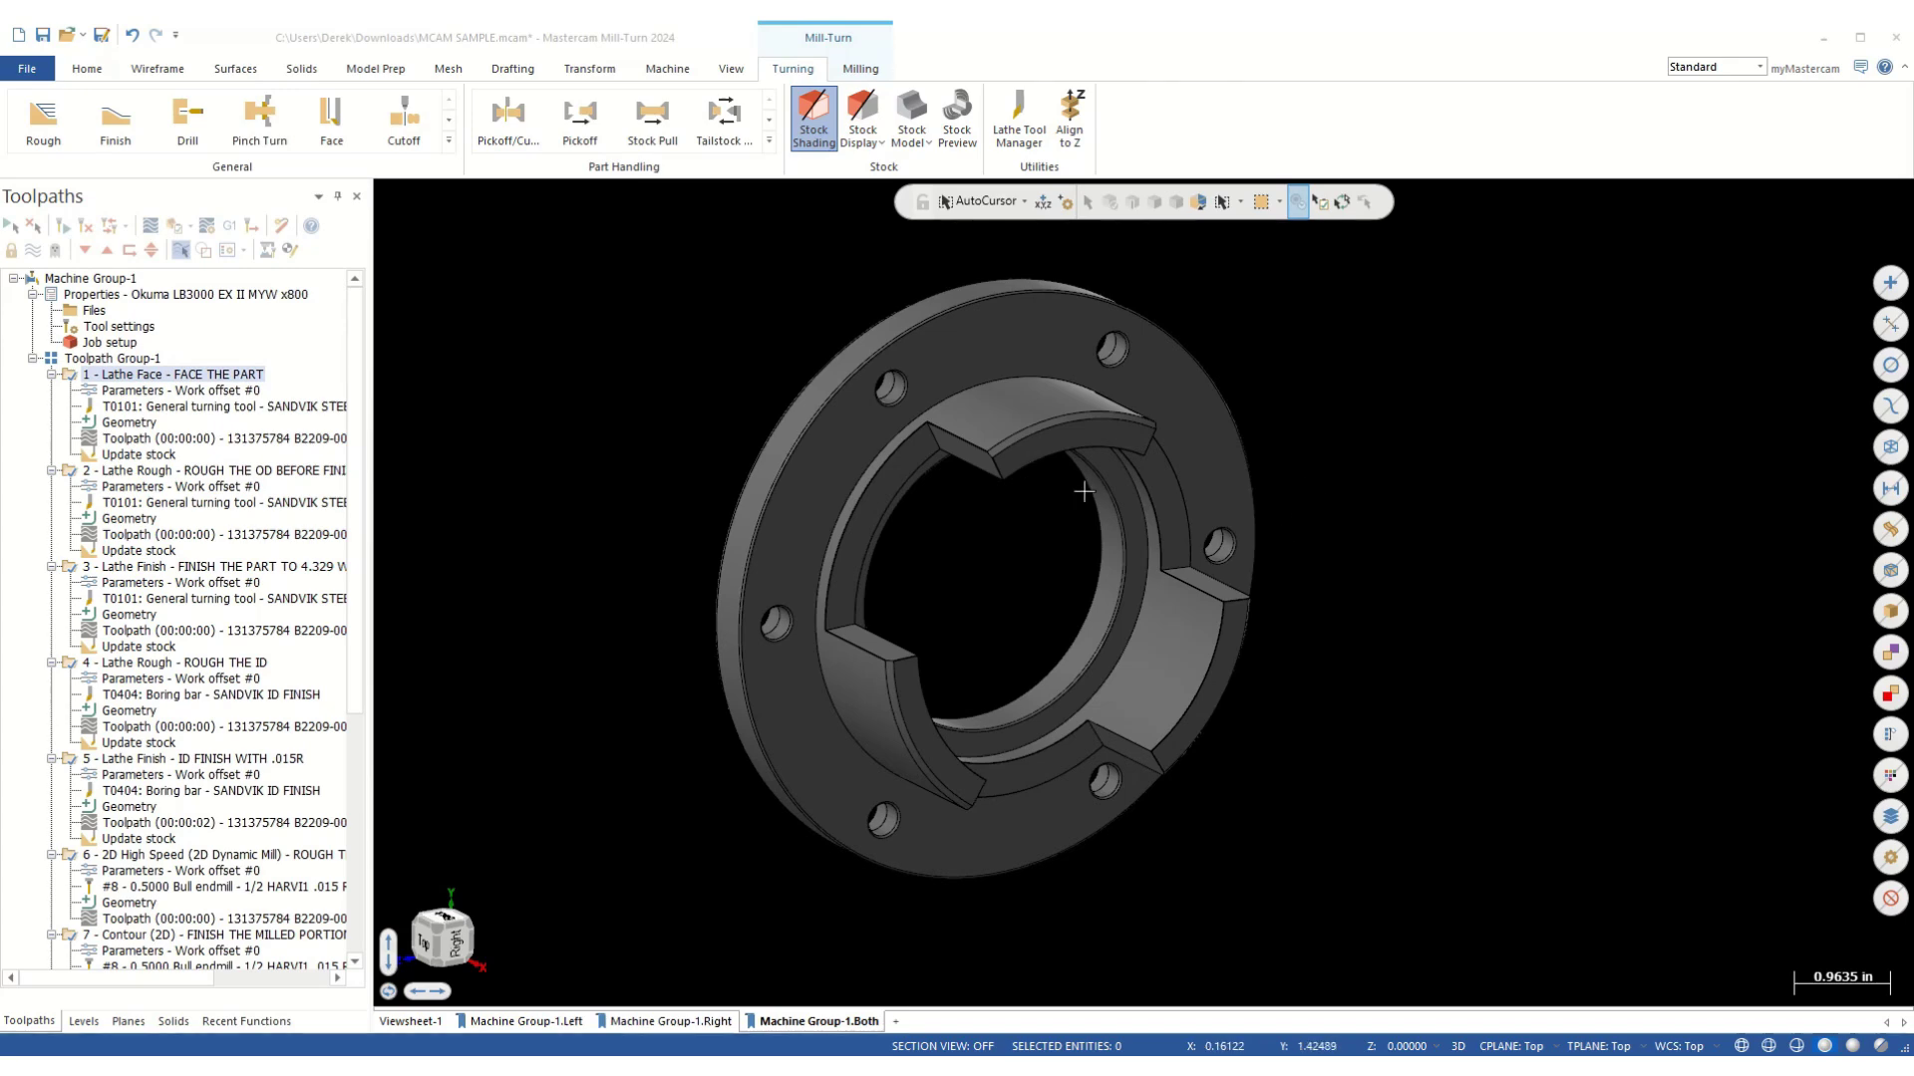
- Rotate the part to a near face-on view and open the machine group's job setup
middle_click_drag(1334, 506, 1124, 450)
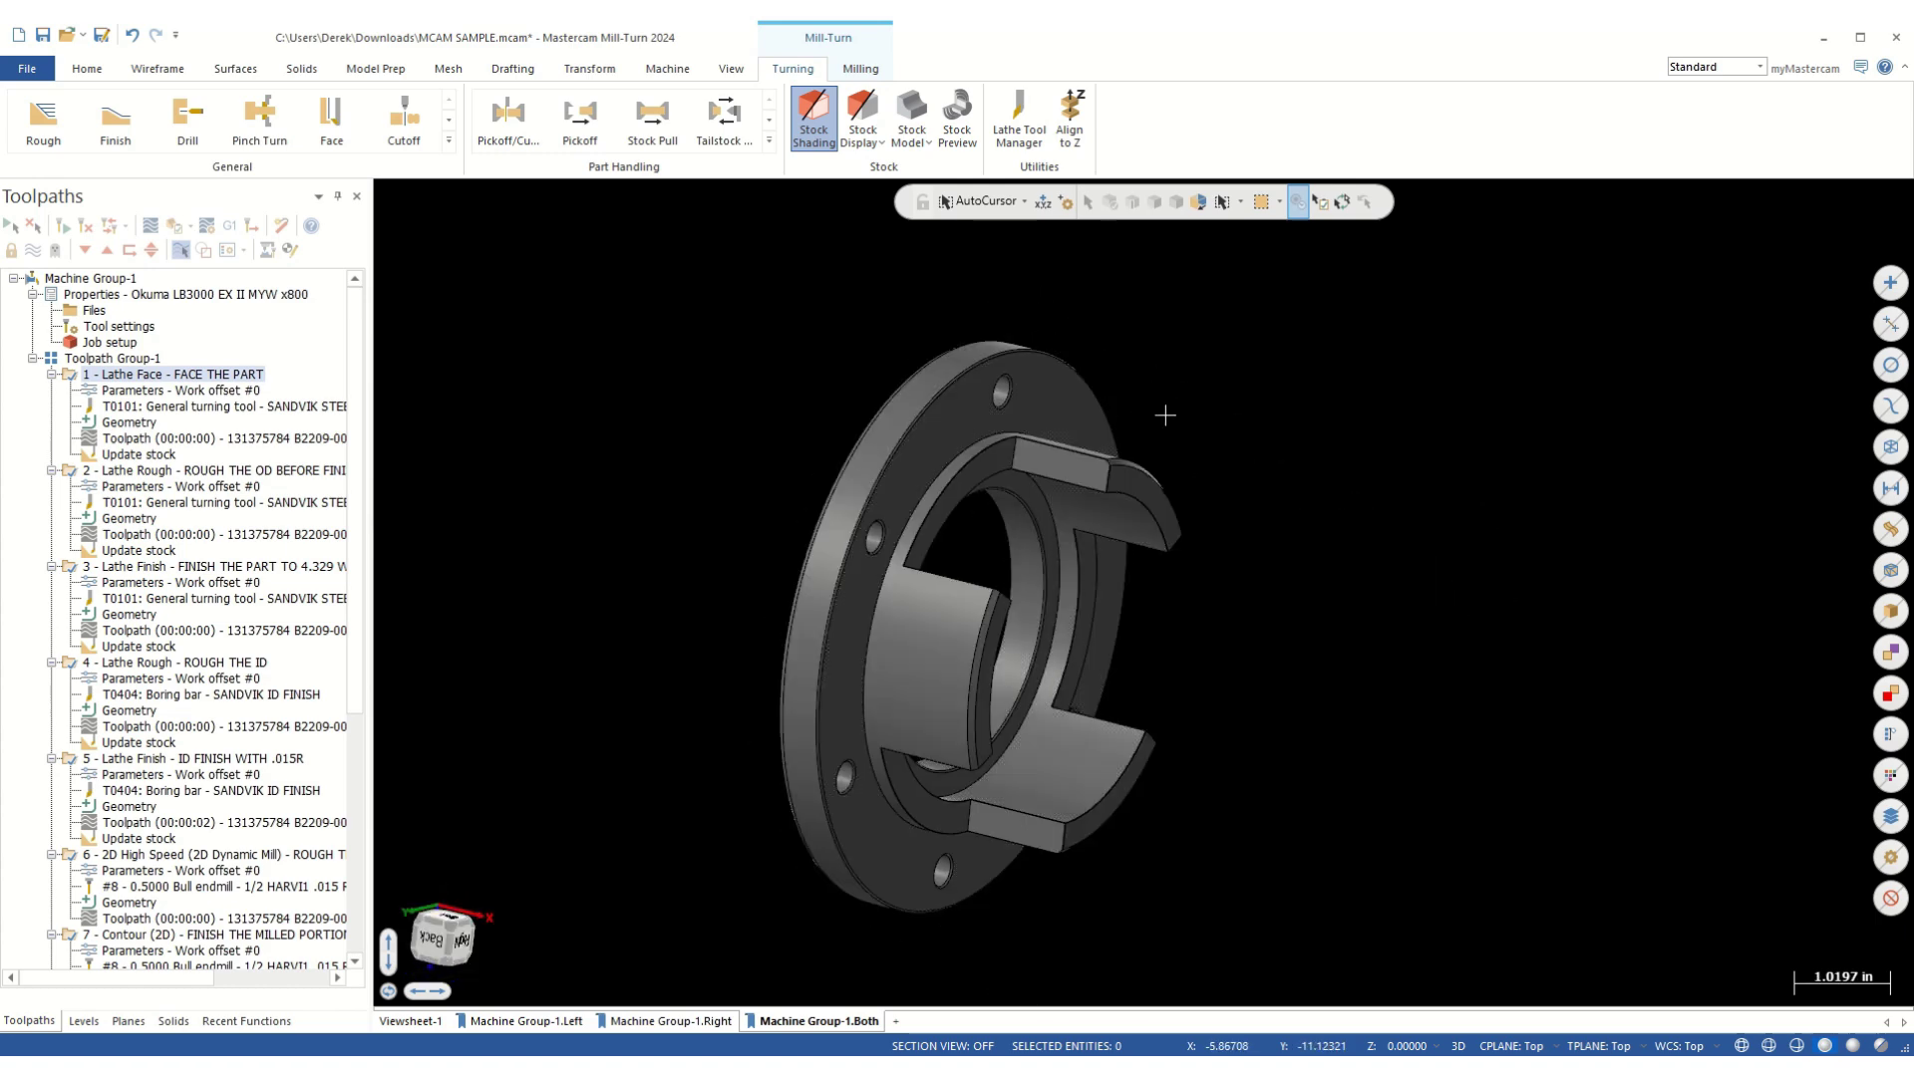
middle_click_drag(1300, 448, 1209, 444)
middle_click_drag(1264, 537, 1301, 598)
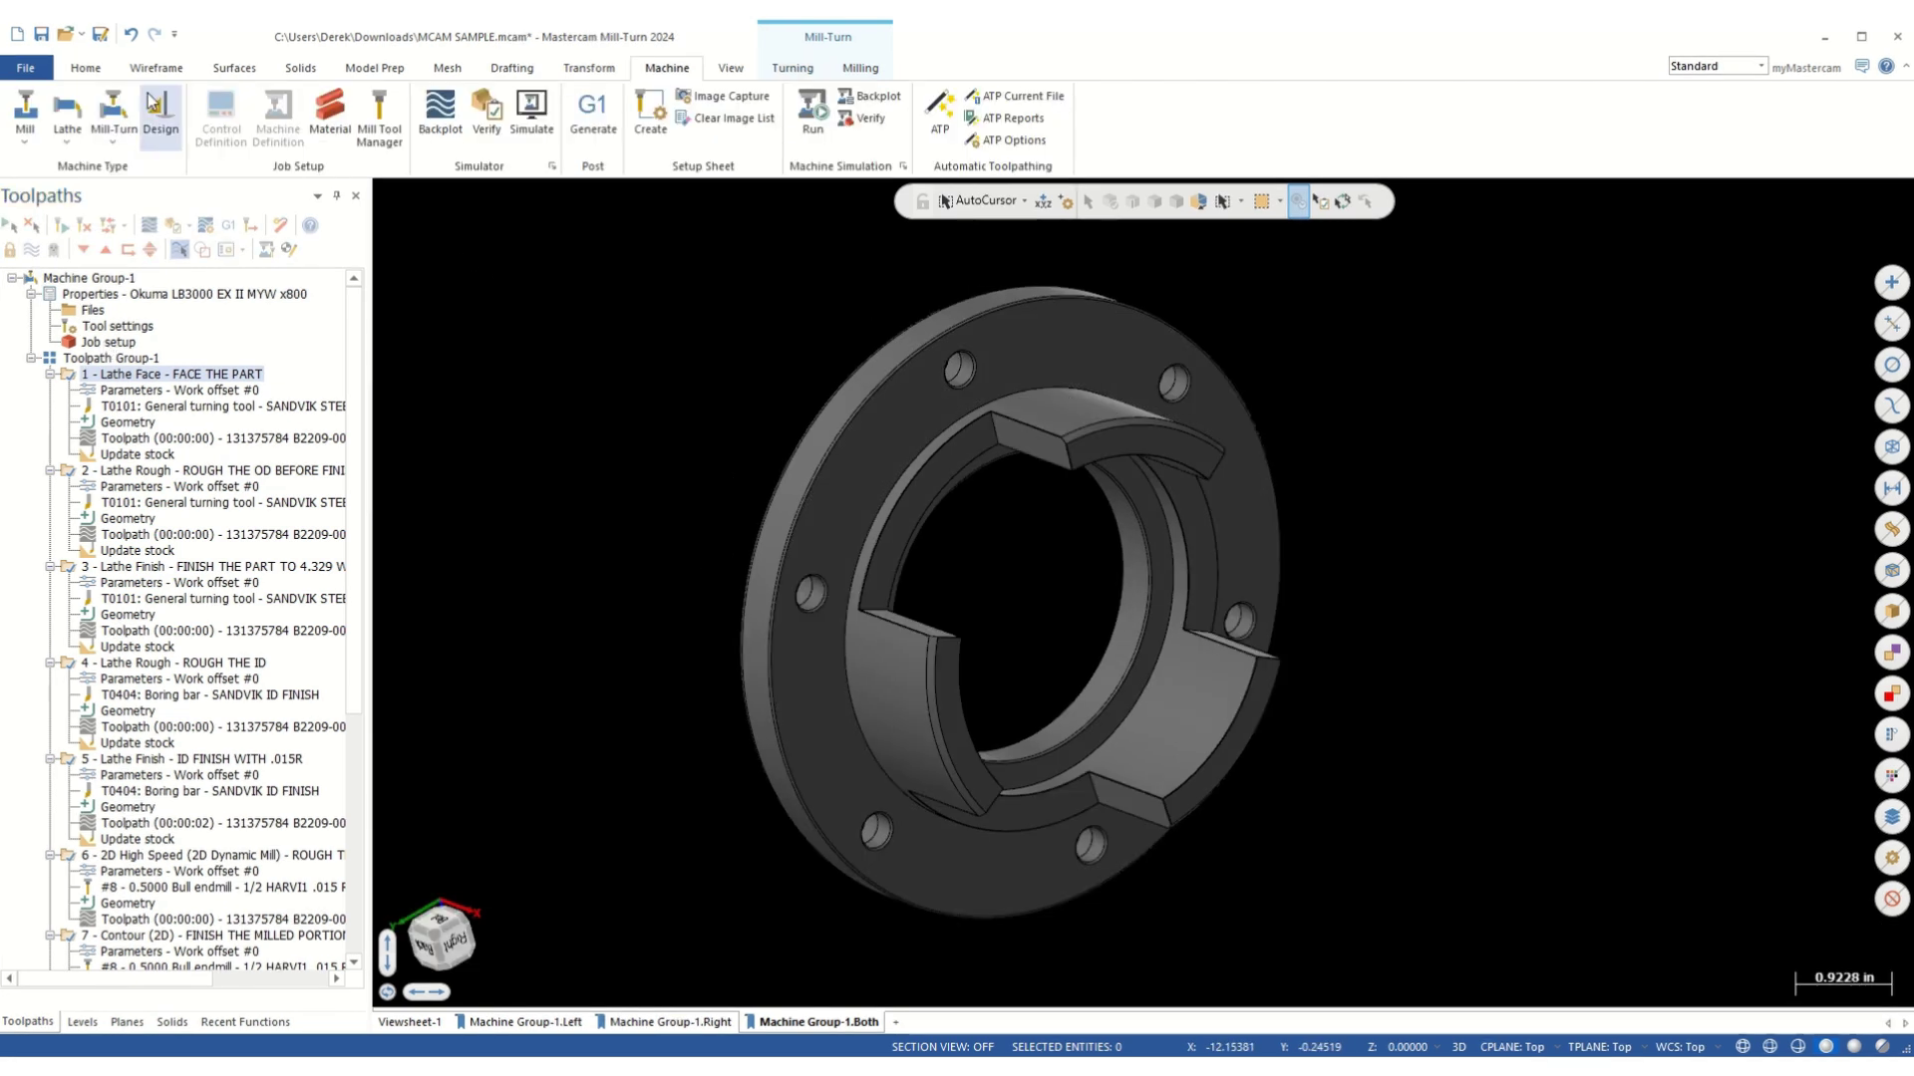
left_click(107, 342)
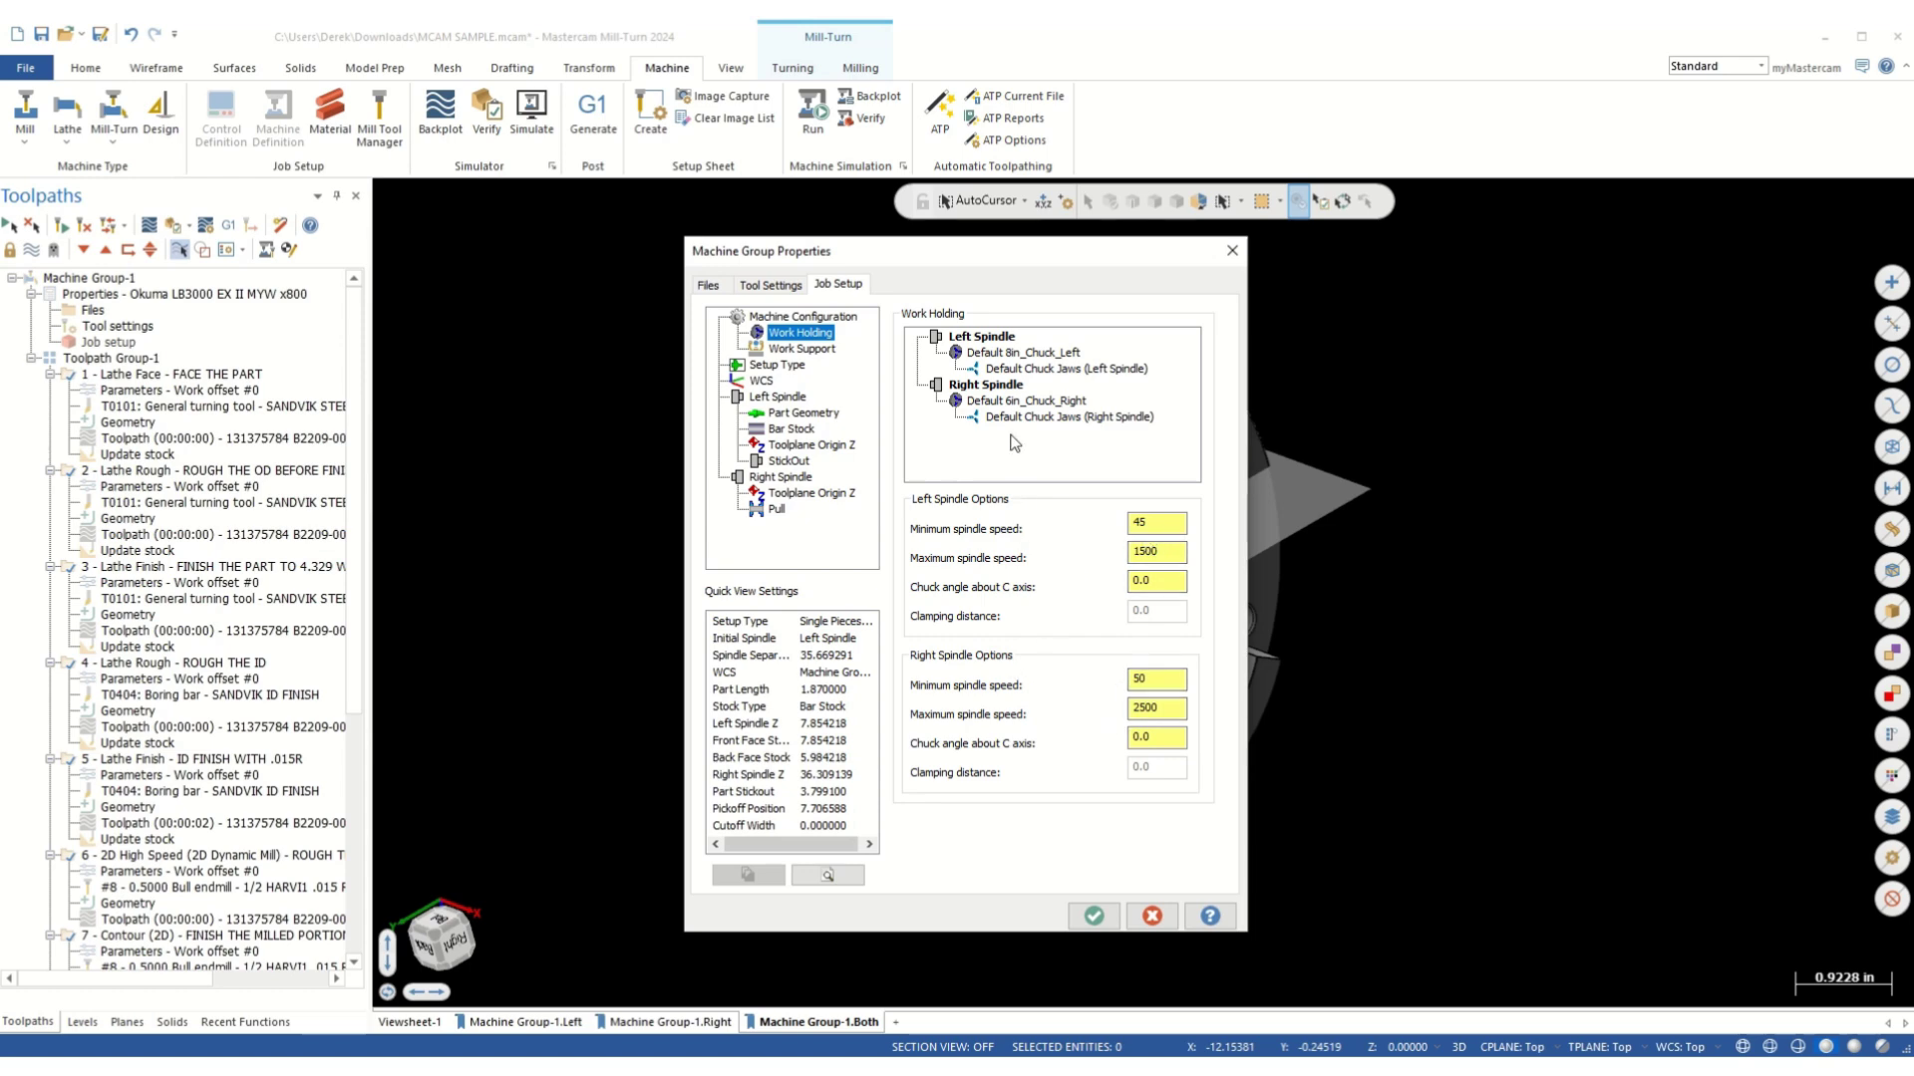
- Review the Work Holding chuck, Work Support, Setup Type, and the group's WCS set to Top
right_click(1025, 371)
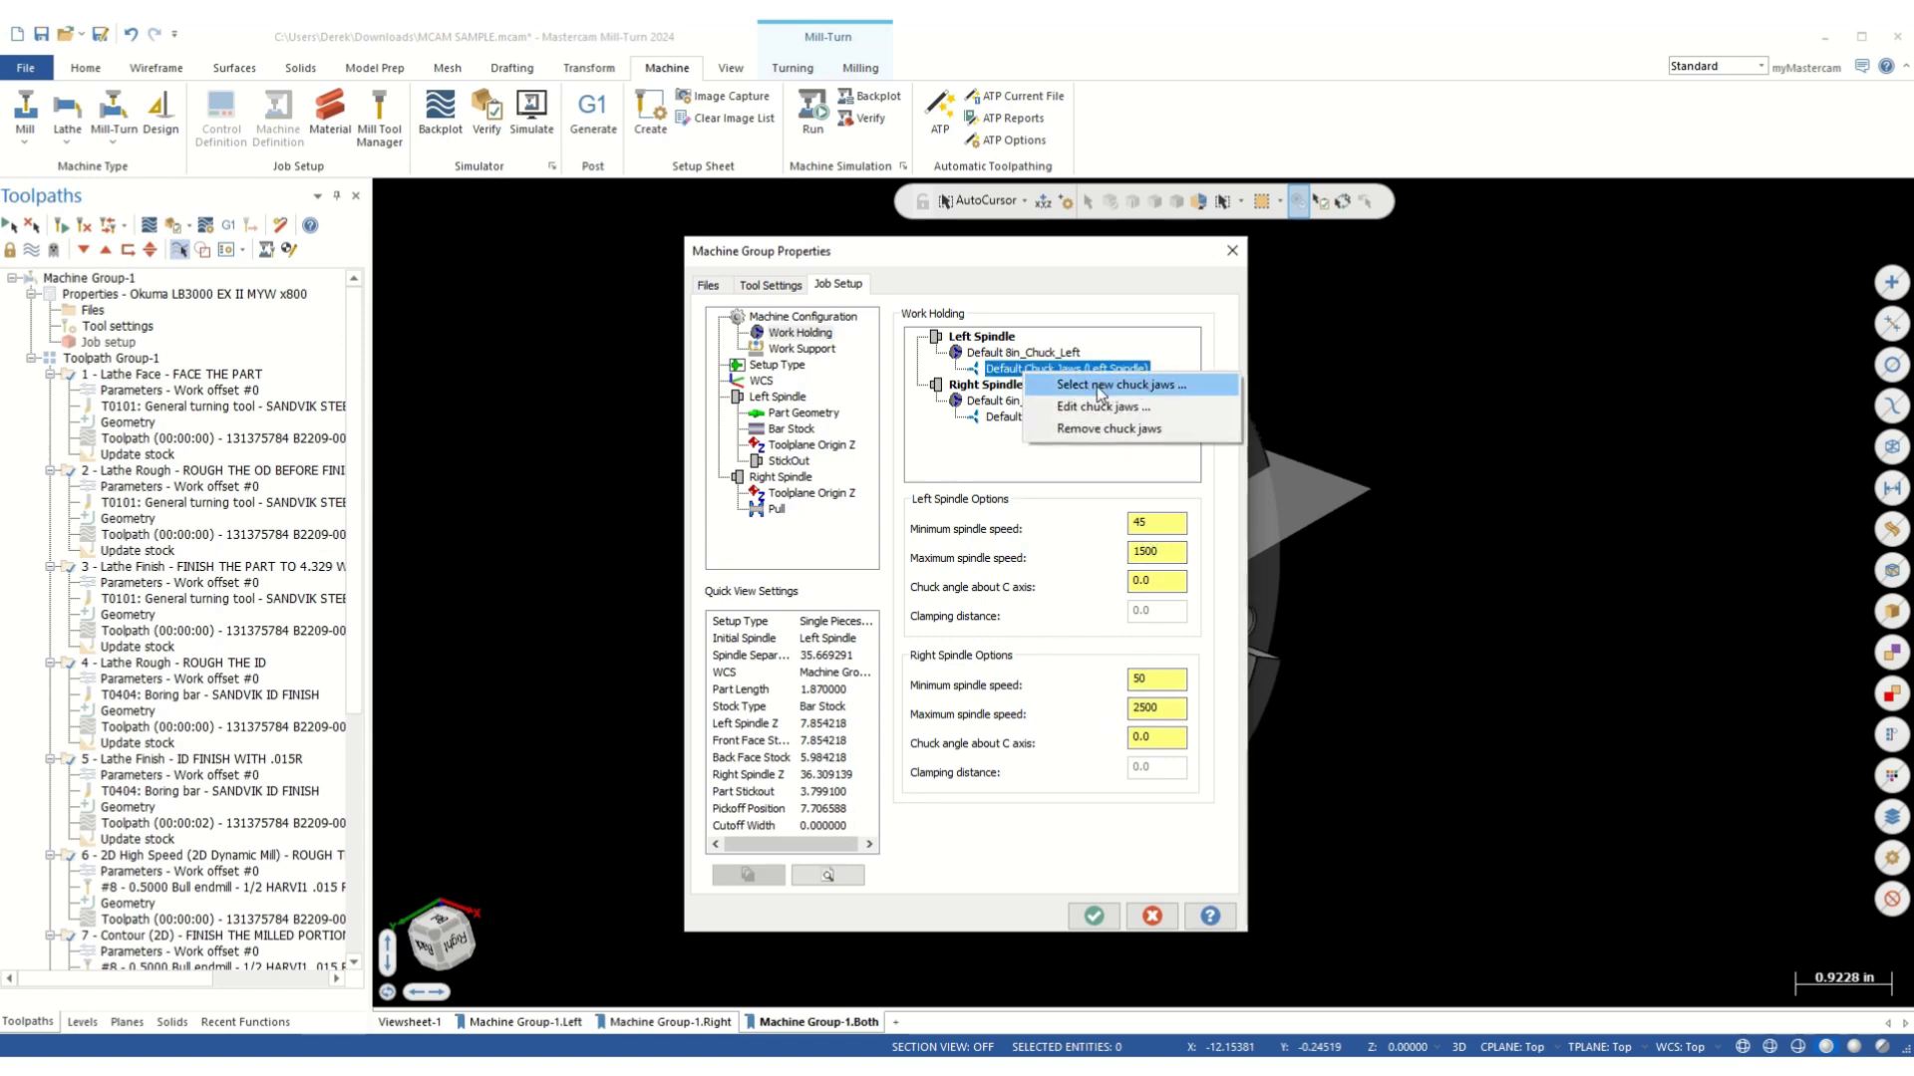
right_click(1024, 354)
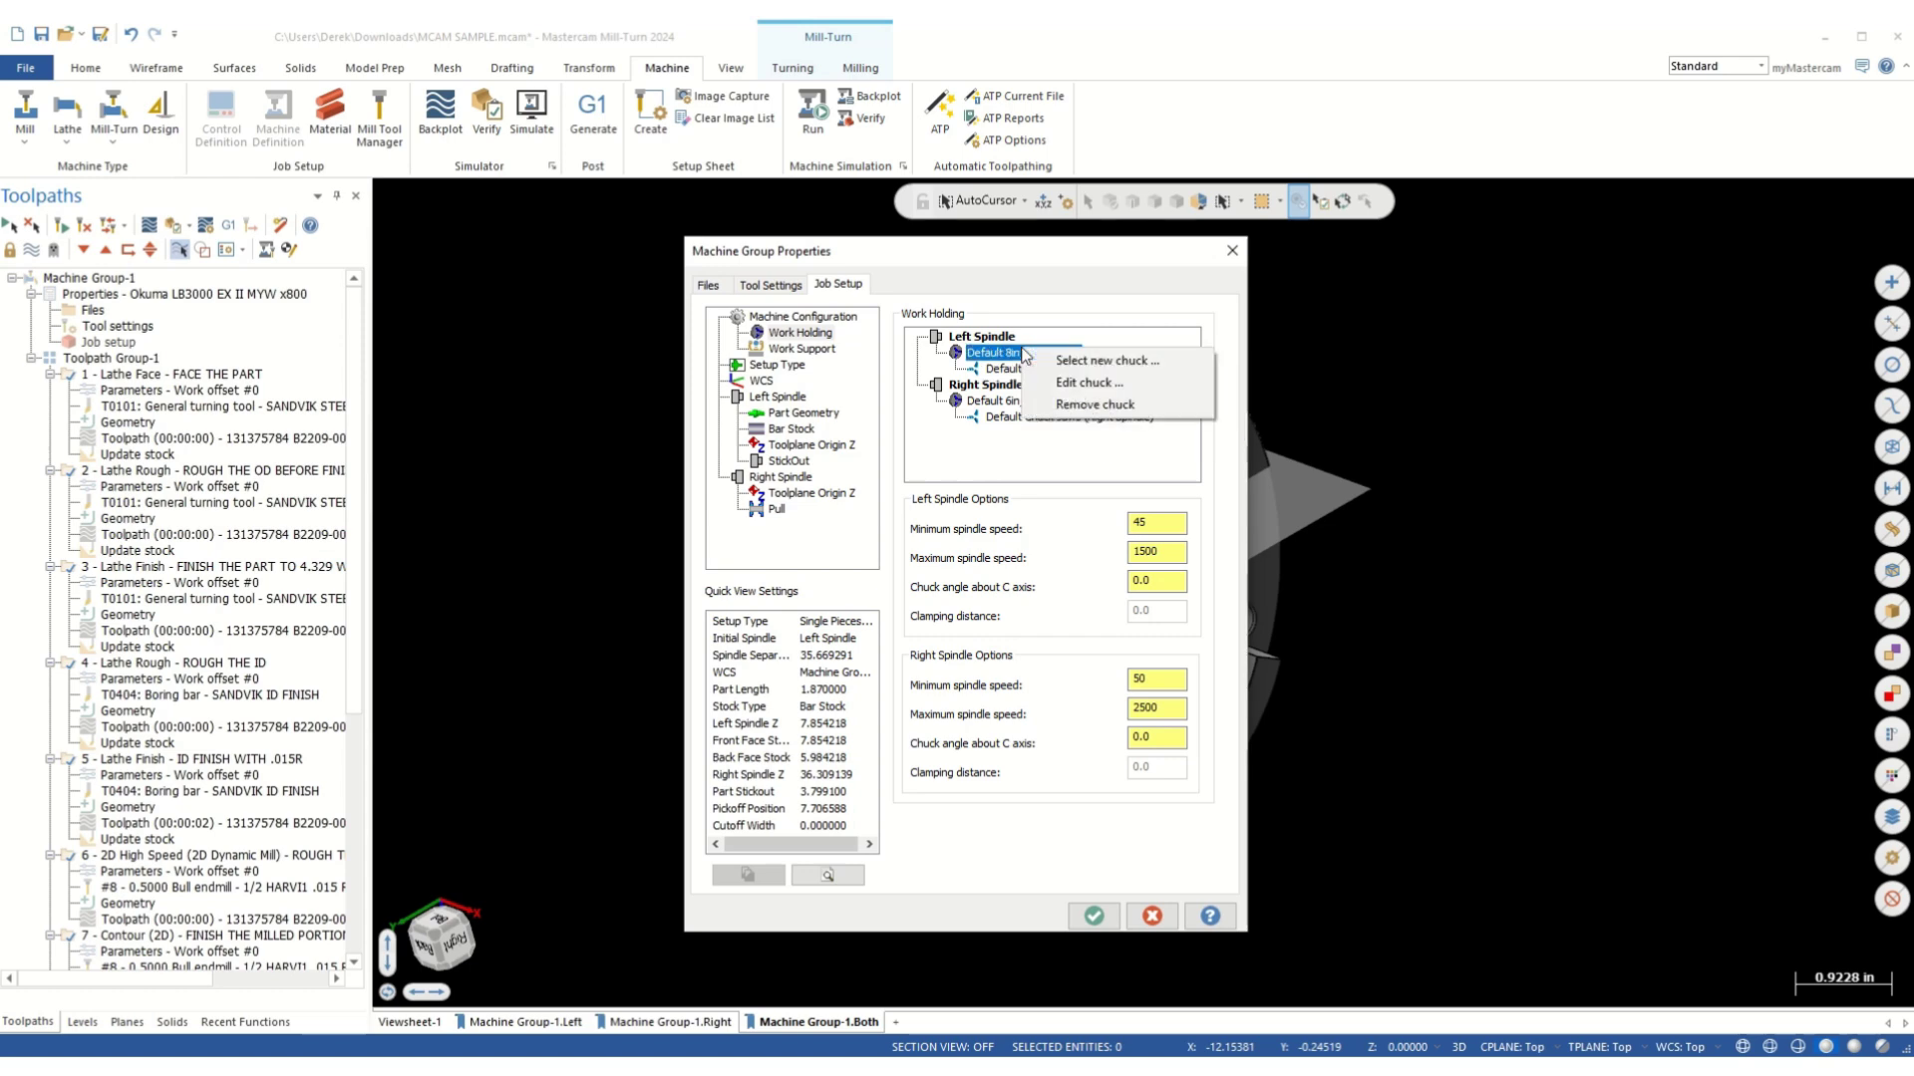
left_click(802, 348)
left_click(802, 347)
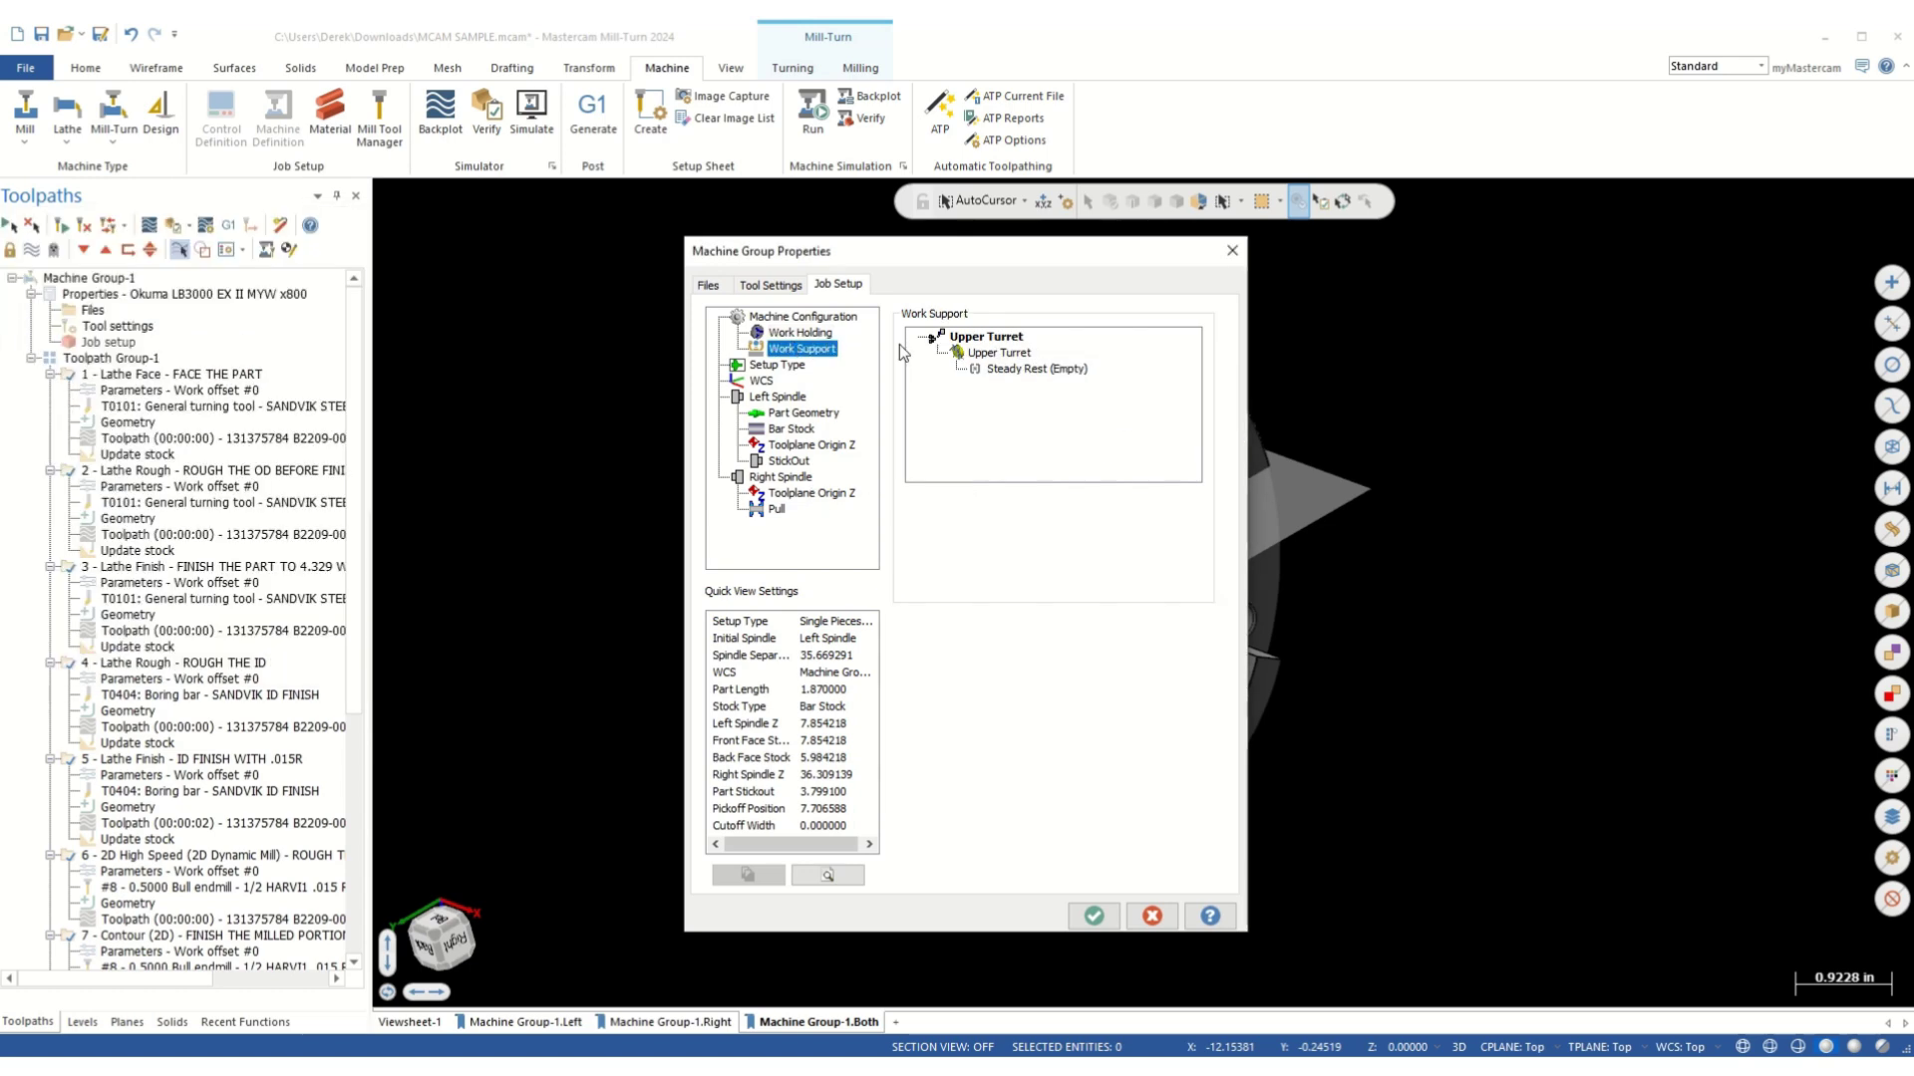
left_click(786, 364)
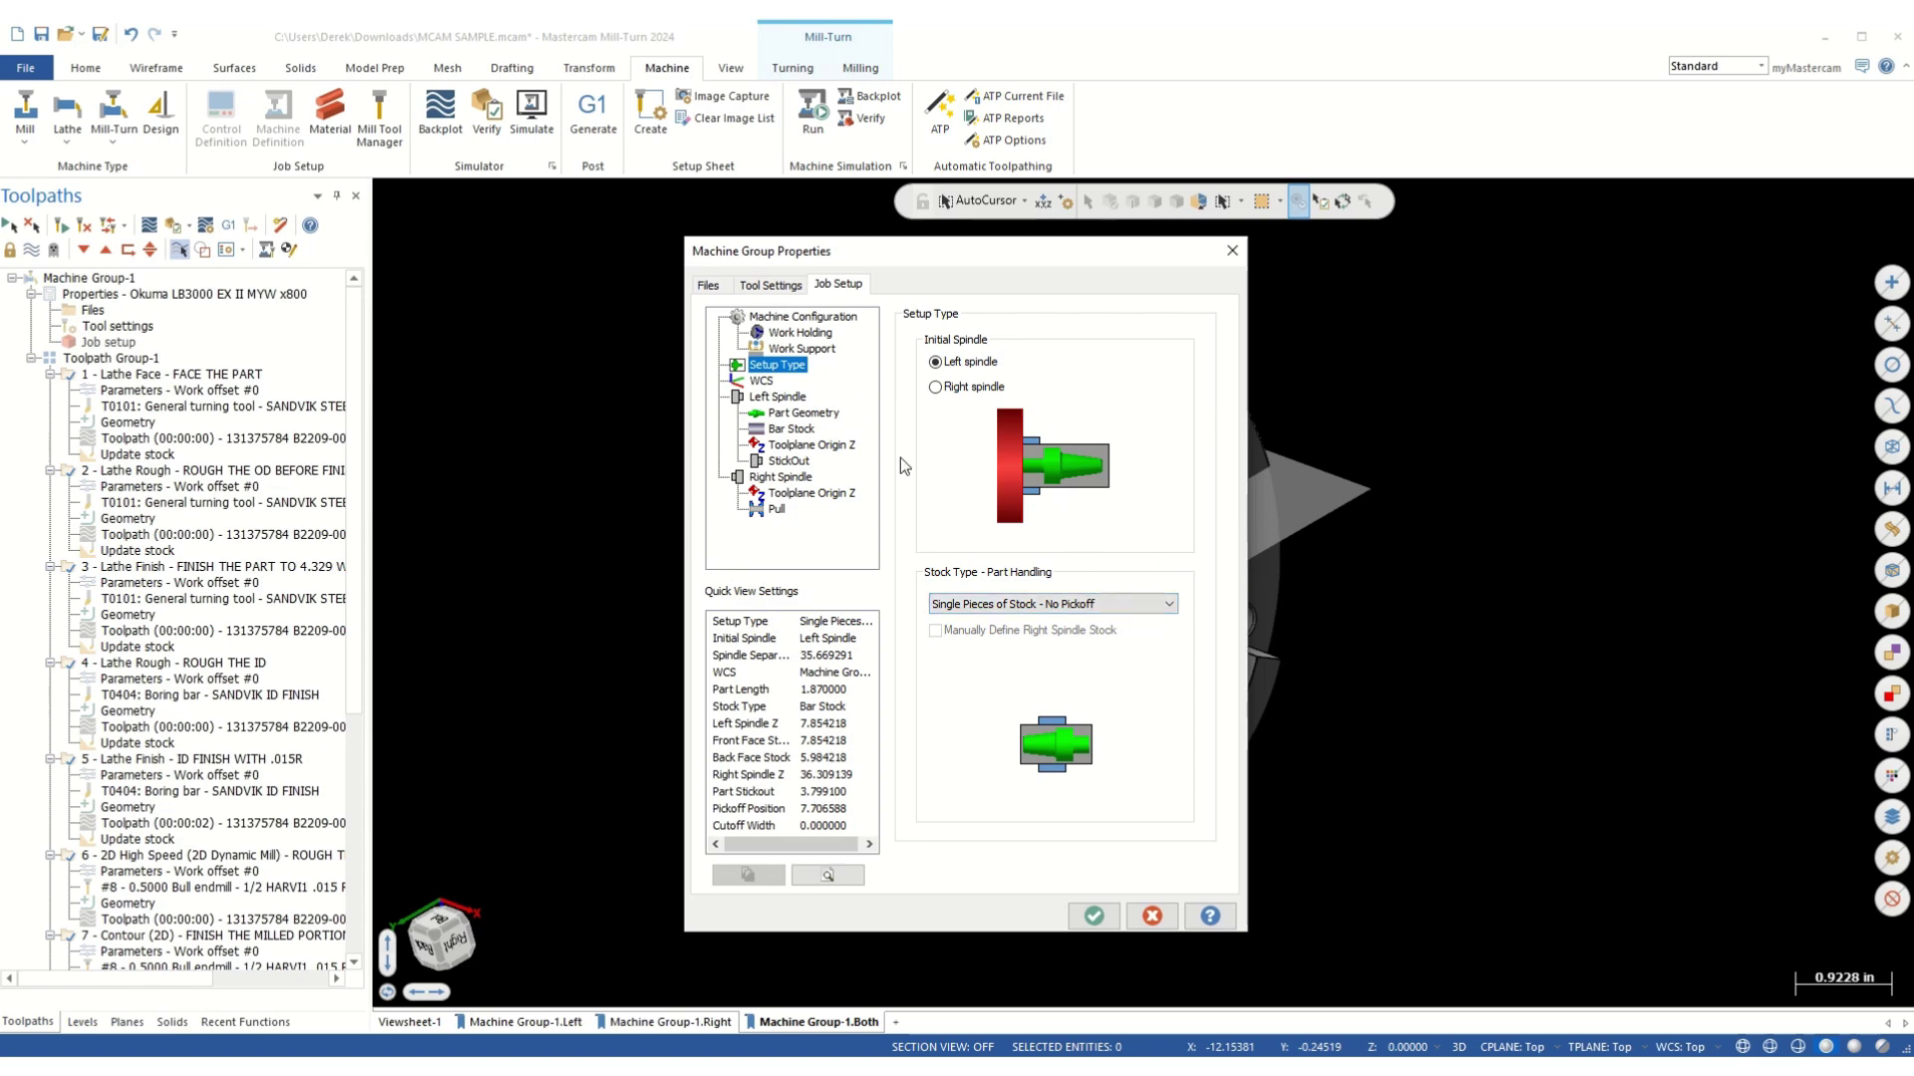
left_click(764, 385)
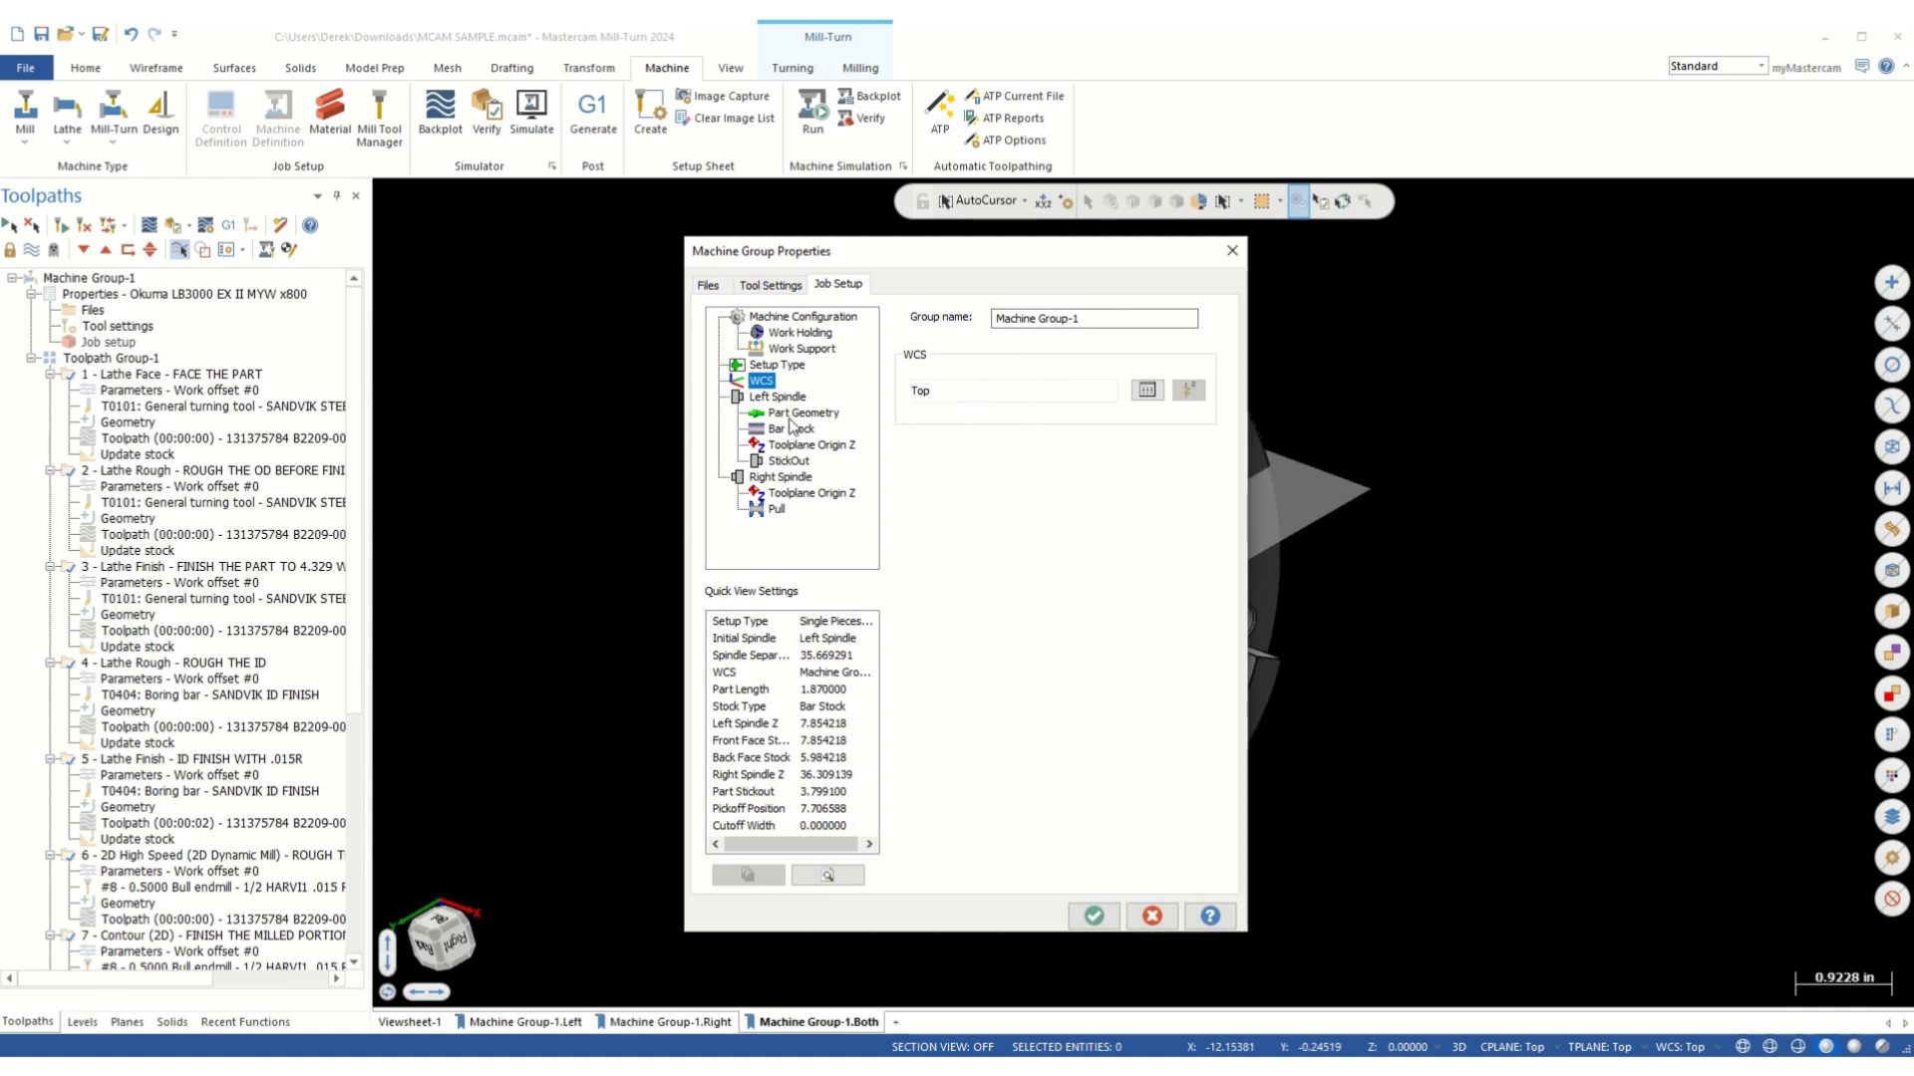
- Reselect the part geometry and enable Create turn profiles
left_click(787, 411)
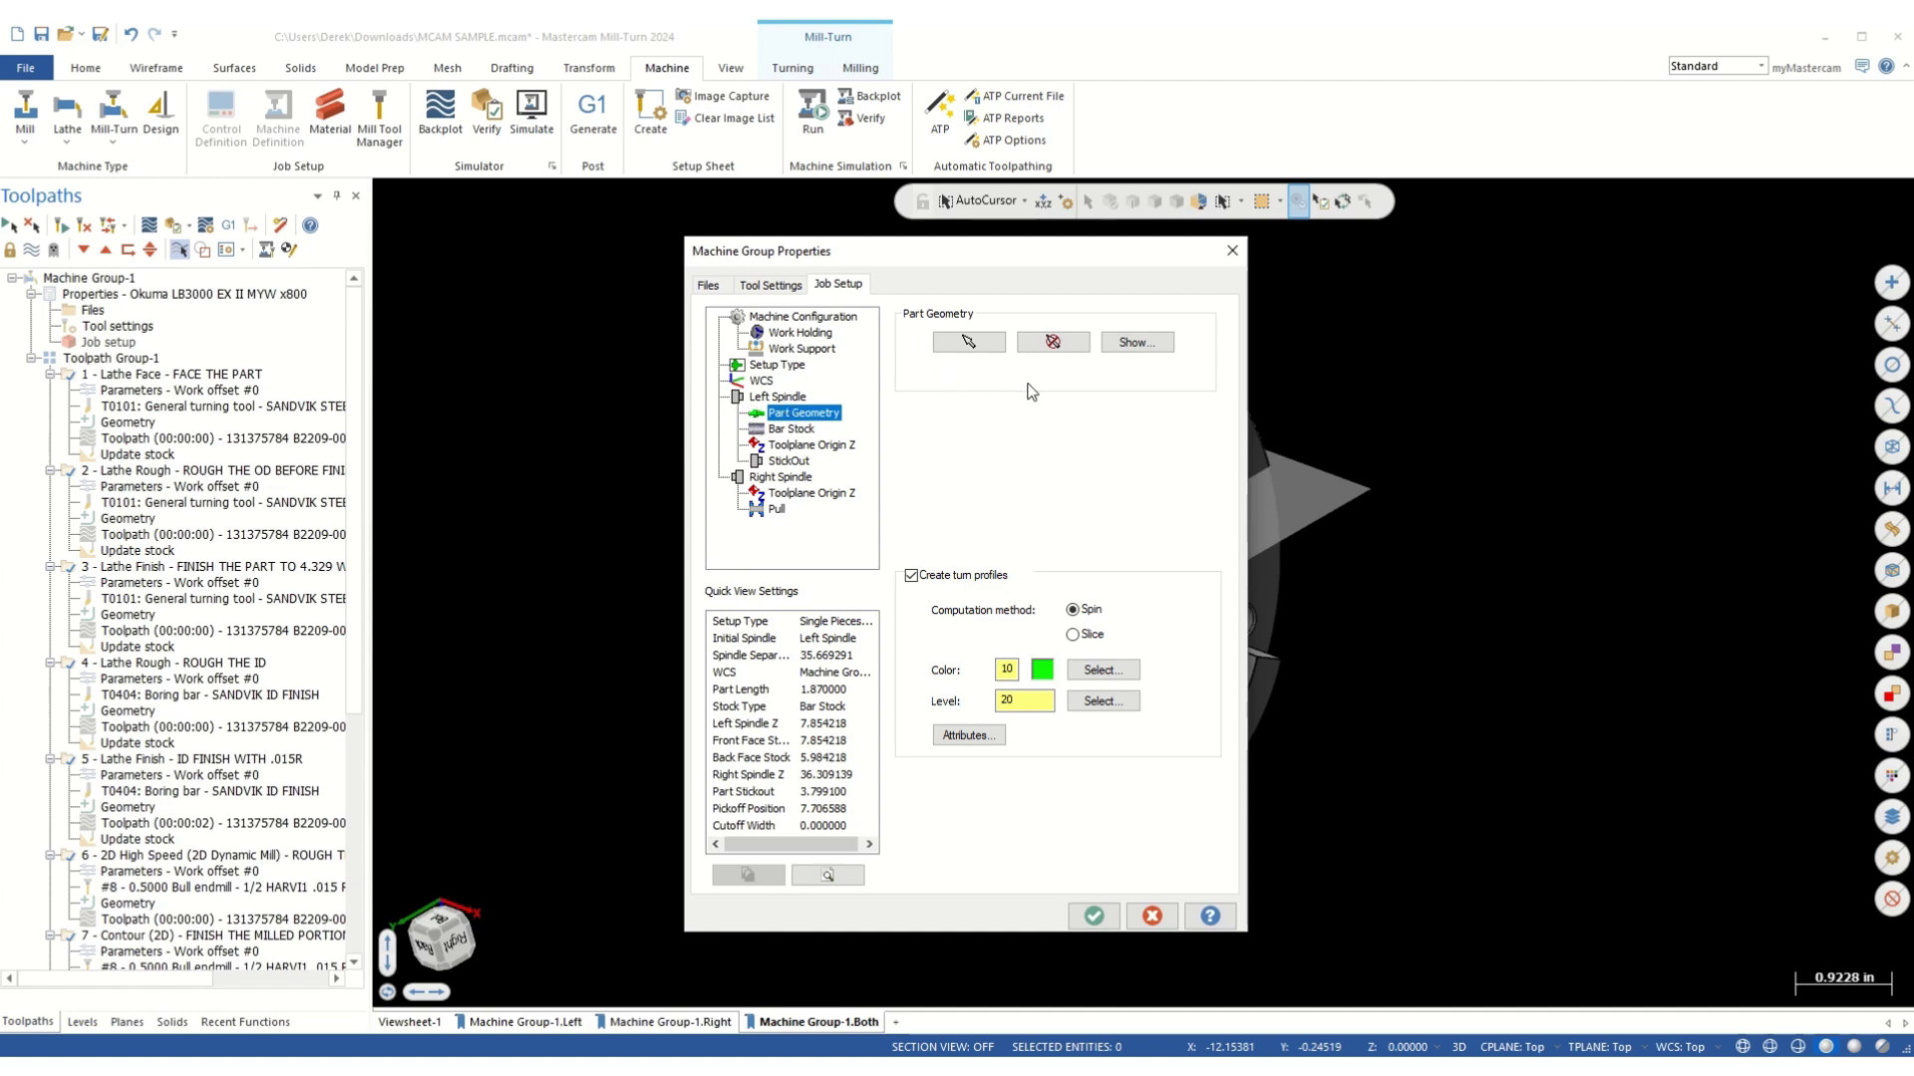
left_click(985, 348)
left_click(992, 586)
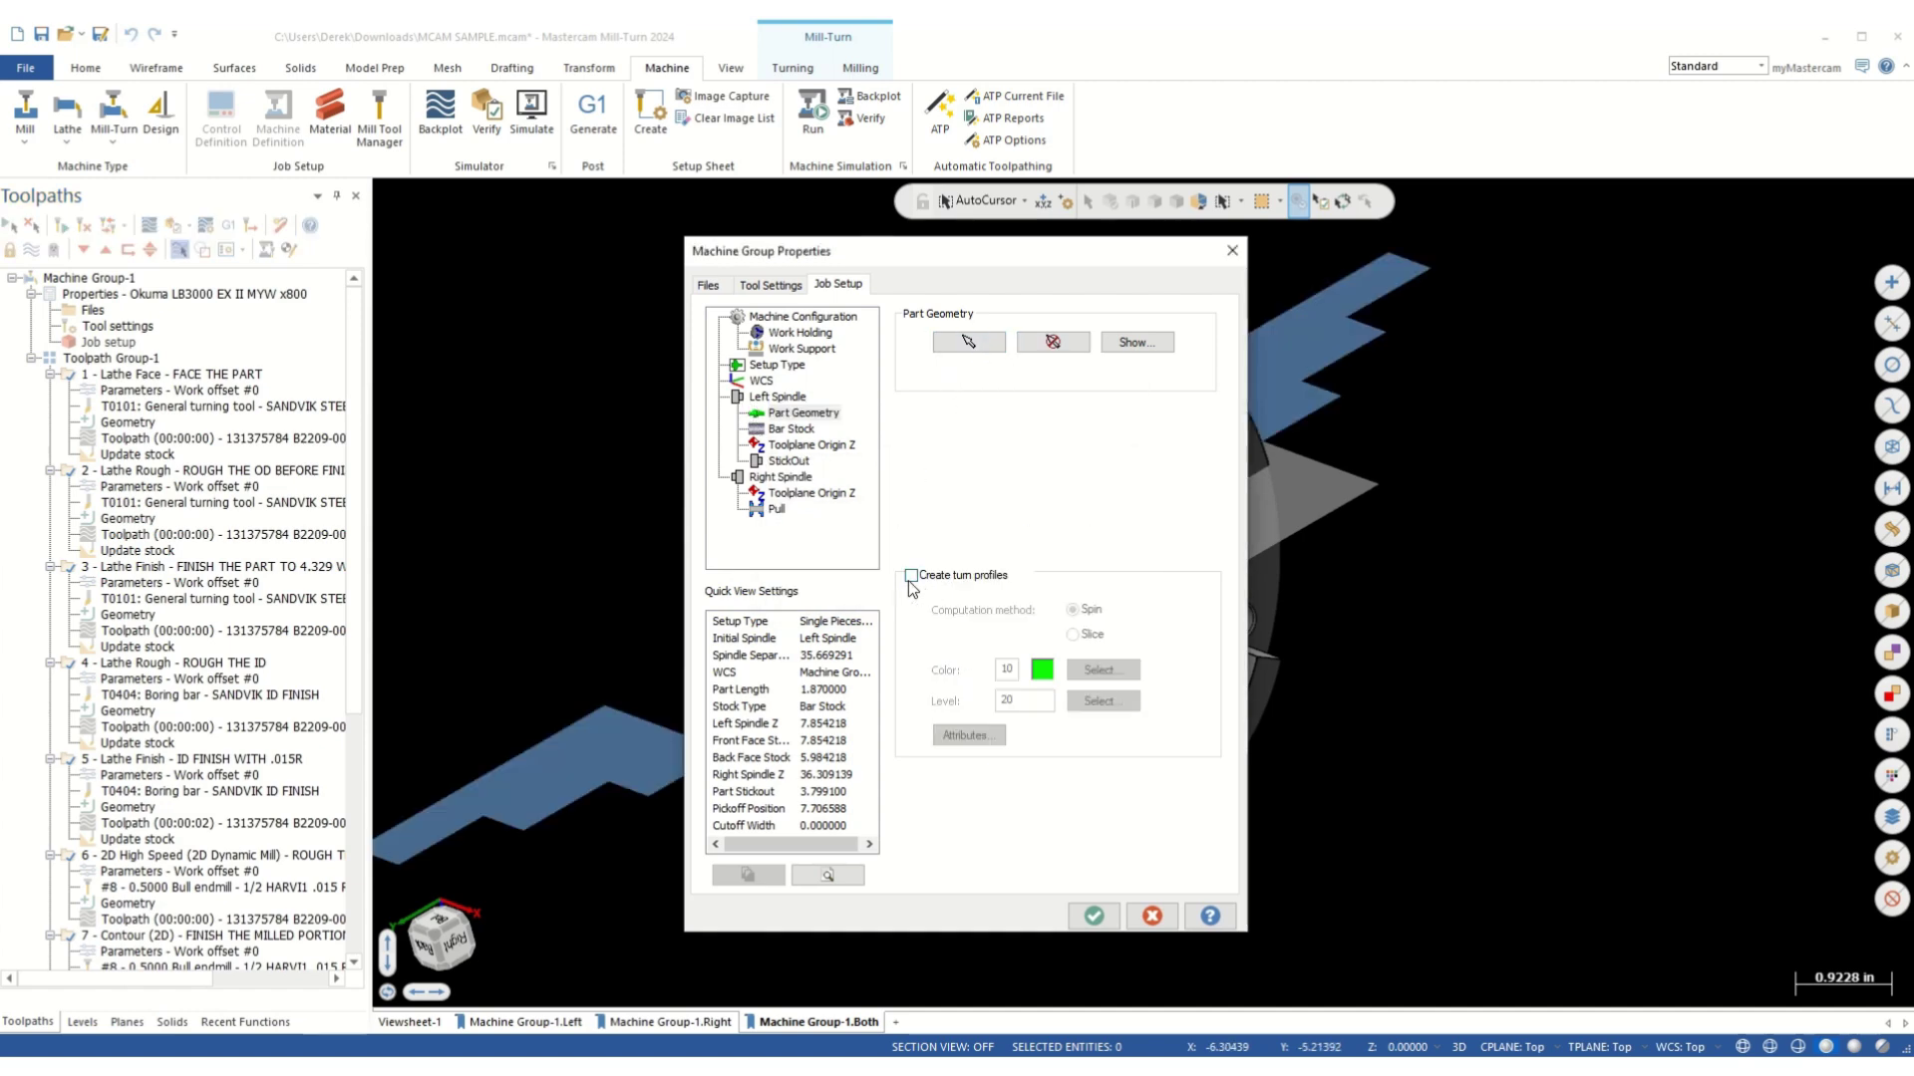
left_click(912, 576)
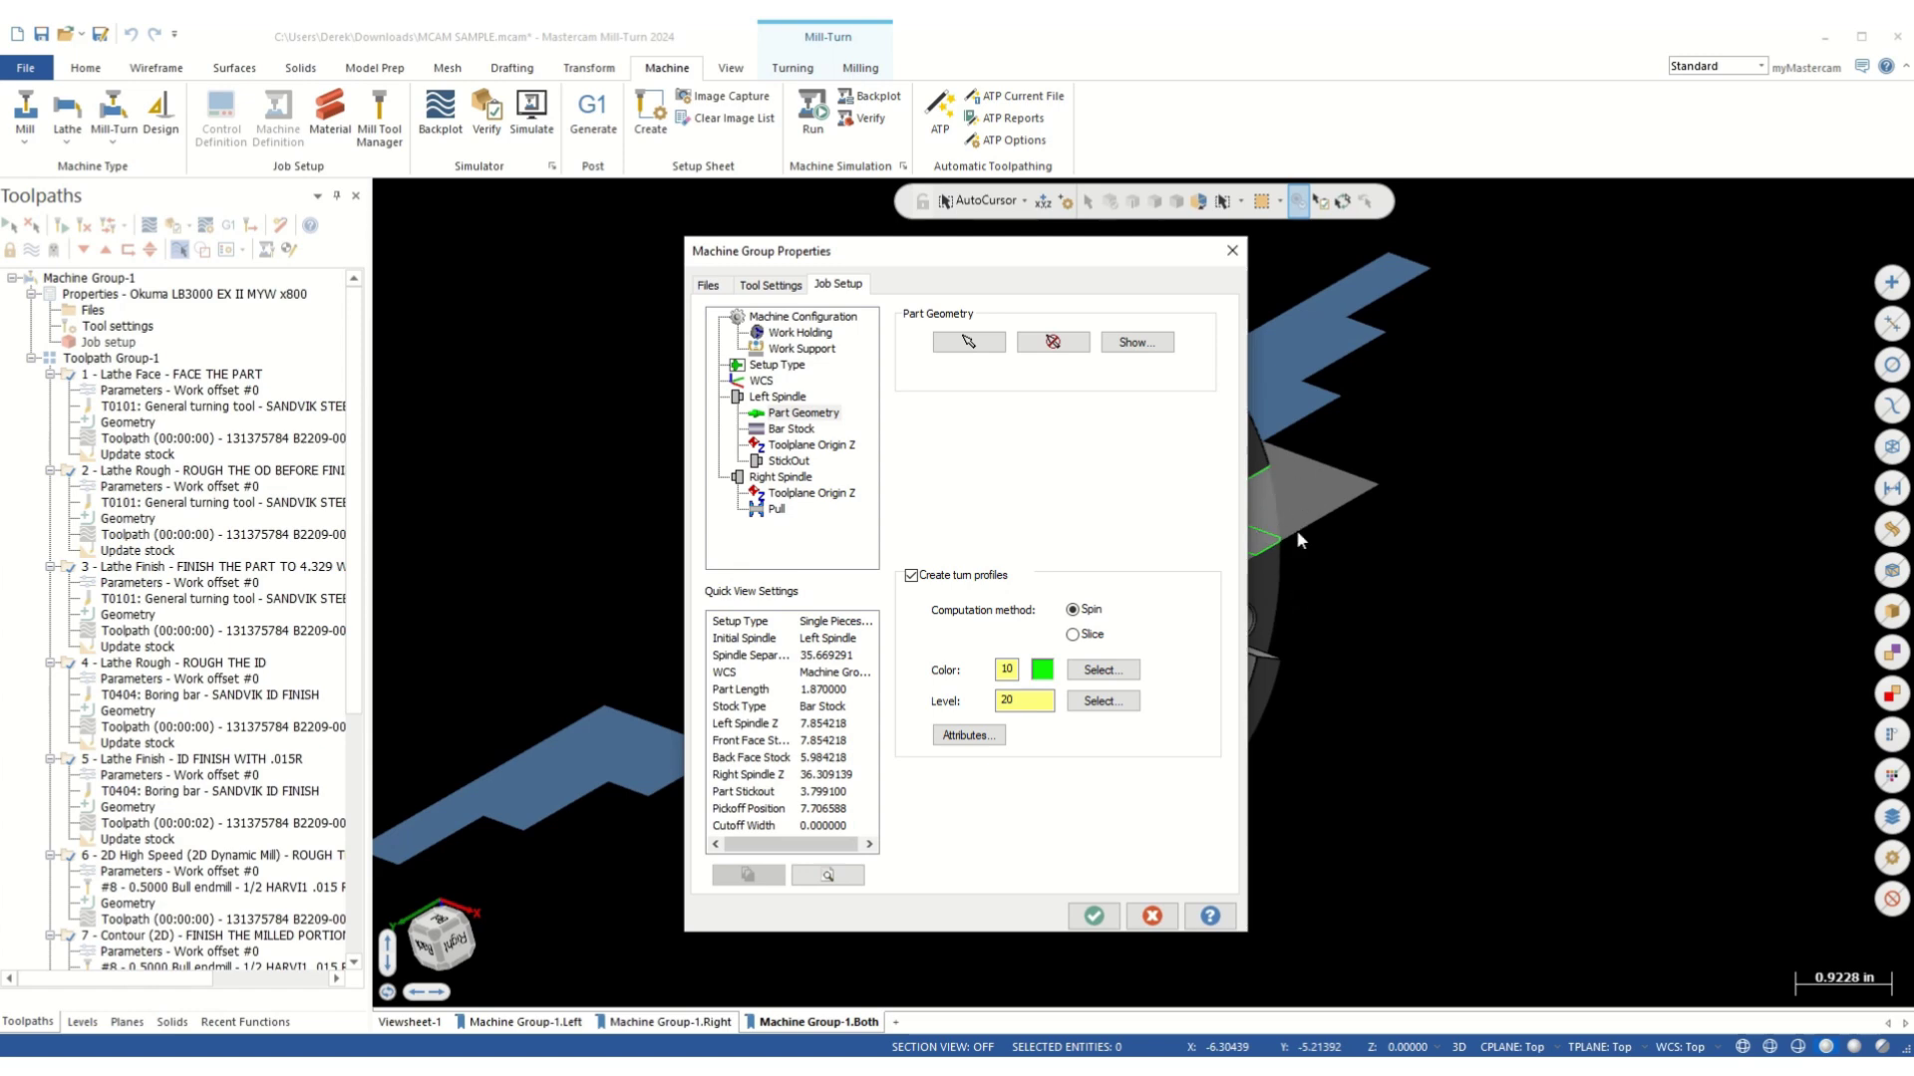
- Set the left spindle Toolplane Origin Z to Right face, review stock, stickout and pull, then accept
left_click(789, 428)
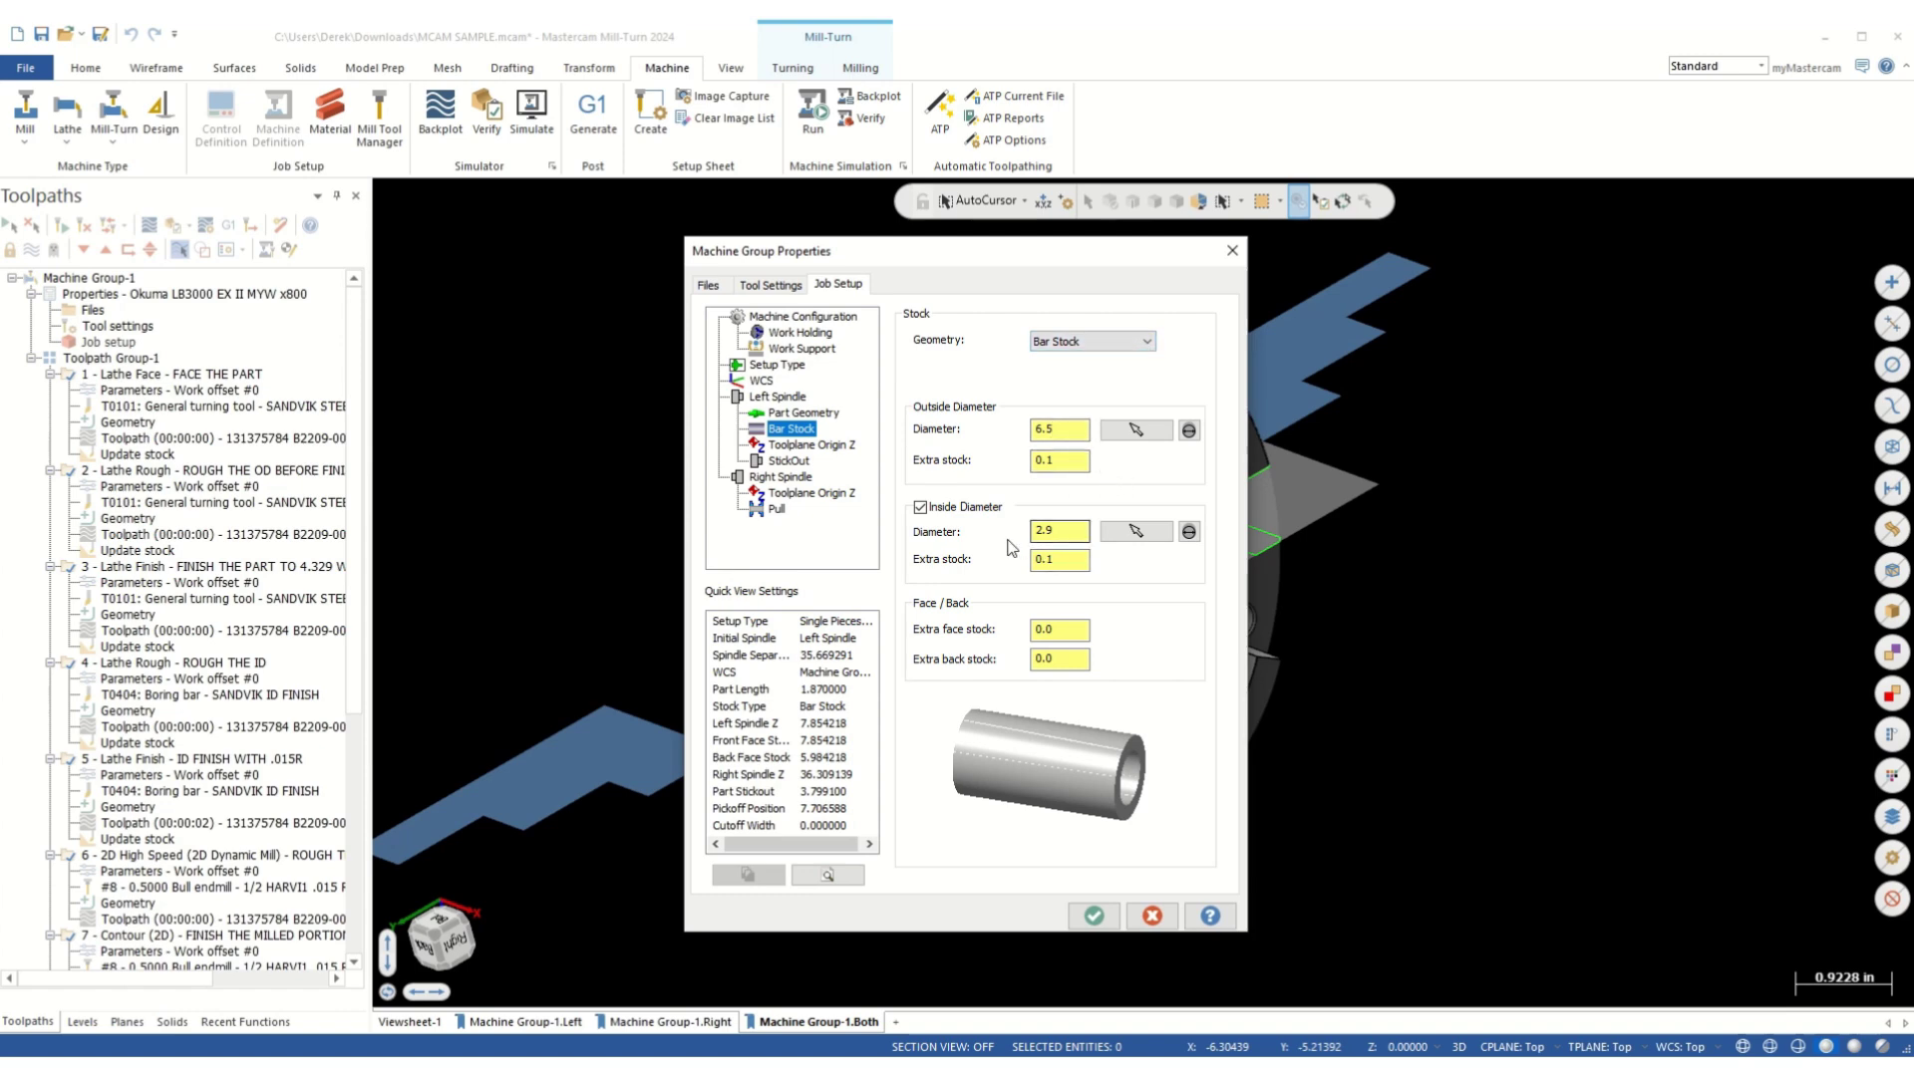
left_click(803, 445)
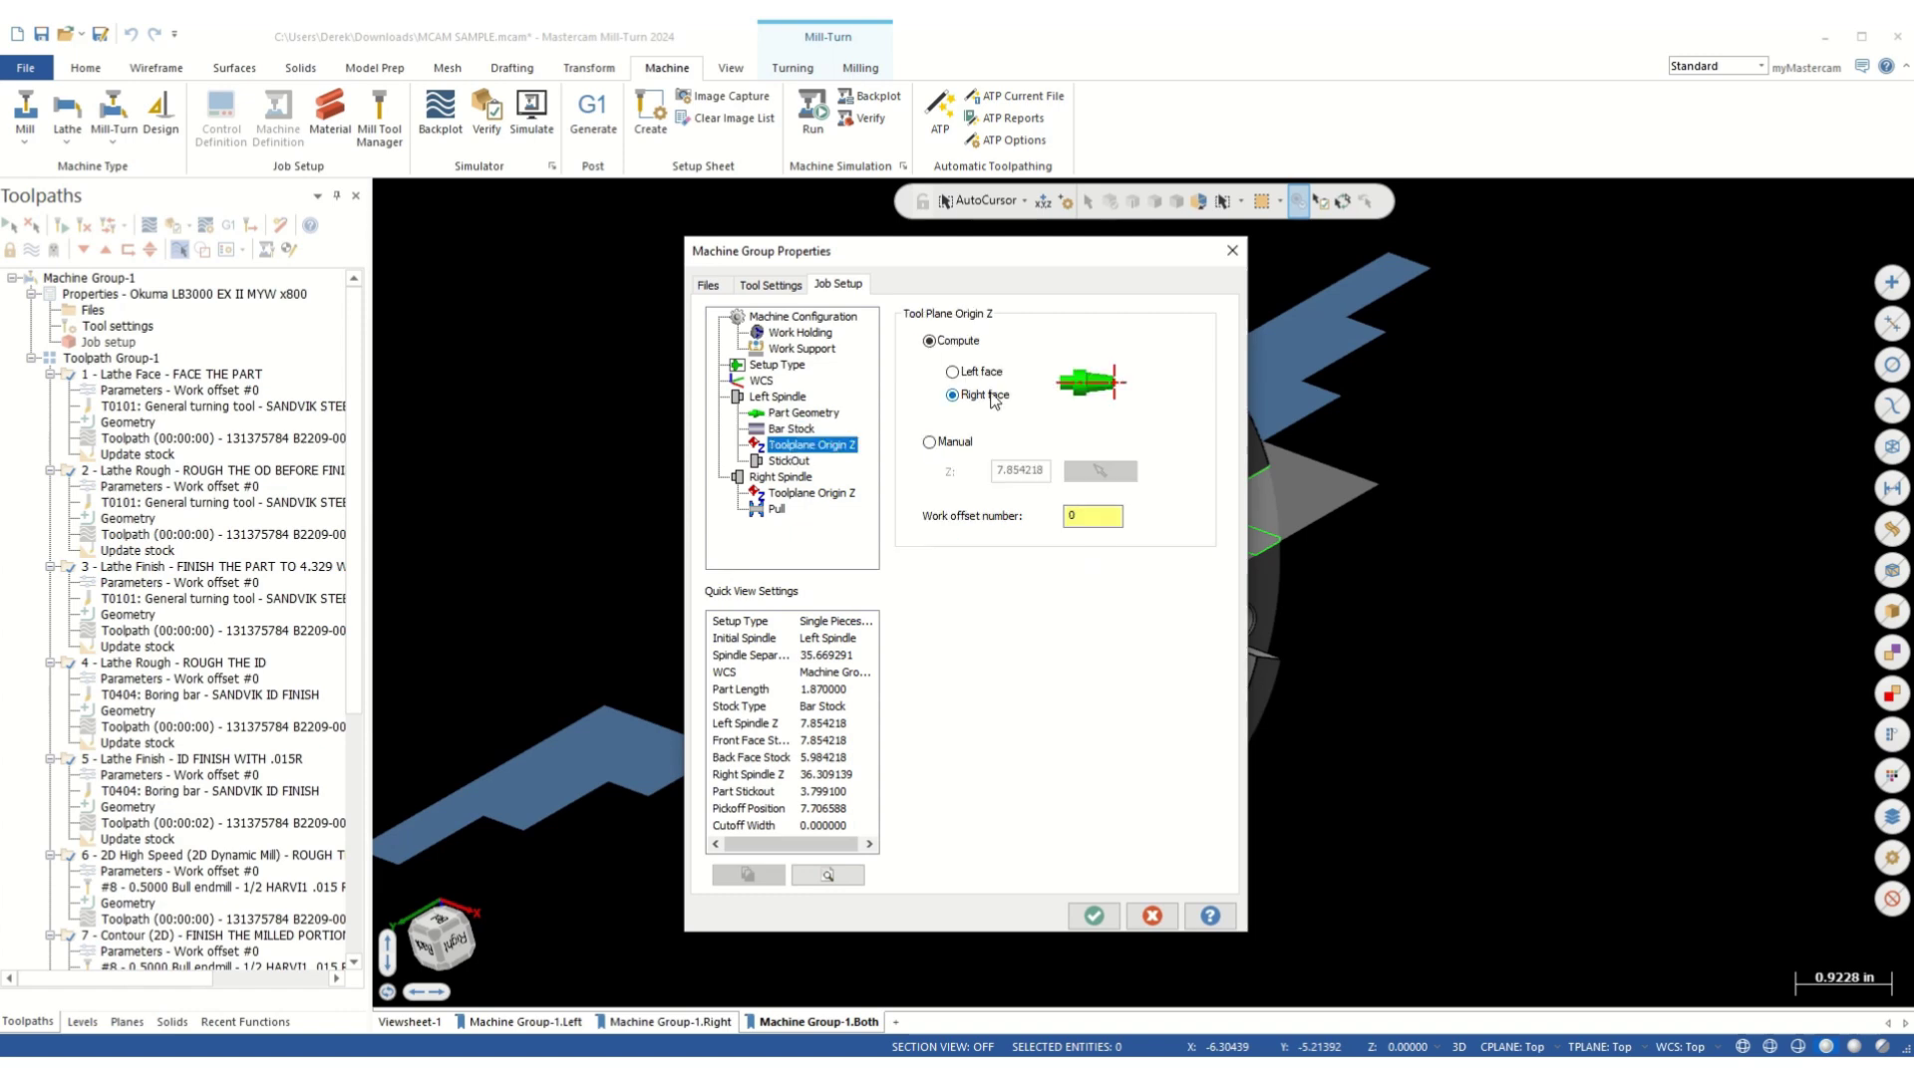
left_click(952, 395)
left_click(792, 463)
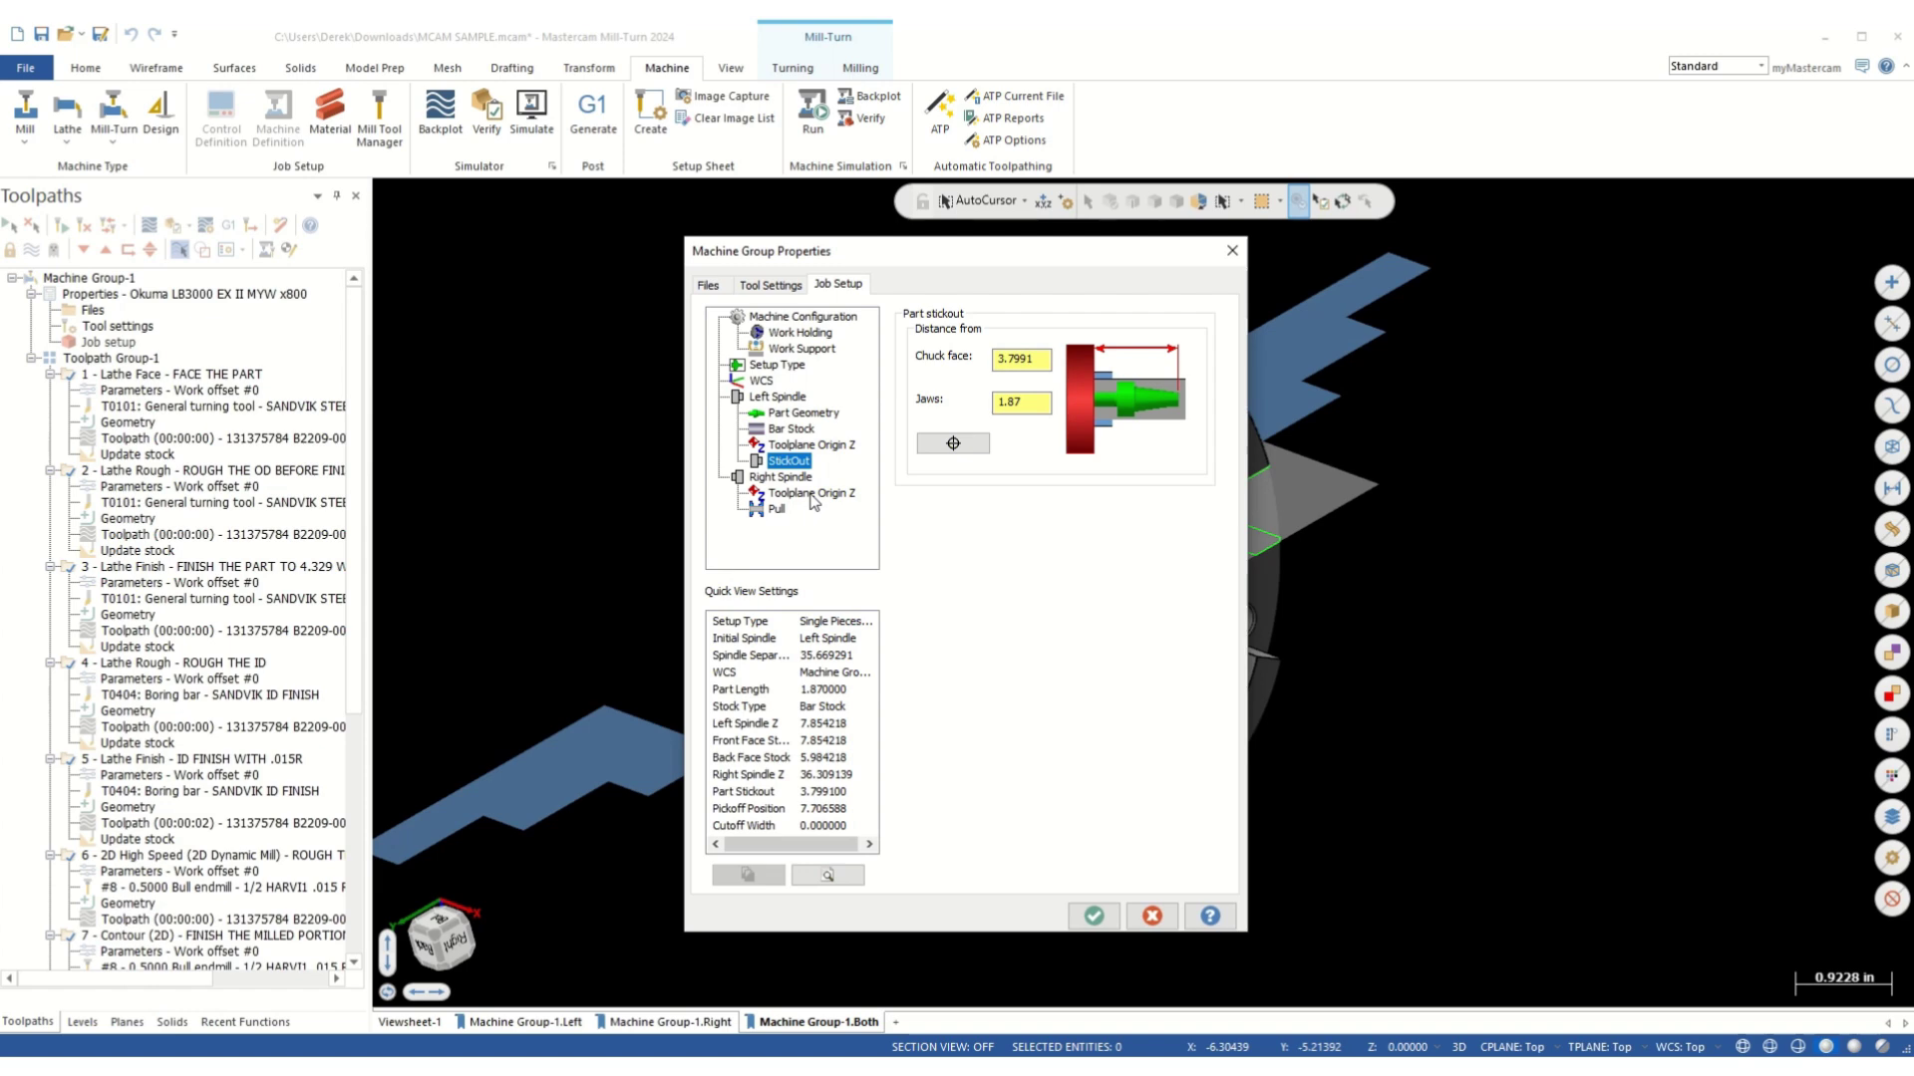
left_click(795, 493)
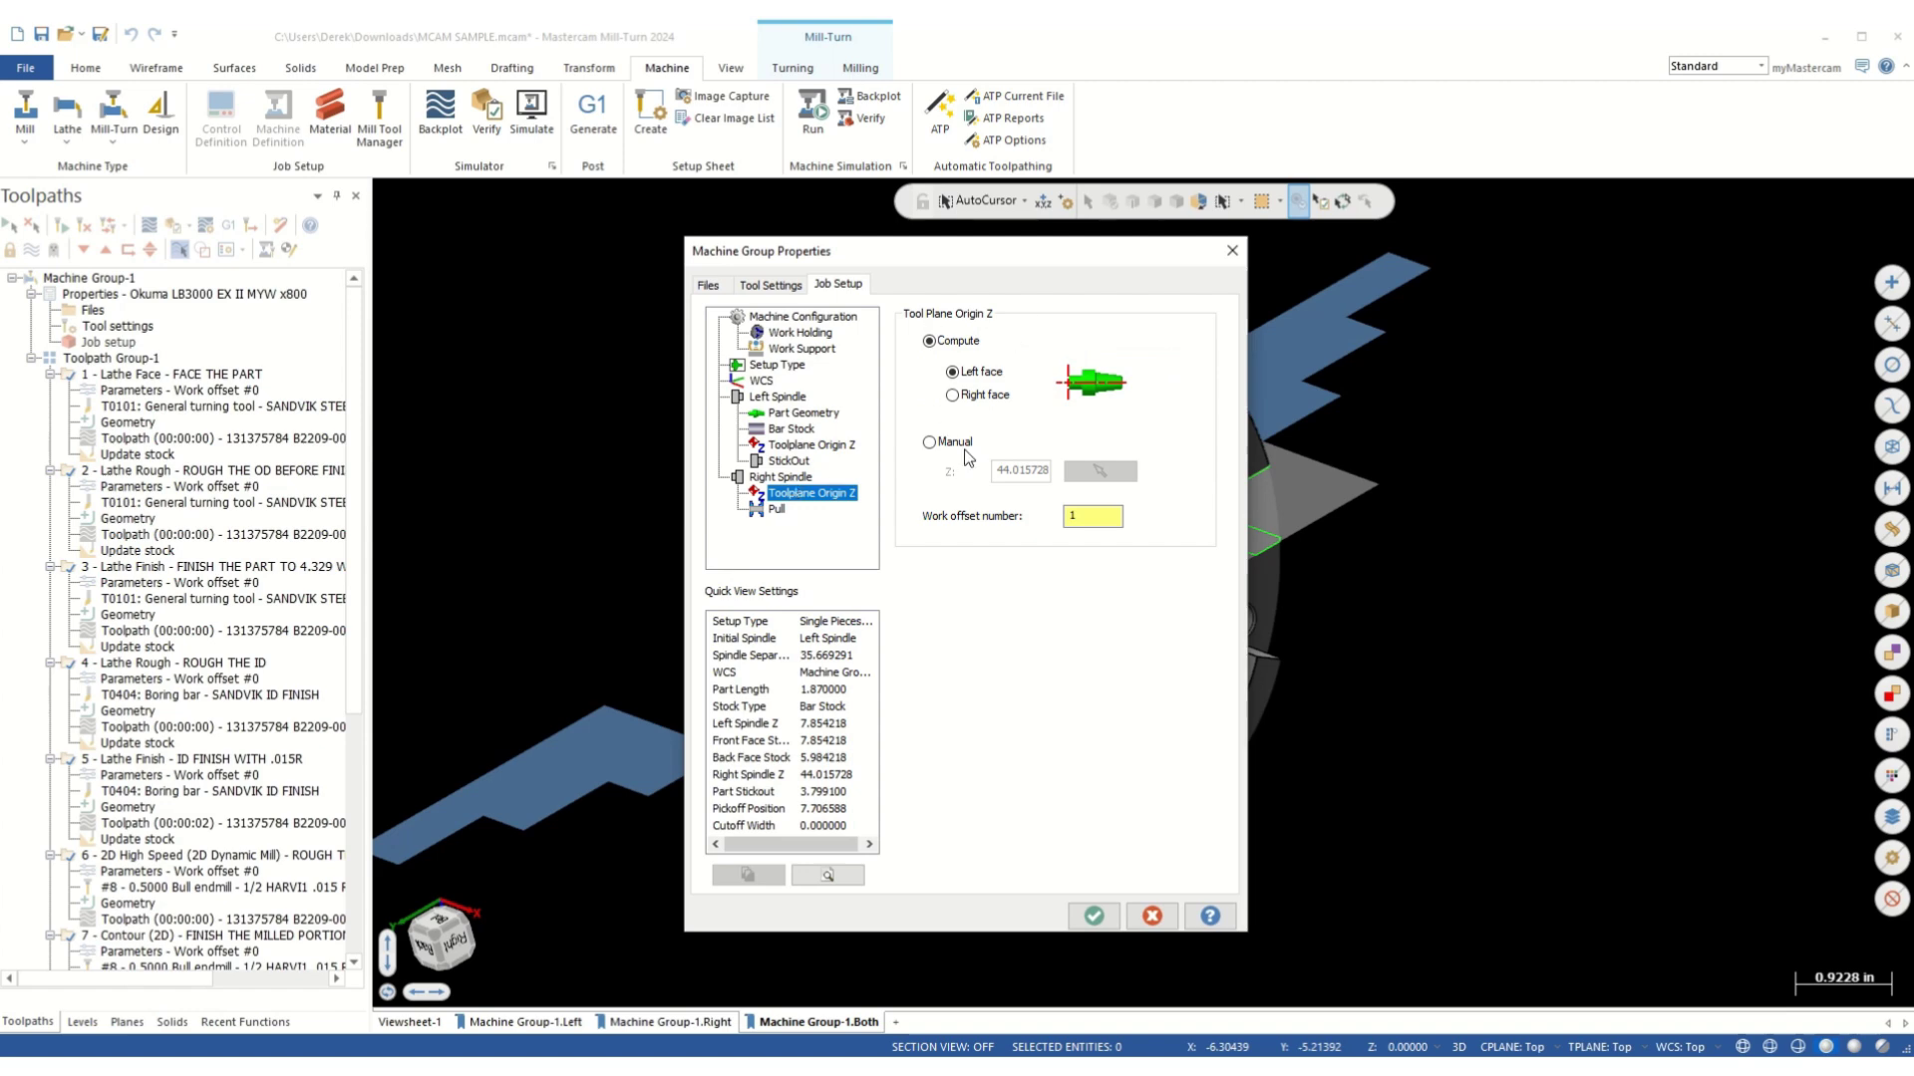
left_click(776, 509)
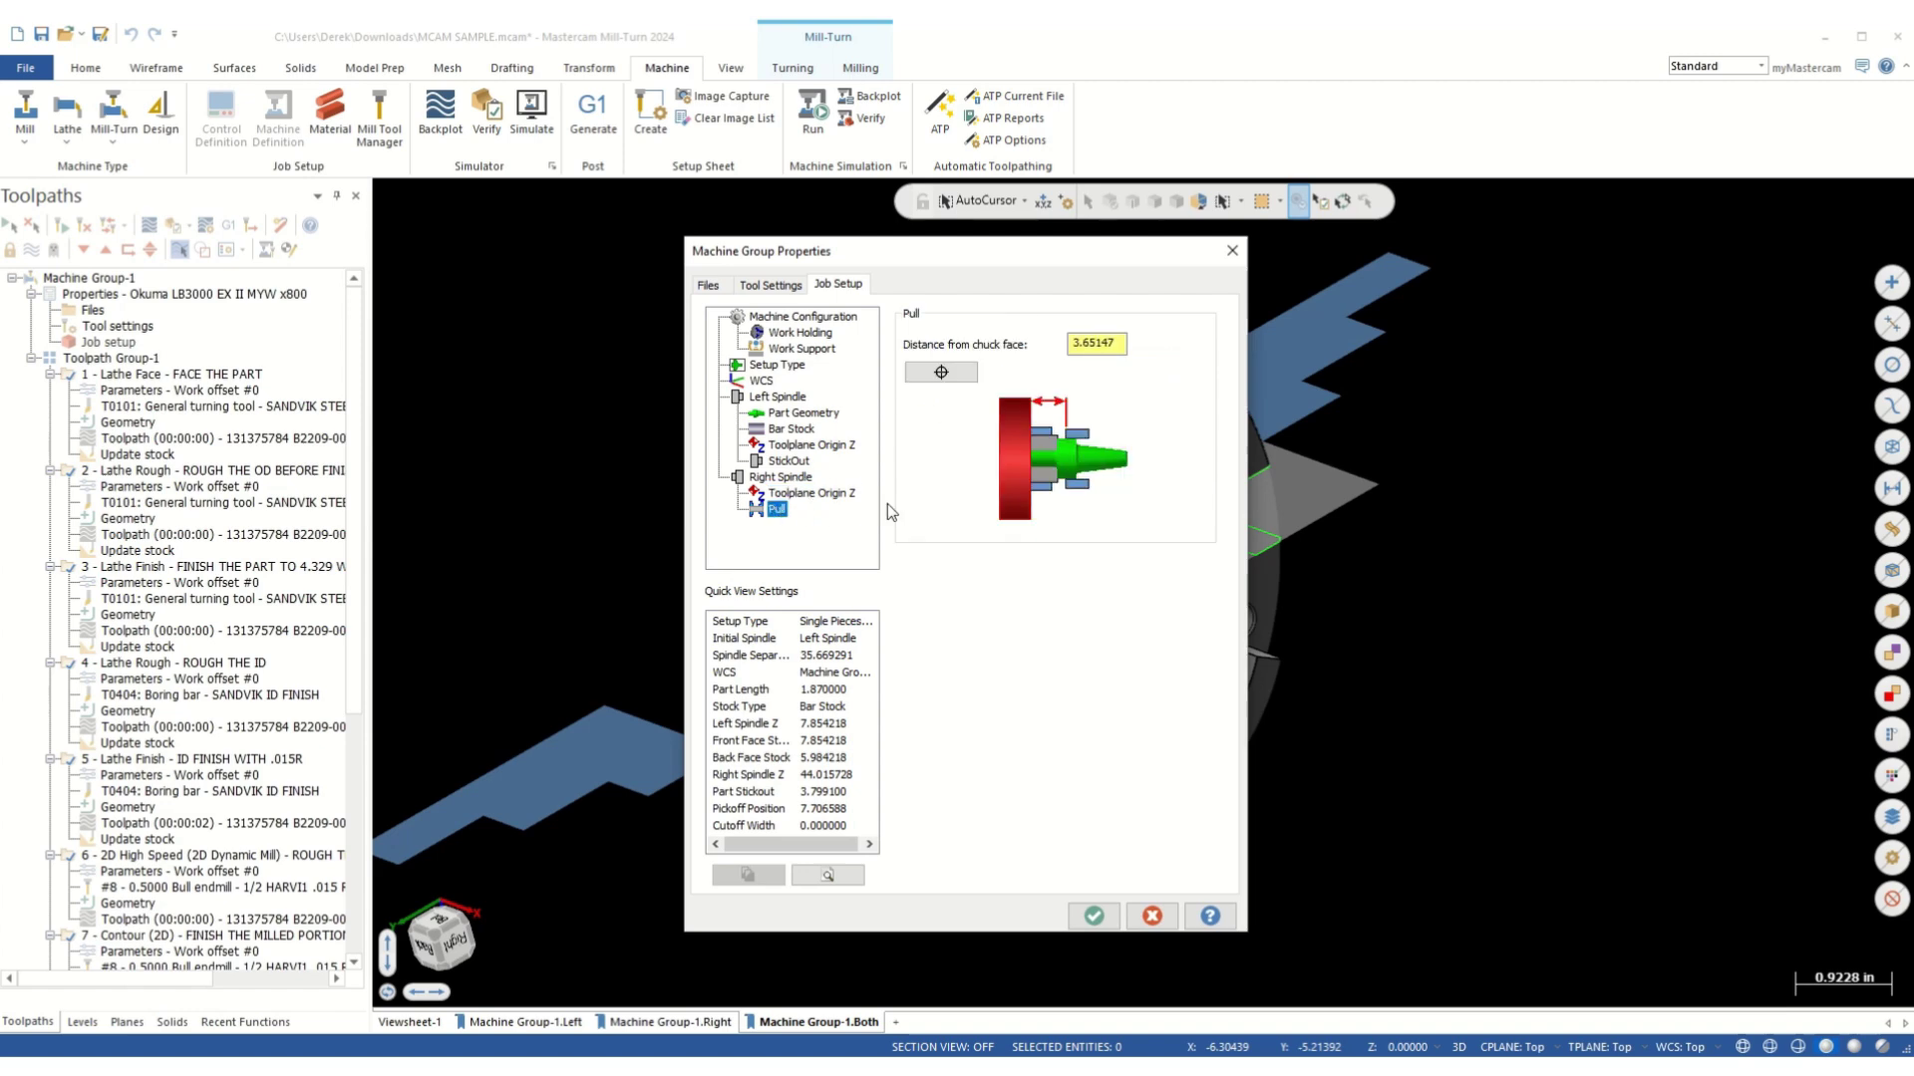
left_click(1093, 916)
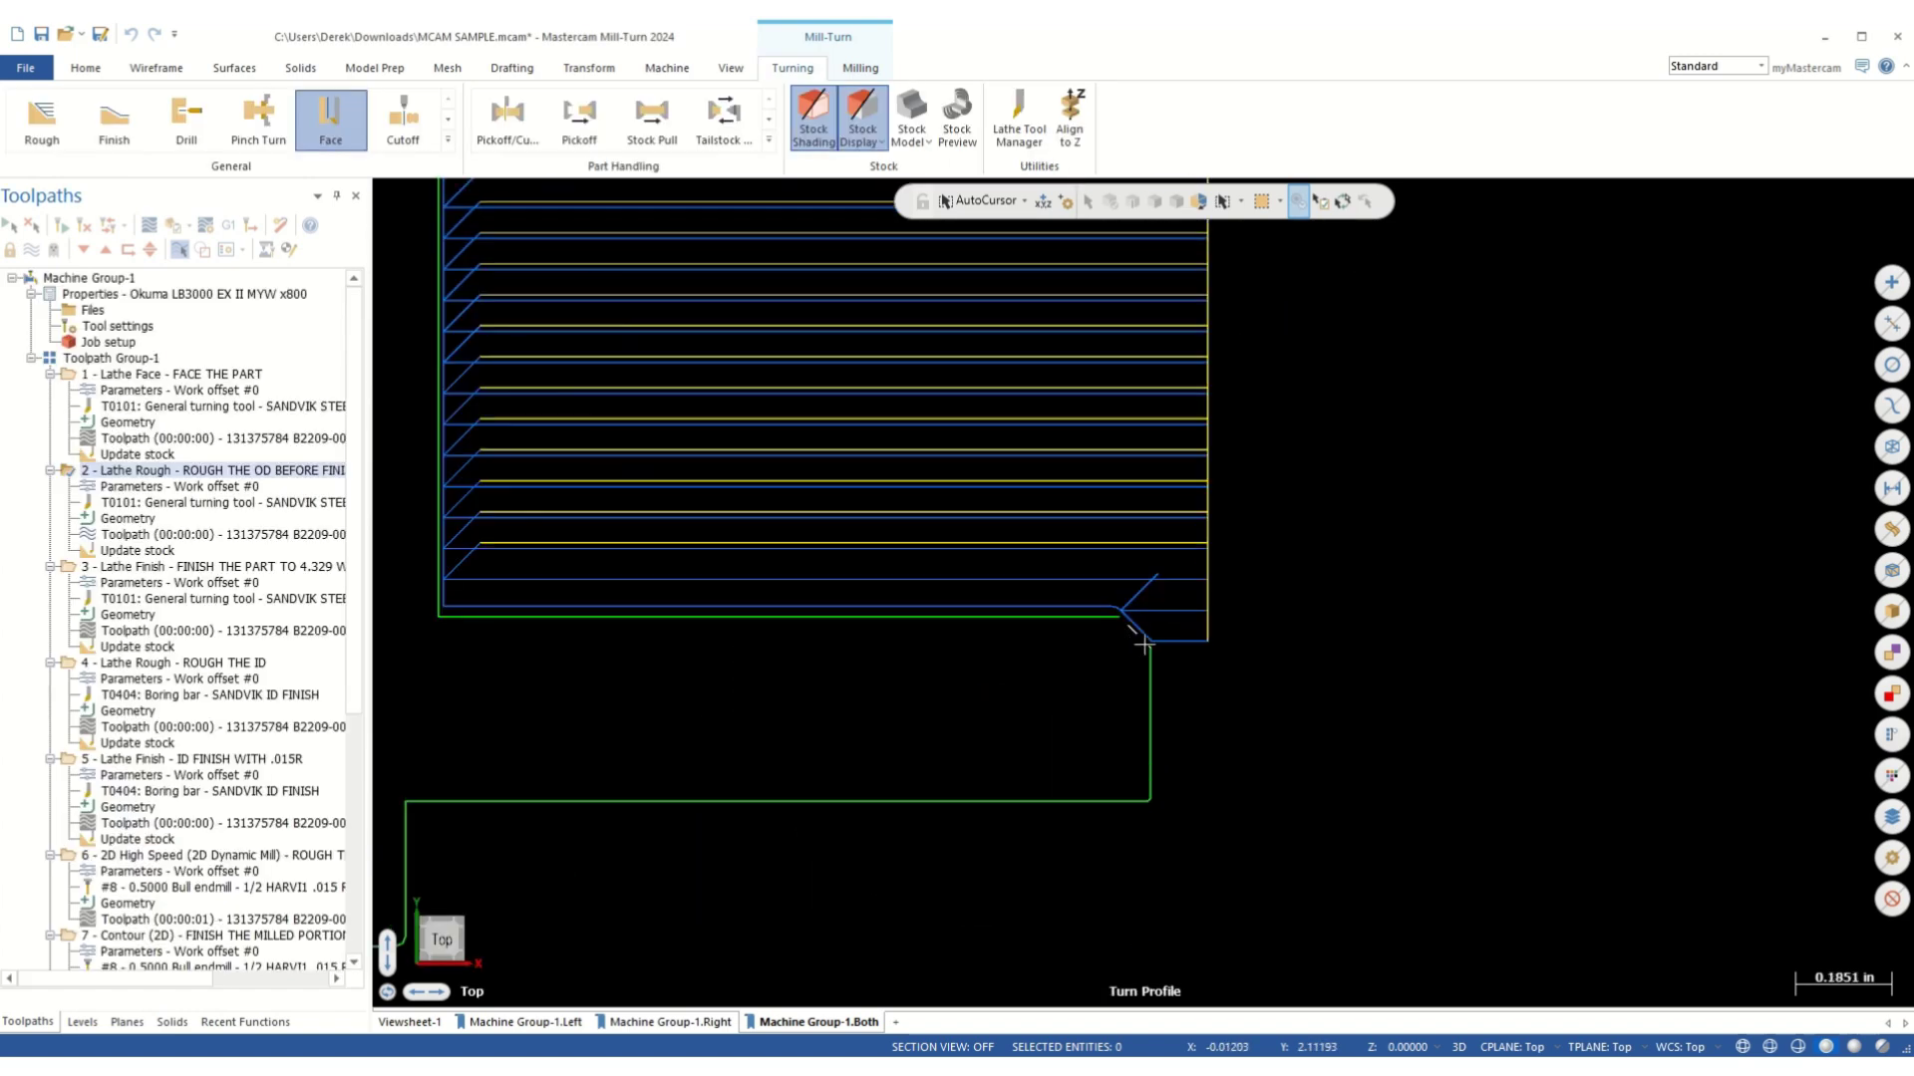
- Start Wireframe Fillet Entities with the radius set to 0.015
scroll(1174, 650, "up", 5)
scroll(1174, 650, "up", 4)
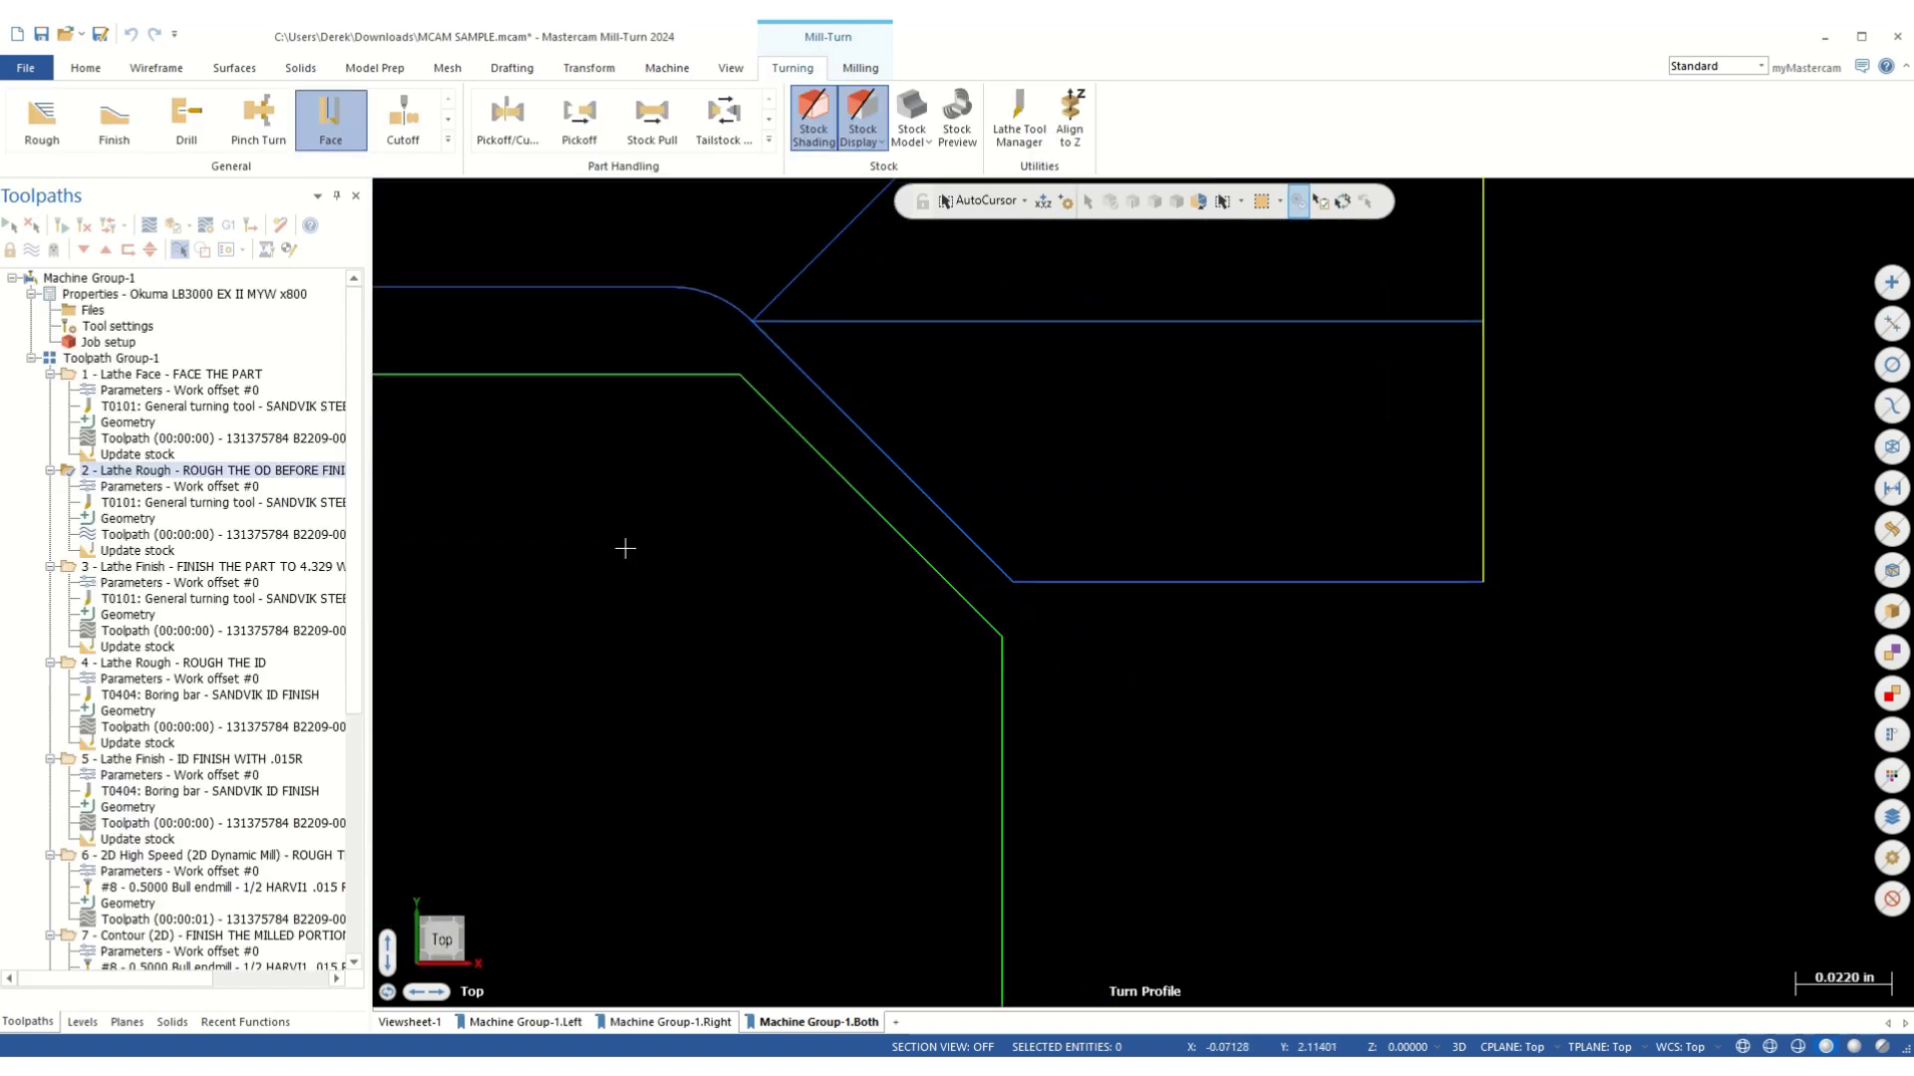
left_click(150, 68)
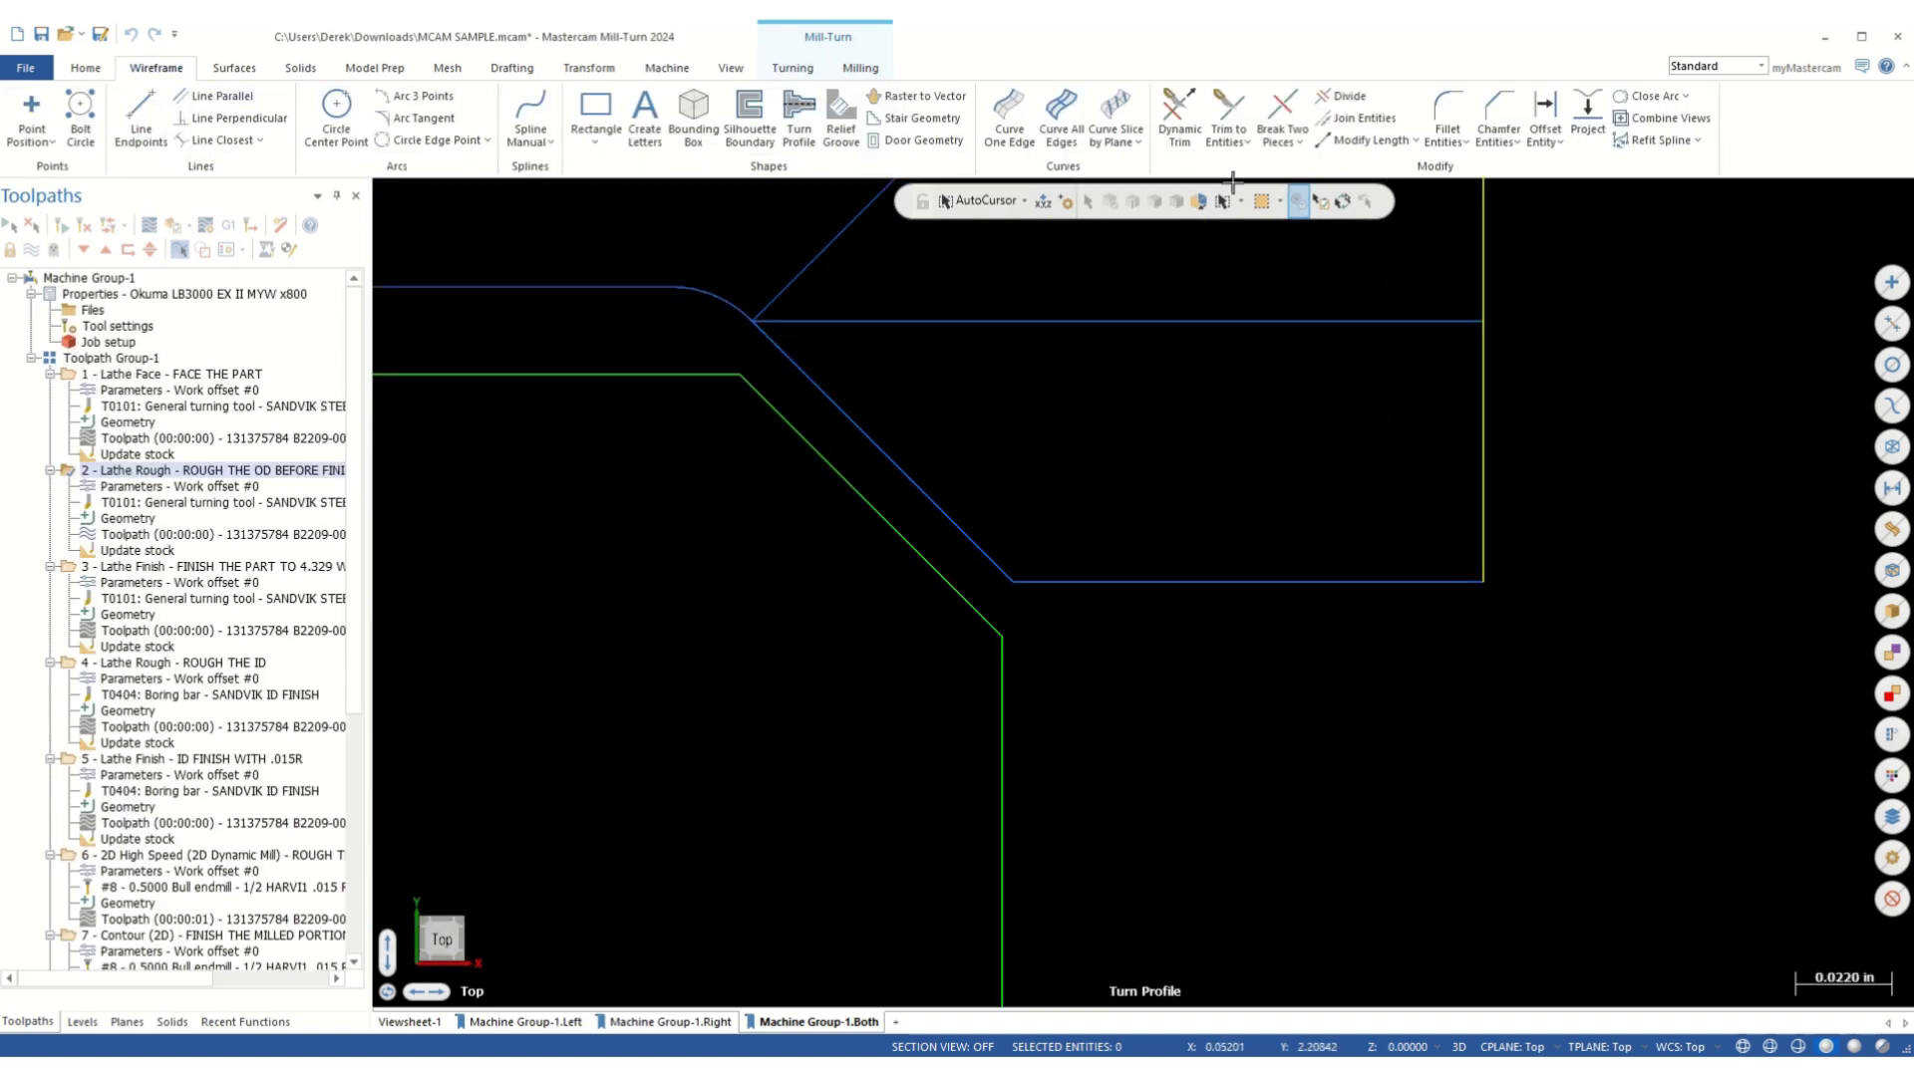
left_click(1450, 113)
scroll(970, 641, "up", 3)
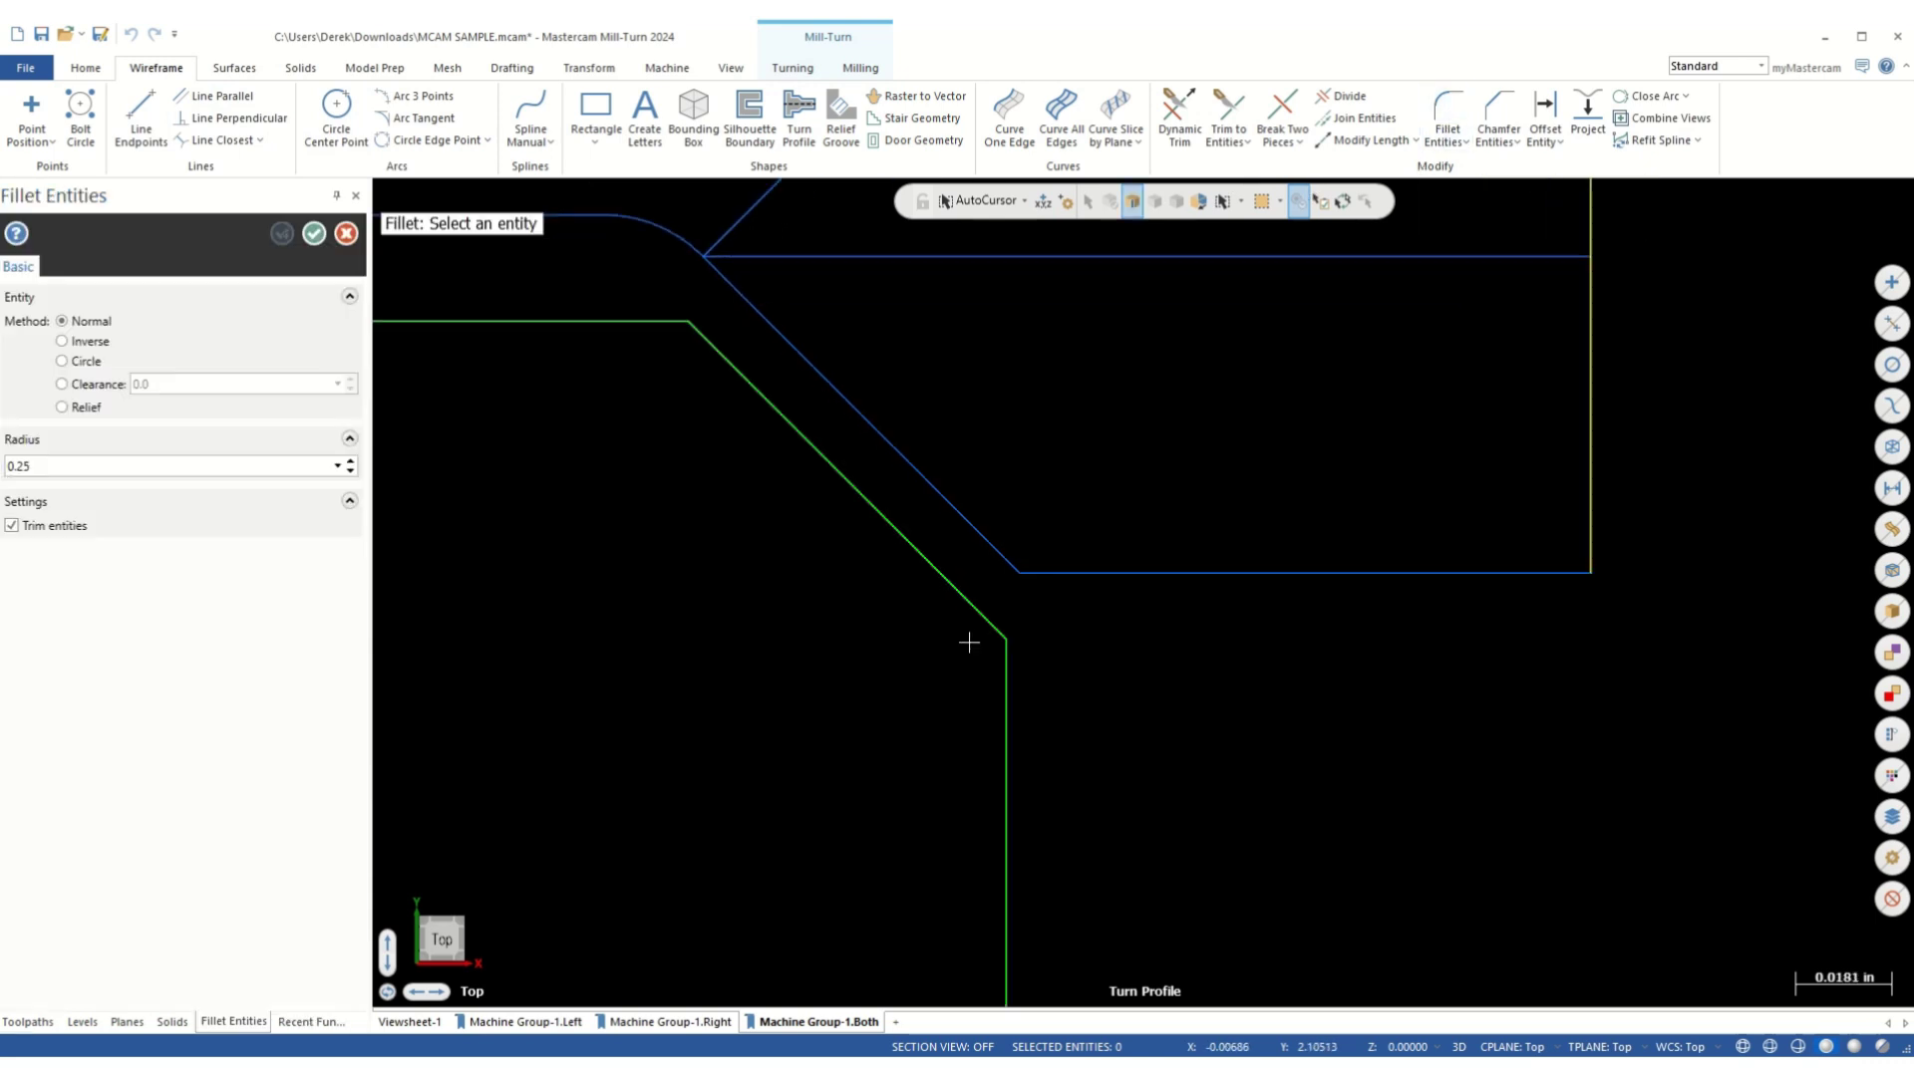
double_click(73, 471)
key("BackSpace")
type(".015")
key("Return")
- Fillet the turn-profile corner at 0.015 and finish the fillet command
scroll(992, 649, "up", 2)
scroll(1001, 644, "down", 4)
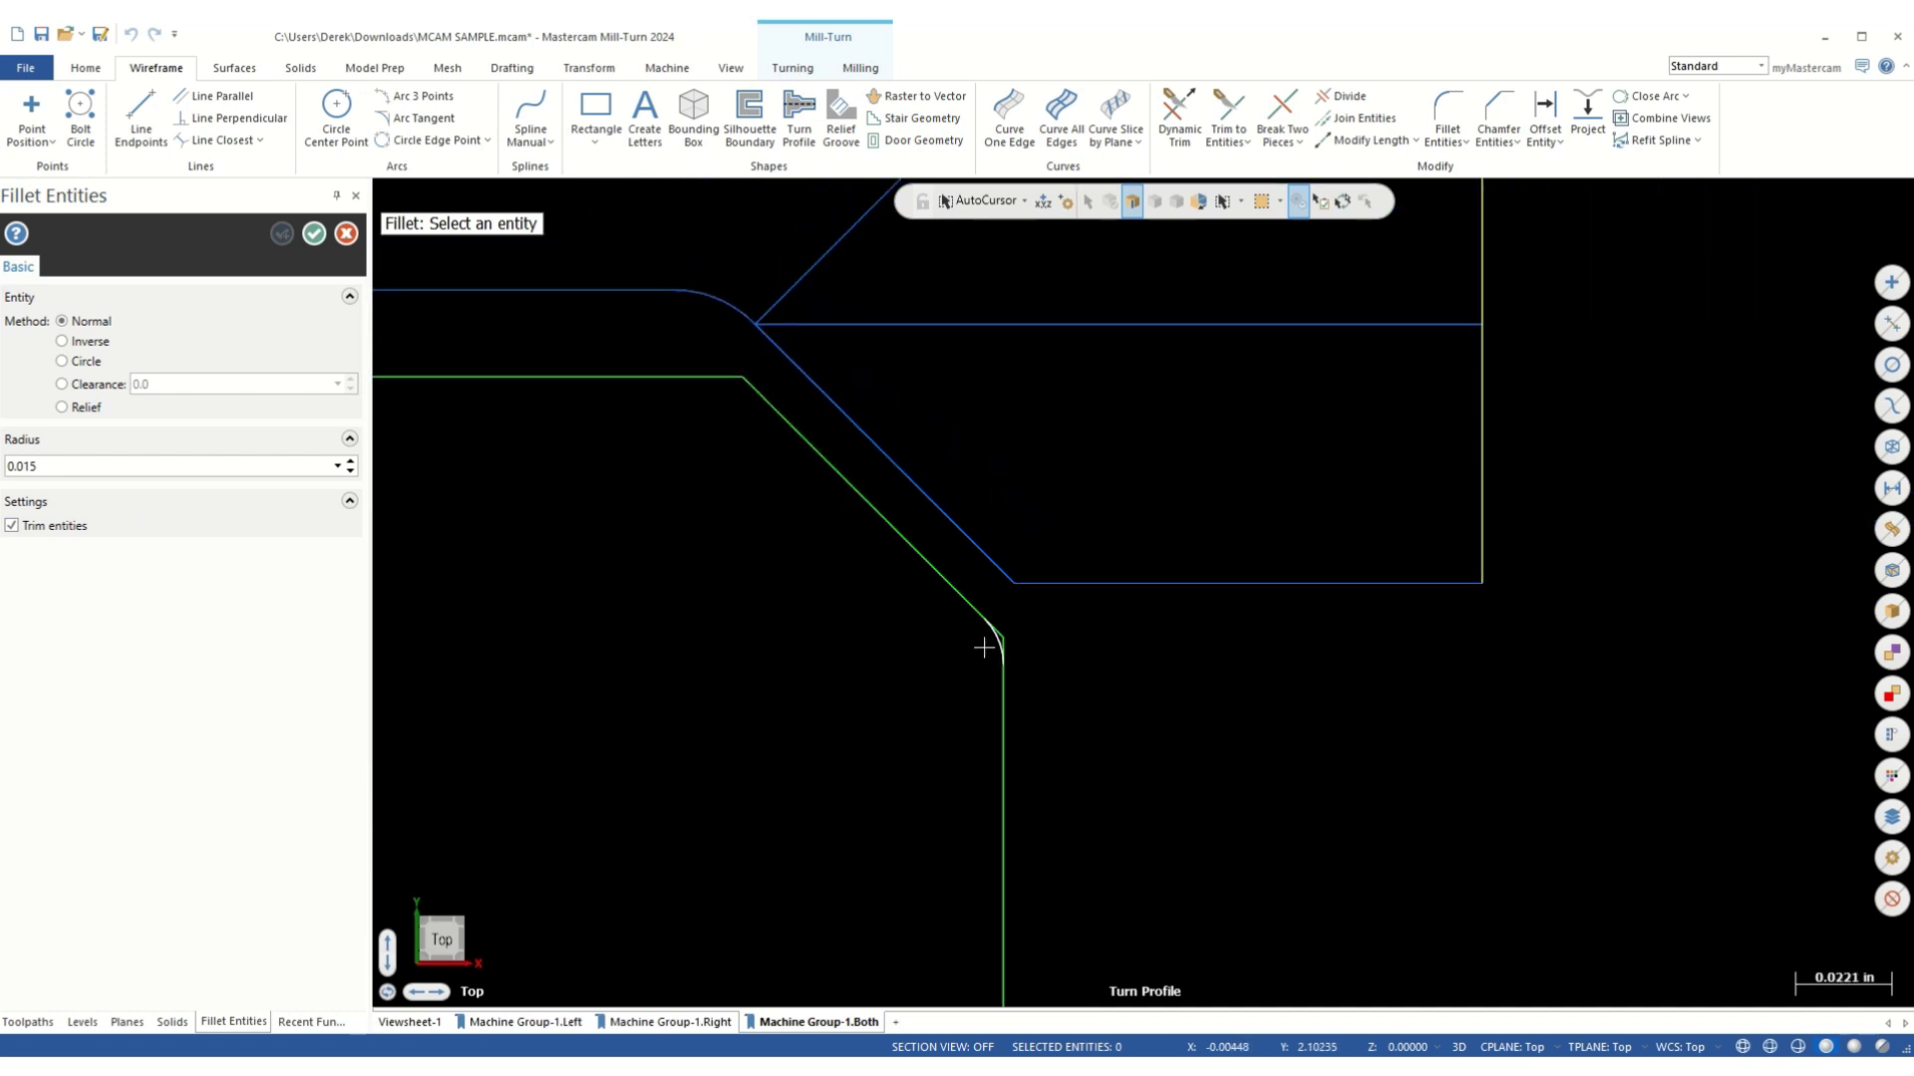
scroll(984, 648, "down", 3)
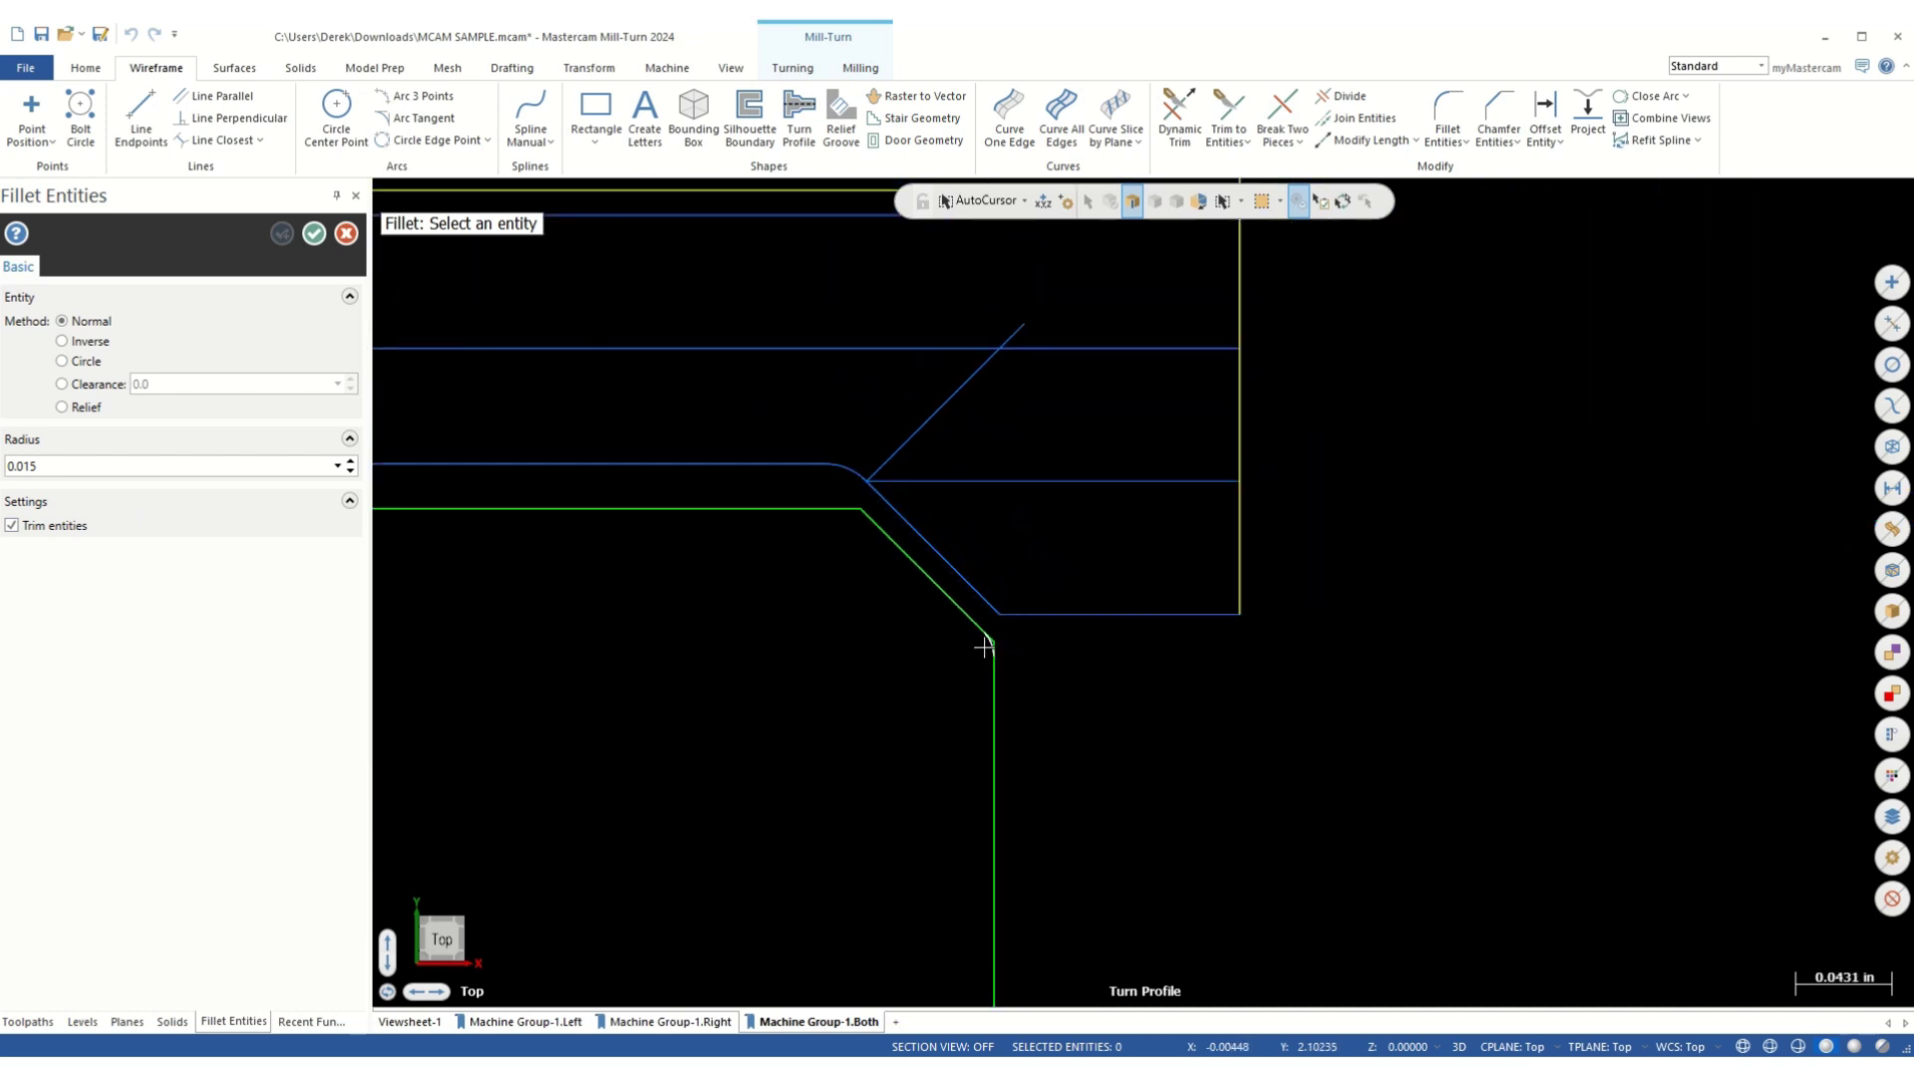
scroll(984, 648, "down", 2)
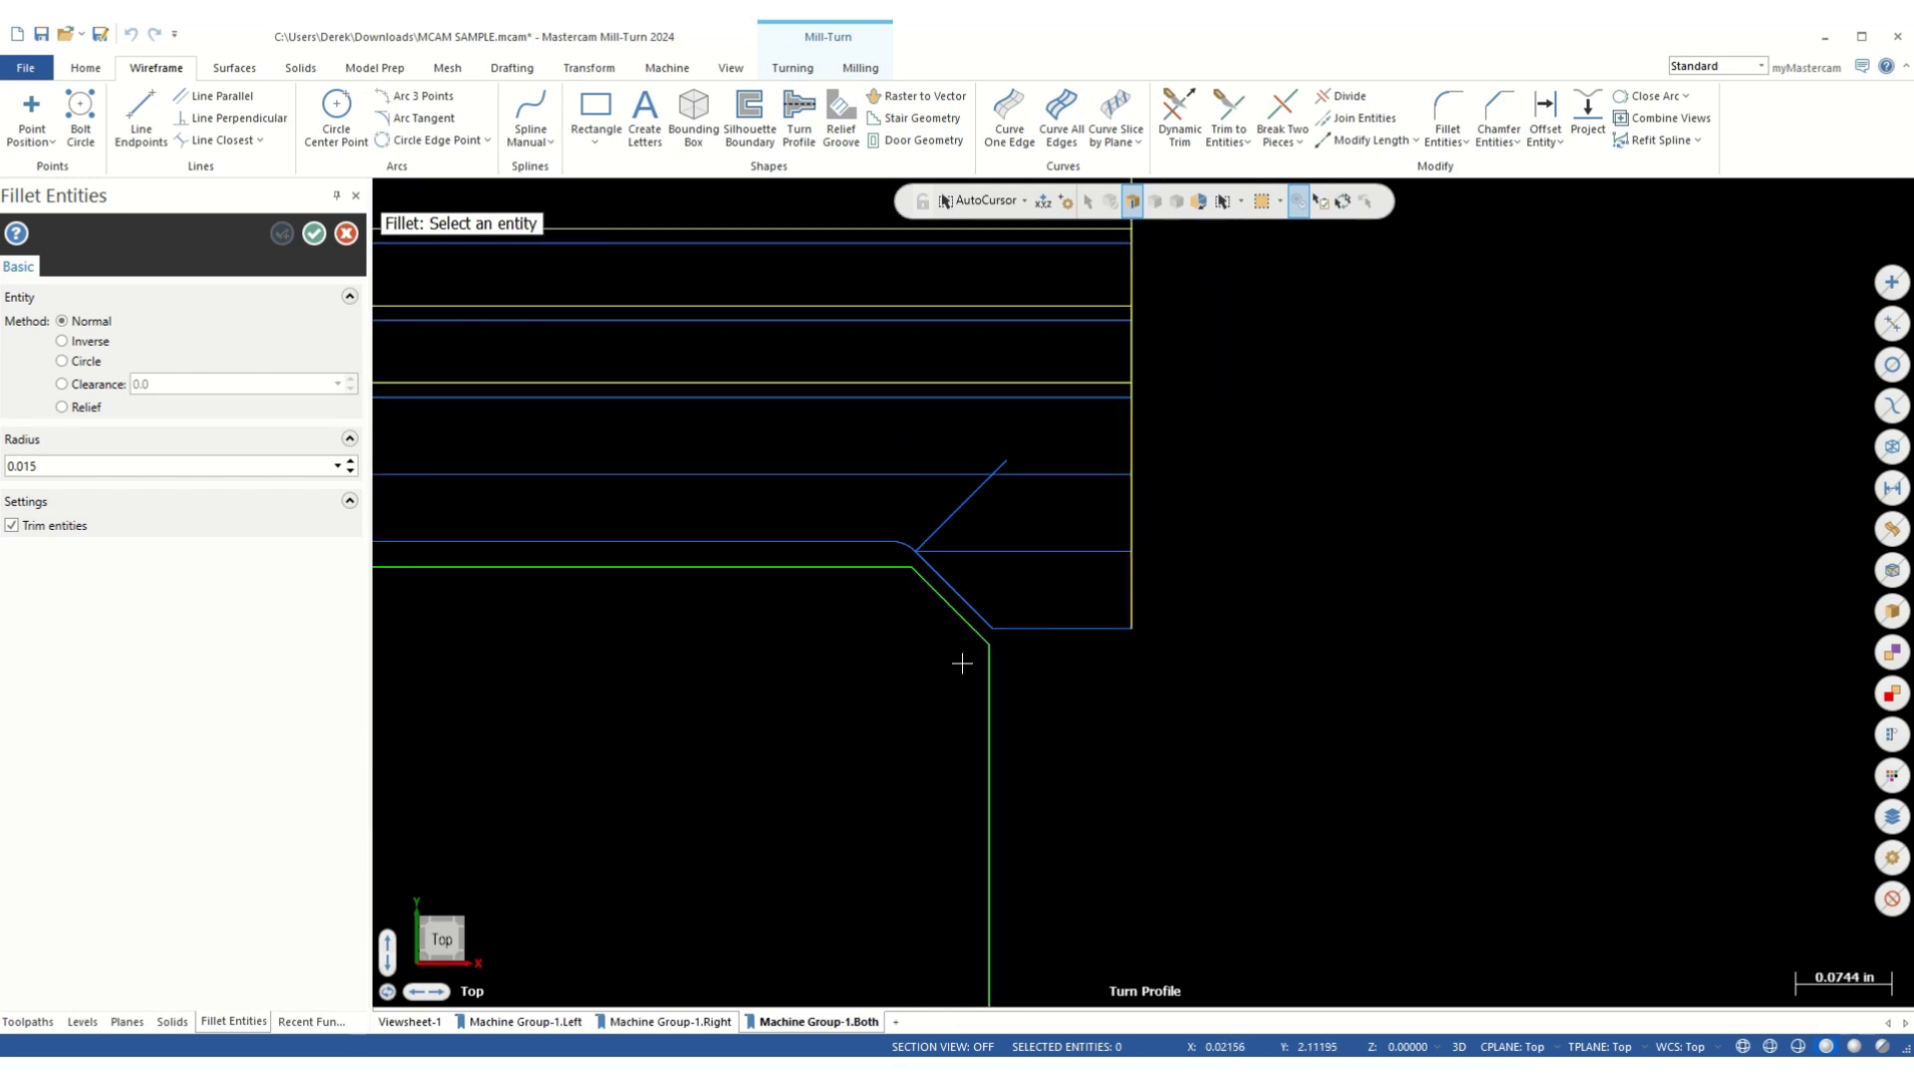
scroll(958, 666, "down", 2)
scroll(991, 790, "down", 5)
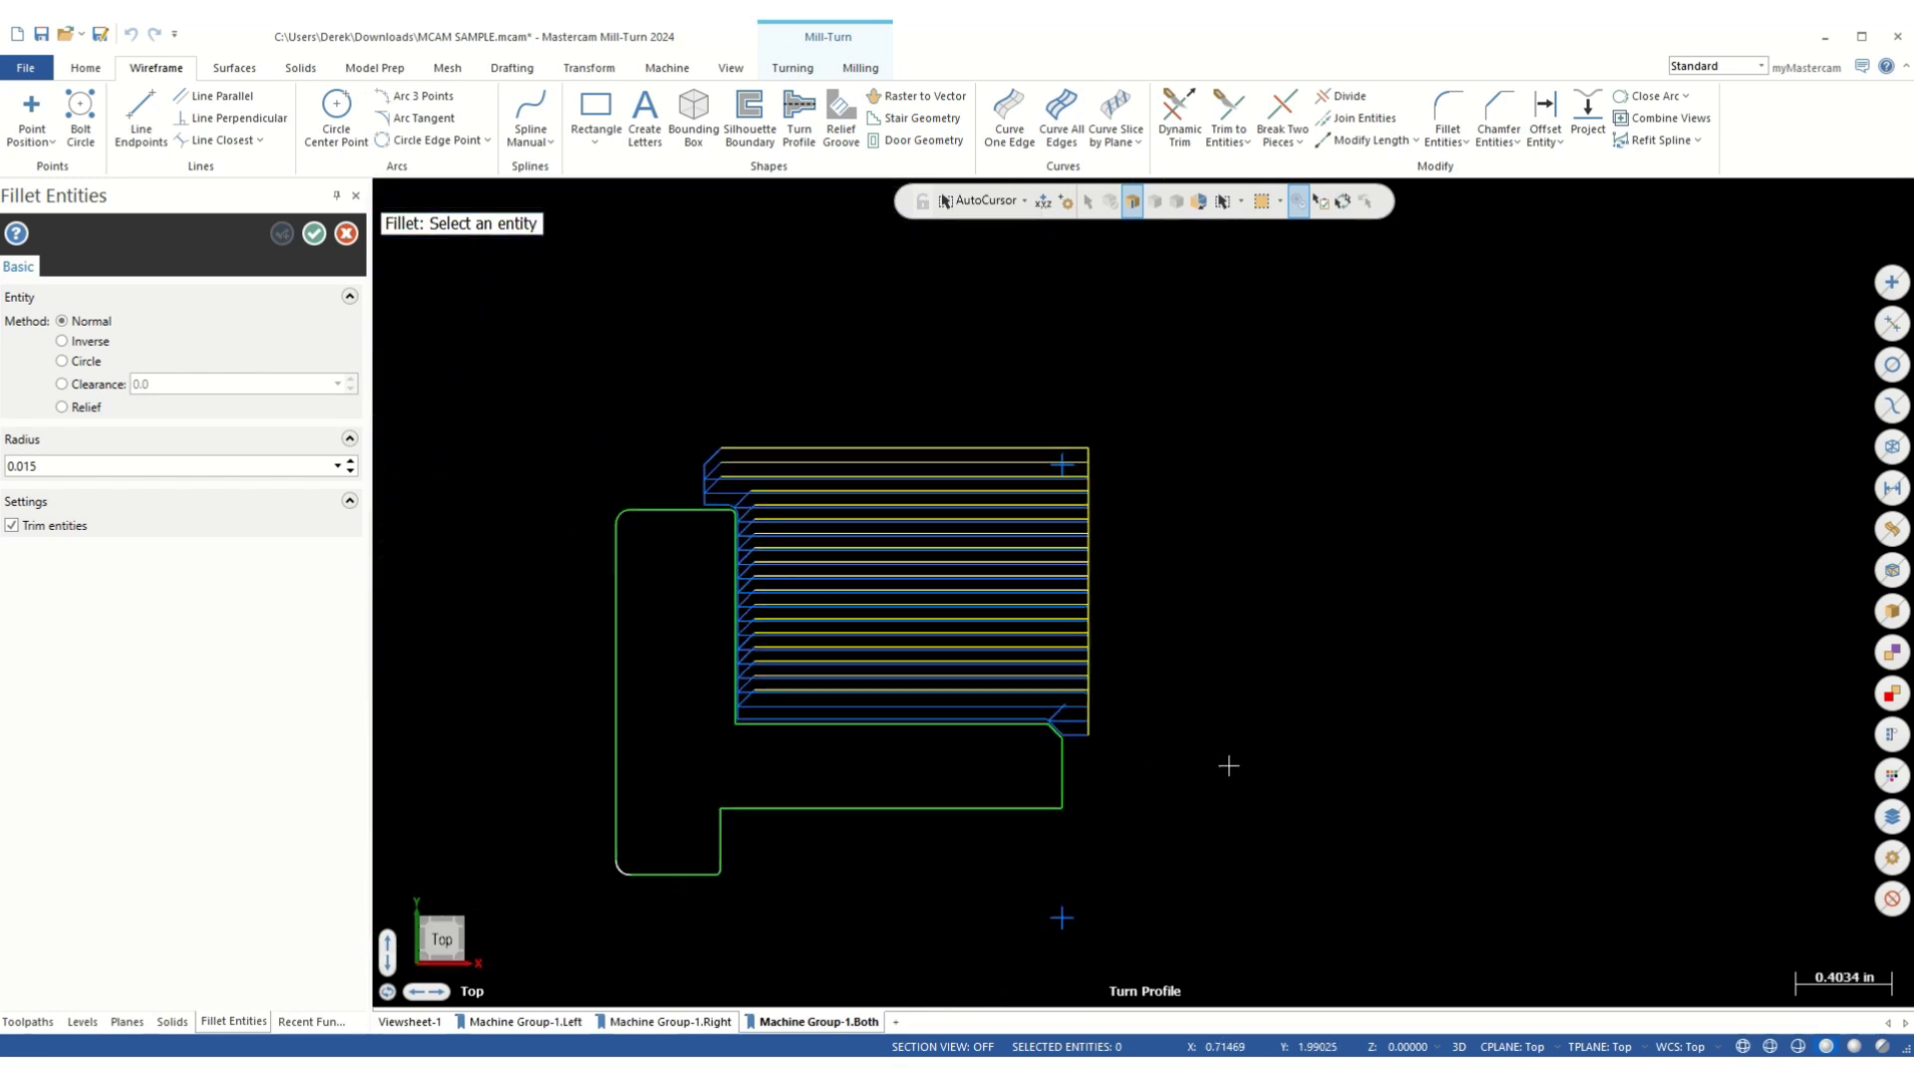
key("Escape")
scroll(1101, 759, "up", 2)
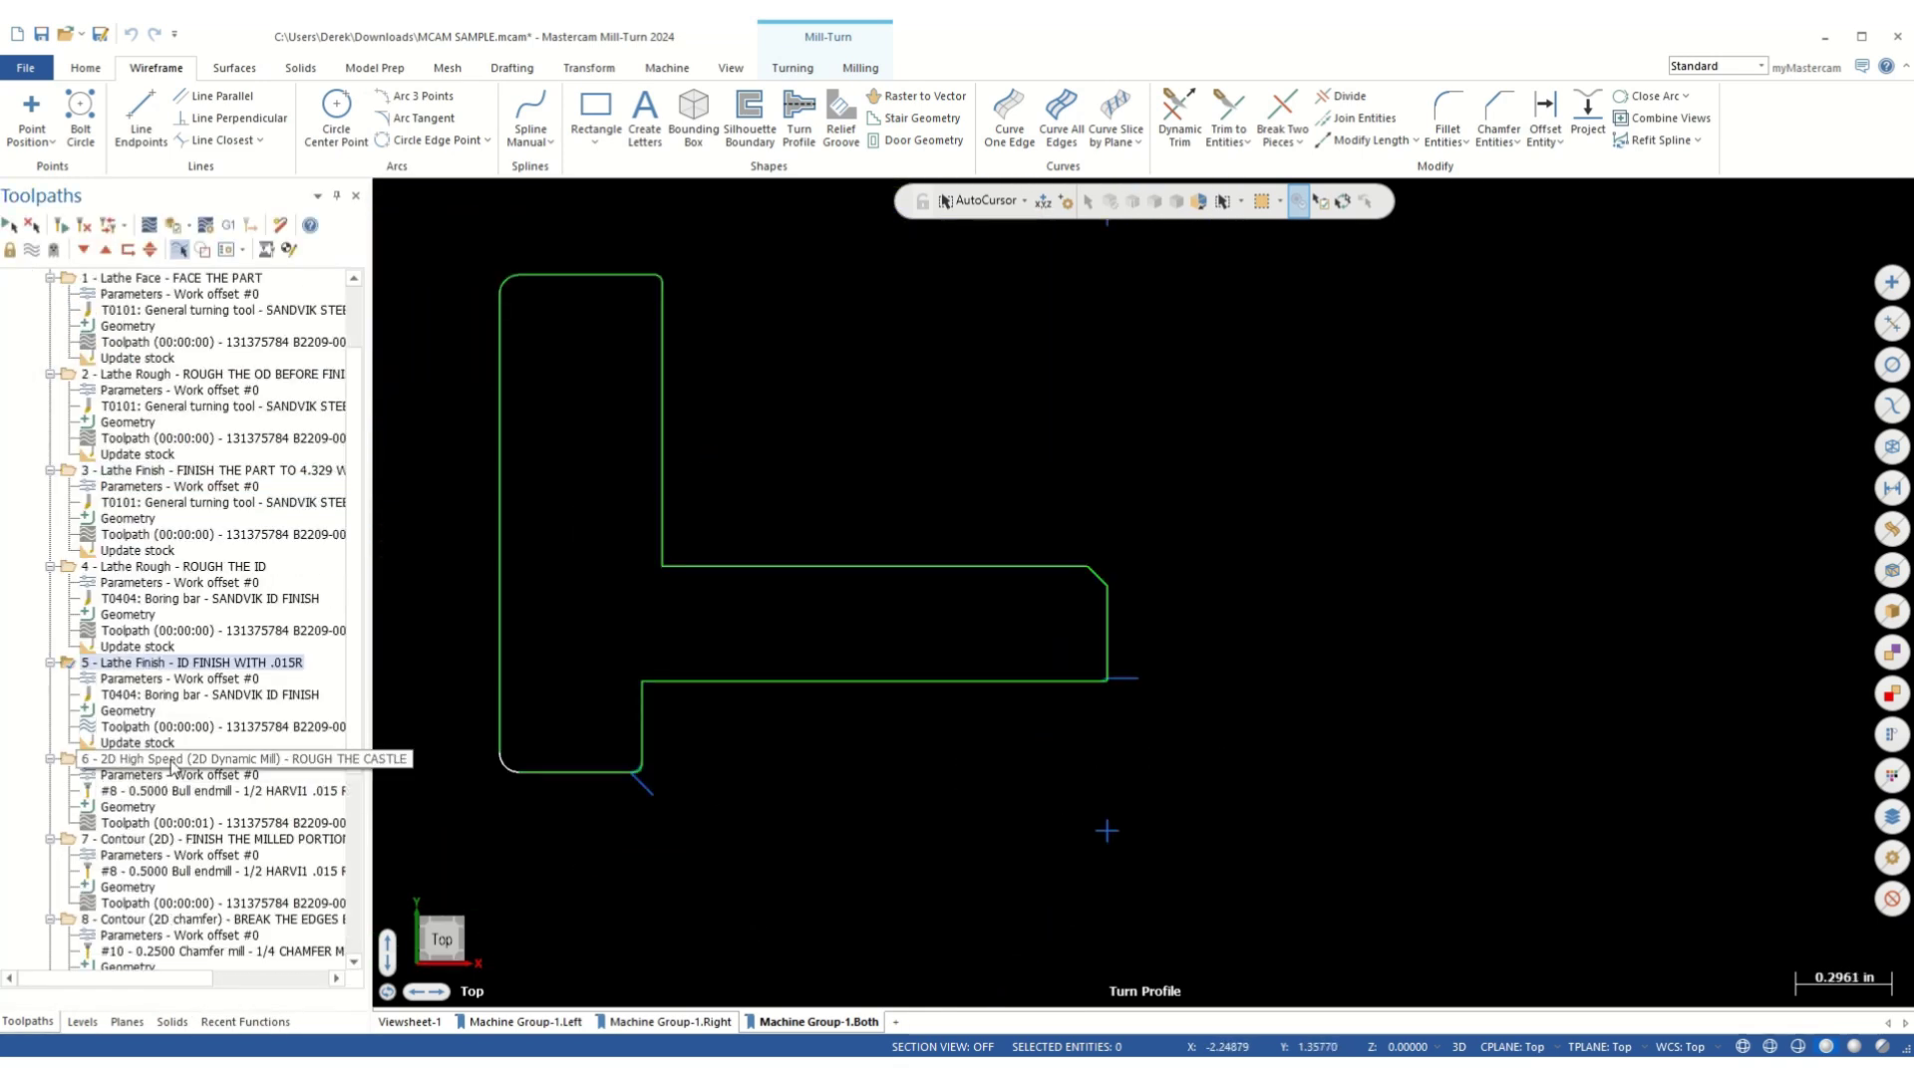
- Show the ROUGH THE CASTLE toolpath, hide Turn Profile, and make levels 1, 2 and 6 AVOIDANCE visible
left_click(172, 768)
scroll(611, 359, "down", 3)
middle_click_drag(1143, 478, 1036, 598)
left_click(83, 1022)
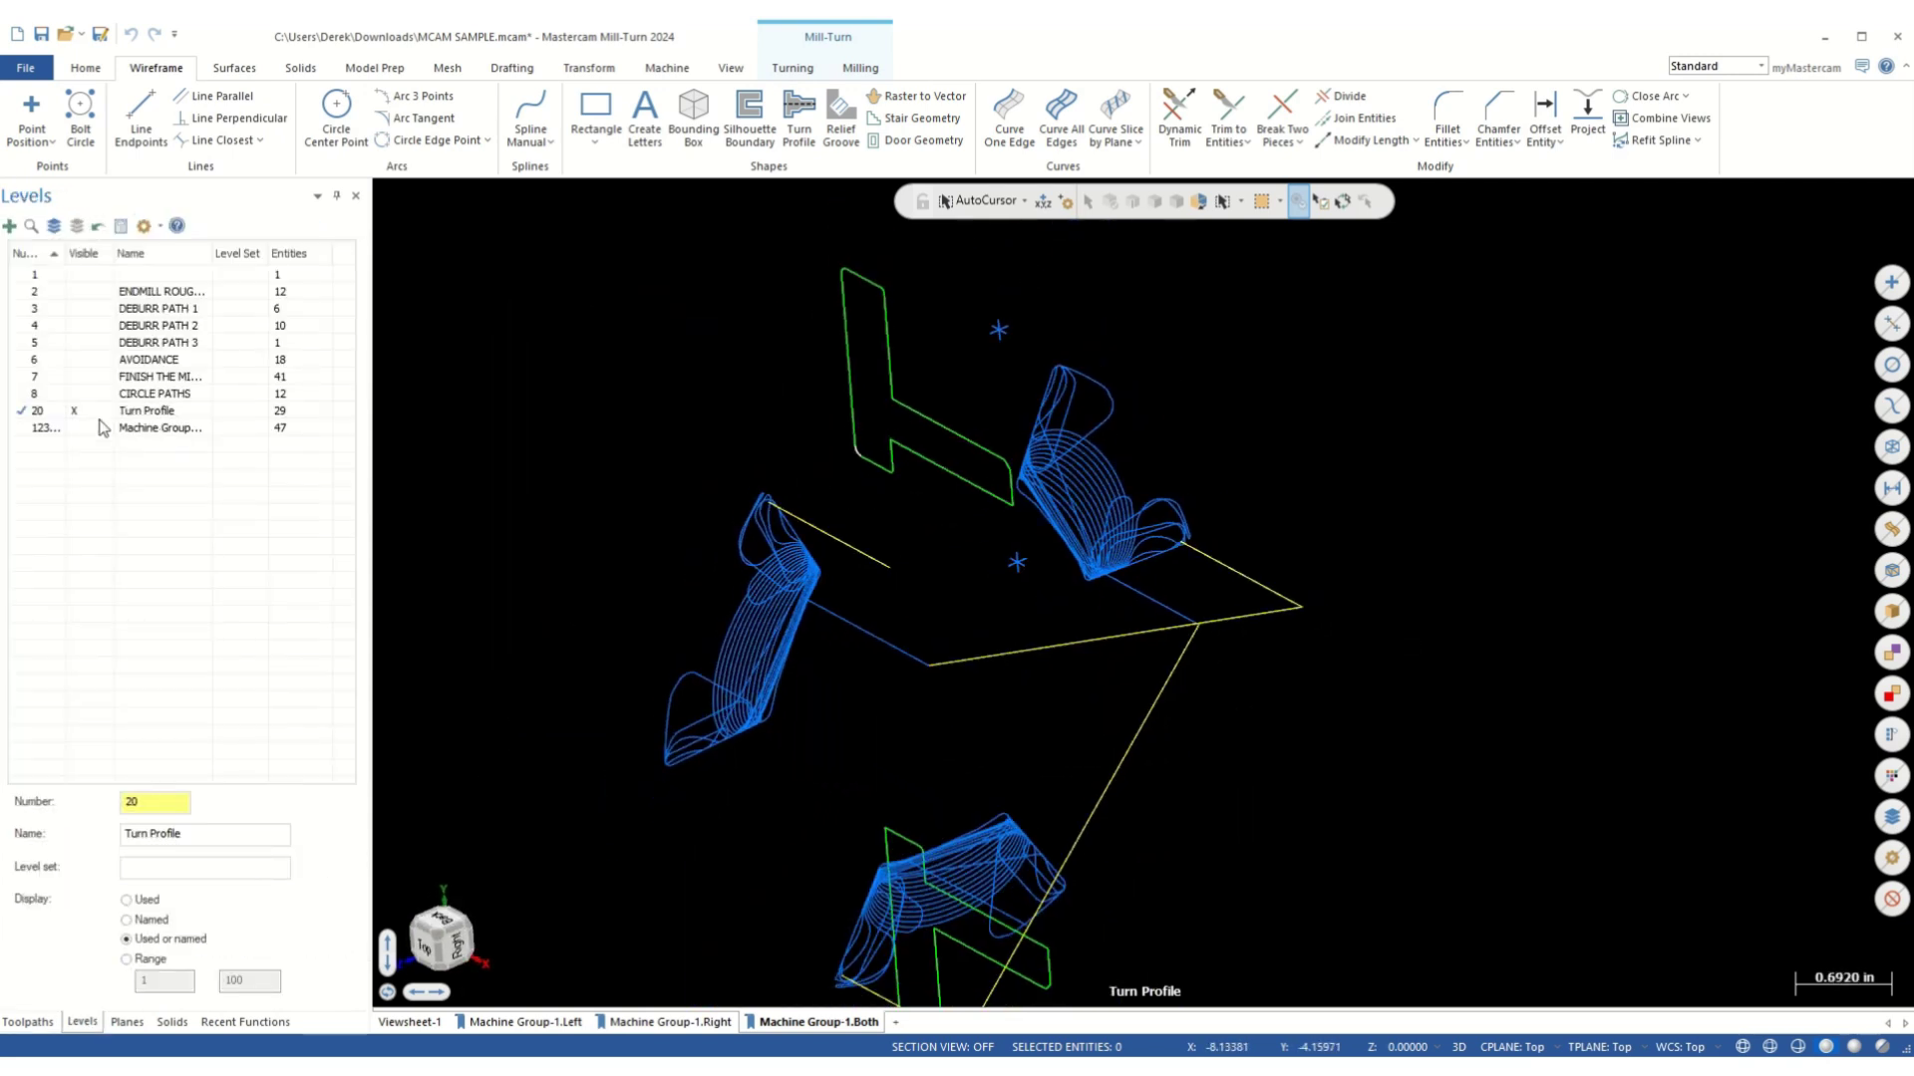
left_click(43, 277)
left_click(92, 411)
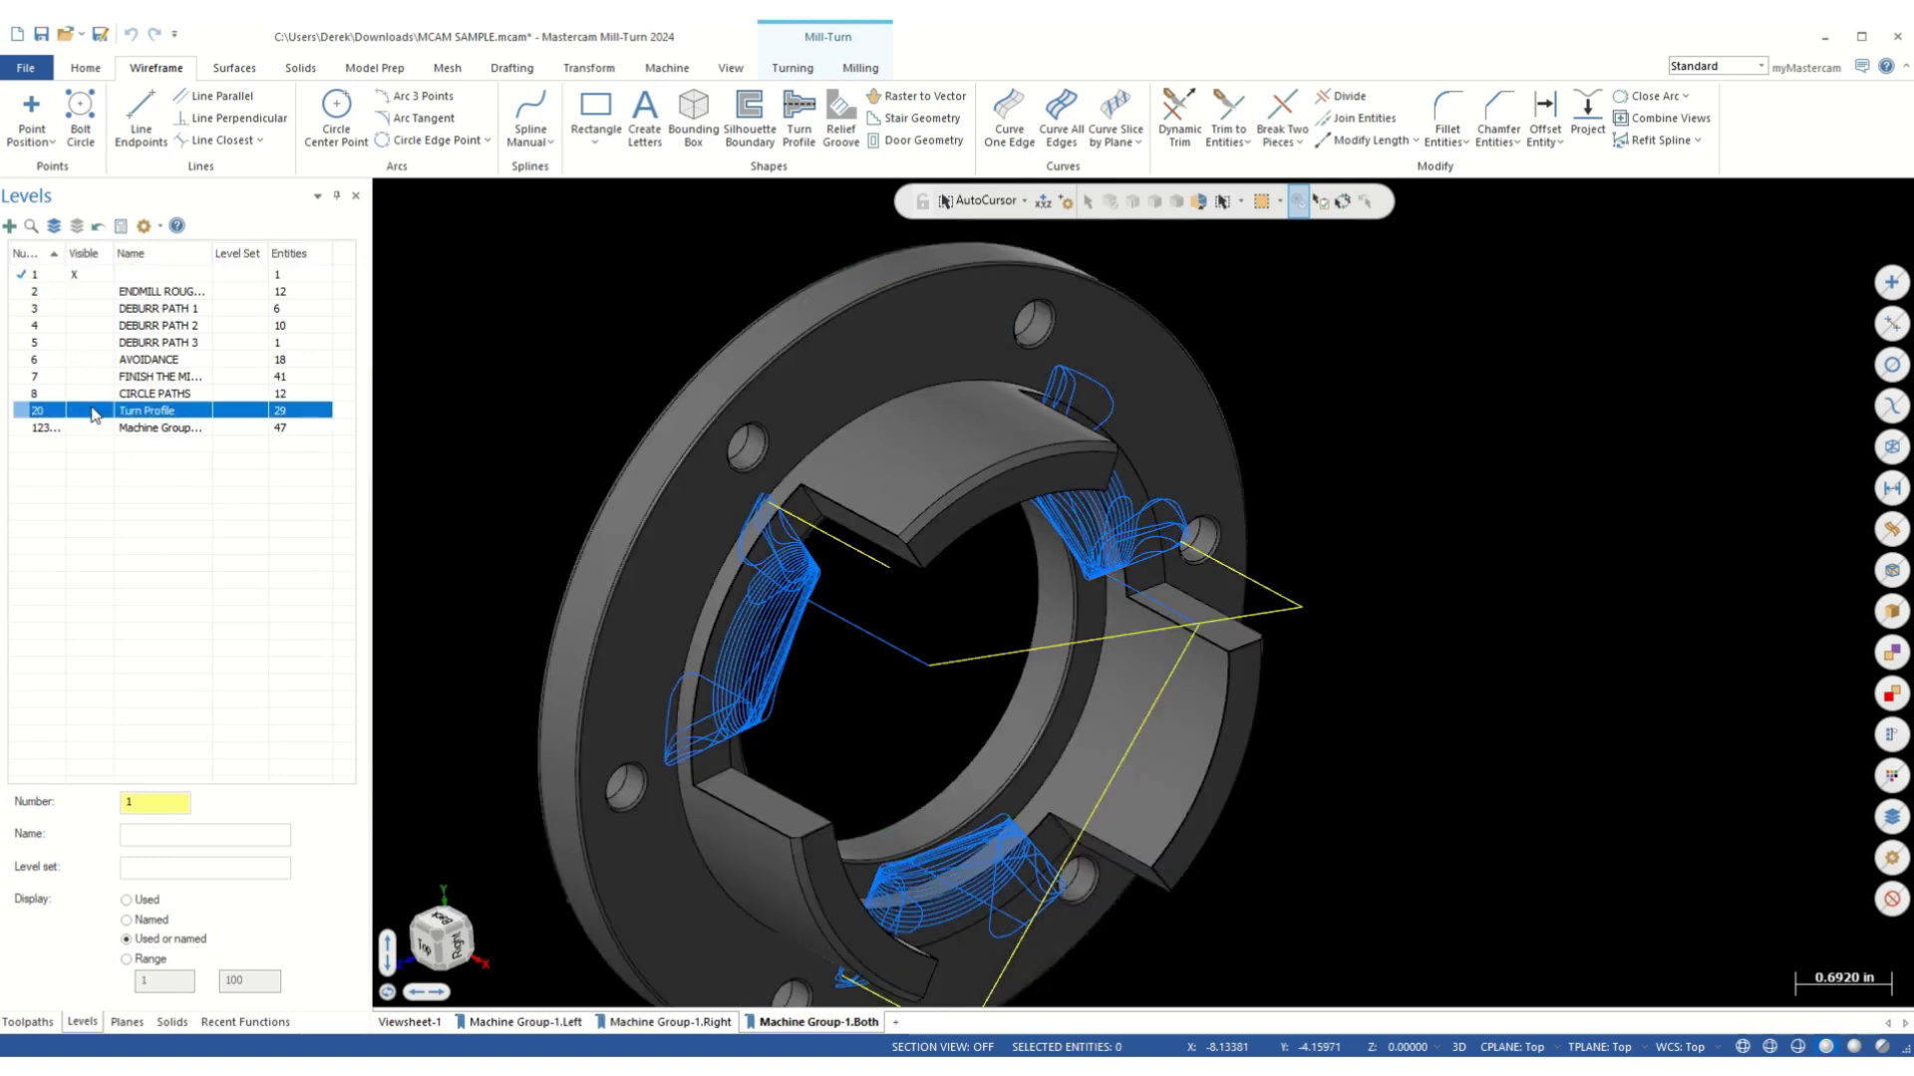
middle_click_drag(1056, 640, 799, 594)
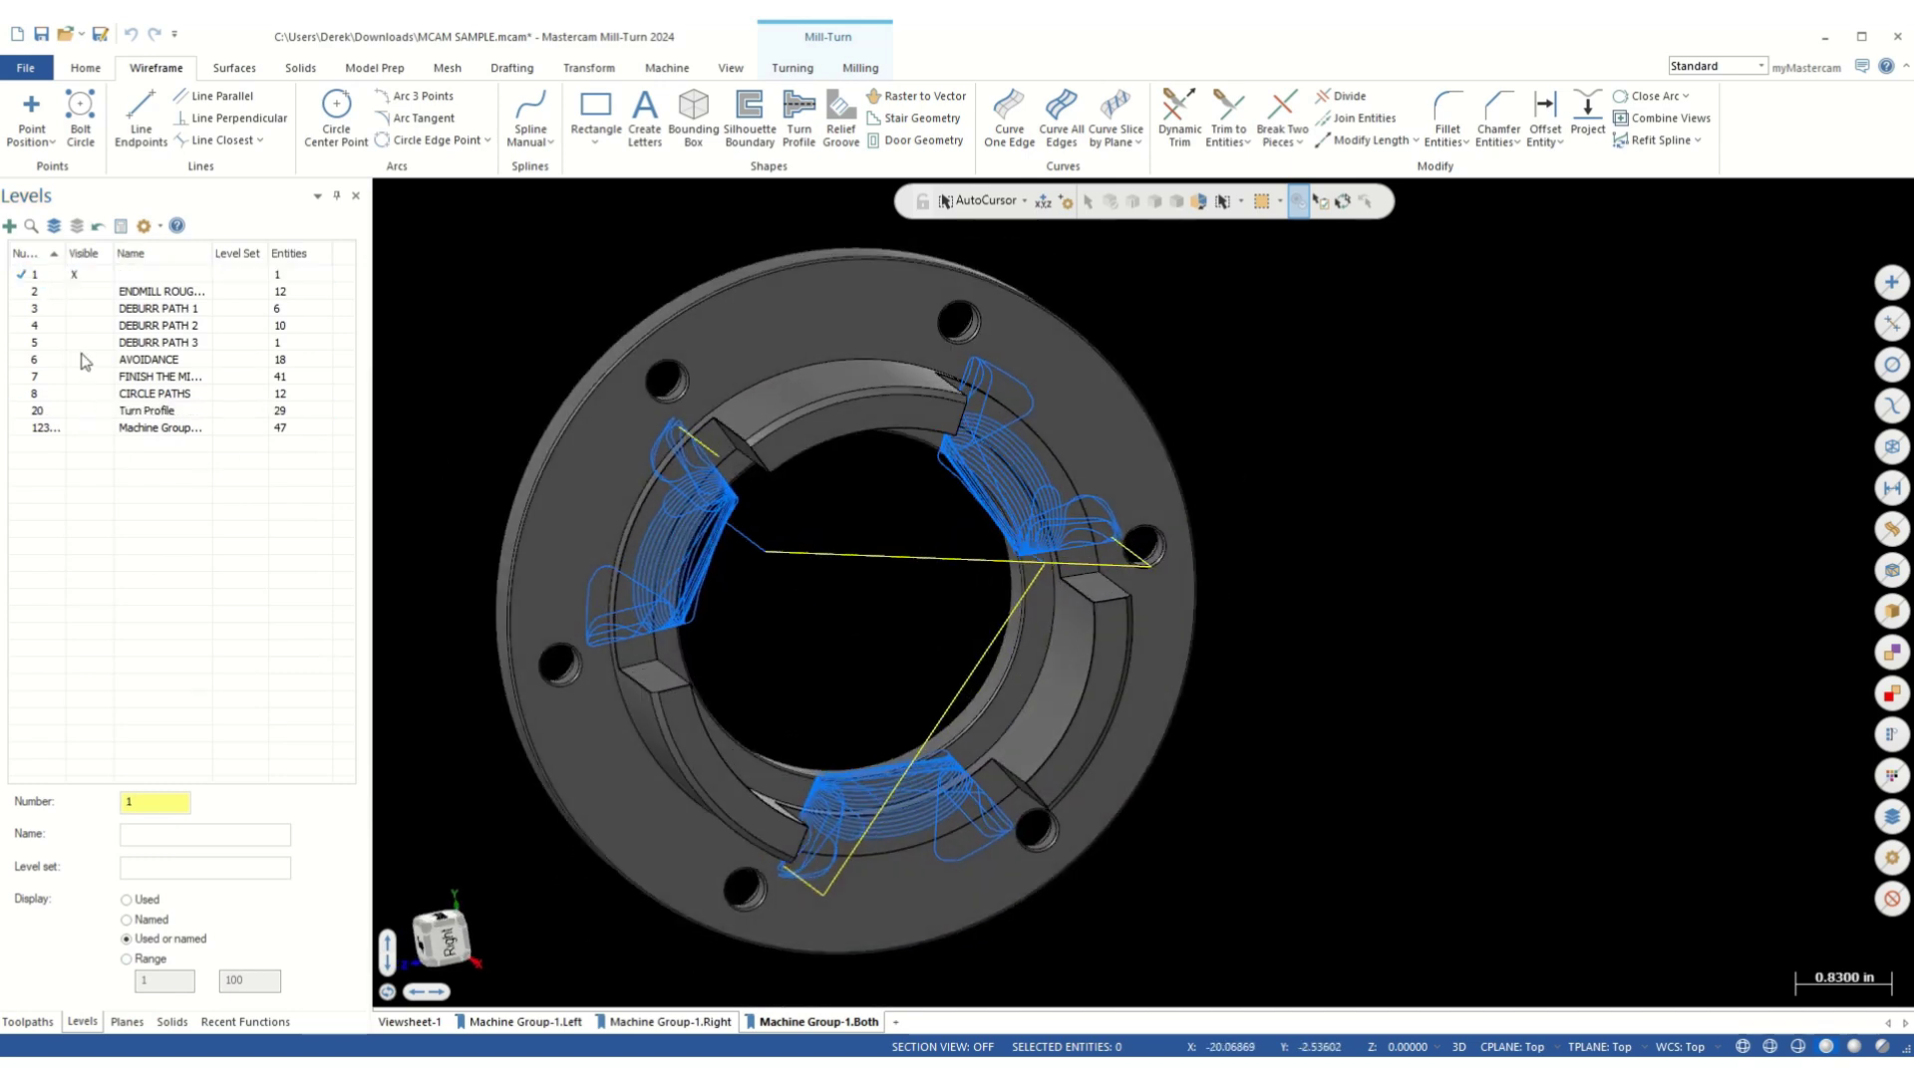
left_click(86, 292)
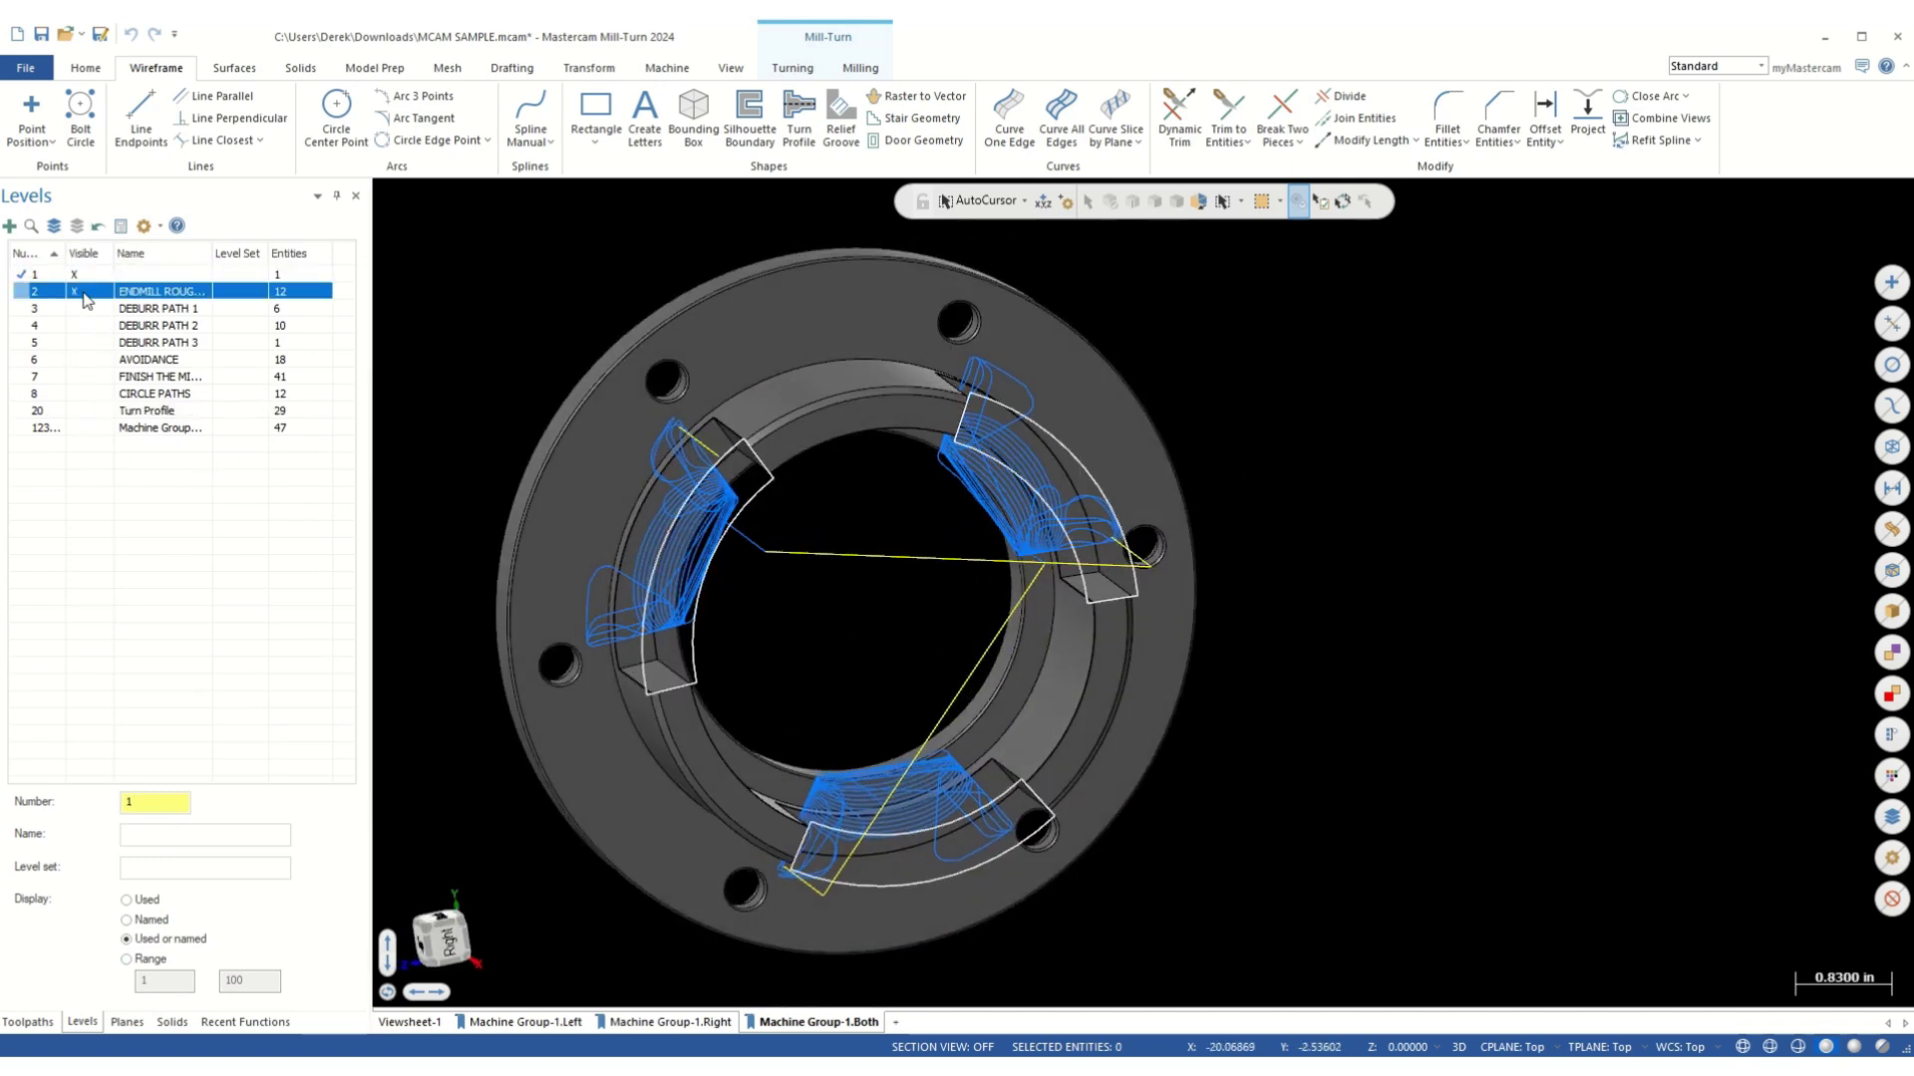
left_click(82, 360)
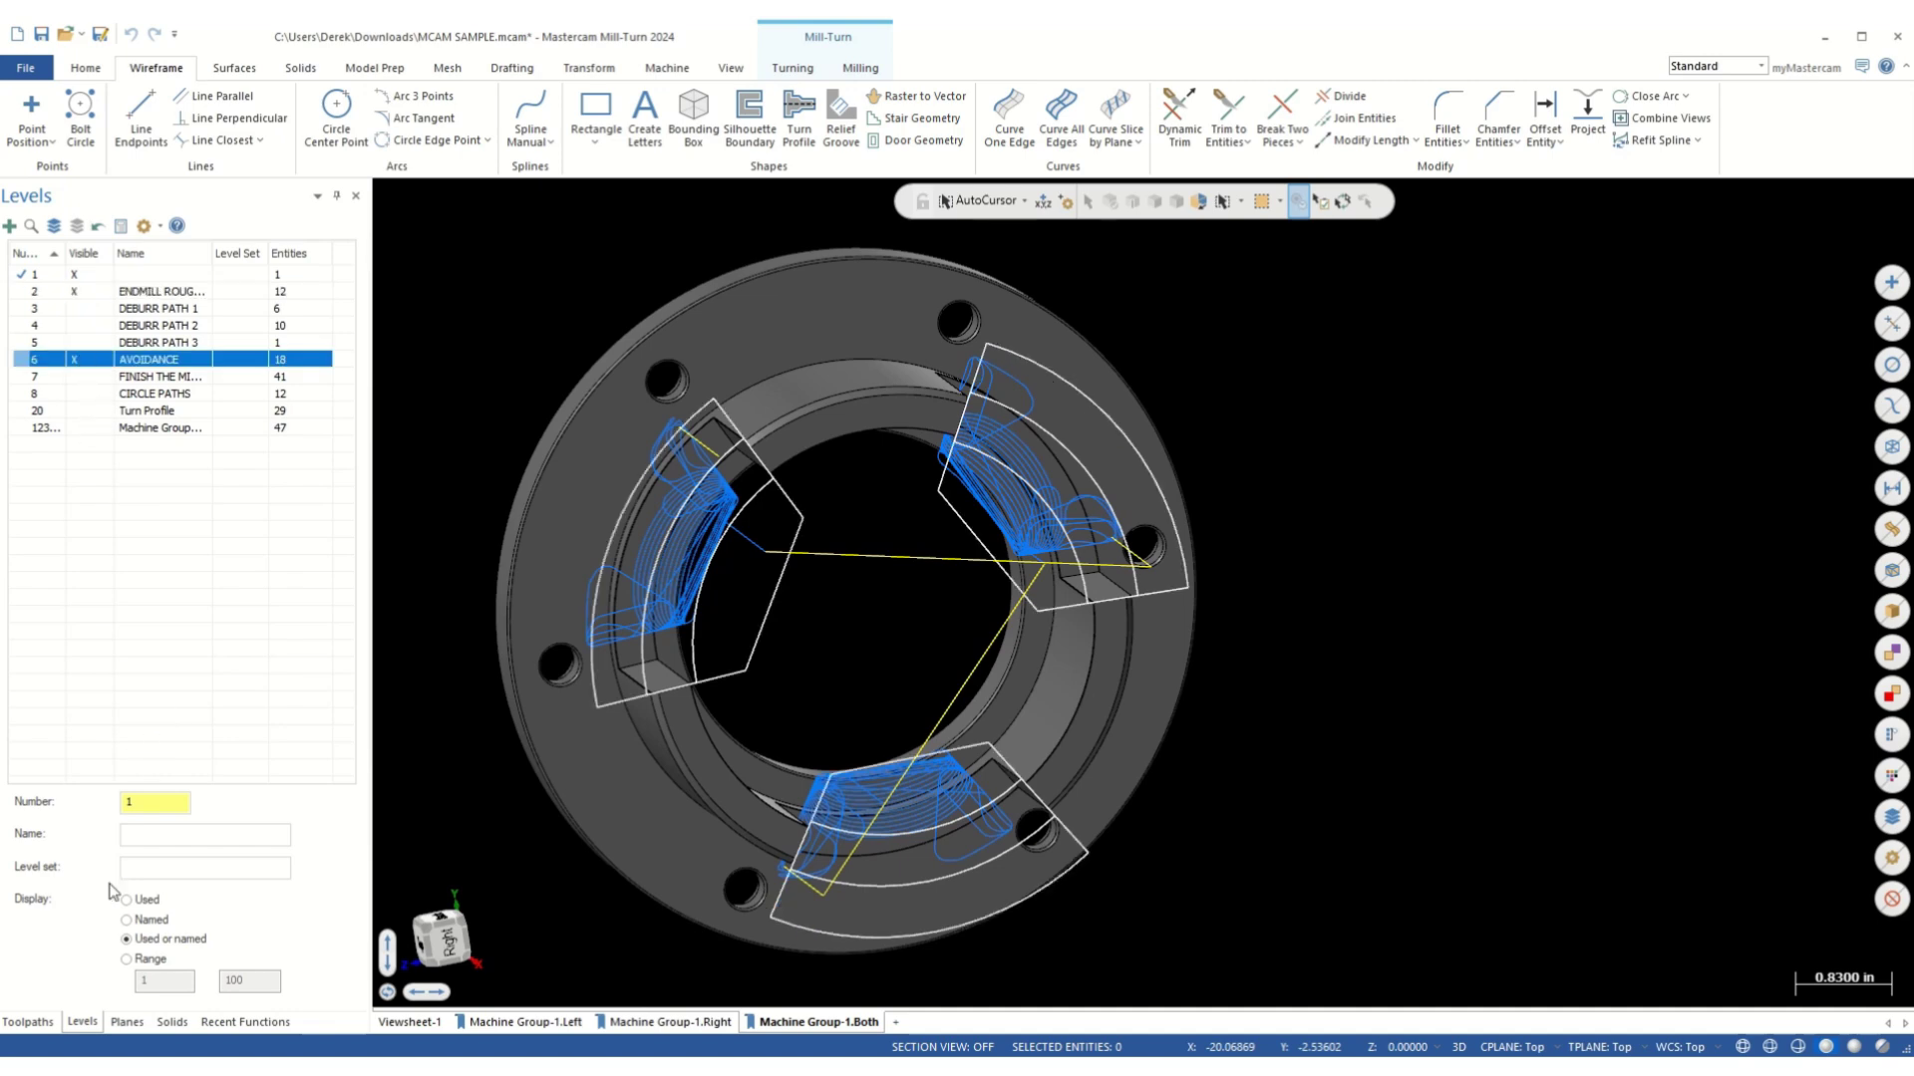
- Back in the toolpath list, inspect the ring in 3D, then fit it in the Right view
left_click(28, 1022)
right_click(447, 679)
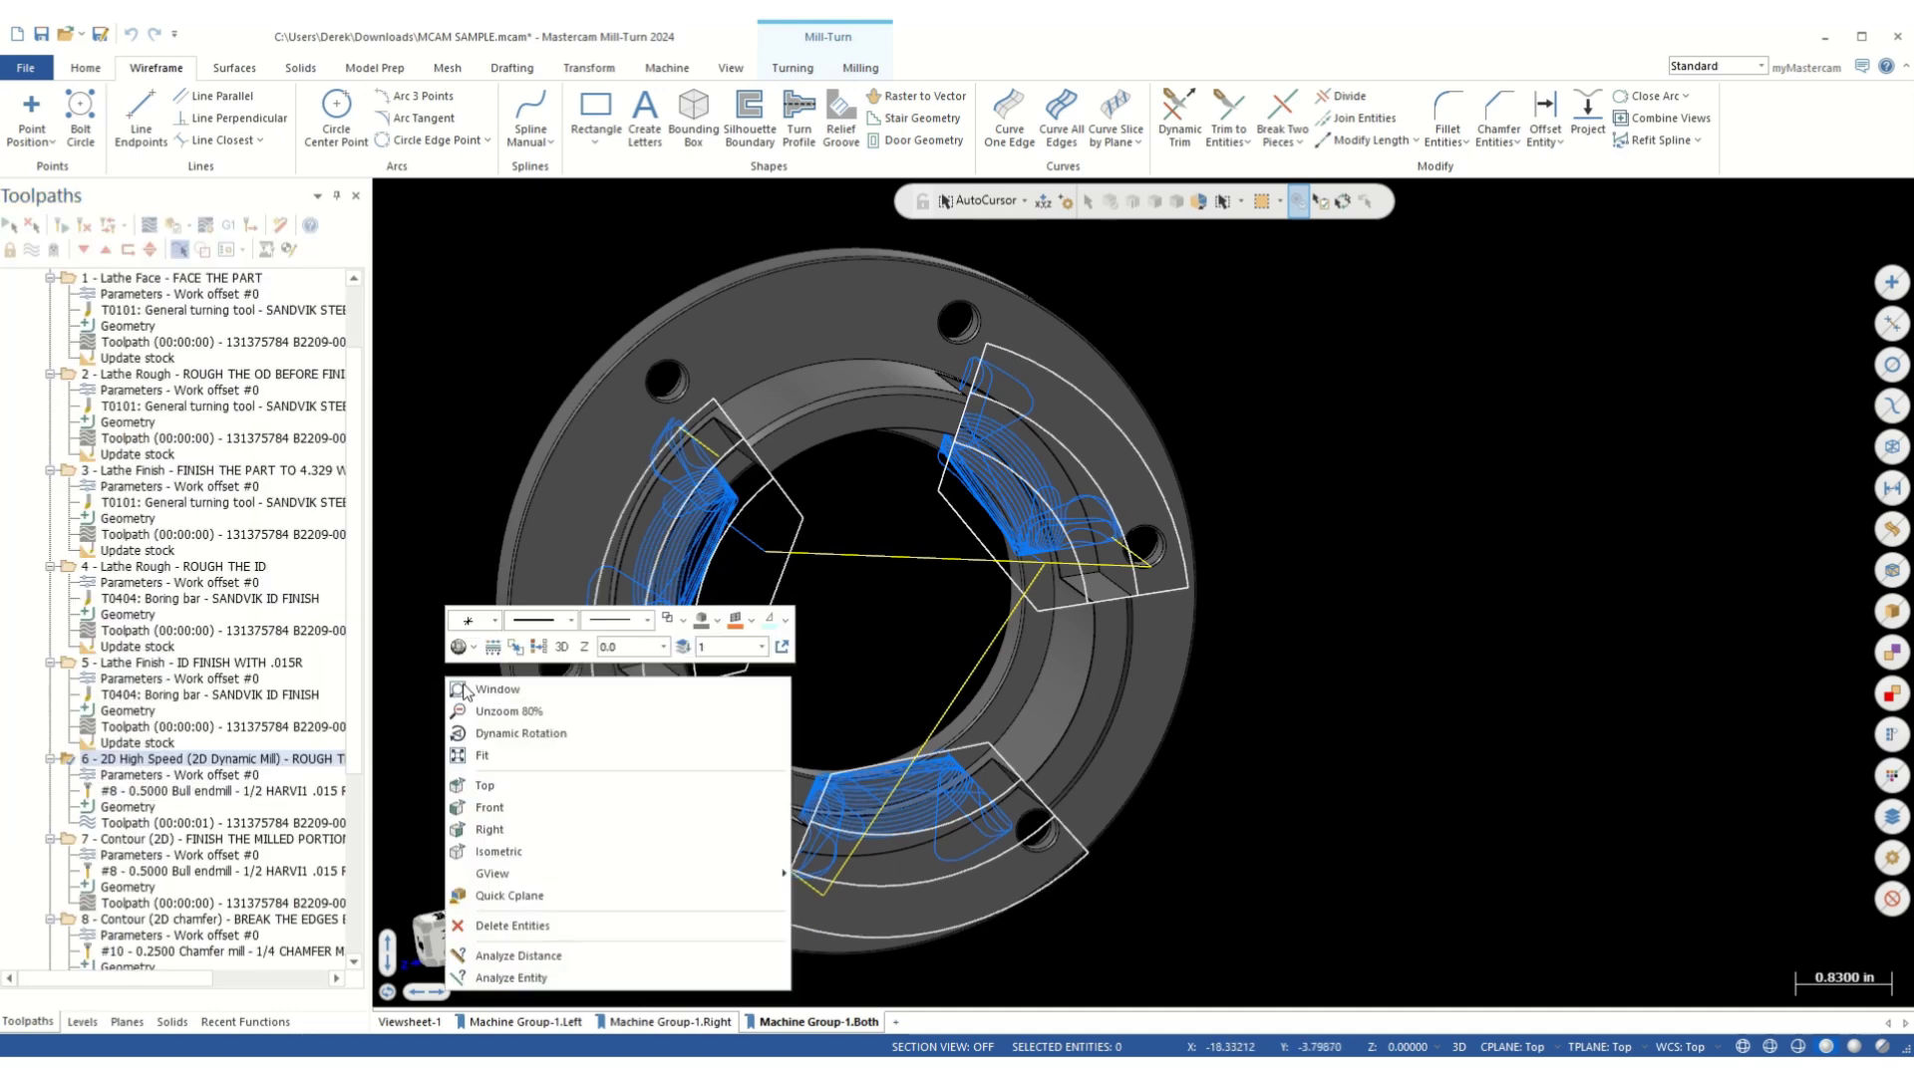
left_click(529, 830)
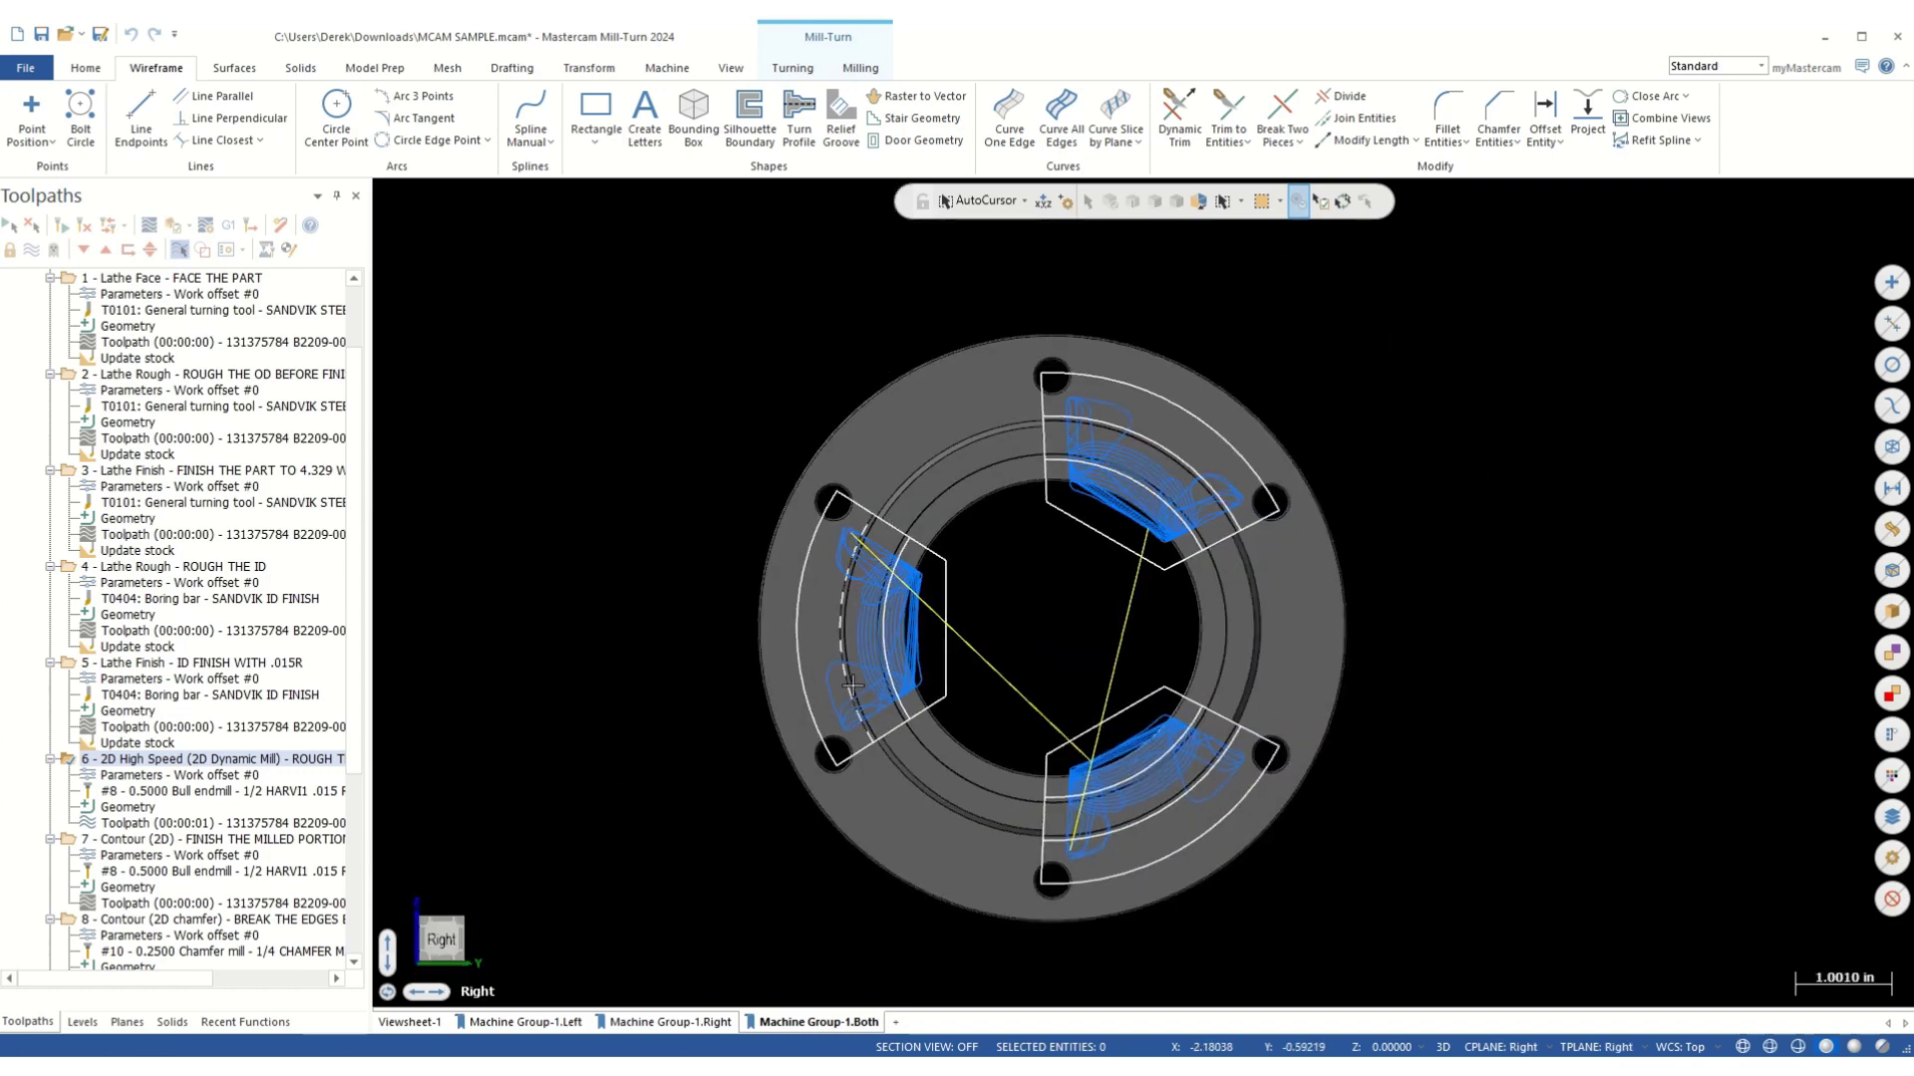
middle_click_drag(852, 683, 1326, 558)
scroll(974, 486, "up", 2)
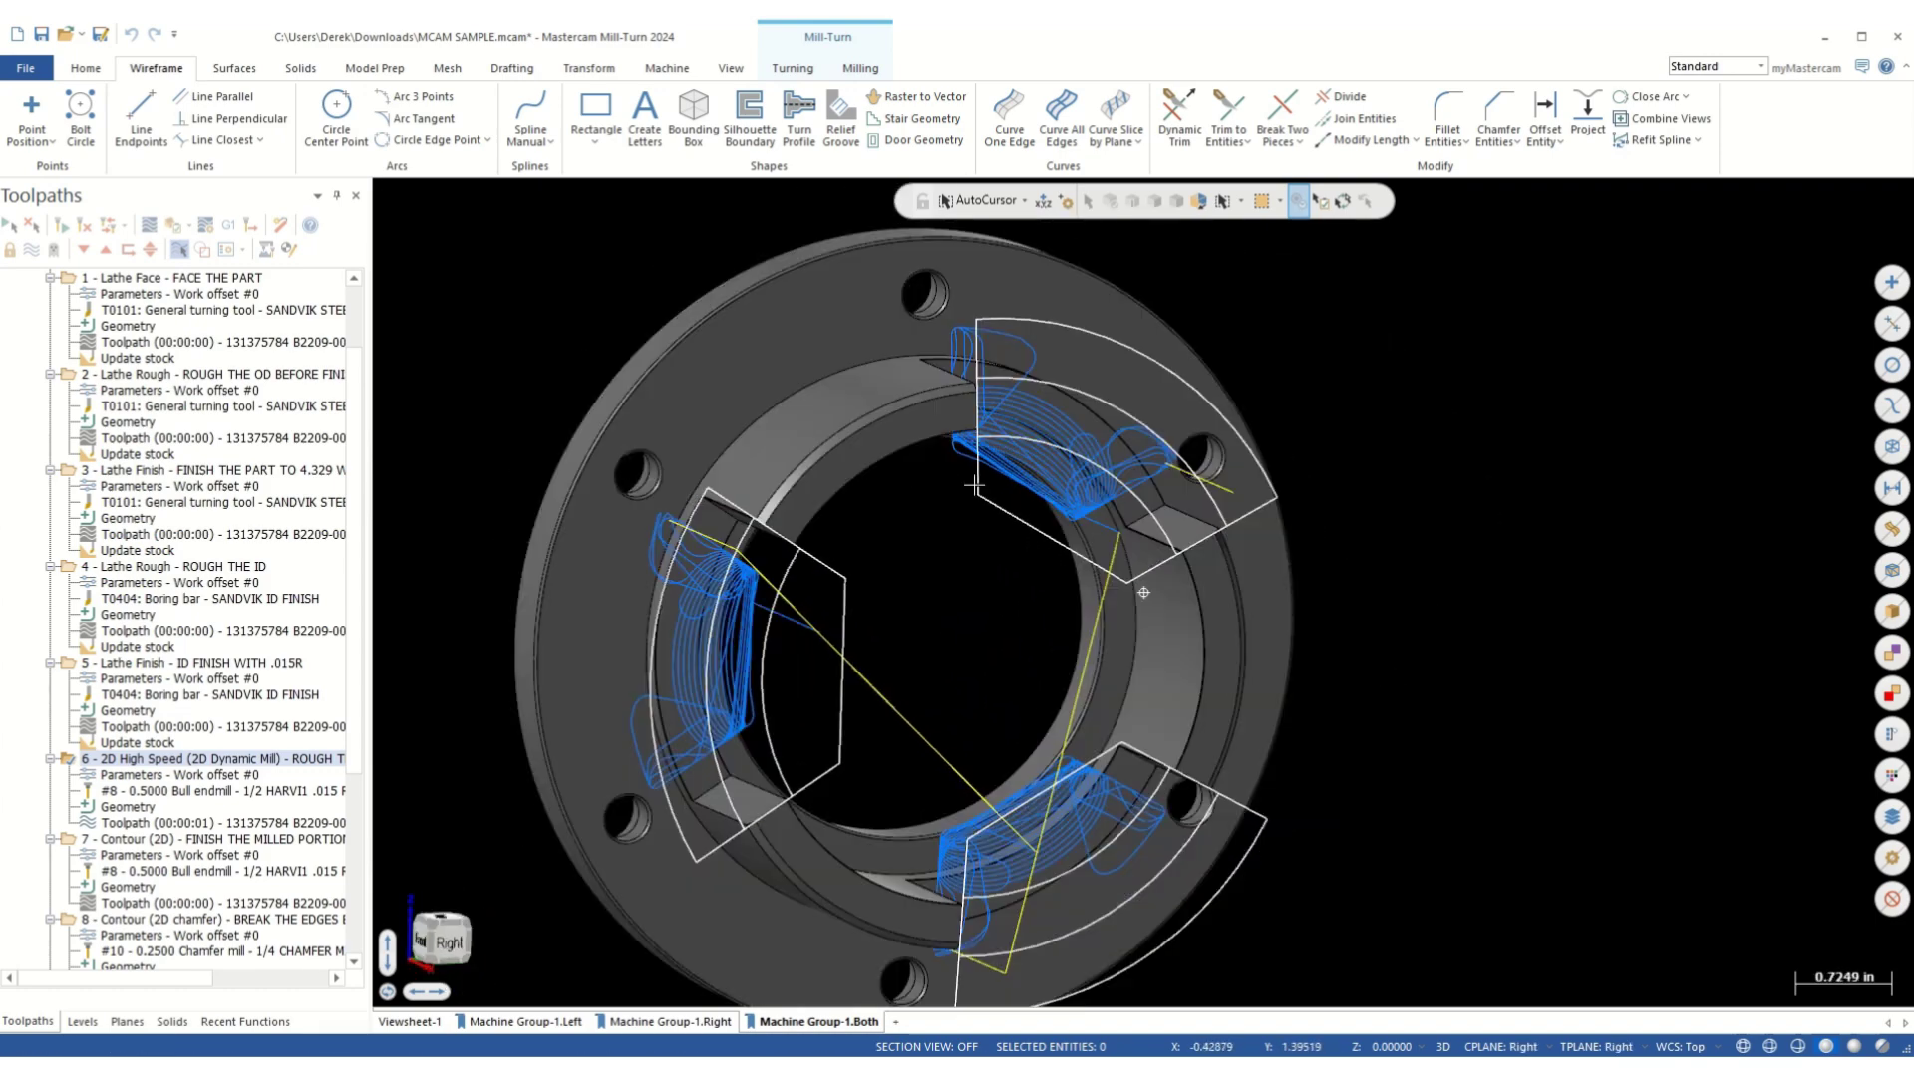
scroll(974, 486, "up", 2)
middle_click_drag(1096, 484, 1090, 373)
scroll(1161, 449, "down", 3)
right_click(902, 504)
left_click(991, 723)
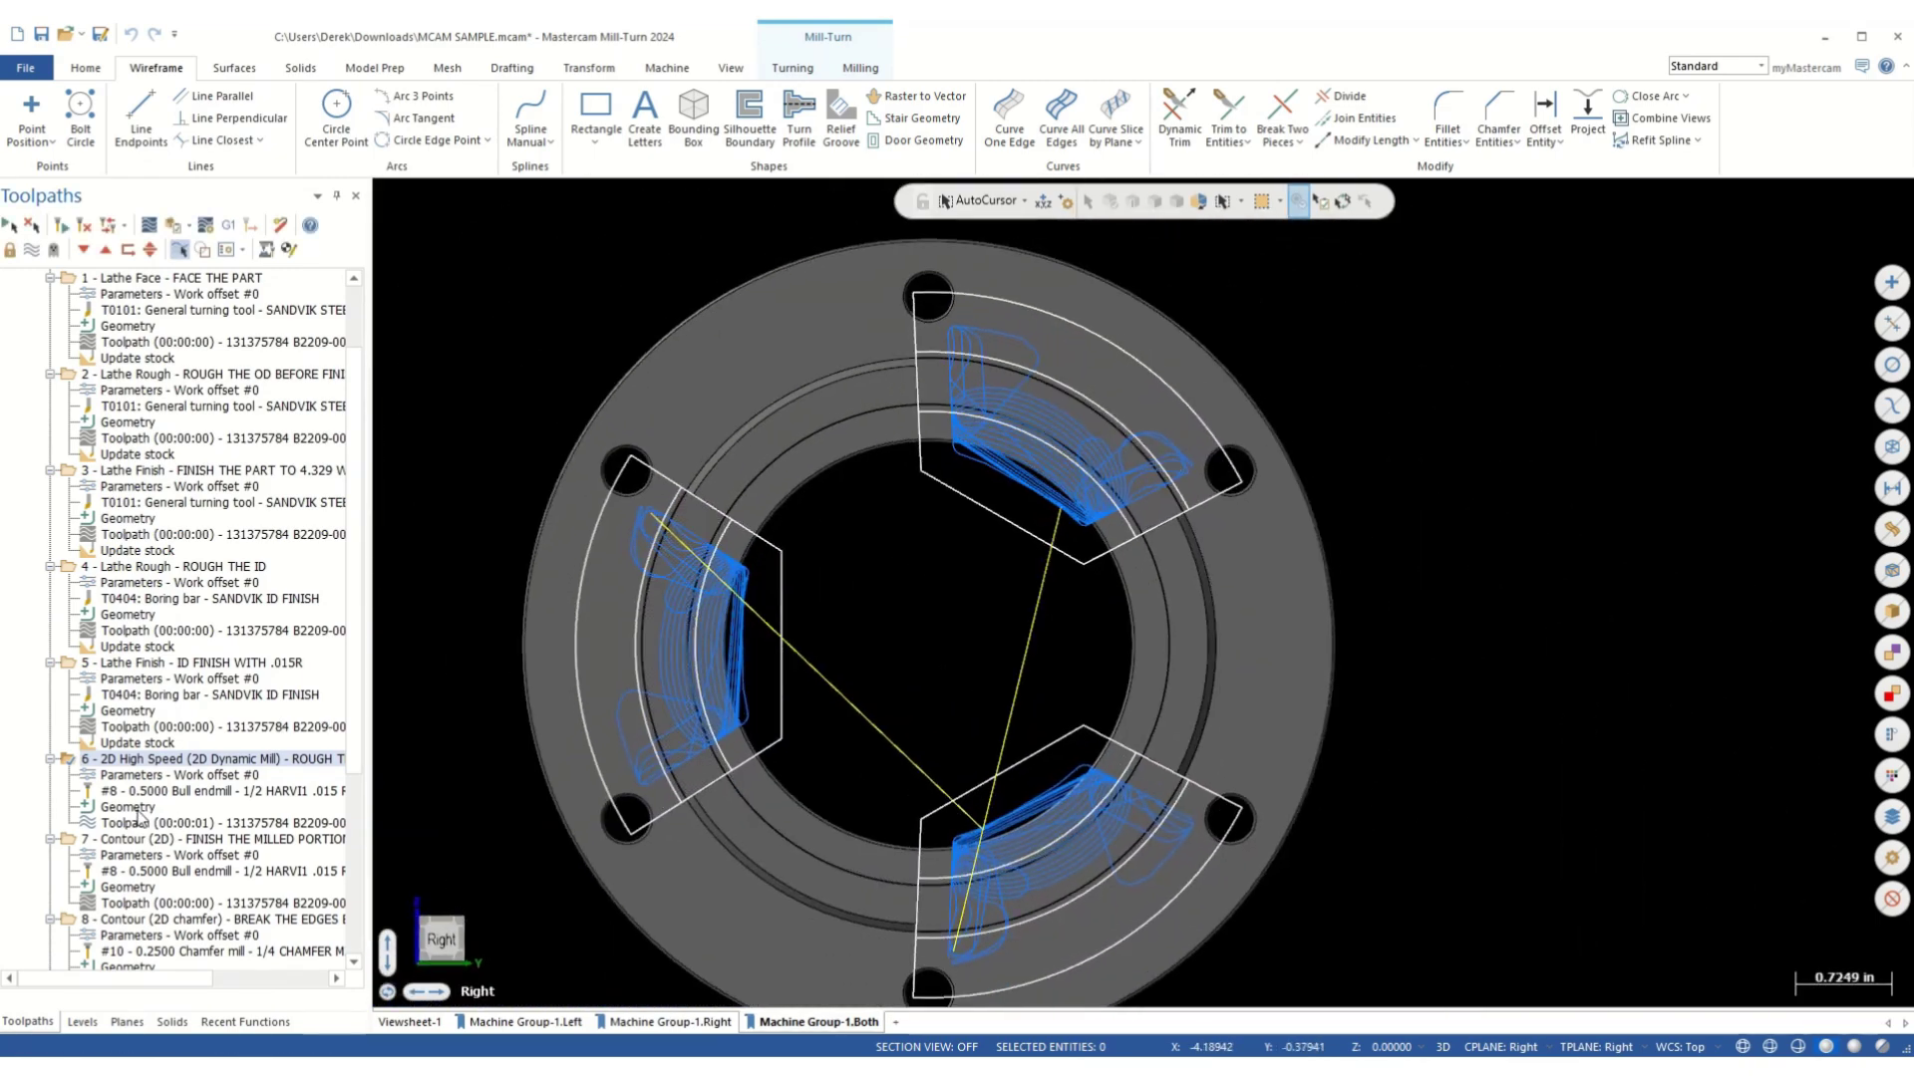
- Open operation 6's chain geometry and review its machining region chains from the Right view
left_click(860, 68)
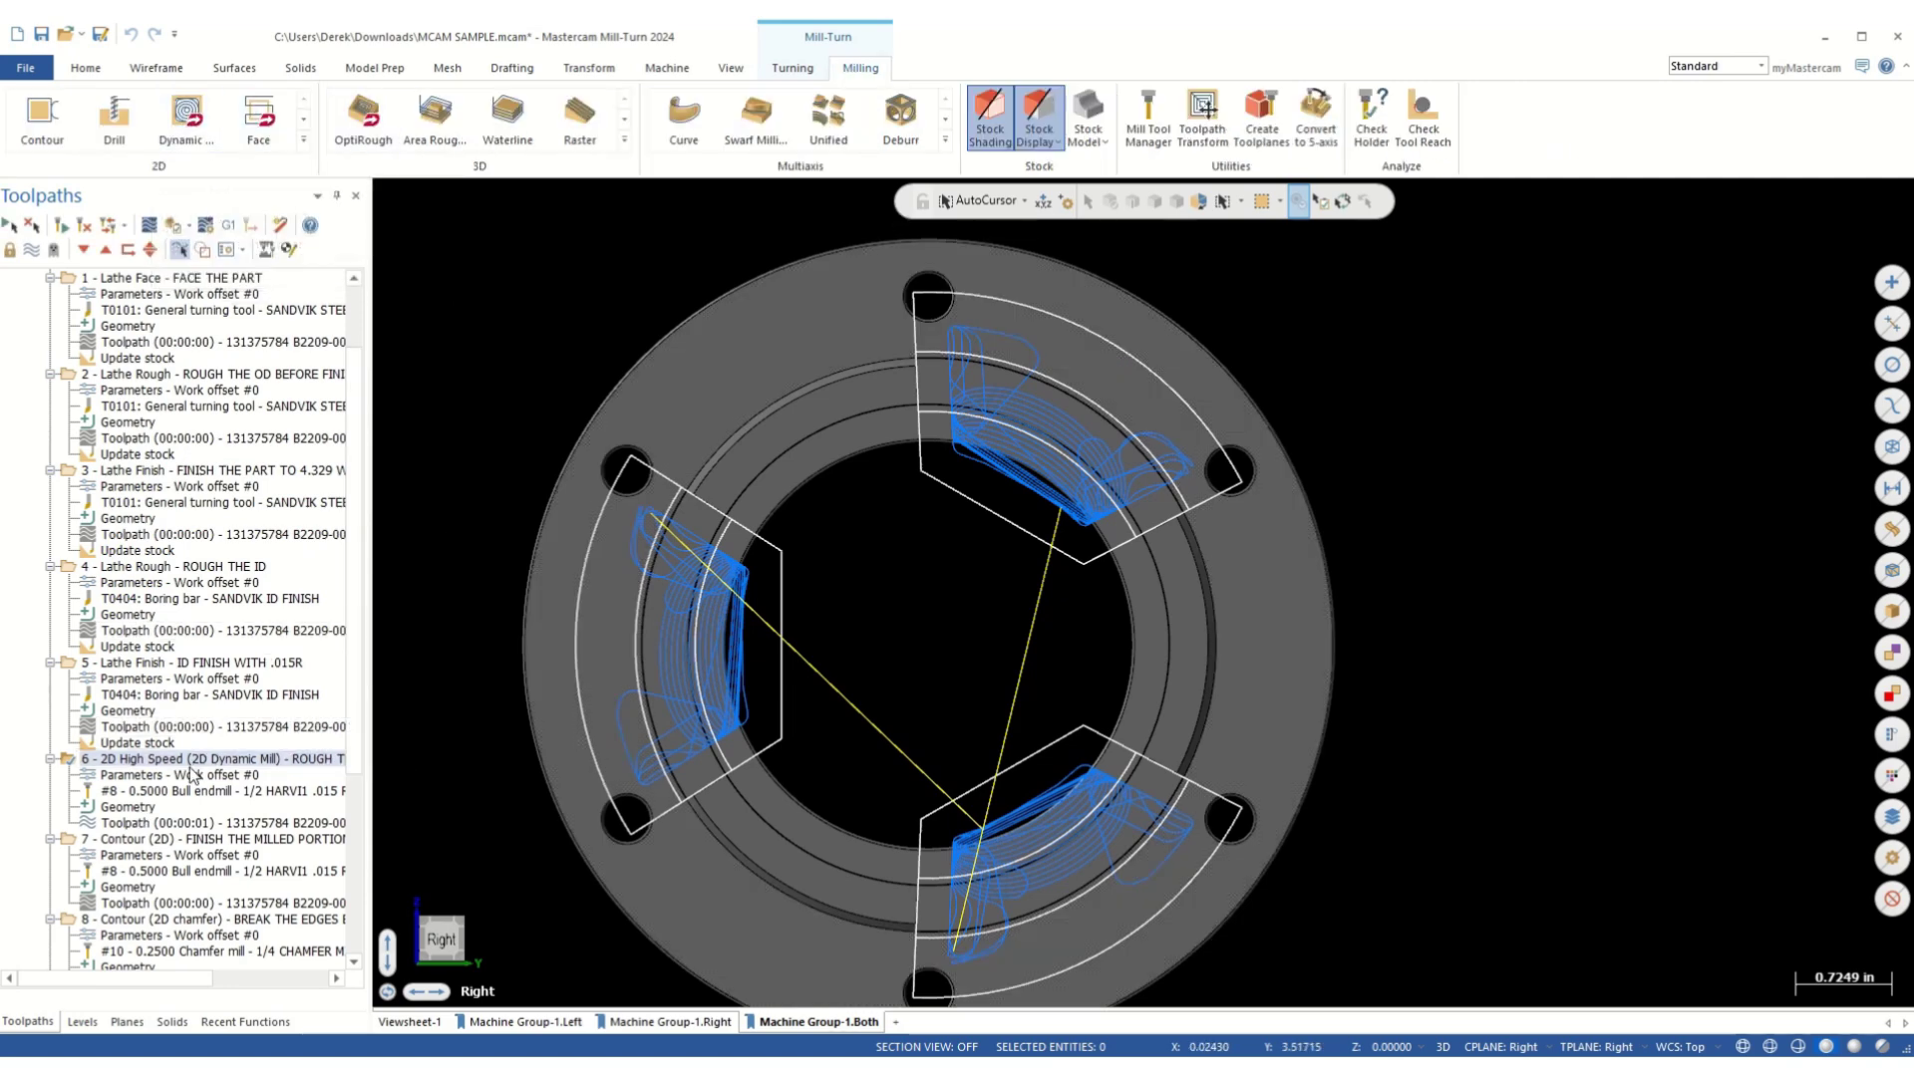
left_click(168, 804)
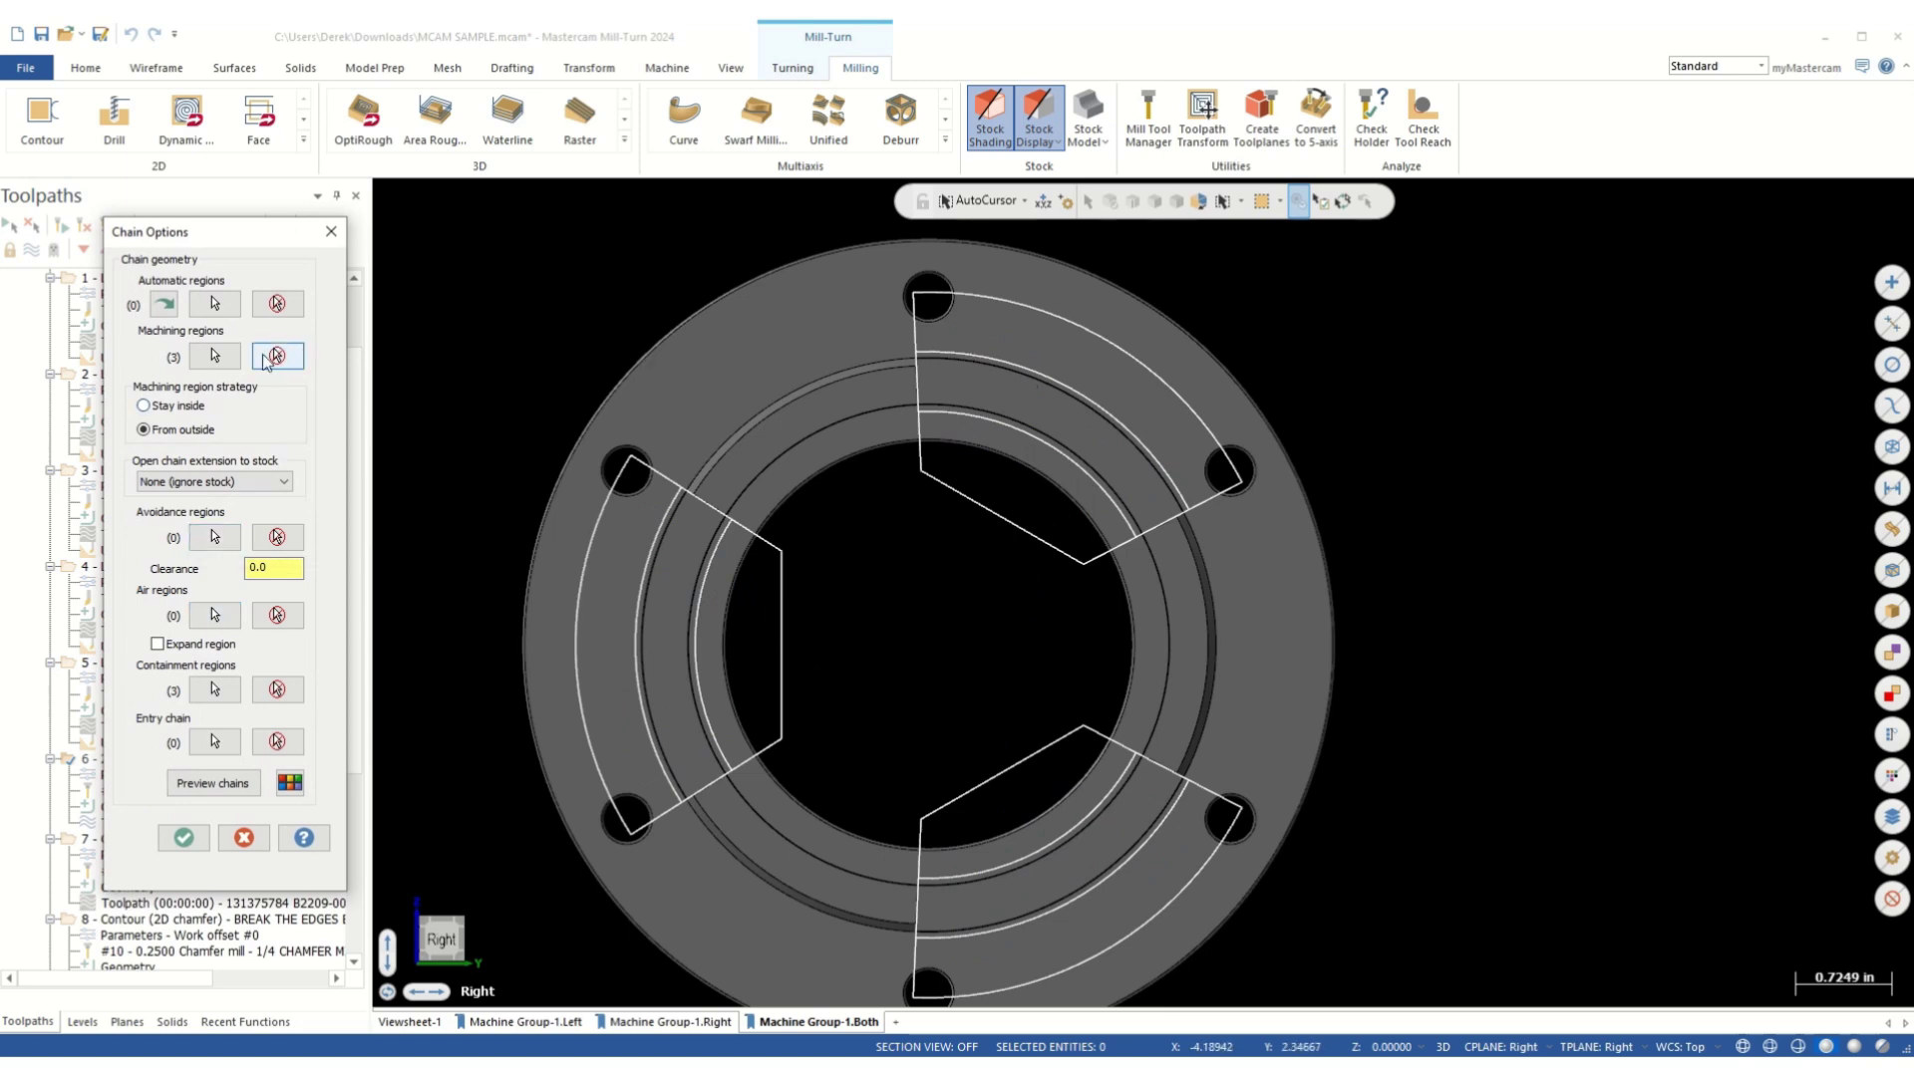
left_click(217, 356)
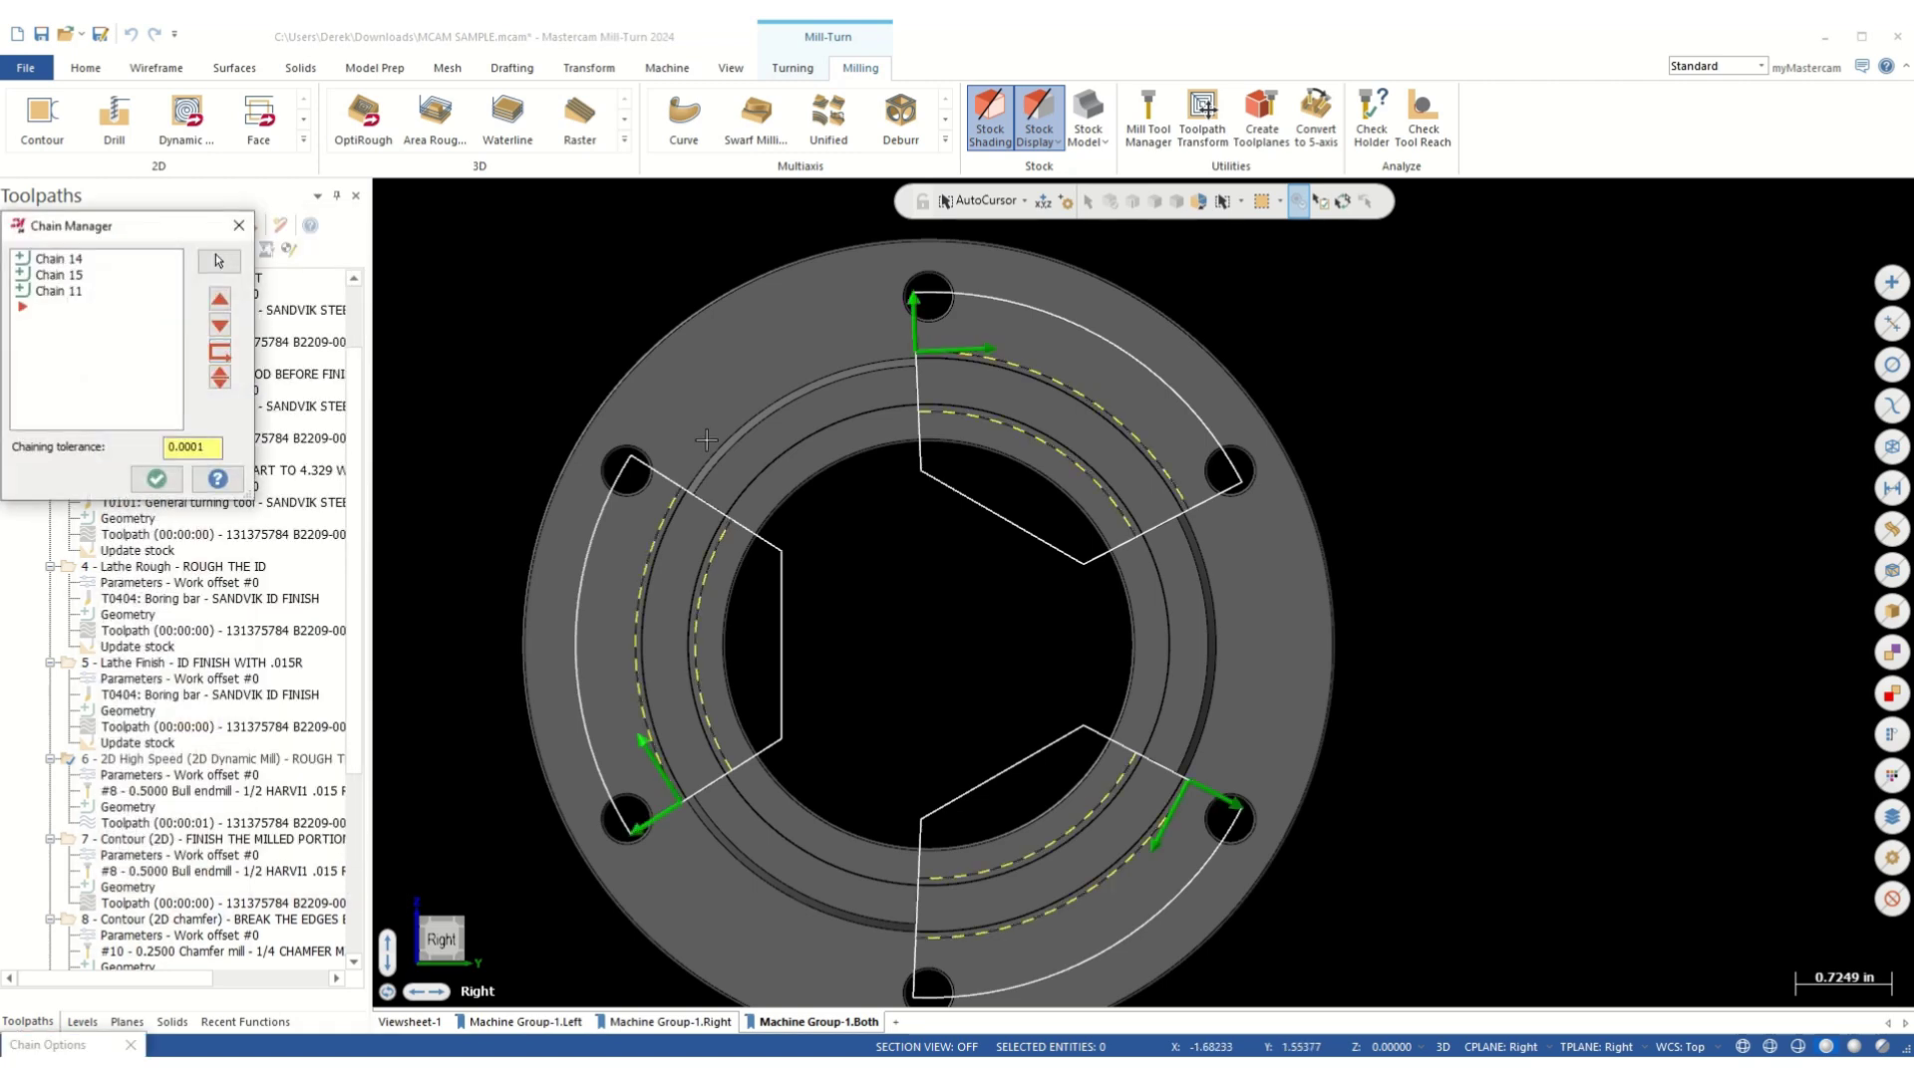
scroll(1046, 402, "up", 2)
middle_click_drag(1047, 402, 979, 421)
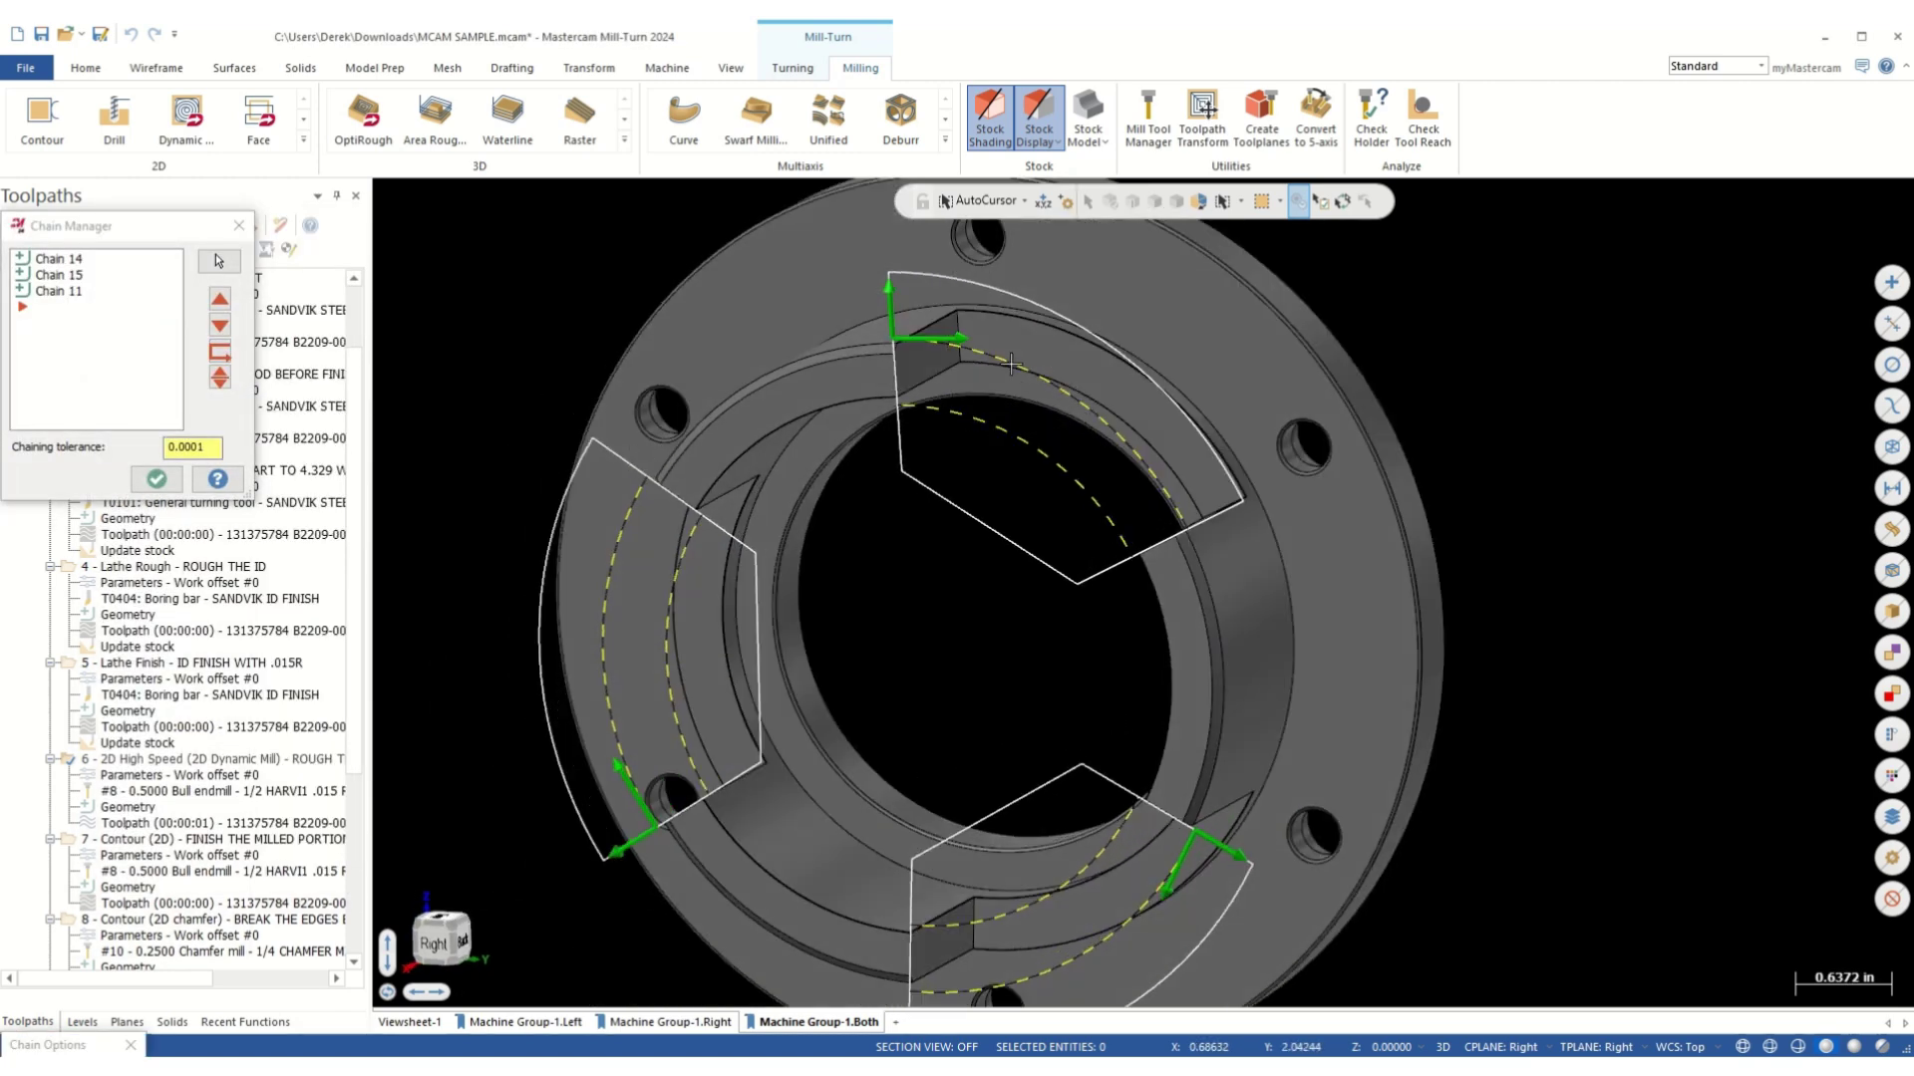
scroll(877, 331, "up", 2)
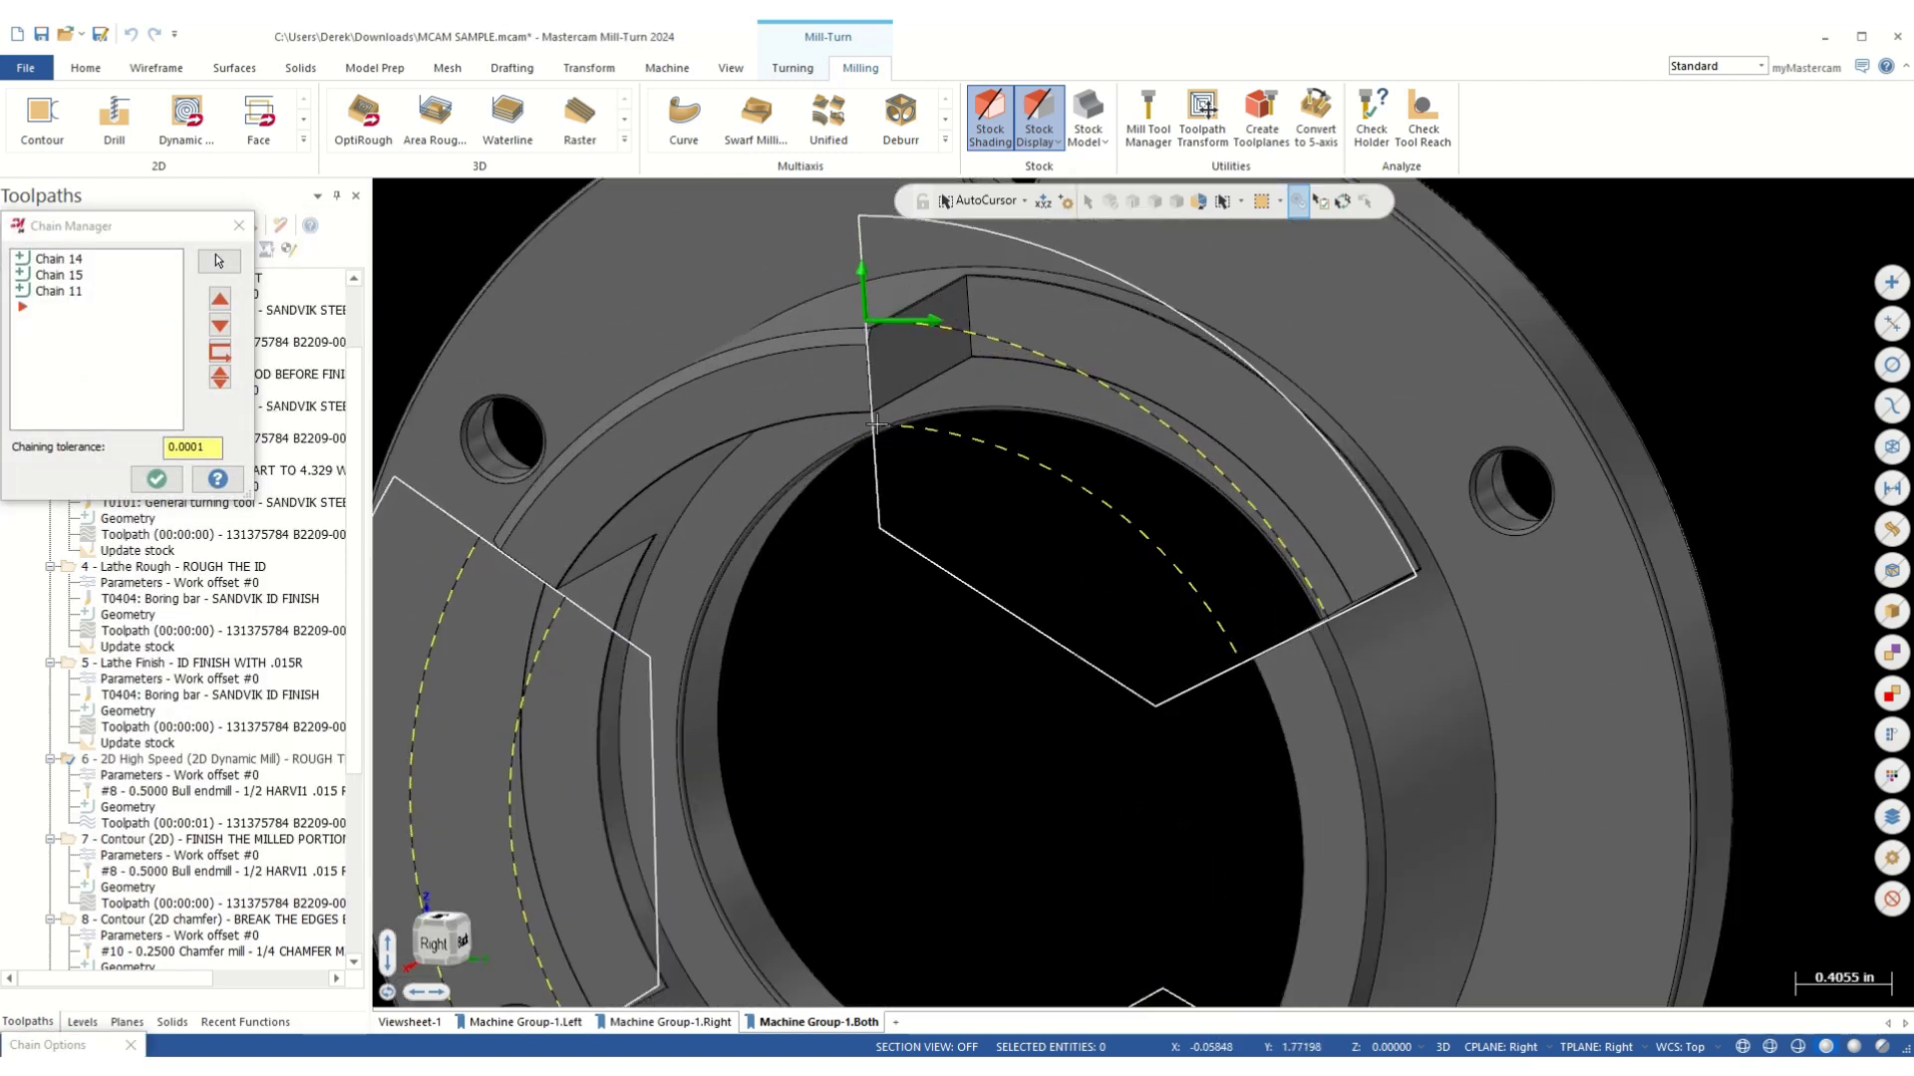
scroll(948, 565, "down", 1)
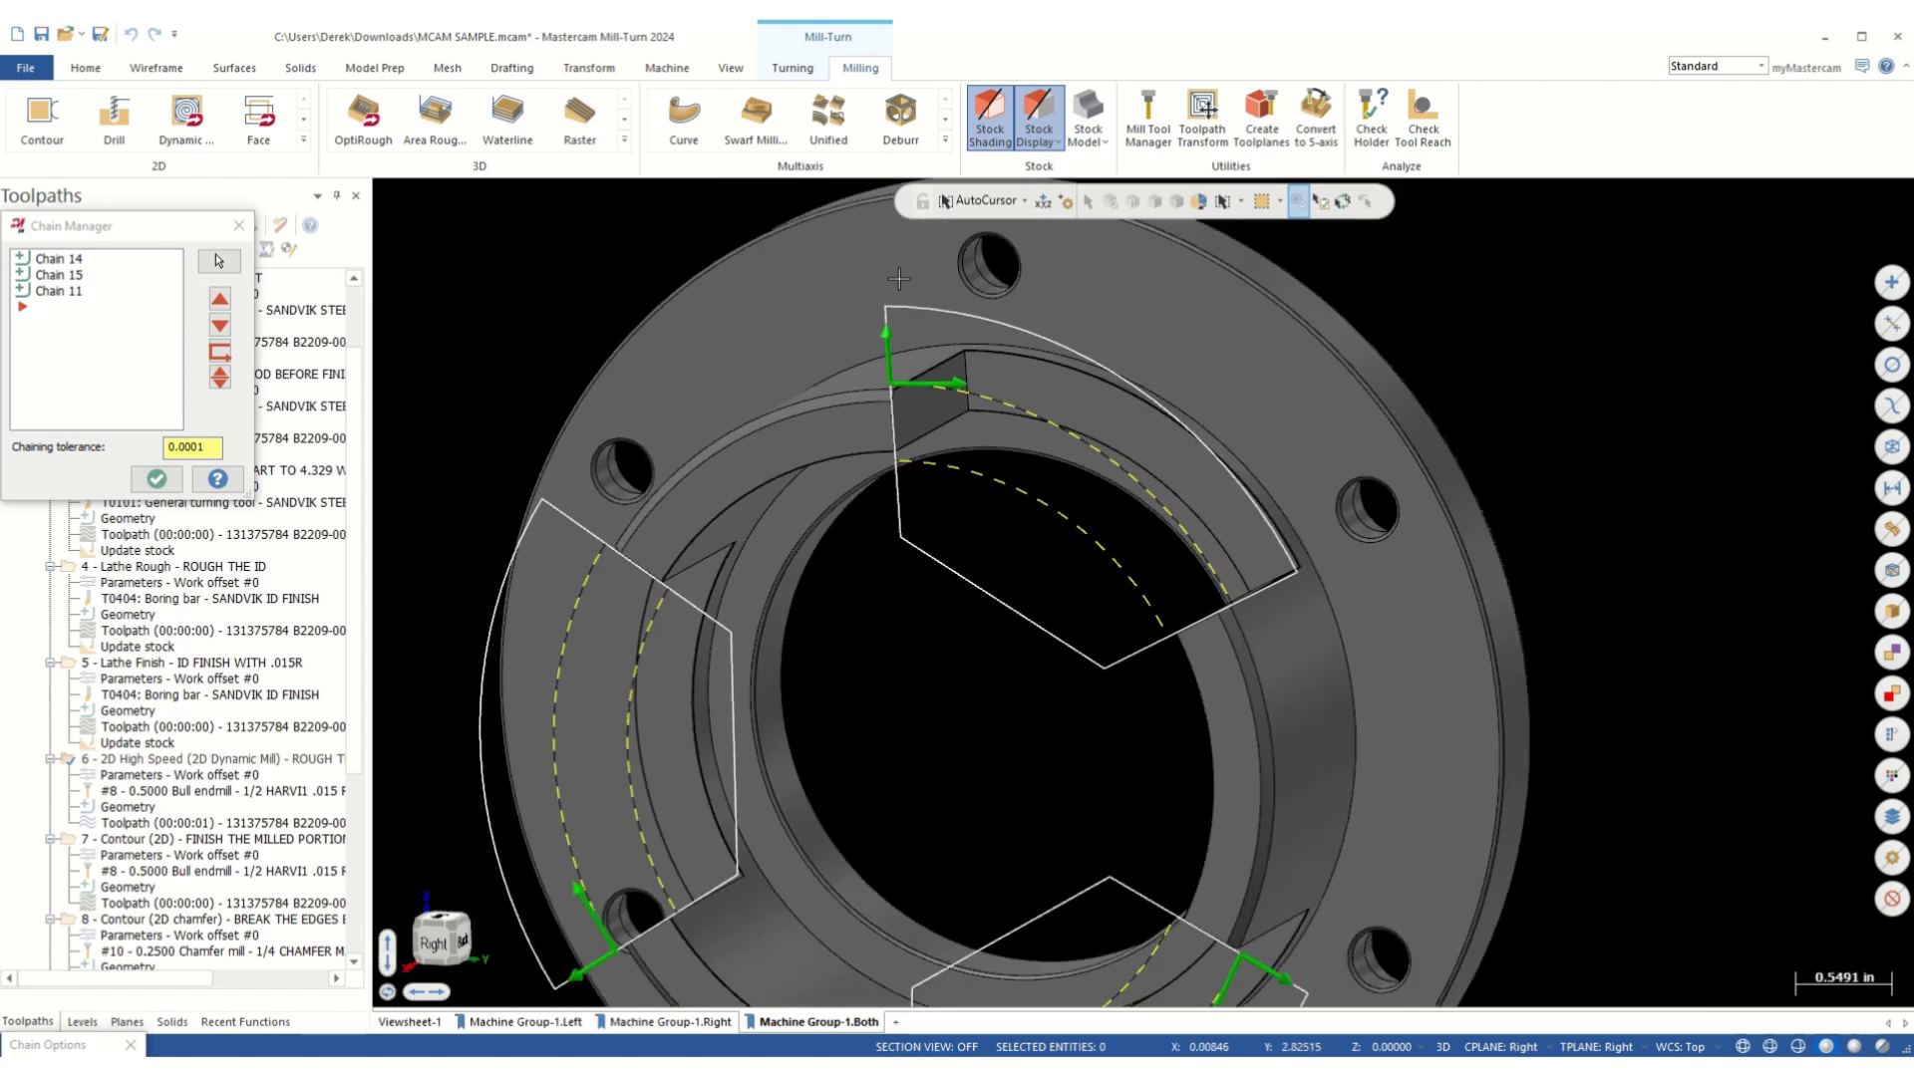
key("alt+5")
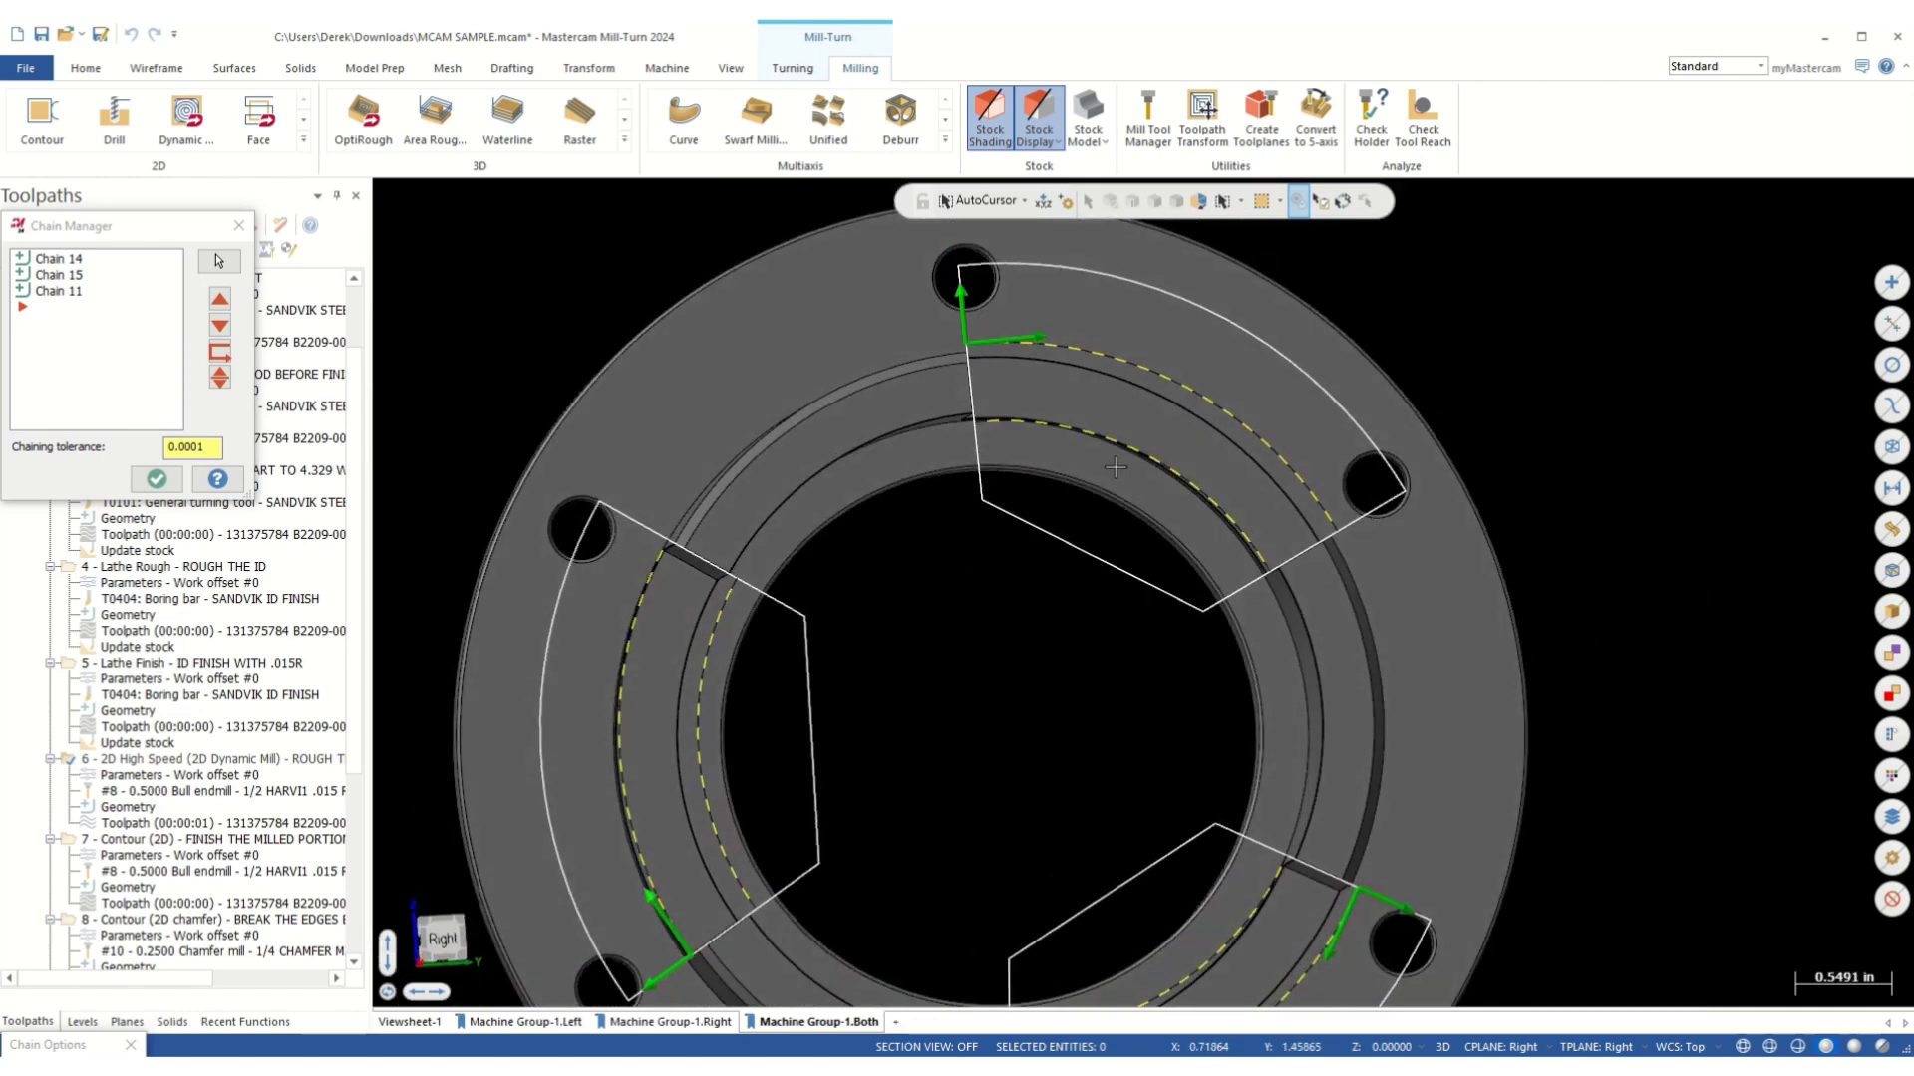
scroll(1162, 417, "up", 1)
left_click(239, 226)
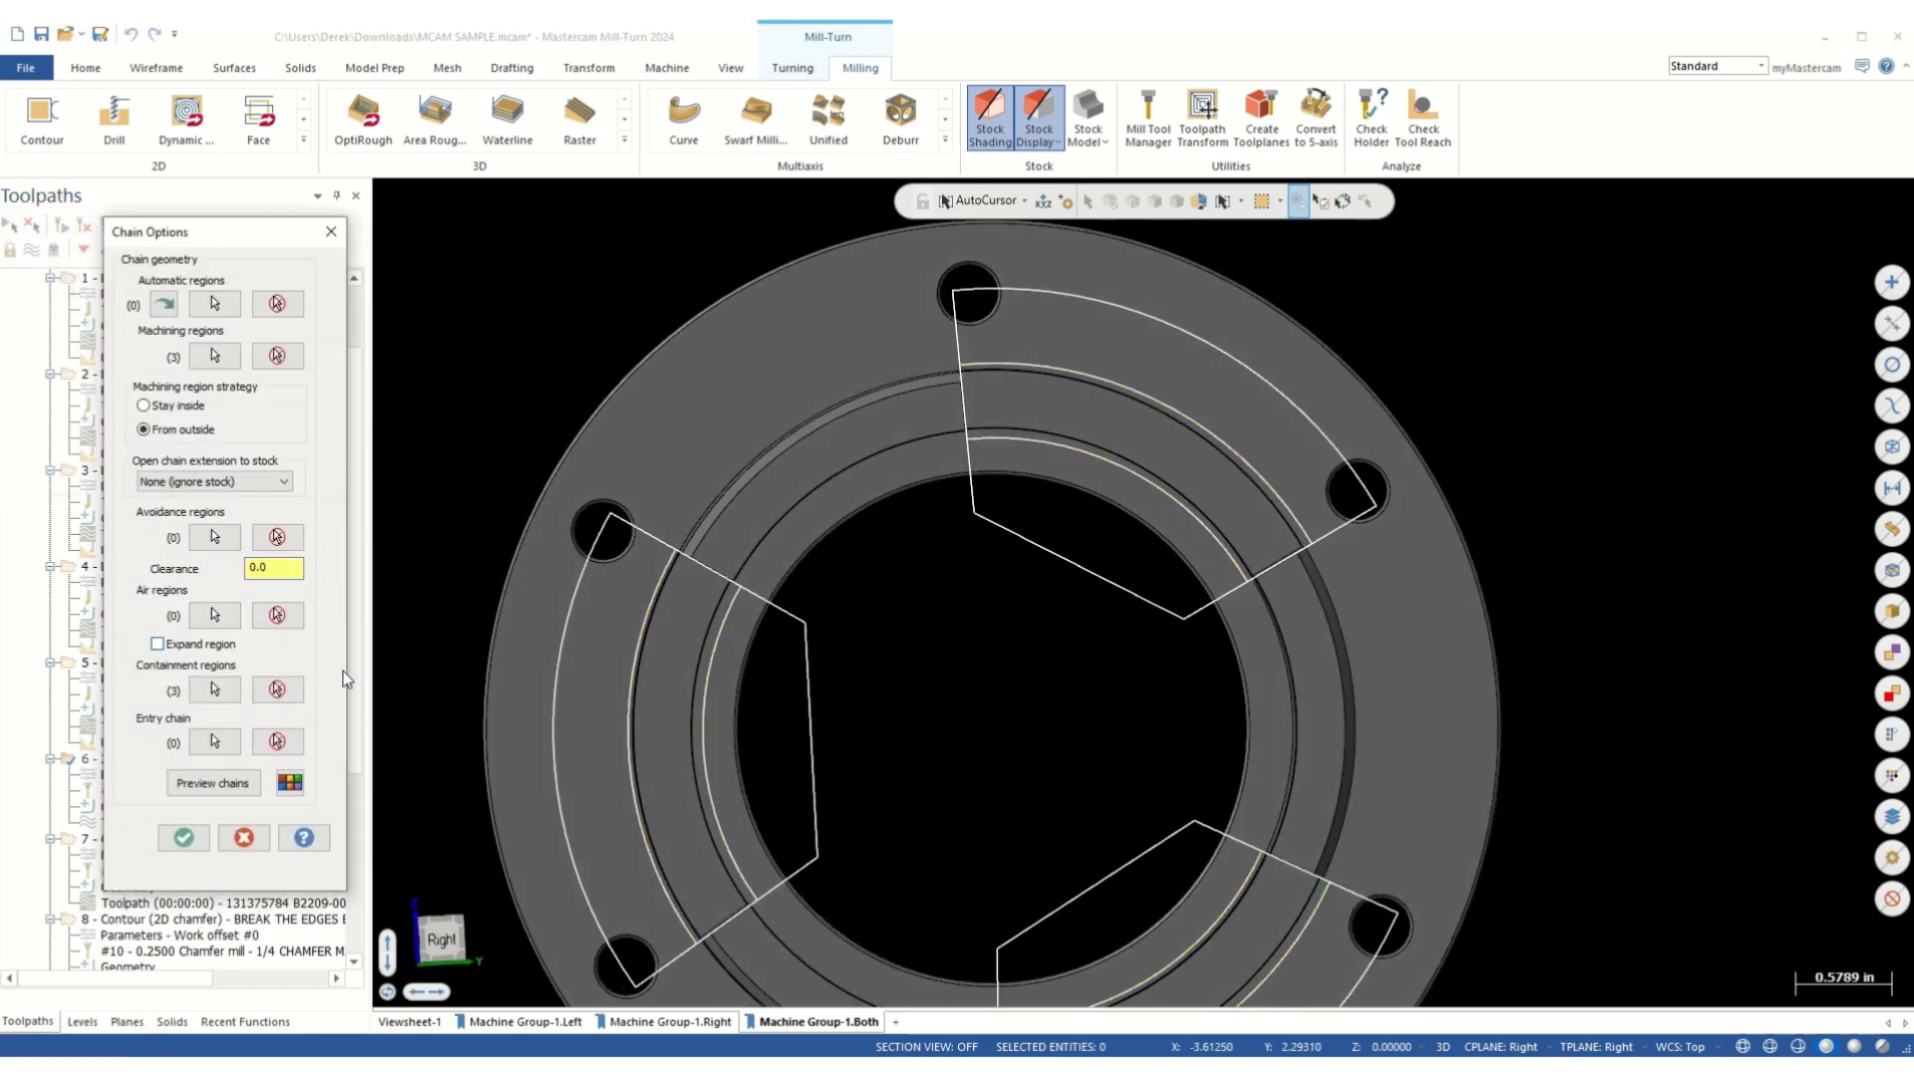
- Review the containment region chains, close Chain Options, and open operation 6's parameters
left_click(215, 689)
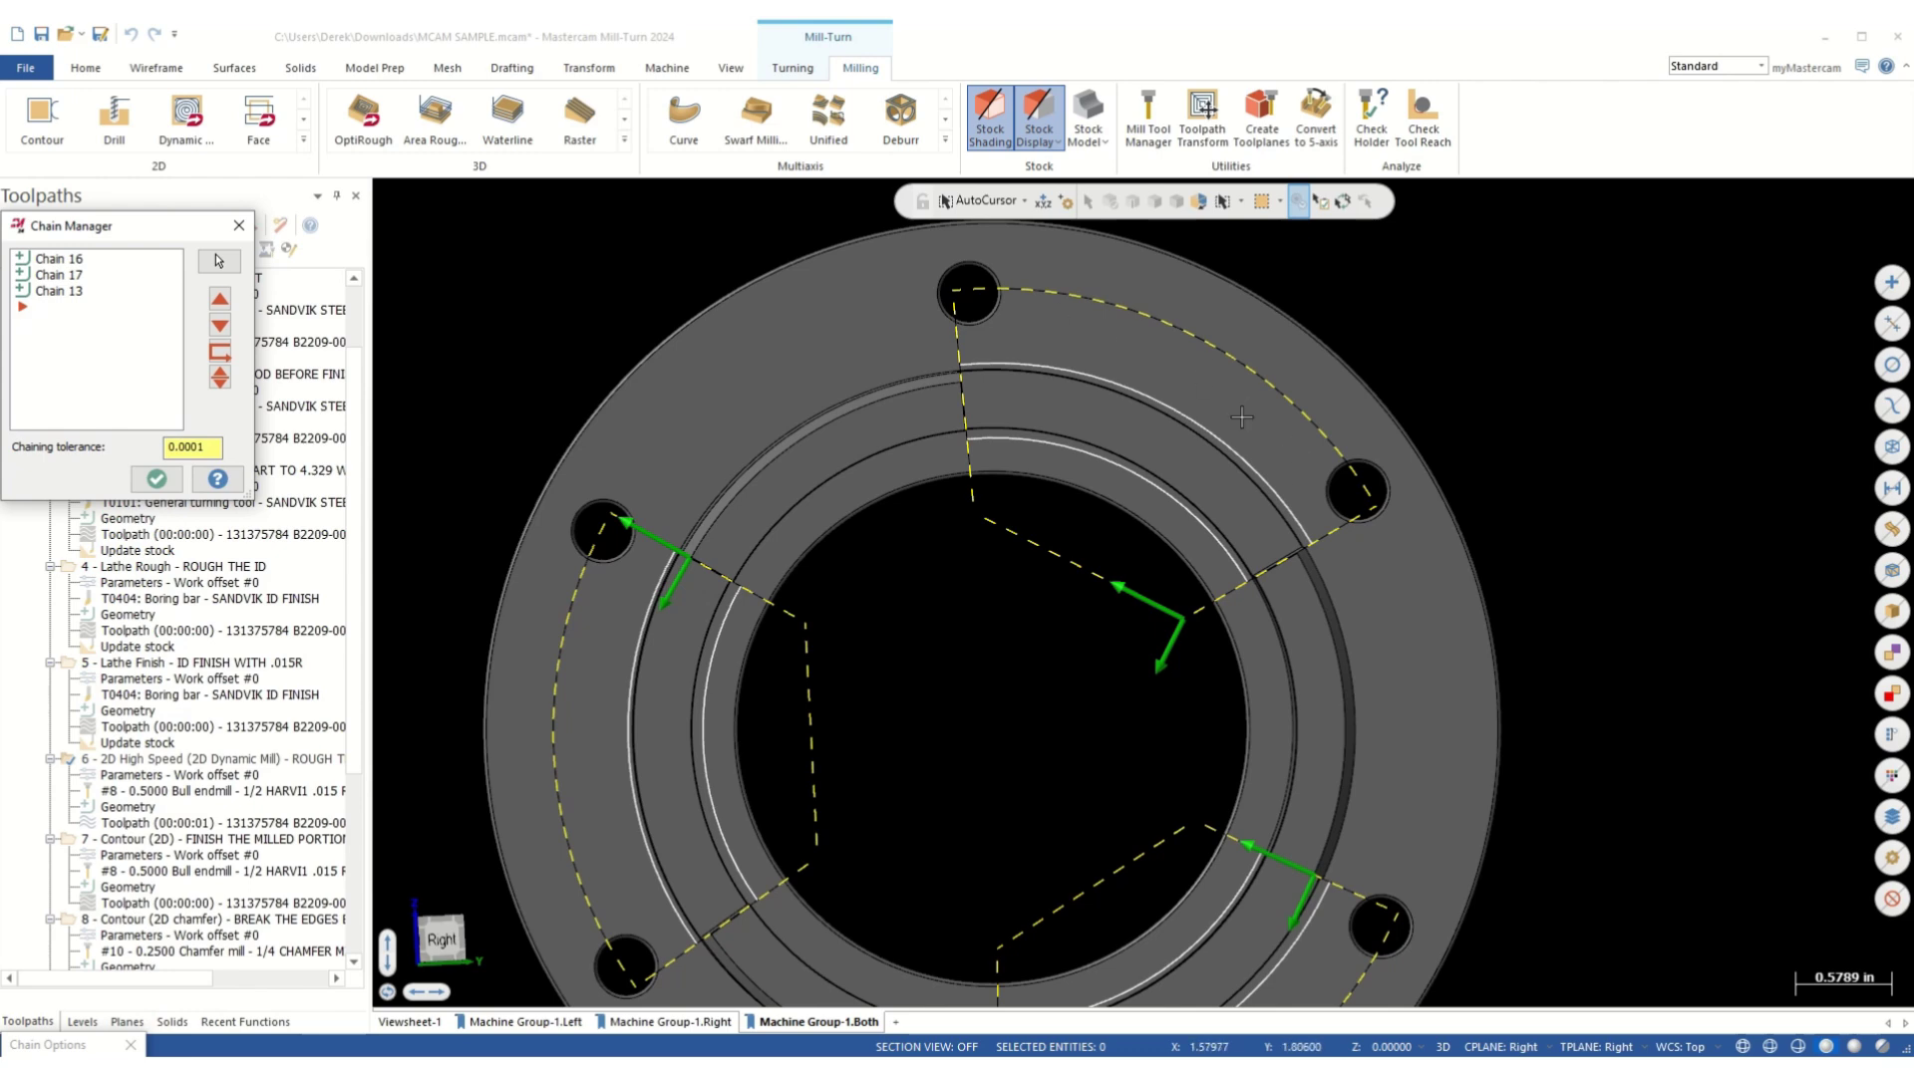
middle_click_drag(1241, 417, 782, 401)
left_click(157, 478)
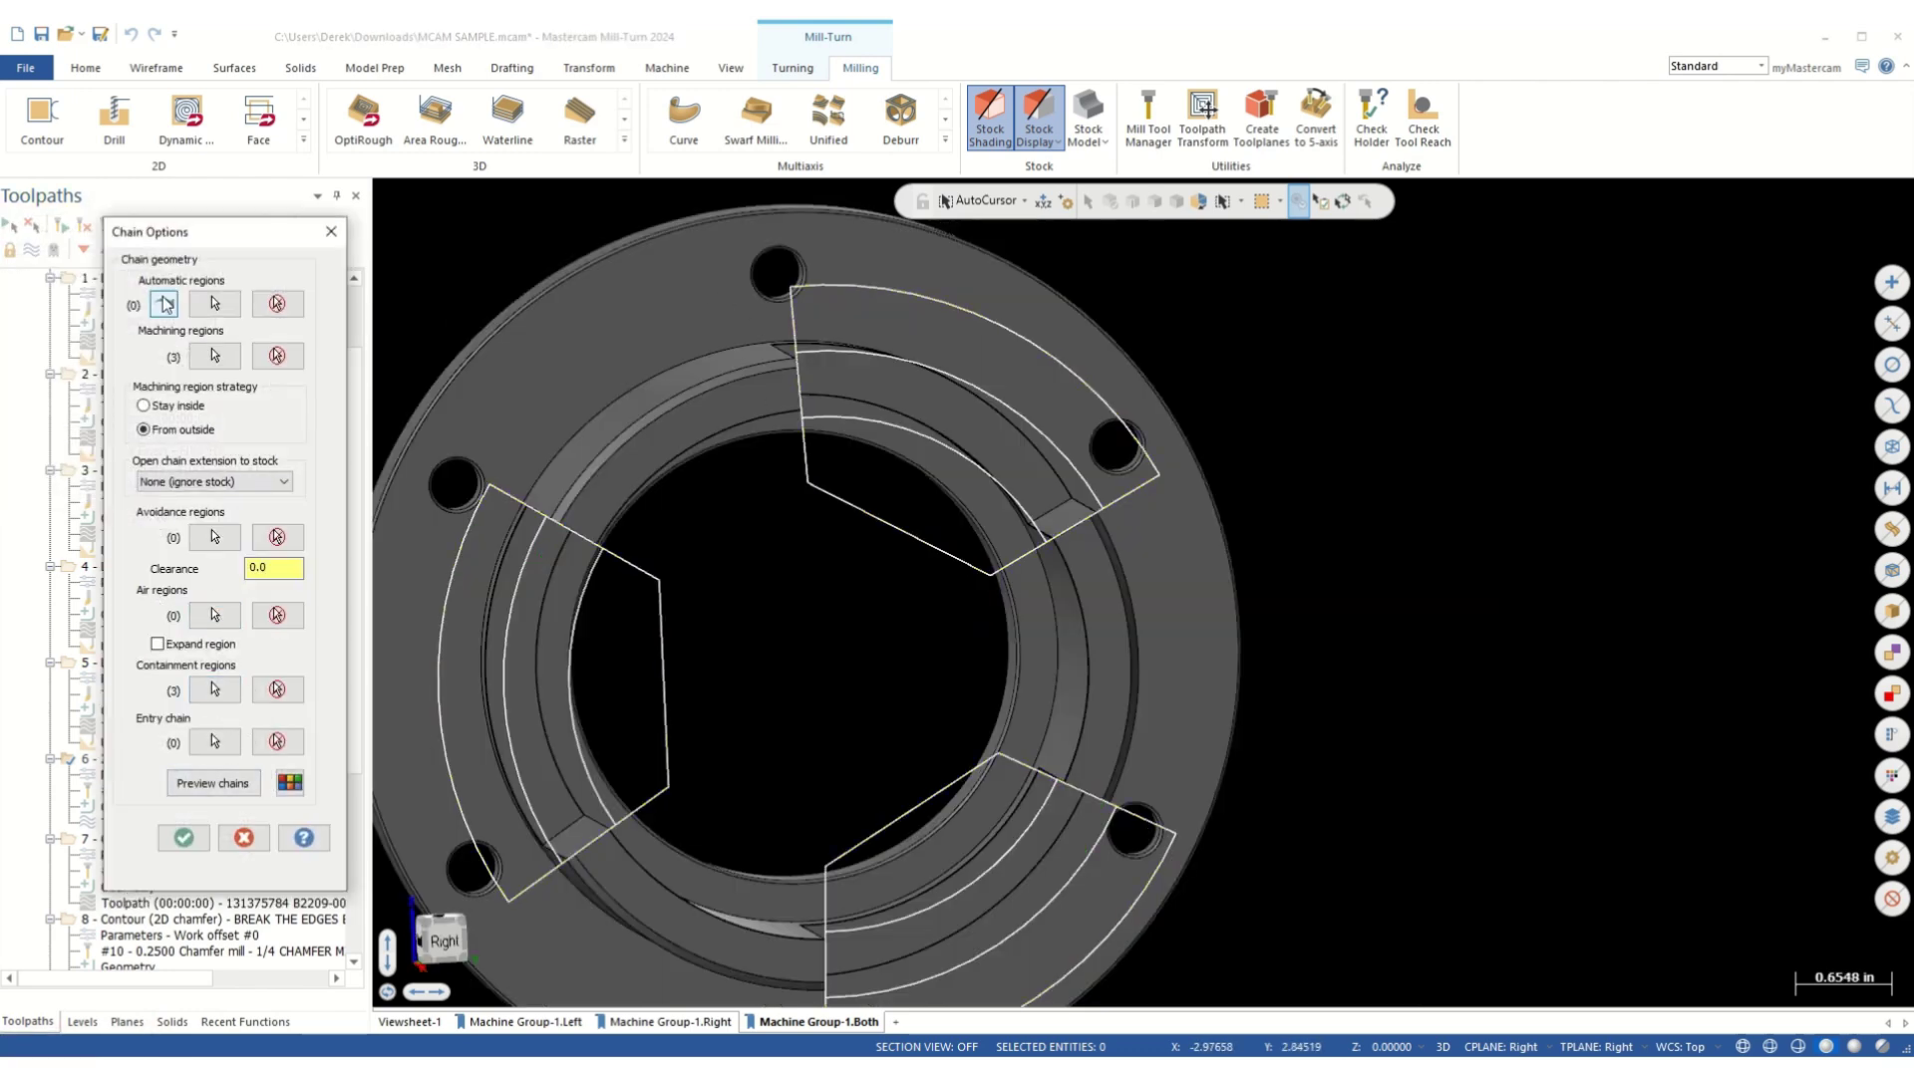
middle_click_drag(980, 397, 822, 667)
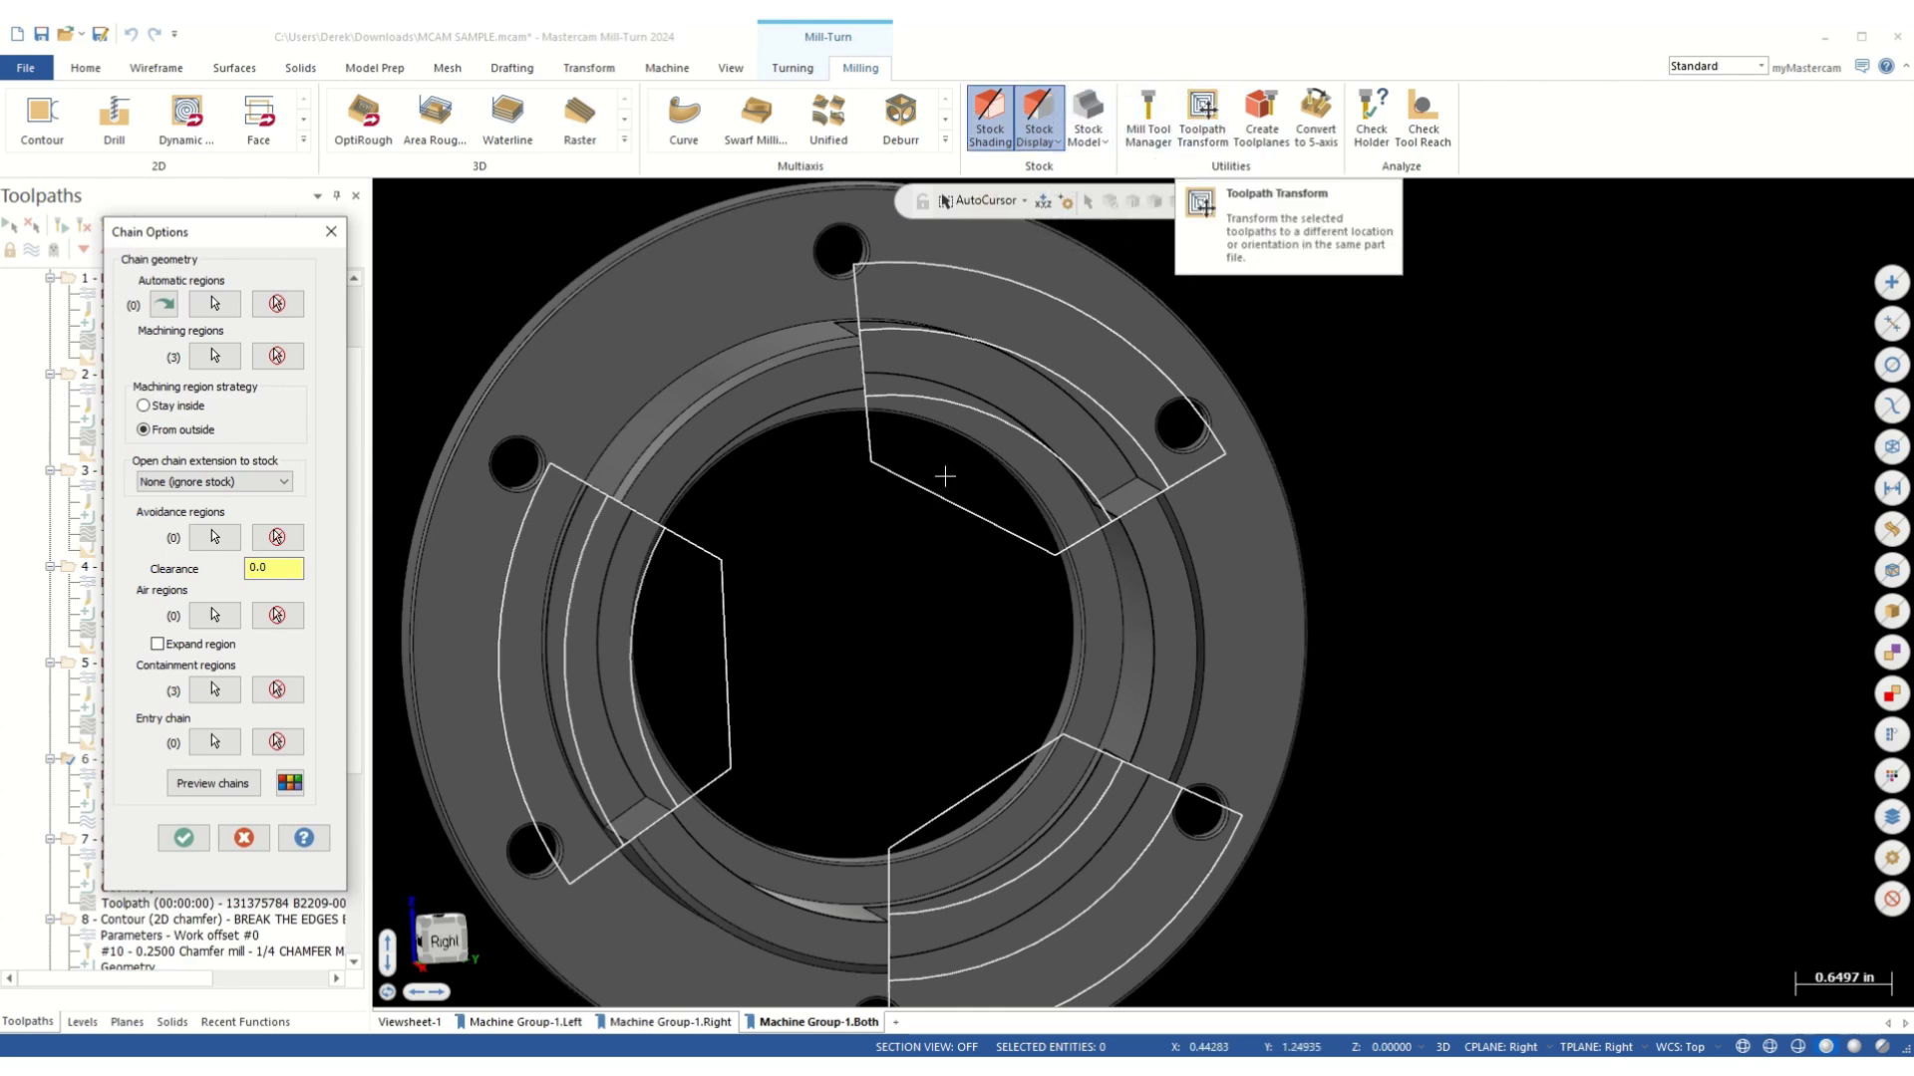
scroll(972, 373, "down", 1)
middle_click_drag(873, 480, 637, 506)
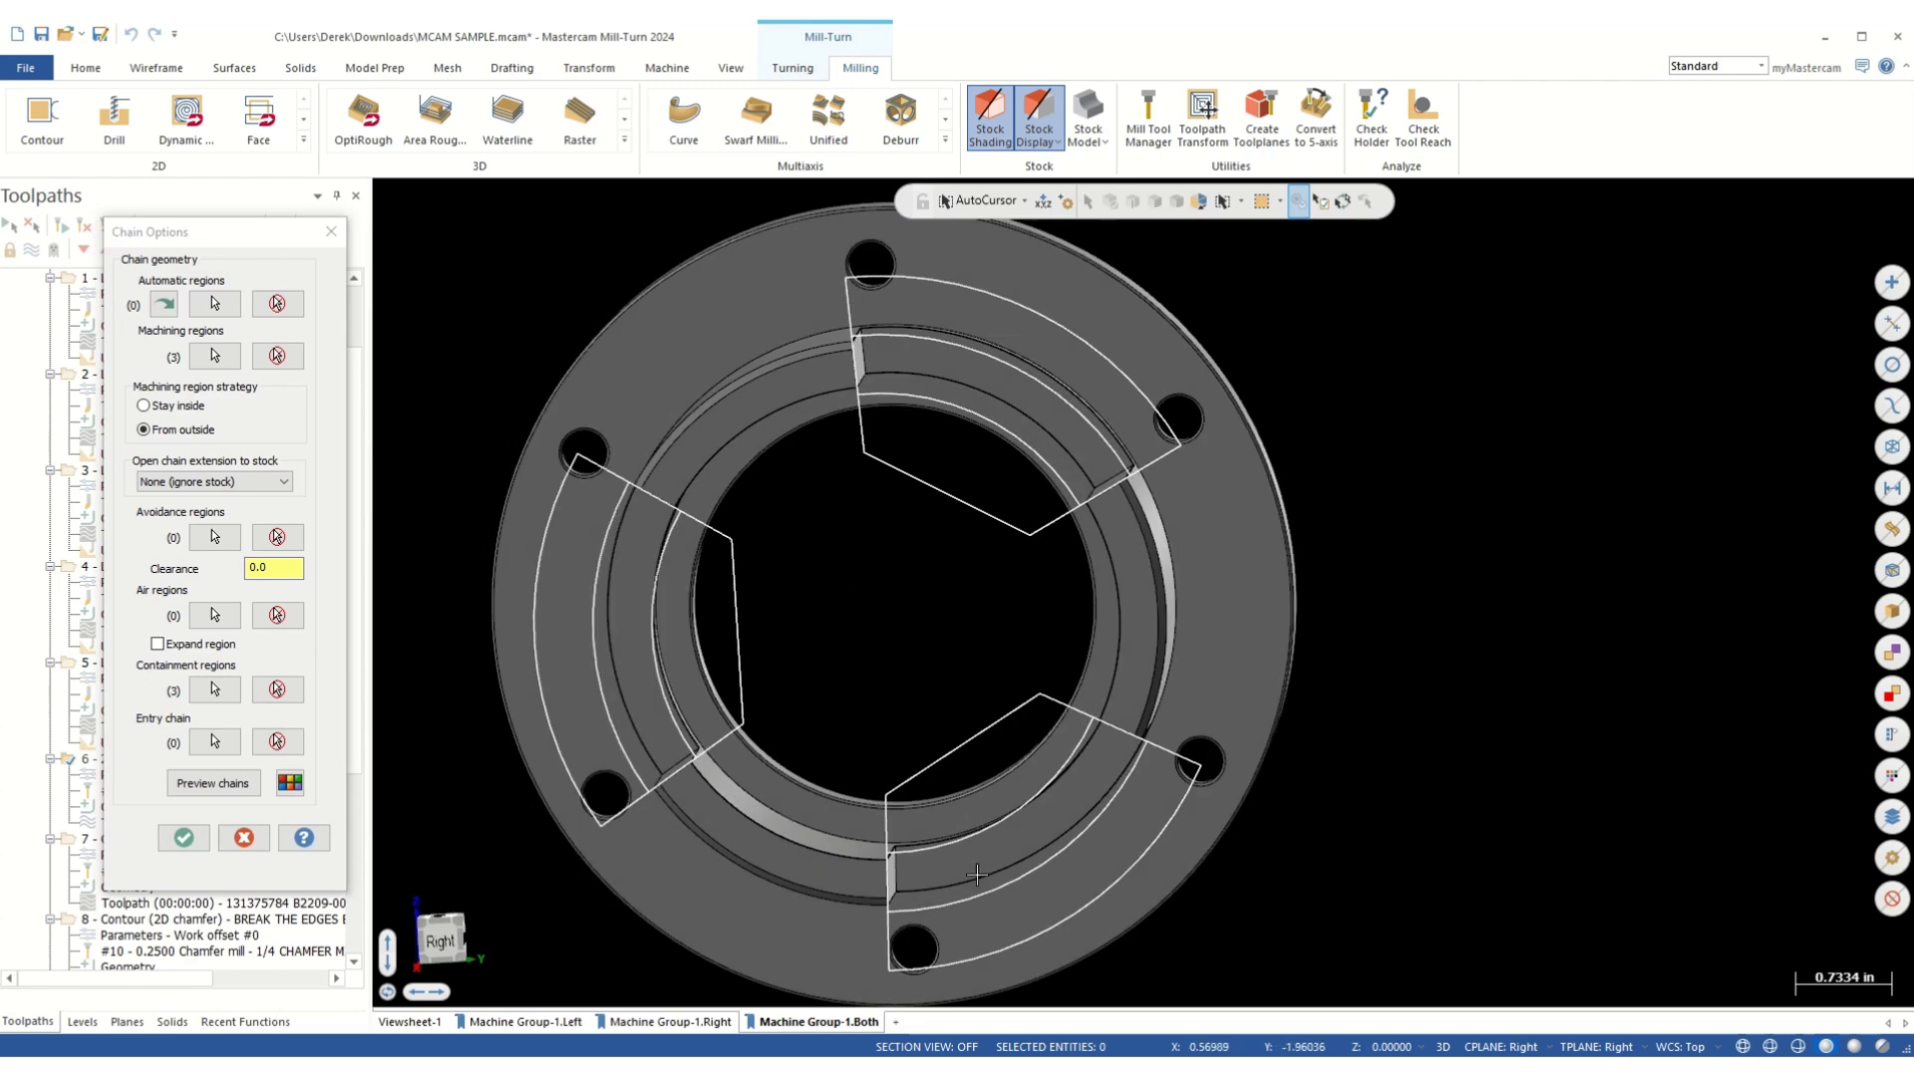
middle_click_drag(952, 770, 1101, 713)
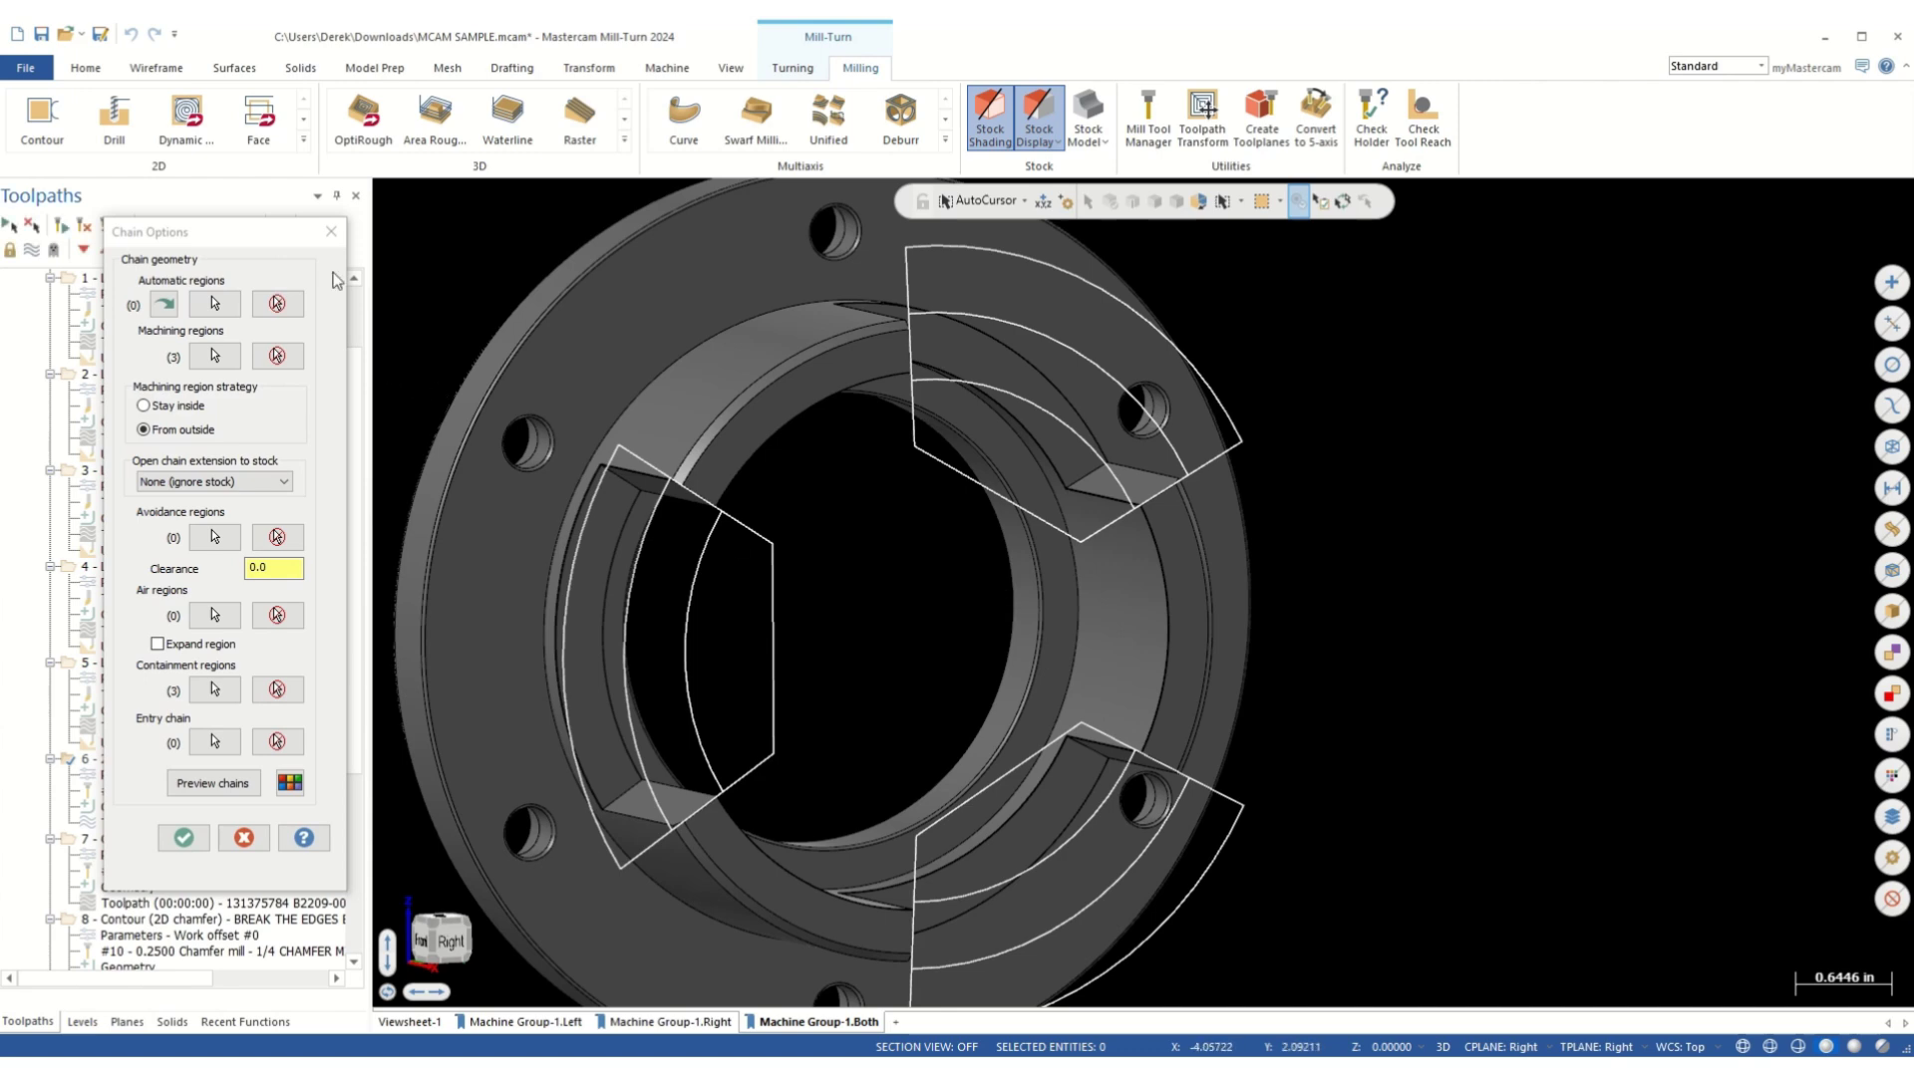
left_click(330, 232)
left_click(151, 780)
- Check the Dynamic Mill tool, Cut Parameters, Holder and Setup pages, then close the dialog
left_click(622, 284)
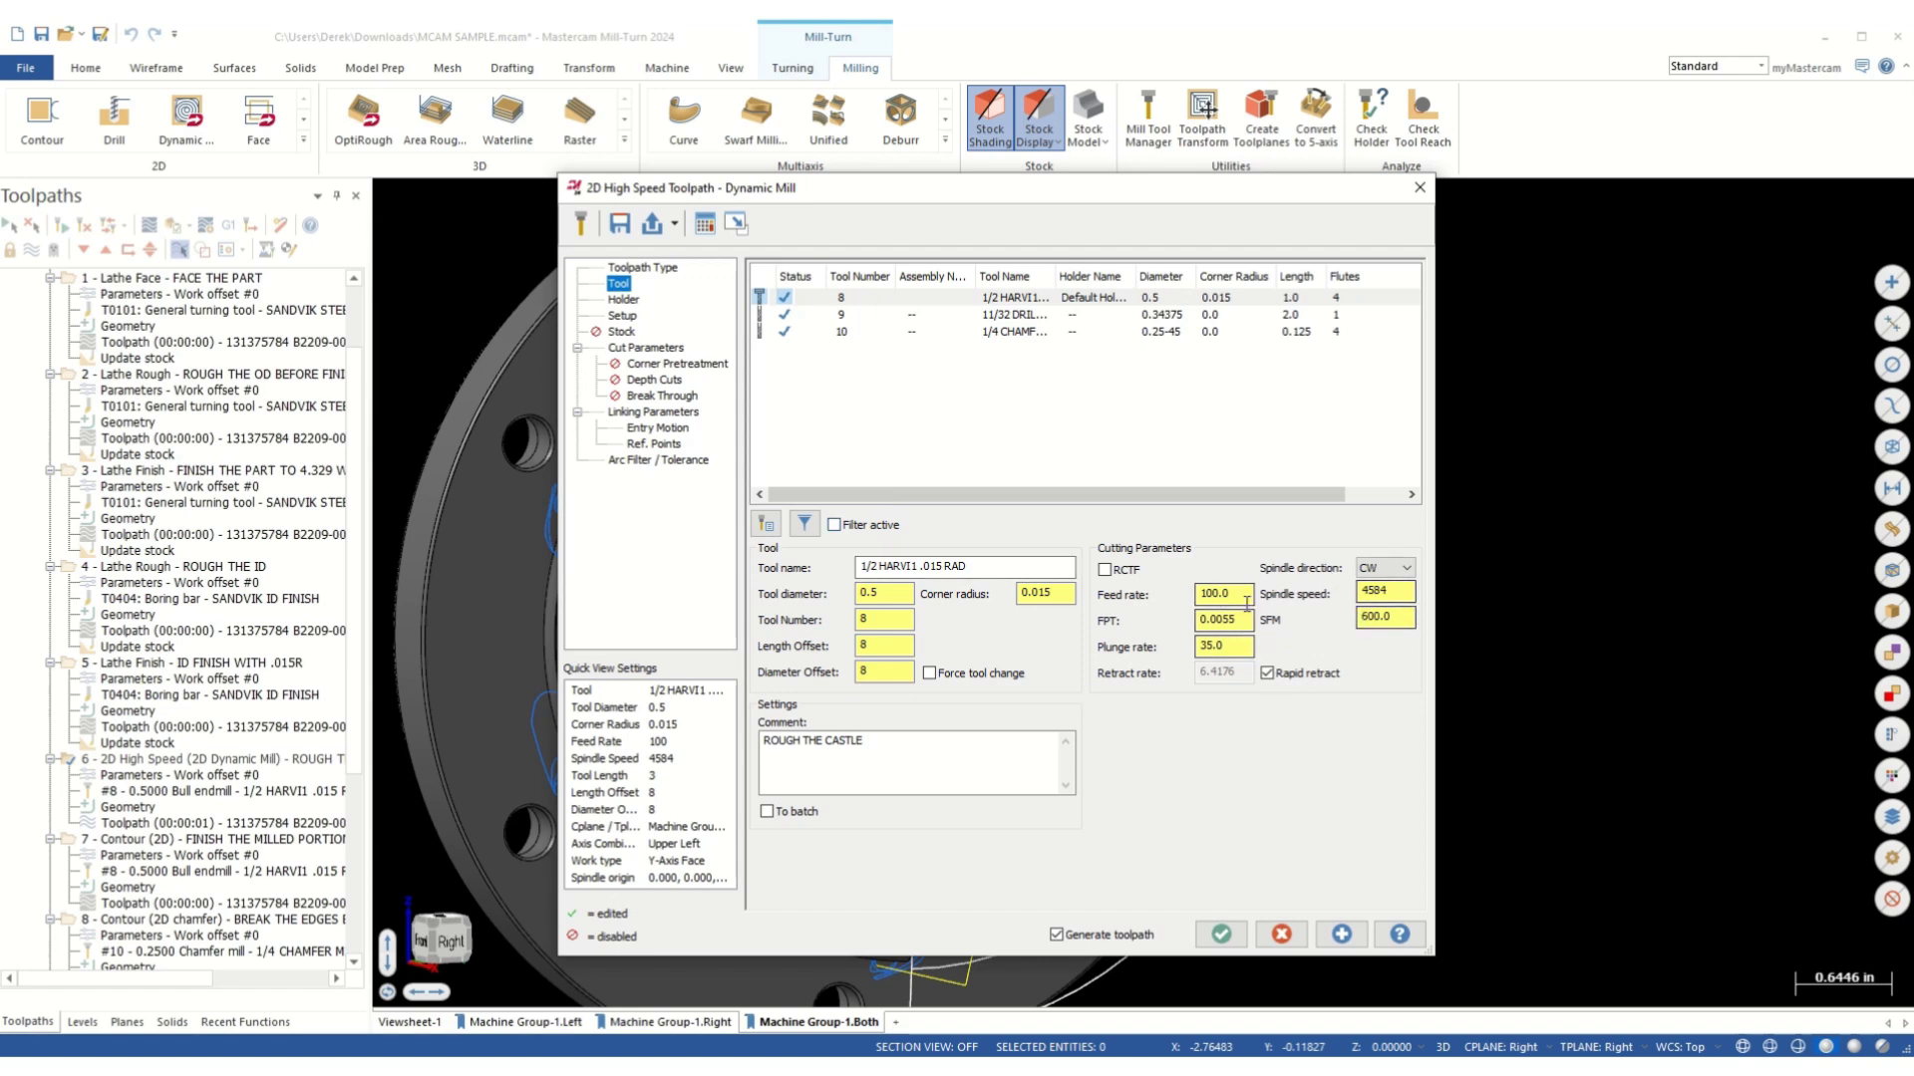
left_click(645, 348)
left_click(619, 301)
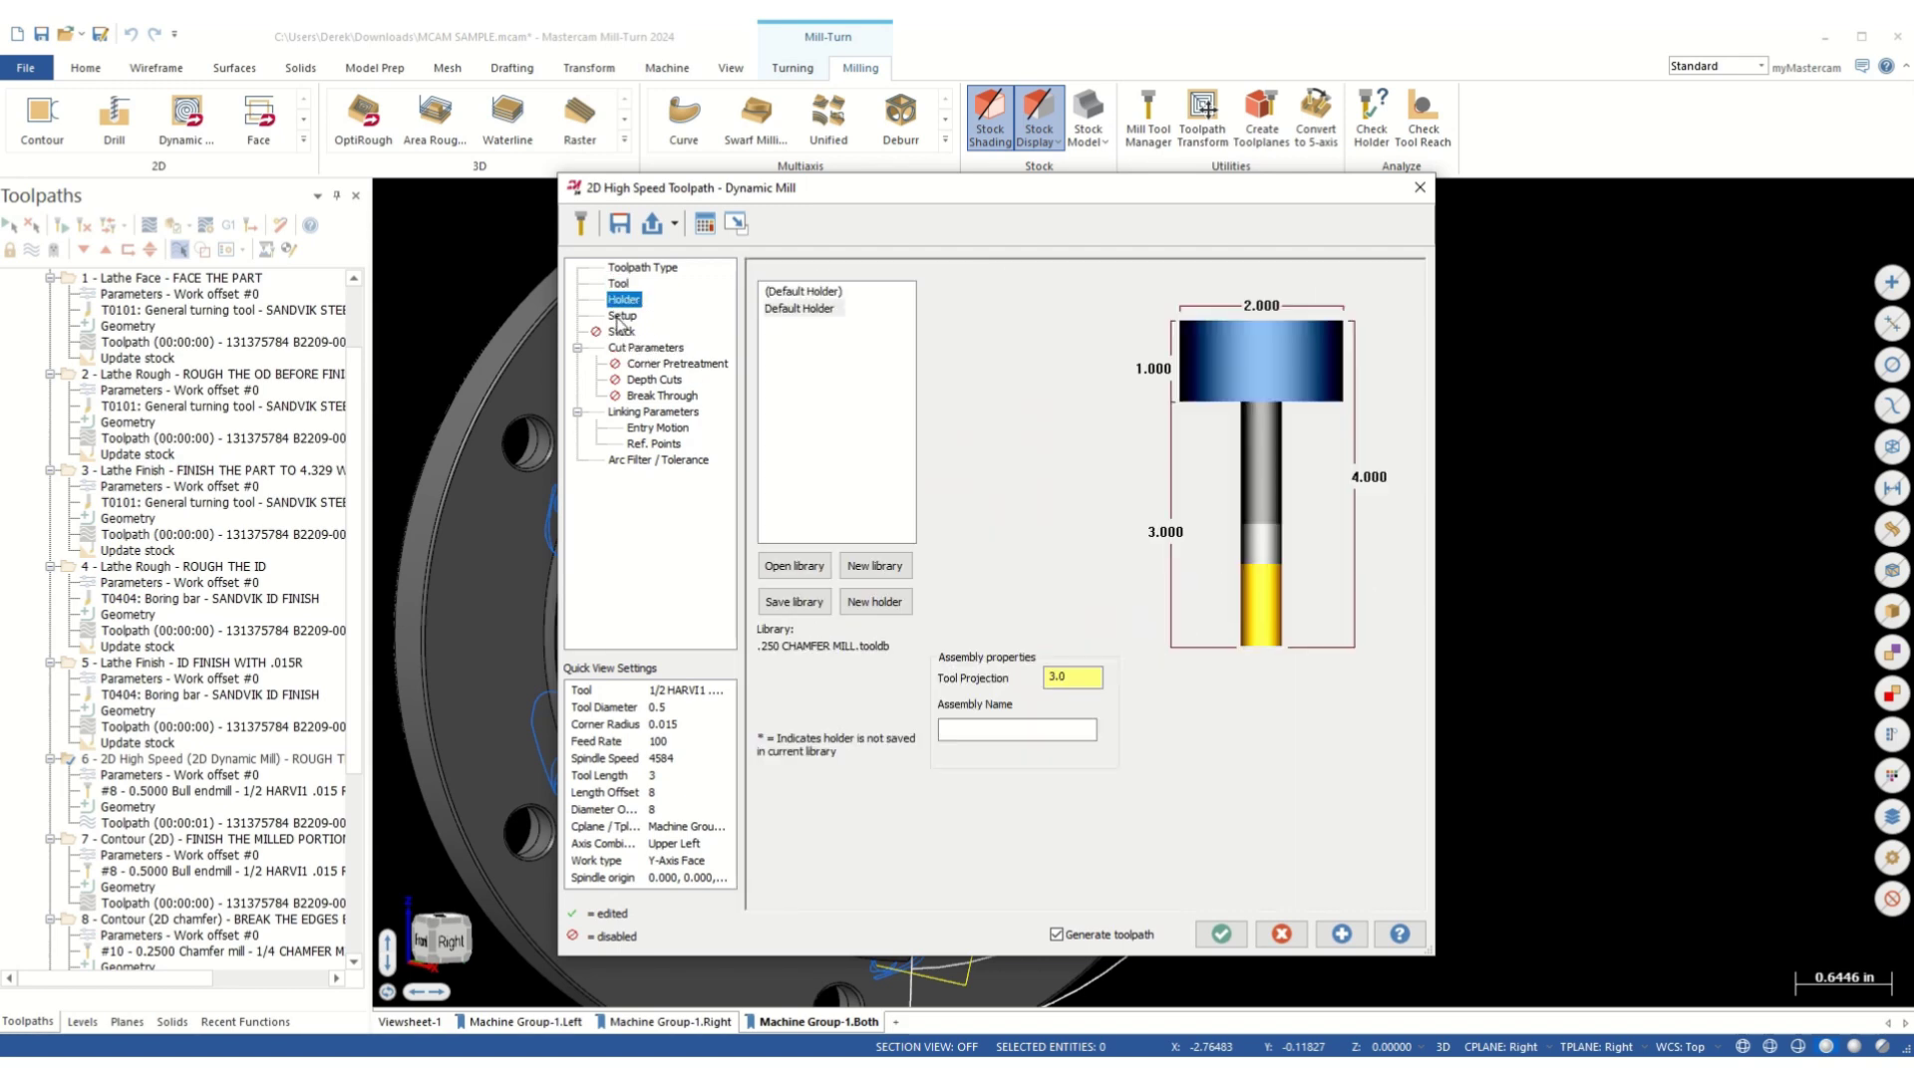
left_click(622, 315)
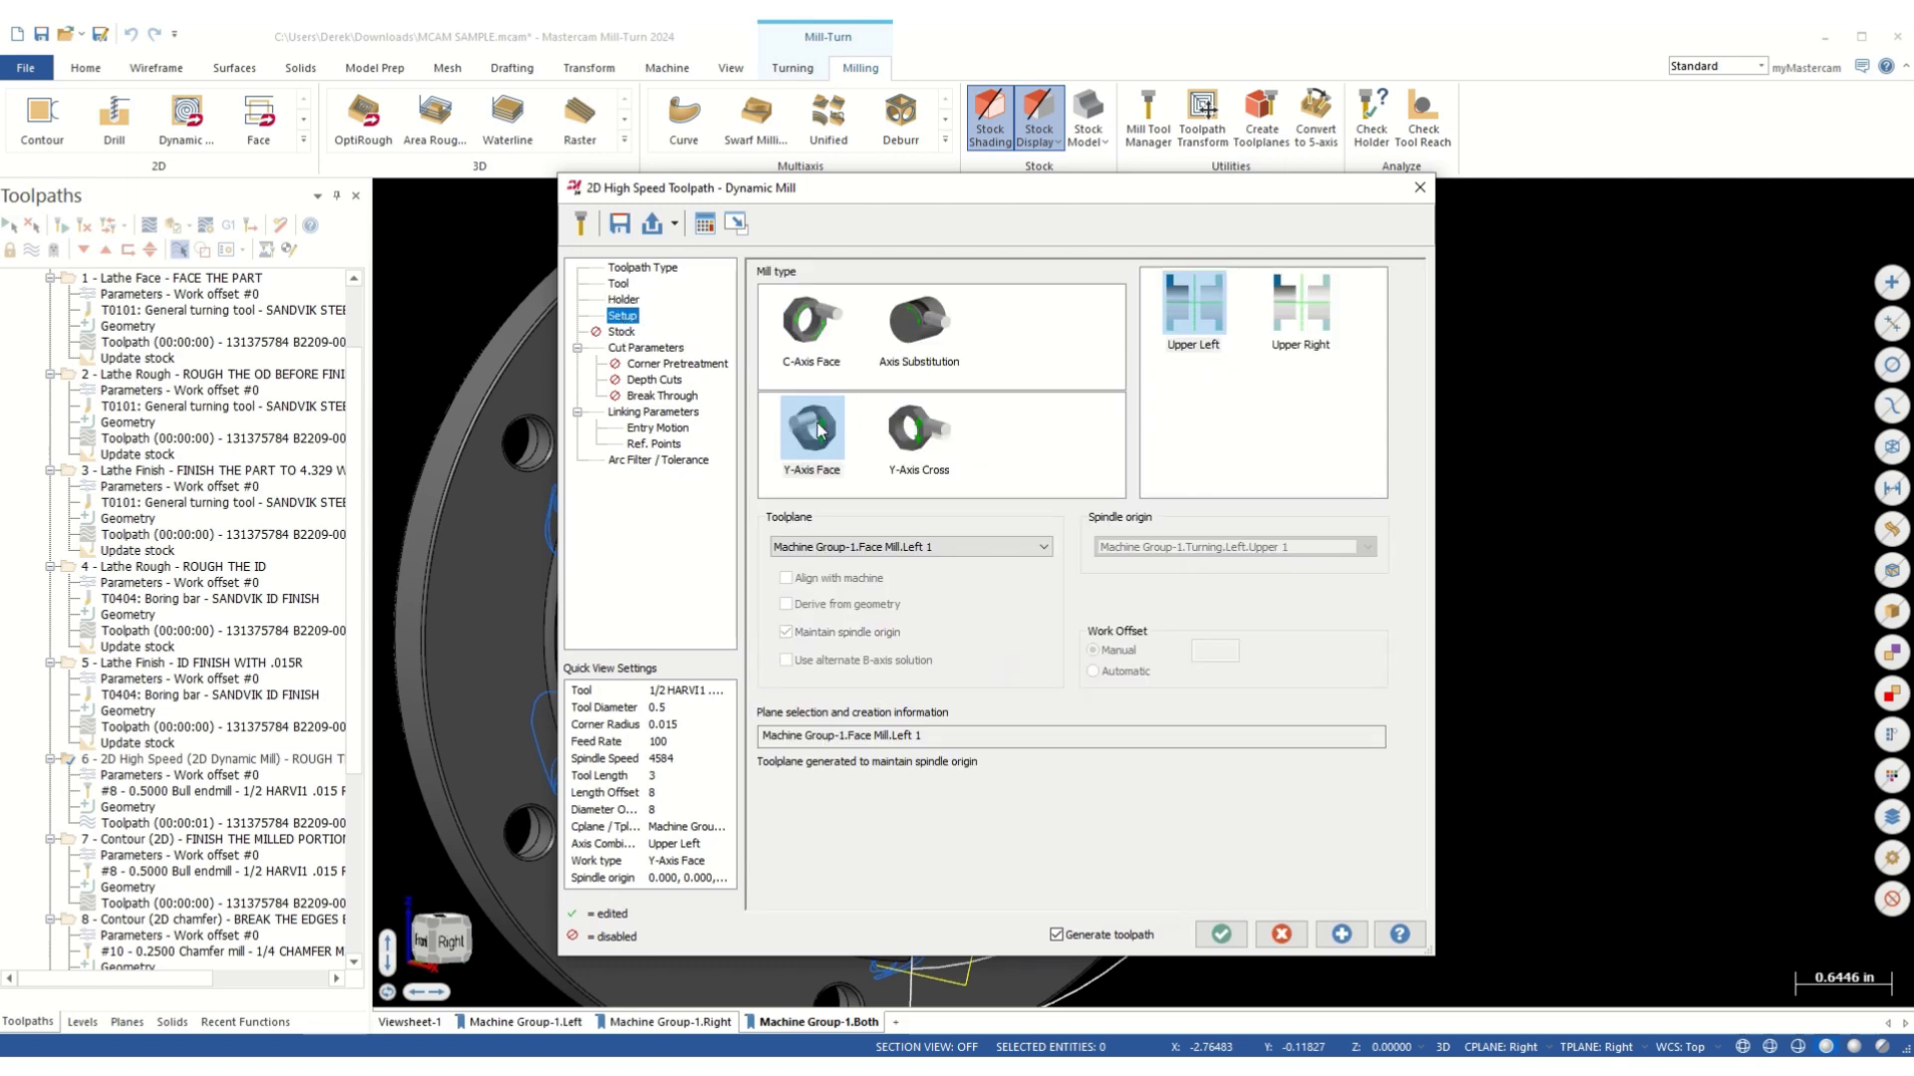
left_click(1419, 187)
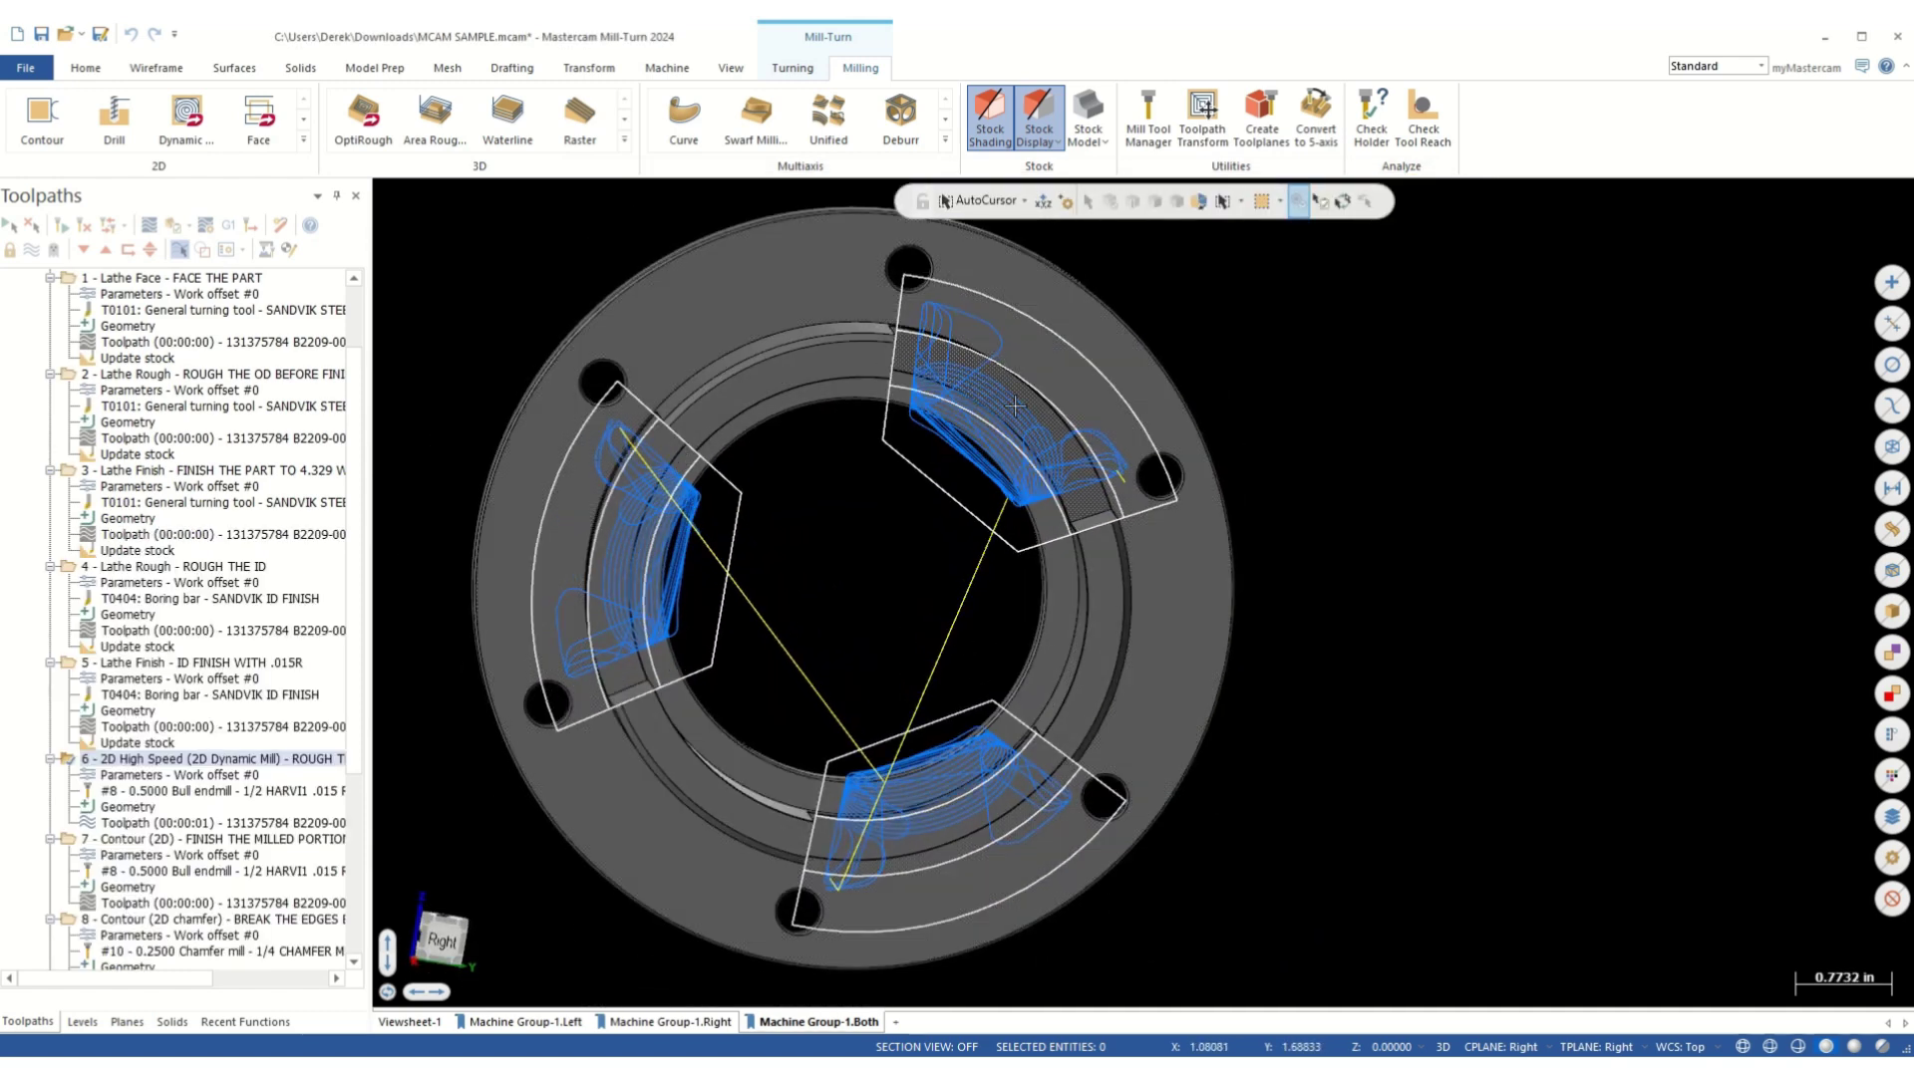
- Reopen operation 6 and review cut parameters, corner pretreatment, depth cuts, break through and linking
left_click(199, 776)
left_click(659, 349)
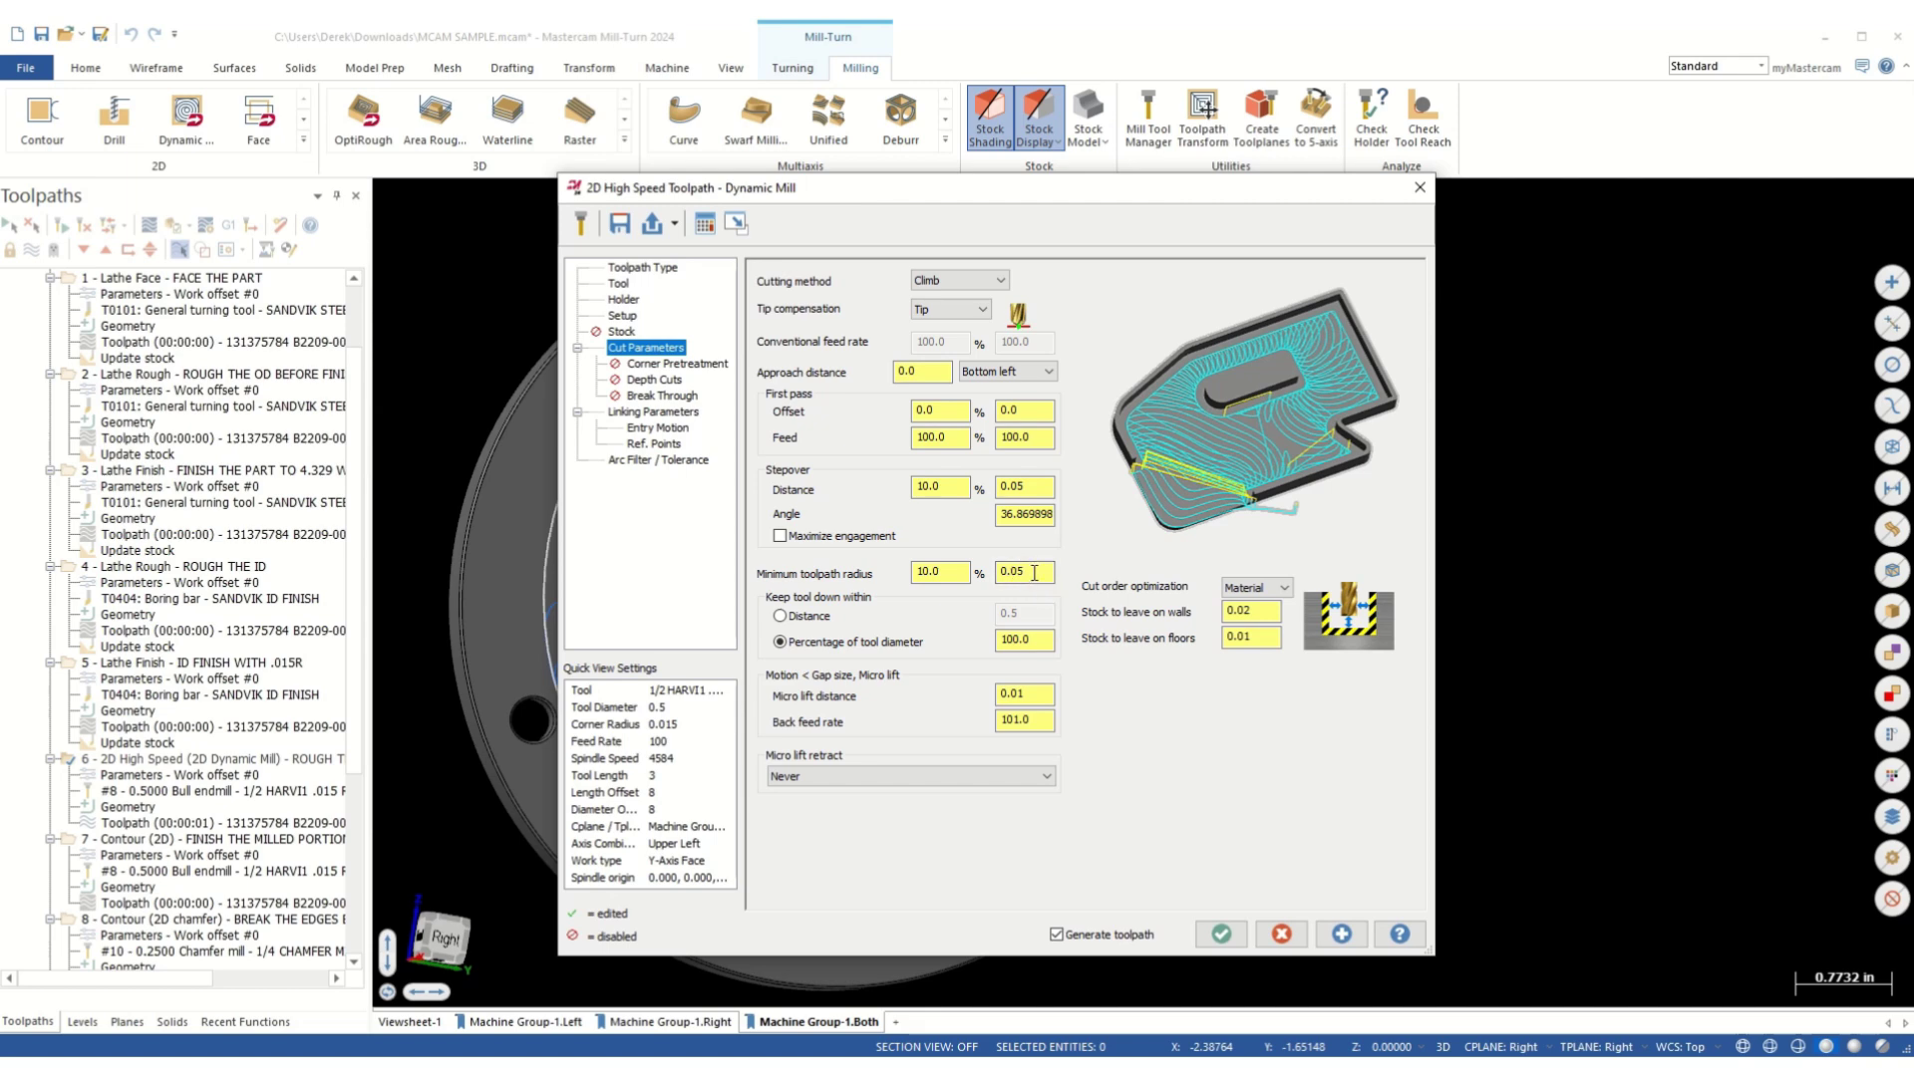
left_click(673, 365)
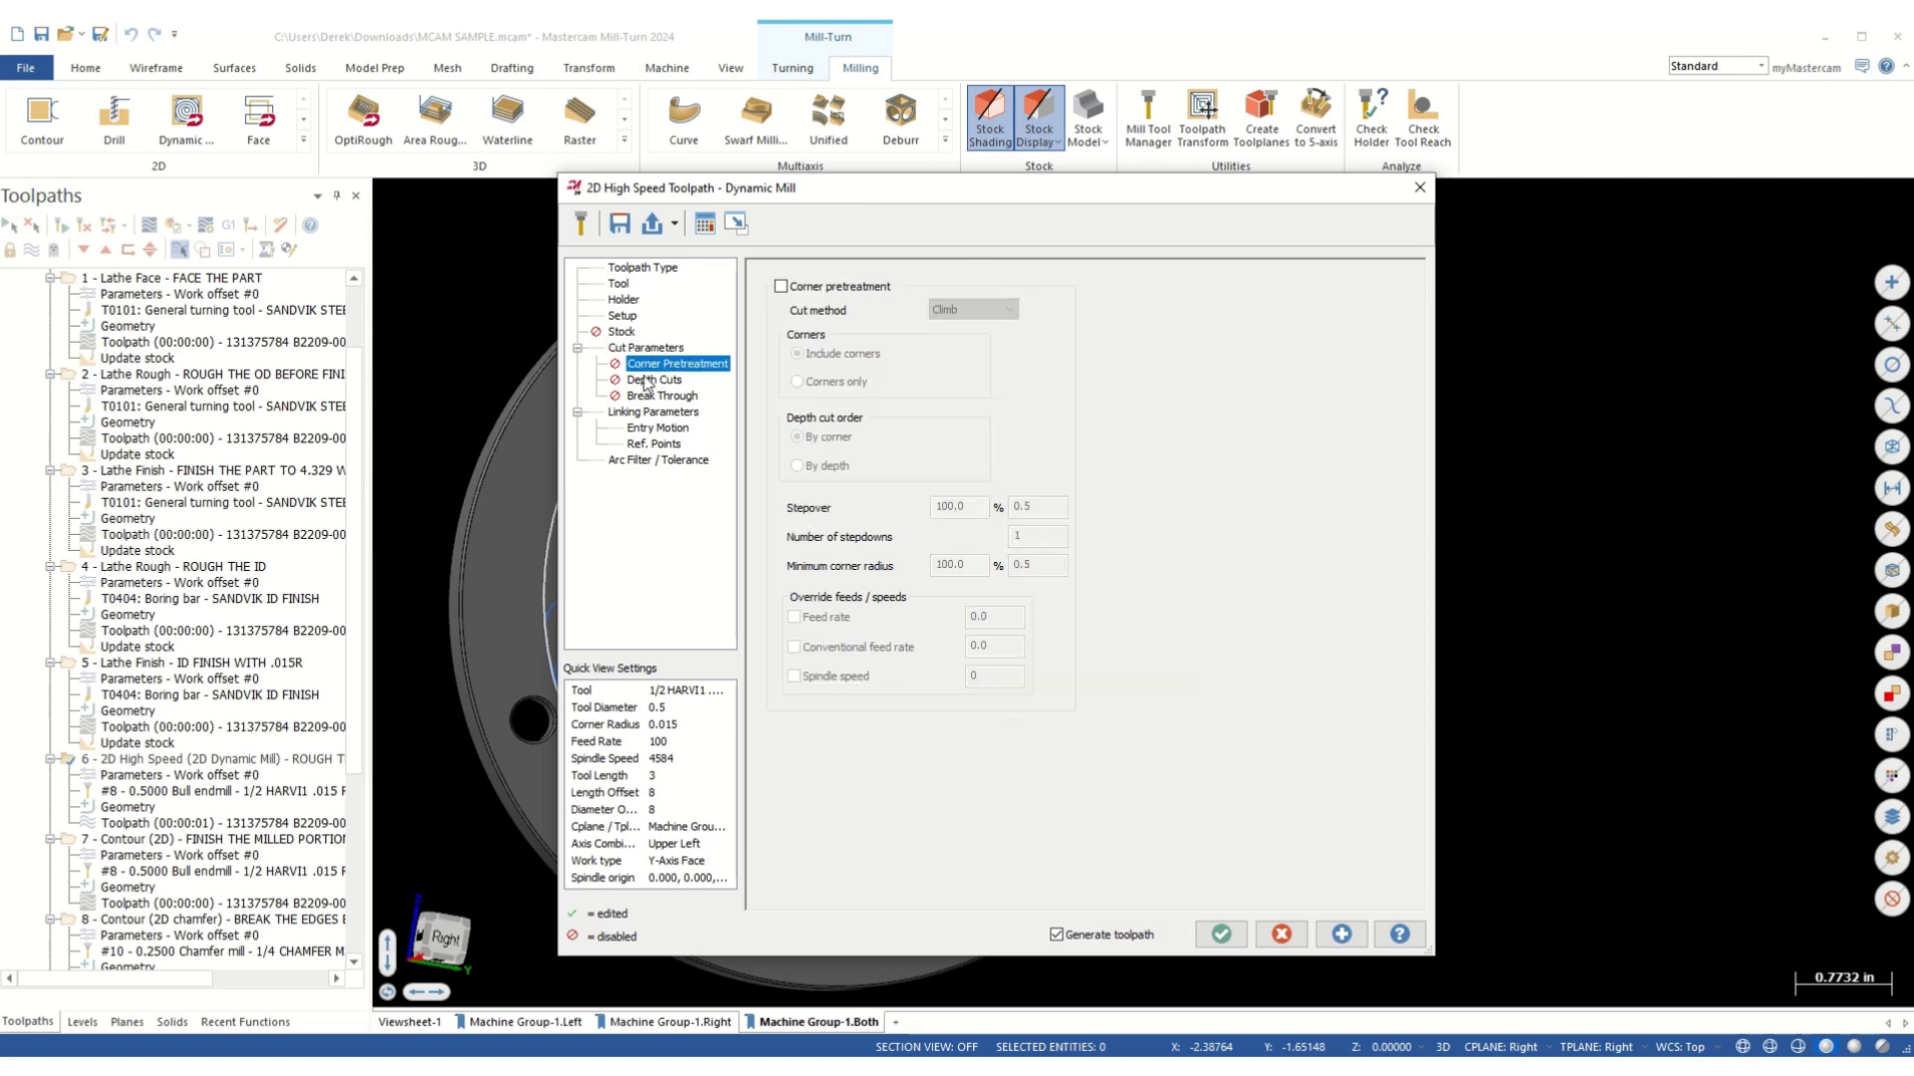
left_click(654, 380)
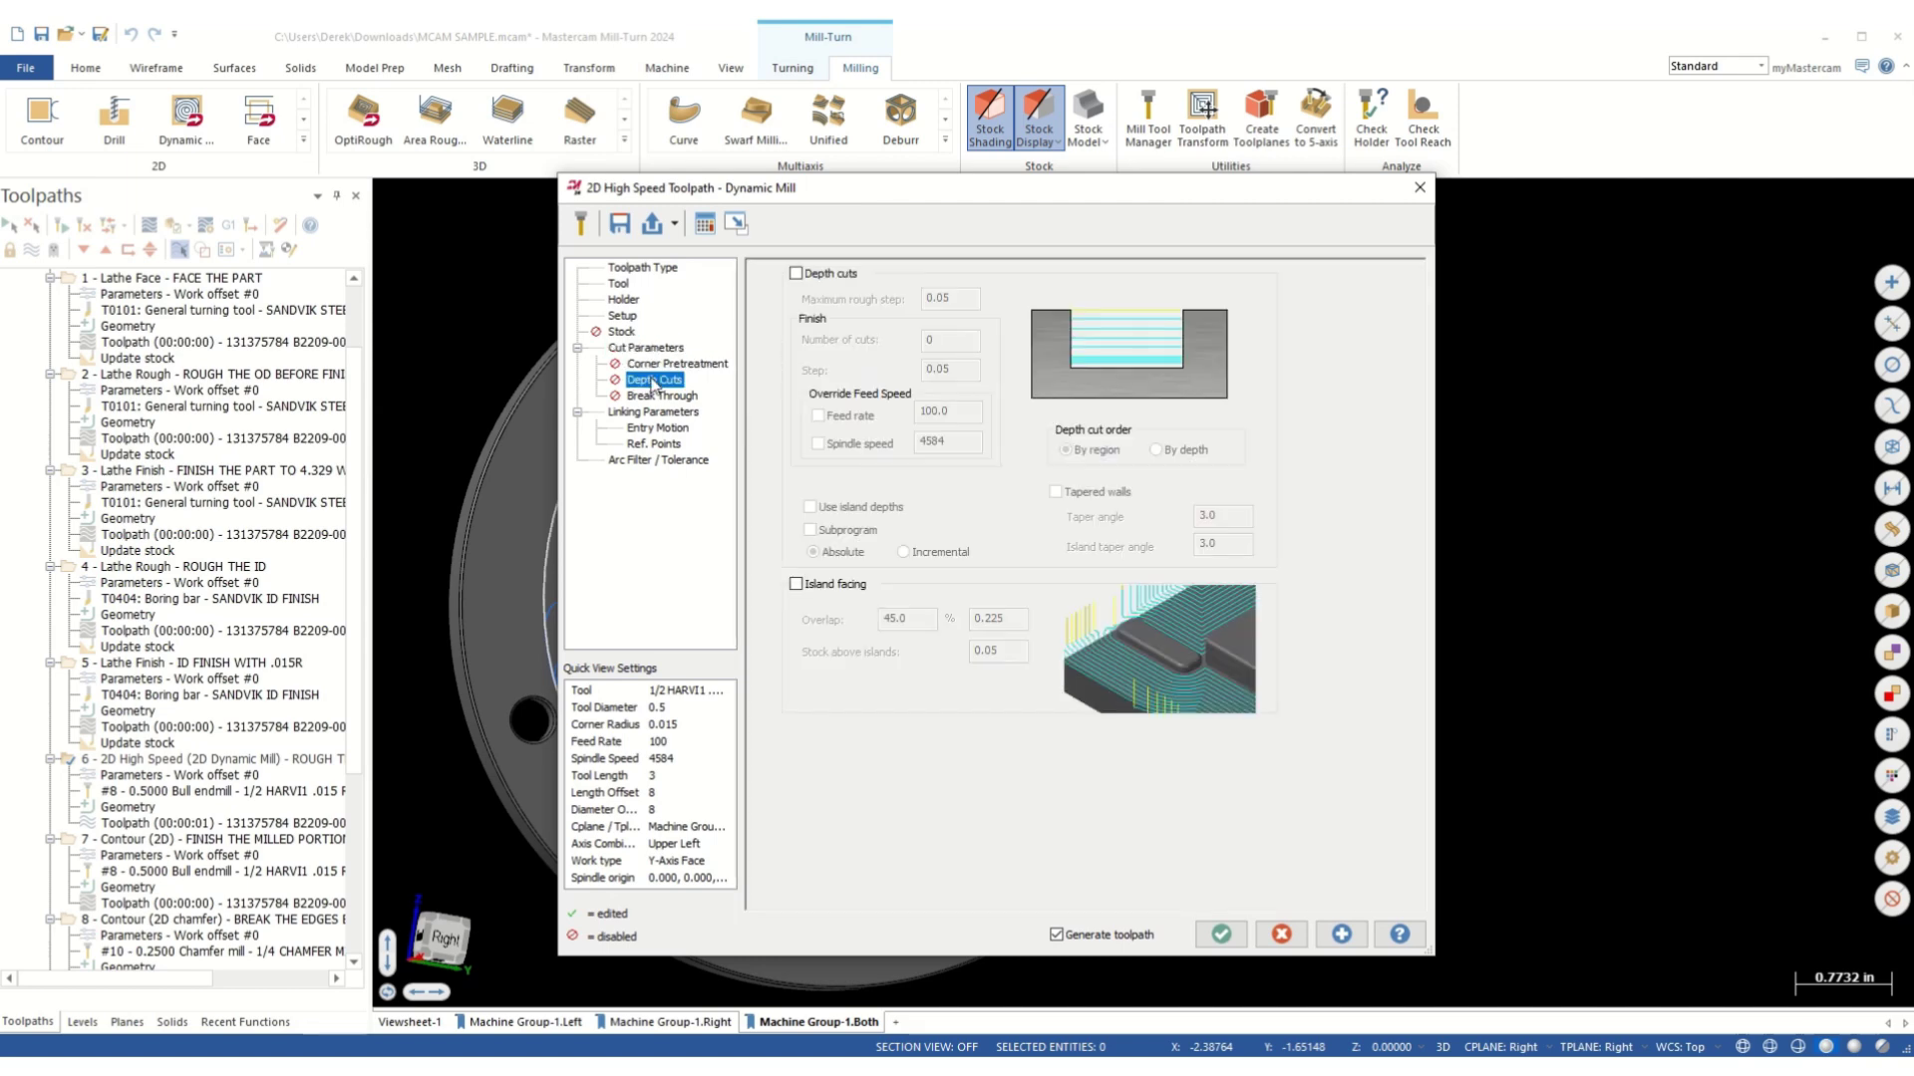
left_click(652, 397)
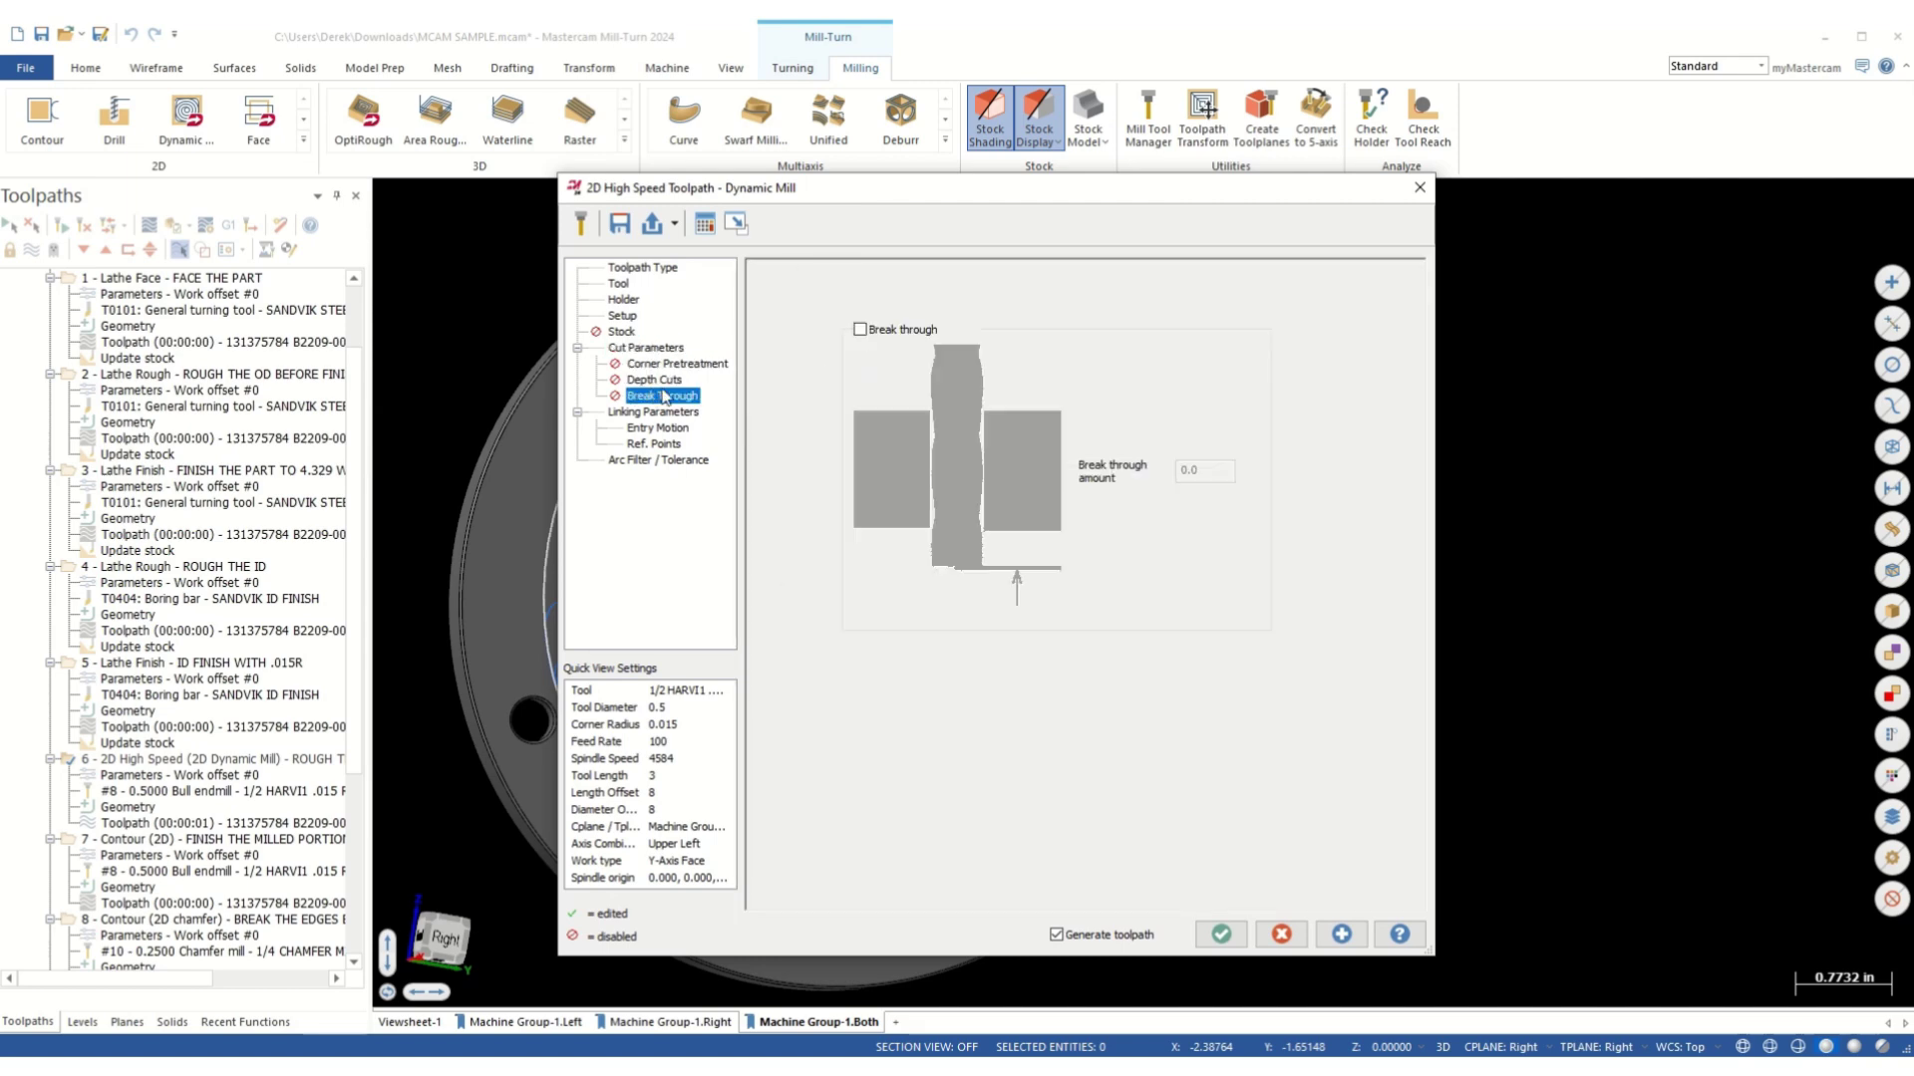
left_click(666, 416)
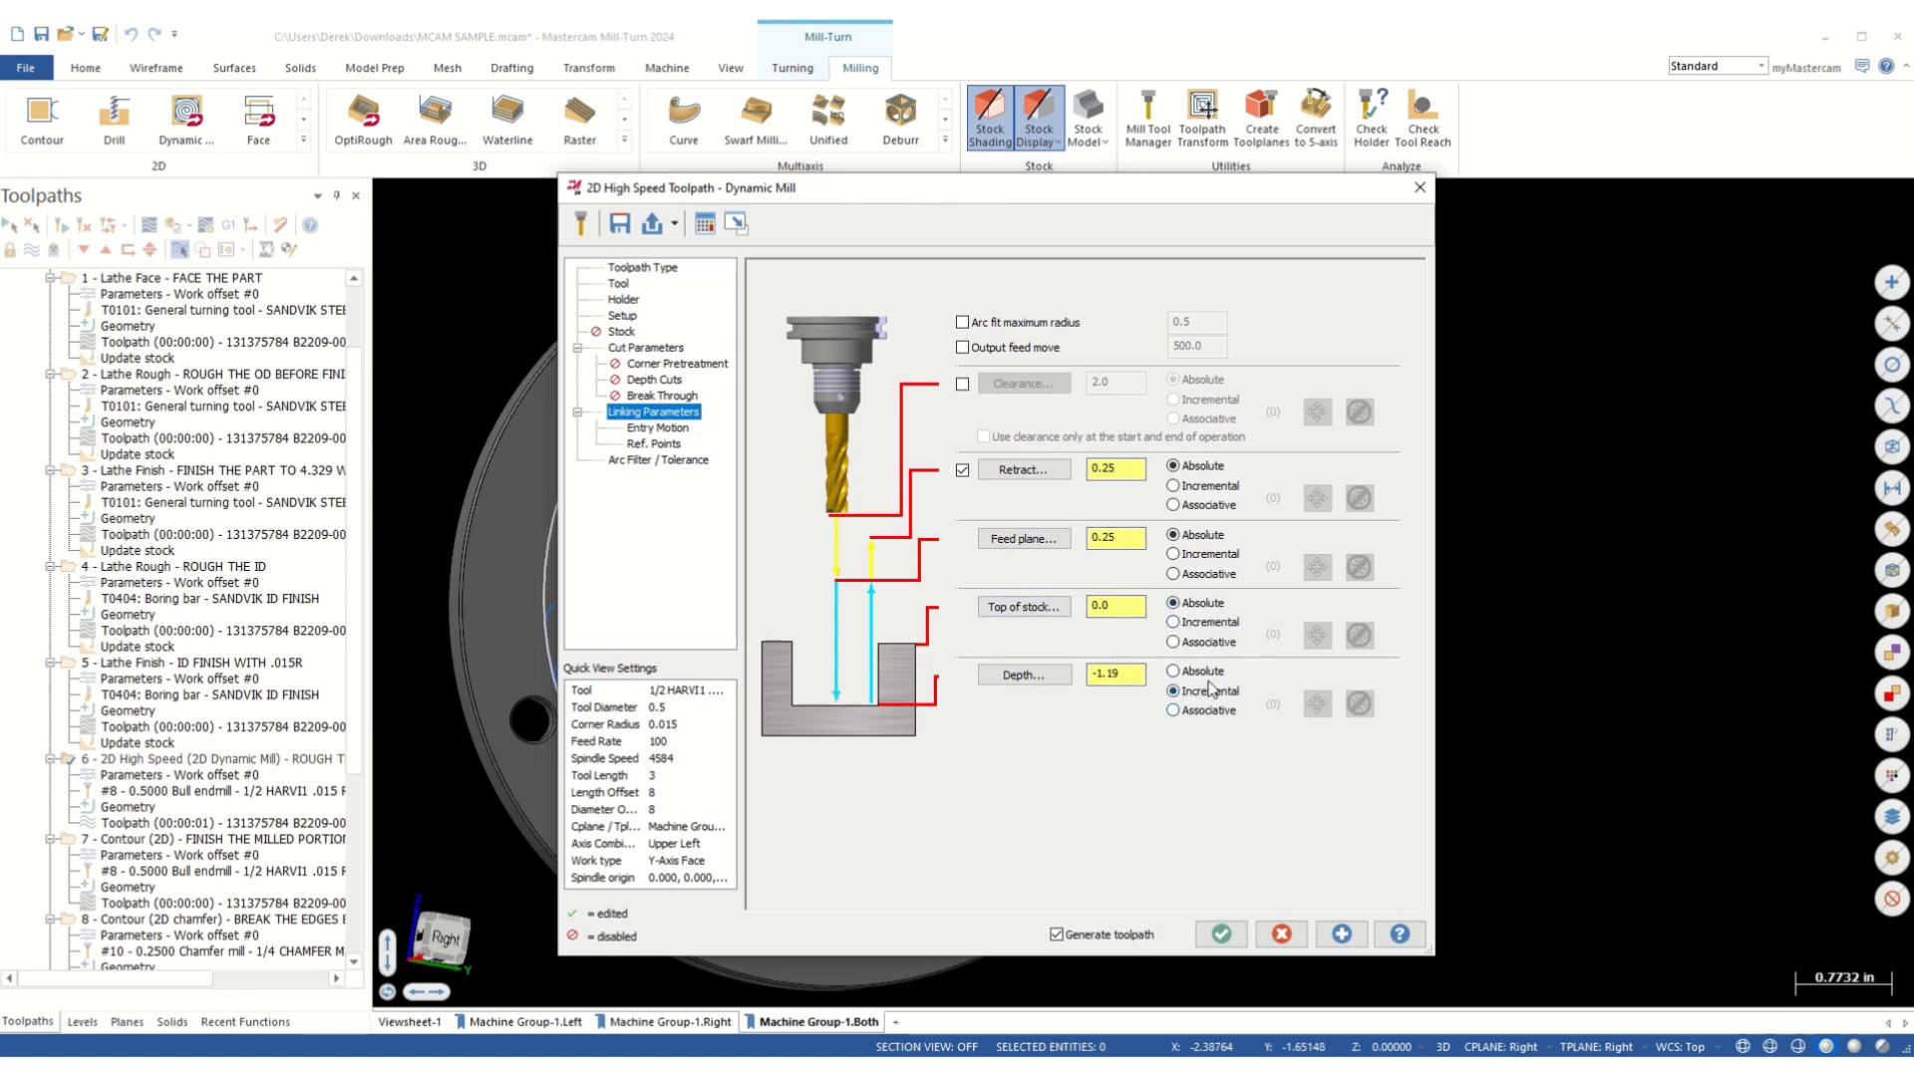
- Pick the part edge to set the depth to -1.19, then pick the top of stock
left_click(1023, 674)
middle_click_drag(1039, 697, 778, 539)
scroll(687, 461, "up", 3)
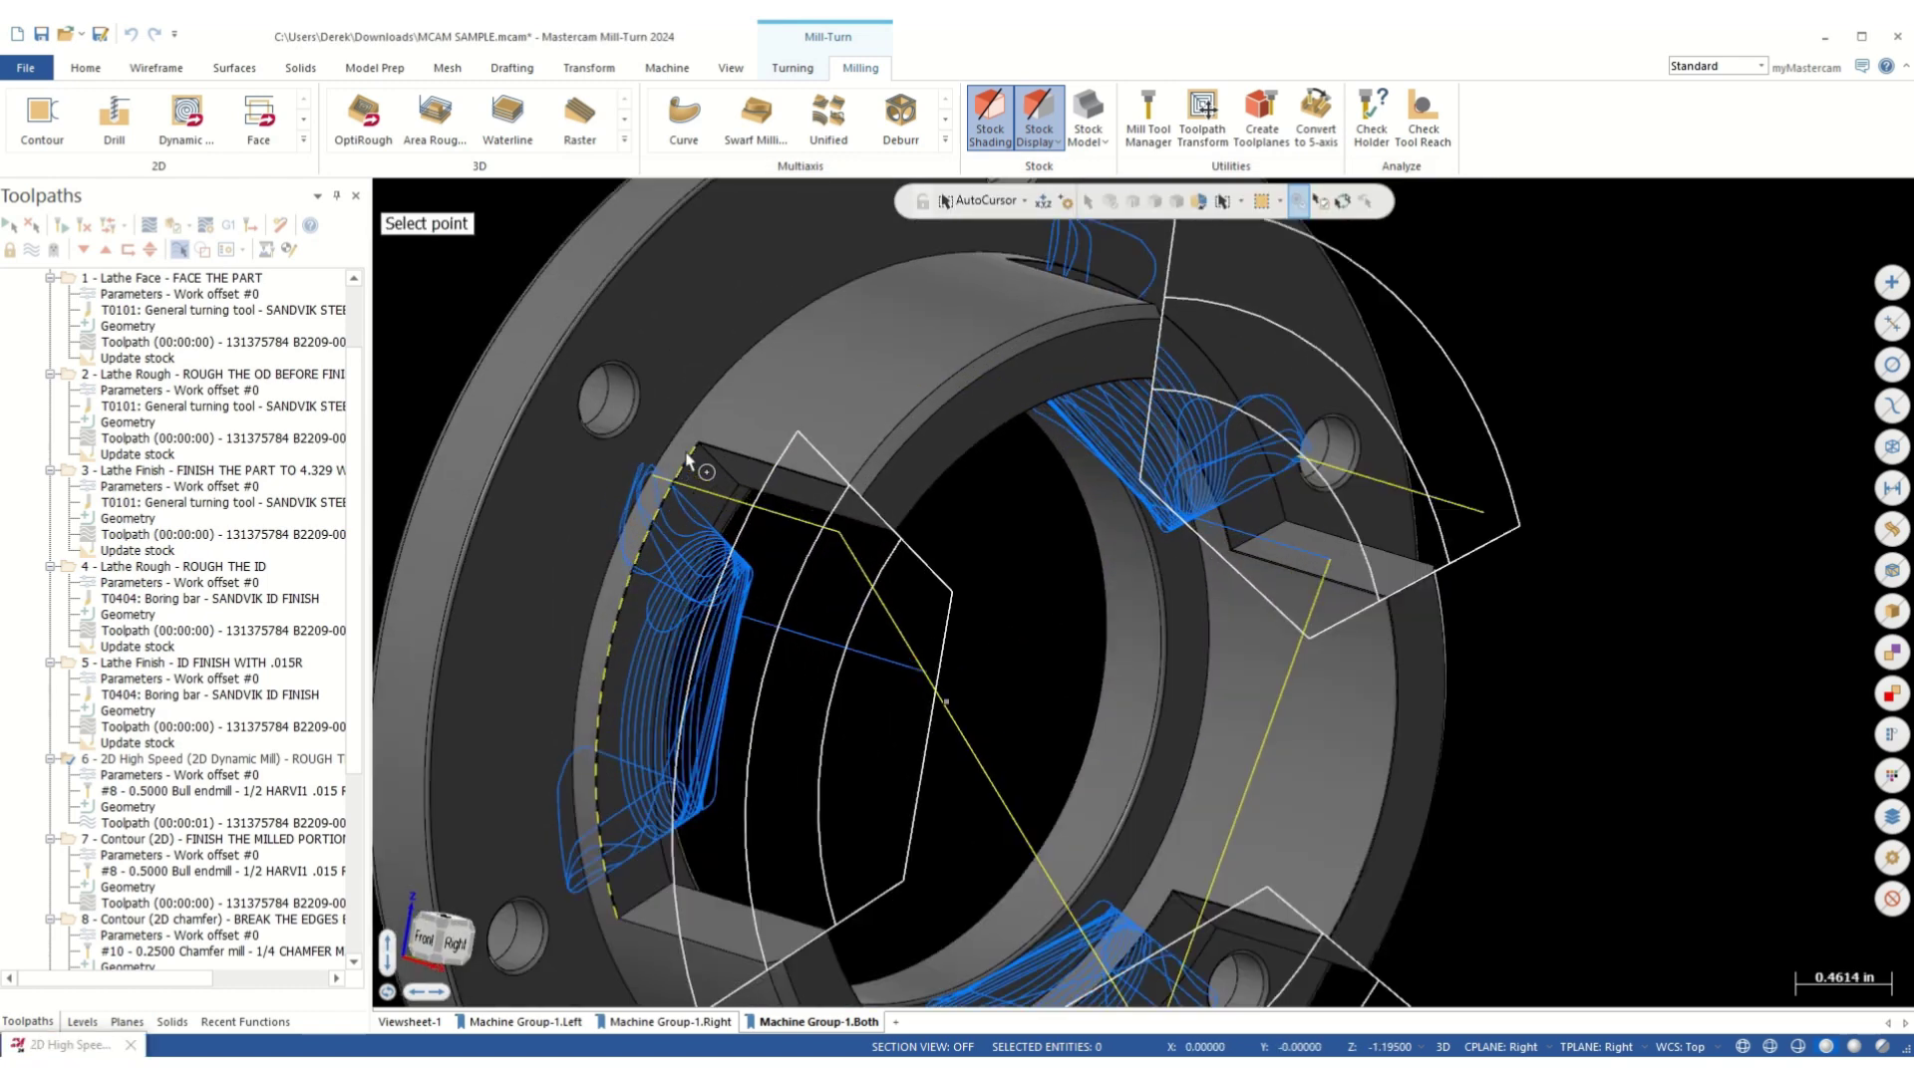
scroll(697, 459, "up", 2)
left_click(713, 449)
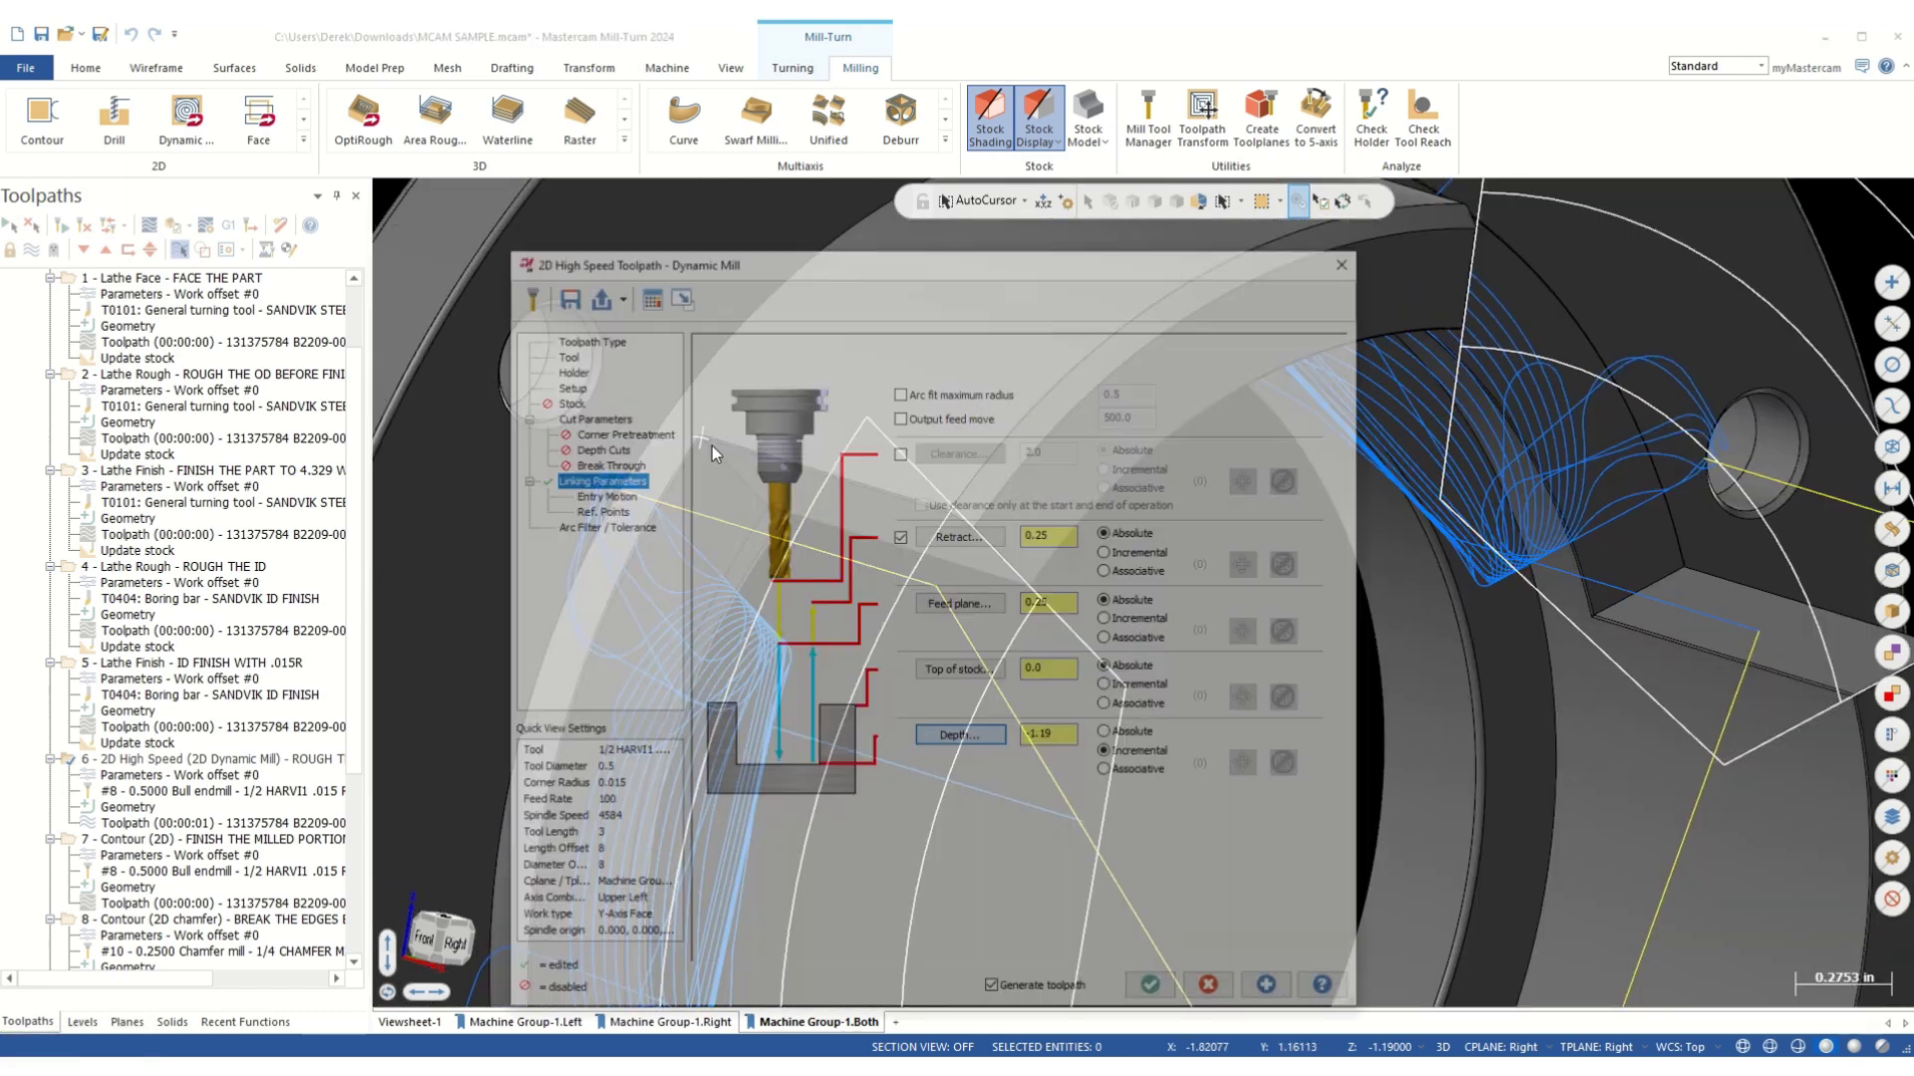
left_click(1024, 607)
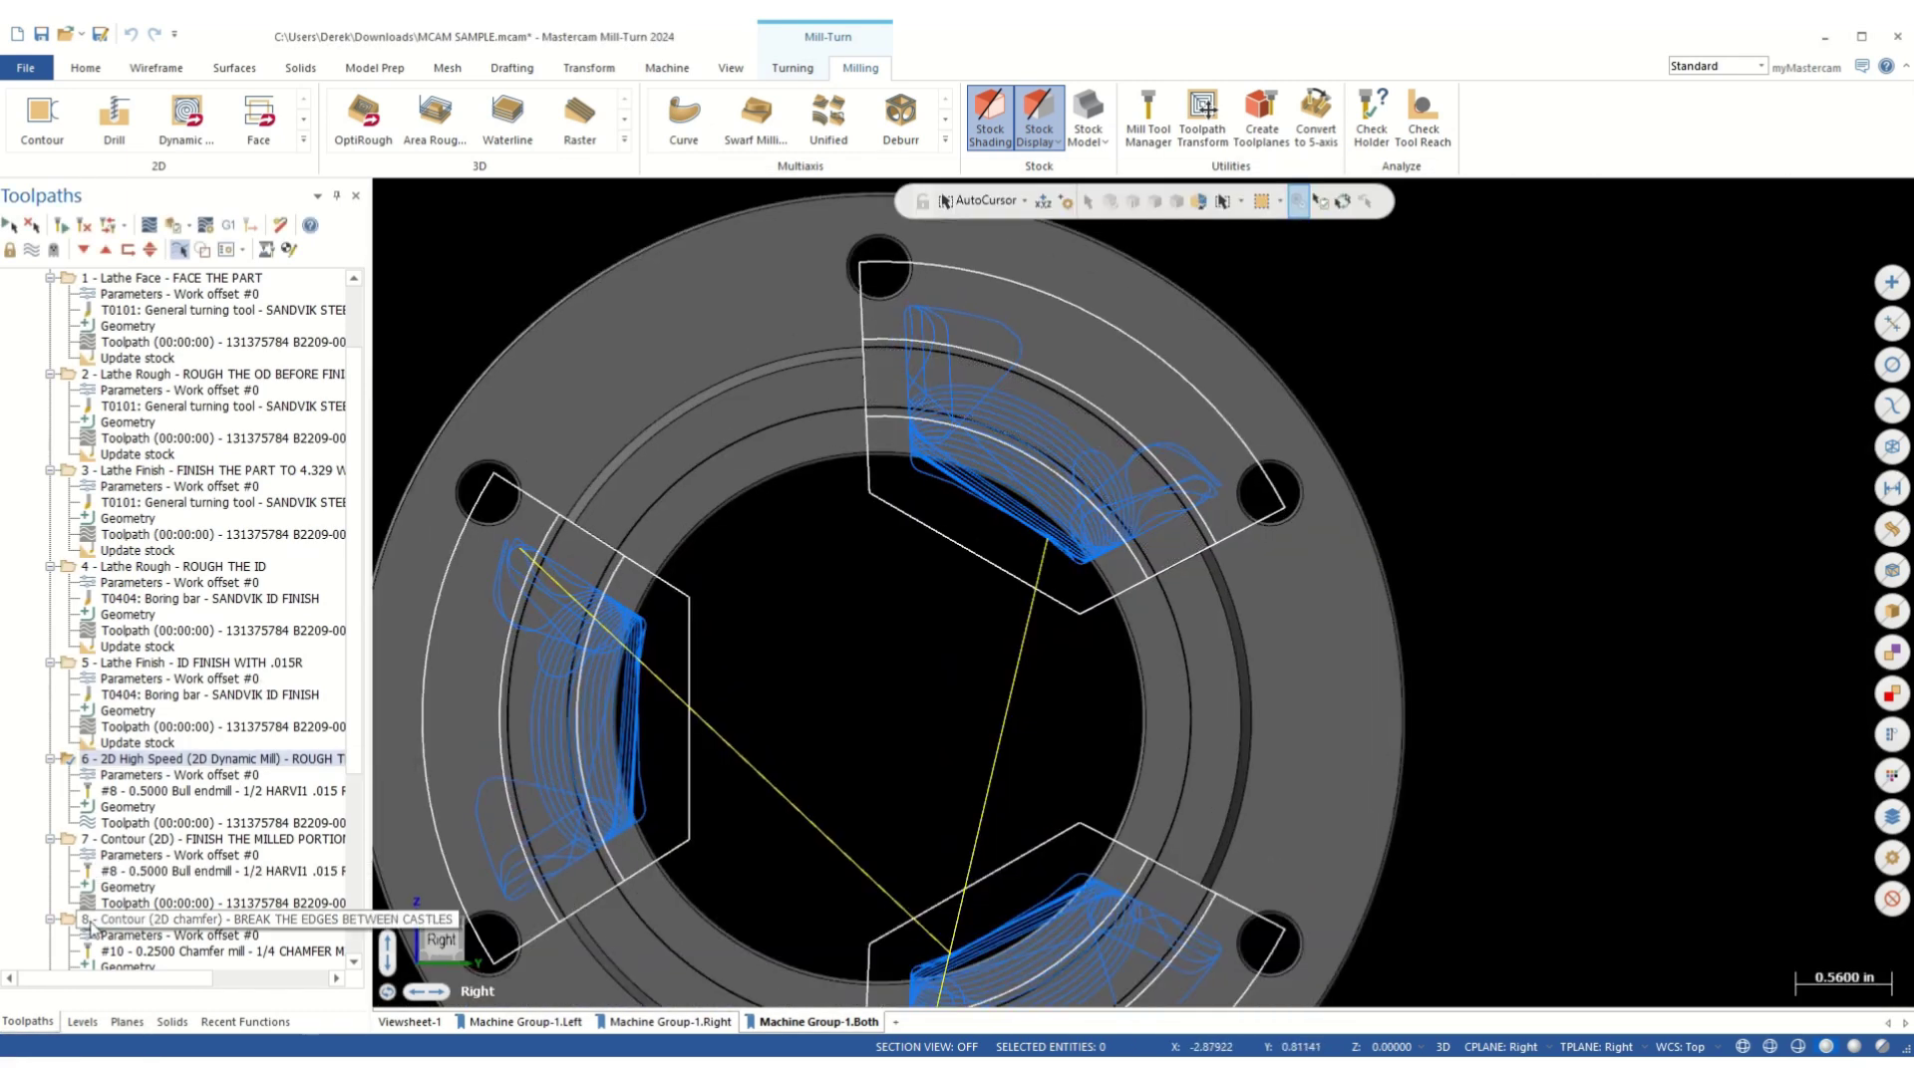
- Hide the endmill roughing level 2 and the AVOIDANCE level 6
left_click(82, 1021)
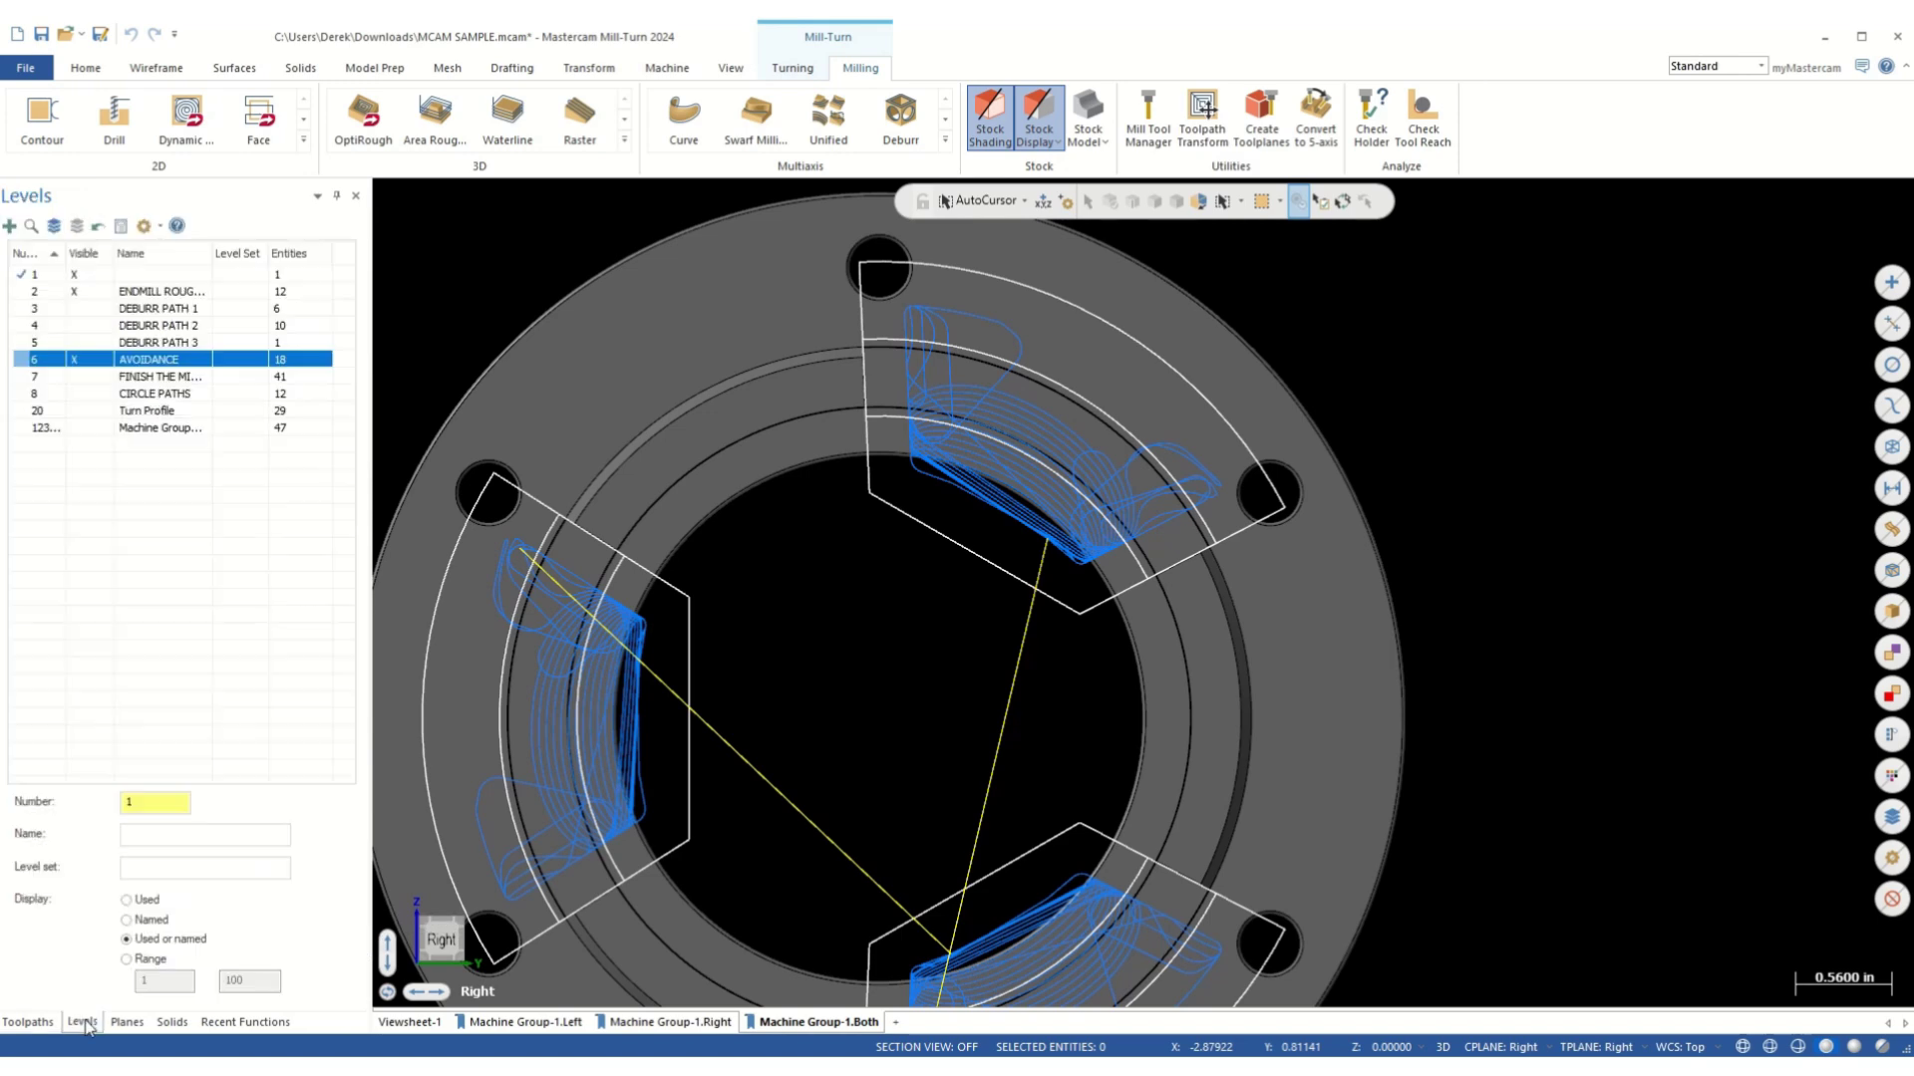
left_click(74, 291)
left_click(74, 359)
left_click(28, 1022)
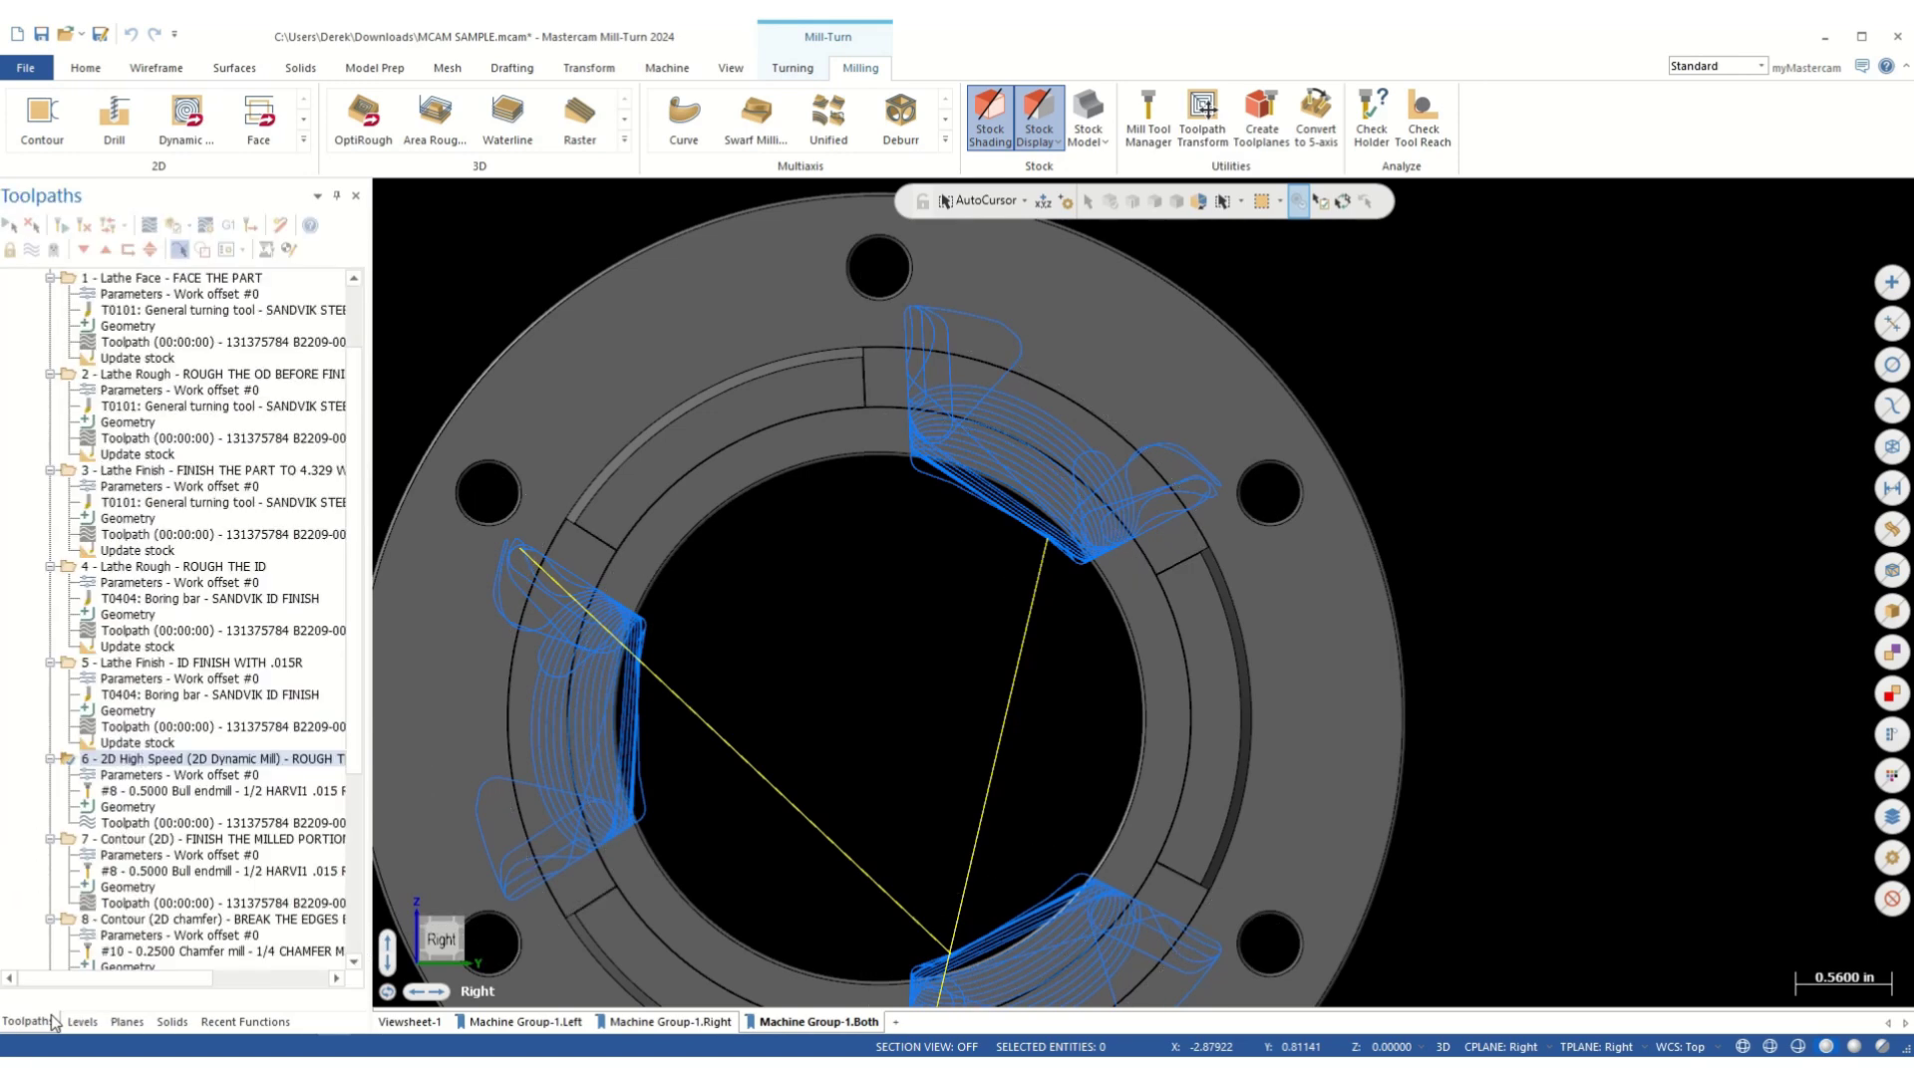
- Backplot the Dynamic Mill roughing at reduced speed from the Right view through all three pockets
left_click(149, 225)
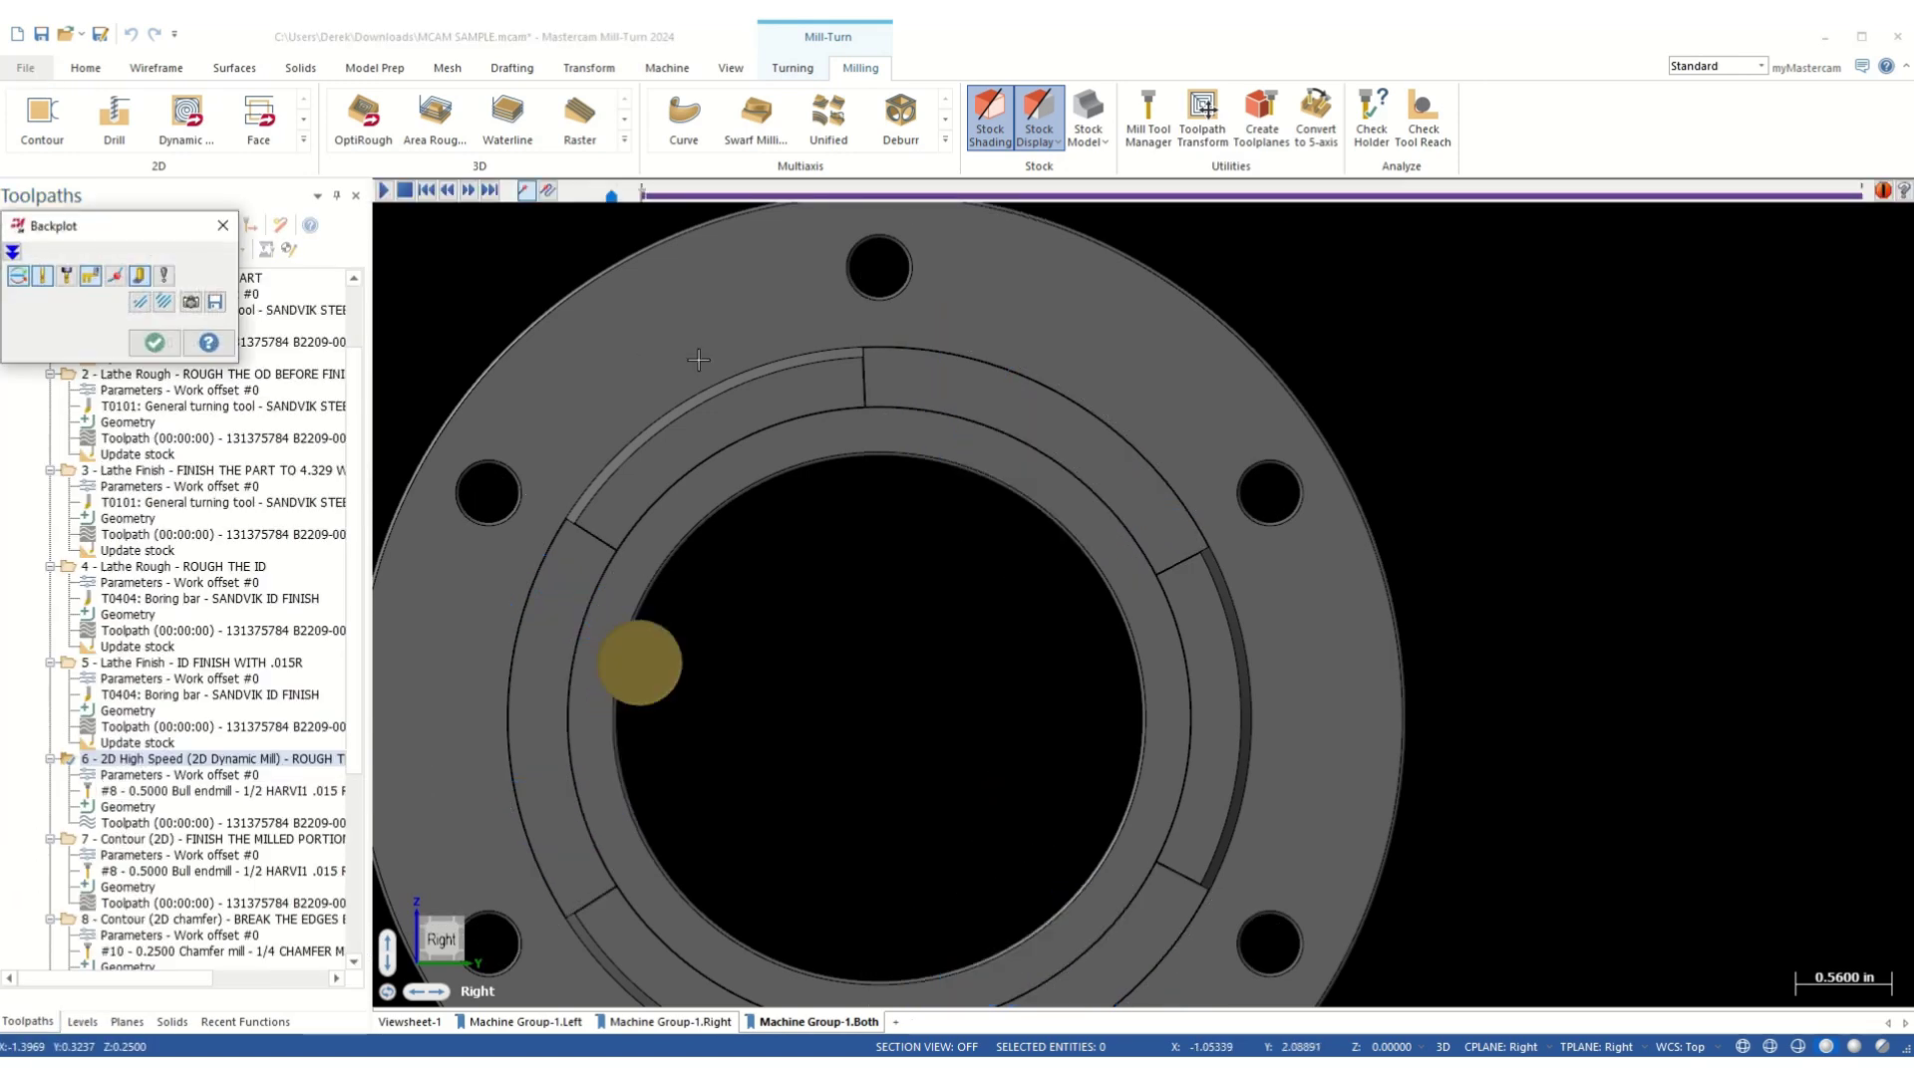
scroll(495, 678, "up", 2)
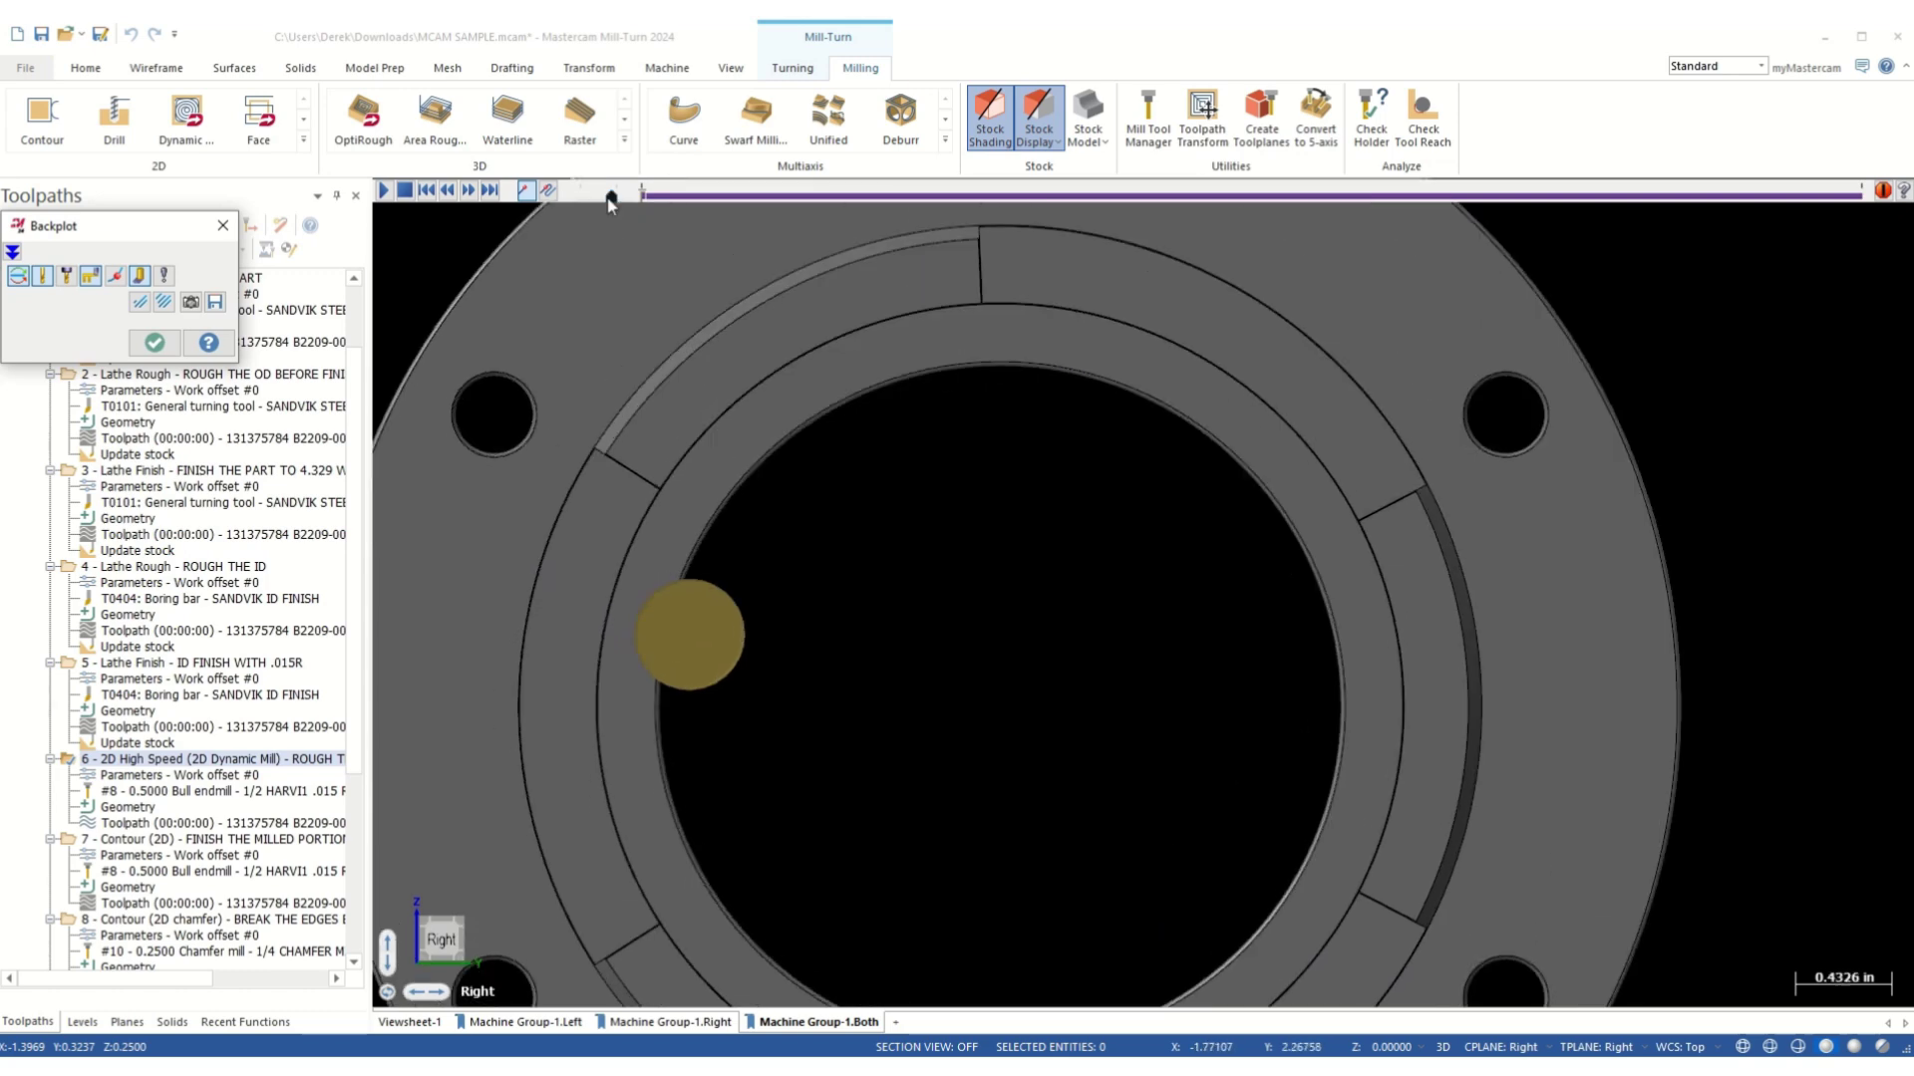
left_click_drag(611, 197, 586, 197)
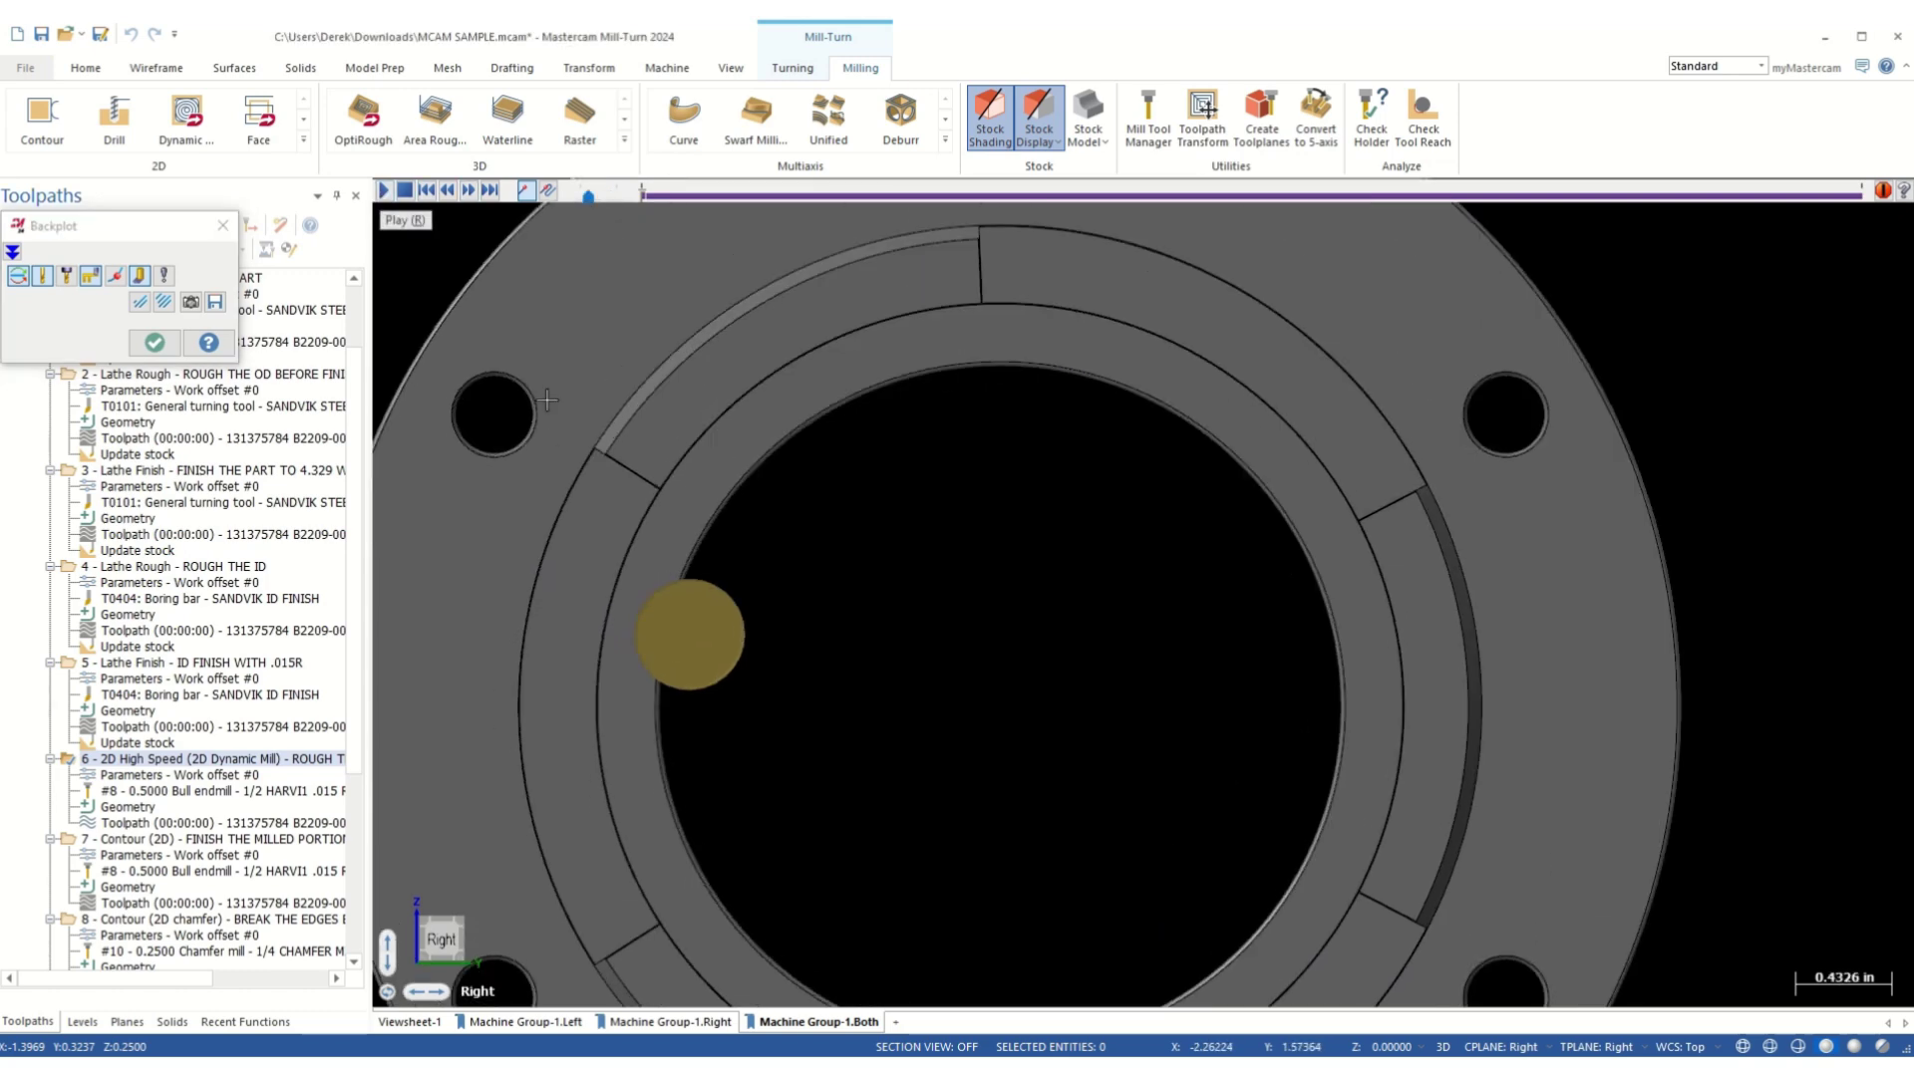
middle_click_drag(677, 558, 695, 575)
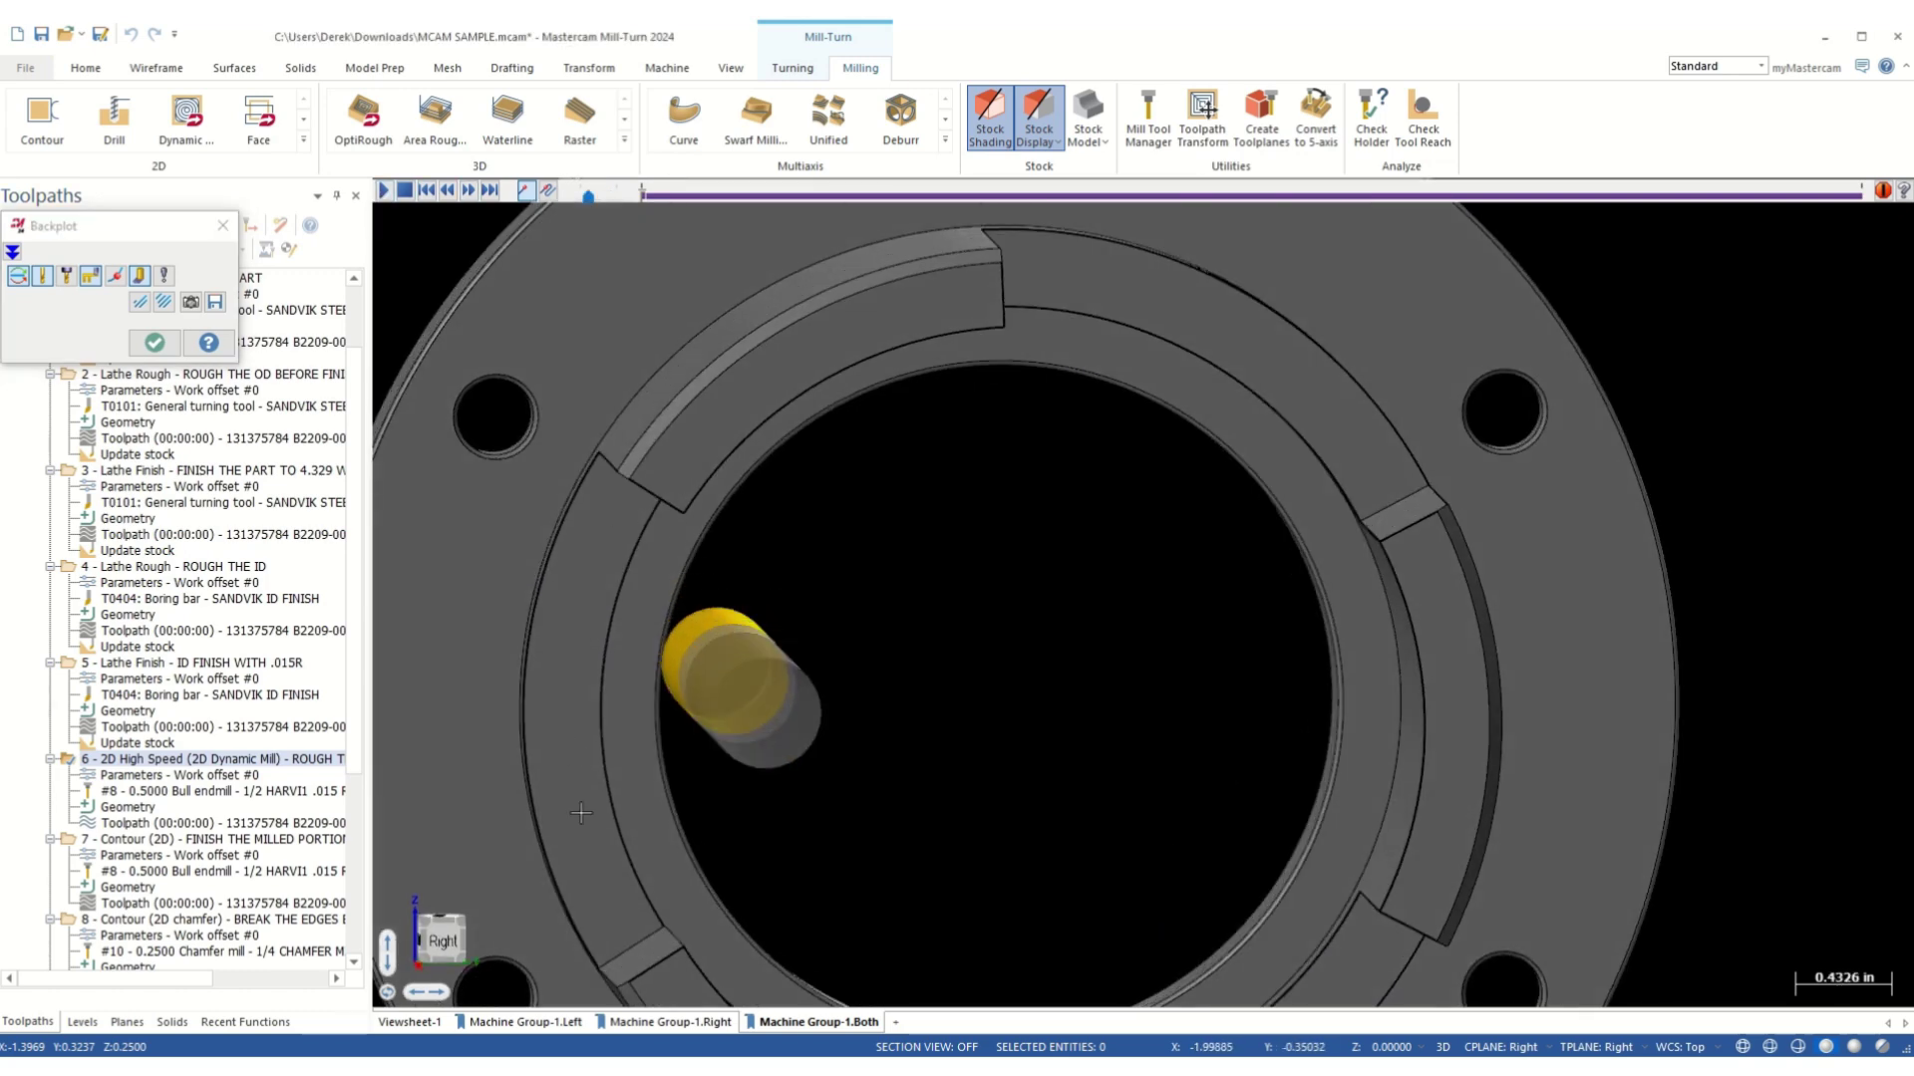
right_click(630, 551)
left_click(677, 710)
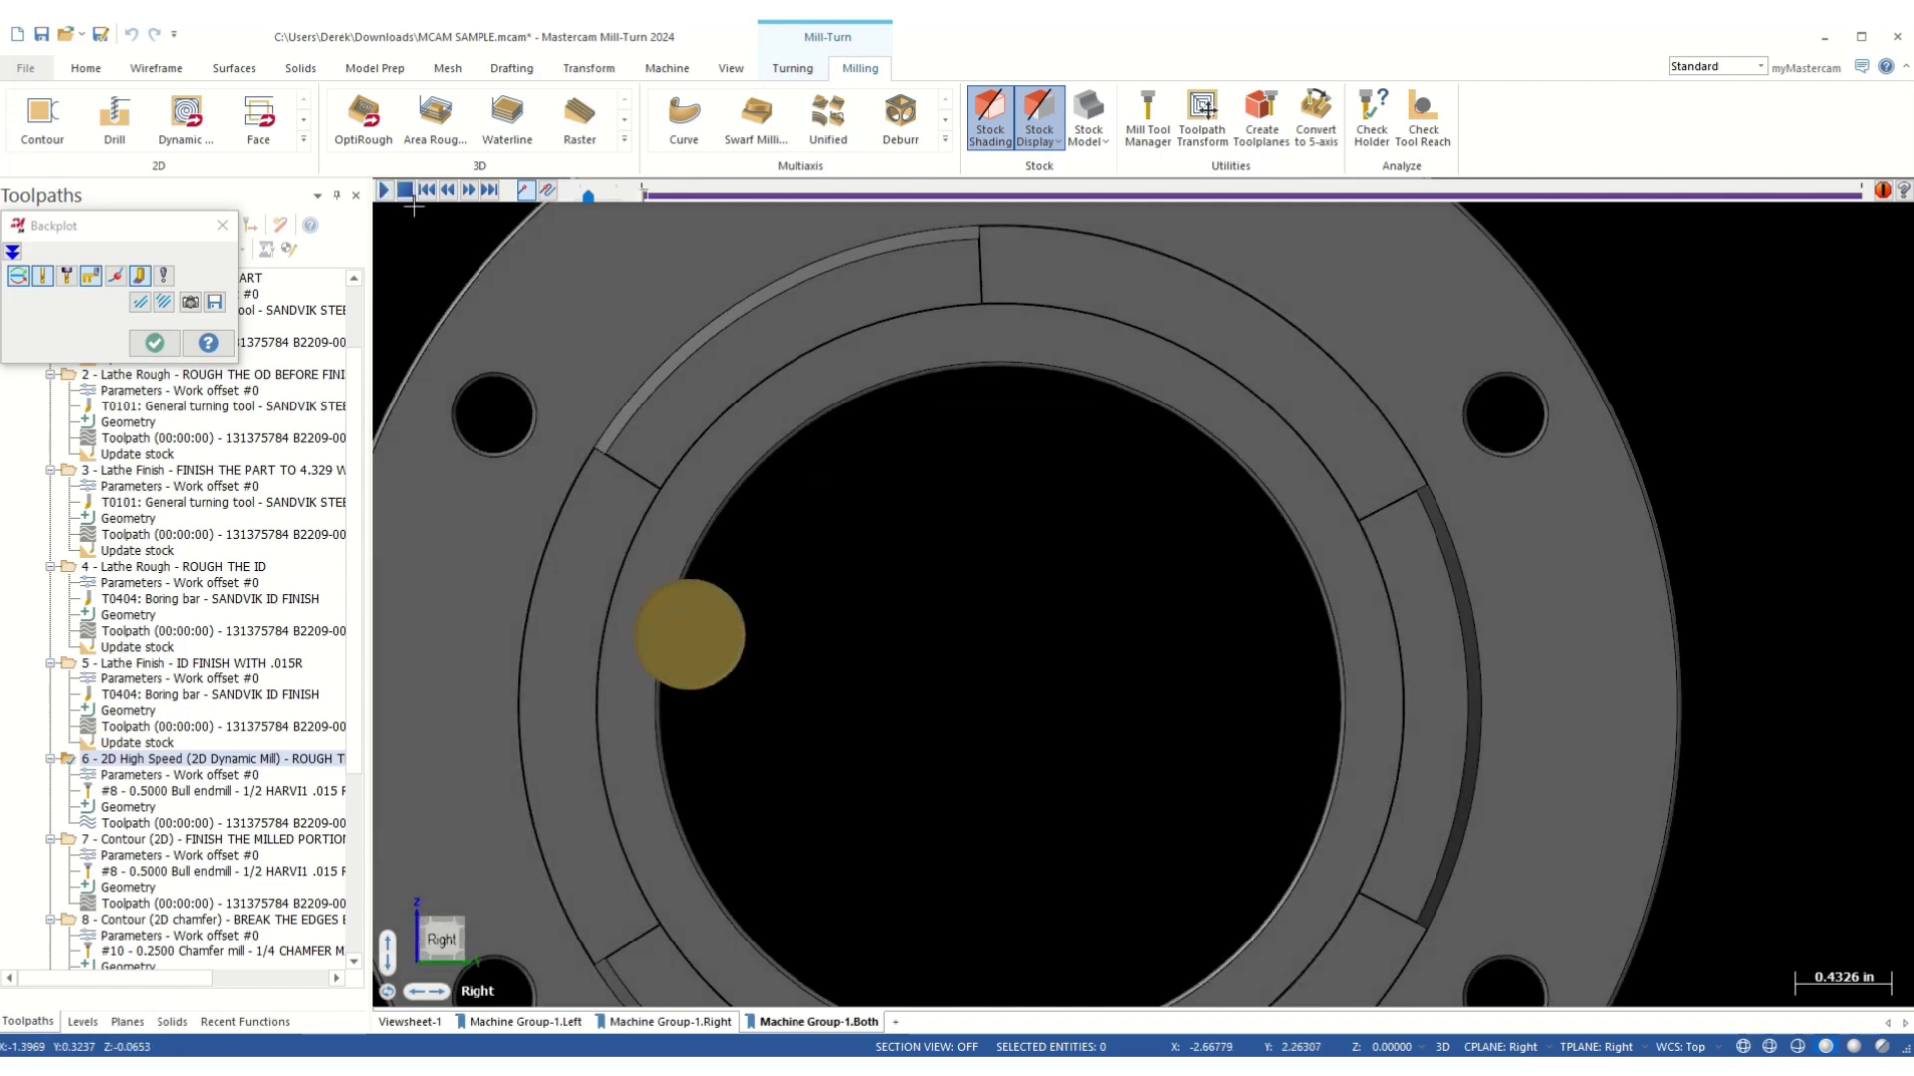
key("r")
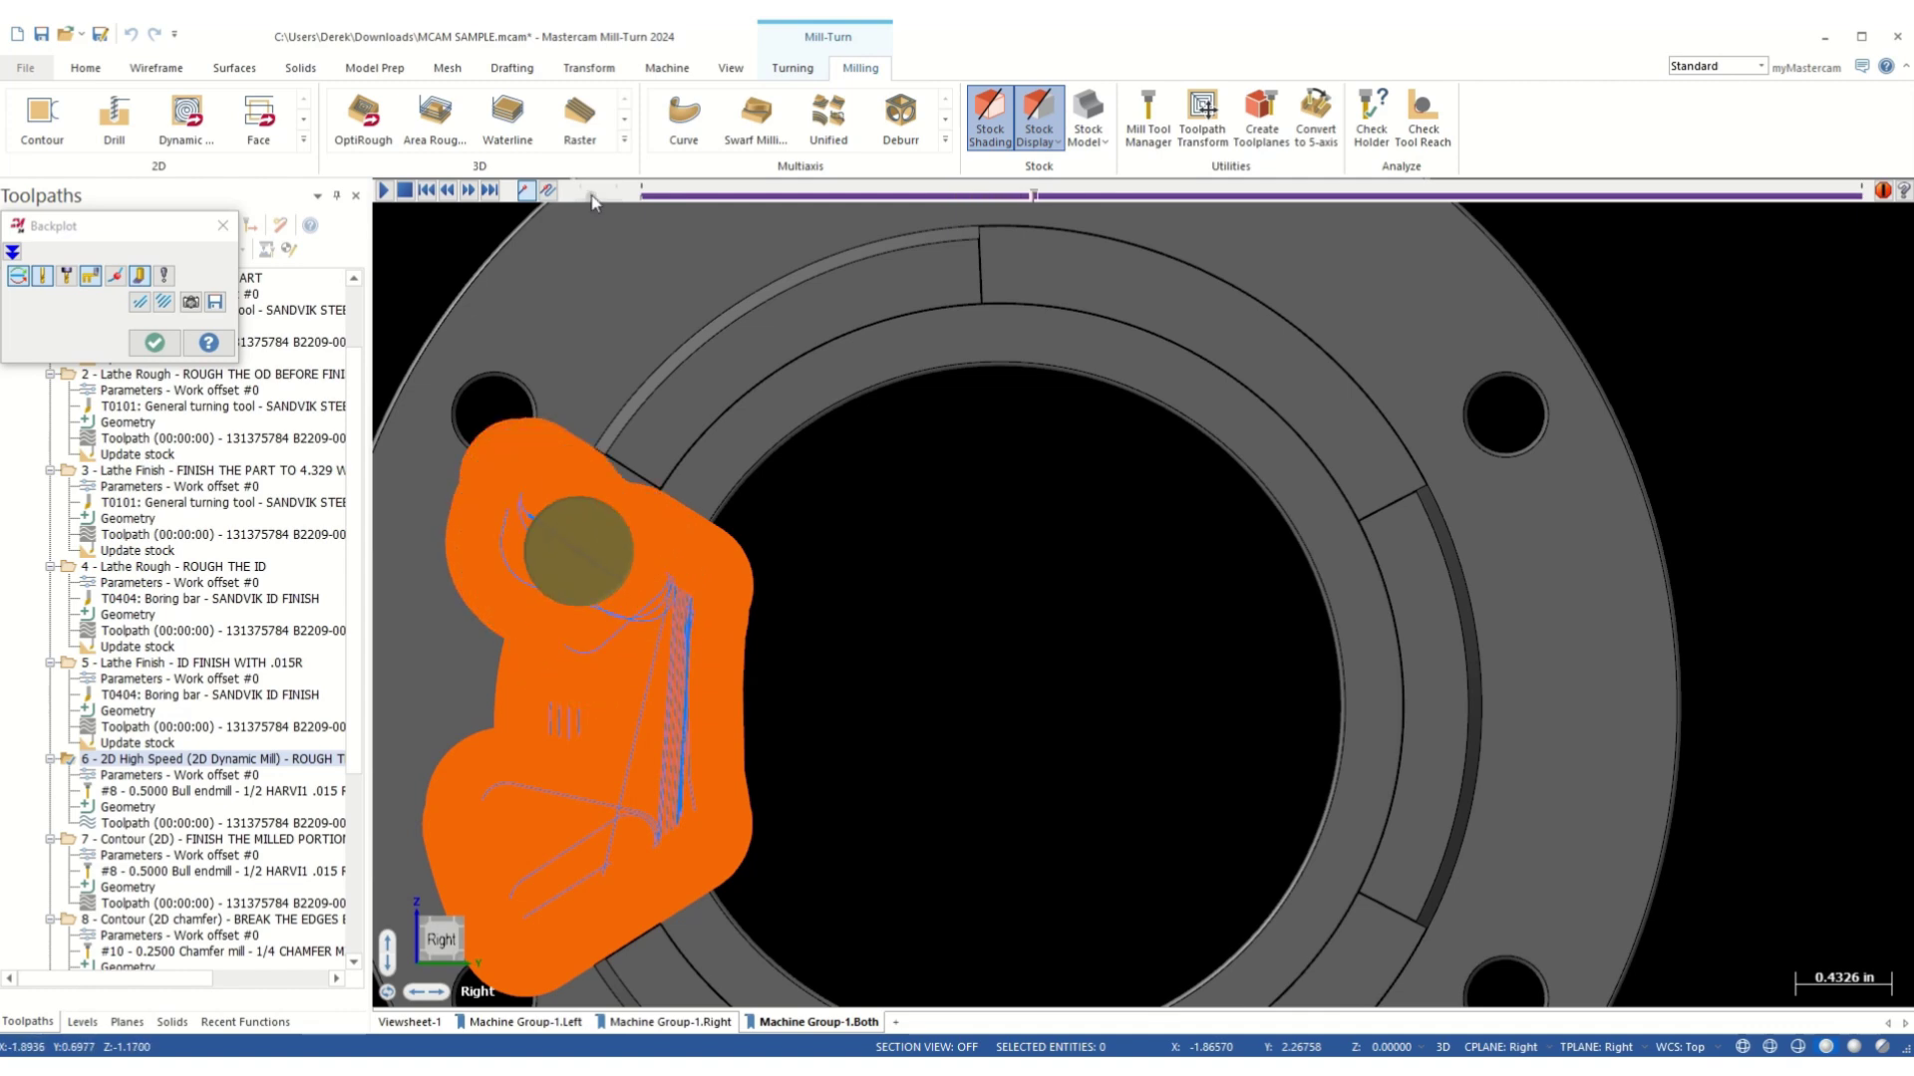
middle_click_drag(944, 282, 750, 482)
scroll(795, 701, "up", 2)
right_click(799, 637)
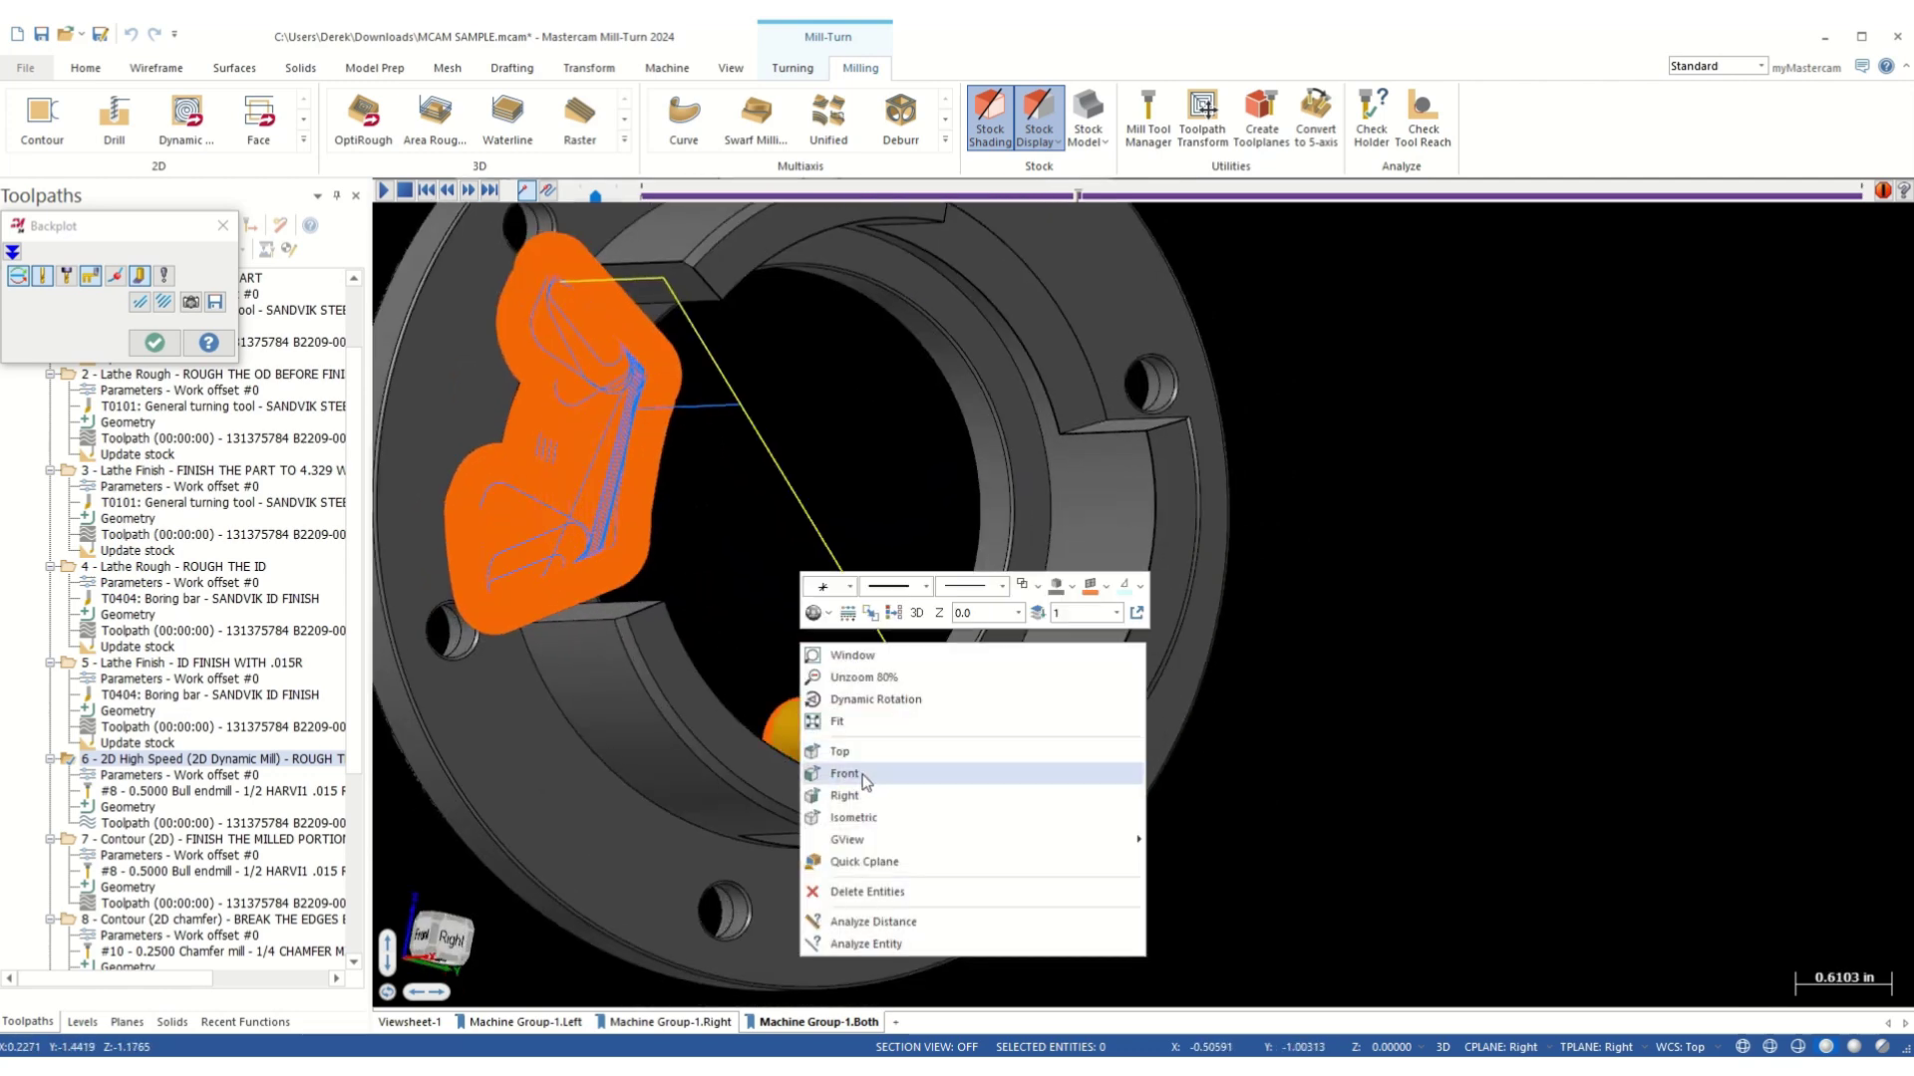
left_click(865, 787)
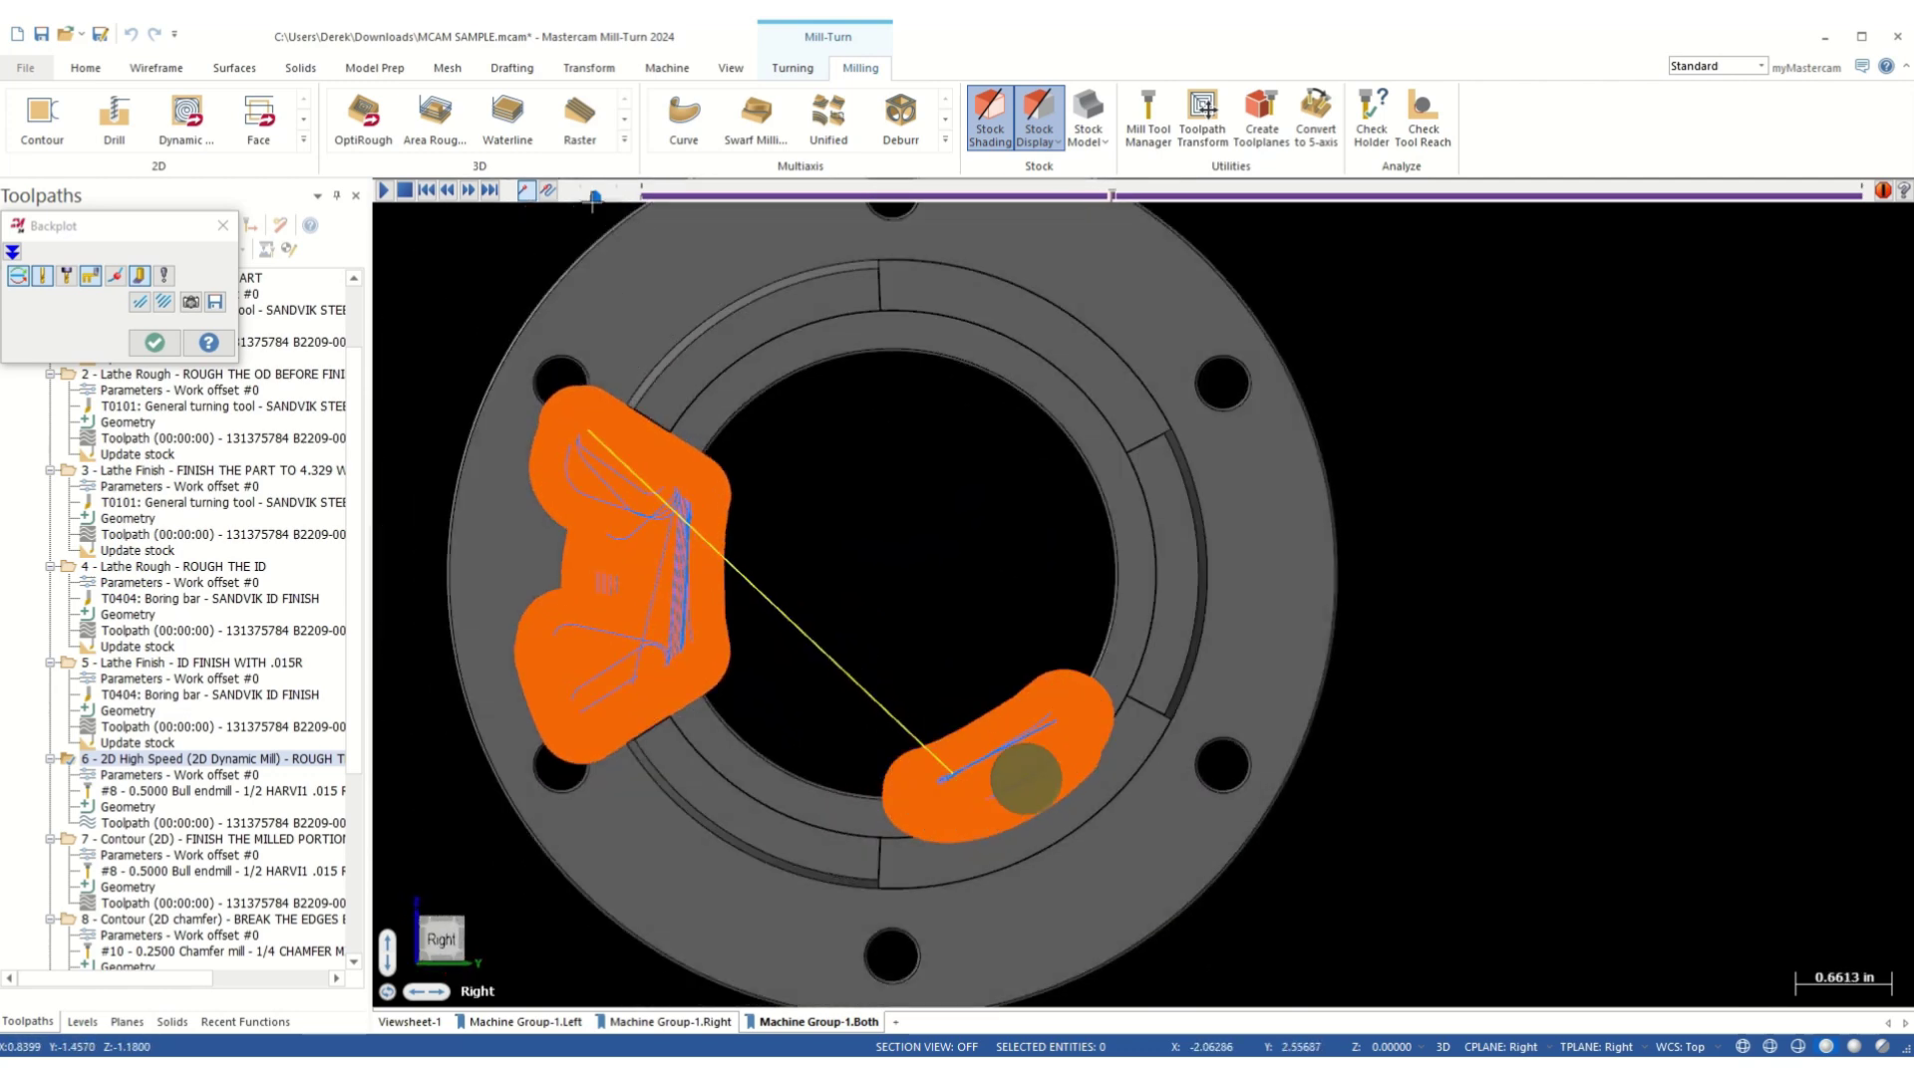
left_click_drag(593, 200, 599, 204)
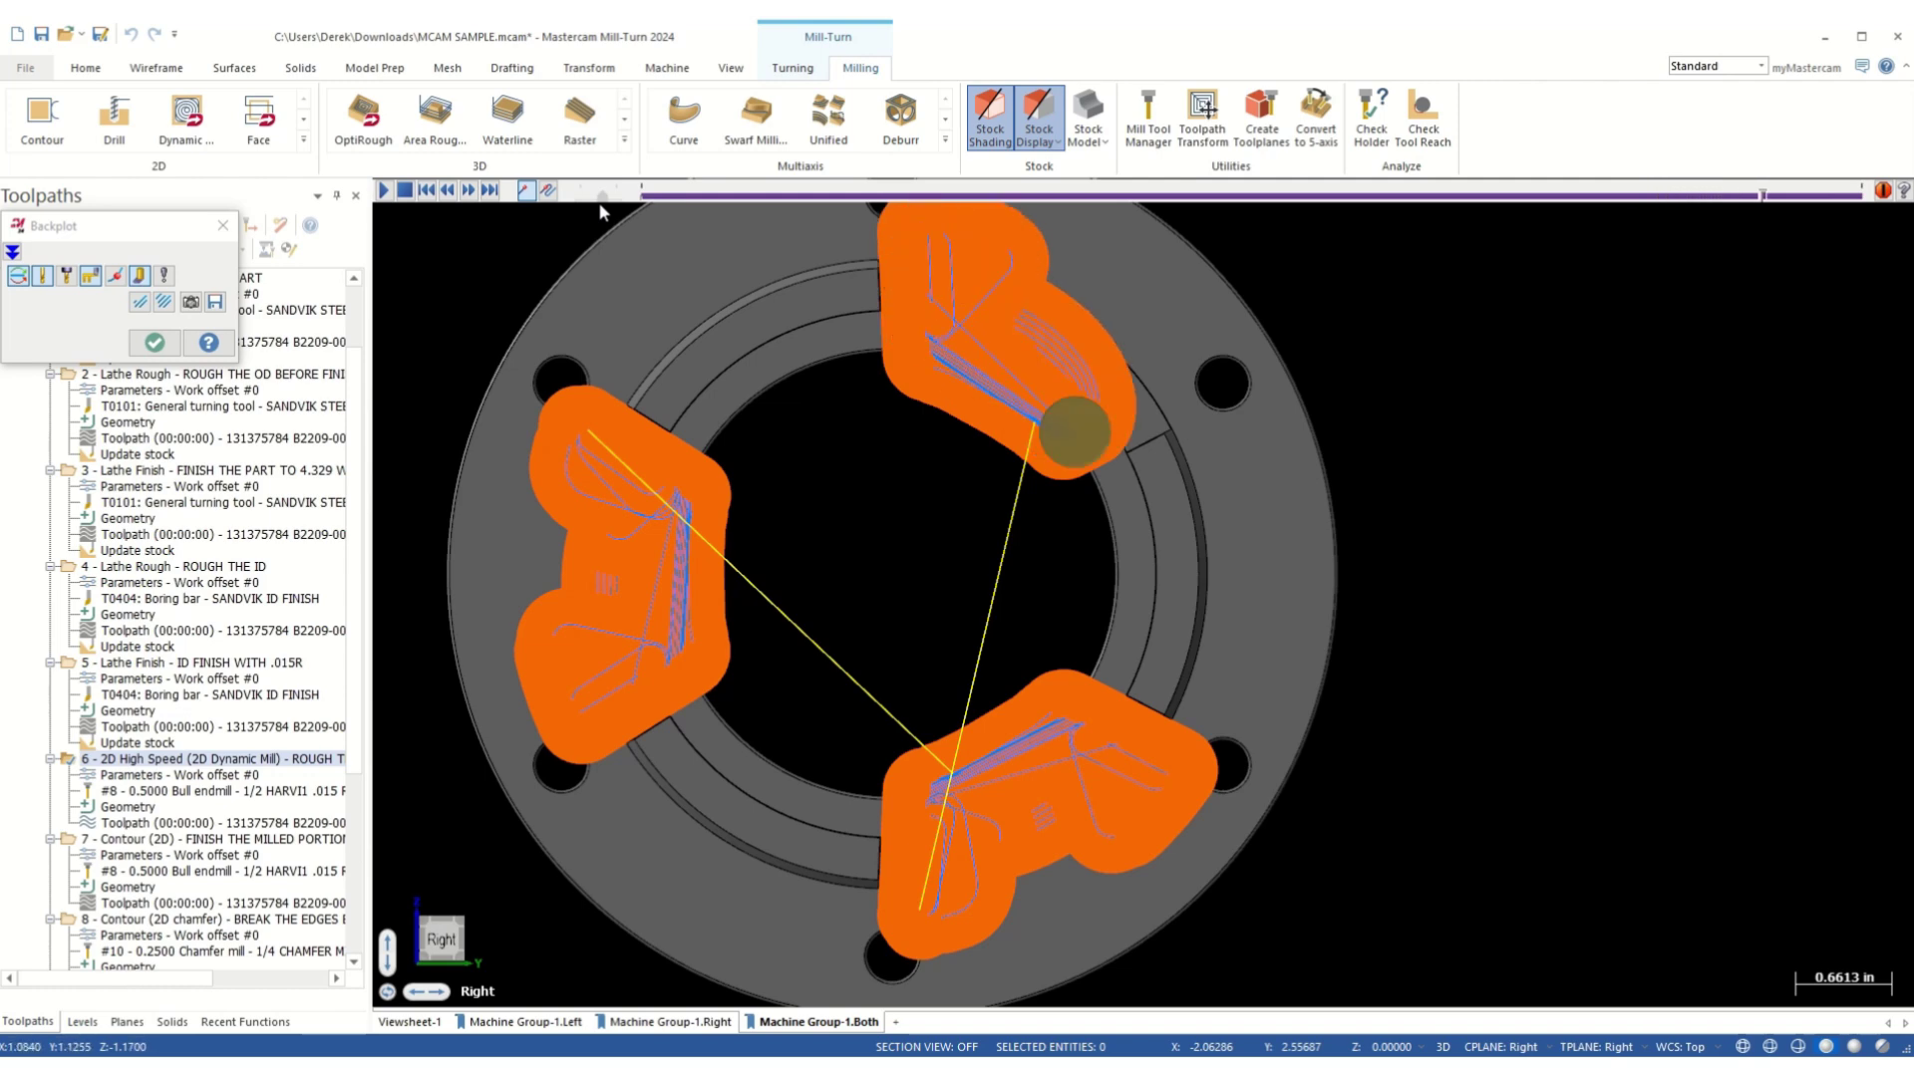
- Close the backplot, select Contour (2D) operation 7, and make level 7 visible
left_click(222, 225)
scroll(199, 797, "down", 2)
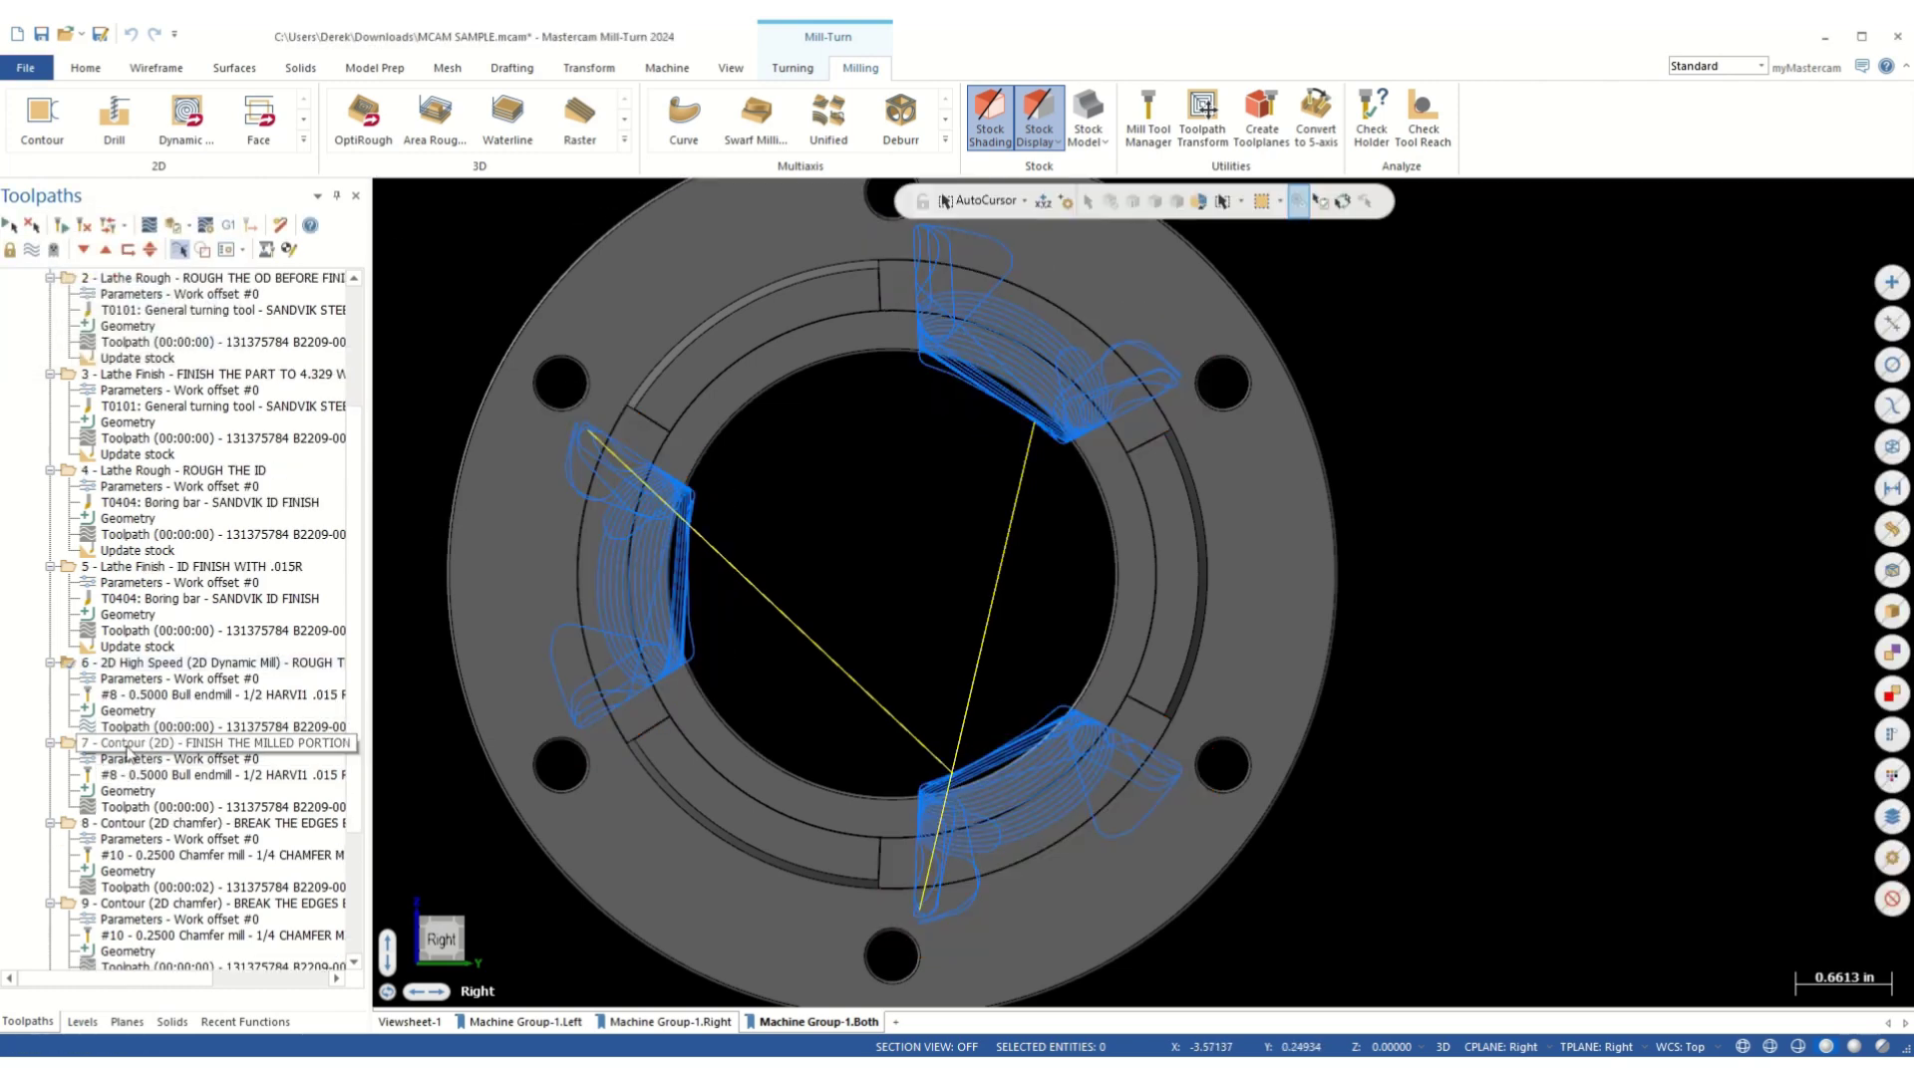
left_click(199, 742)
left_click(83, 1021)
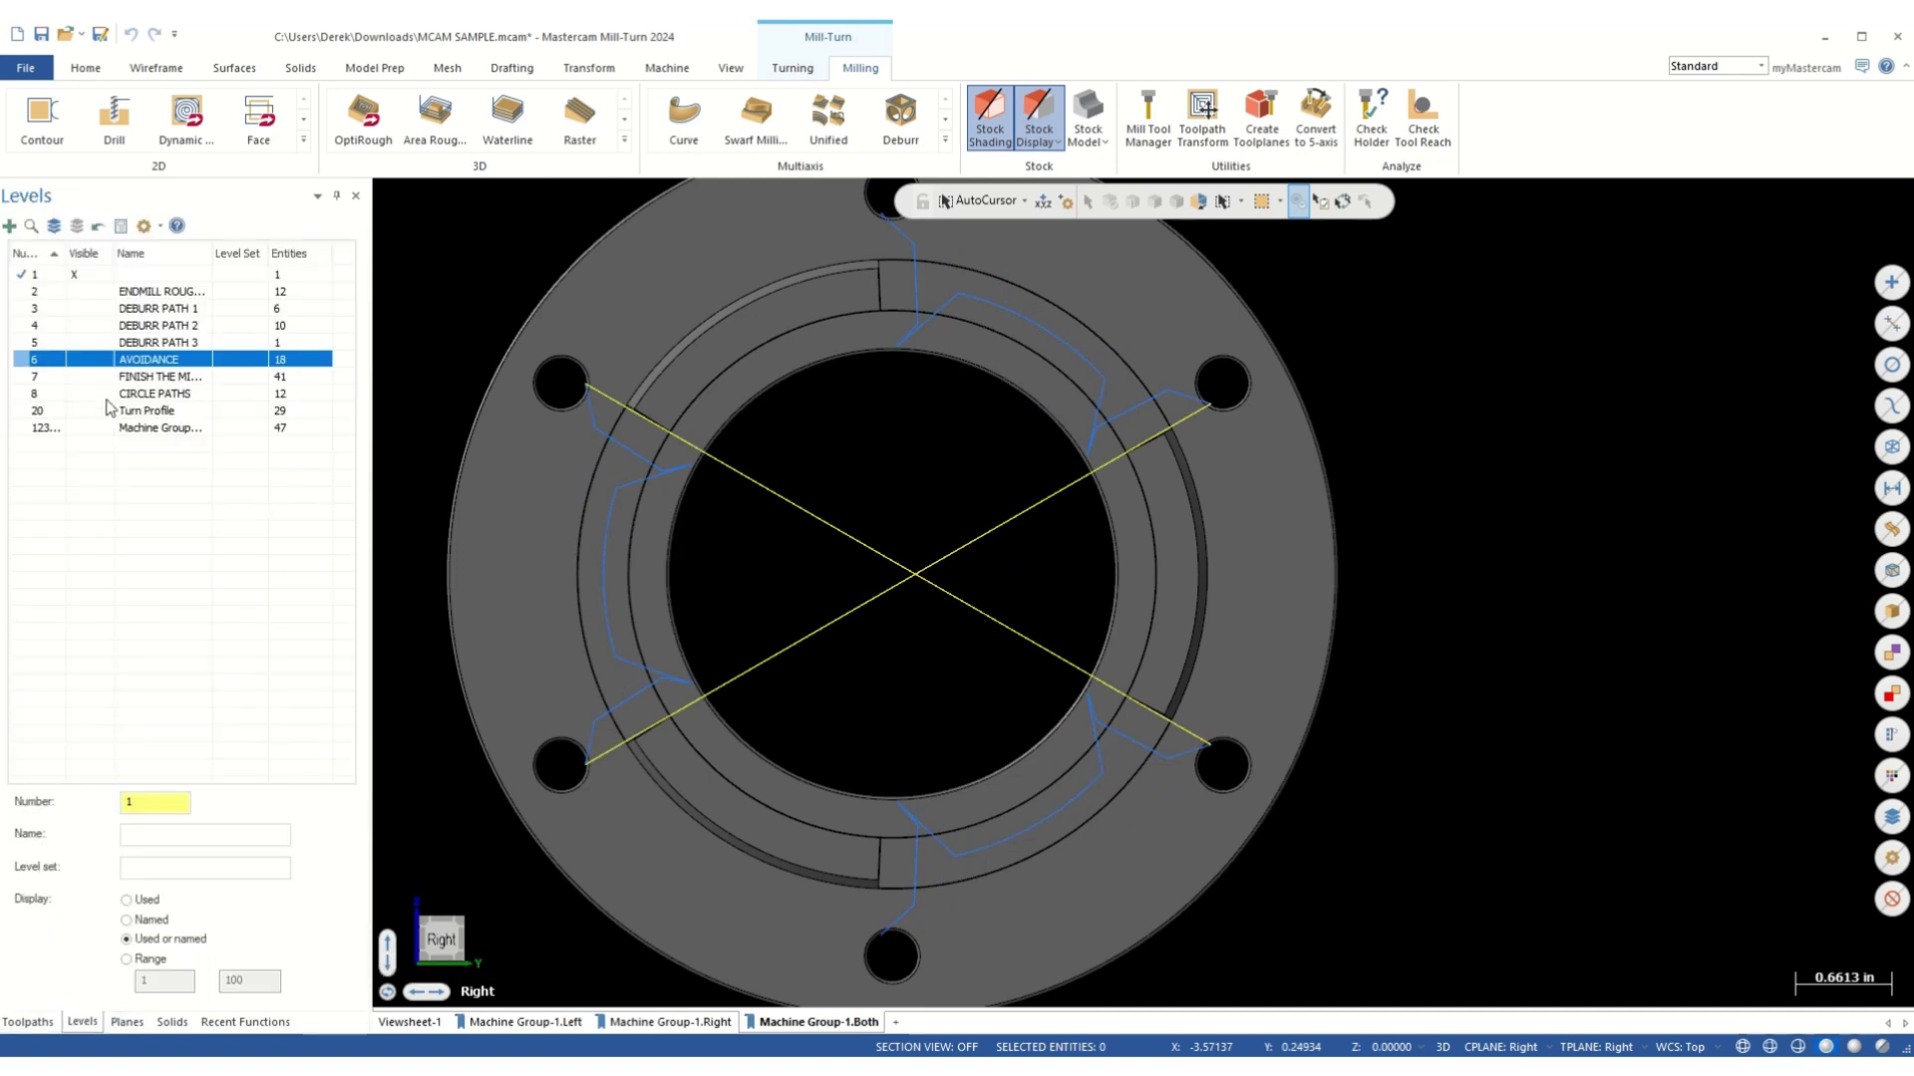
left_click(87, 375)
- Inspect the finishing geometry in 3D with 3D construction depth, then return to the Right view
scroll(611, 911, "down", 2)
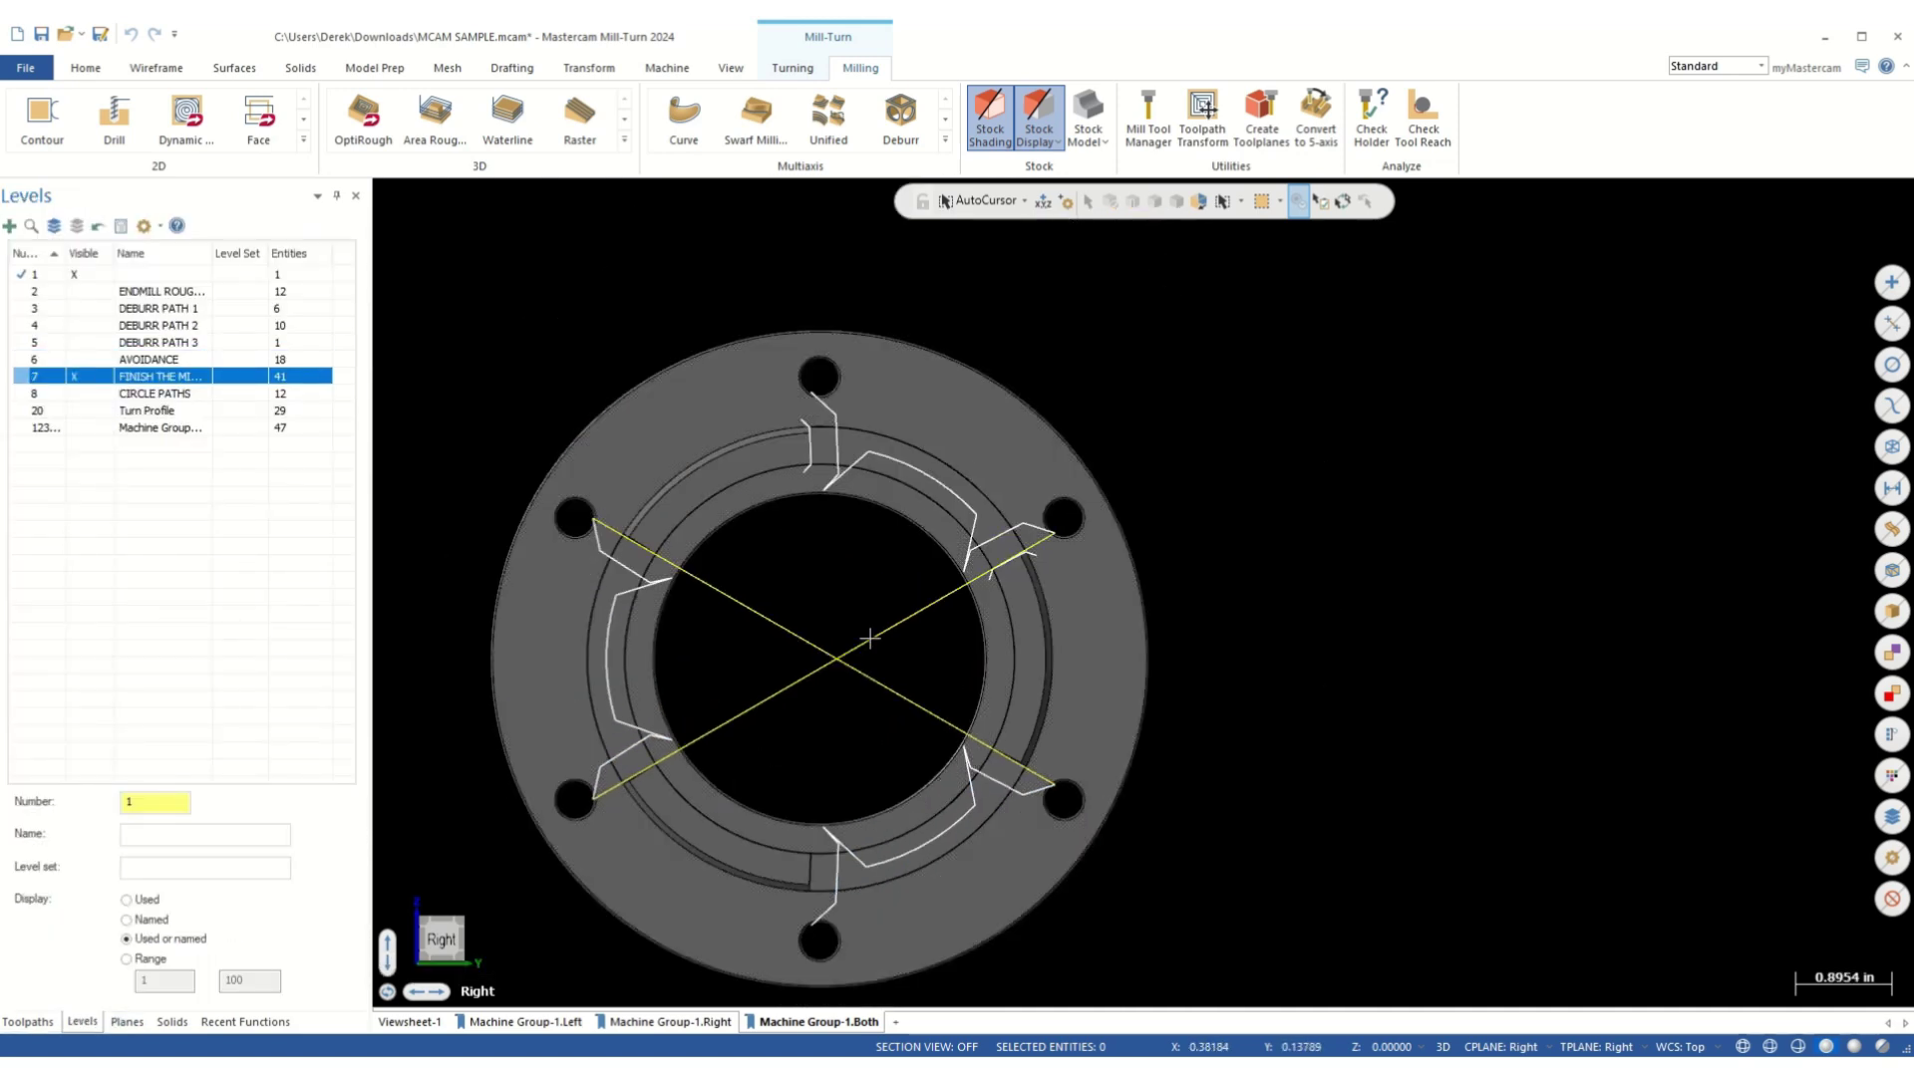
scroll(708, 455, "up", 4)
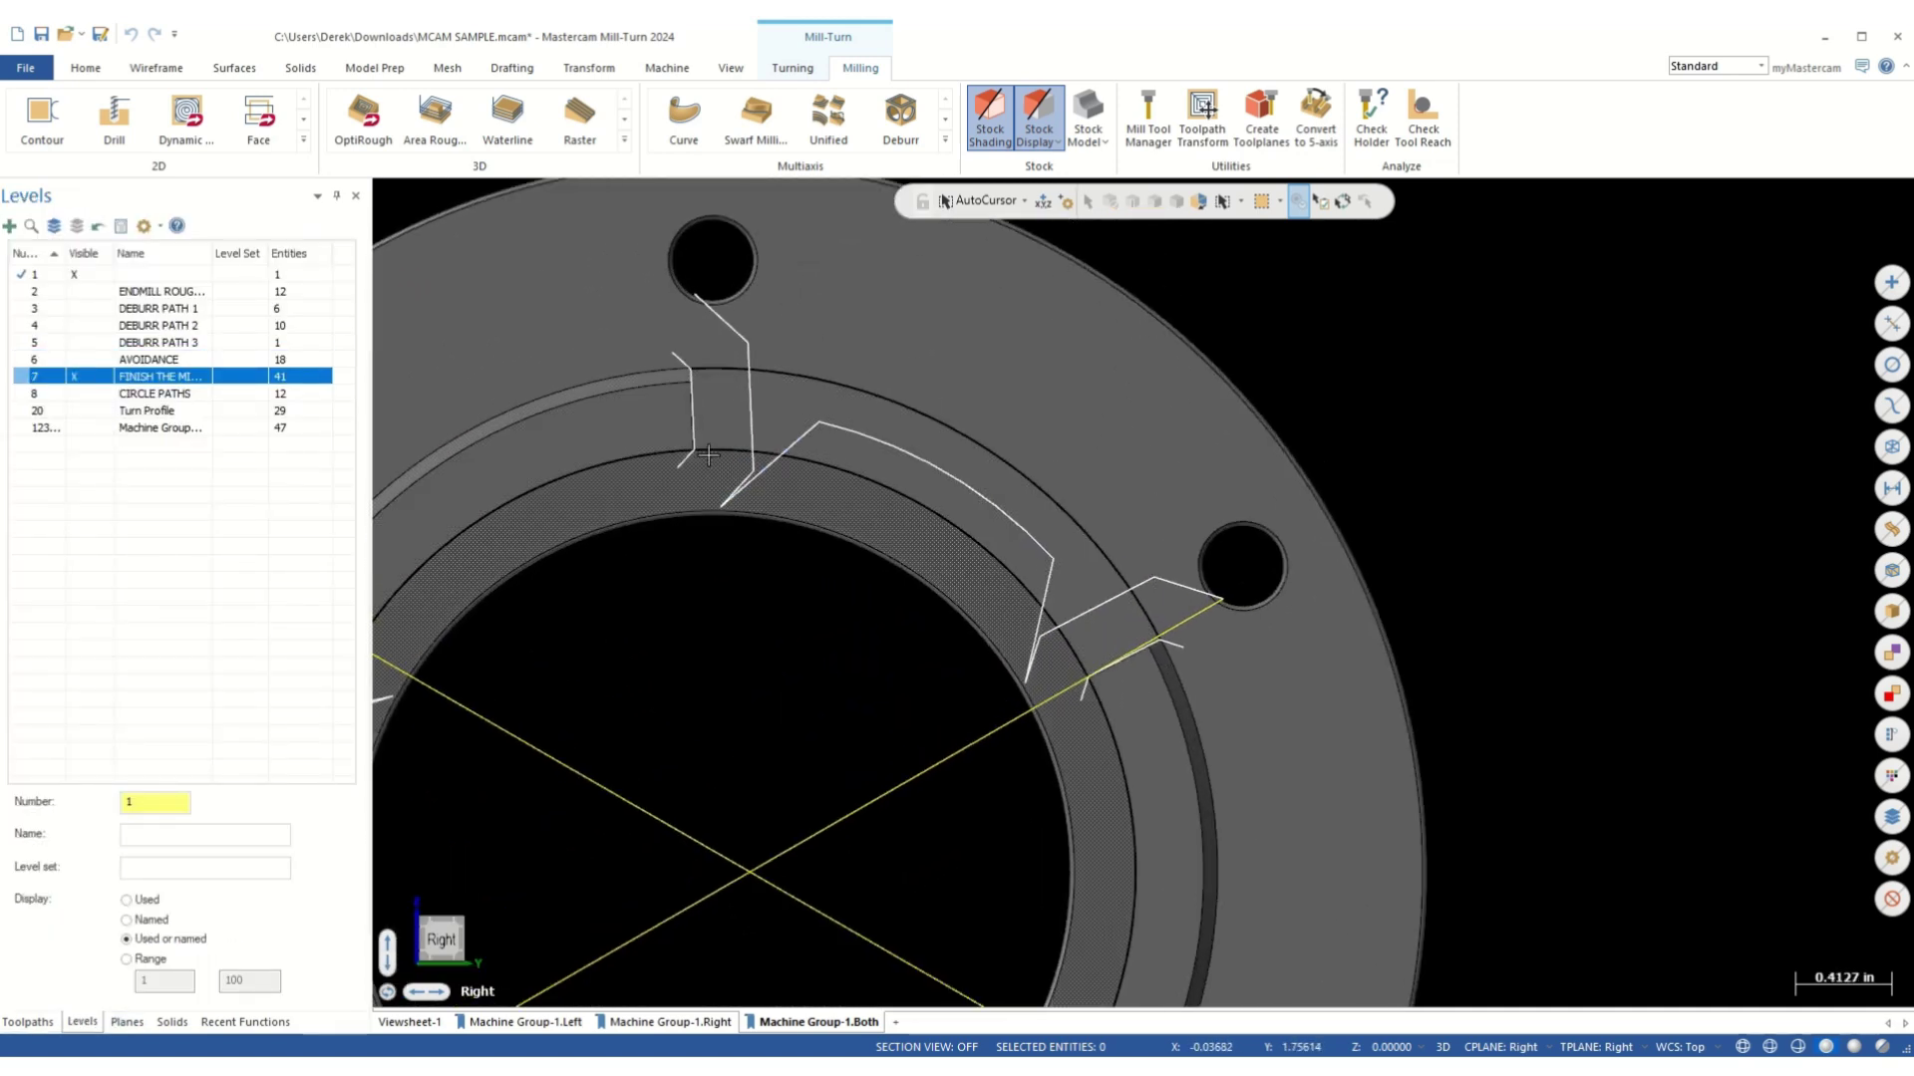
scroll(709, 456, "up", 3)
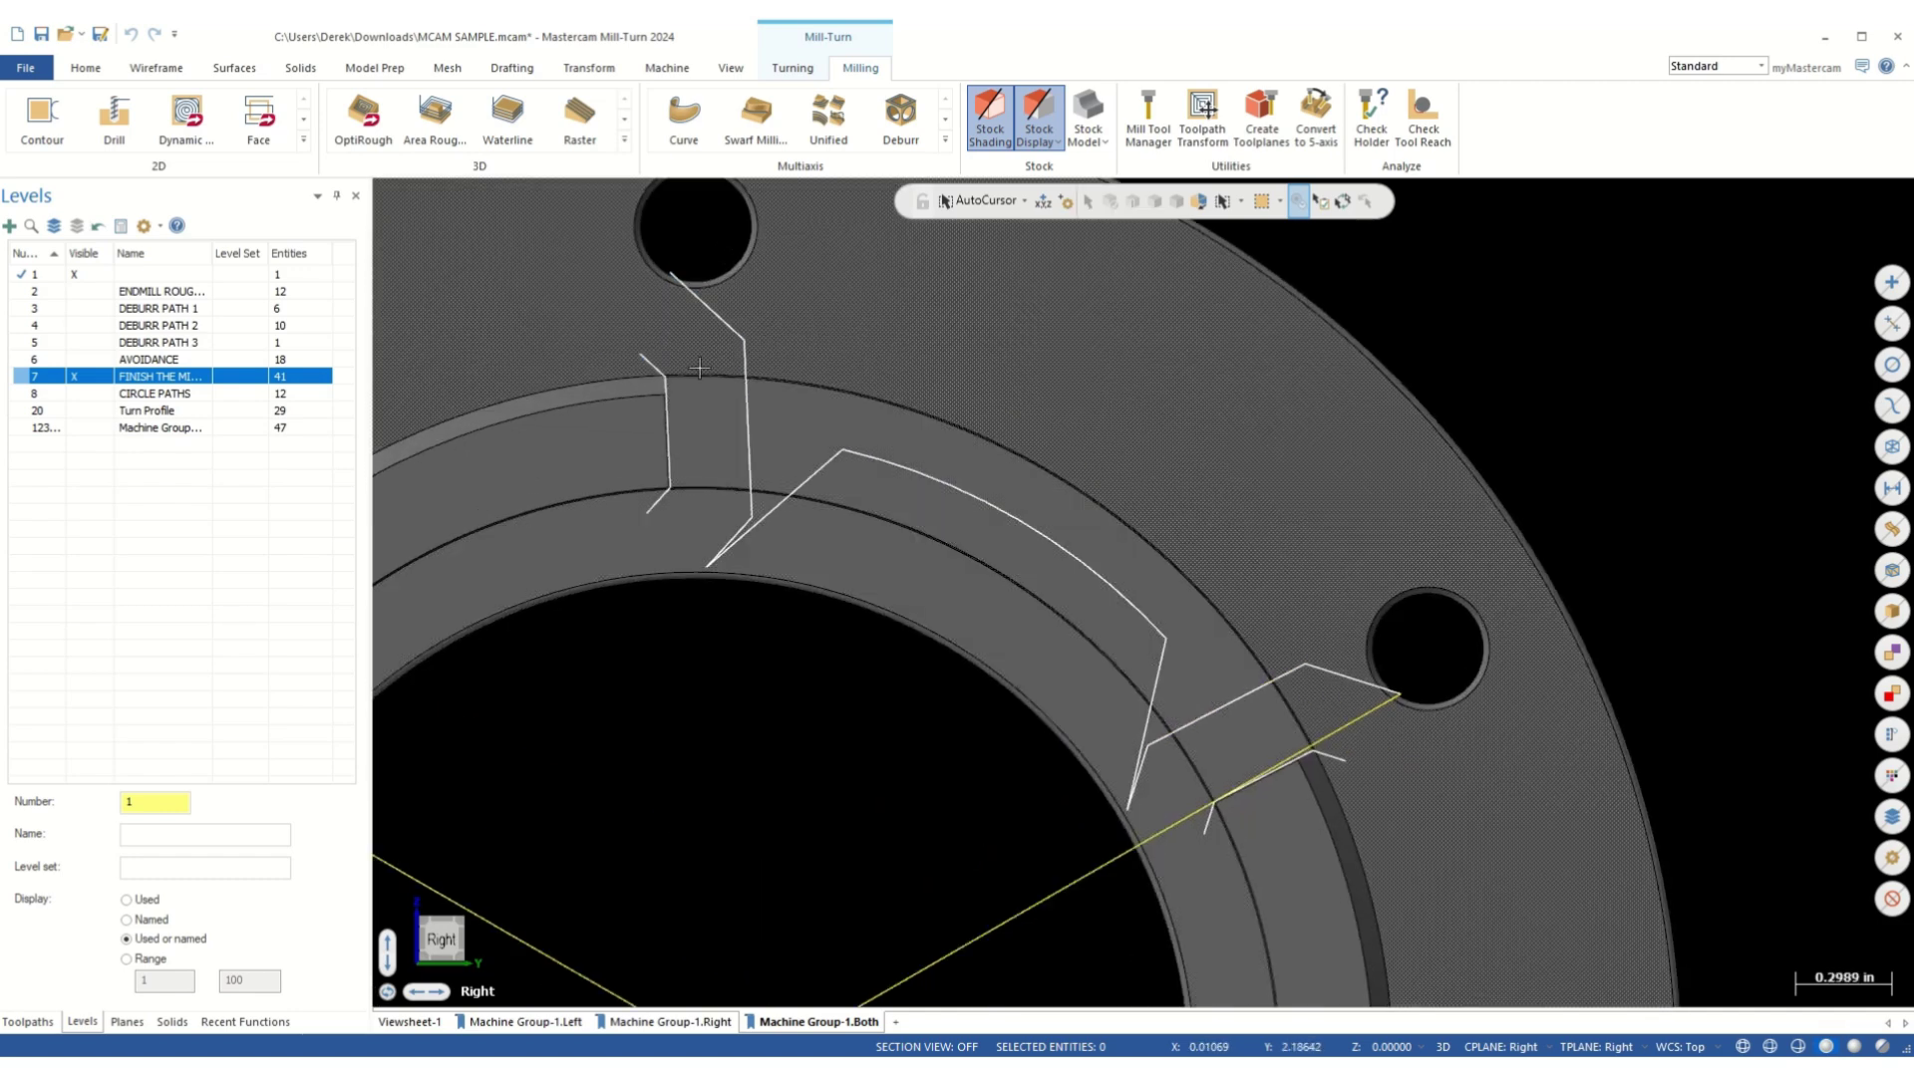
scroll(698, 359, "down", 2)
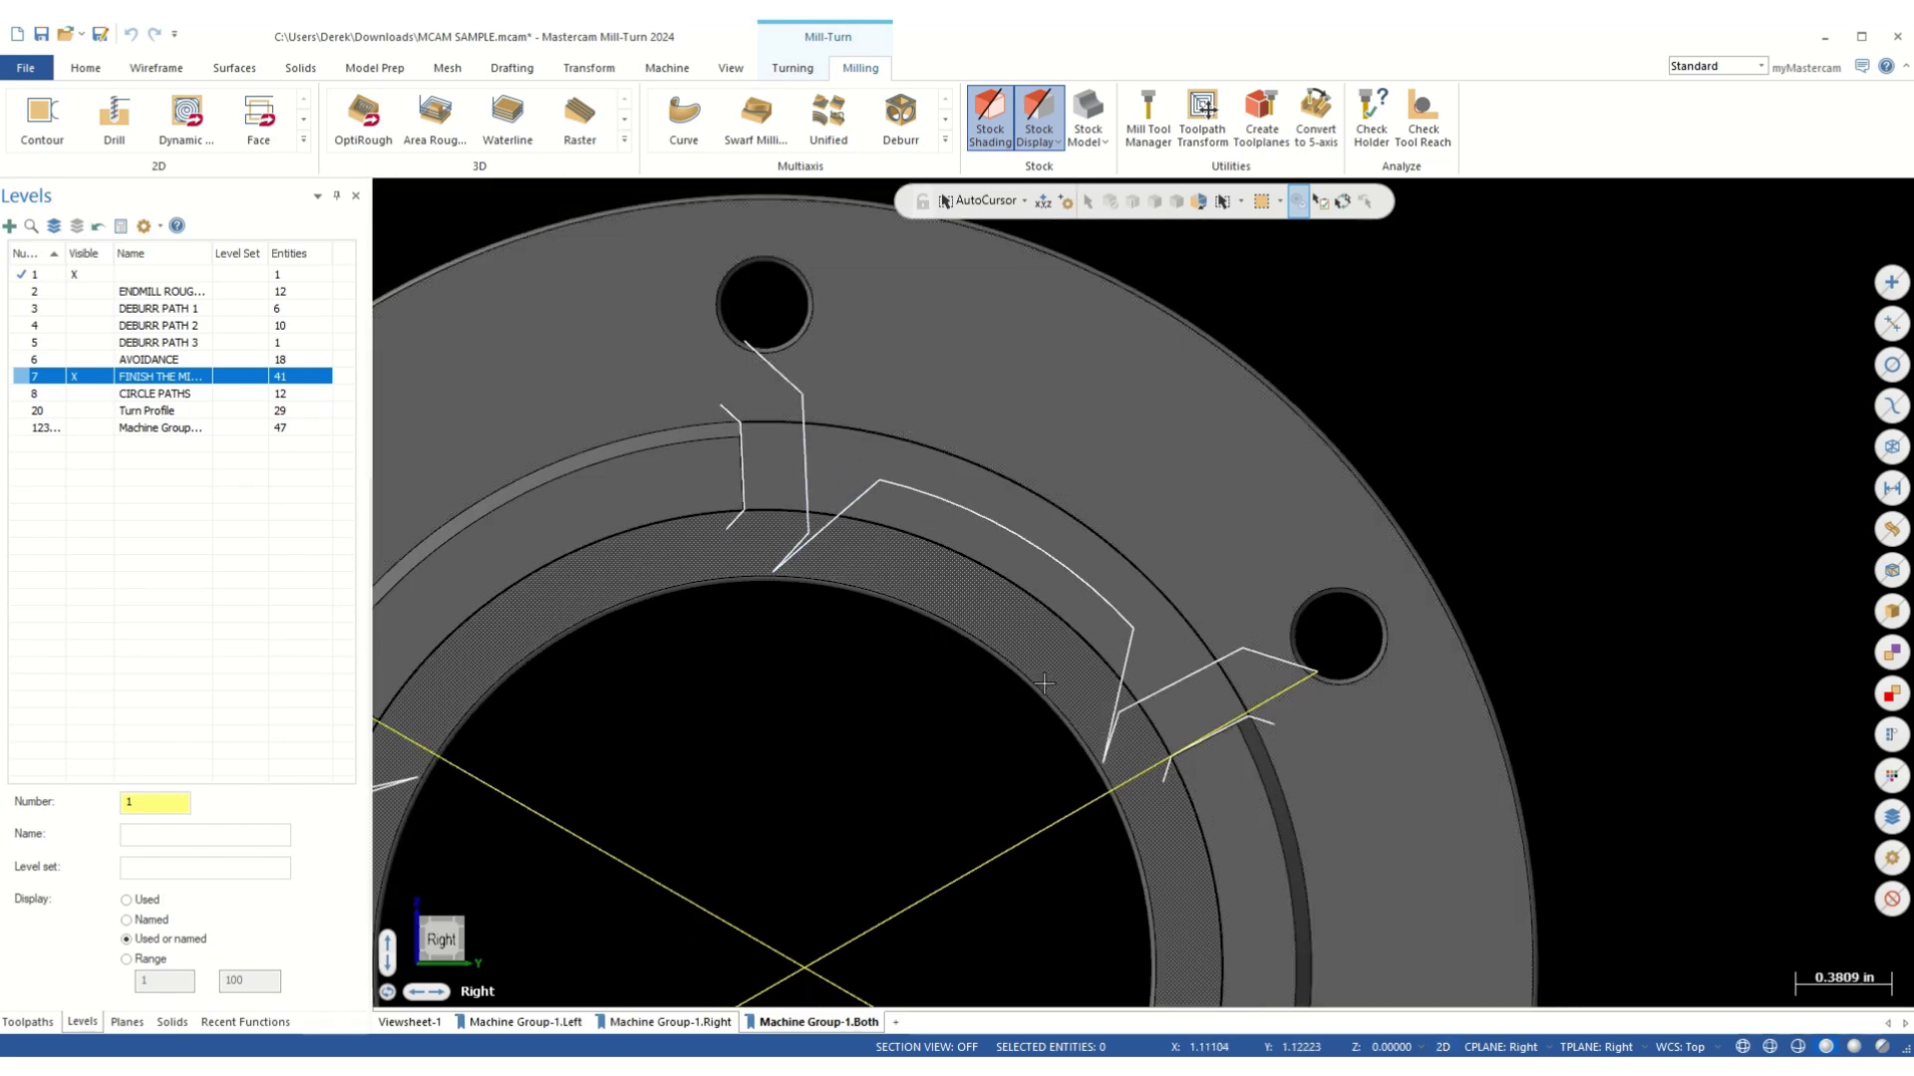
middle_click_drag(1281, 748, 1192, 727)
left_click(1442, 1046)
right_click(978, 718)
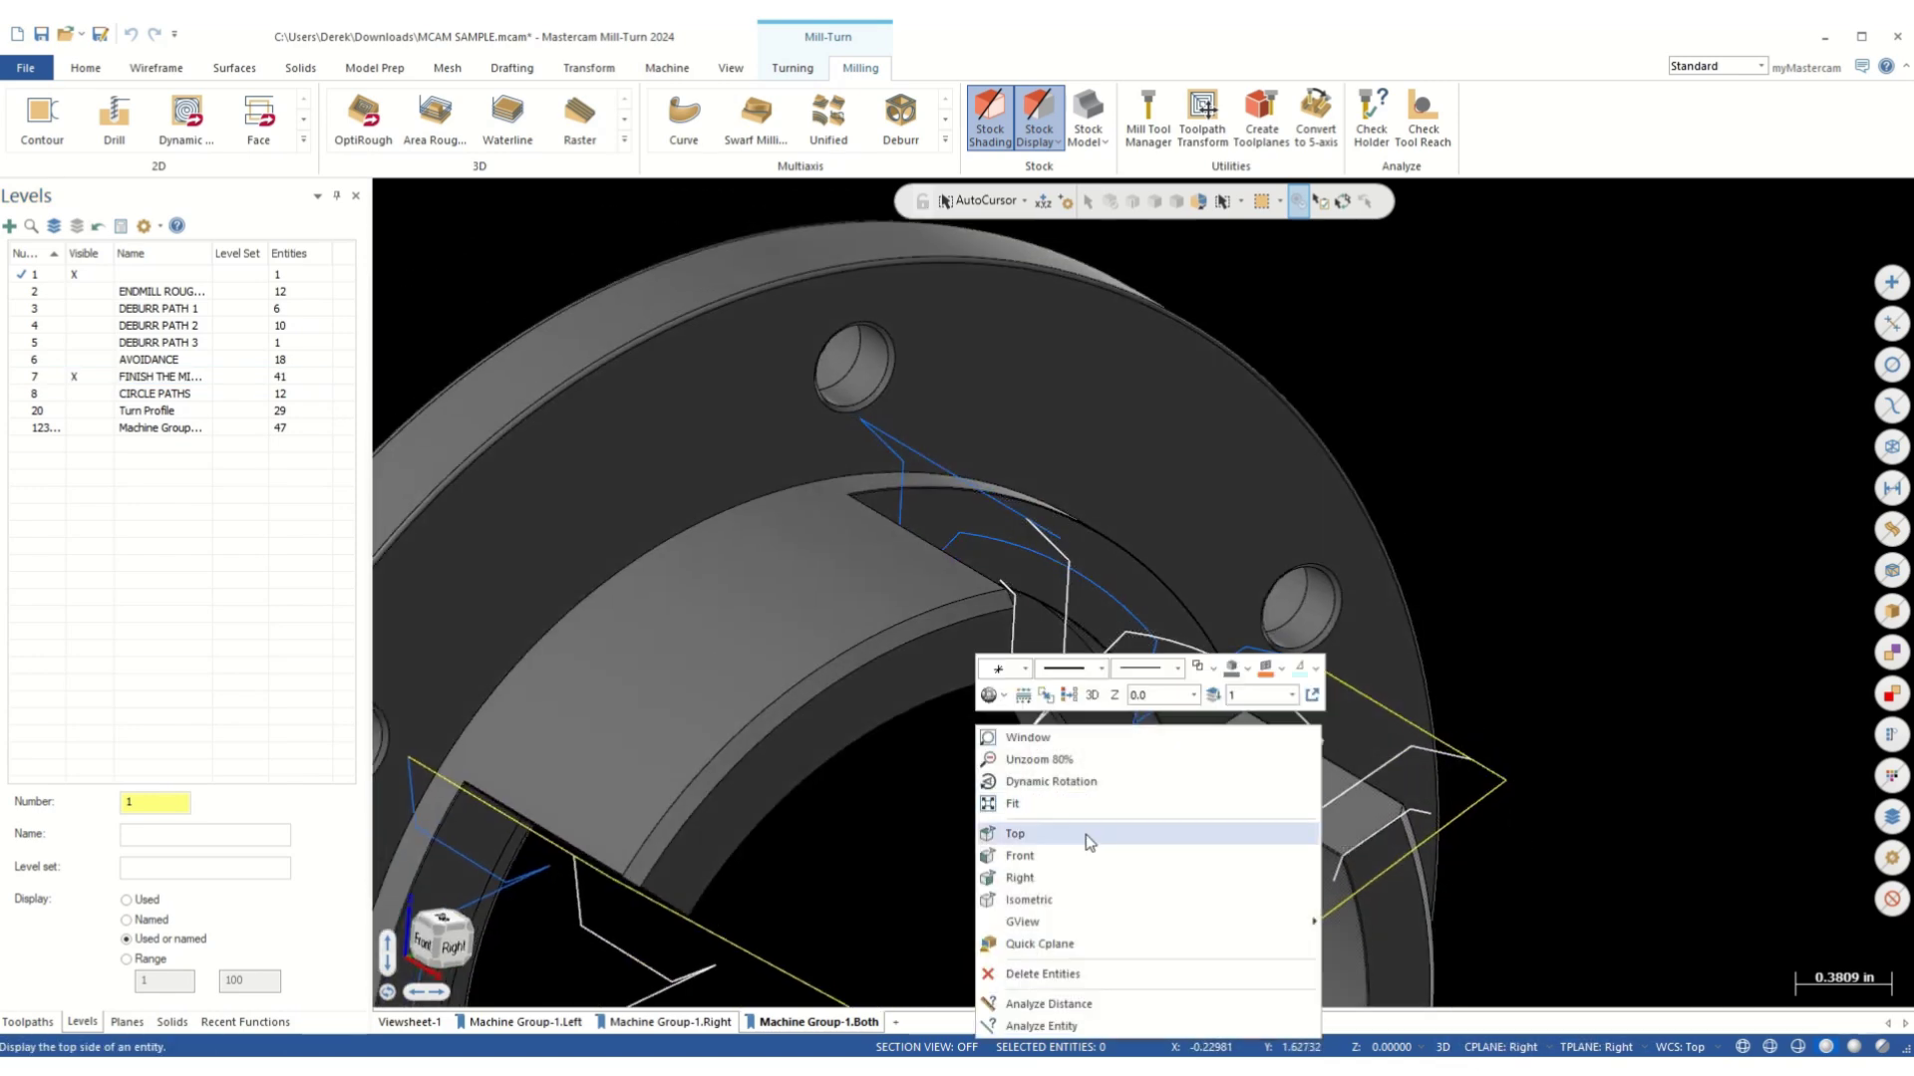
left_click(1083, 896)
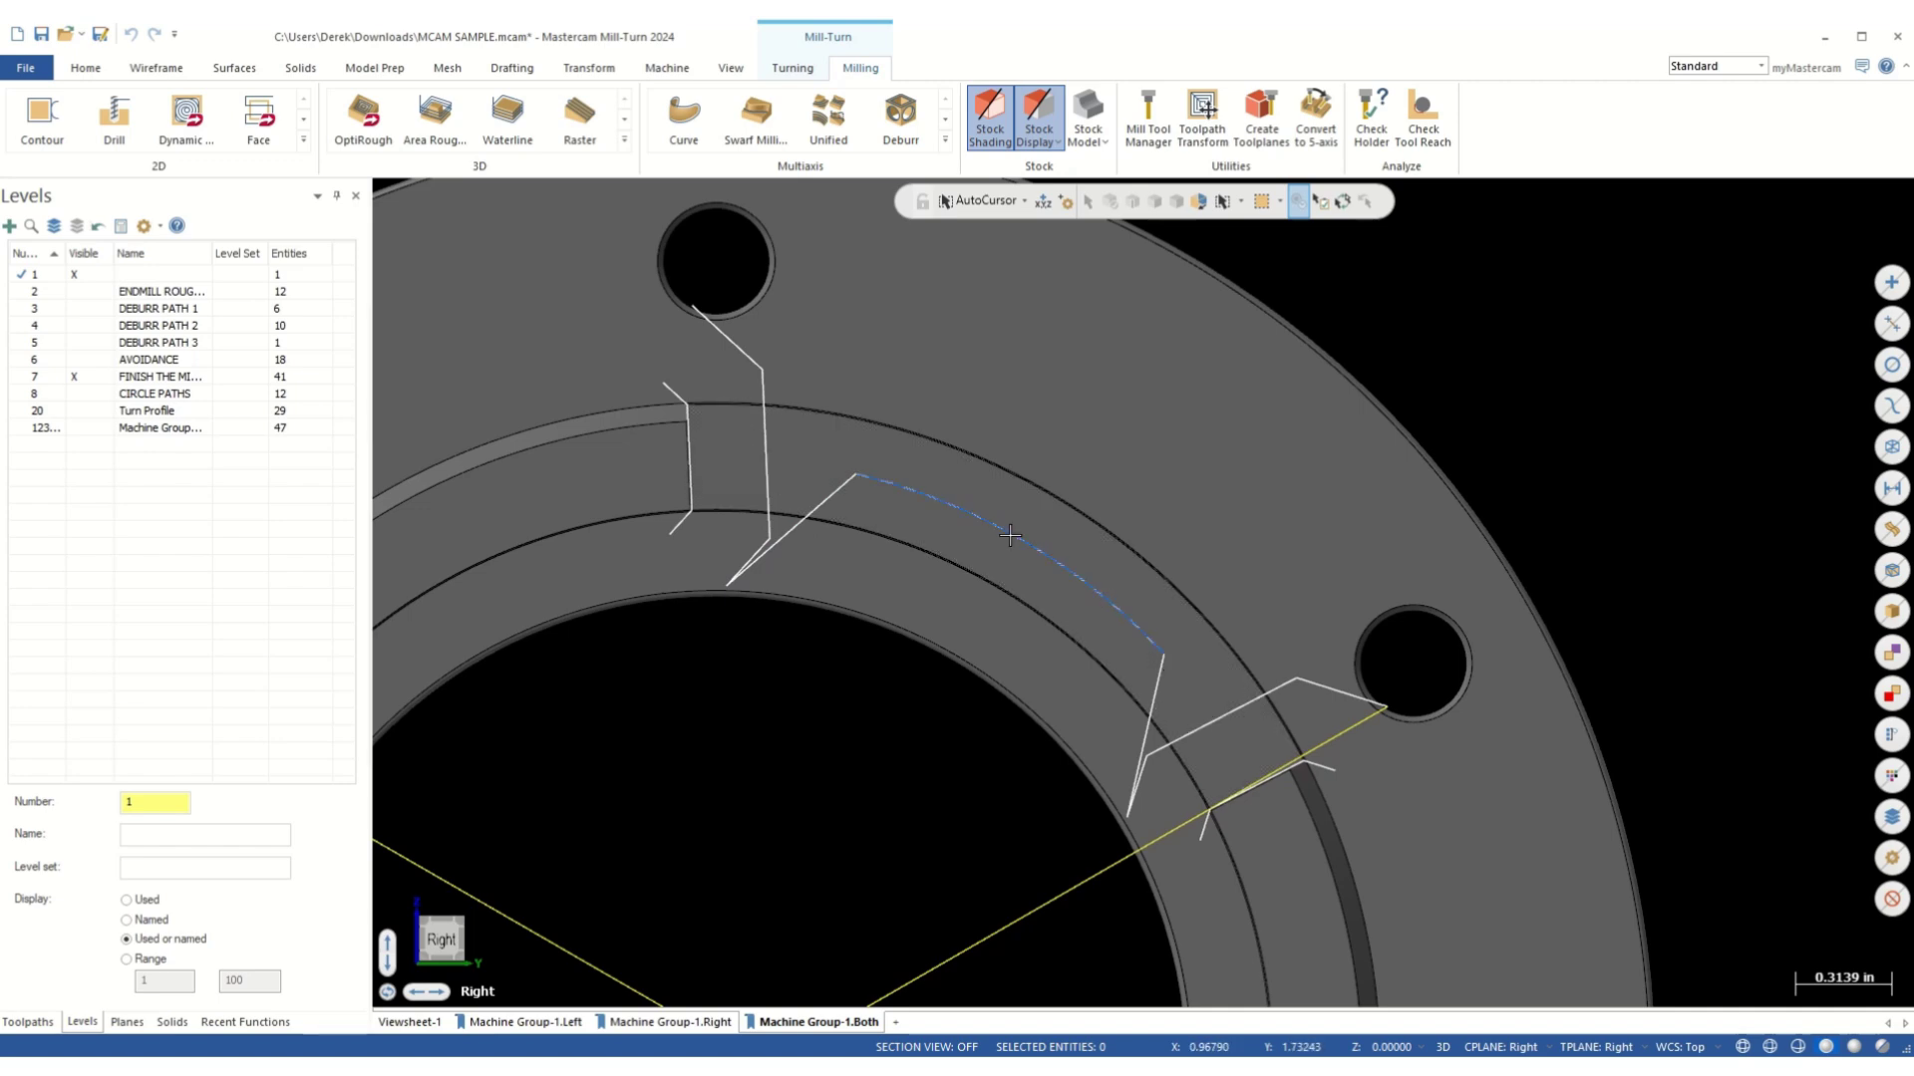
scroll(998, 534, "down", 1)
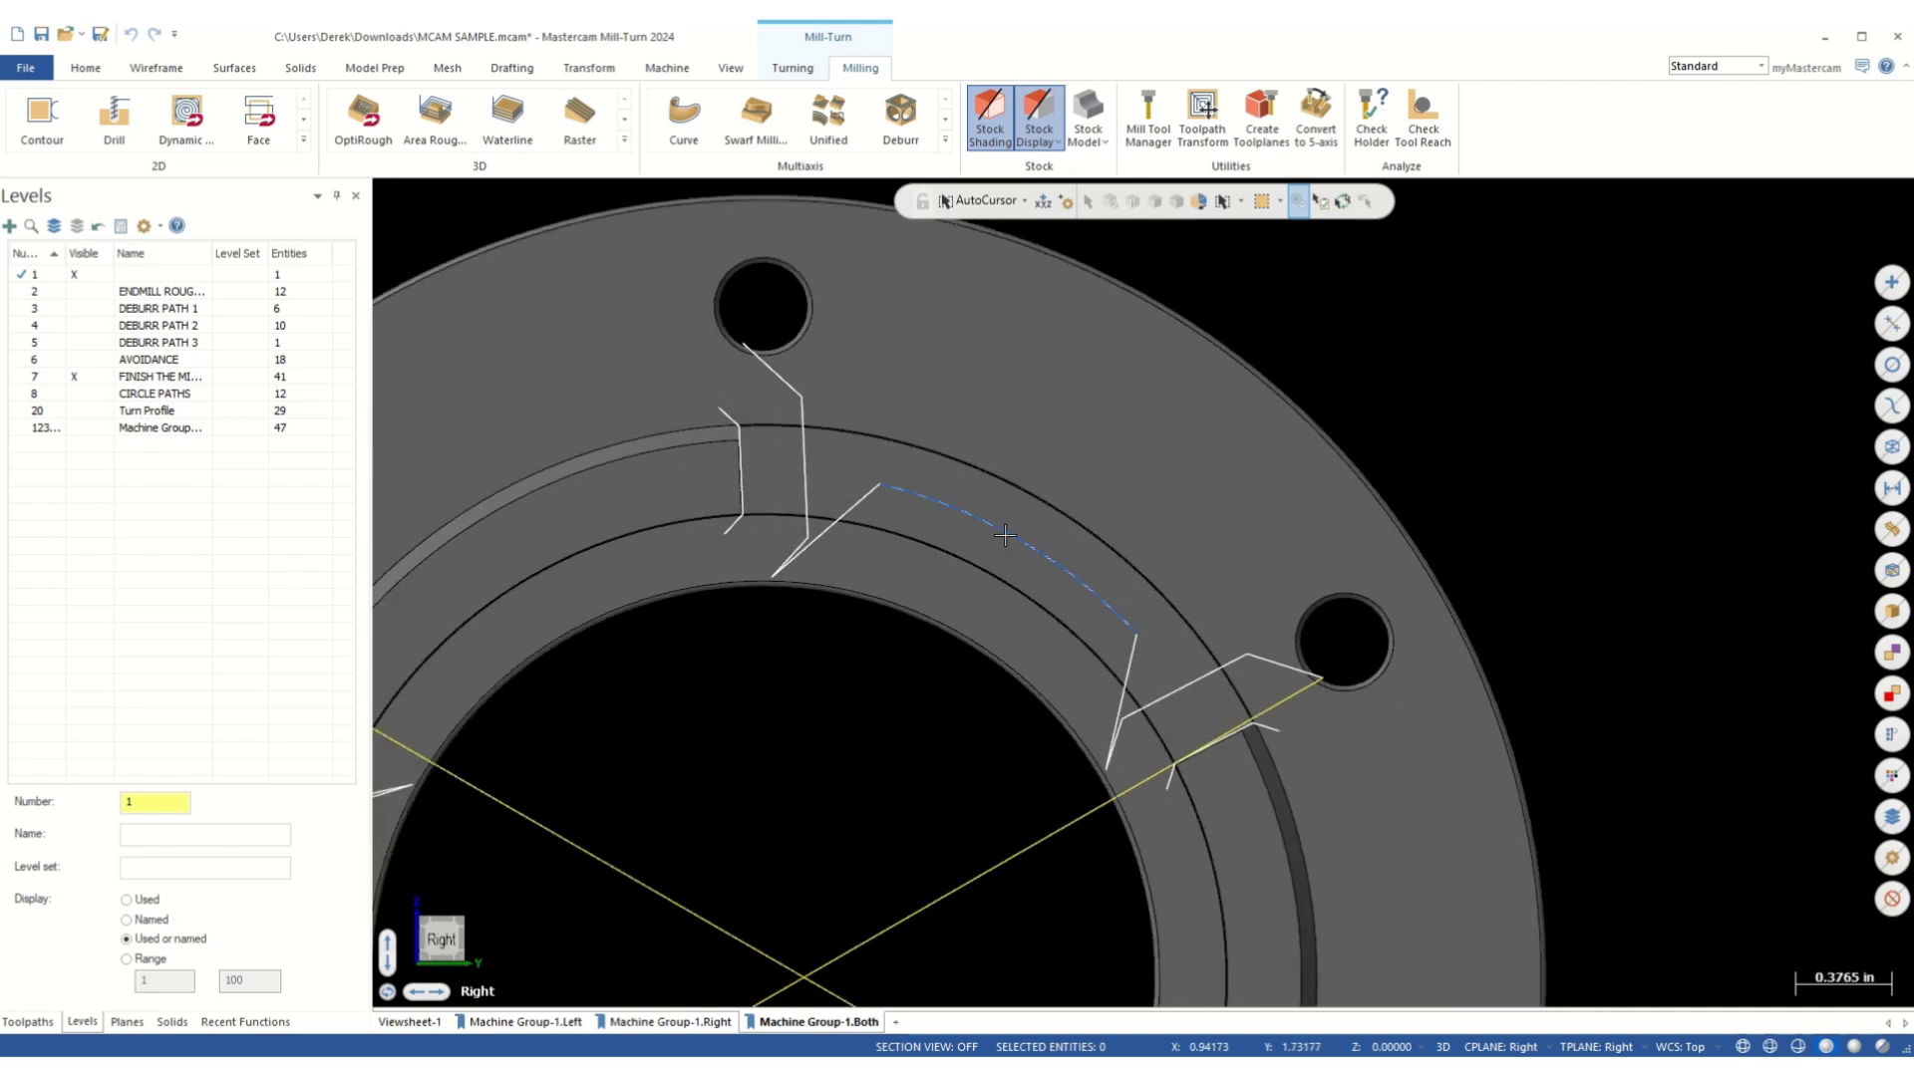
- Inspect the groove sidewalls, return to the Right view, and backplot finishing operation 7
left_click(50, 1014)
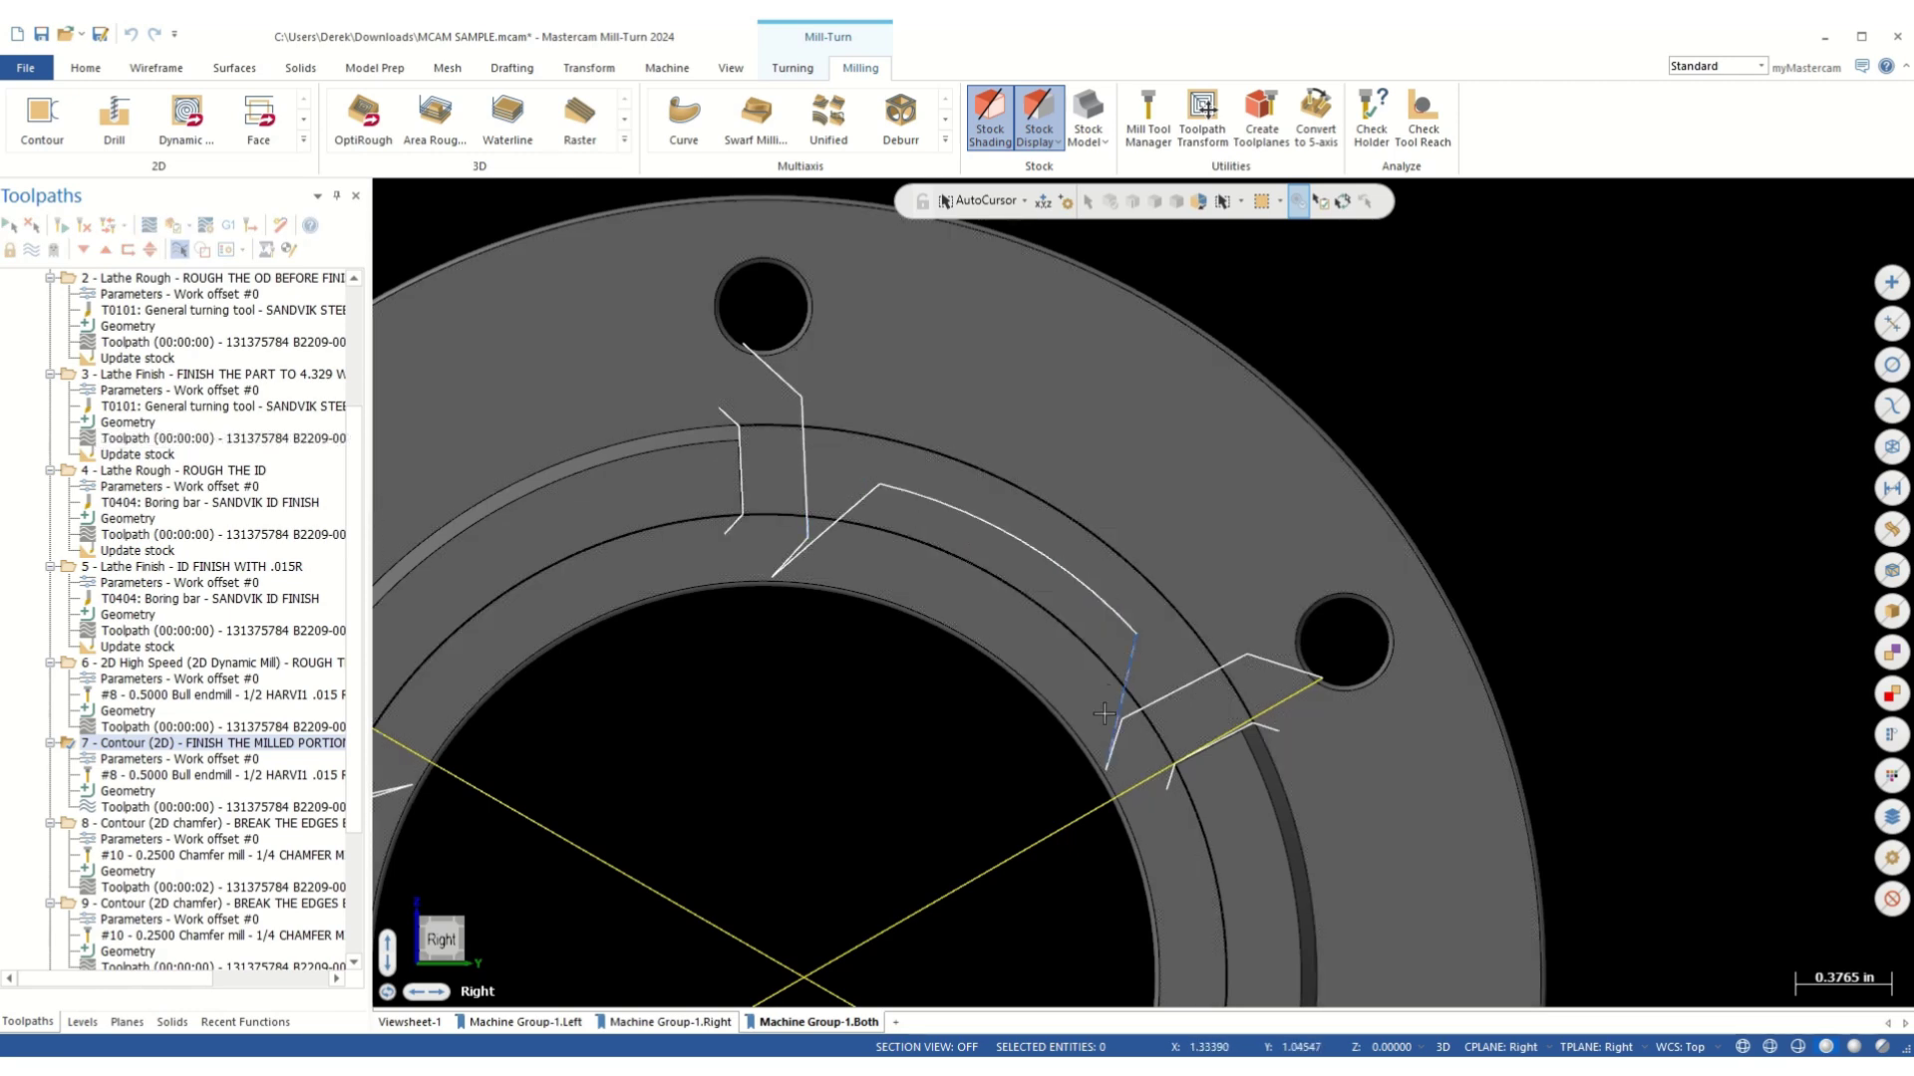
scroll(747, 453, "up", 3)
middle_click_drag(746, 454, 591, 345)
scroll(591, 345, "up", 4)
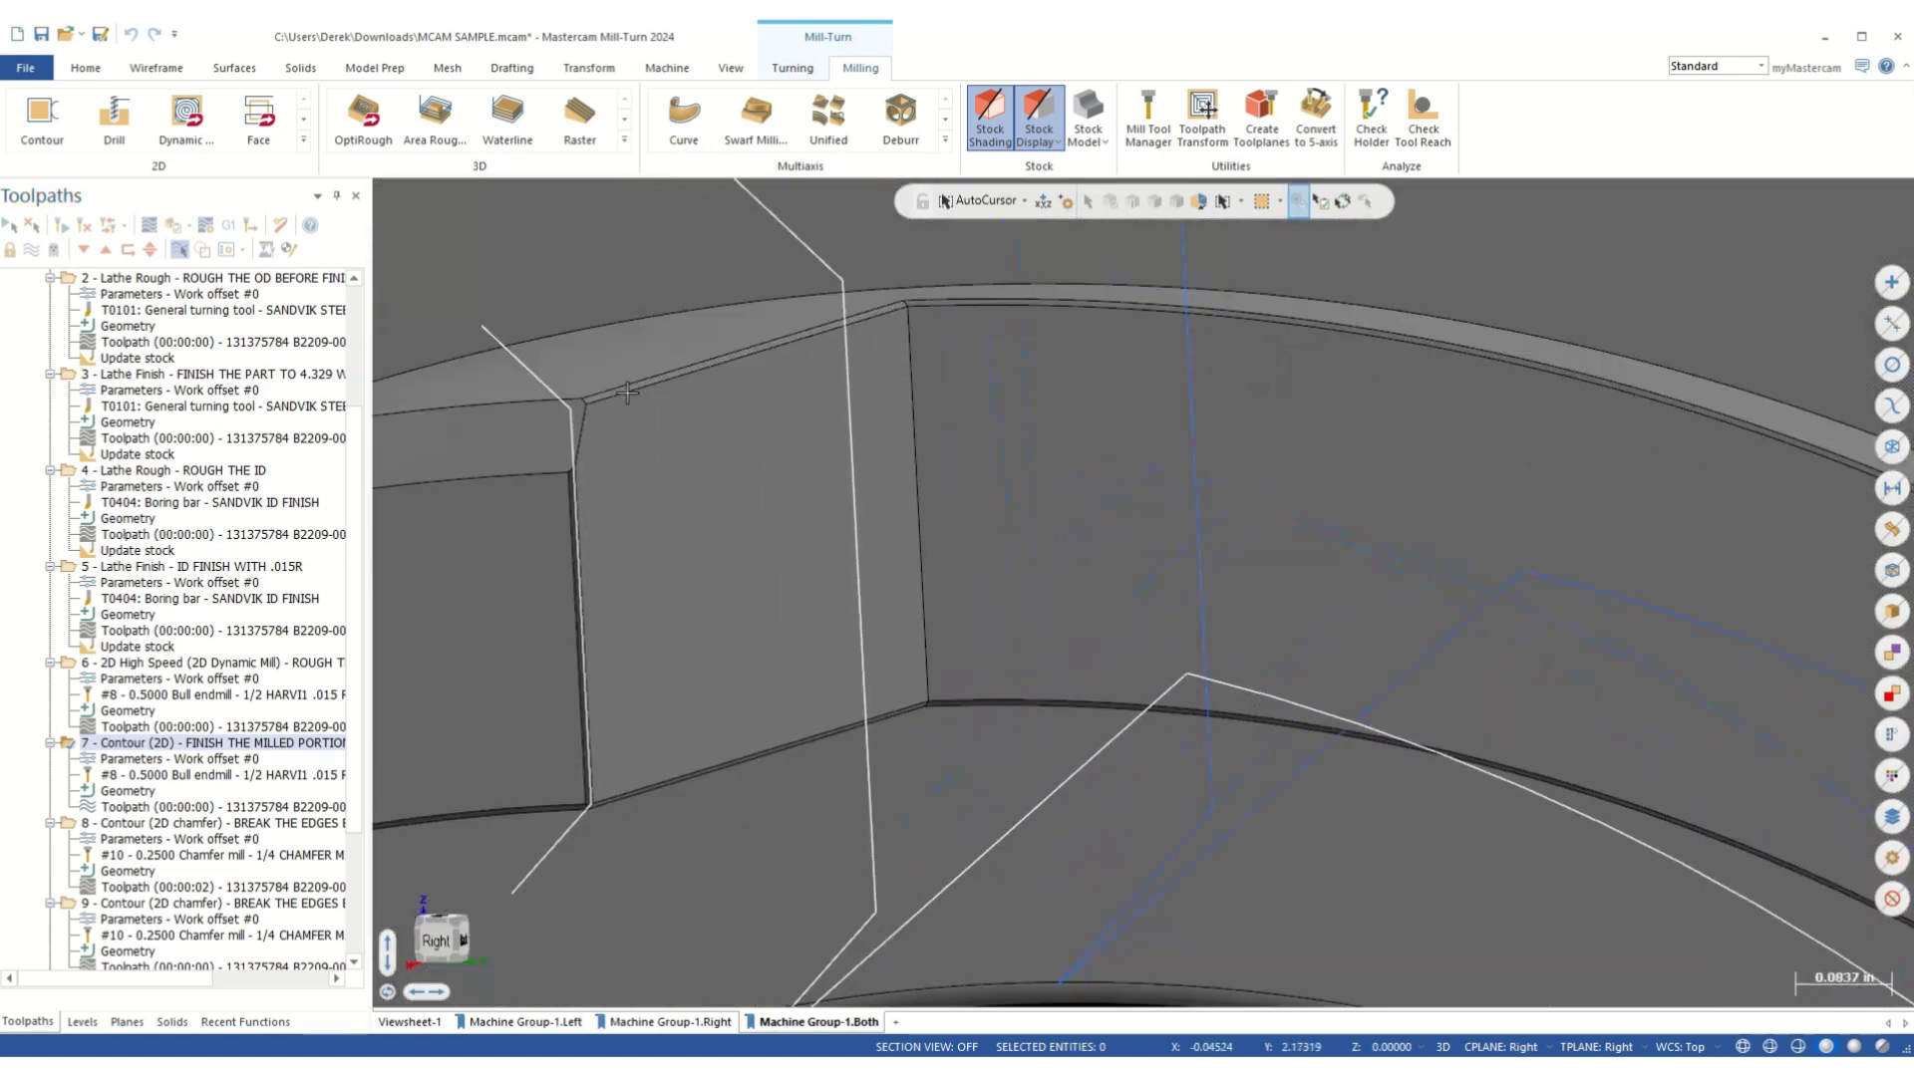
scroll(668, 380, "down", 3)
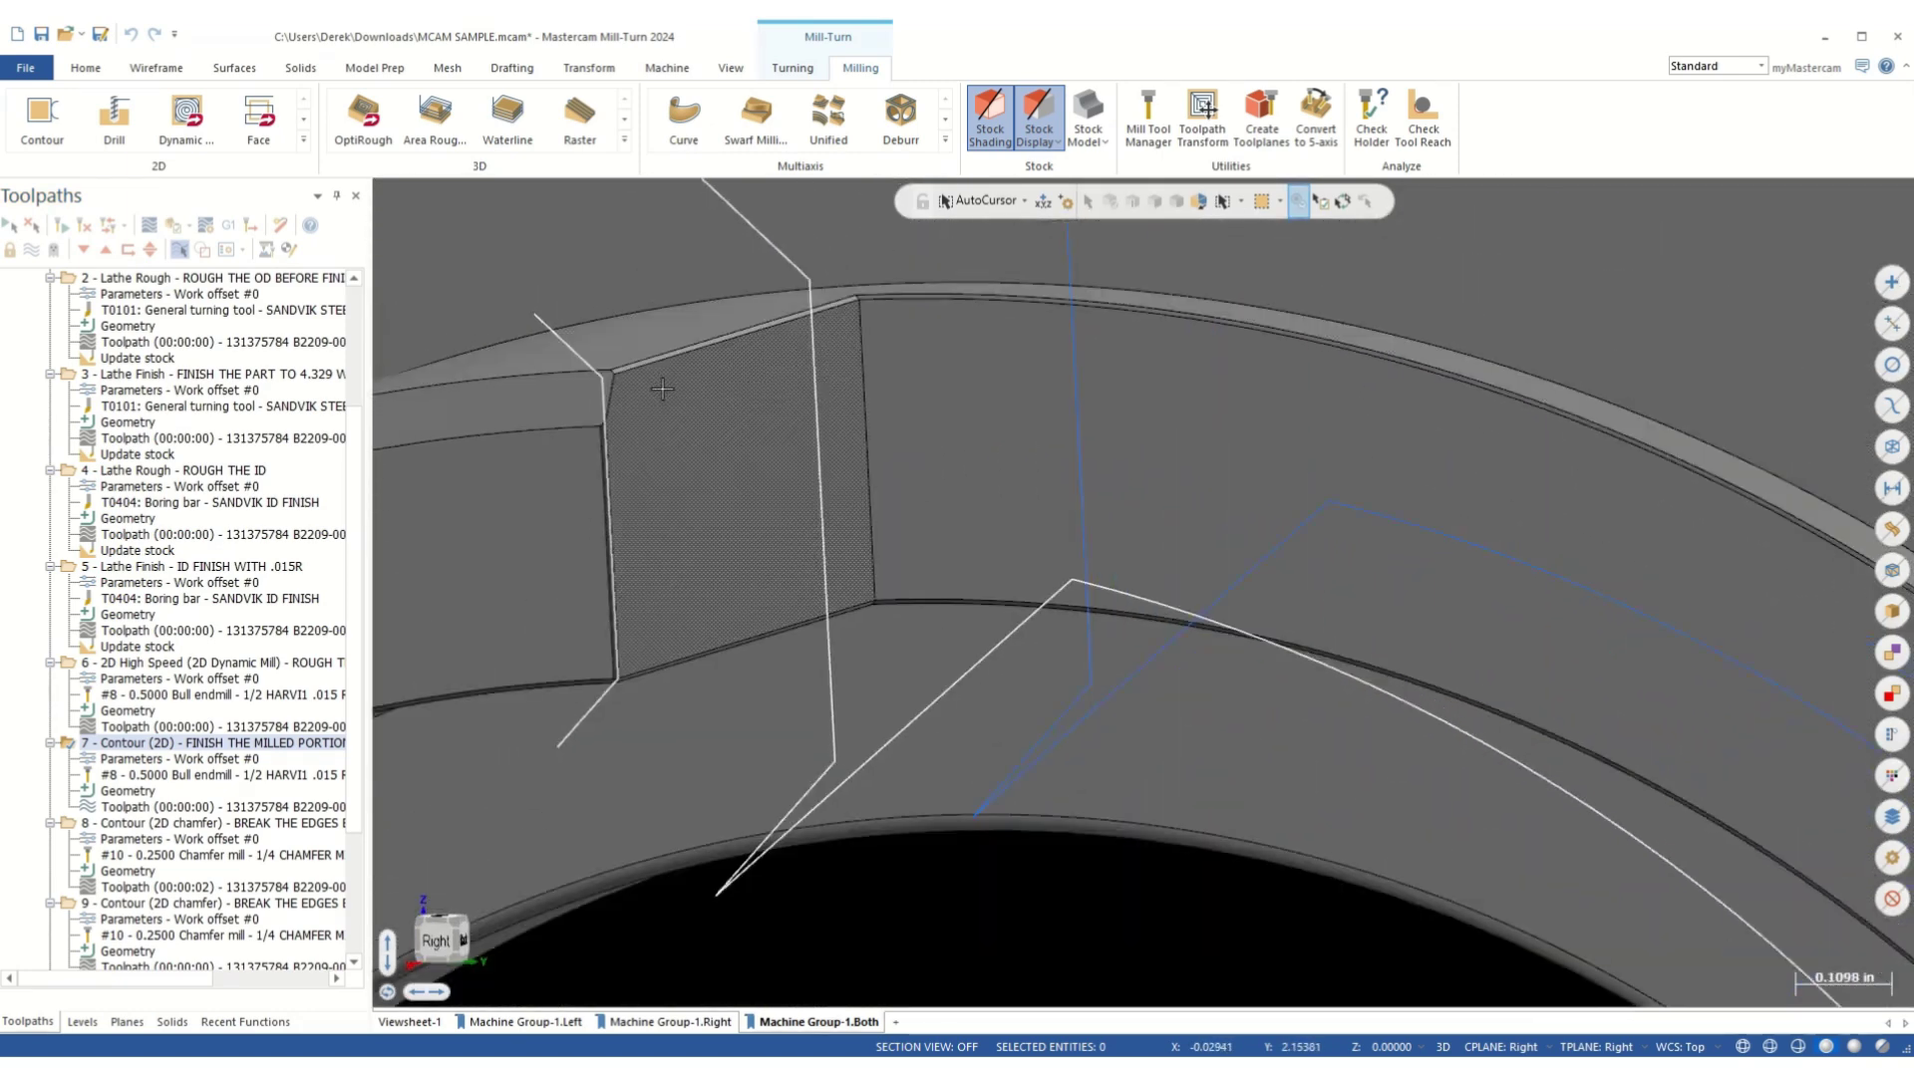
right_click(700, 417)
left_click(797, 574)
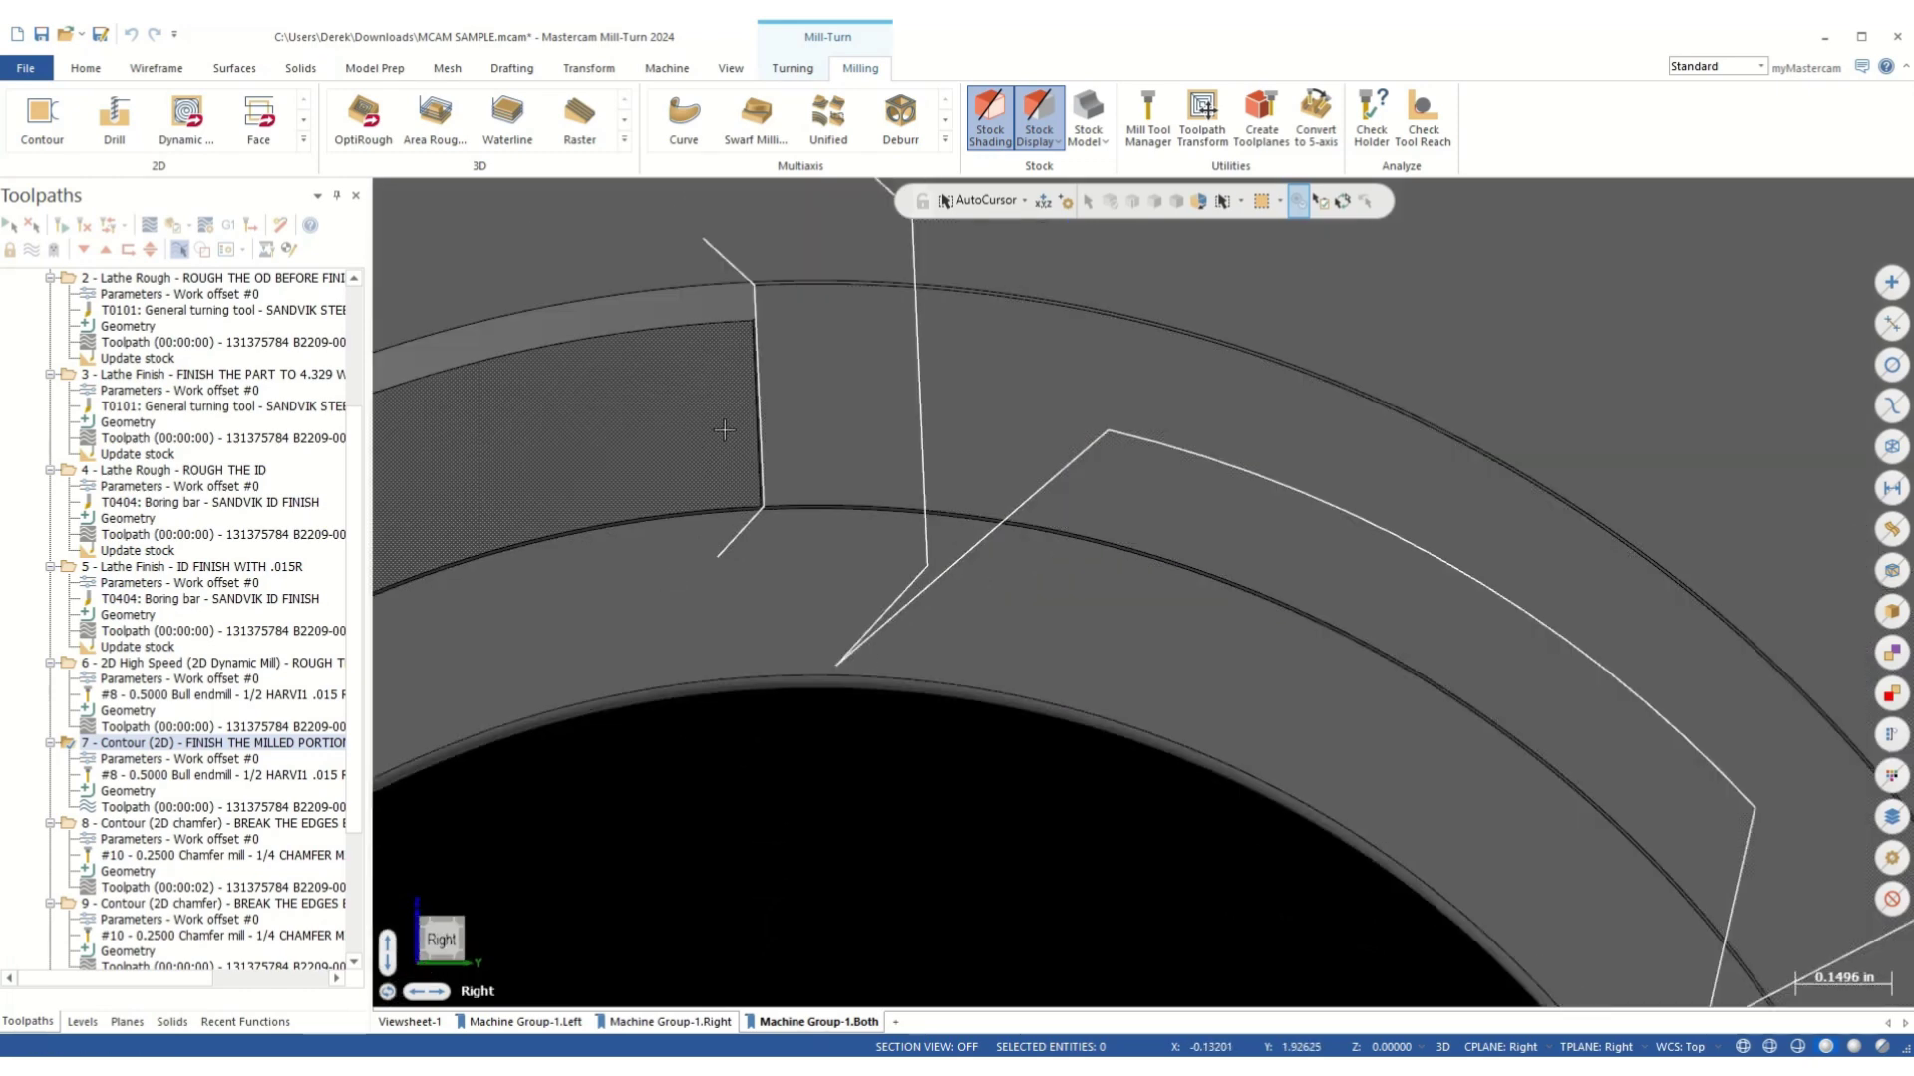
left_click(149, 226)
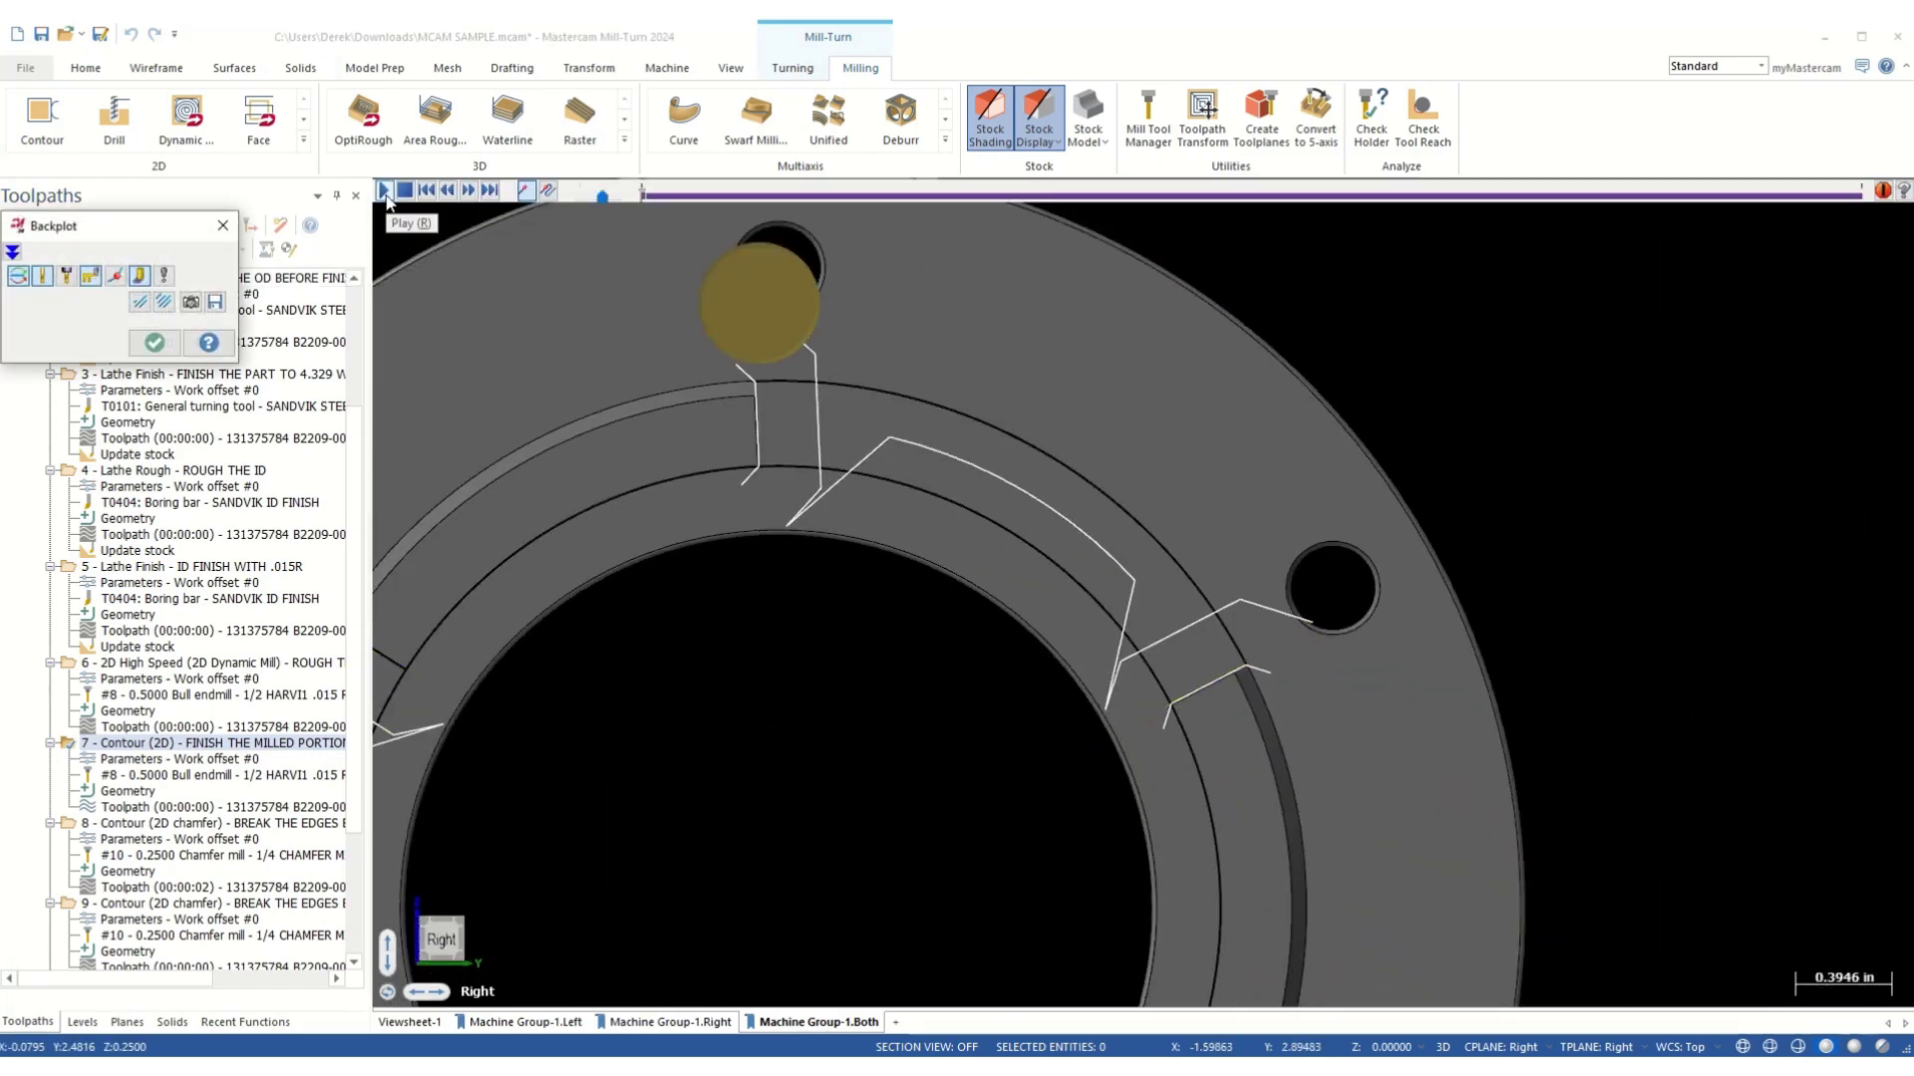
- Play and rewind operation 7's finishing contour backplot, then return to the Right view
left_click(385, 192)
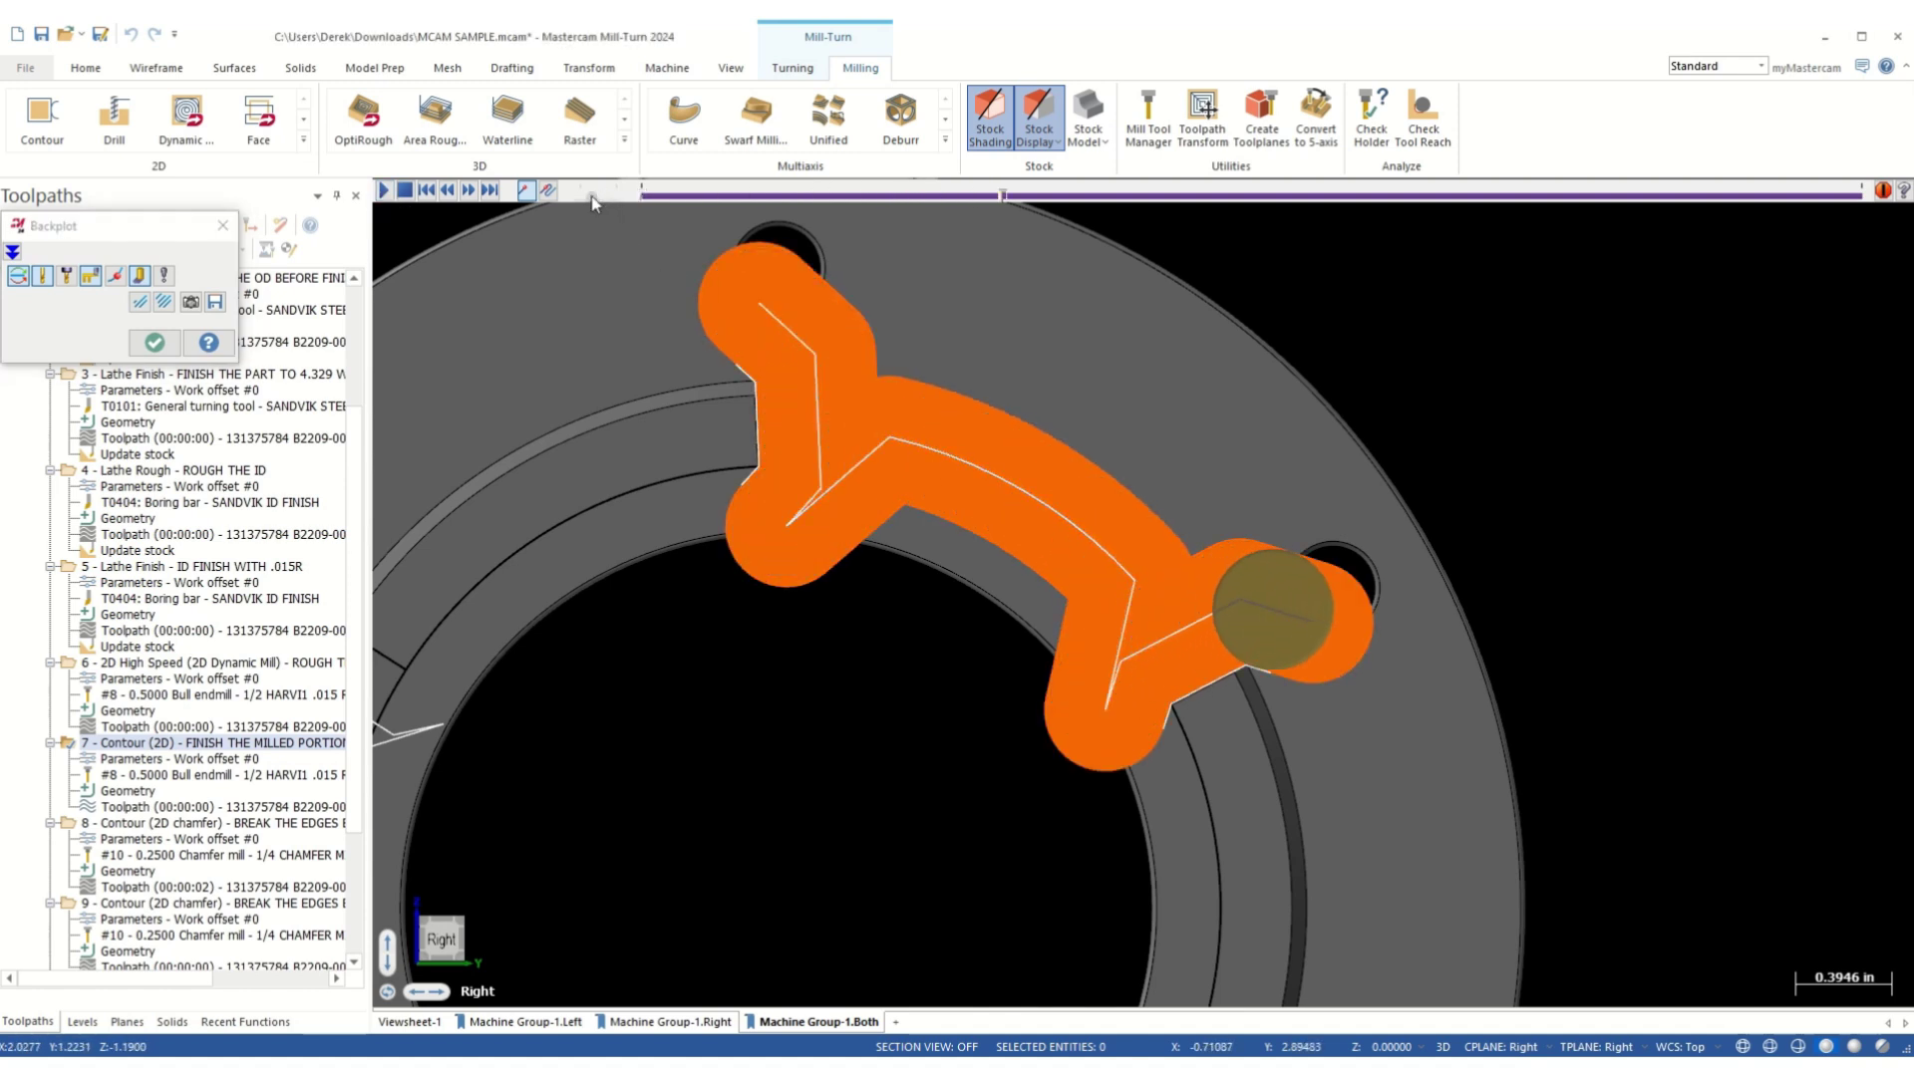
left_click_drag(974, 195, 891, 196)
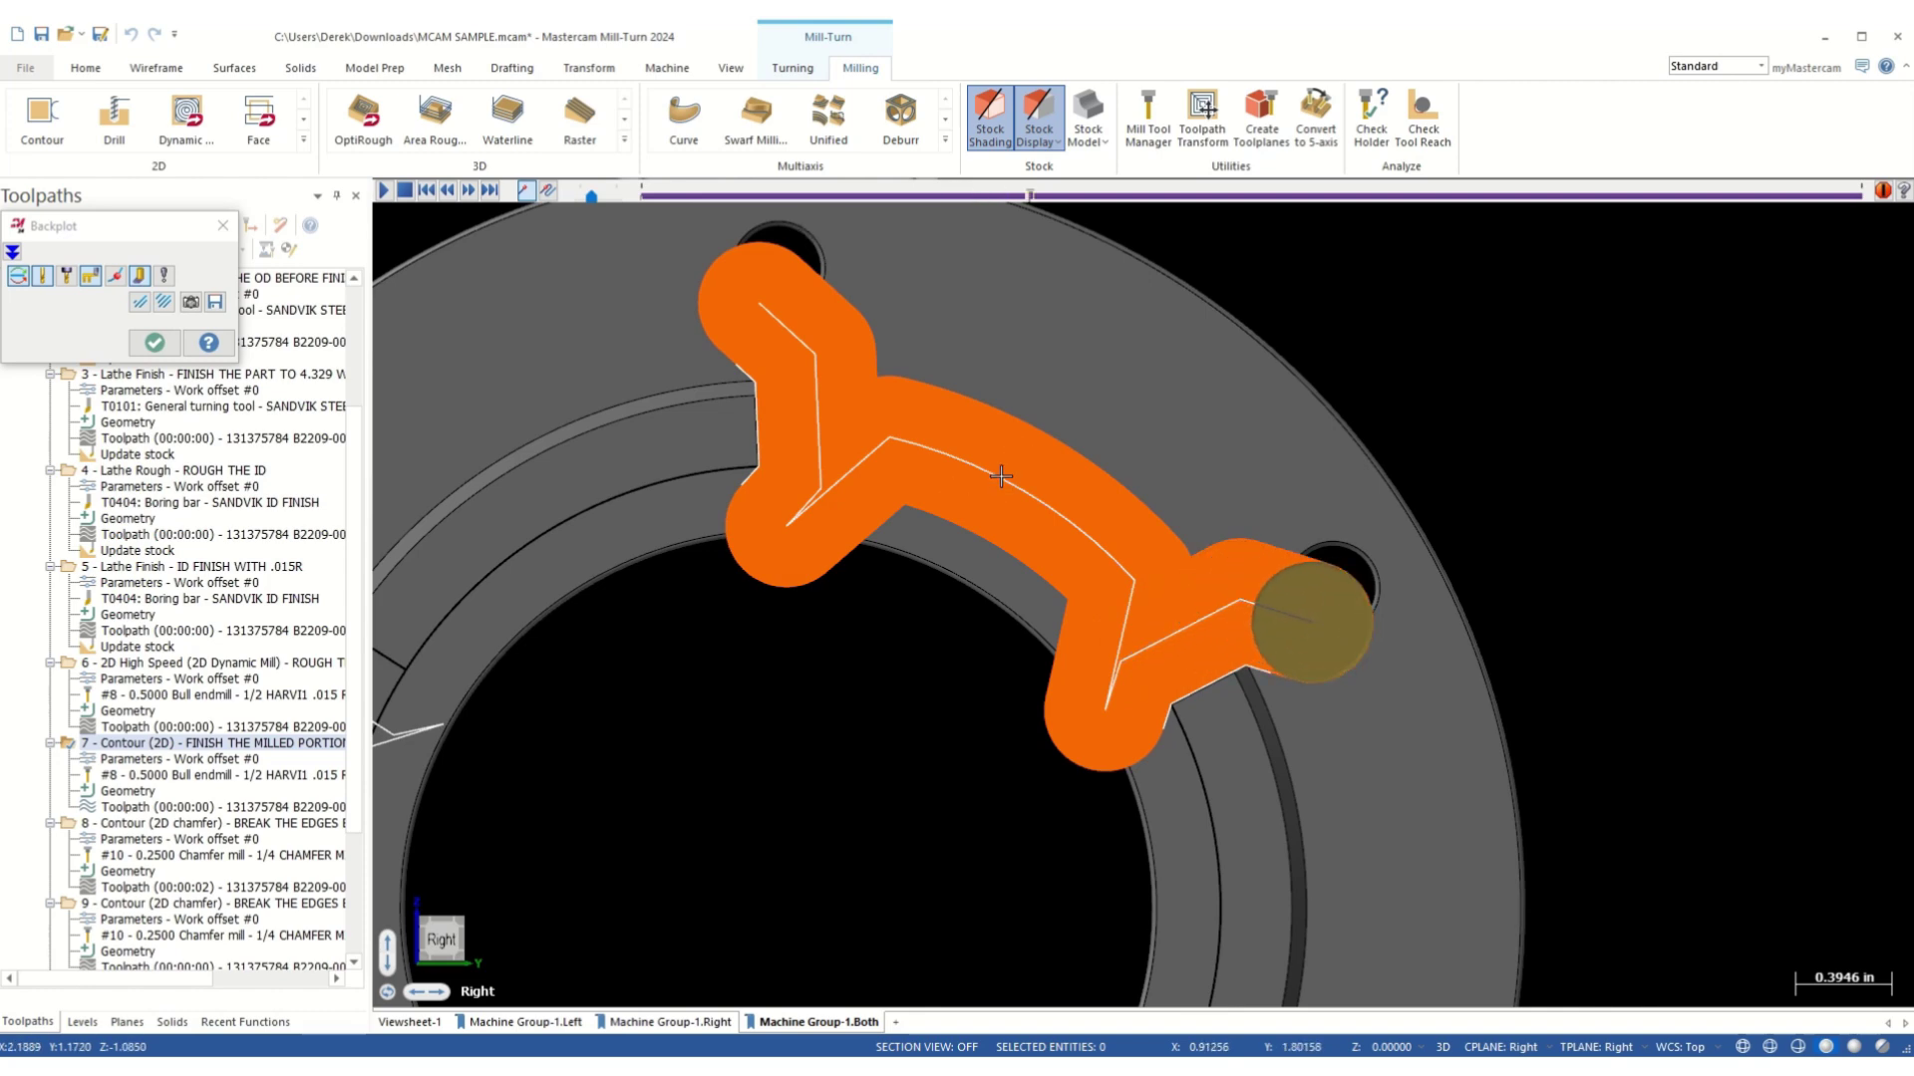
middle_click_drag(1004, 479, 969, 526)
key("alt+5")
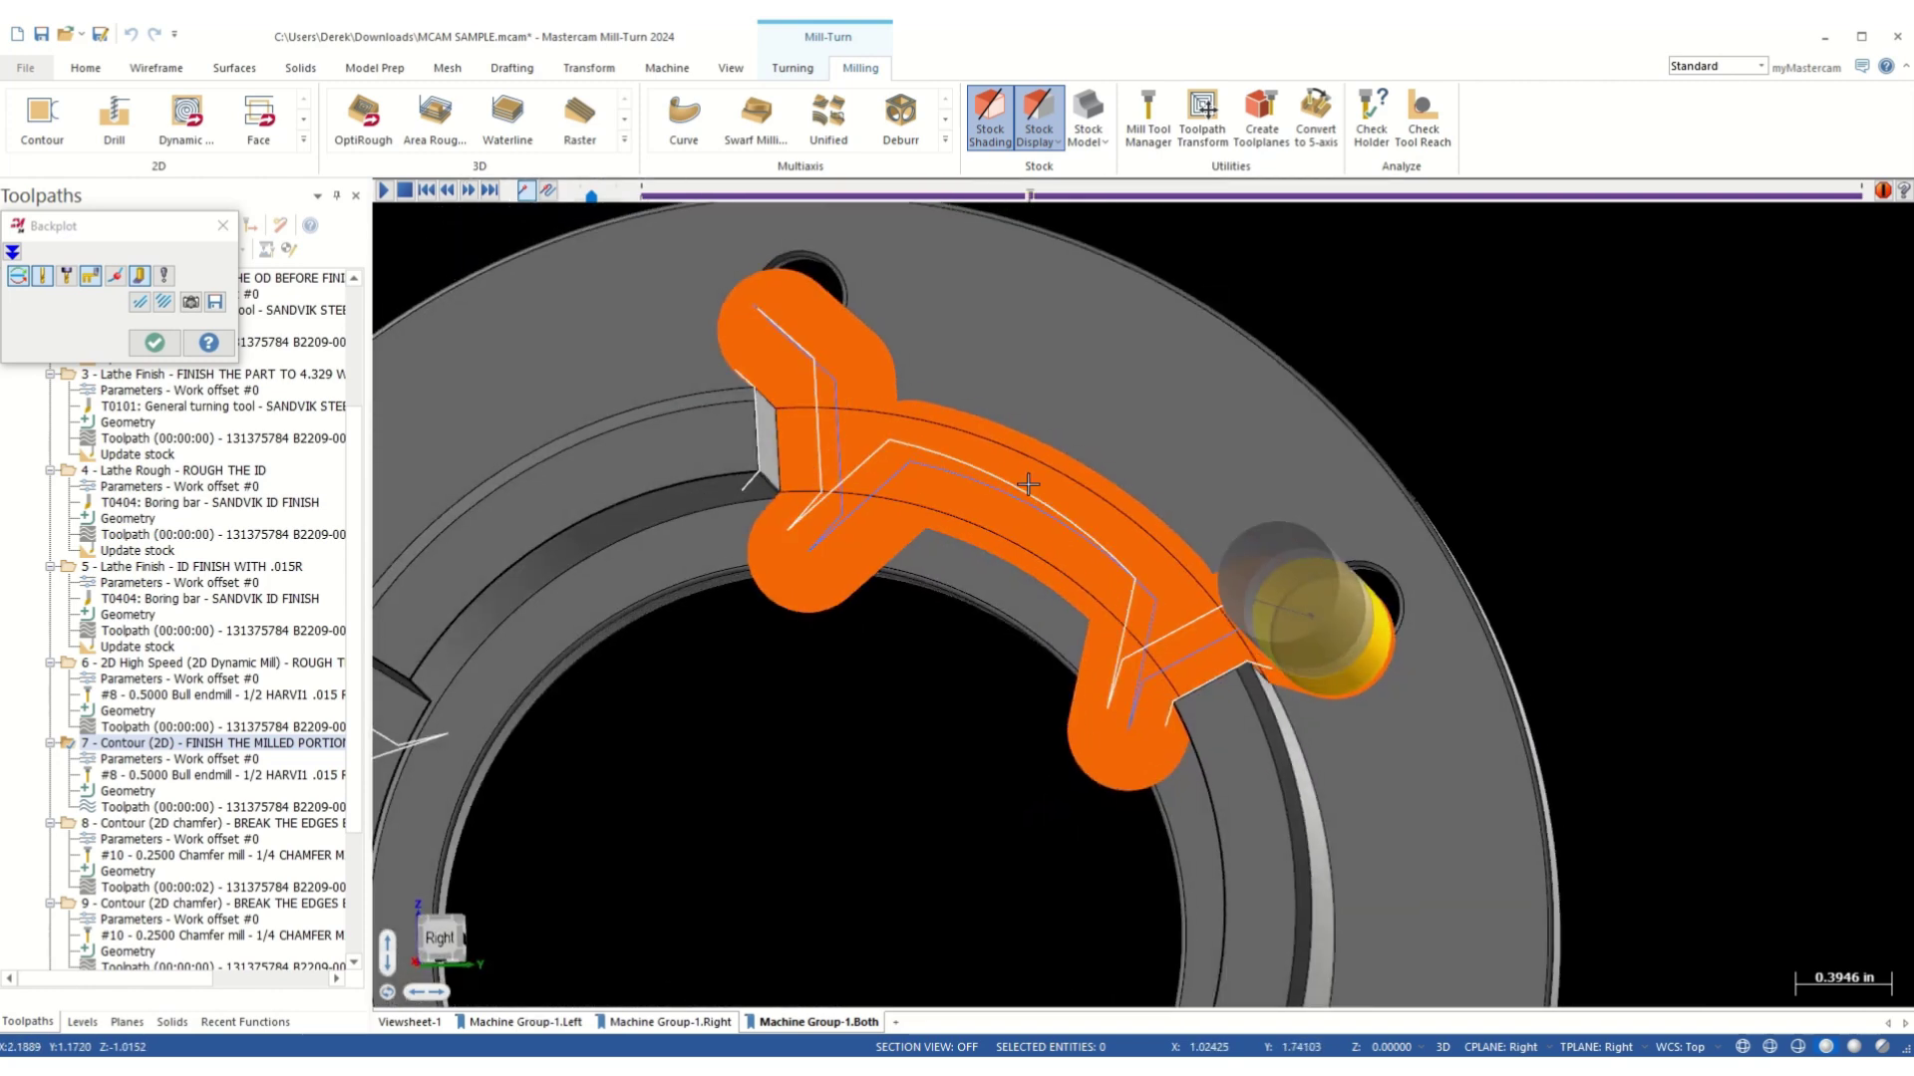
- Close the backplot and hide level 7 with its white finish toolpath lines
left_click(223, 225)
scroll(810, 387, "down", 5)
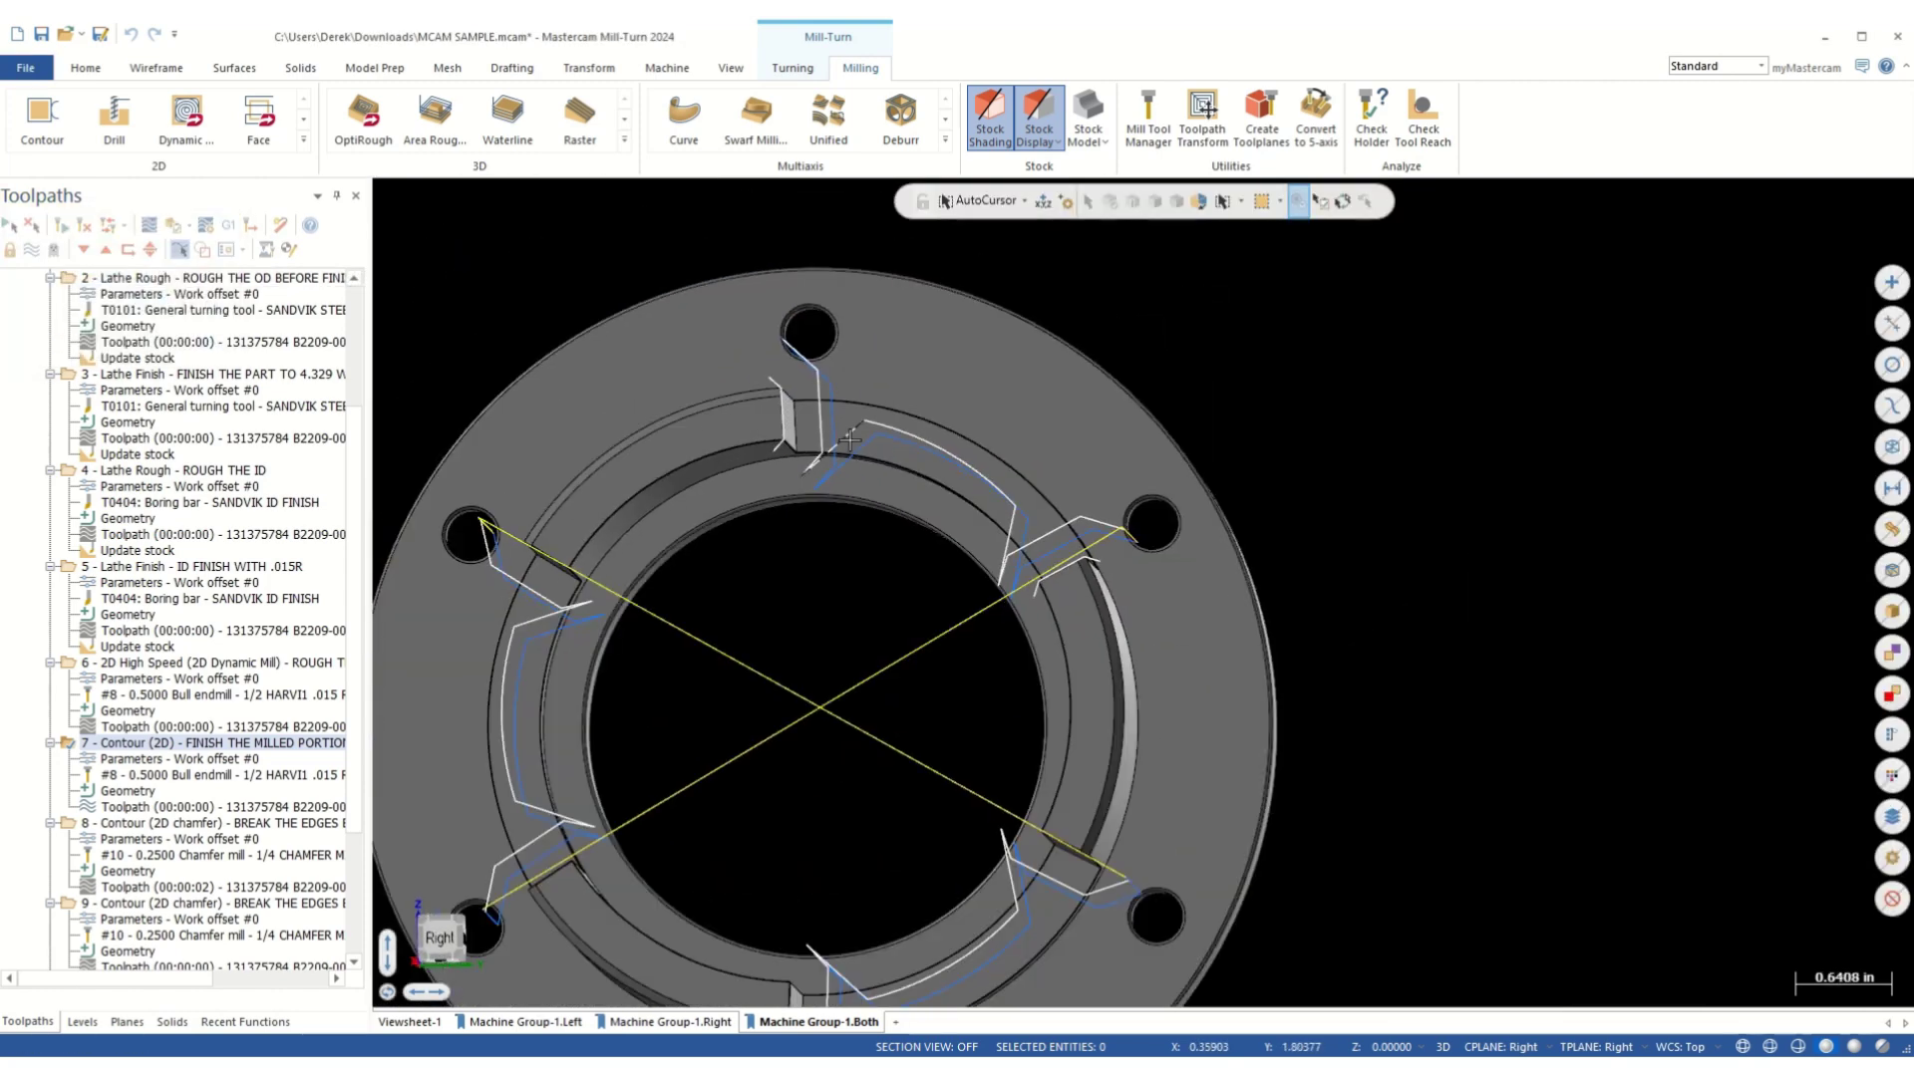
left_click(82, 1022)
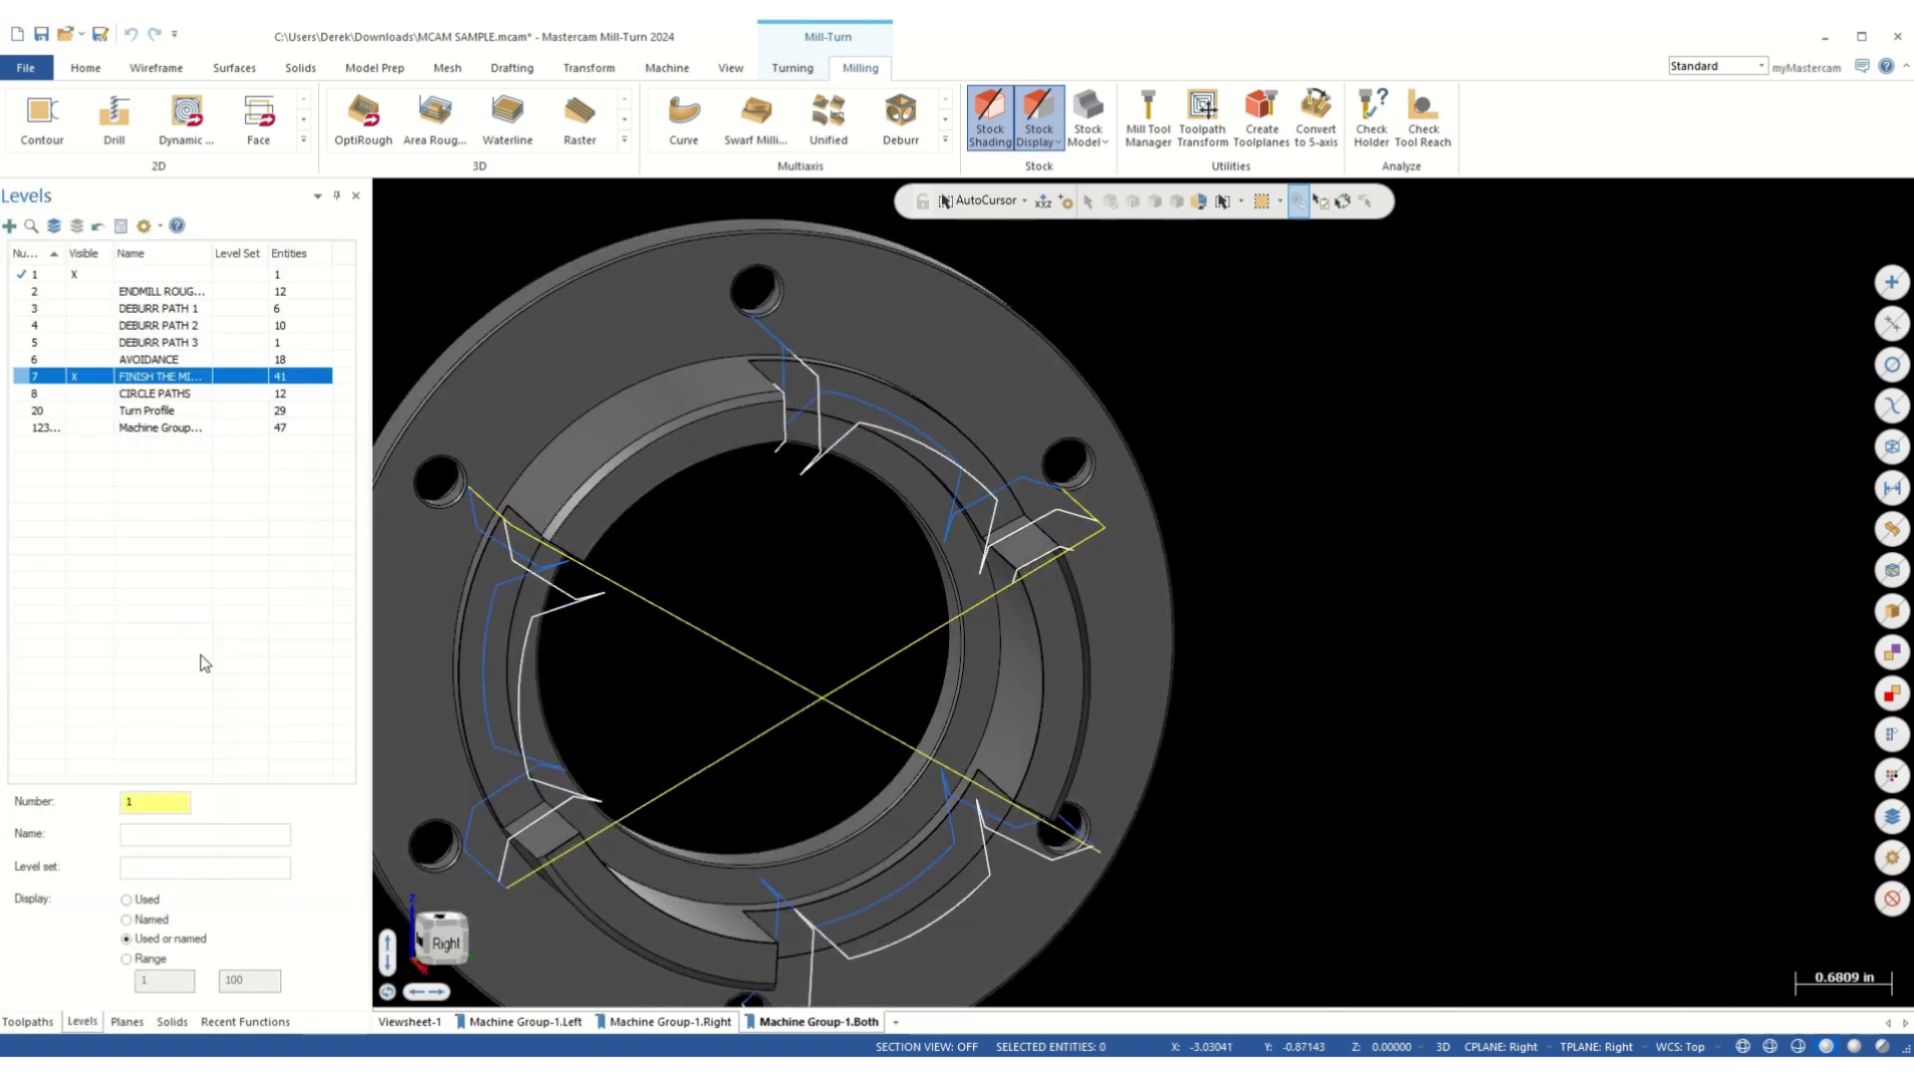
left_click(81, 377)
- Back in the toolpath list, select operation 8, the edge-breaking chamfer contour
left_click(27, 1022)
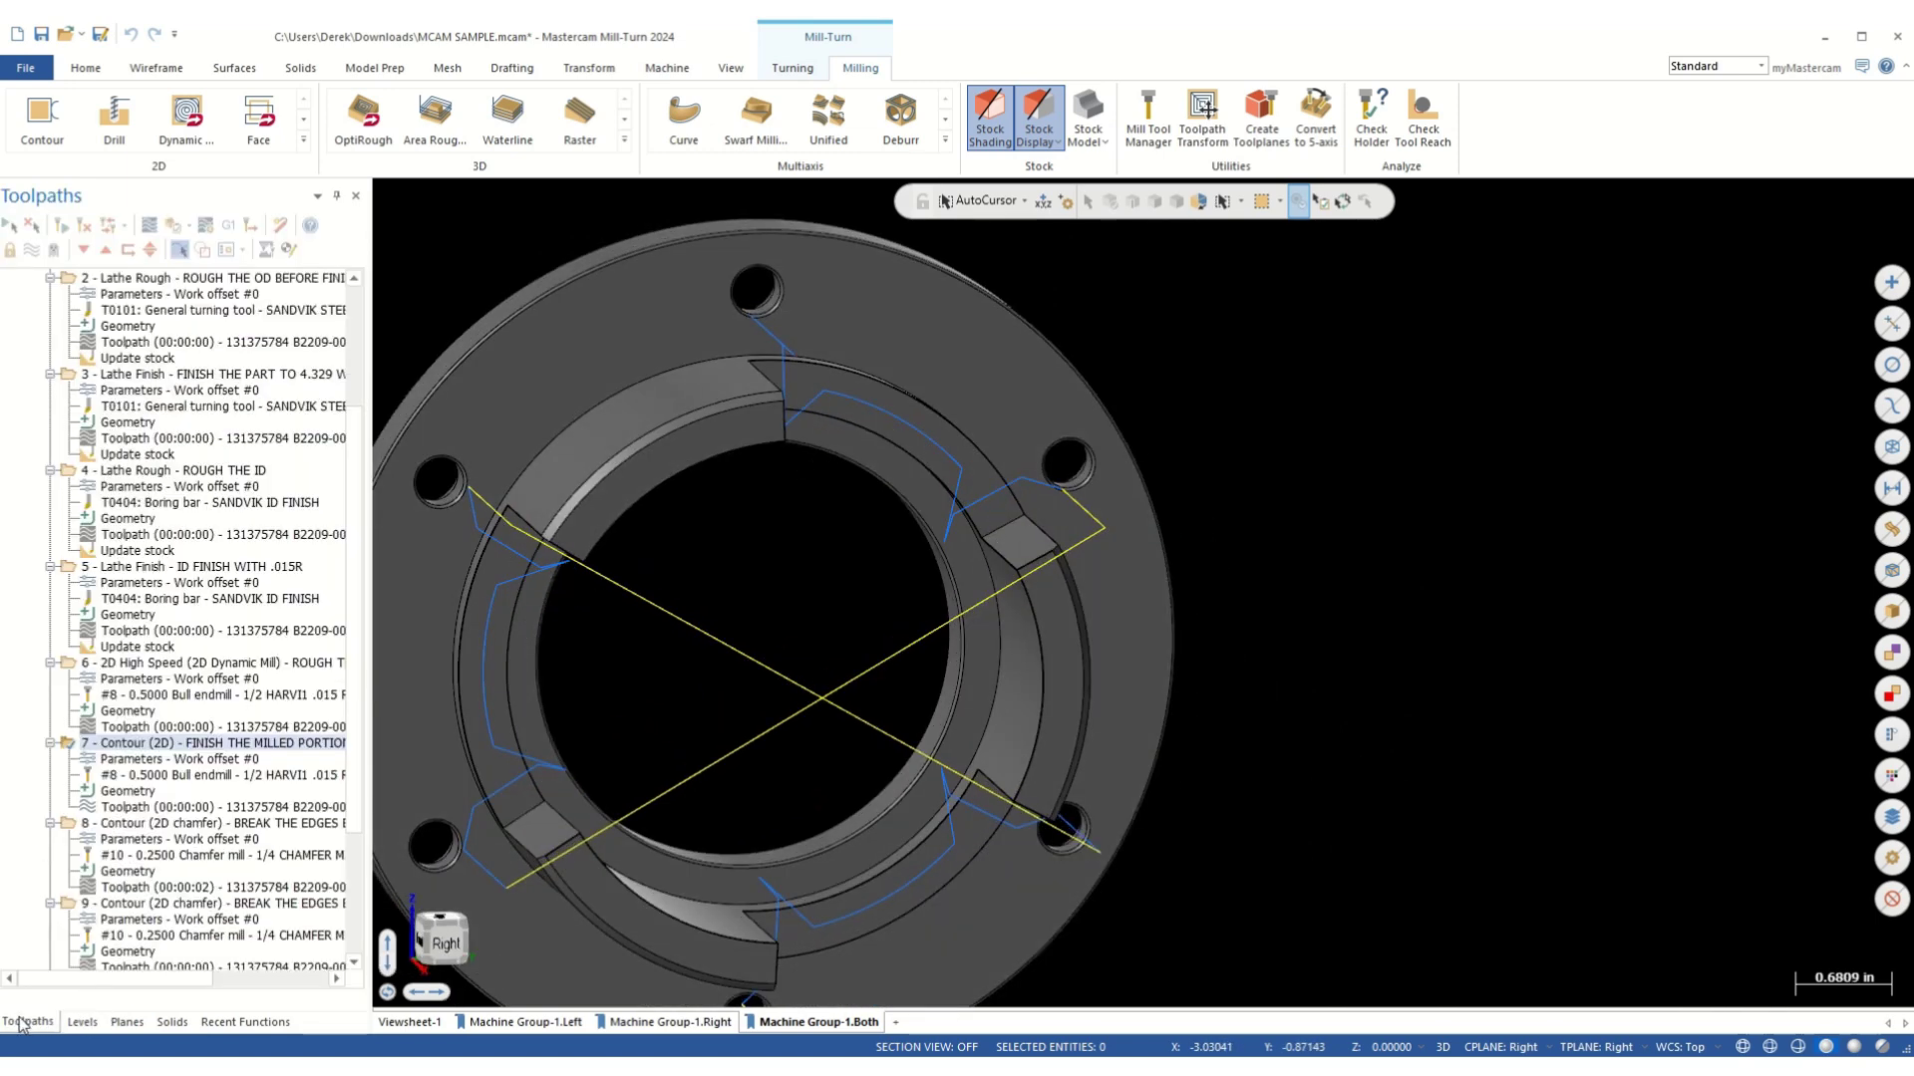
scroll(168, 676, "down", 3)
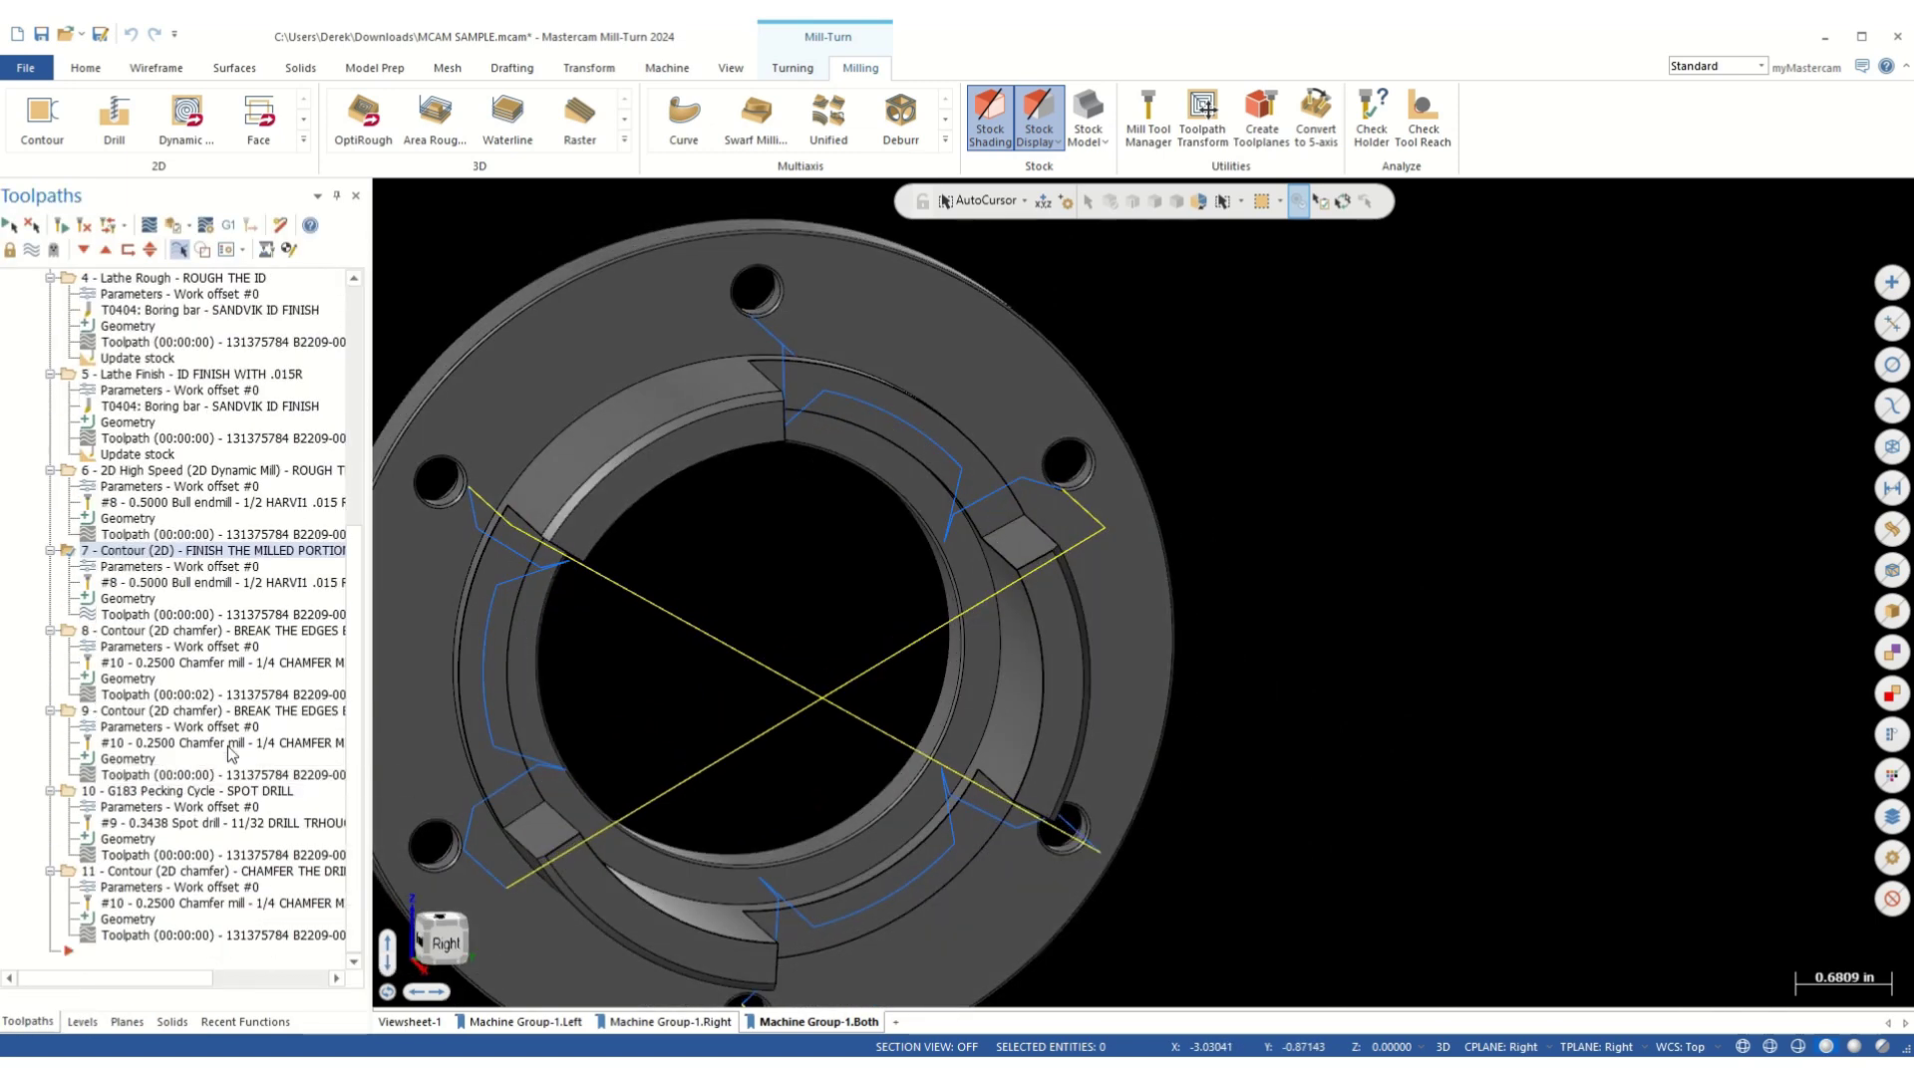
left_click(170, 631)
- Show the ring from the Right view
middle_click_drag(781, 559, 782, 478)
right_click(778, 468)
left_click(849, 622)
scroll(850, 622, "up", 5)
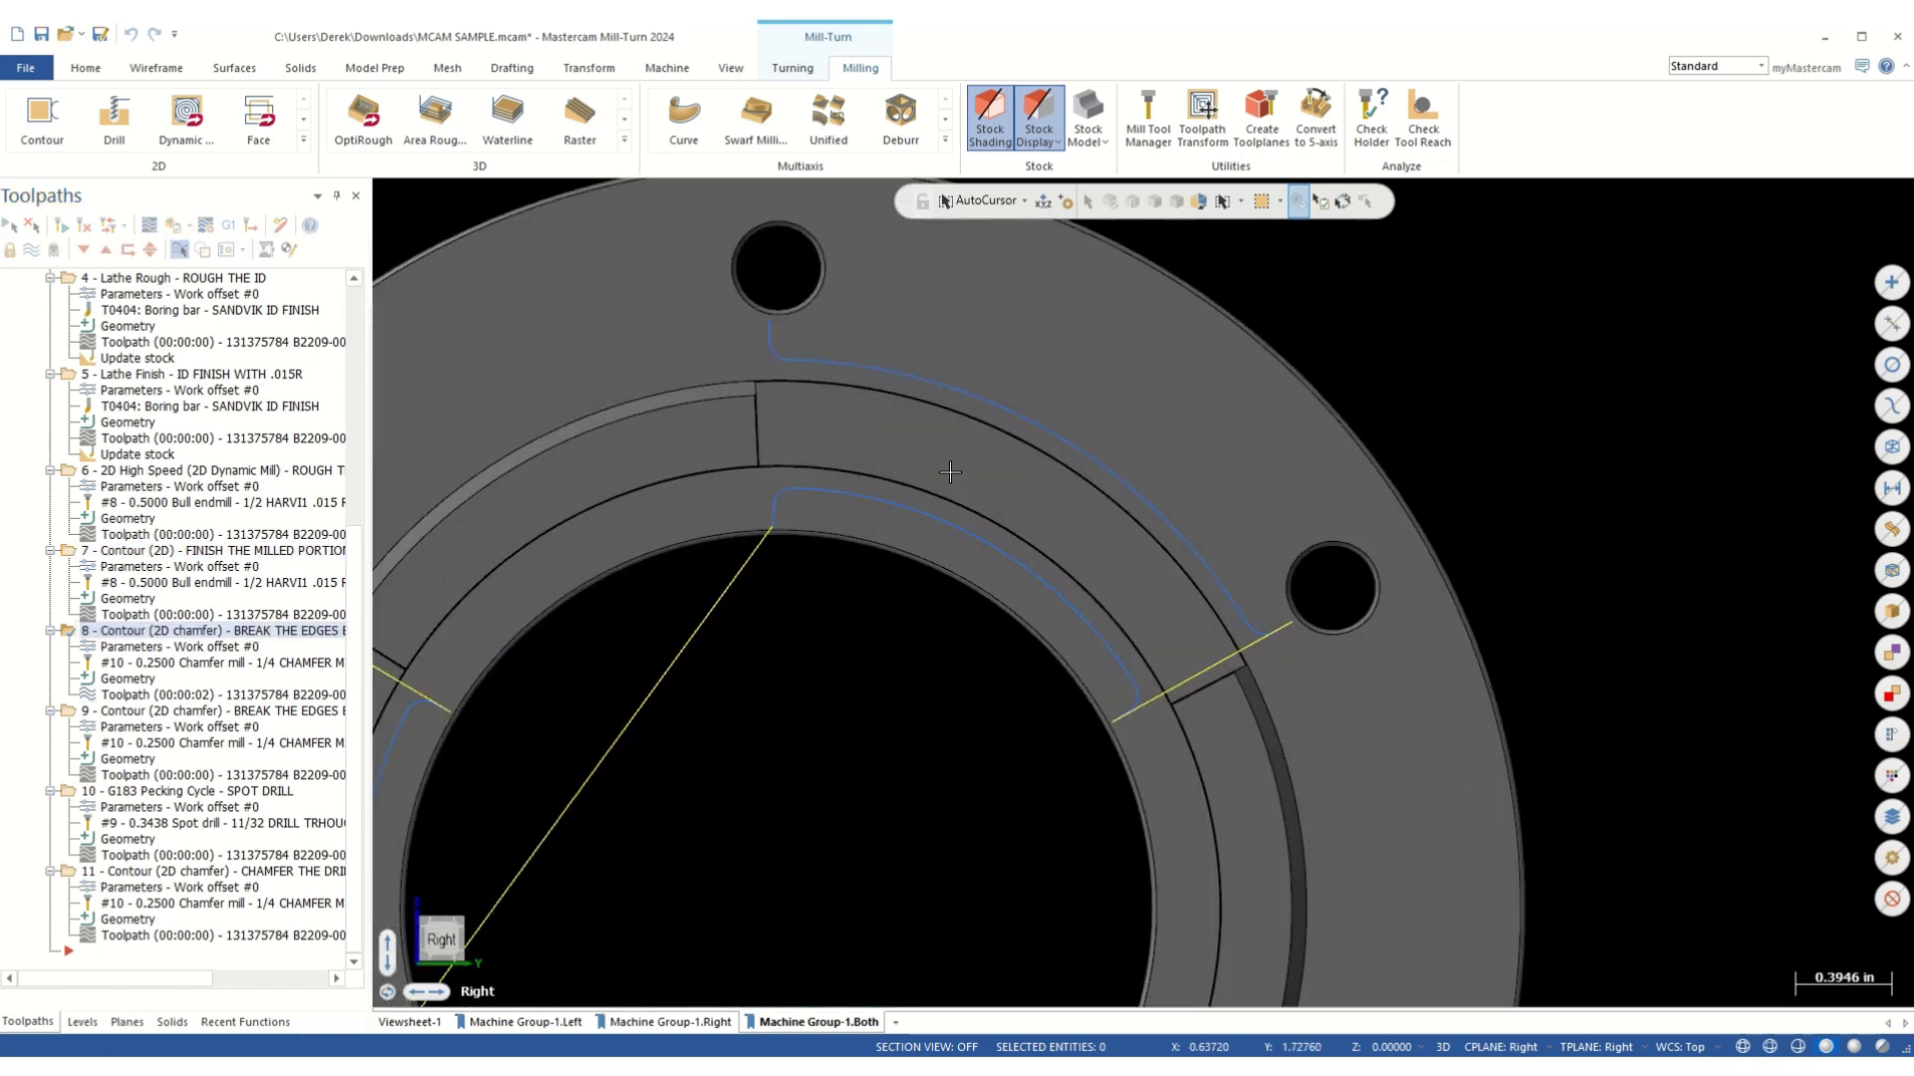
- Extract a wireframe curve from the castle's upper arc edge with Curve One Edge
left_click(167, 68)
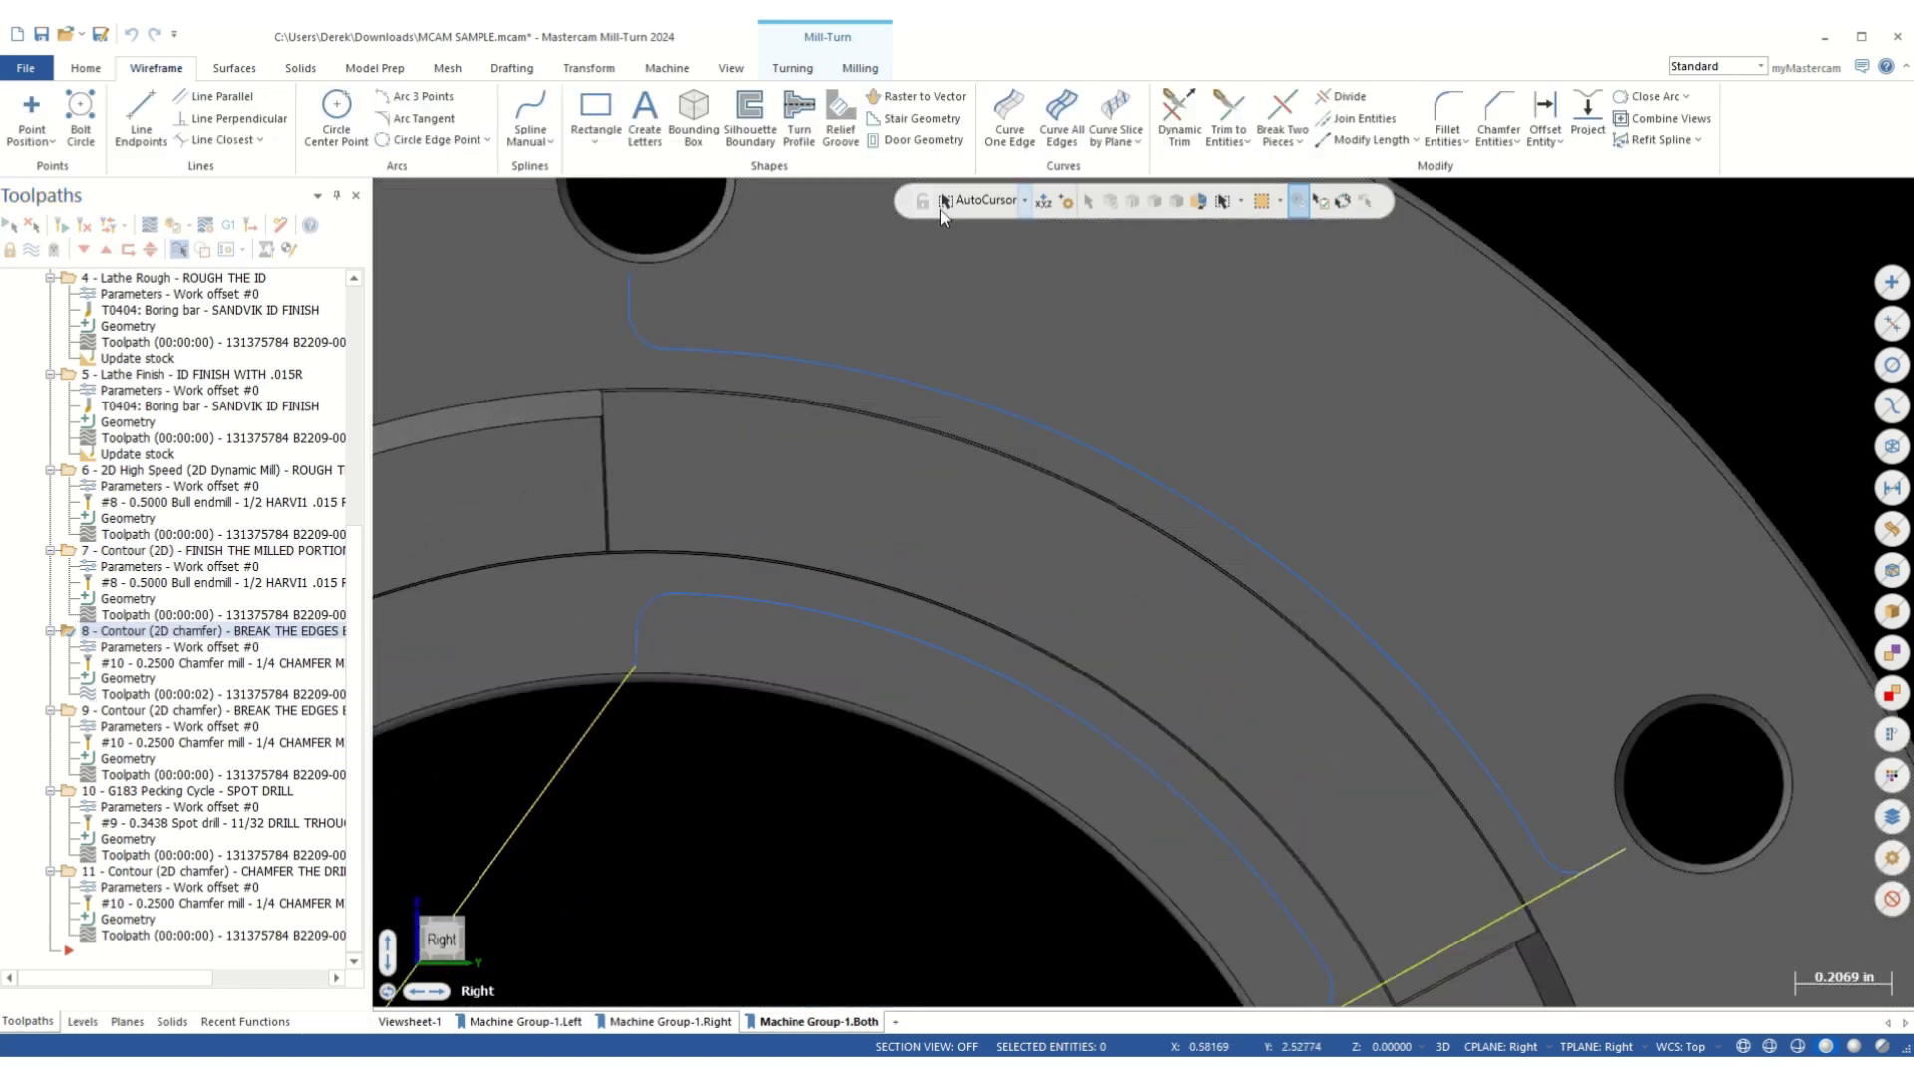
left_click(1009, 122)
scroll(628, 368, "up", 3)
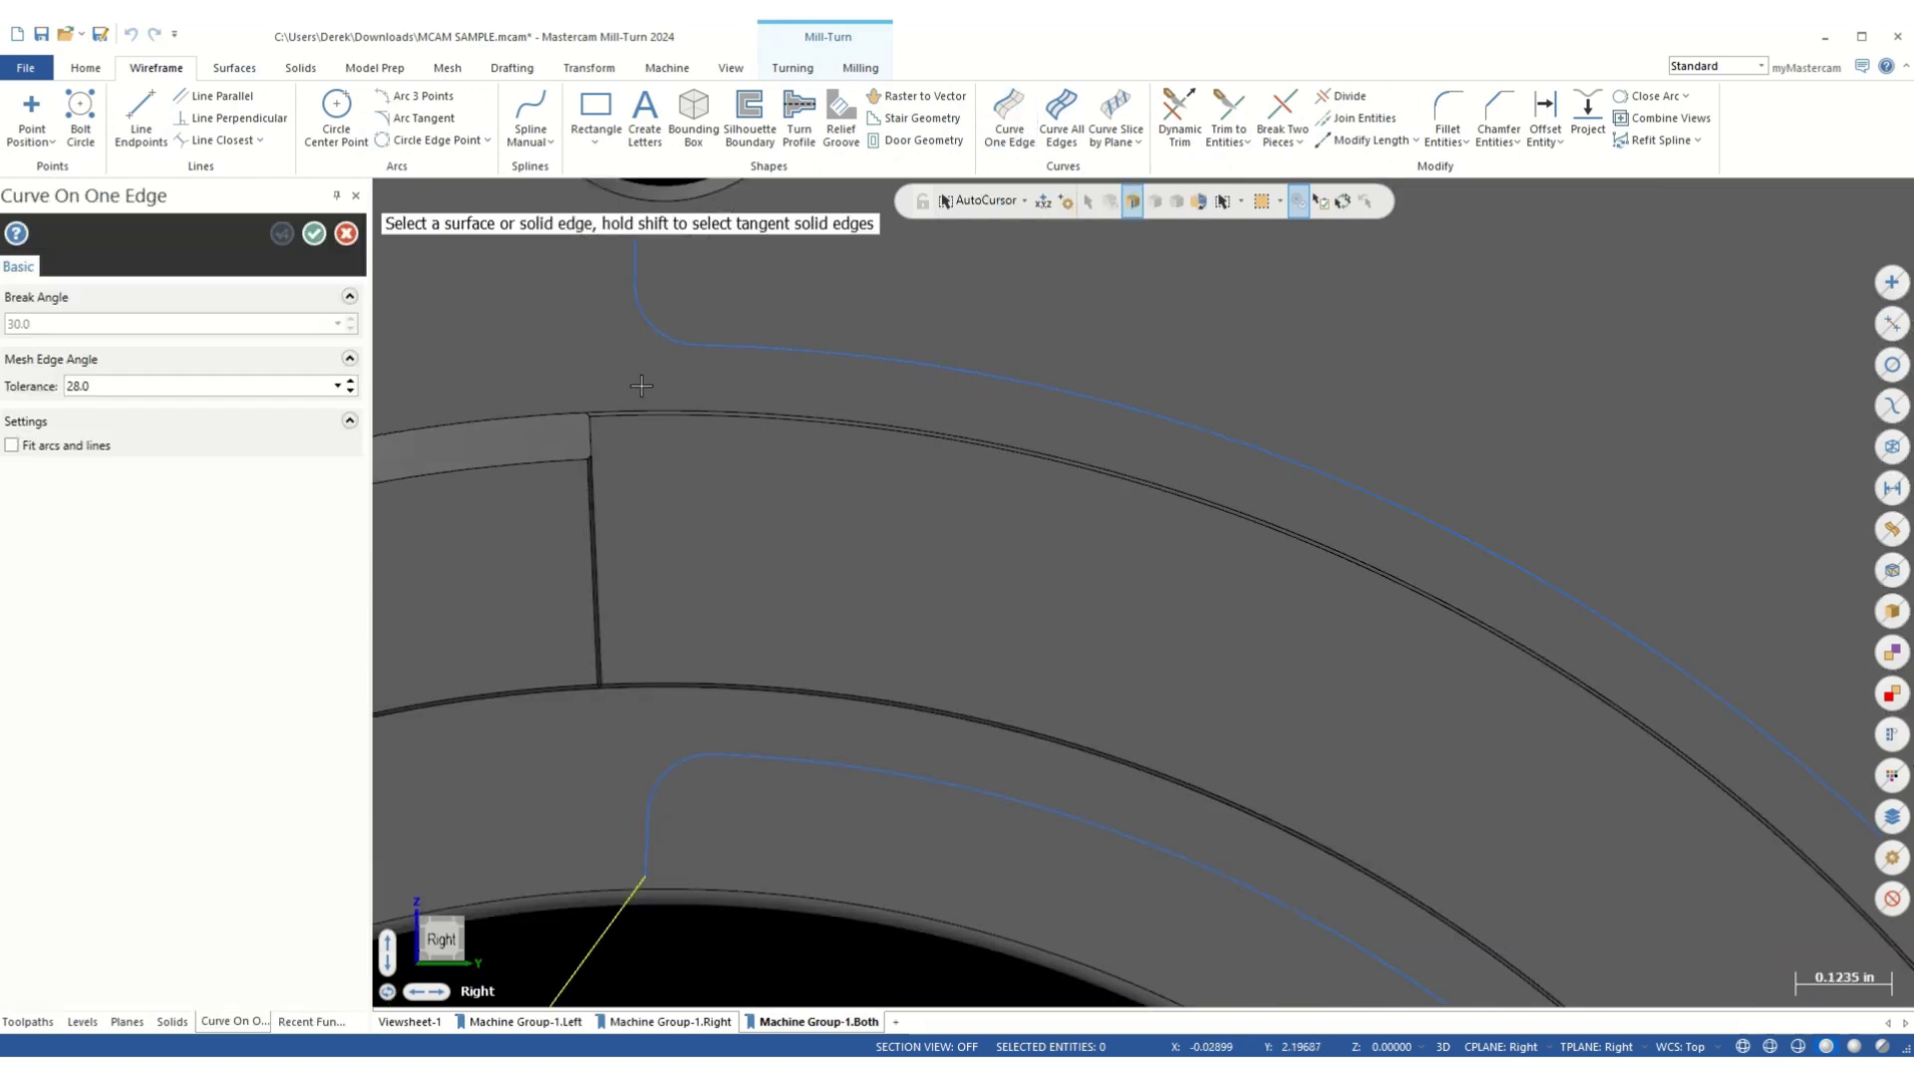
left_click(676, 419)
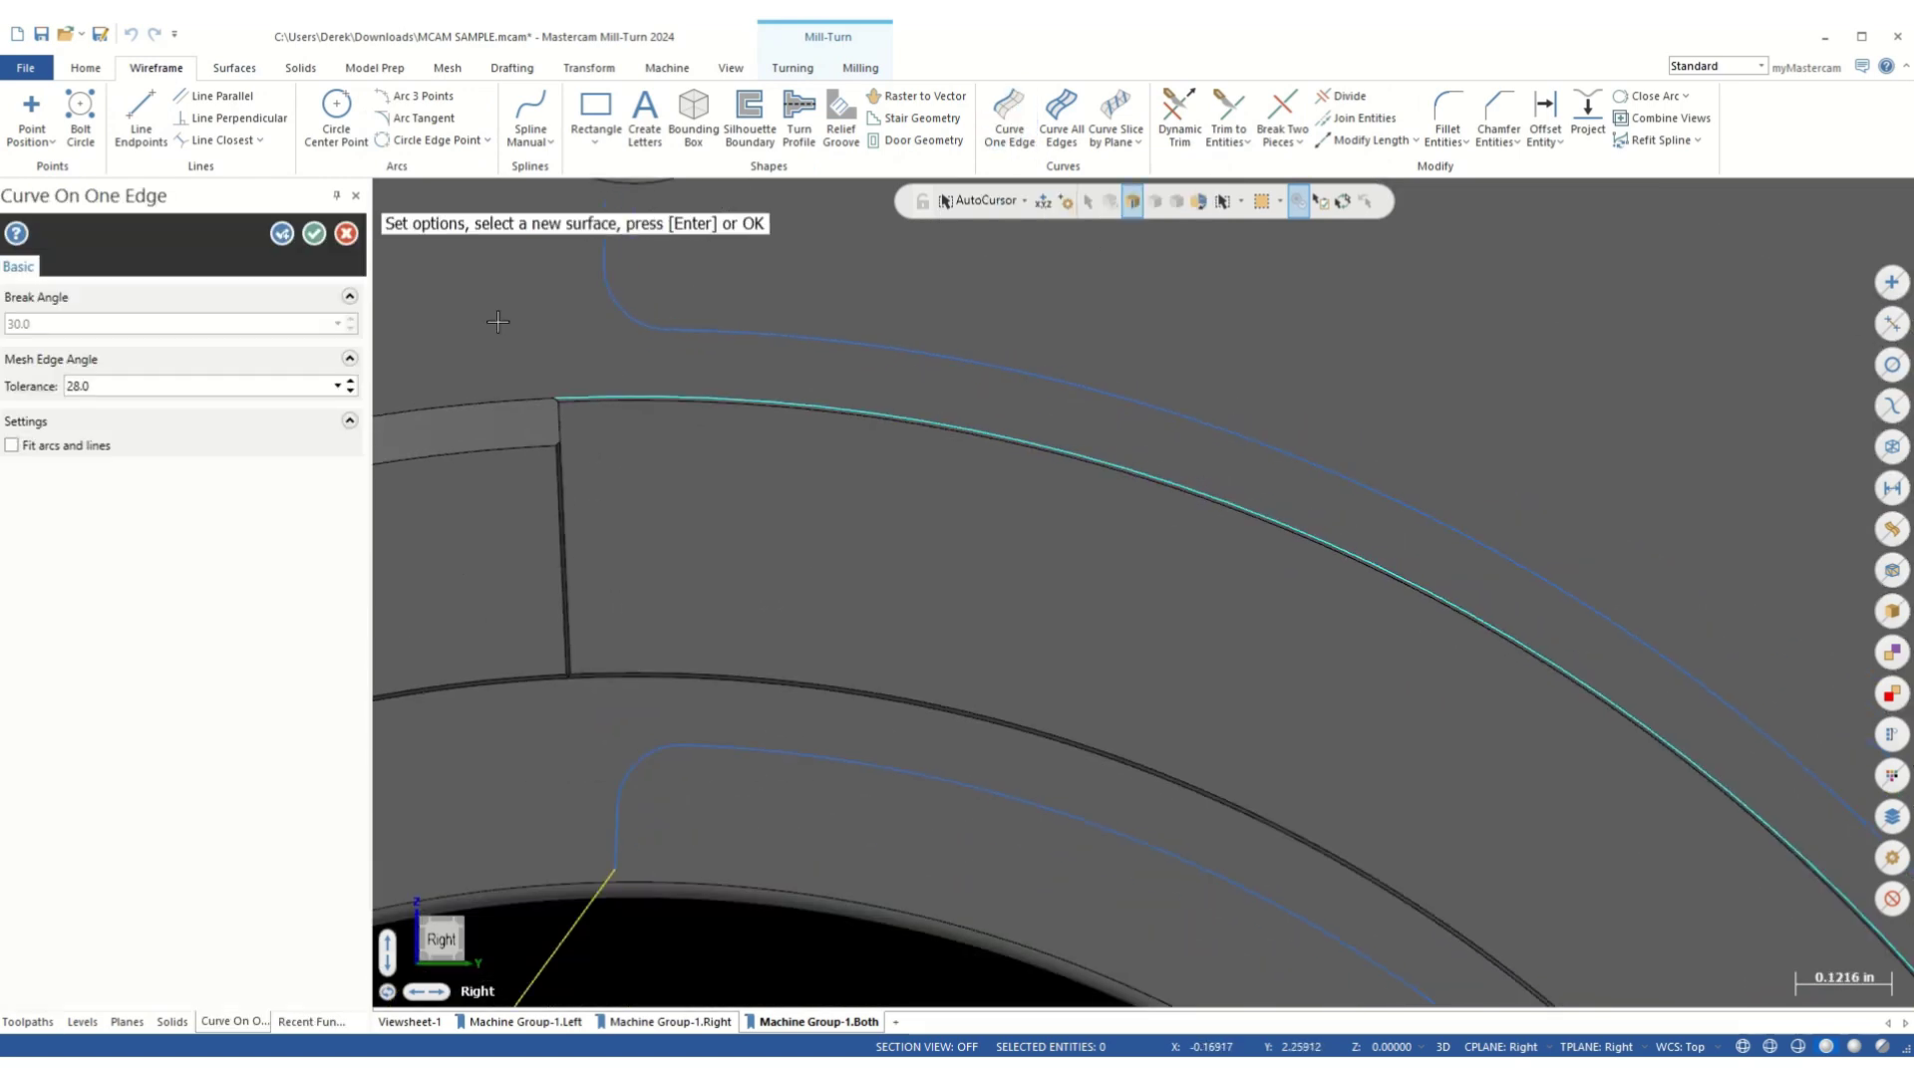
scroll(463, 311, "down", 3)
left_click(314, 233)
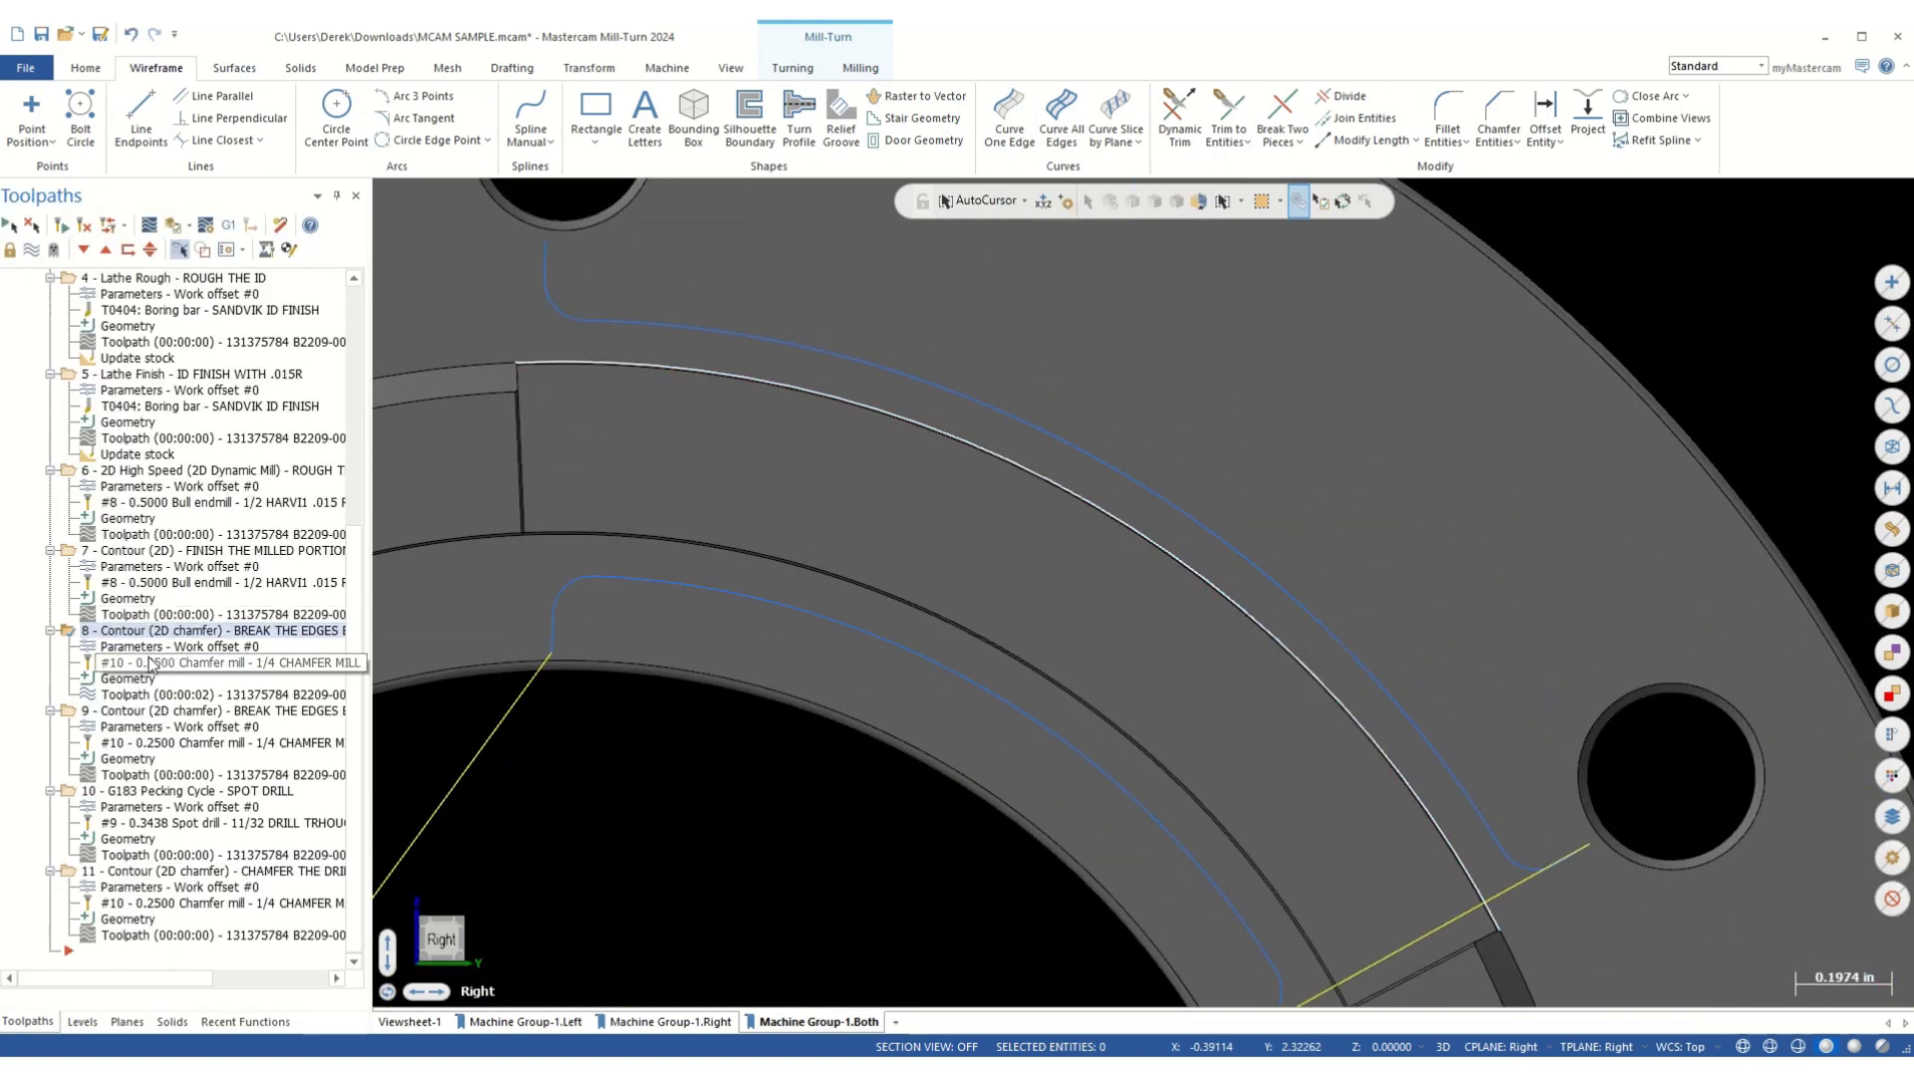
- Open operation 8's contour parameters, review the Tool page, and close without changes
left_click(180, 647)
left_click(620, 286)
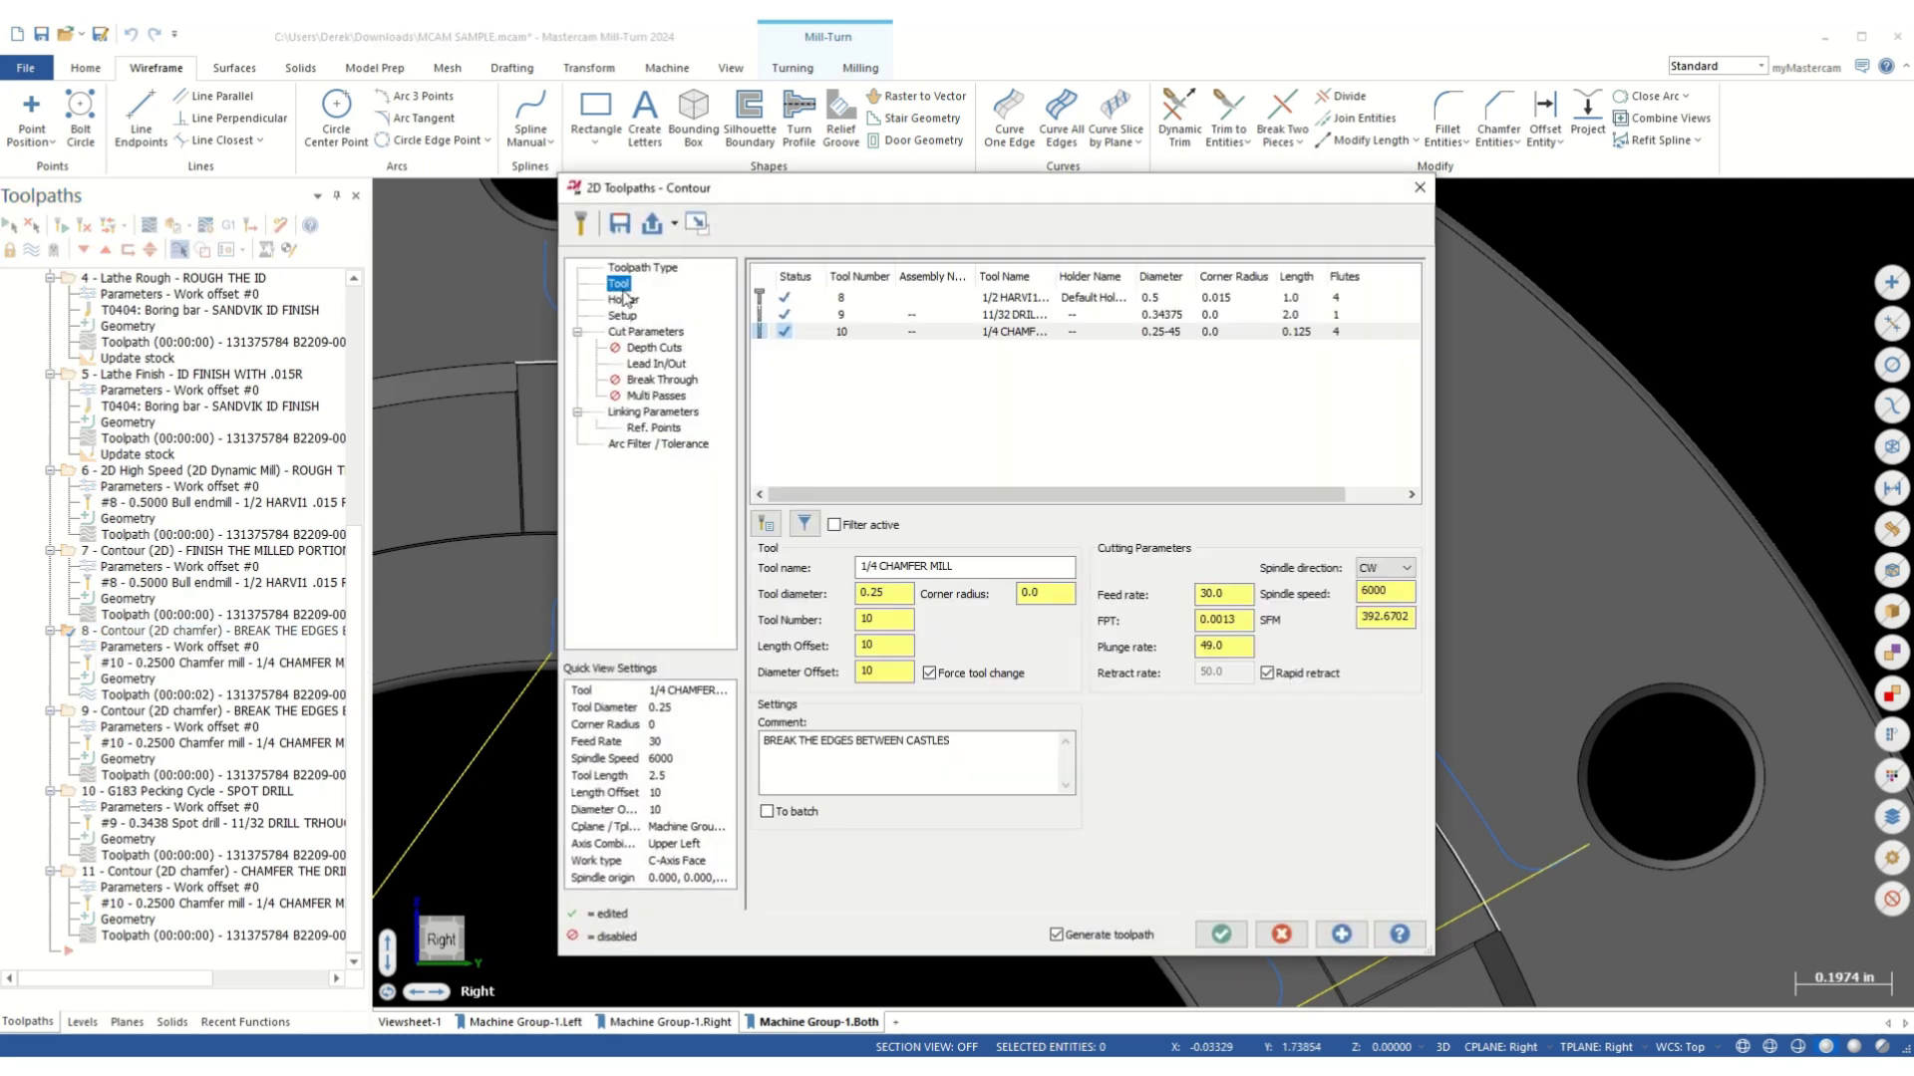
left_click(1420, 188)
- Reopen operation 8's Cut Parameters and check the 0.005 chamfer width and 0.085 bottom offset
left_click(860, 68)
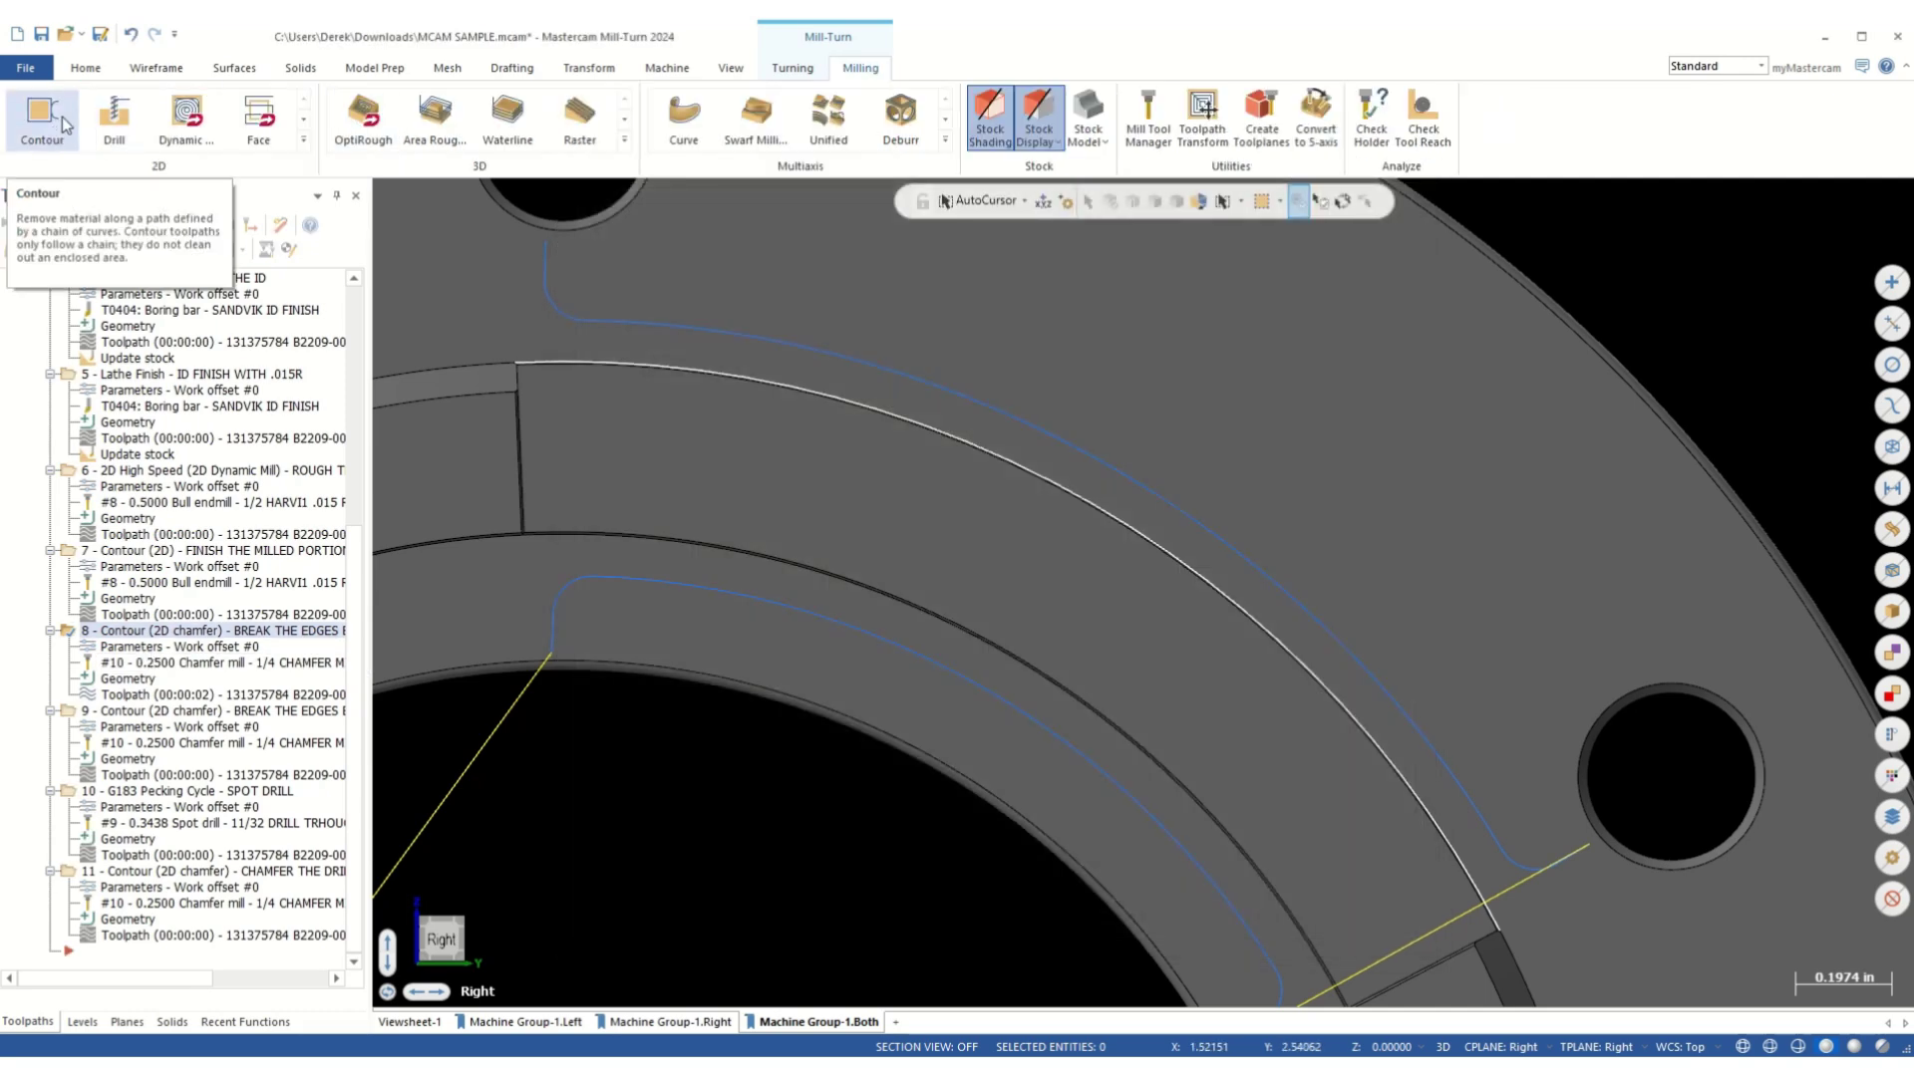
left_click(143, 650)
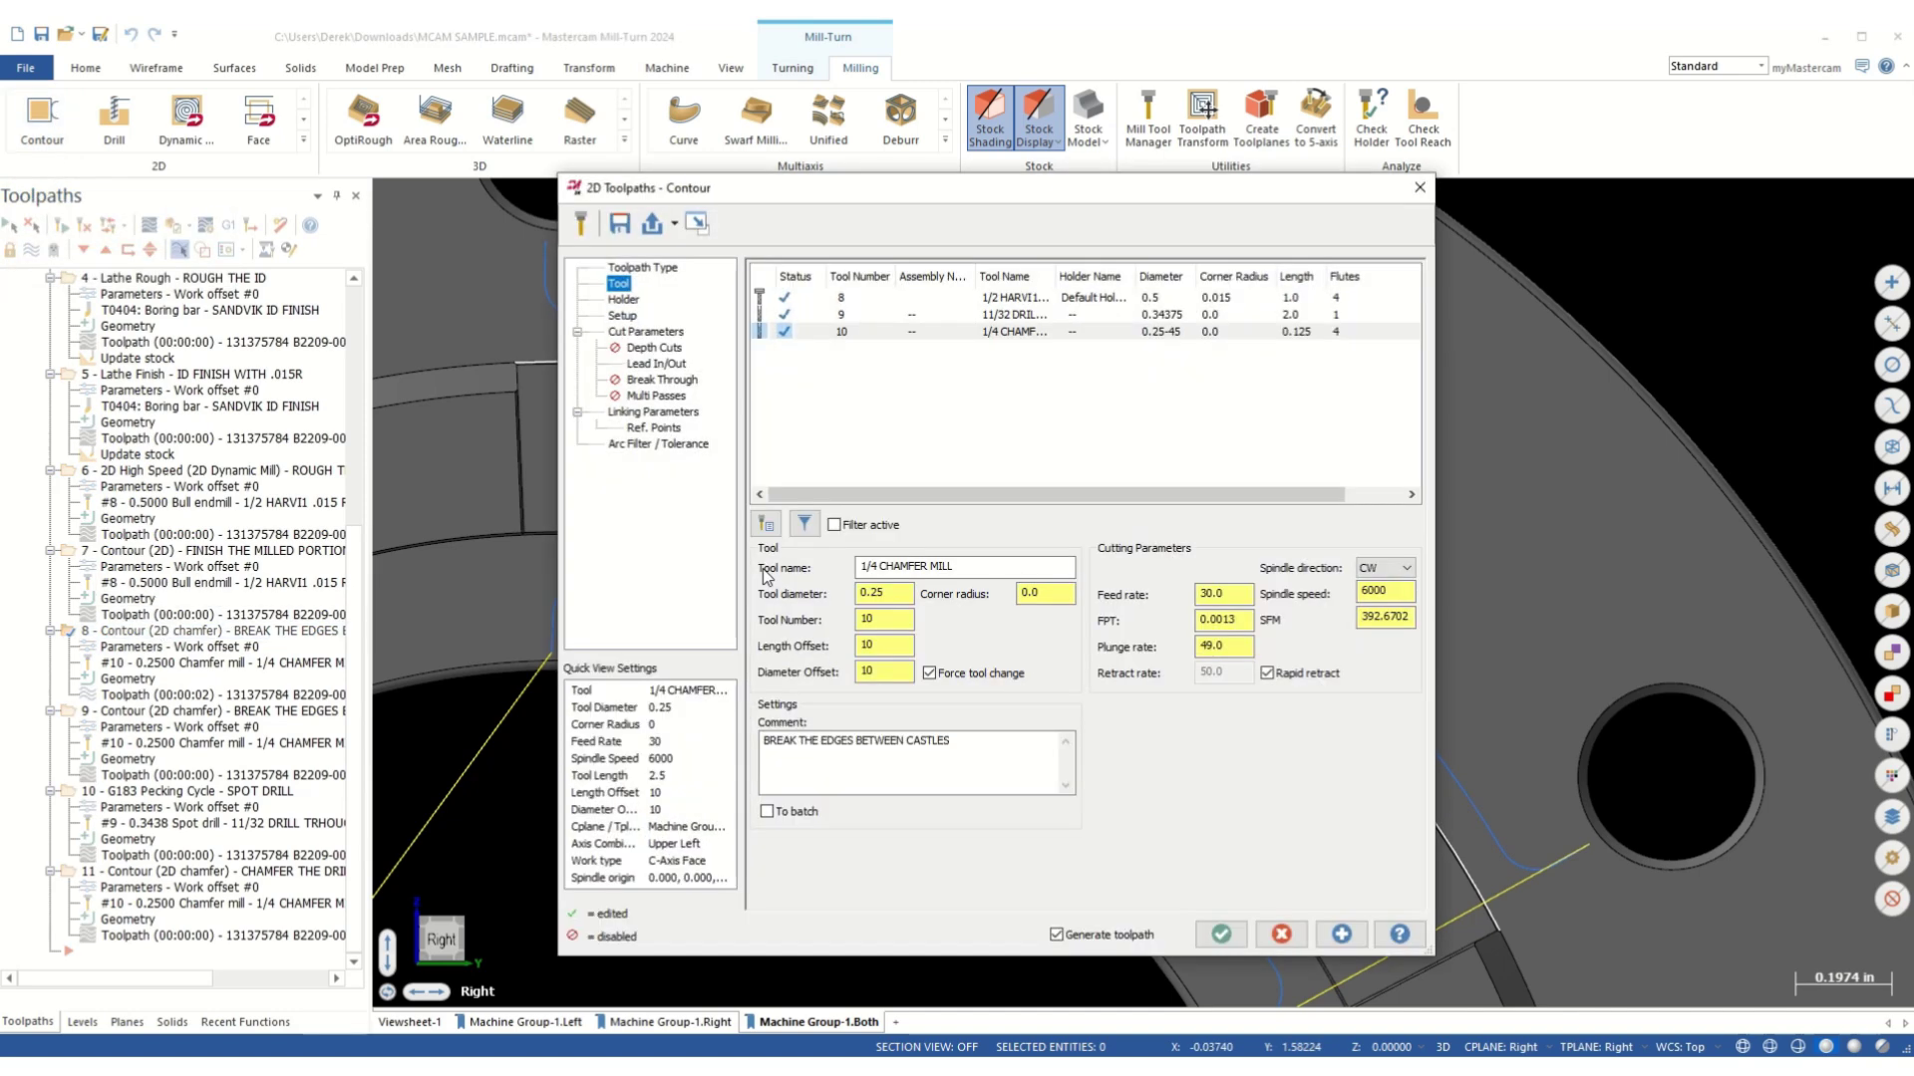
left_click(638, 332)
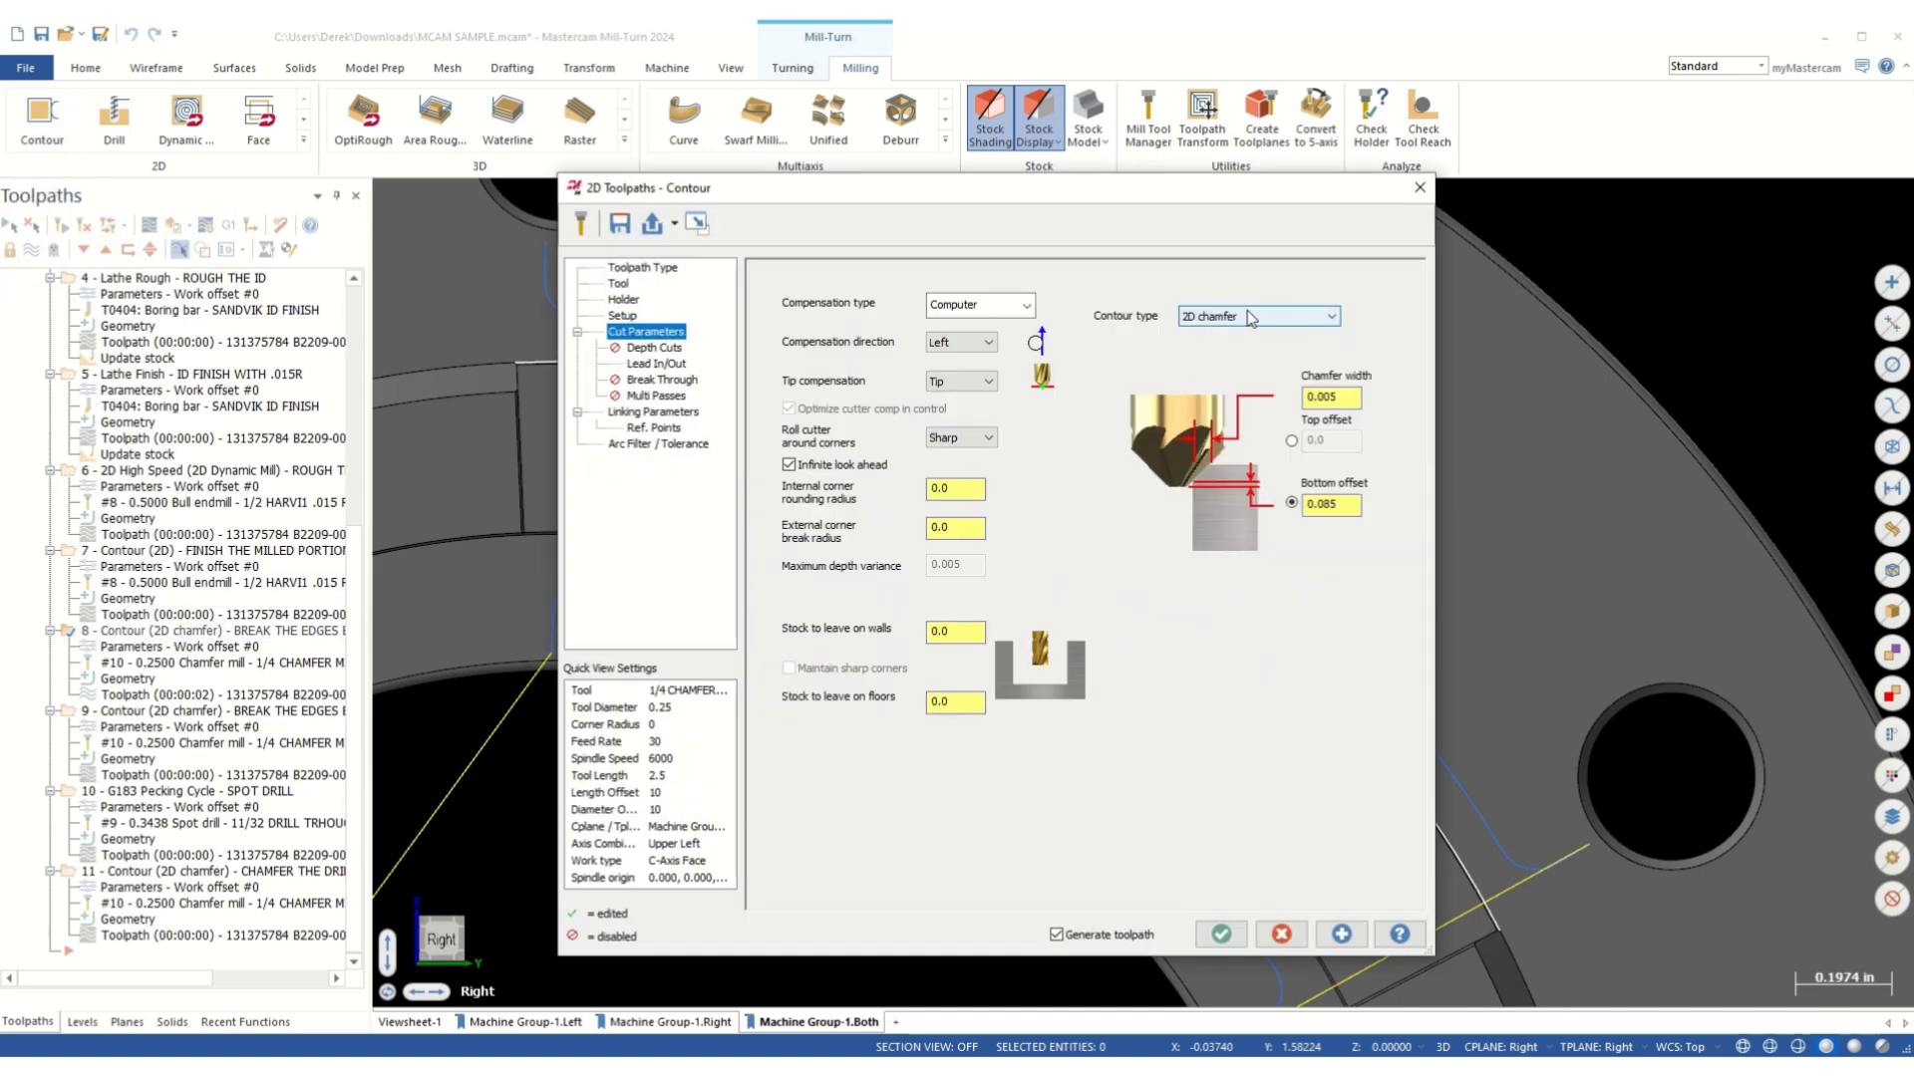
left_click(1352, 399)
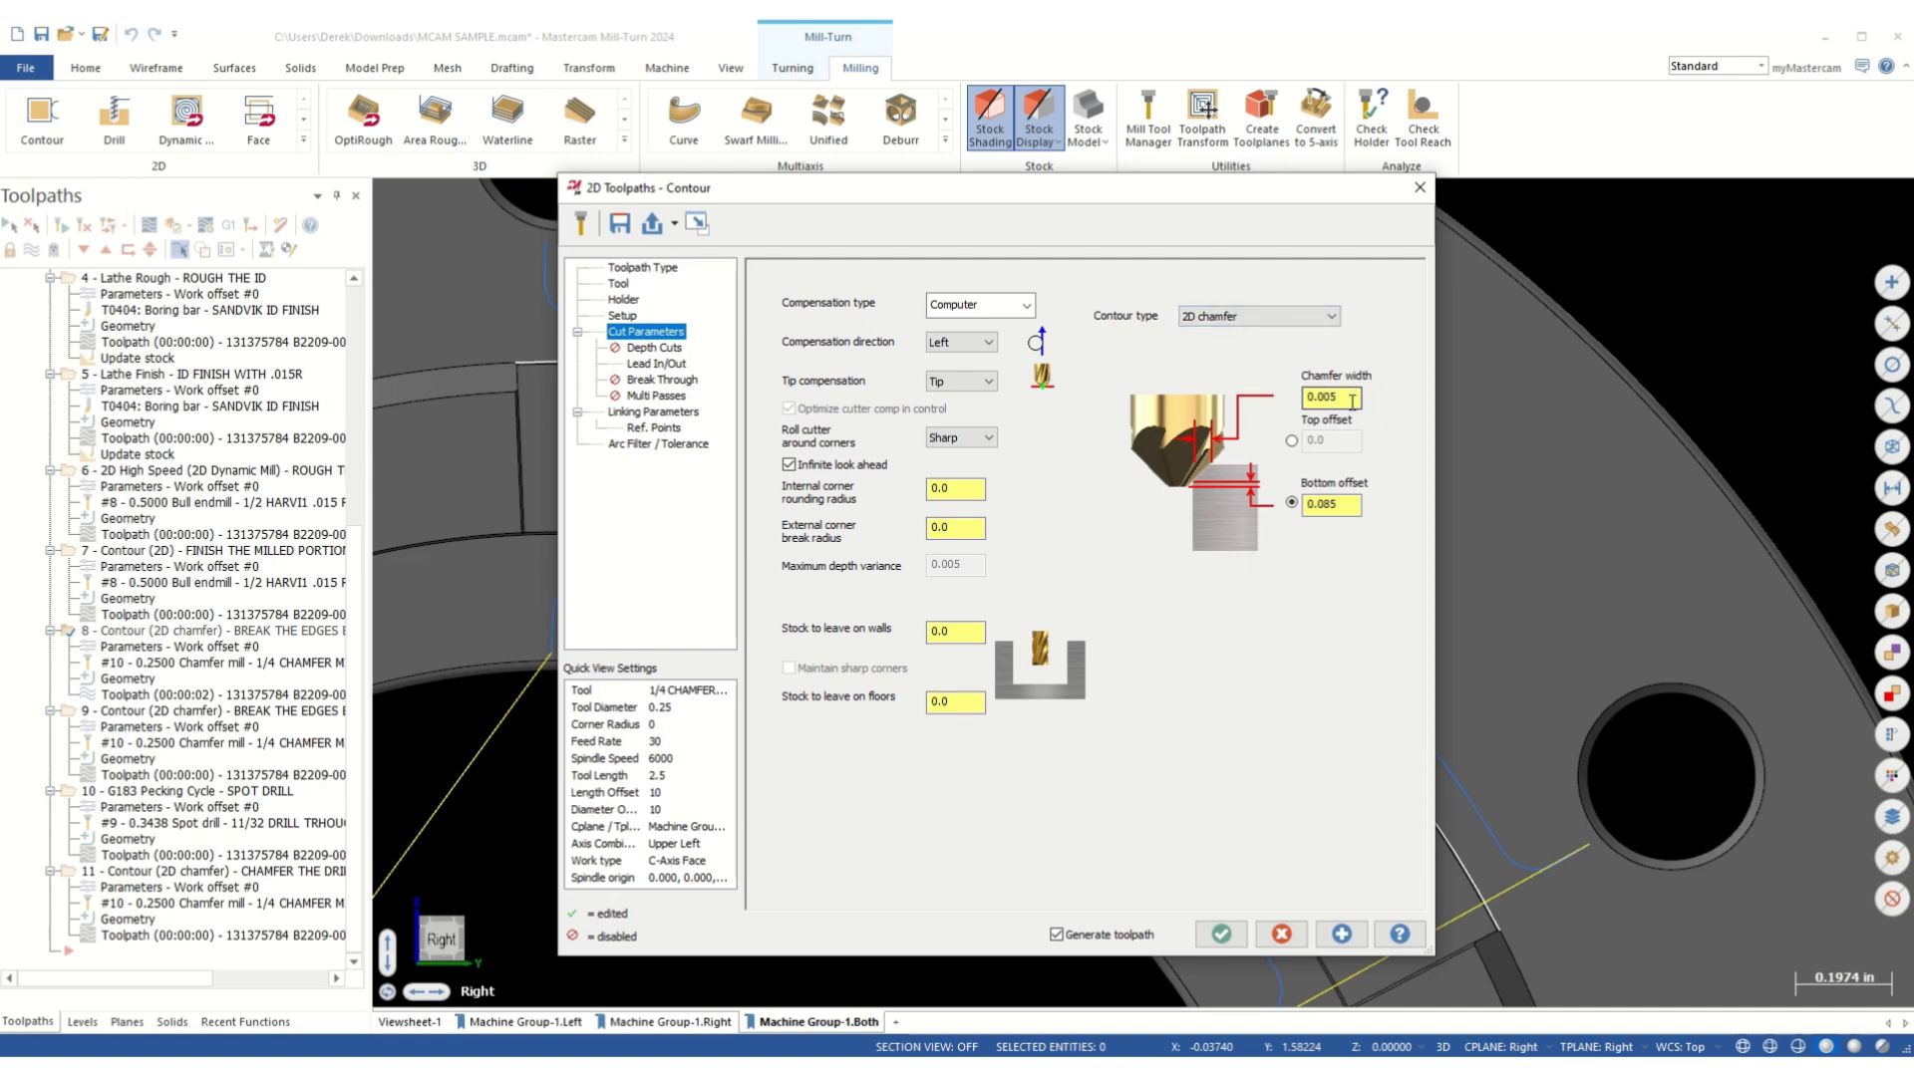
left_click(1341, 510)
- Review operation 8's lead and linking pages, then split 0.001 tolerance 5% cut, 95% line/arc
left_click(653, 364)
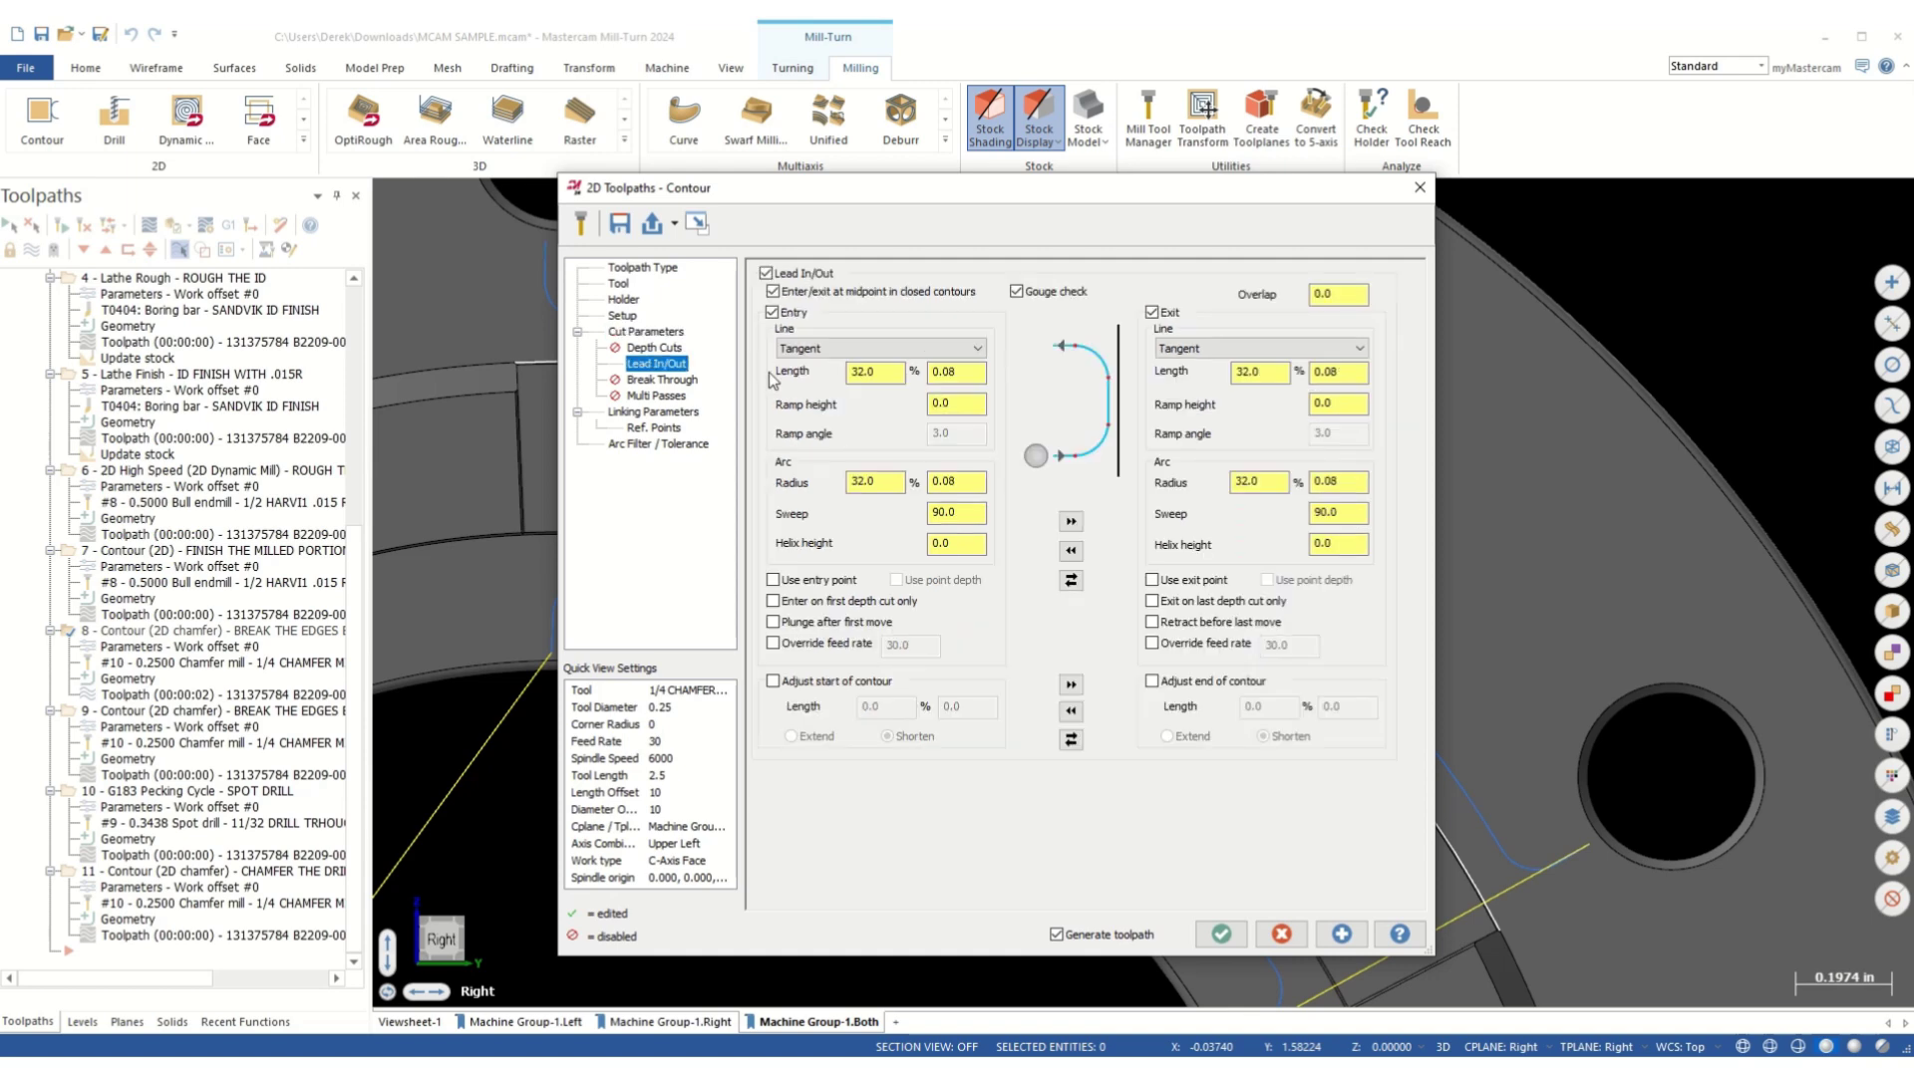
left_click(658, 413)
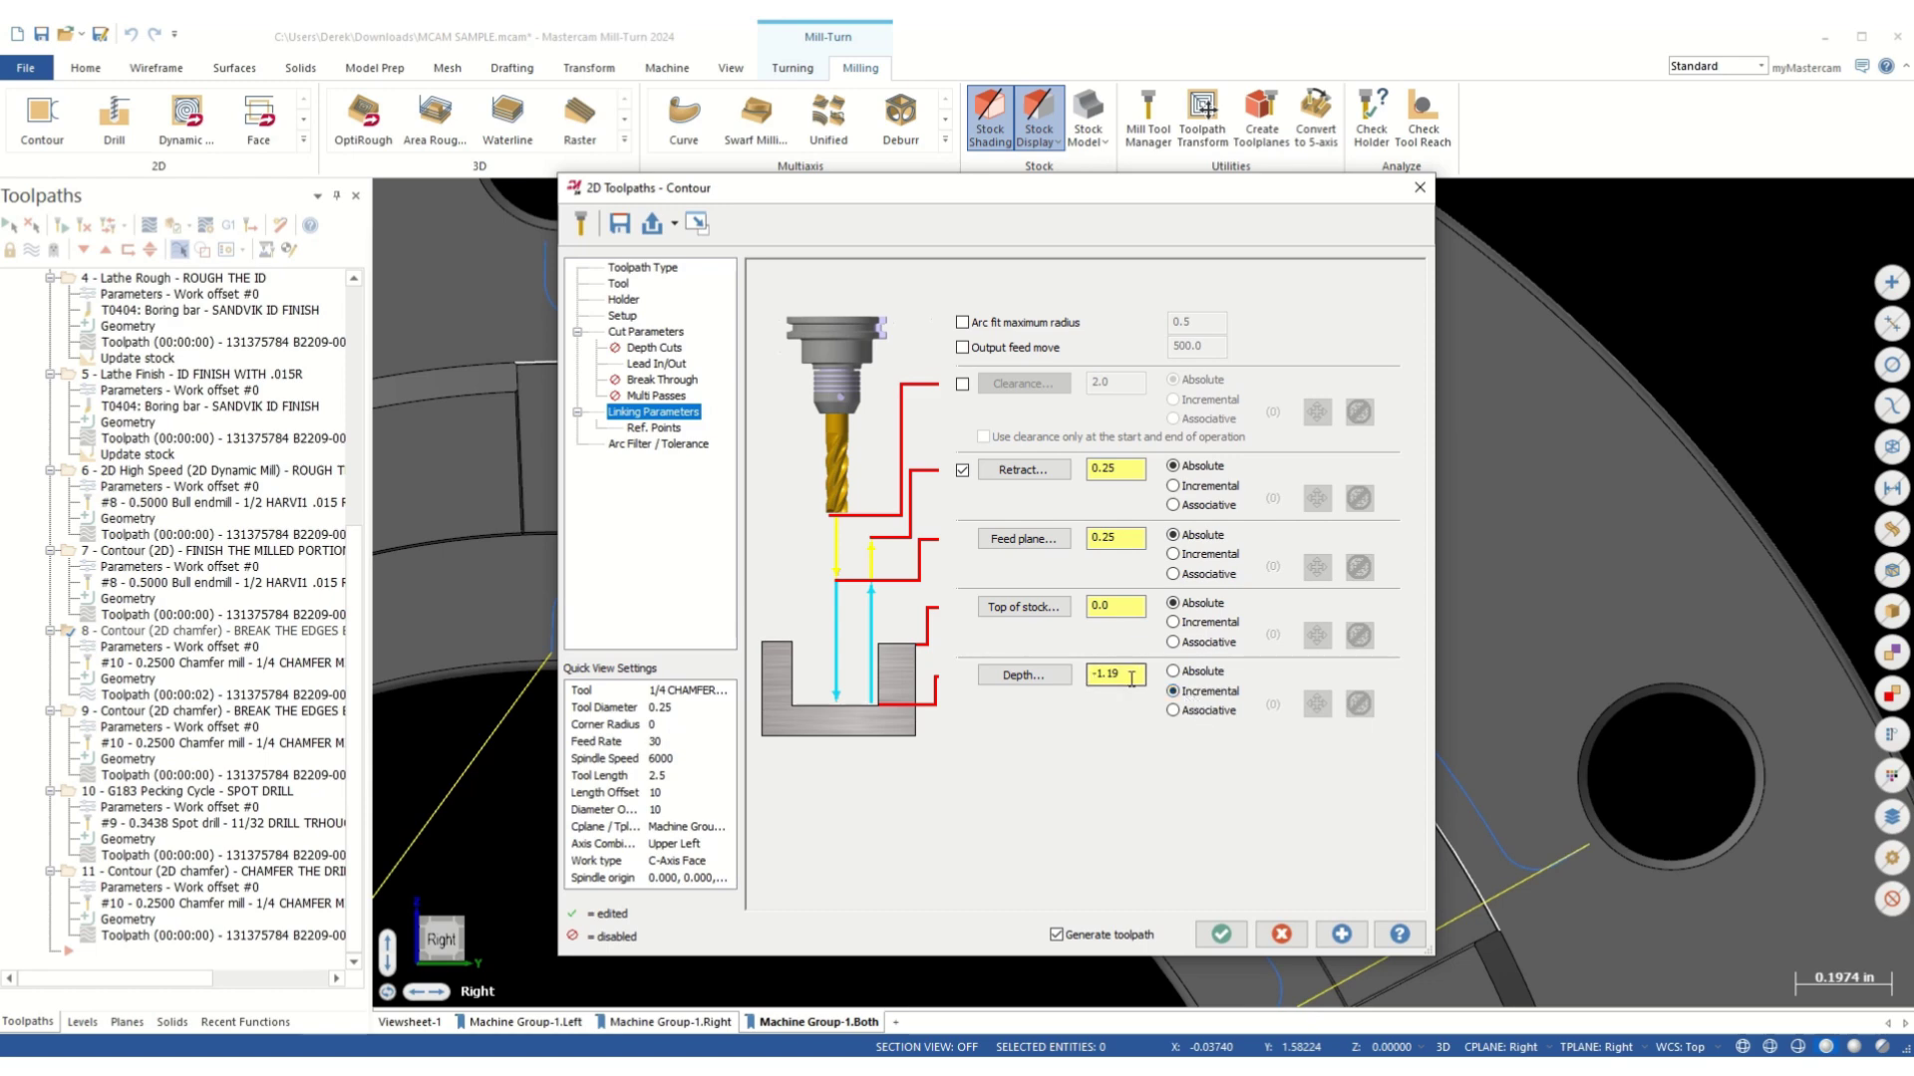
left_click(645, 332)
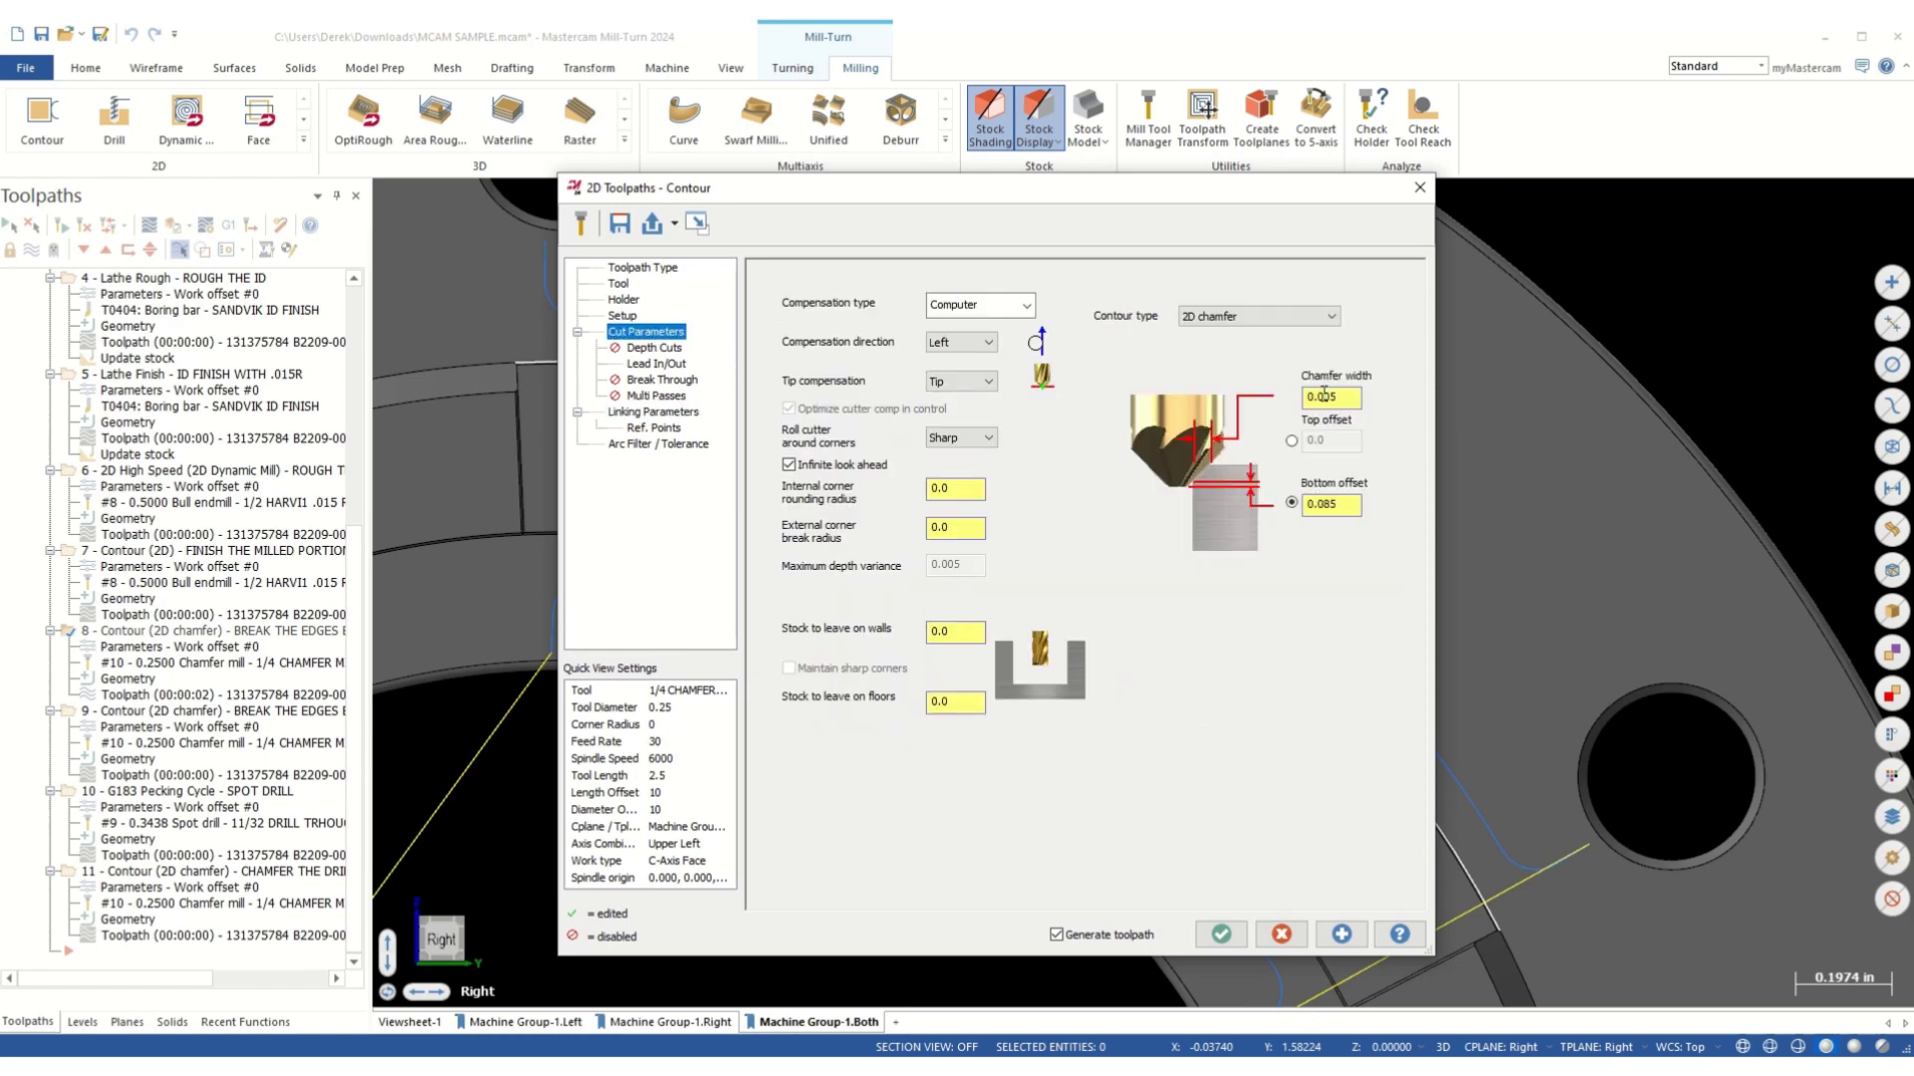
left_click(653, 413)
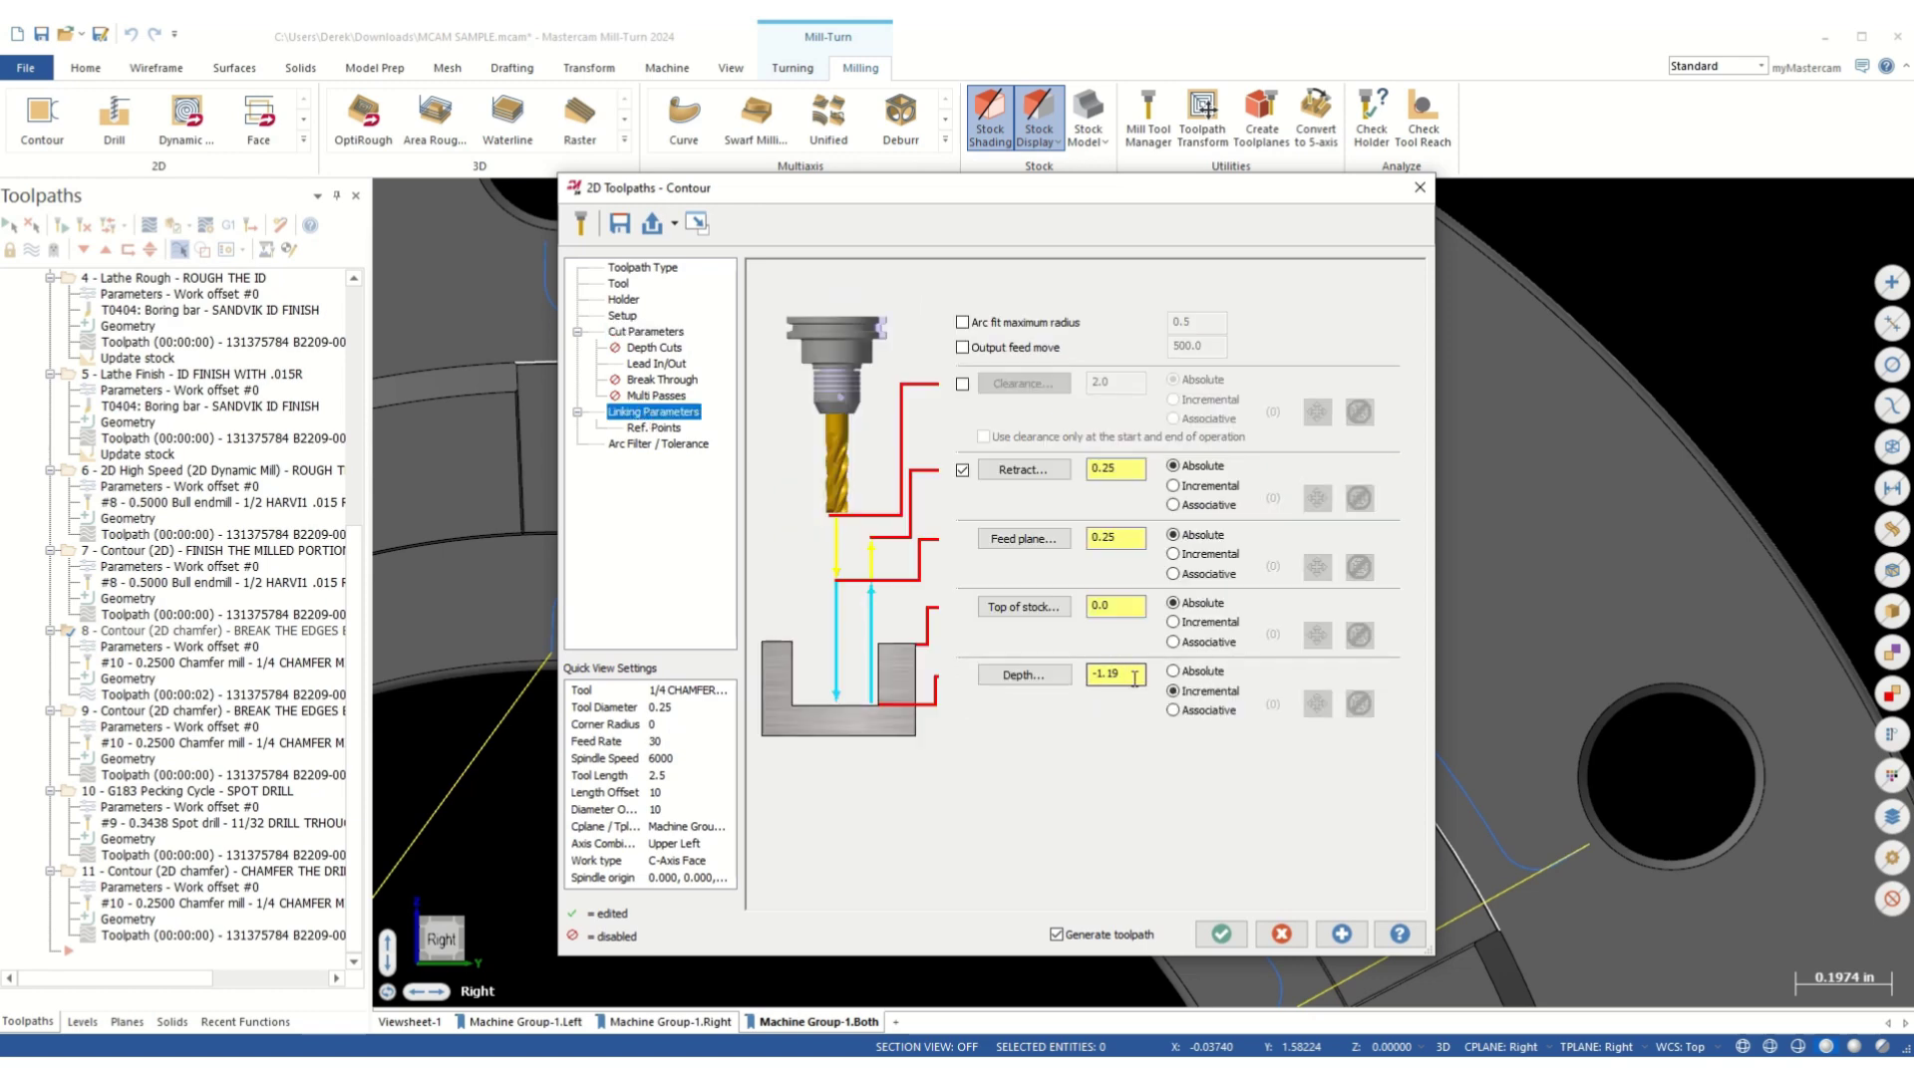
left_click(662, 444)
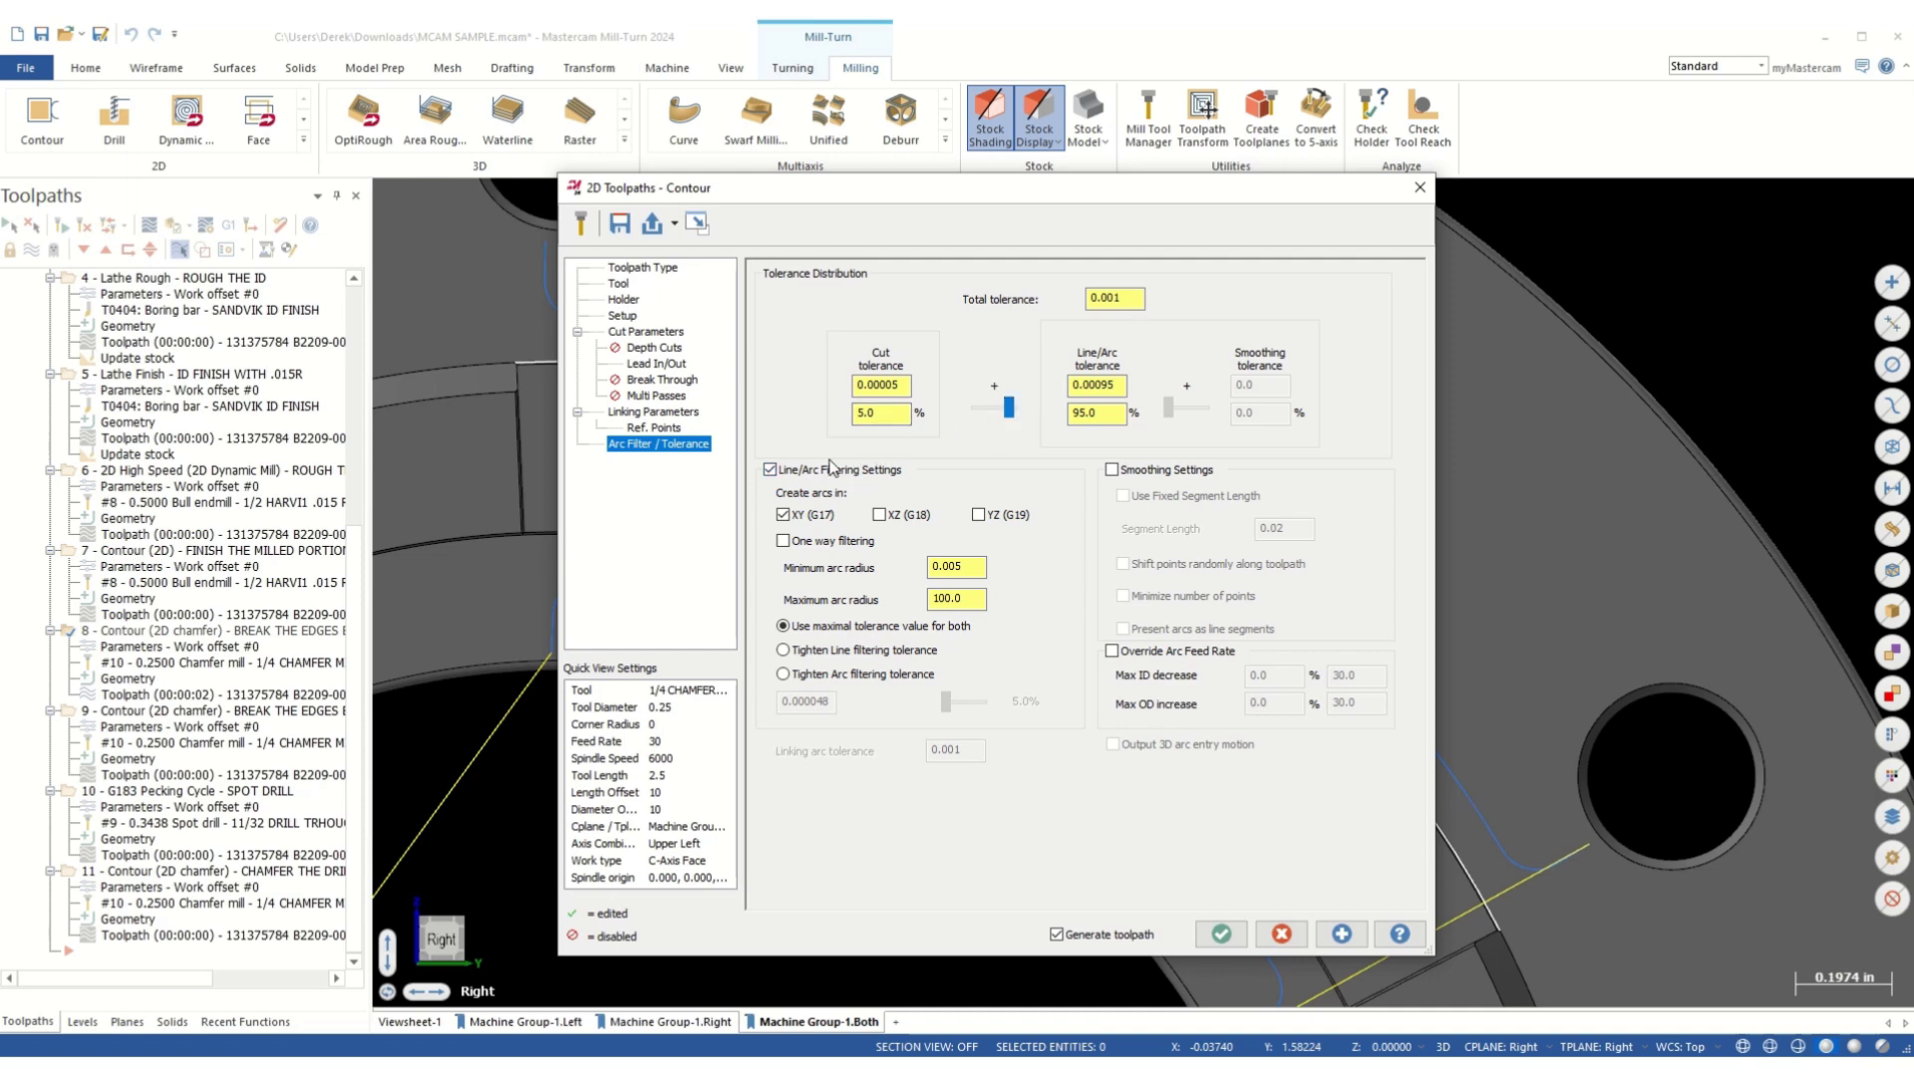
left_click_drag(1009, 408, 953, 414)
- Accept operation 8's contour parameters and switch to the Right view
left_click(1222, 934)
middle_click_drag(1196, 897, 877, 558)
right_click(825, 498)
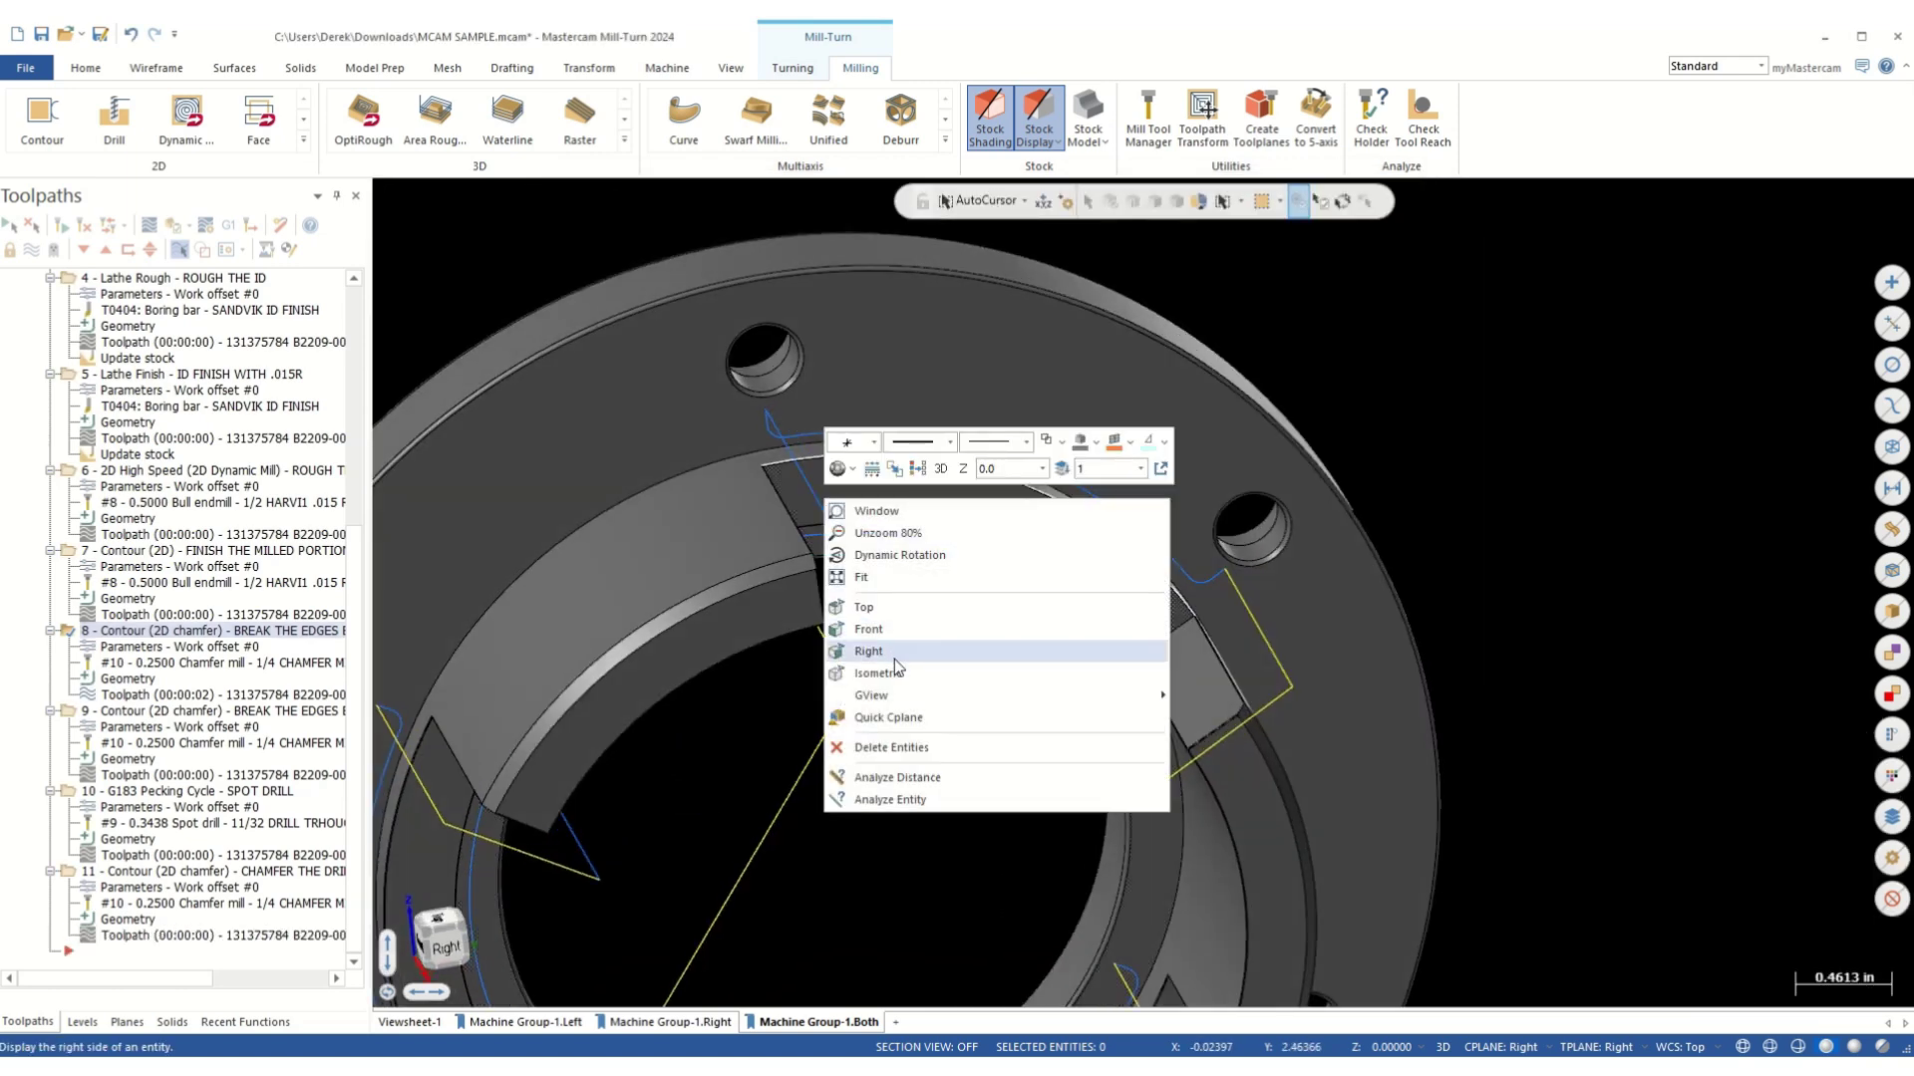
left_click(894, 660)
- Play operation 8's chamfer backplot at slowed speed, watching the tool at the castle
left_click(149, 225)
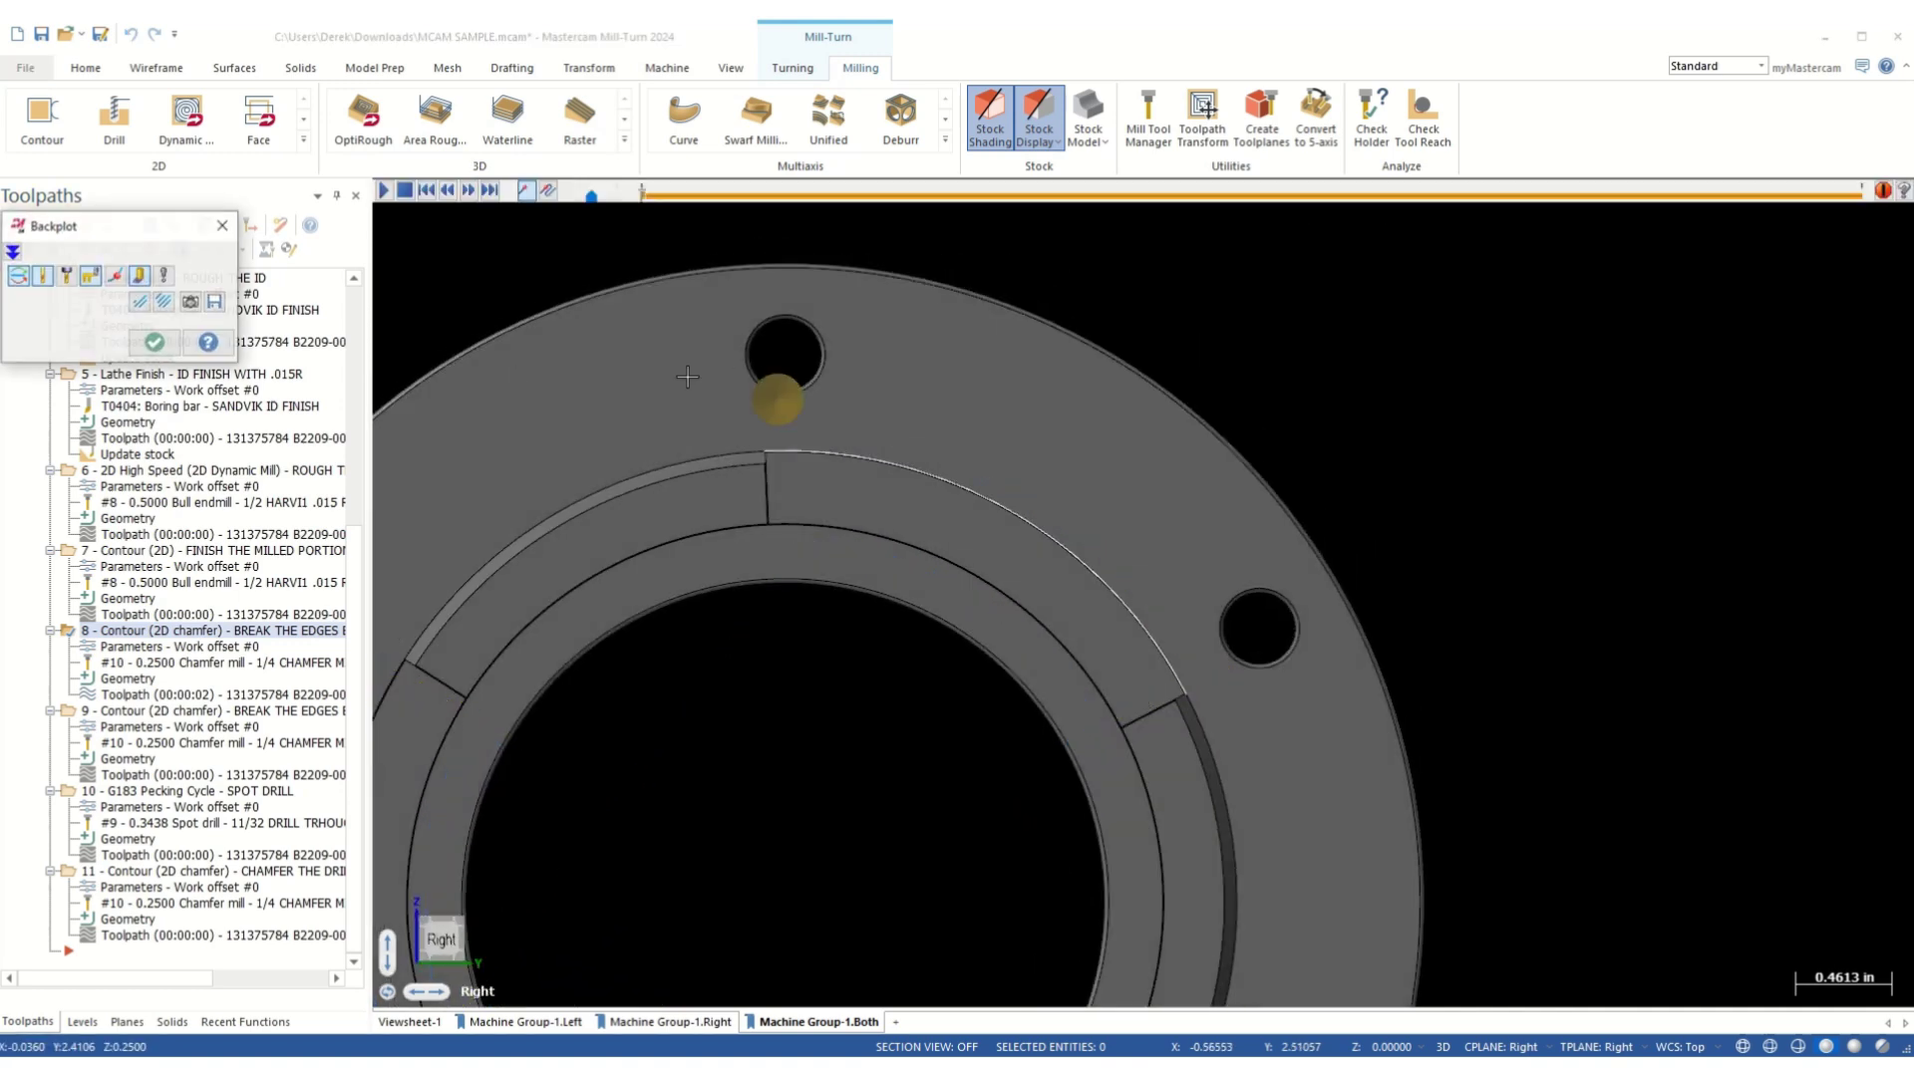
scroll(746, 370, "up", 7)
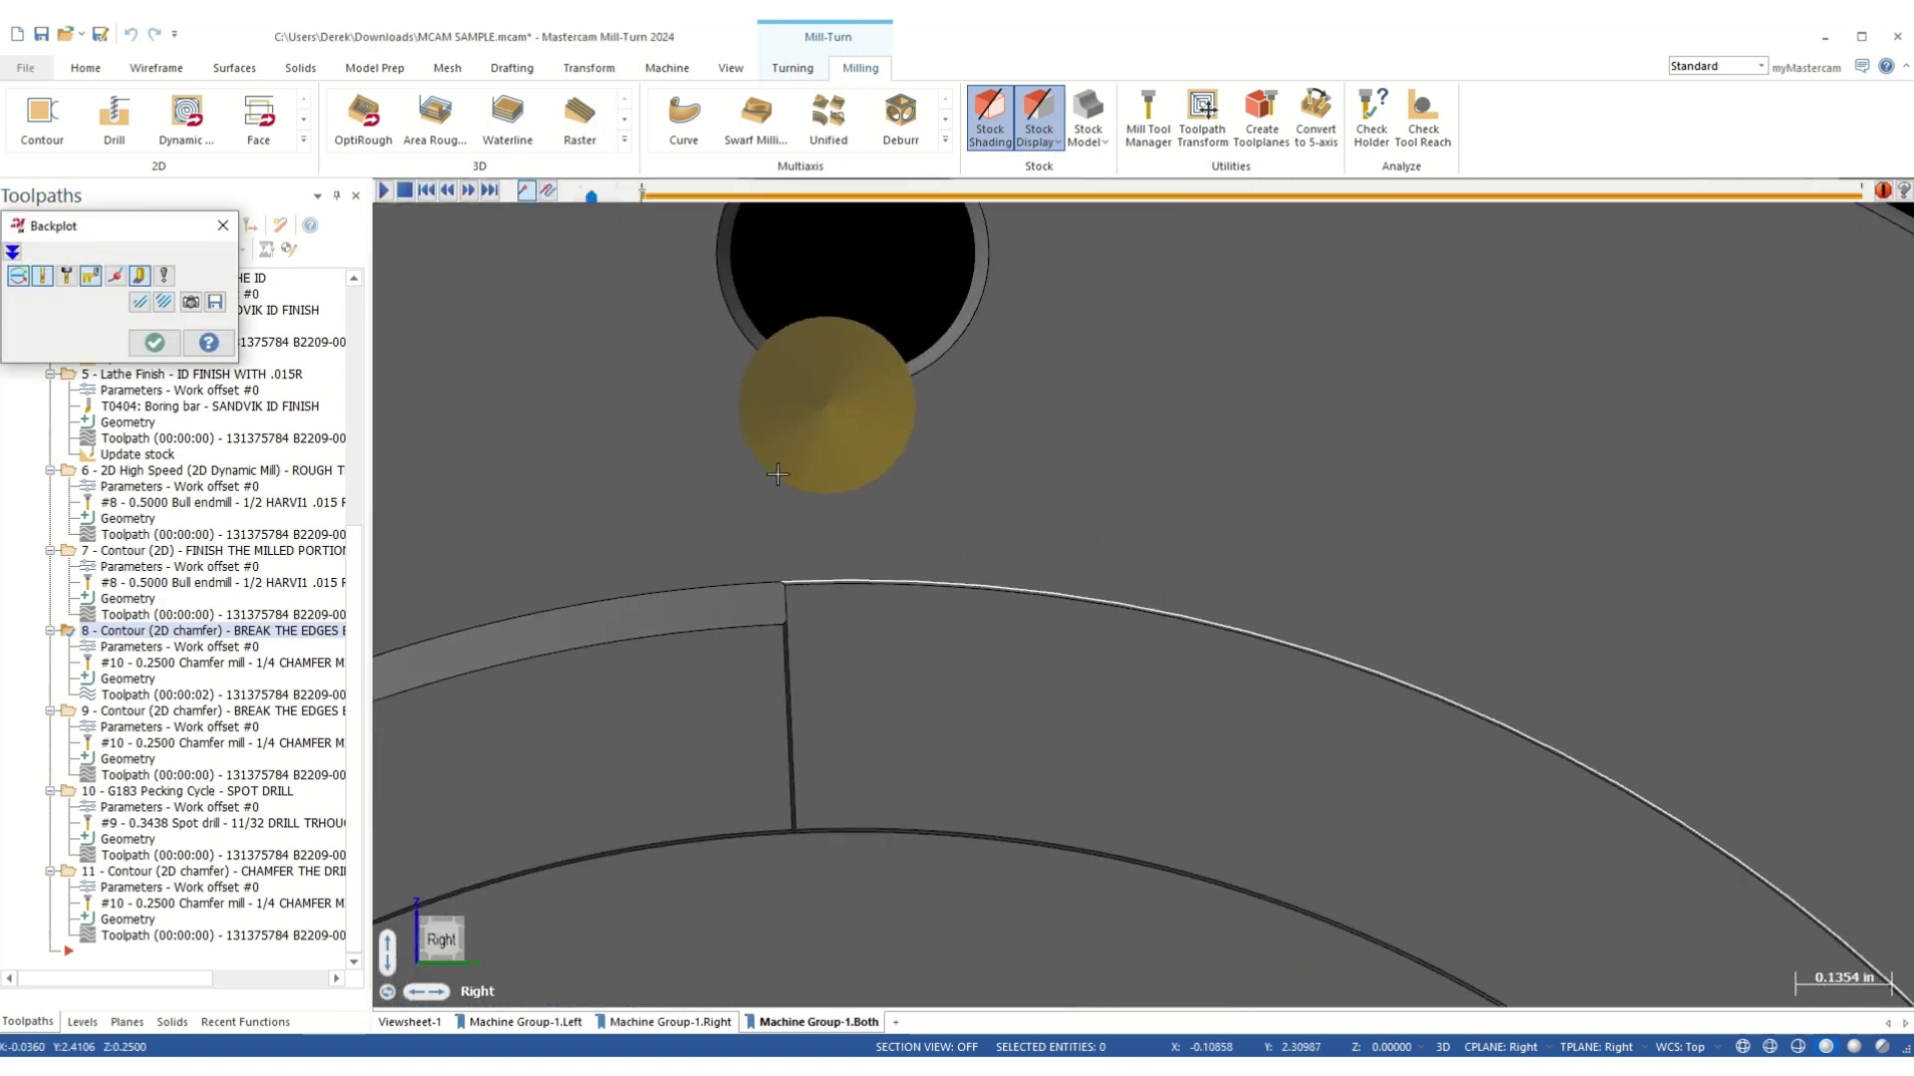
middle_click_drag(778, 457, 752, 427)
left_click(383, 190)
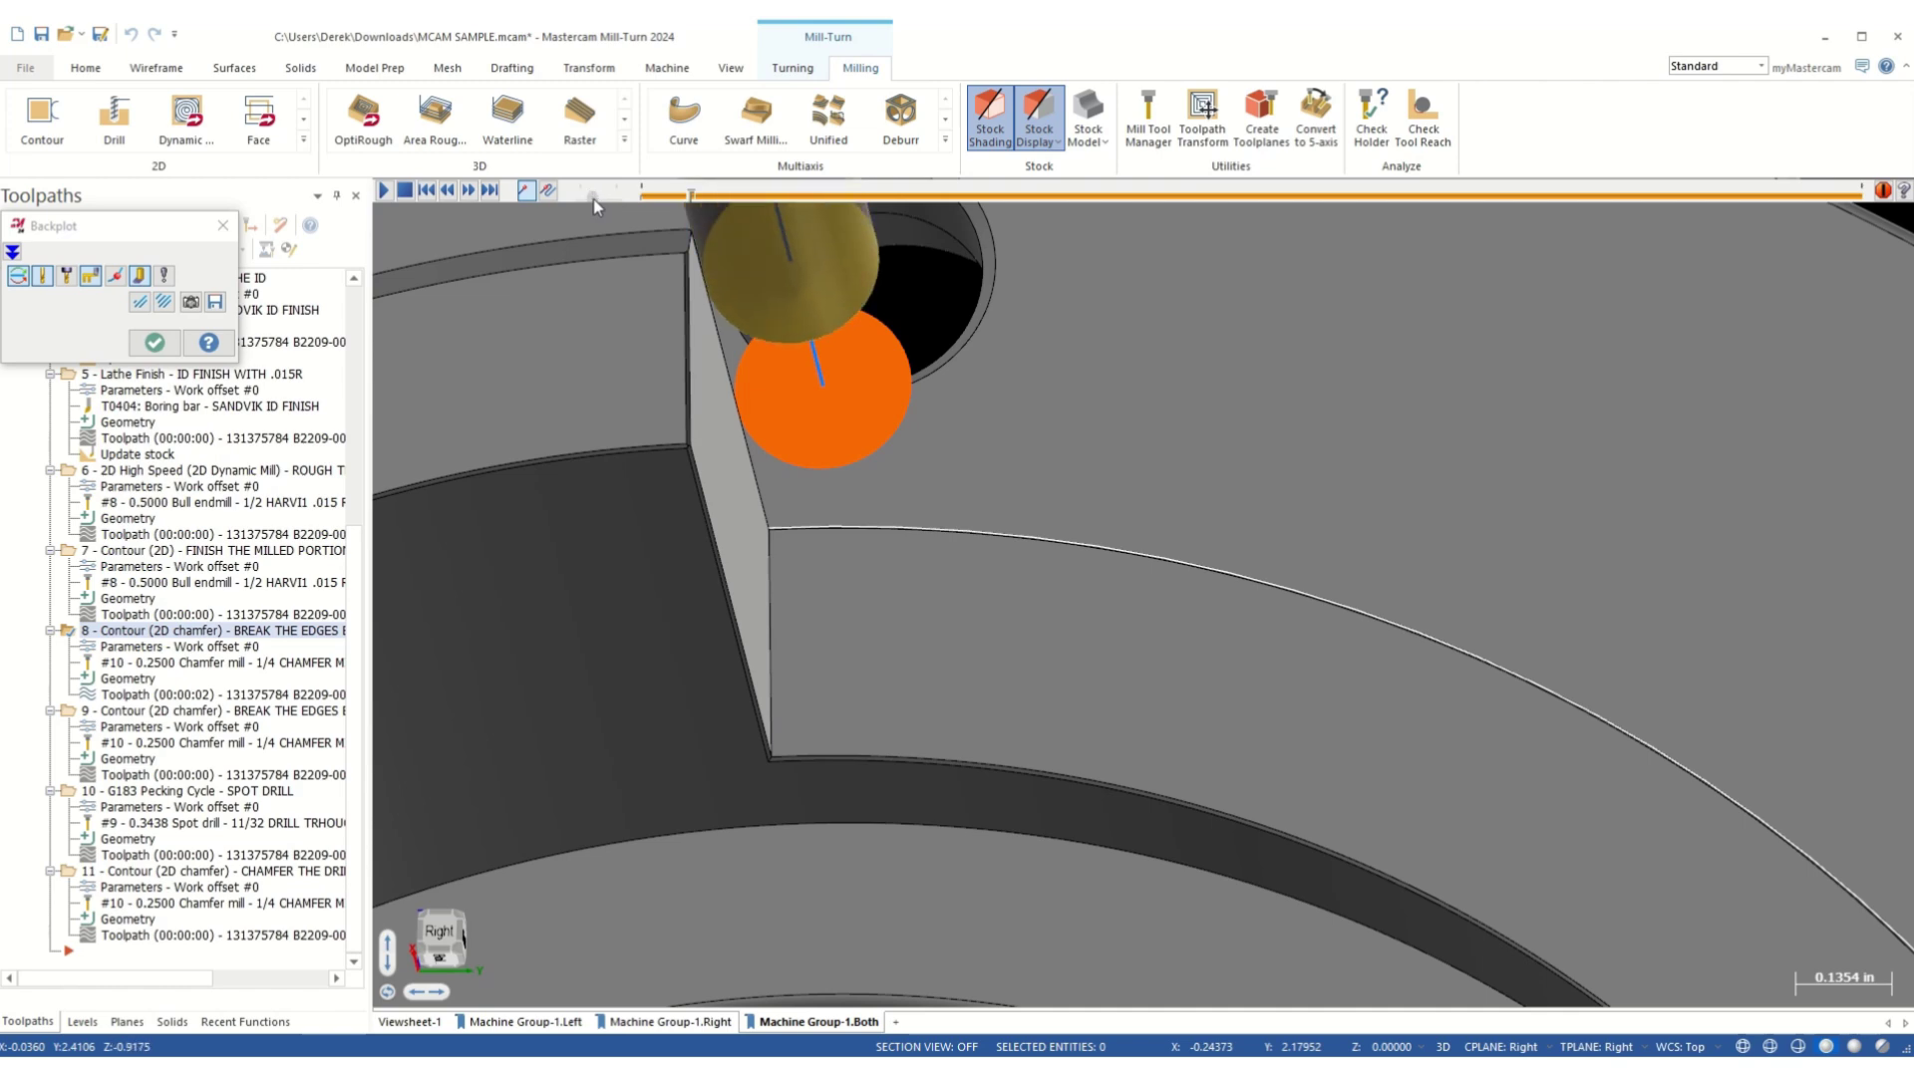
left_click_drag(586, 199, 582, 200)
scroll(780, 531, "down", 5)
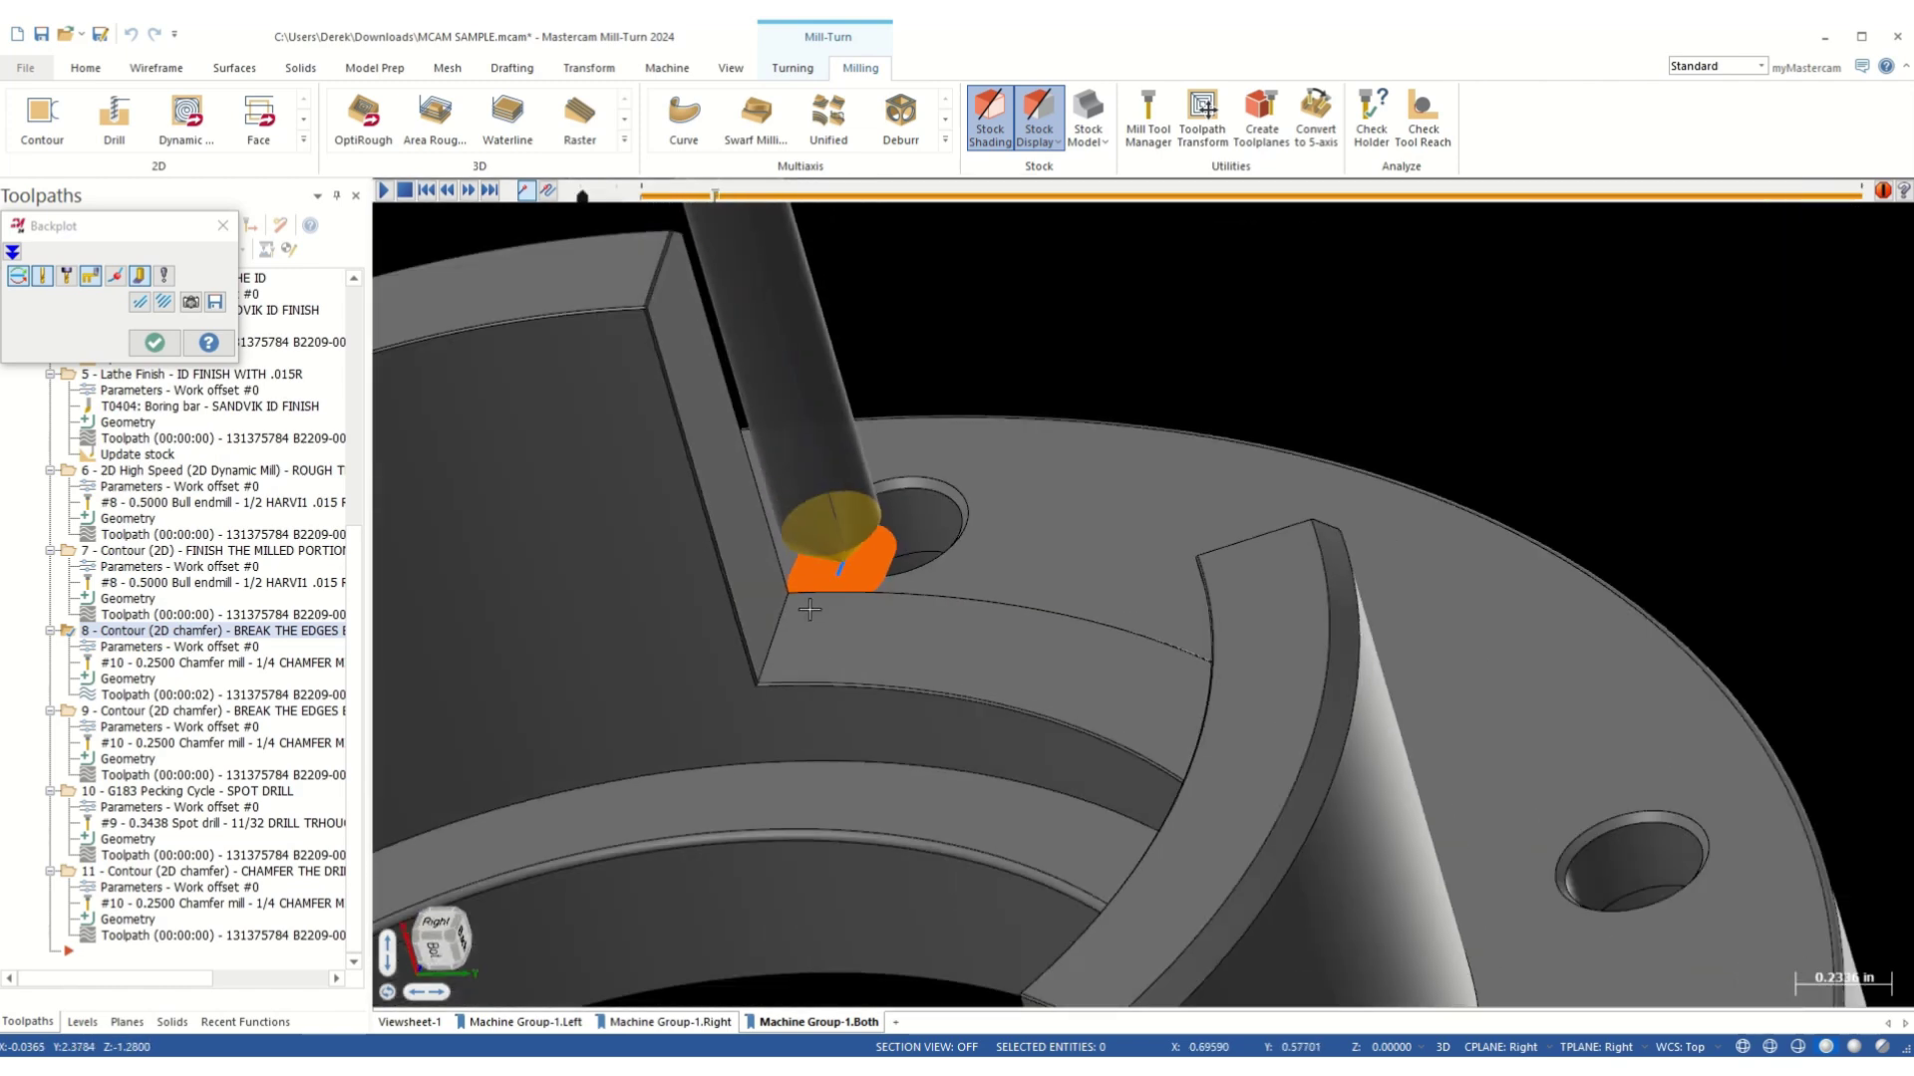
middle_click_drag(767, 469, 802, 625)
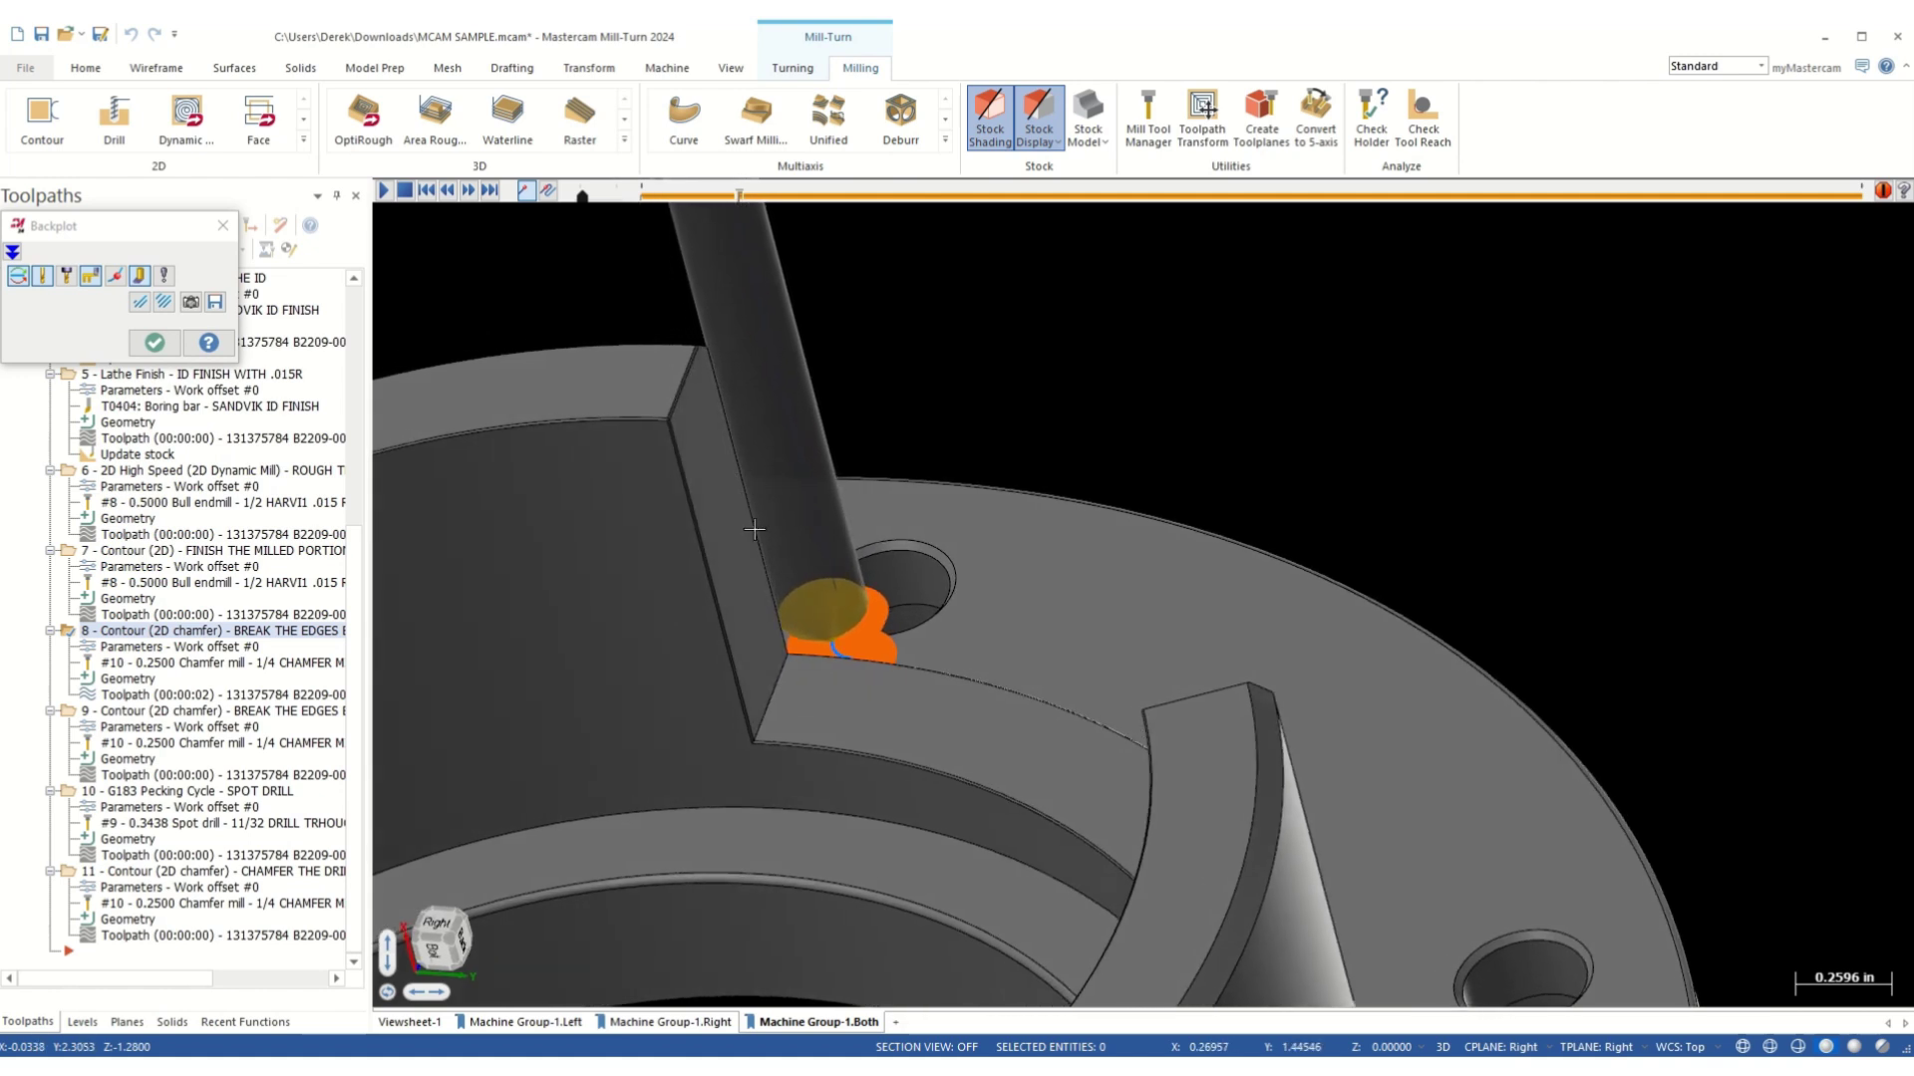
- Zoom on the tool in the Right view where the ring's arc meets a gap
scroll(778, 578, "up", 8)
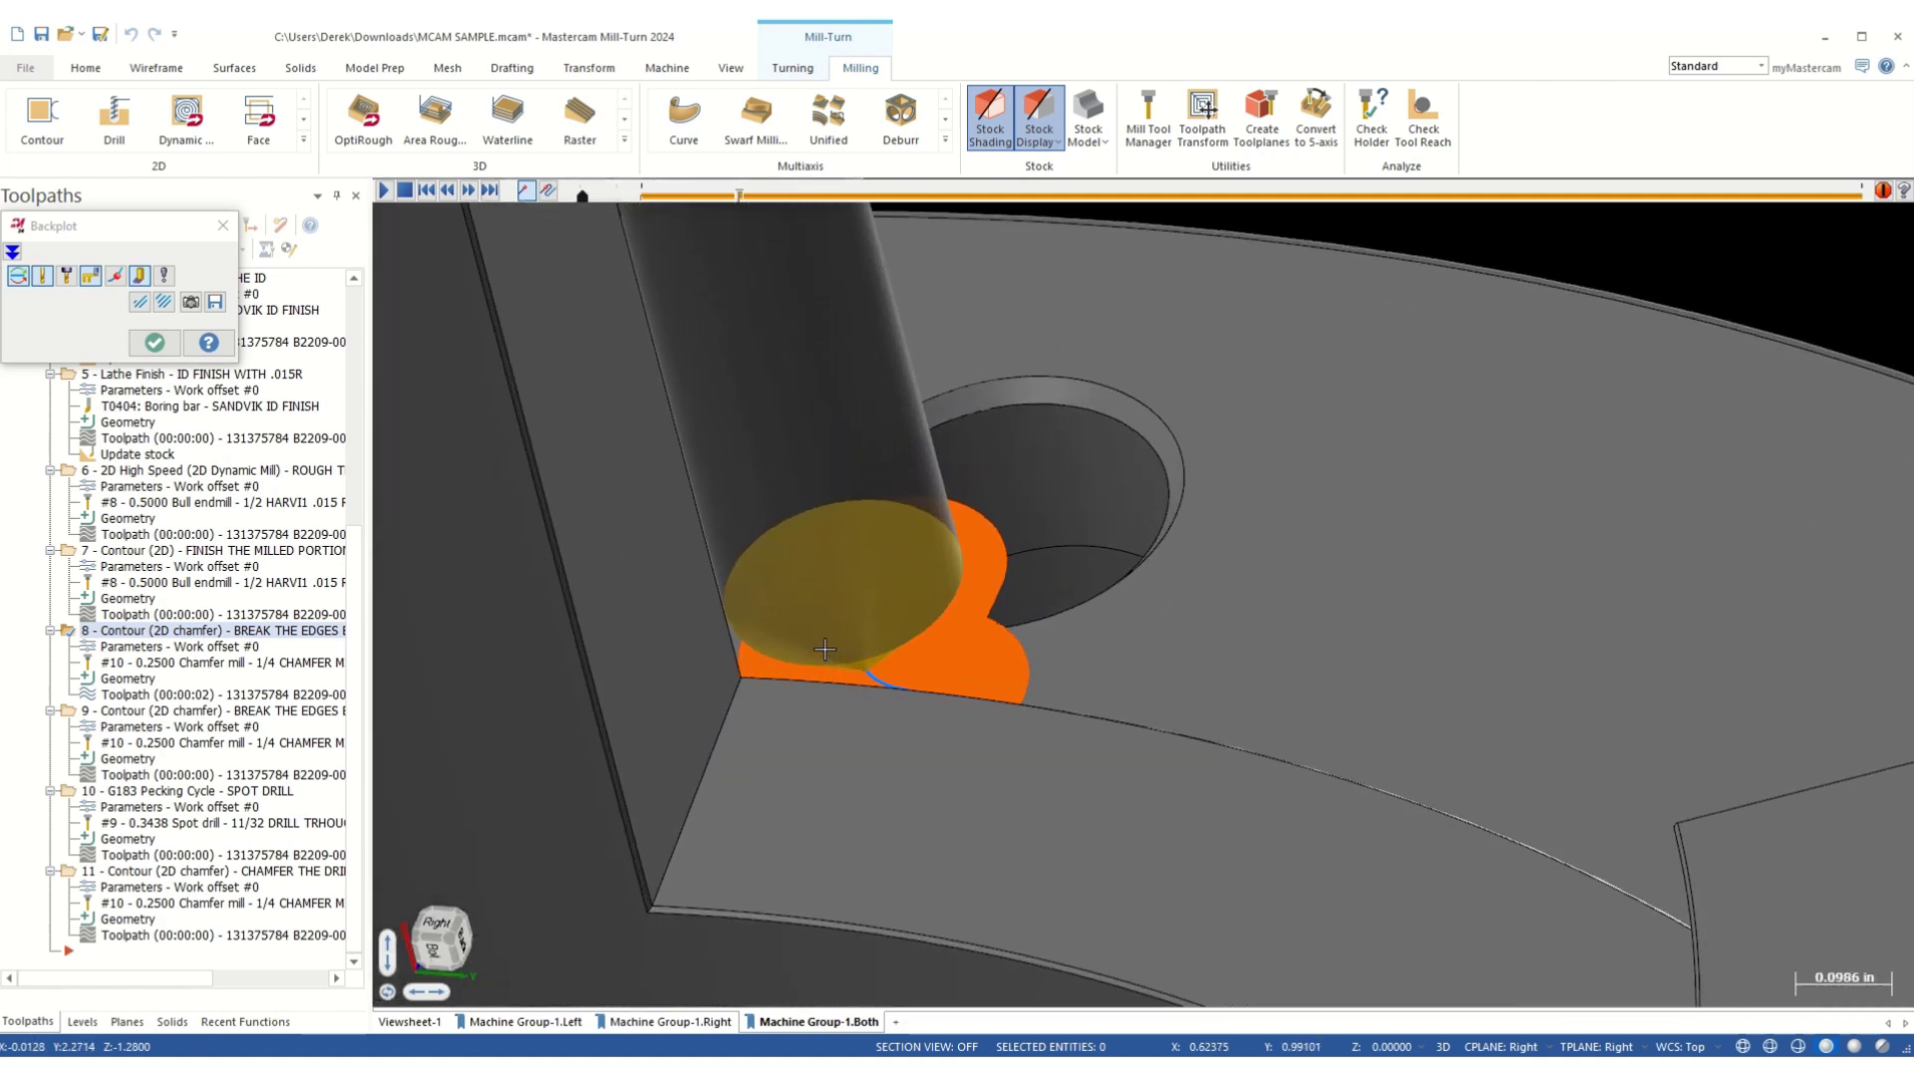
scroll(824, 650, "up", 2)
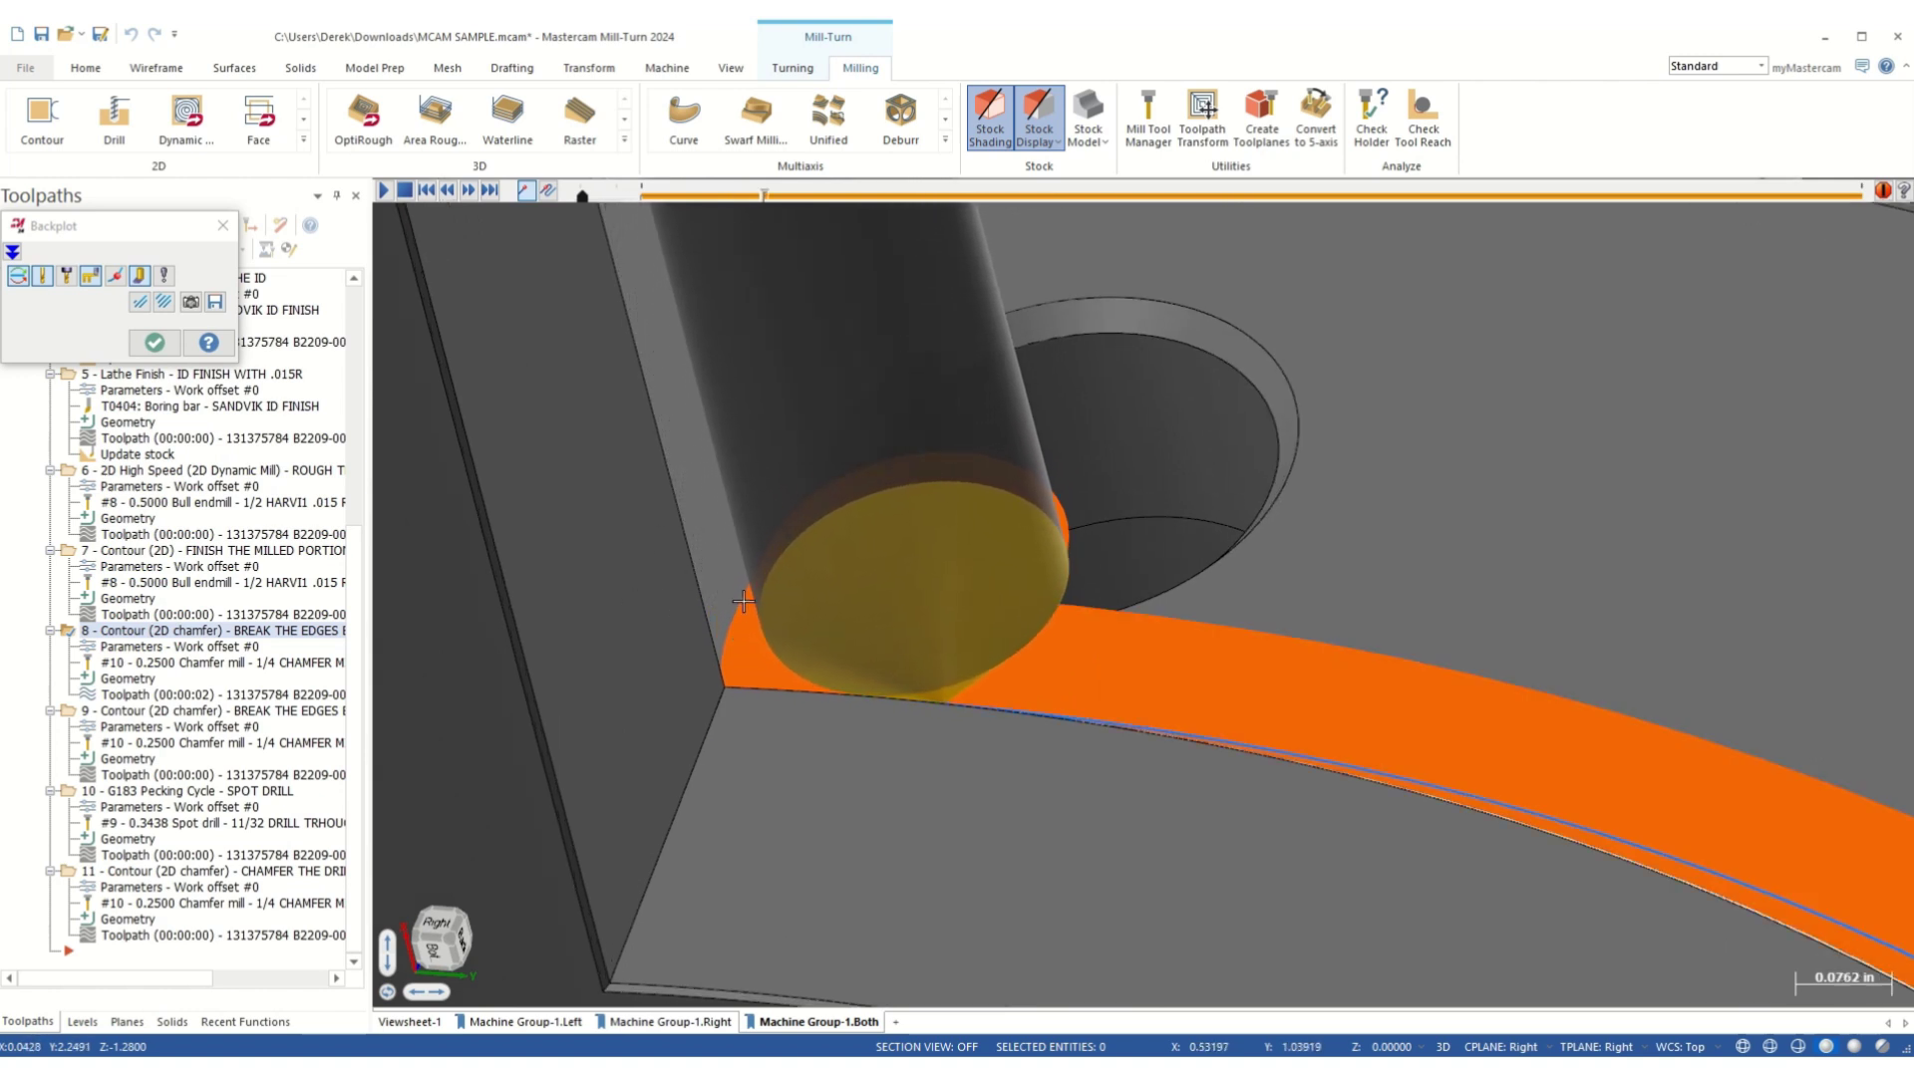
scroll(742, 601, "down", 1)
right_click(760, 615)
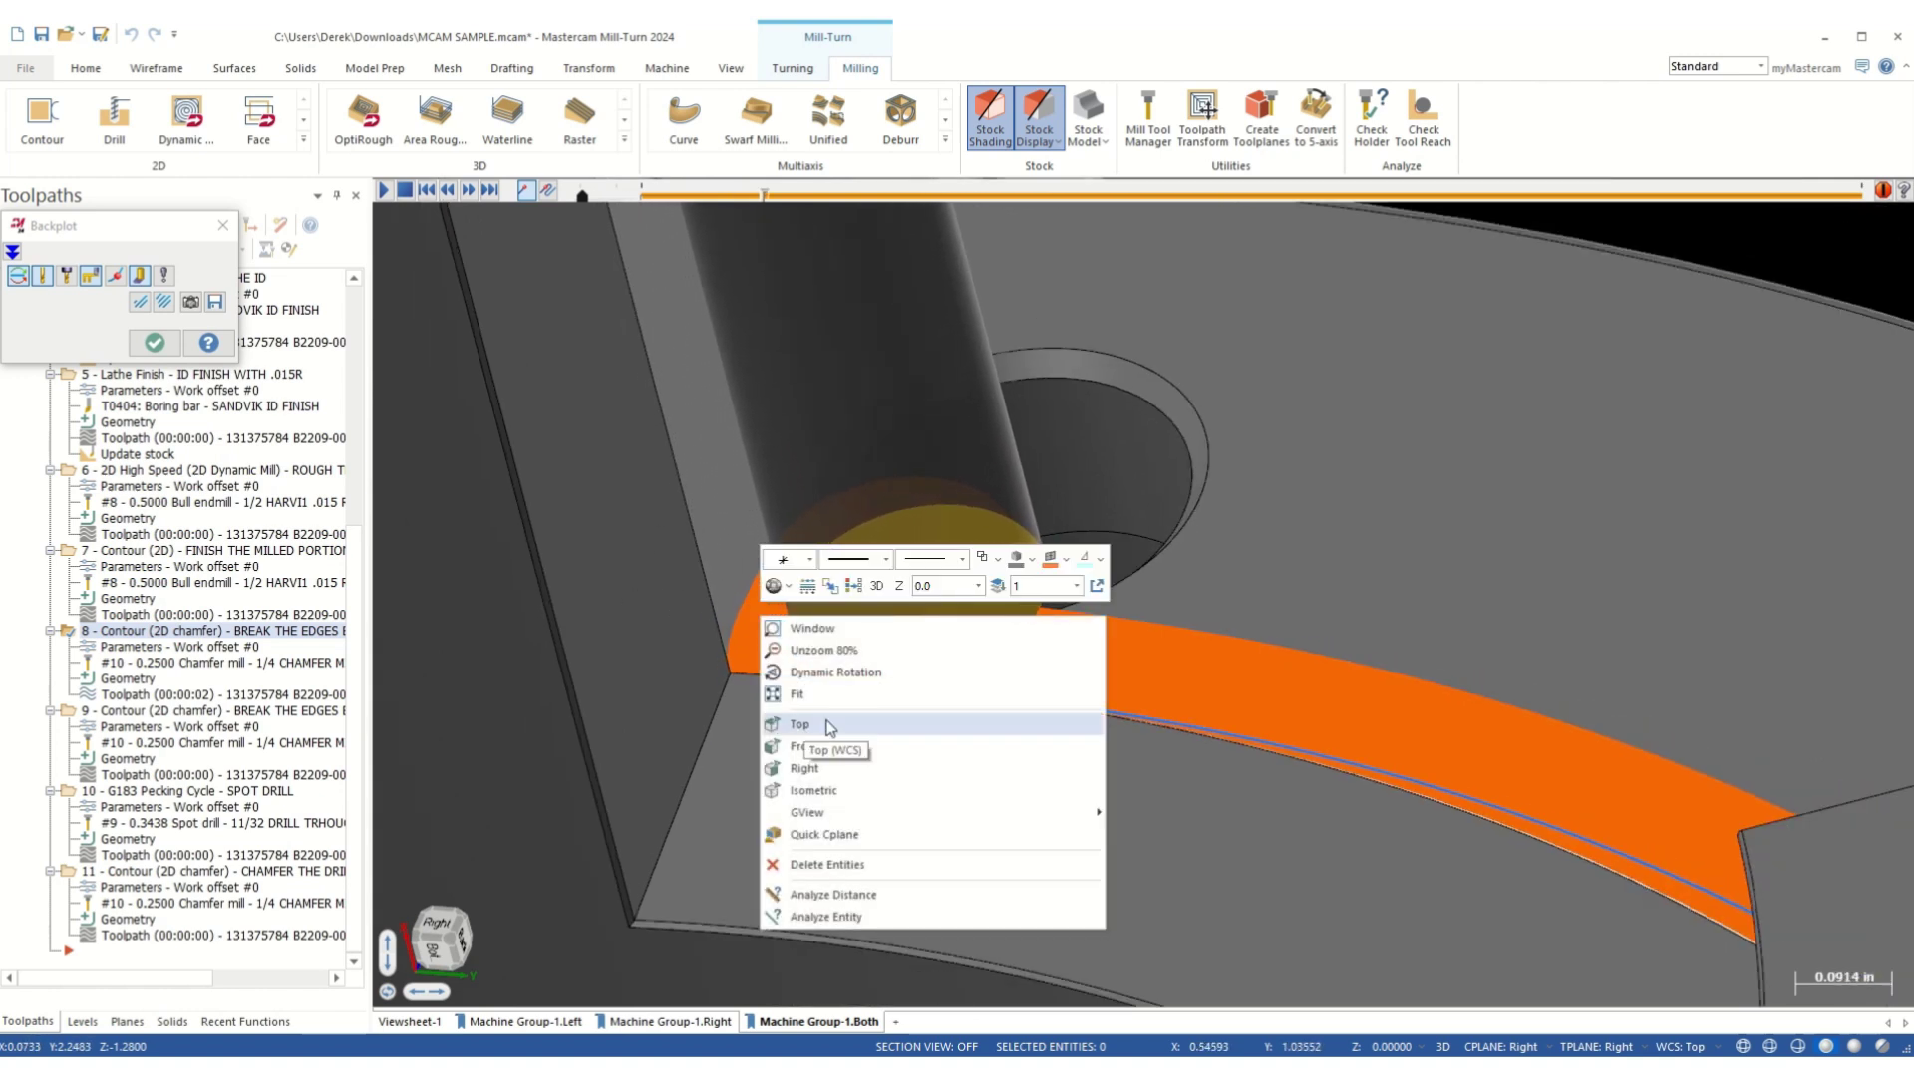
left_click(828, 768)
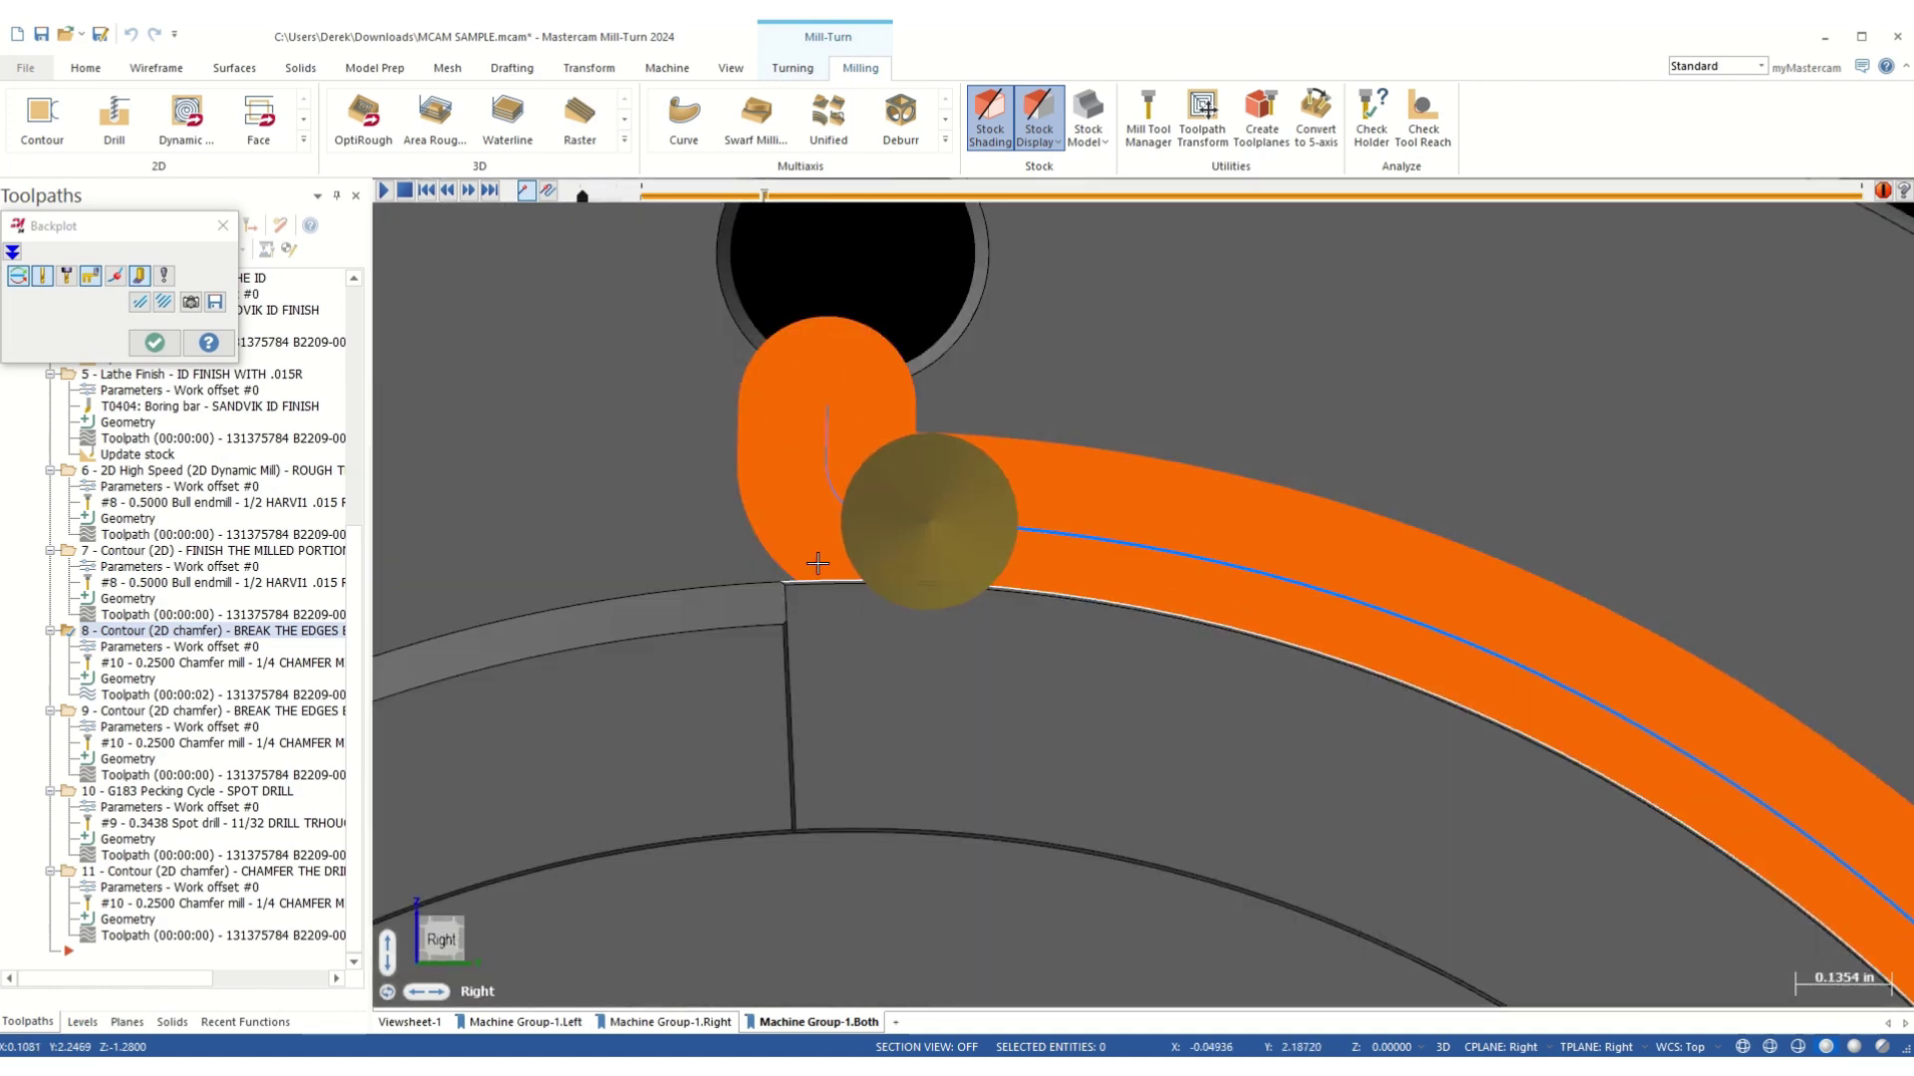
scroll(818, 550, "up", 3)
- Shorten the castle's arc-edge curve by 0.1 at its end next to the gap with Modify Length
left_click(156, 66)
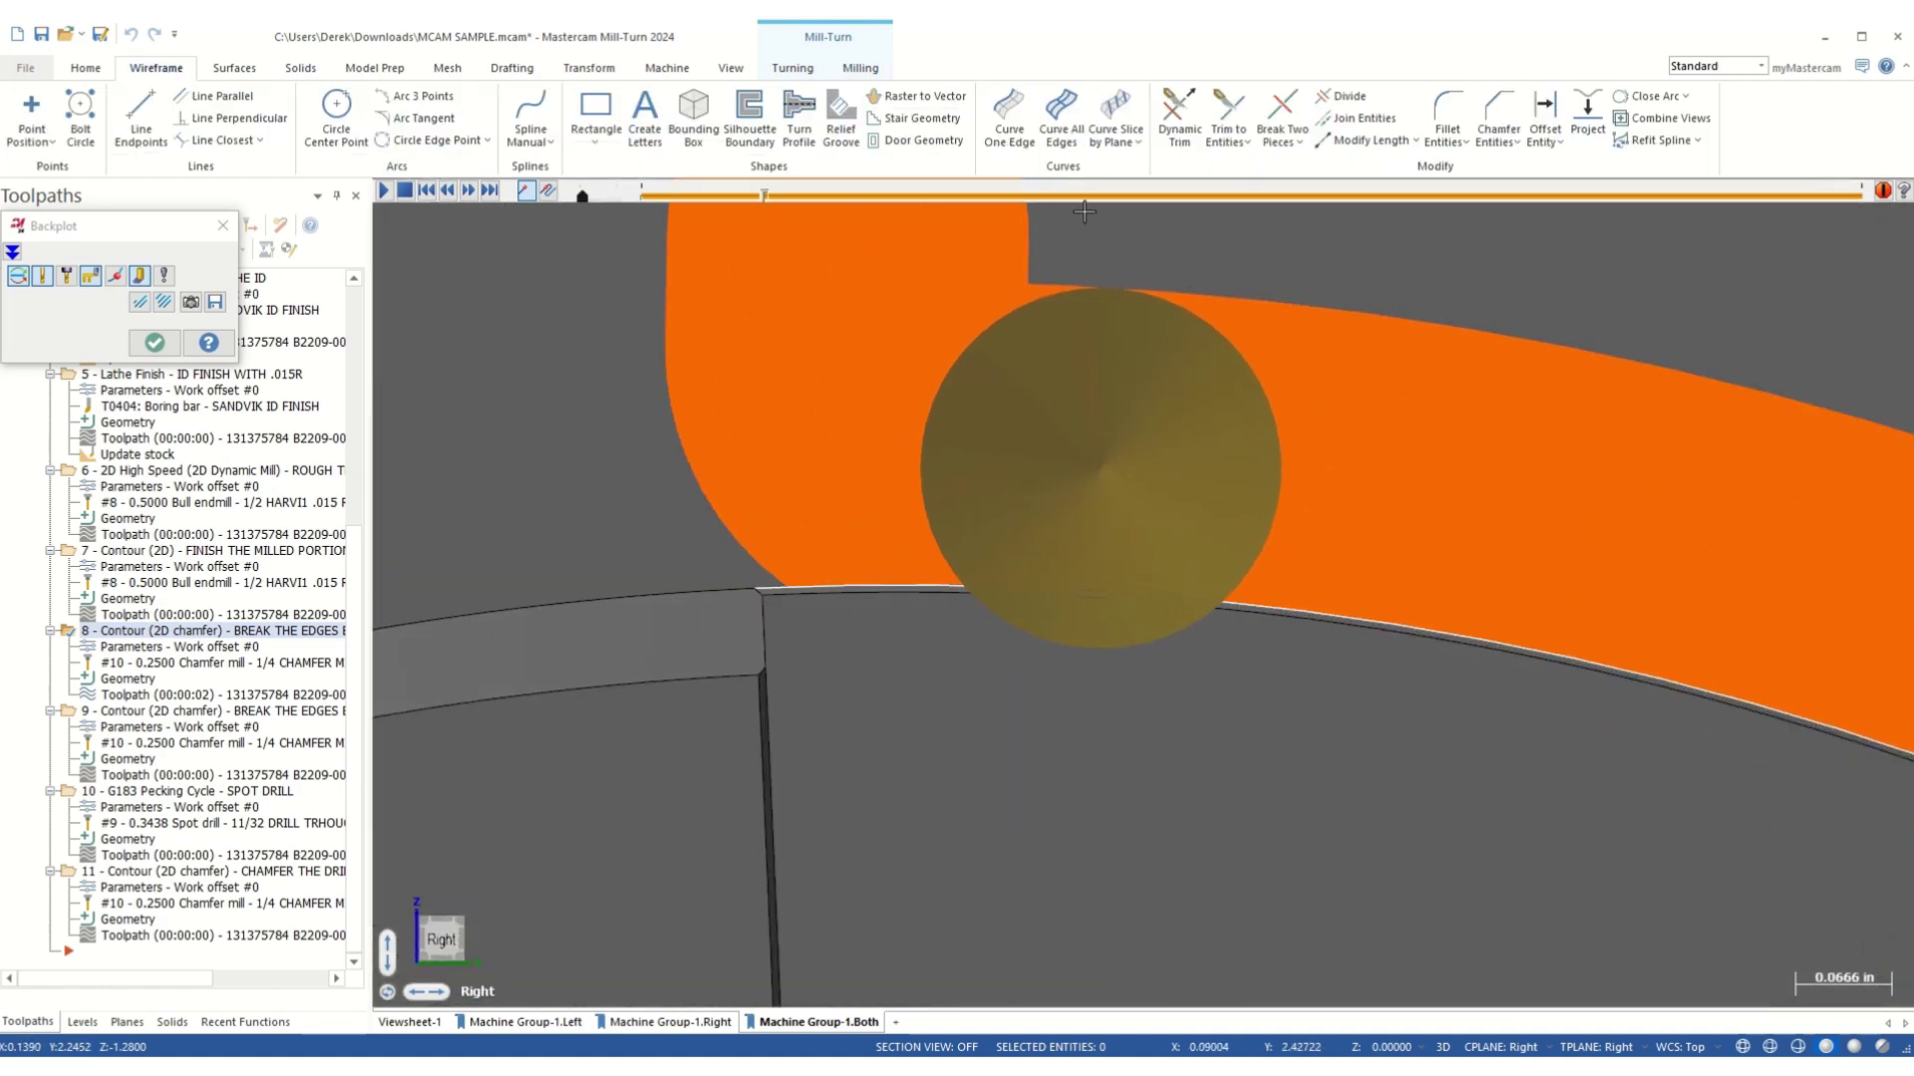
left_click(1396, 142)
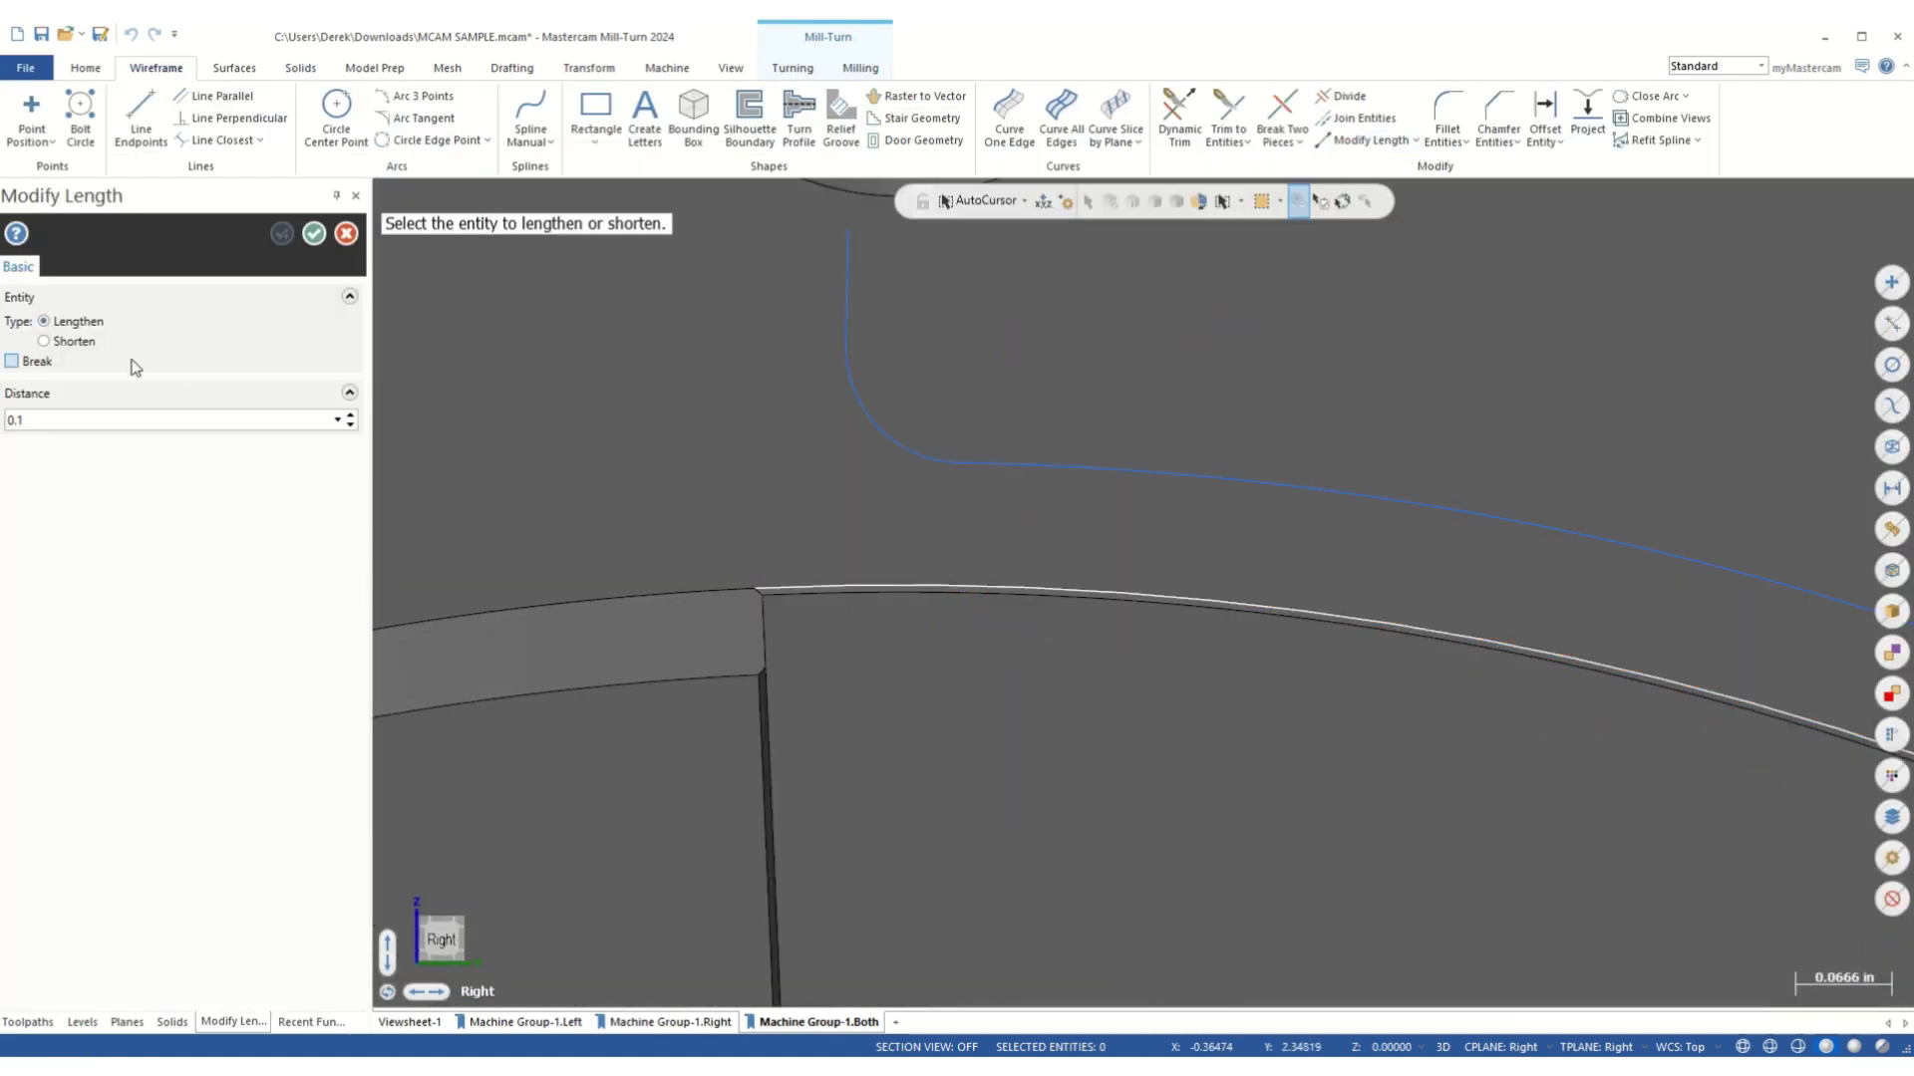
left_click(813, 578)
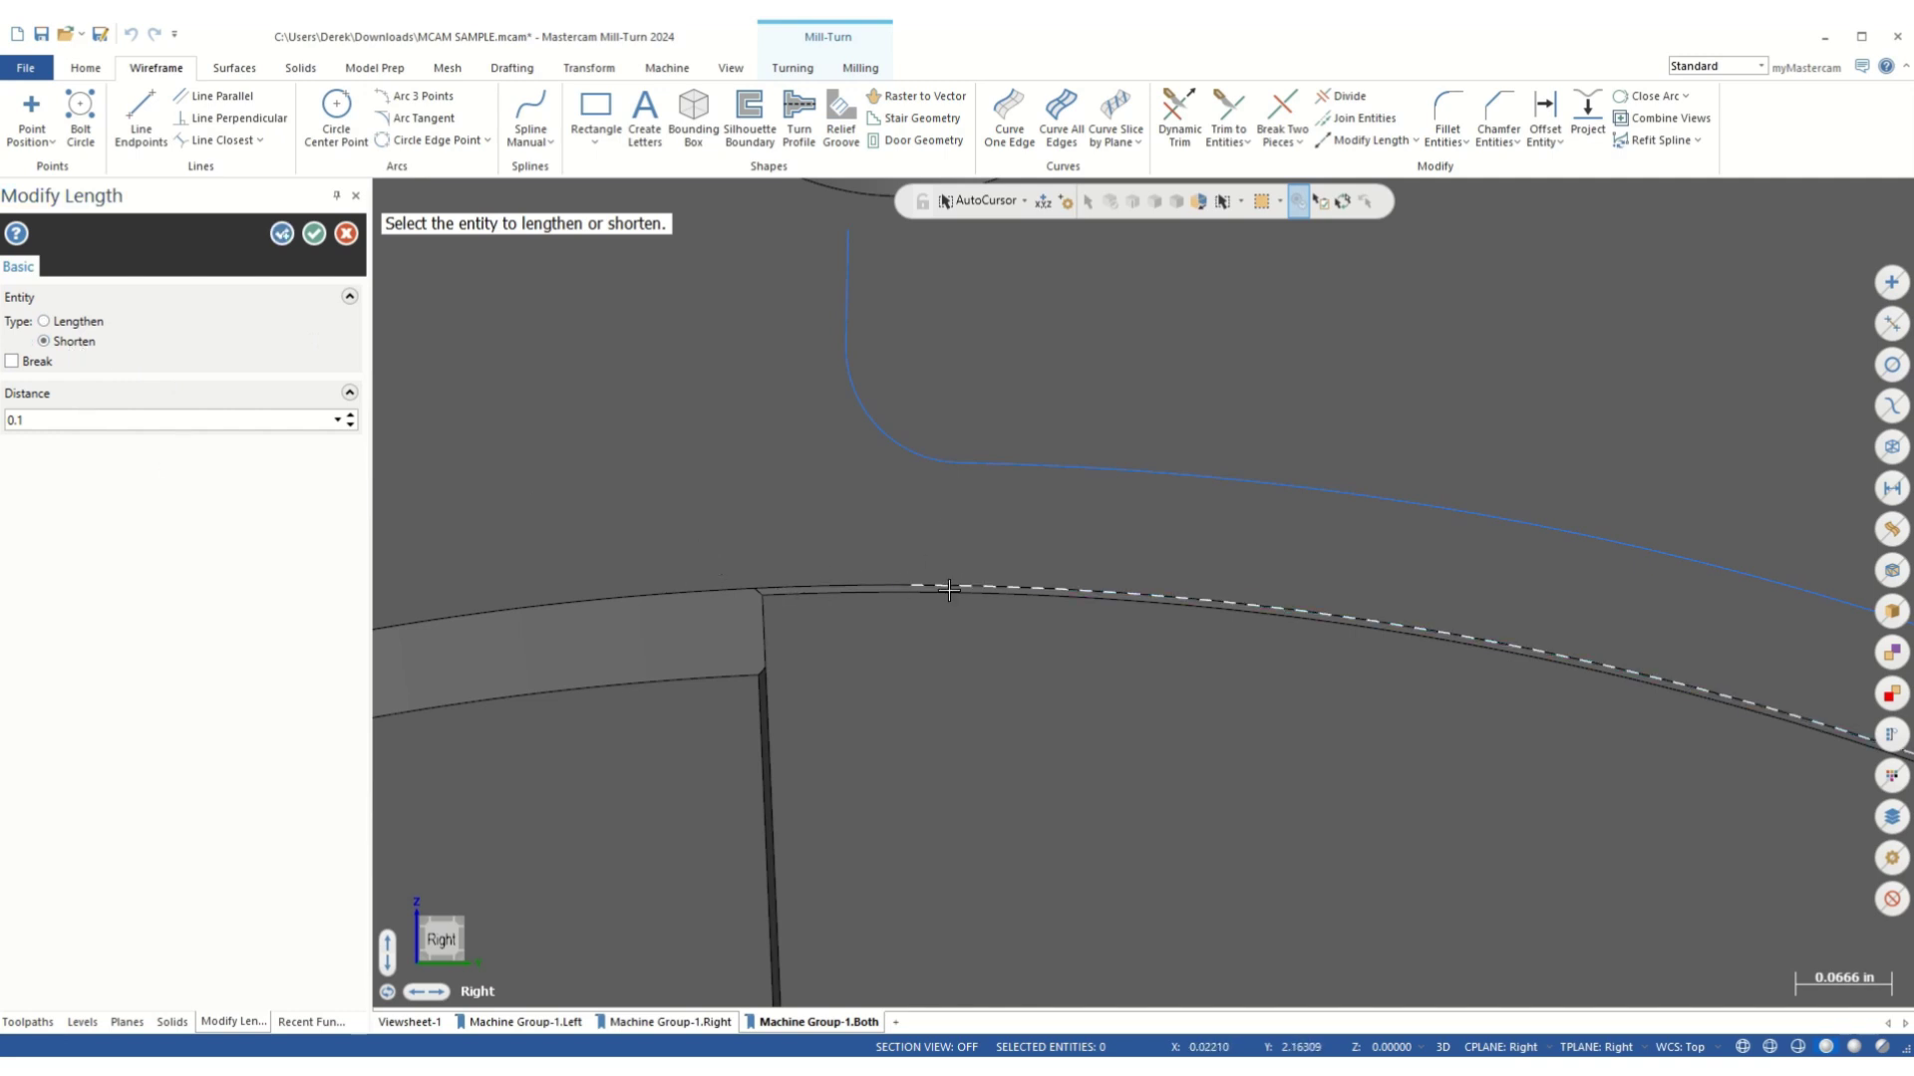
scroll(844, 503, "down", 2)
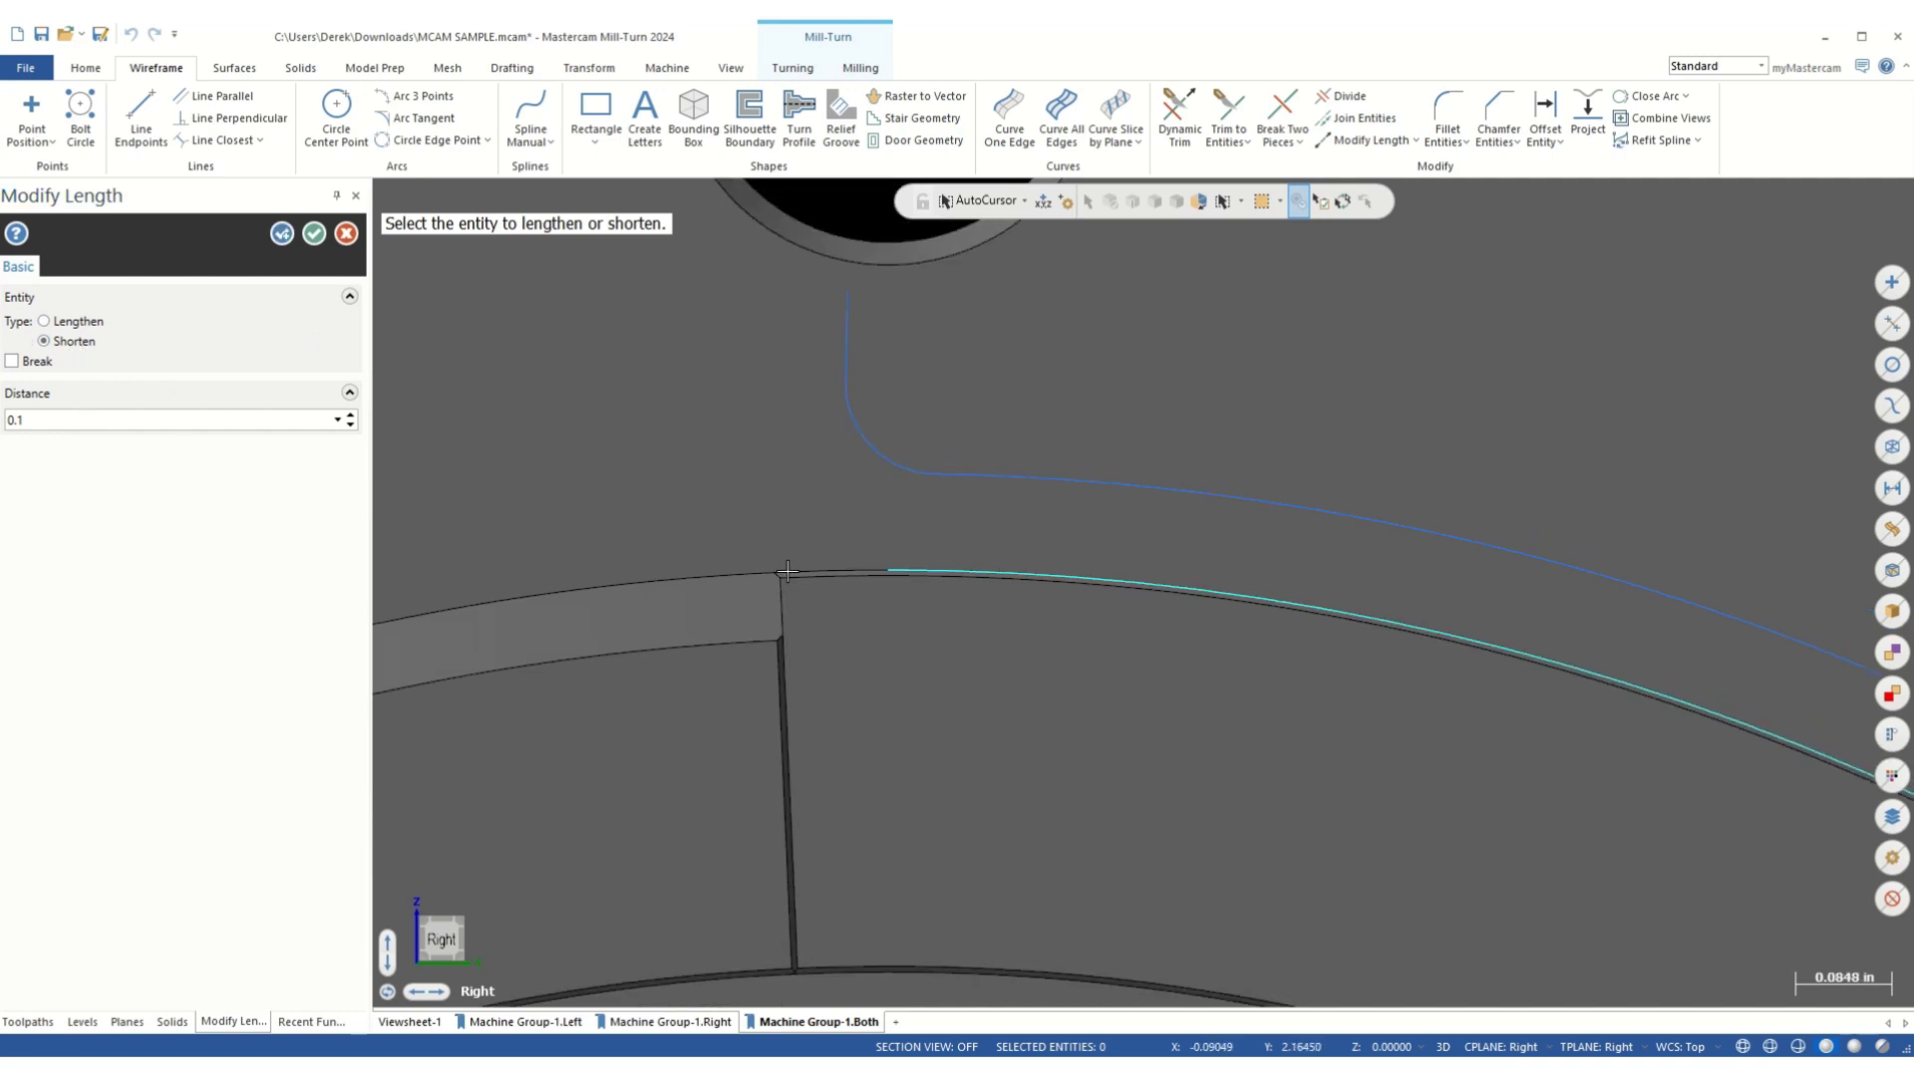
scroll(796, 576, "down", 4)
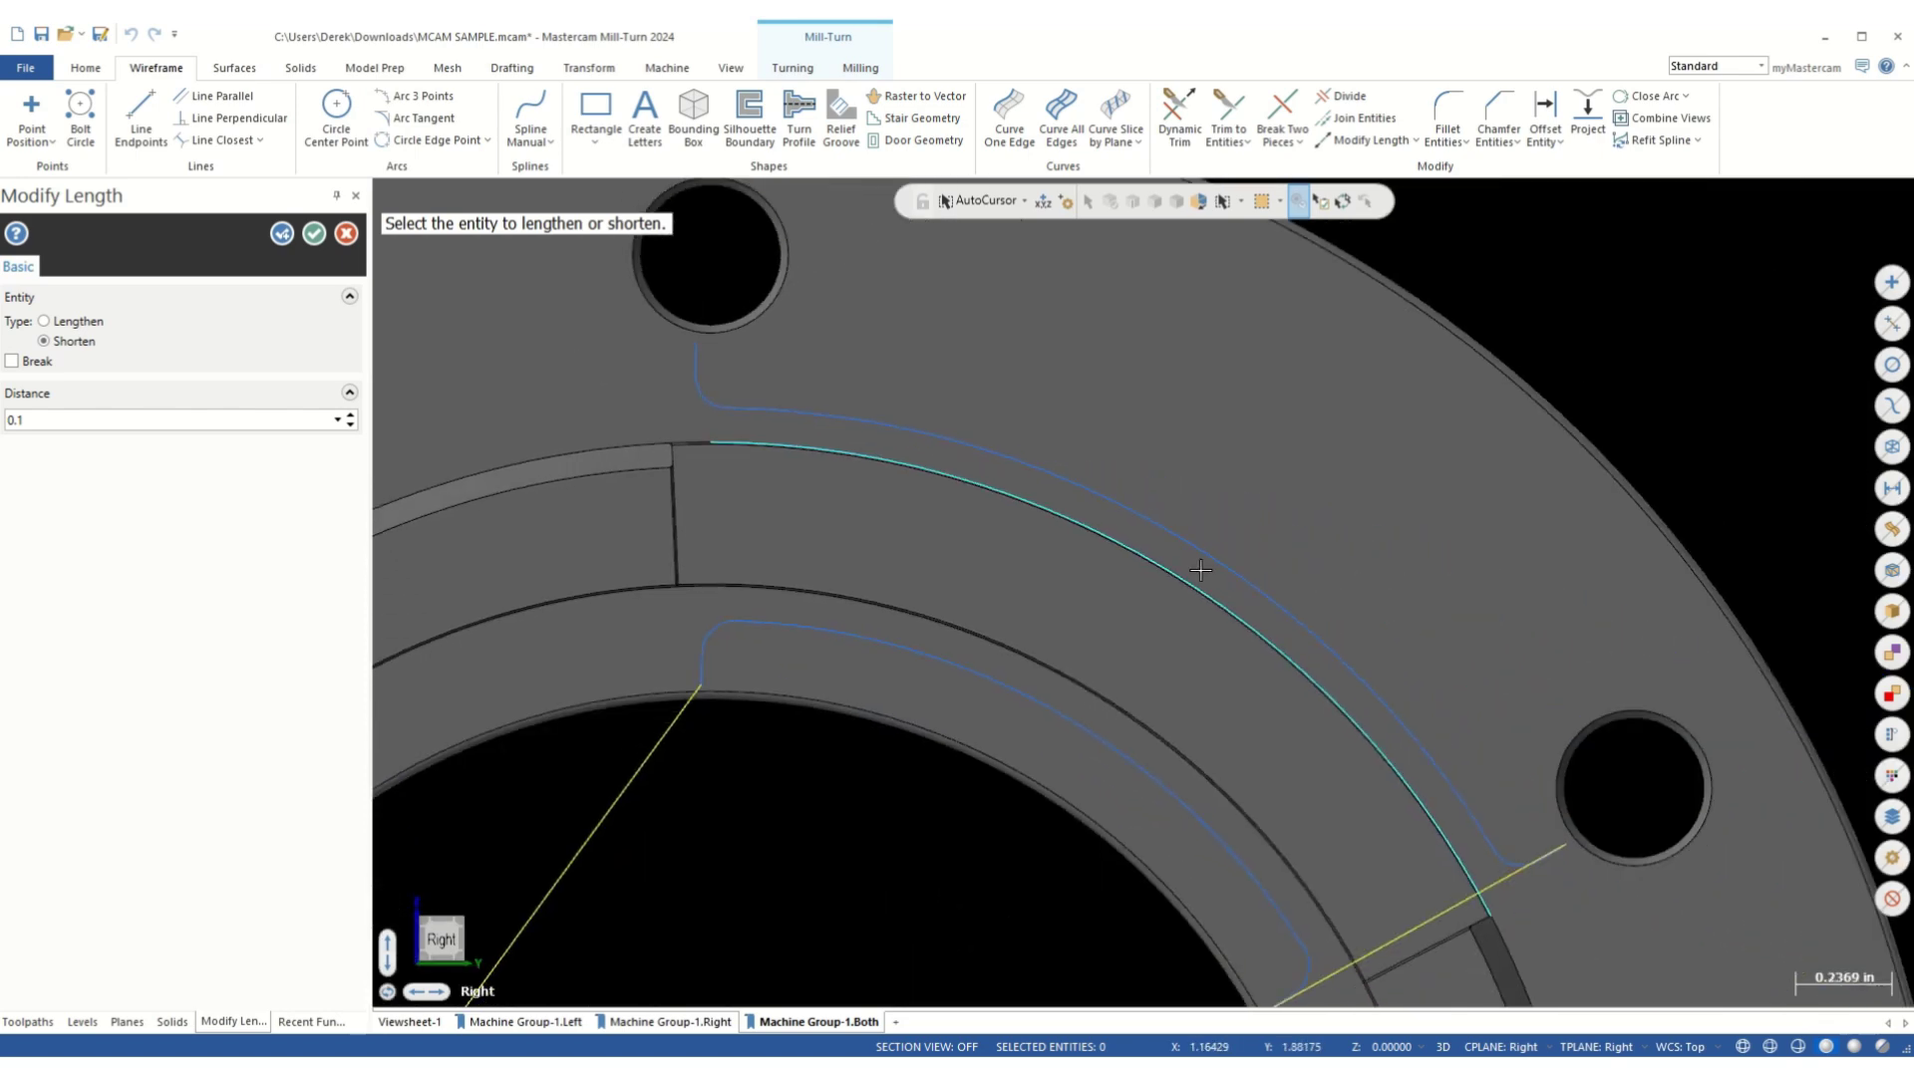
scroll(991, 488, "down", 2)
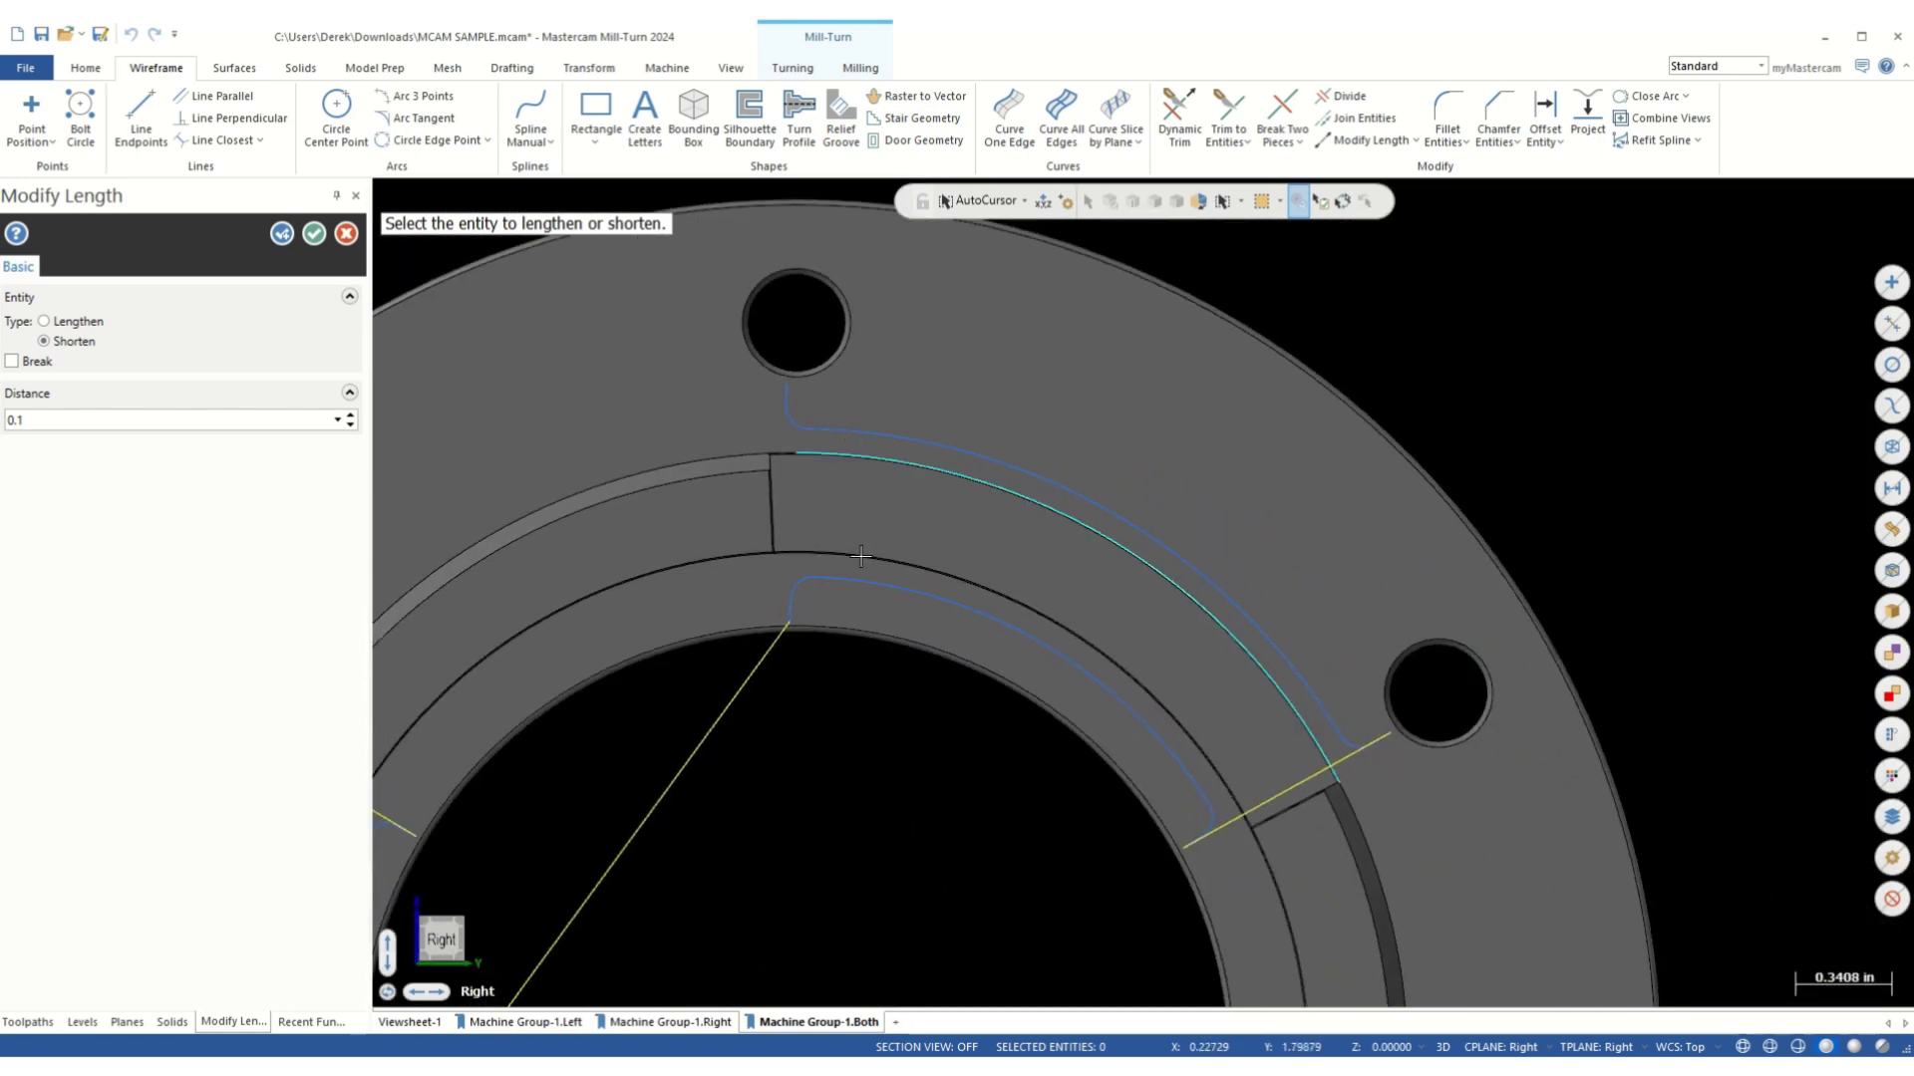
key("Escape")
scroll(766, 441, "up", 4)
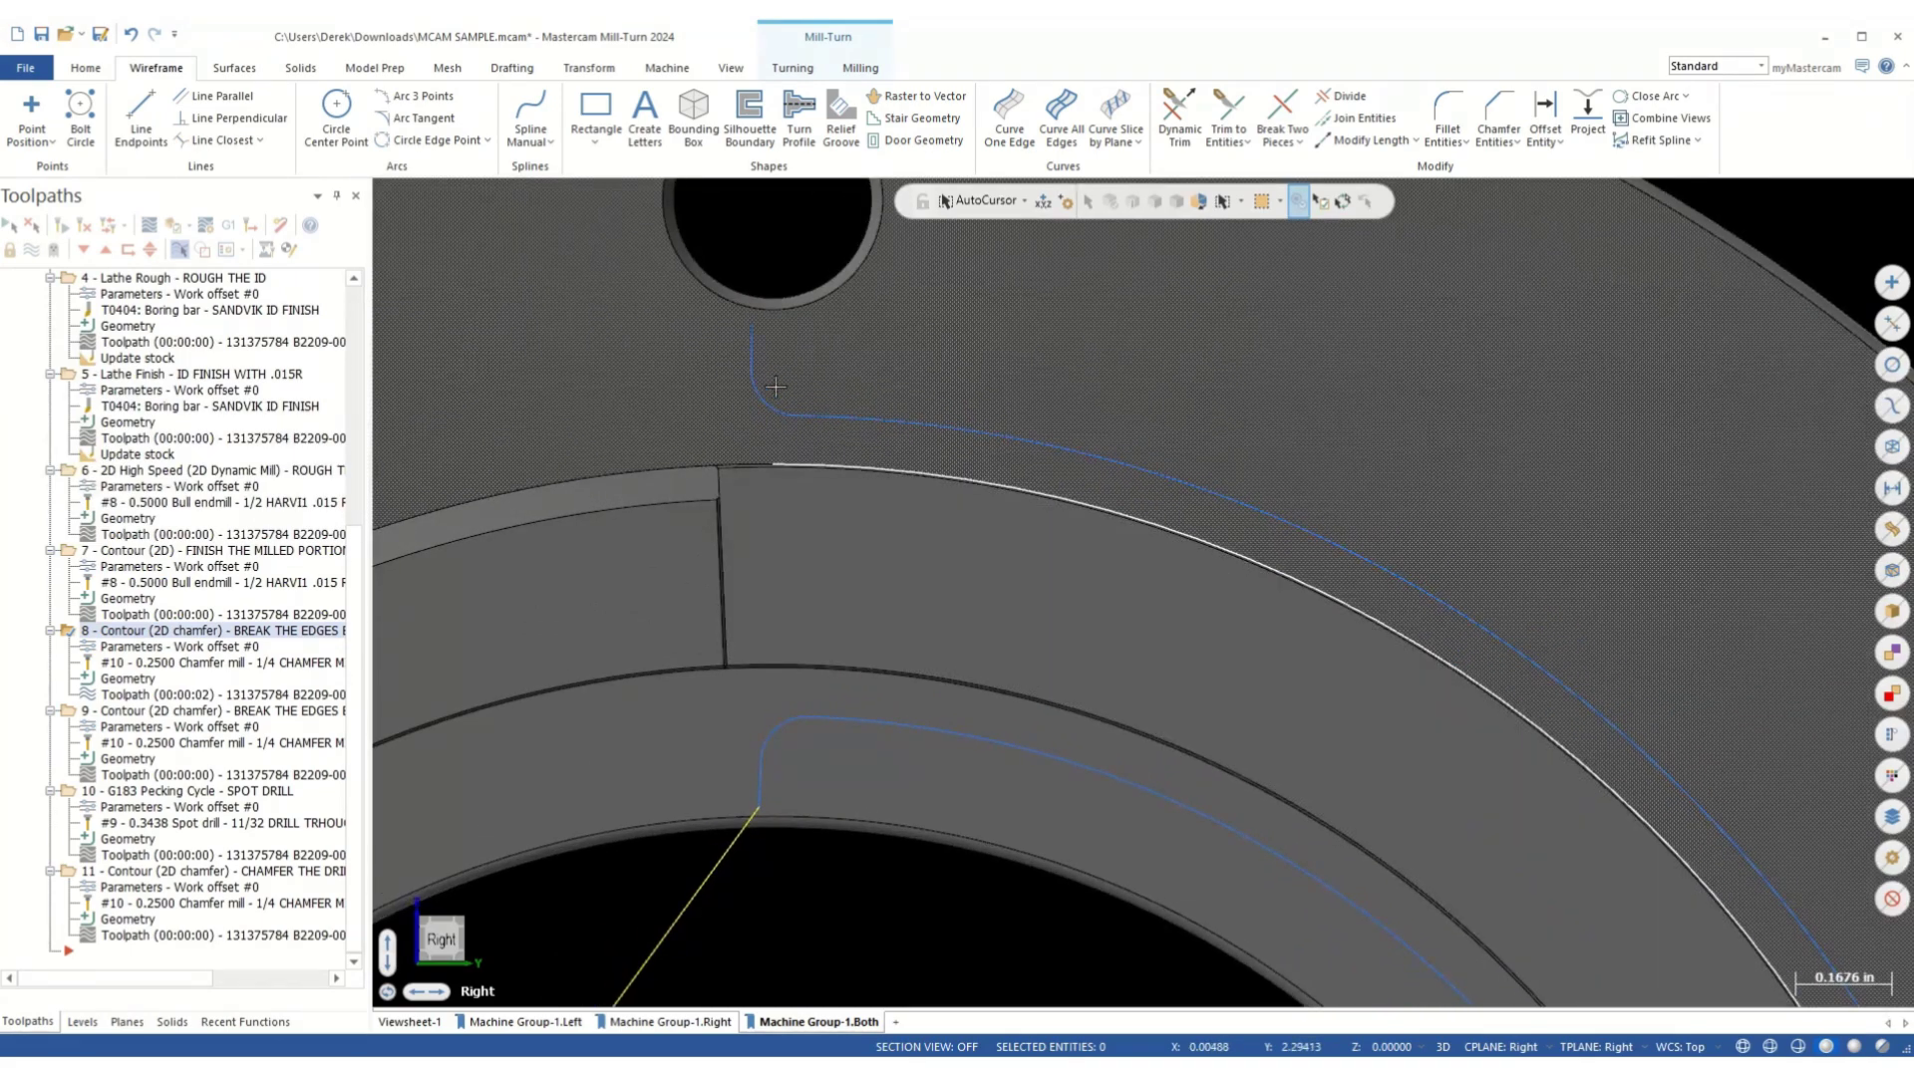
- Inspect the shortened arc end, return to the Right view, and backplot chamfer operation 9
left_click(860, 68)
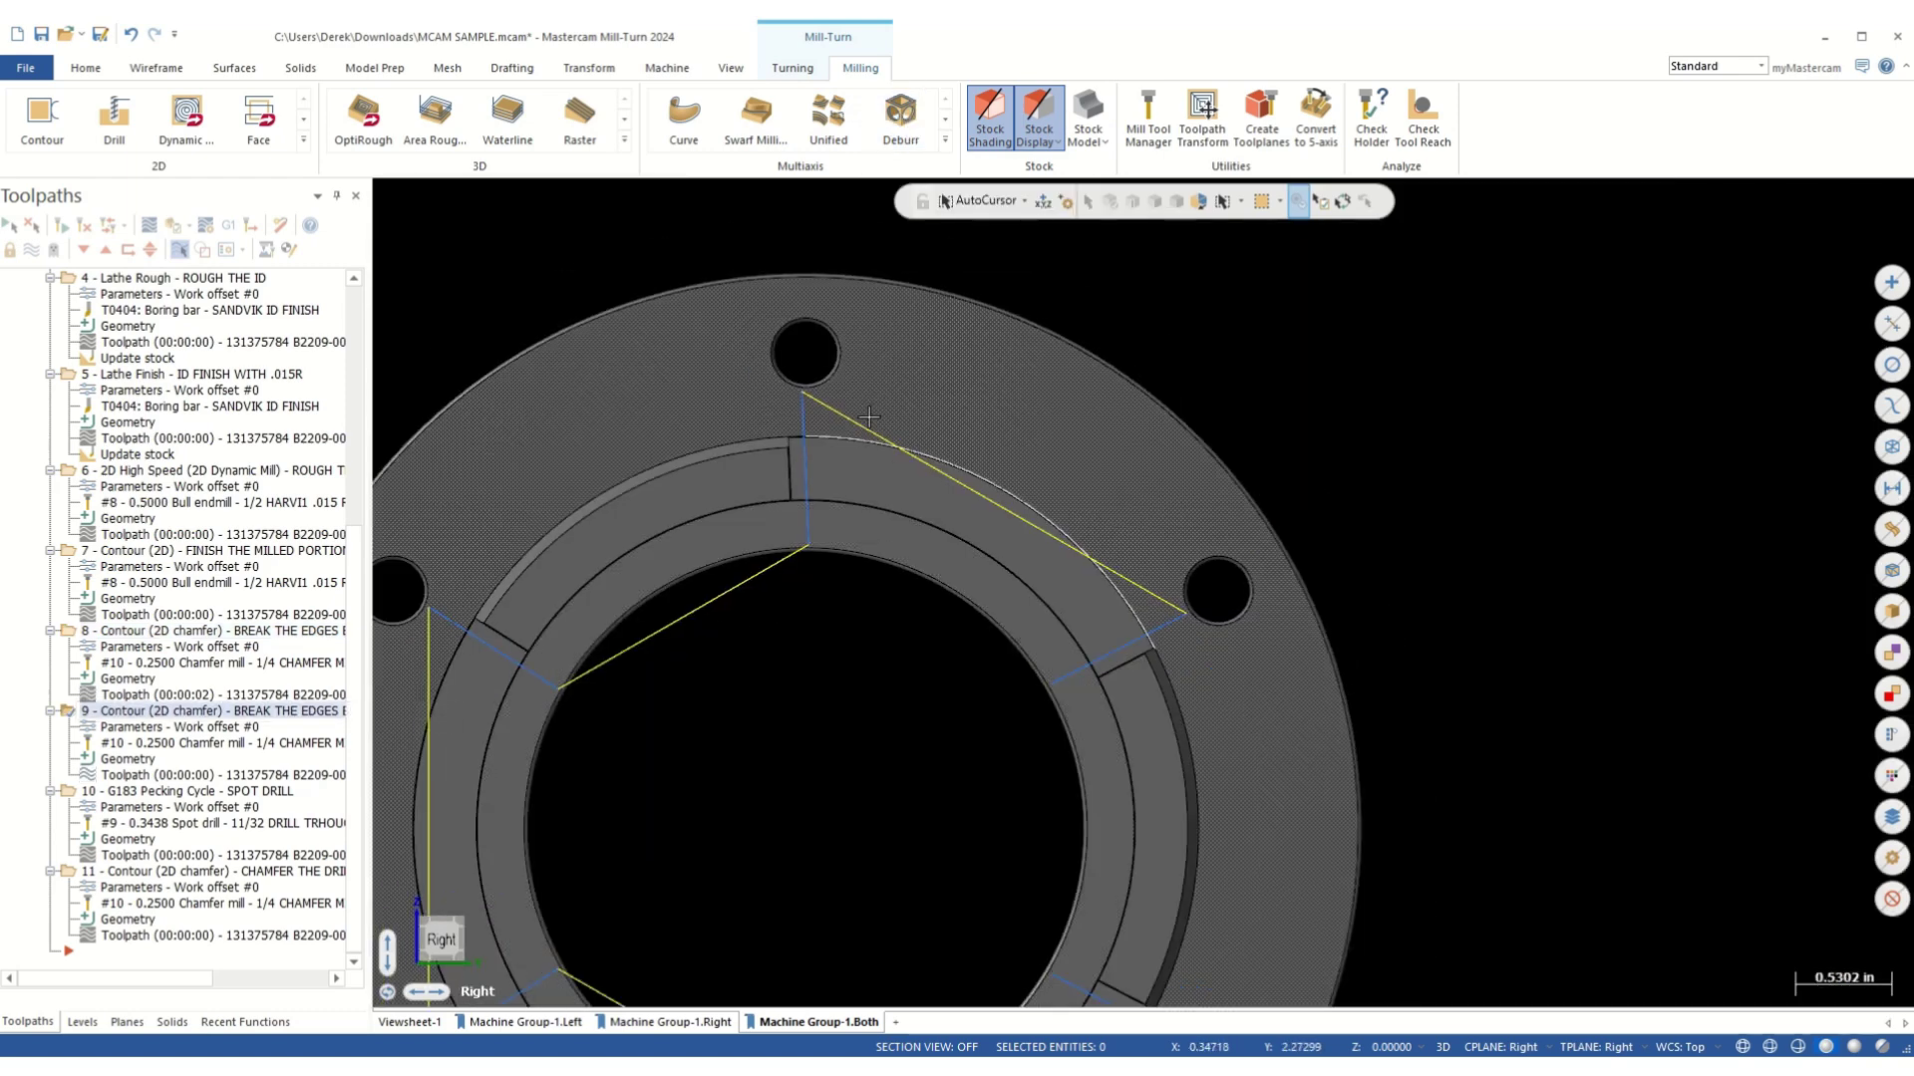
scroll(869, 417, "up", 5)
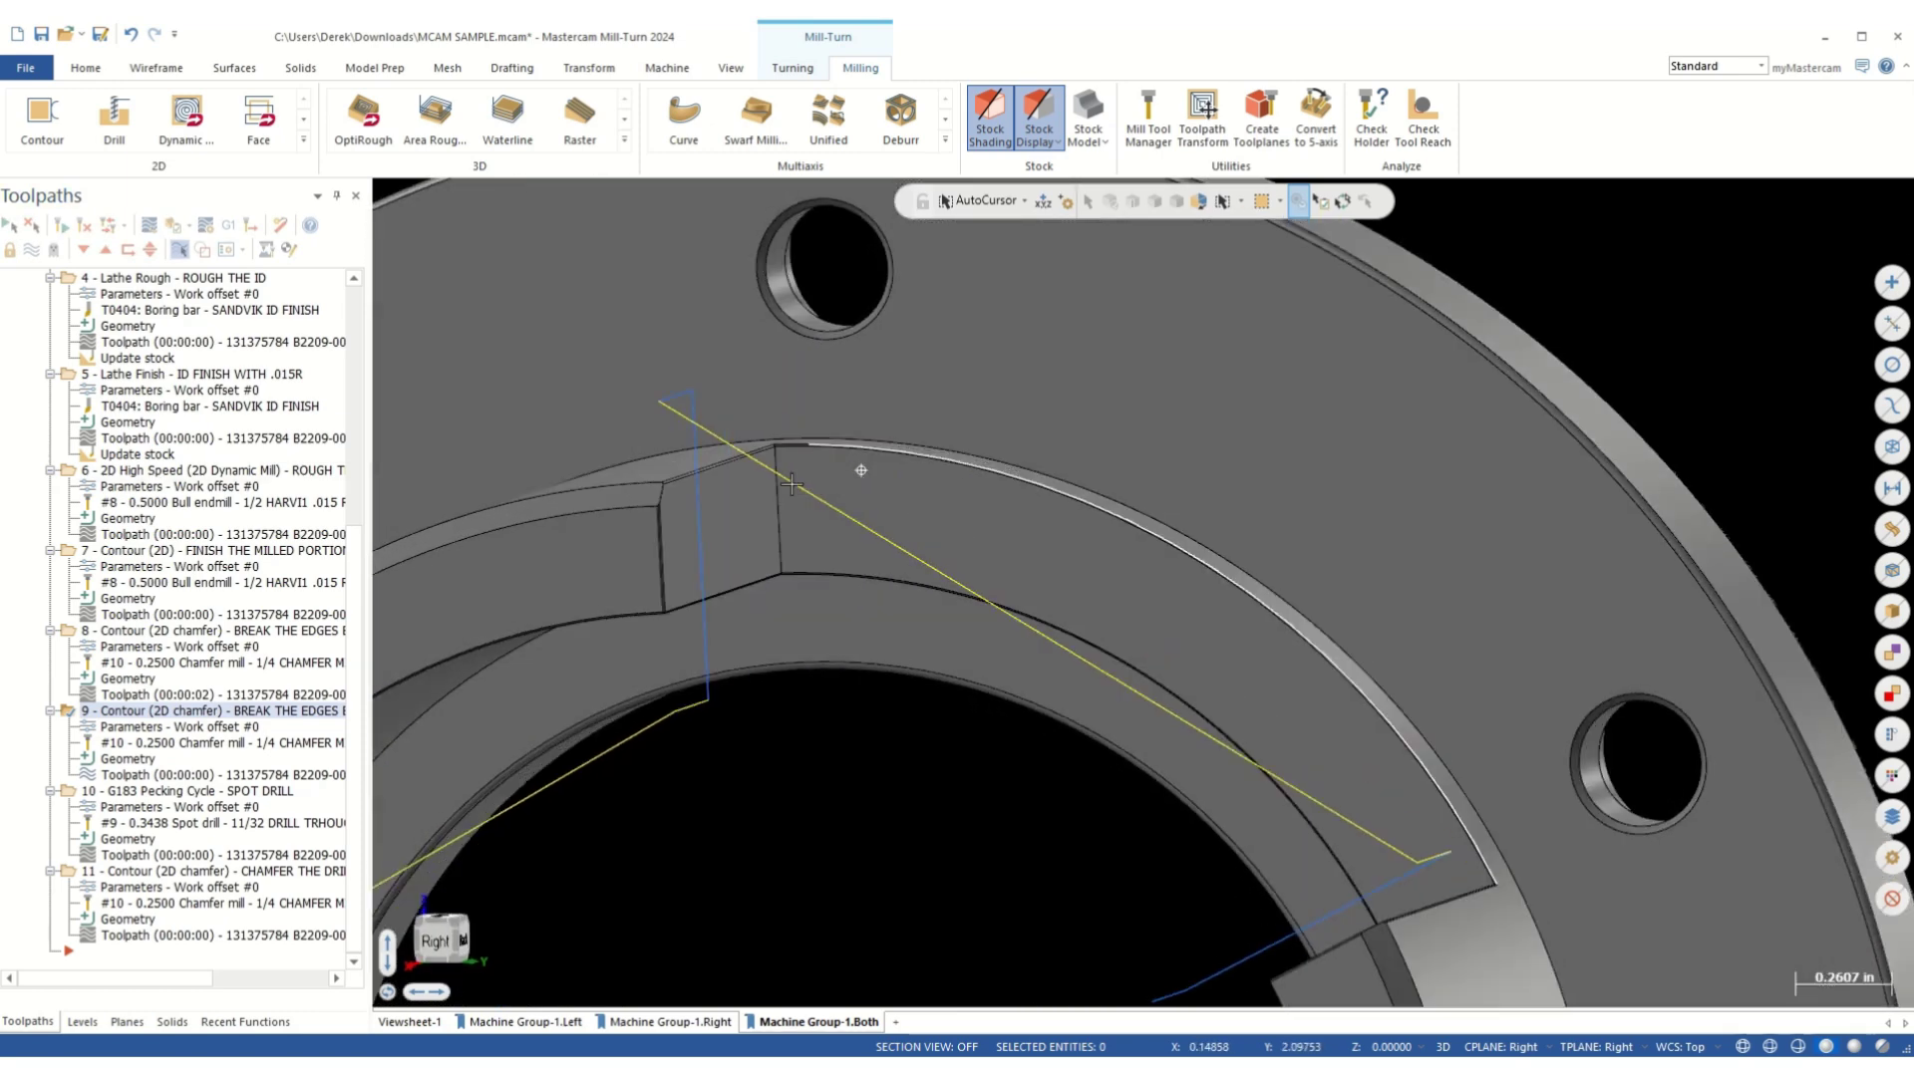
scroll(653, 514, "up", 3)
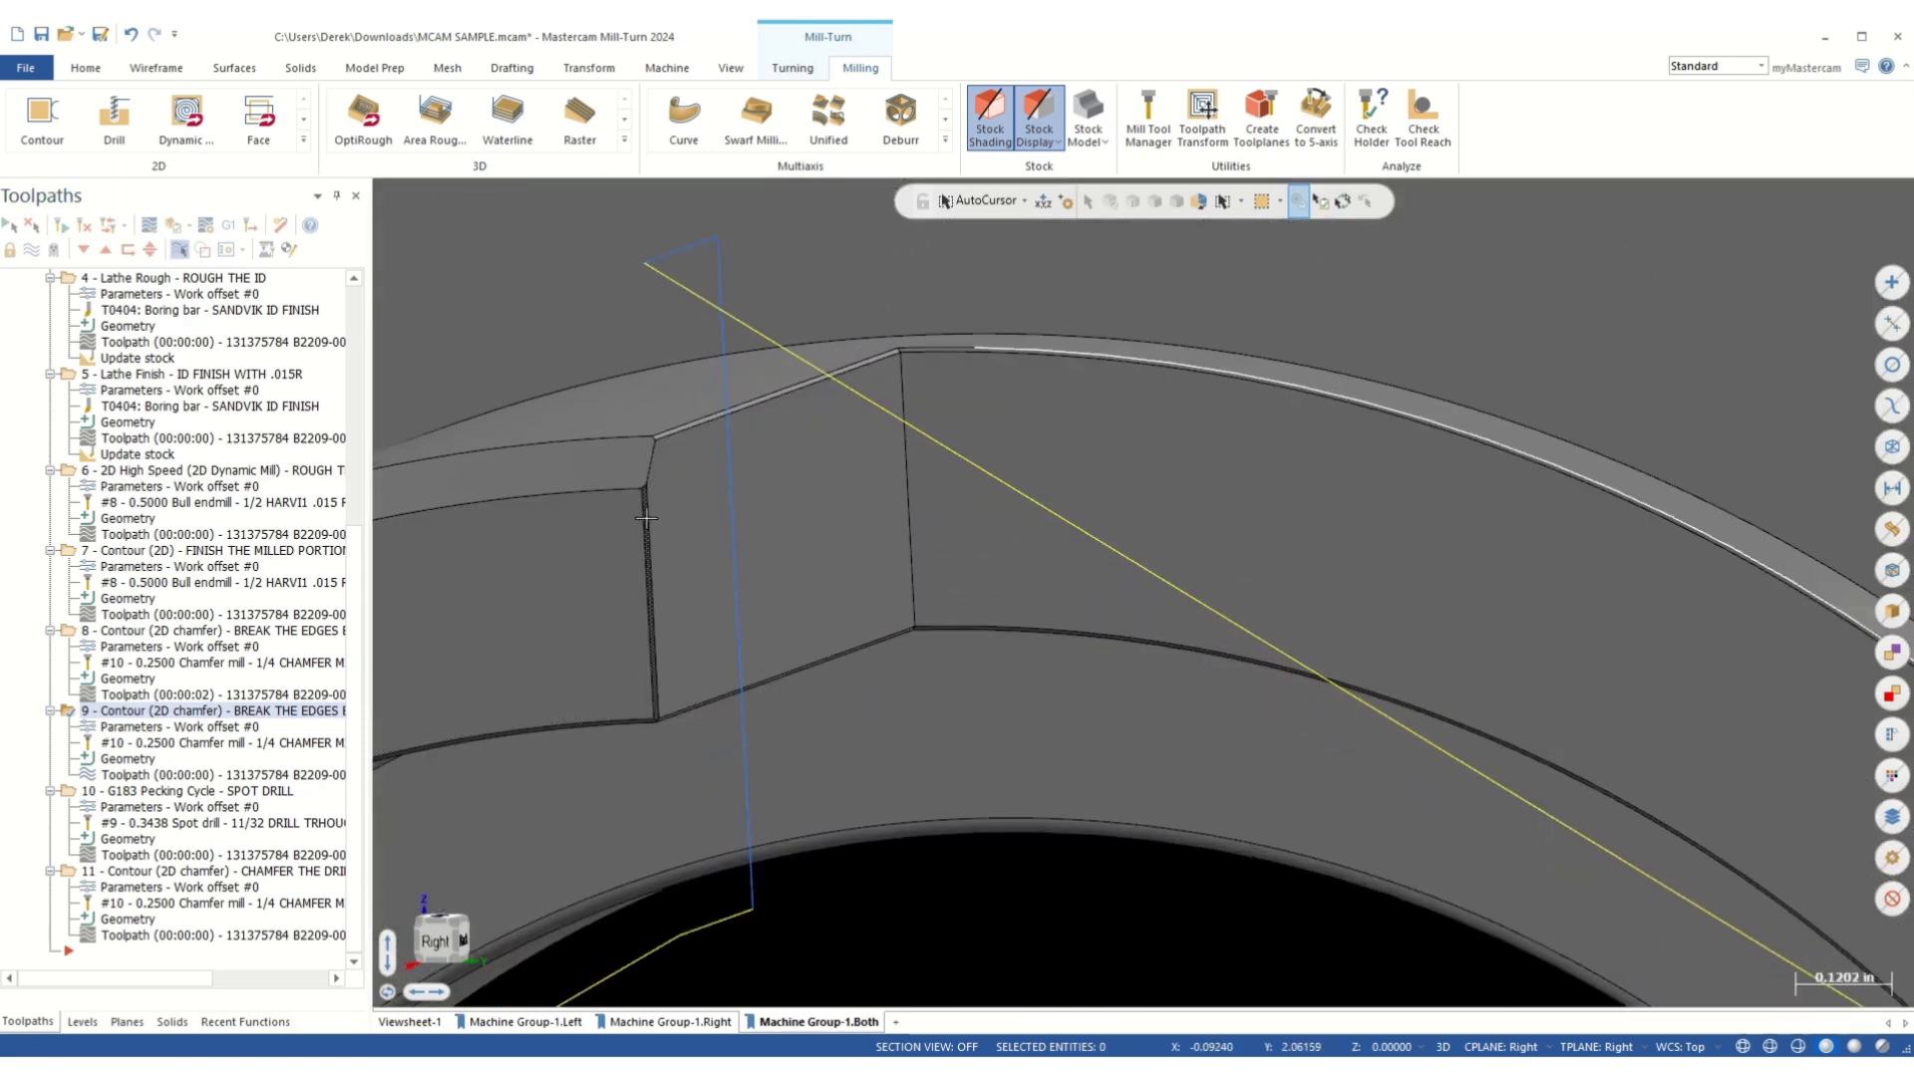
right_click(693, 496)
left_click(897, 649)
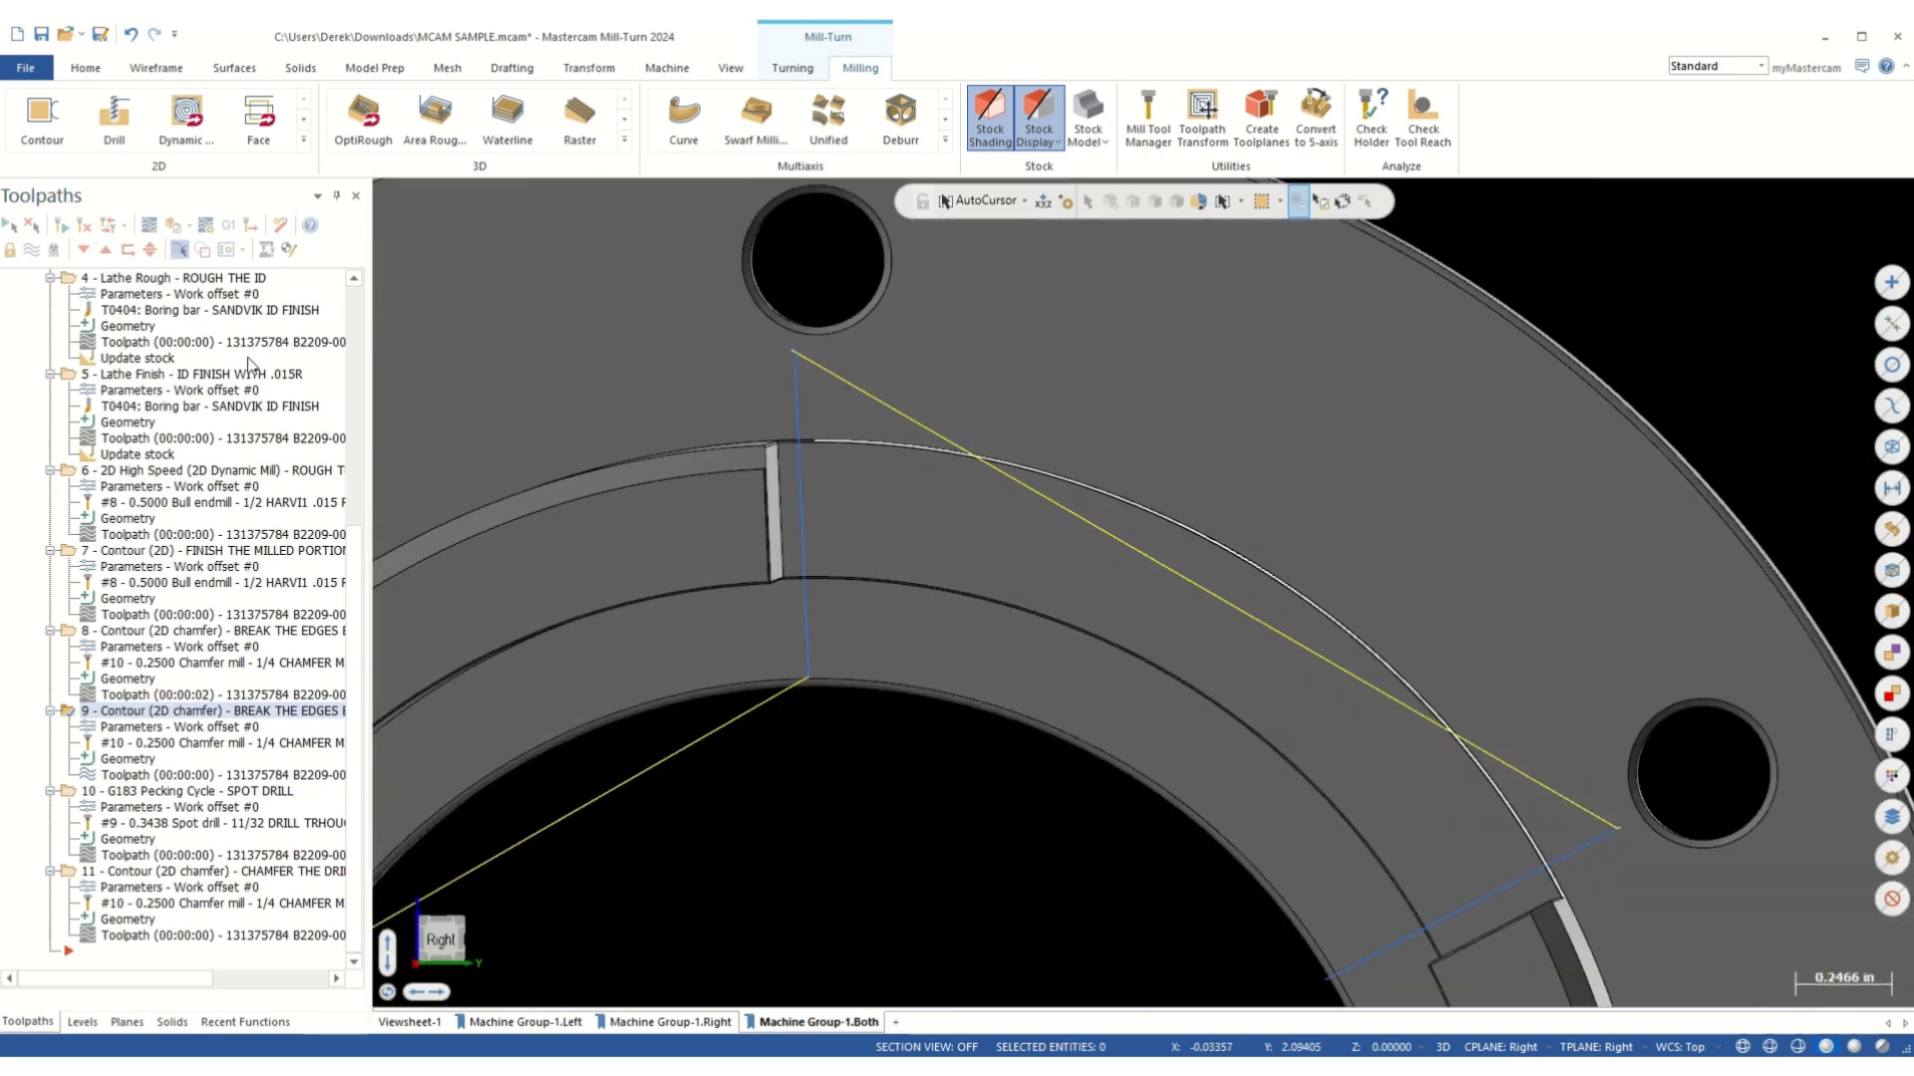
left_click(149, 226)
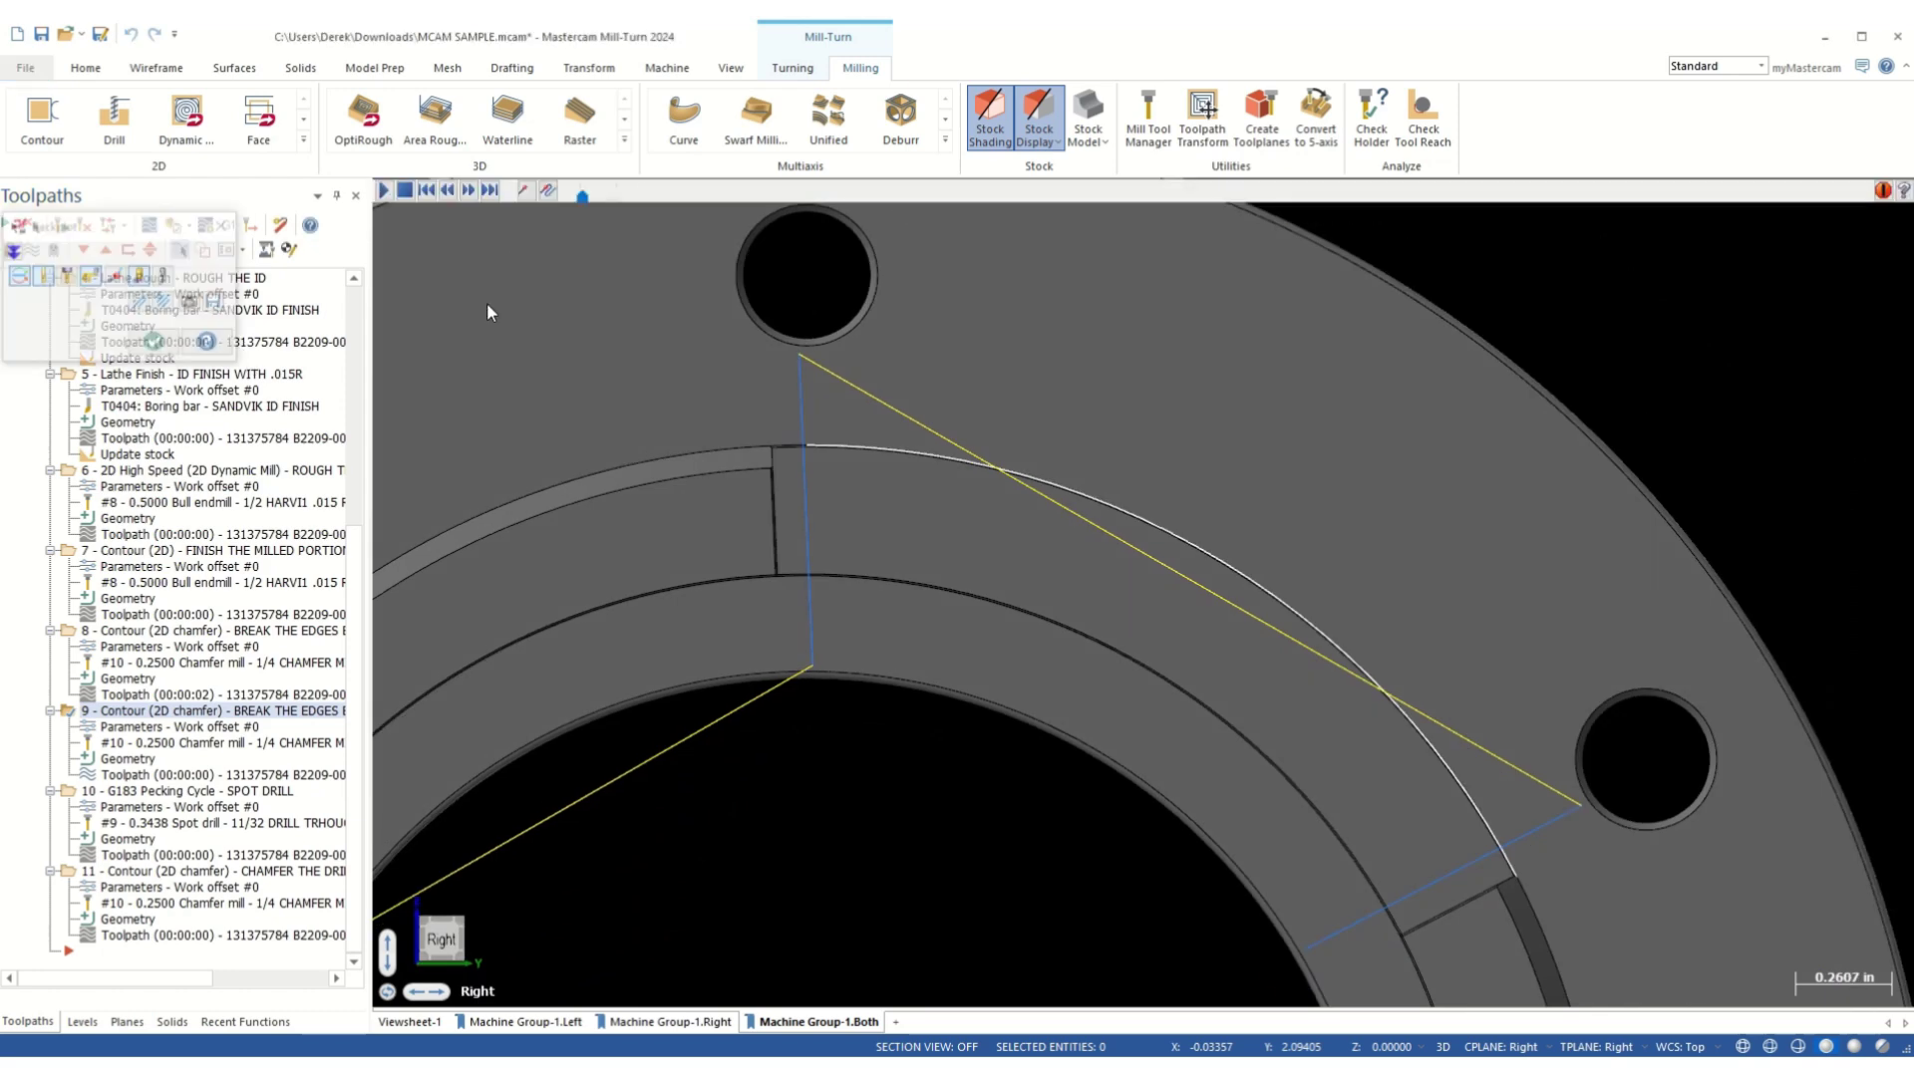
- Play operation 9's chamfer backplot around all six slots at higher speed, then close it
left_click(384, 192)
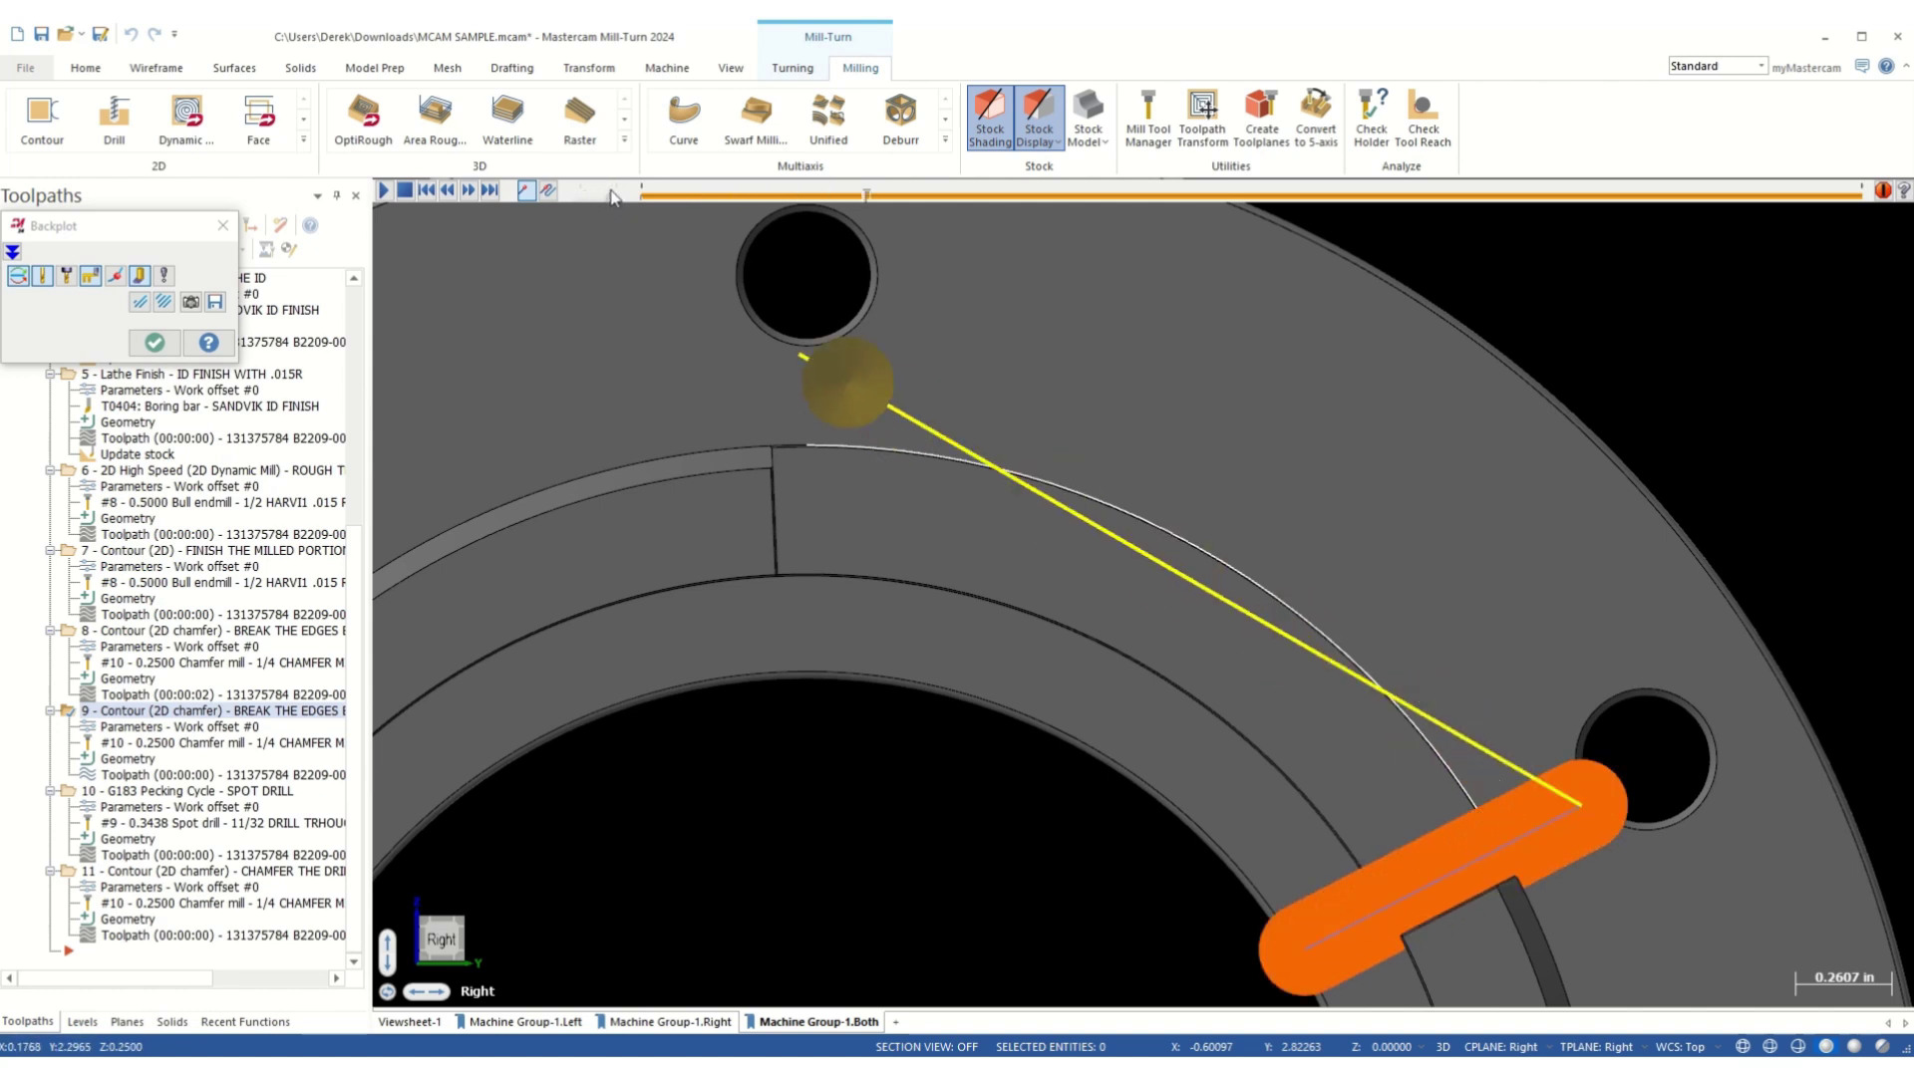
scroll(621, 306, "down", 6)
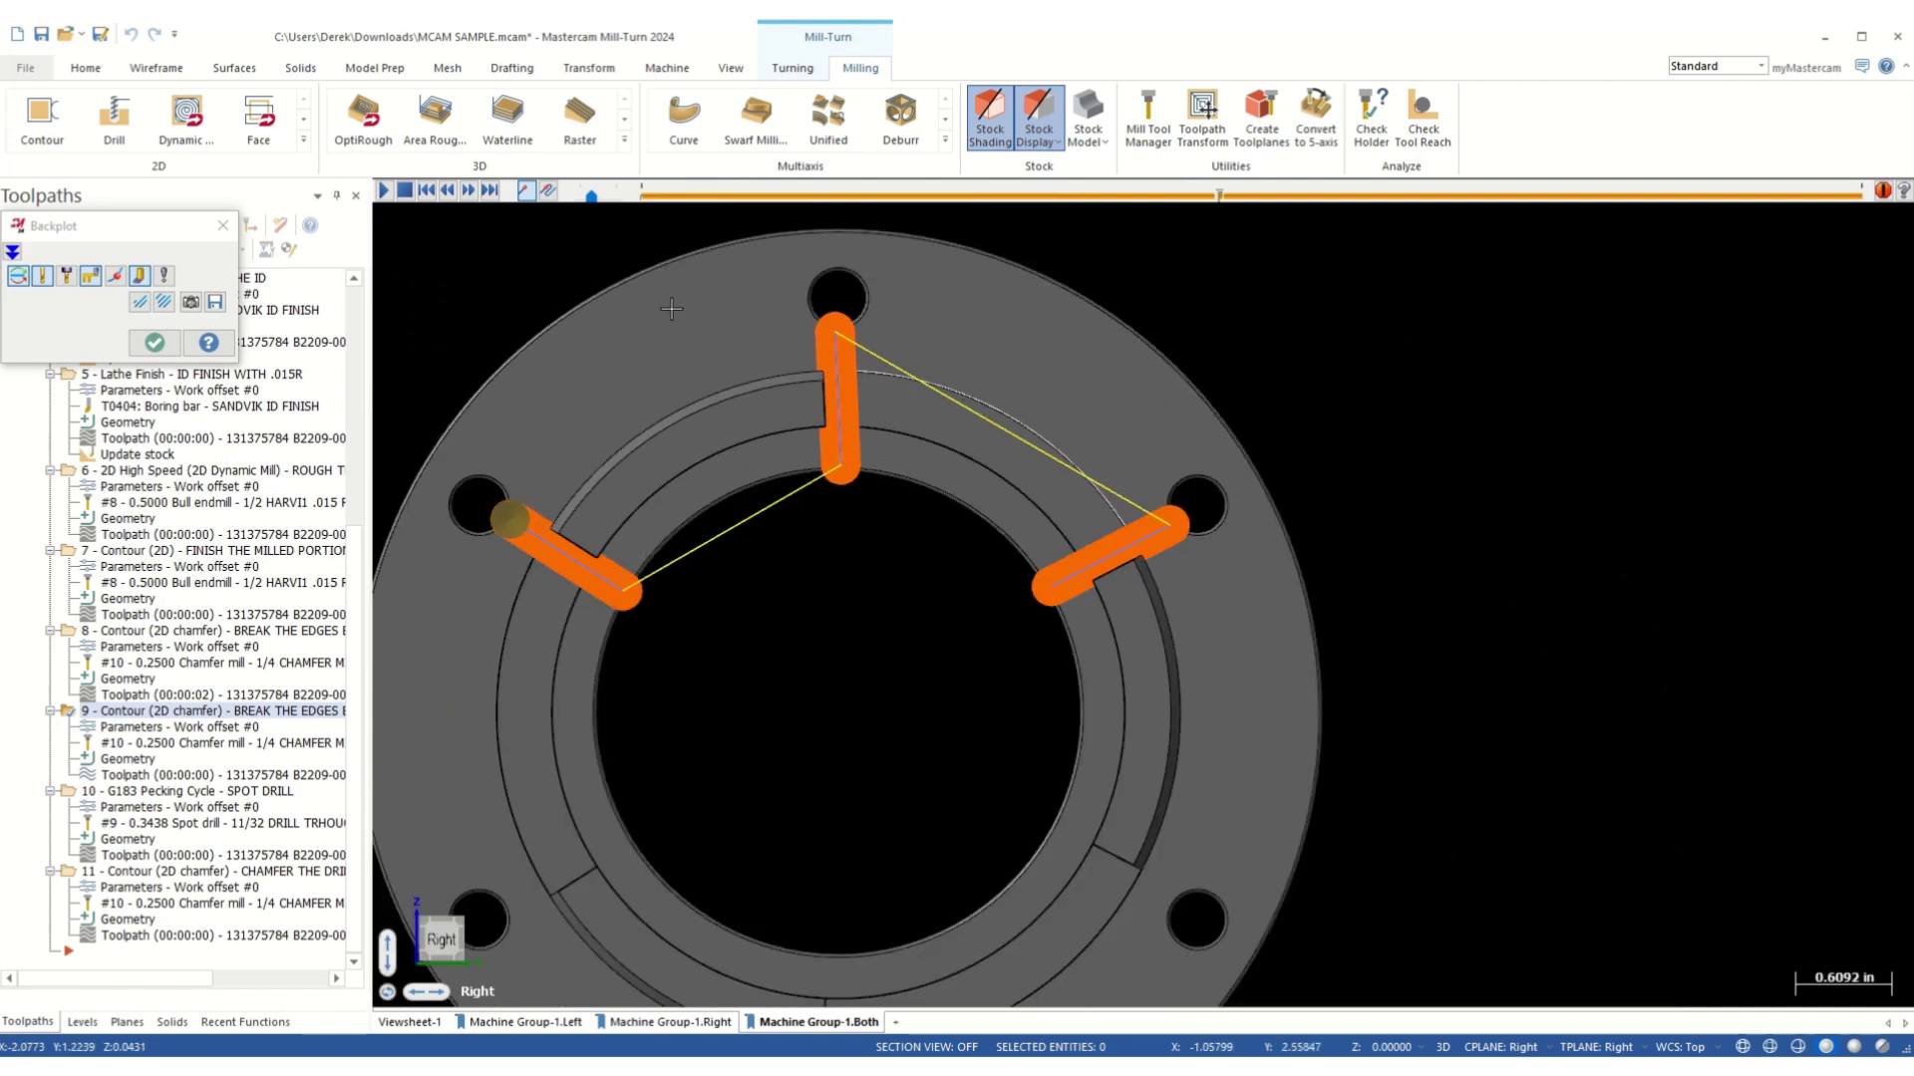
scroll(671, 309, "down", 2)
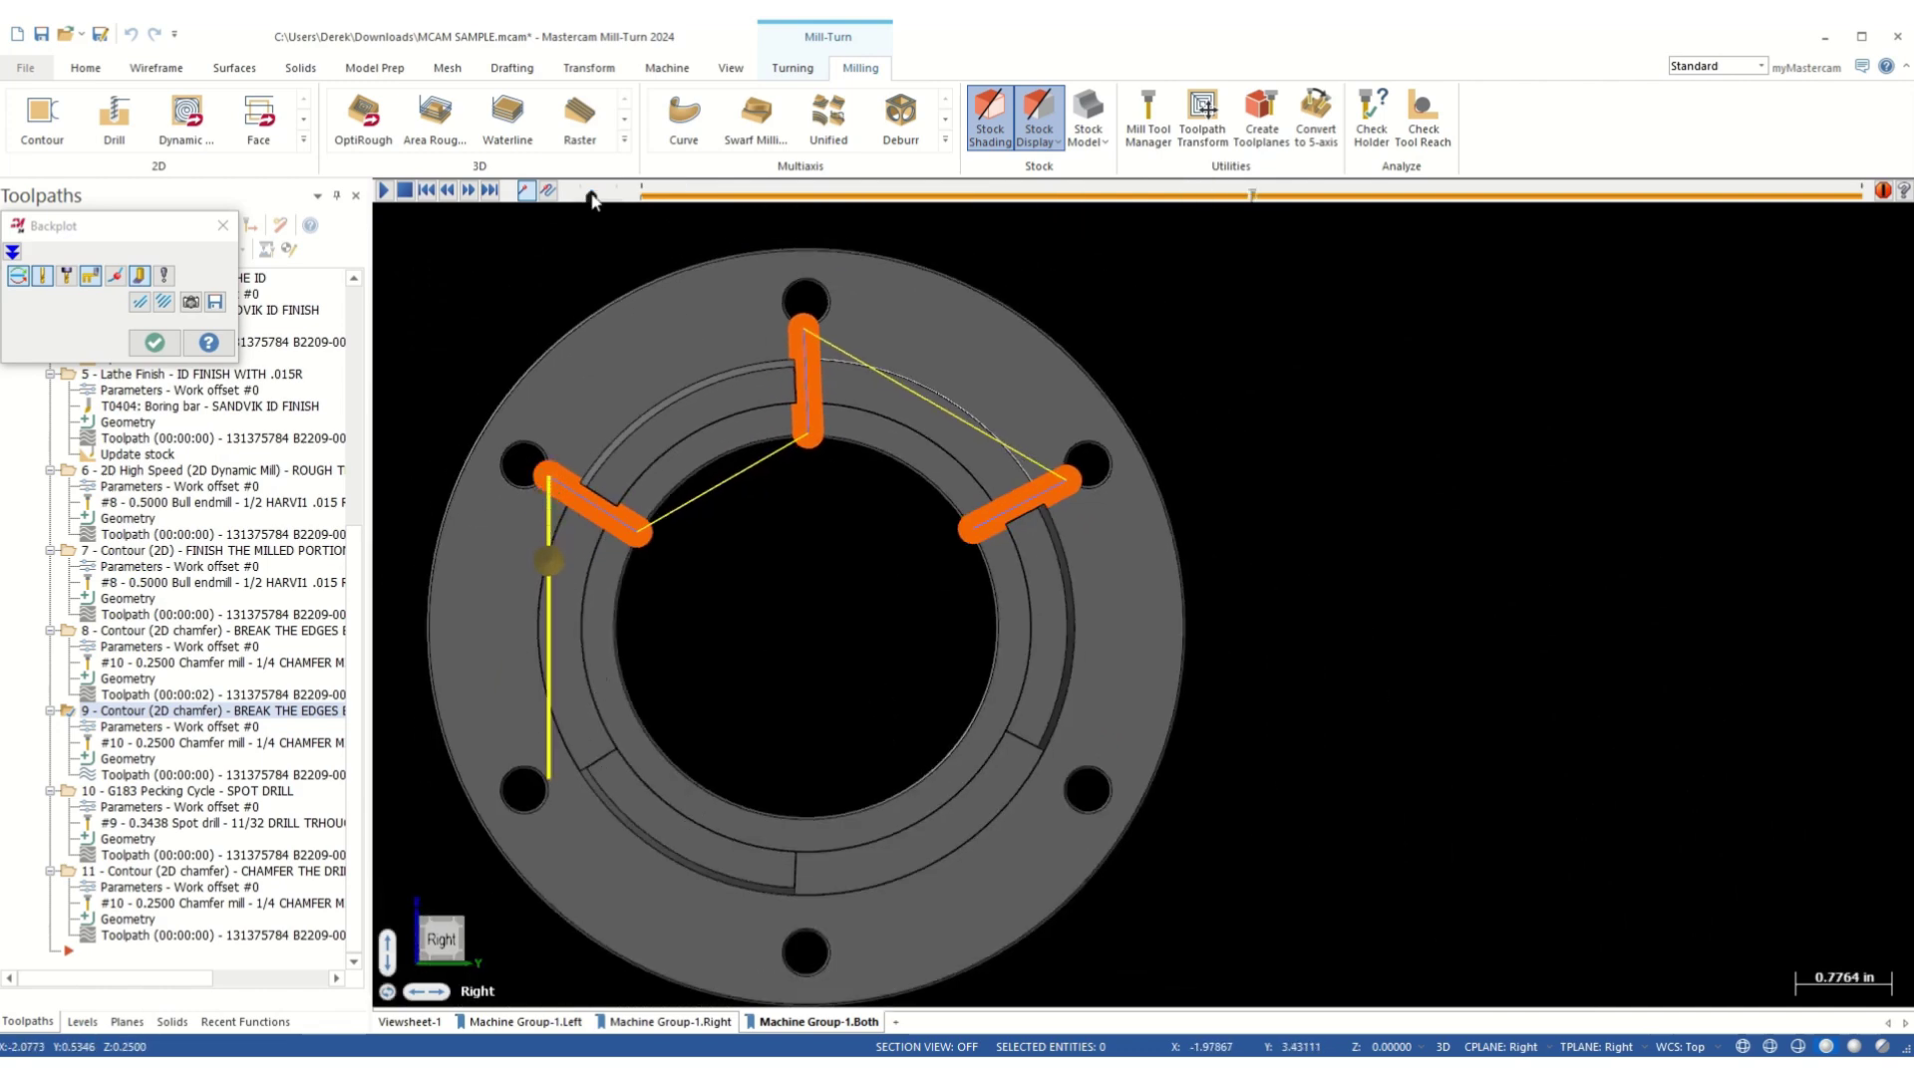
left_click_drag(592, 195, 615, 196)
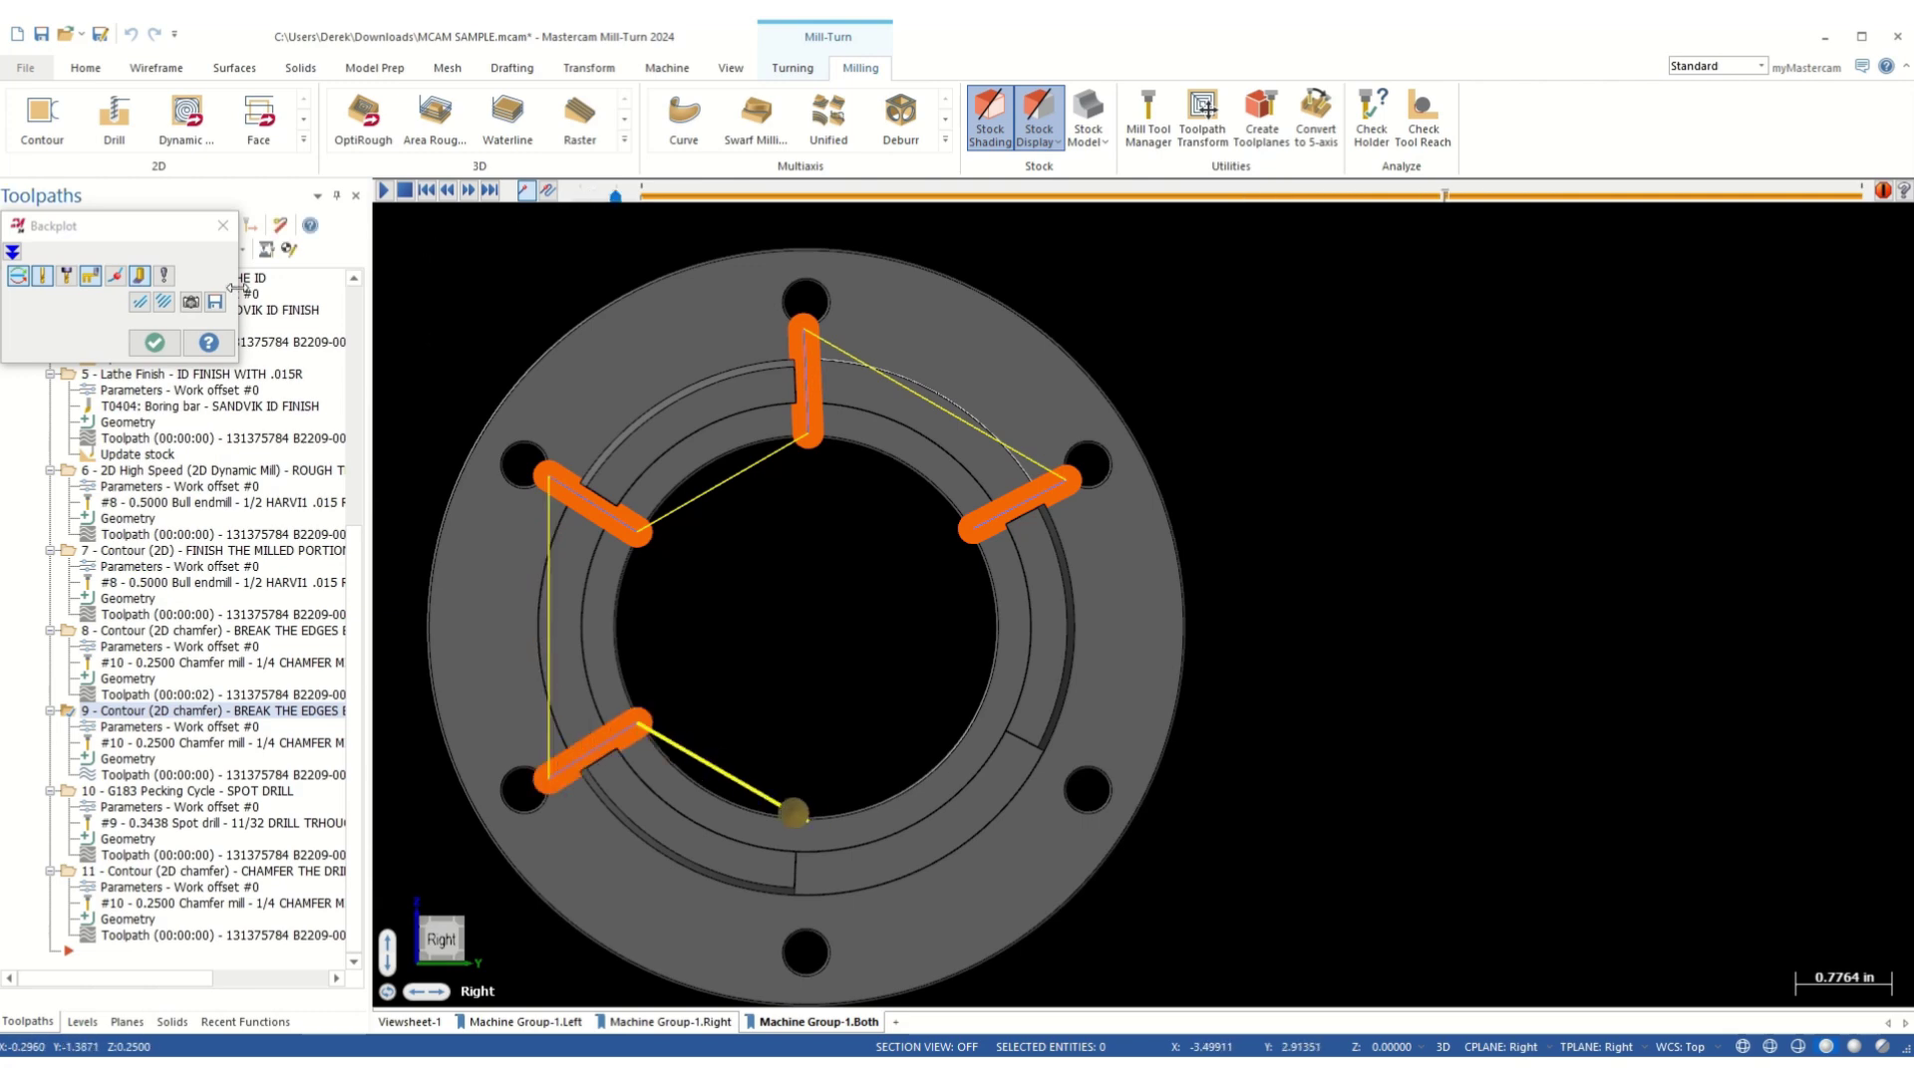
left_click(223, 226)
scroll(802, 305, "up", 10)
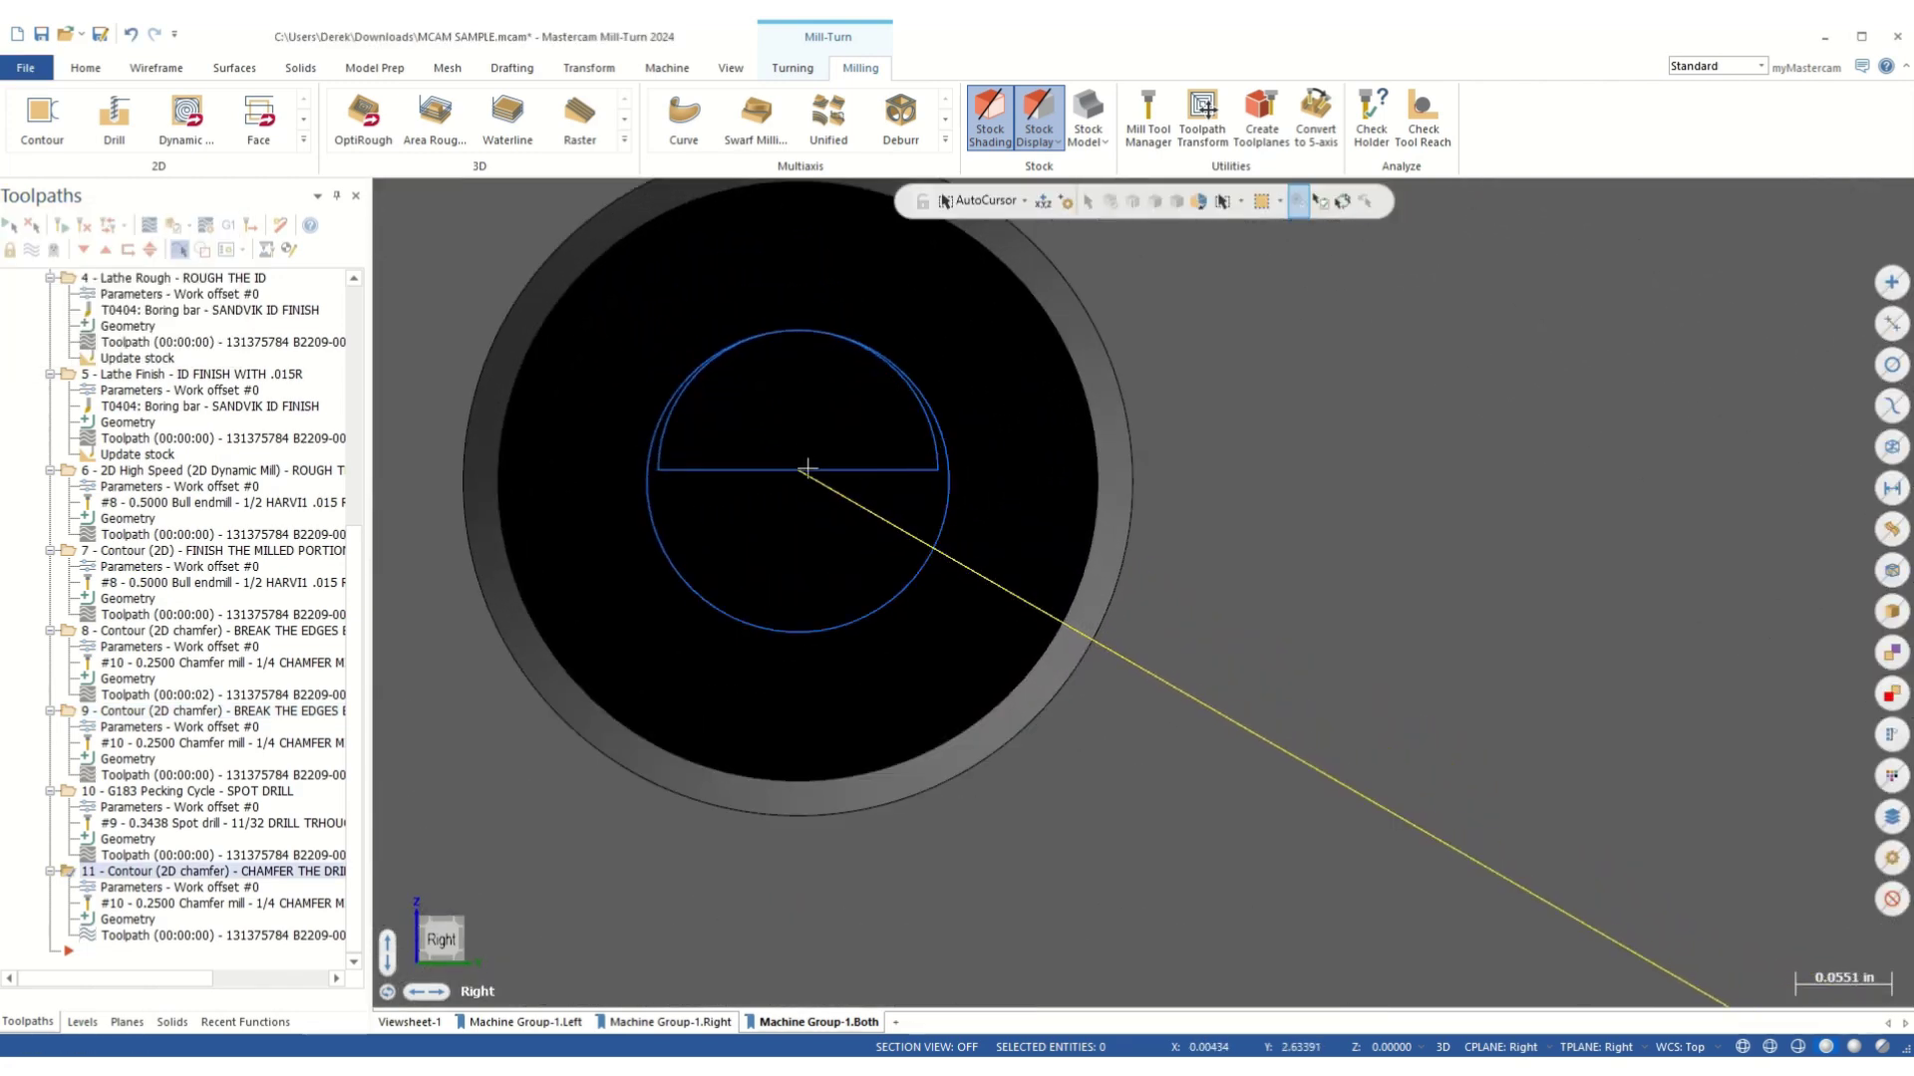
- Keep operation 11's Lead In/Out entry line Perpendicular and accept the contour parameters
left_click(128, 888)
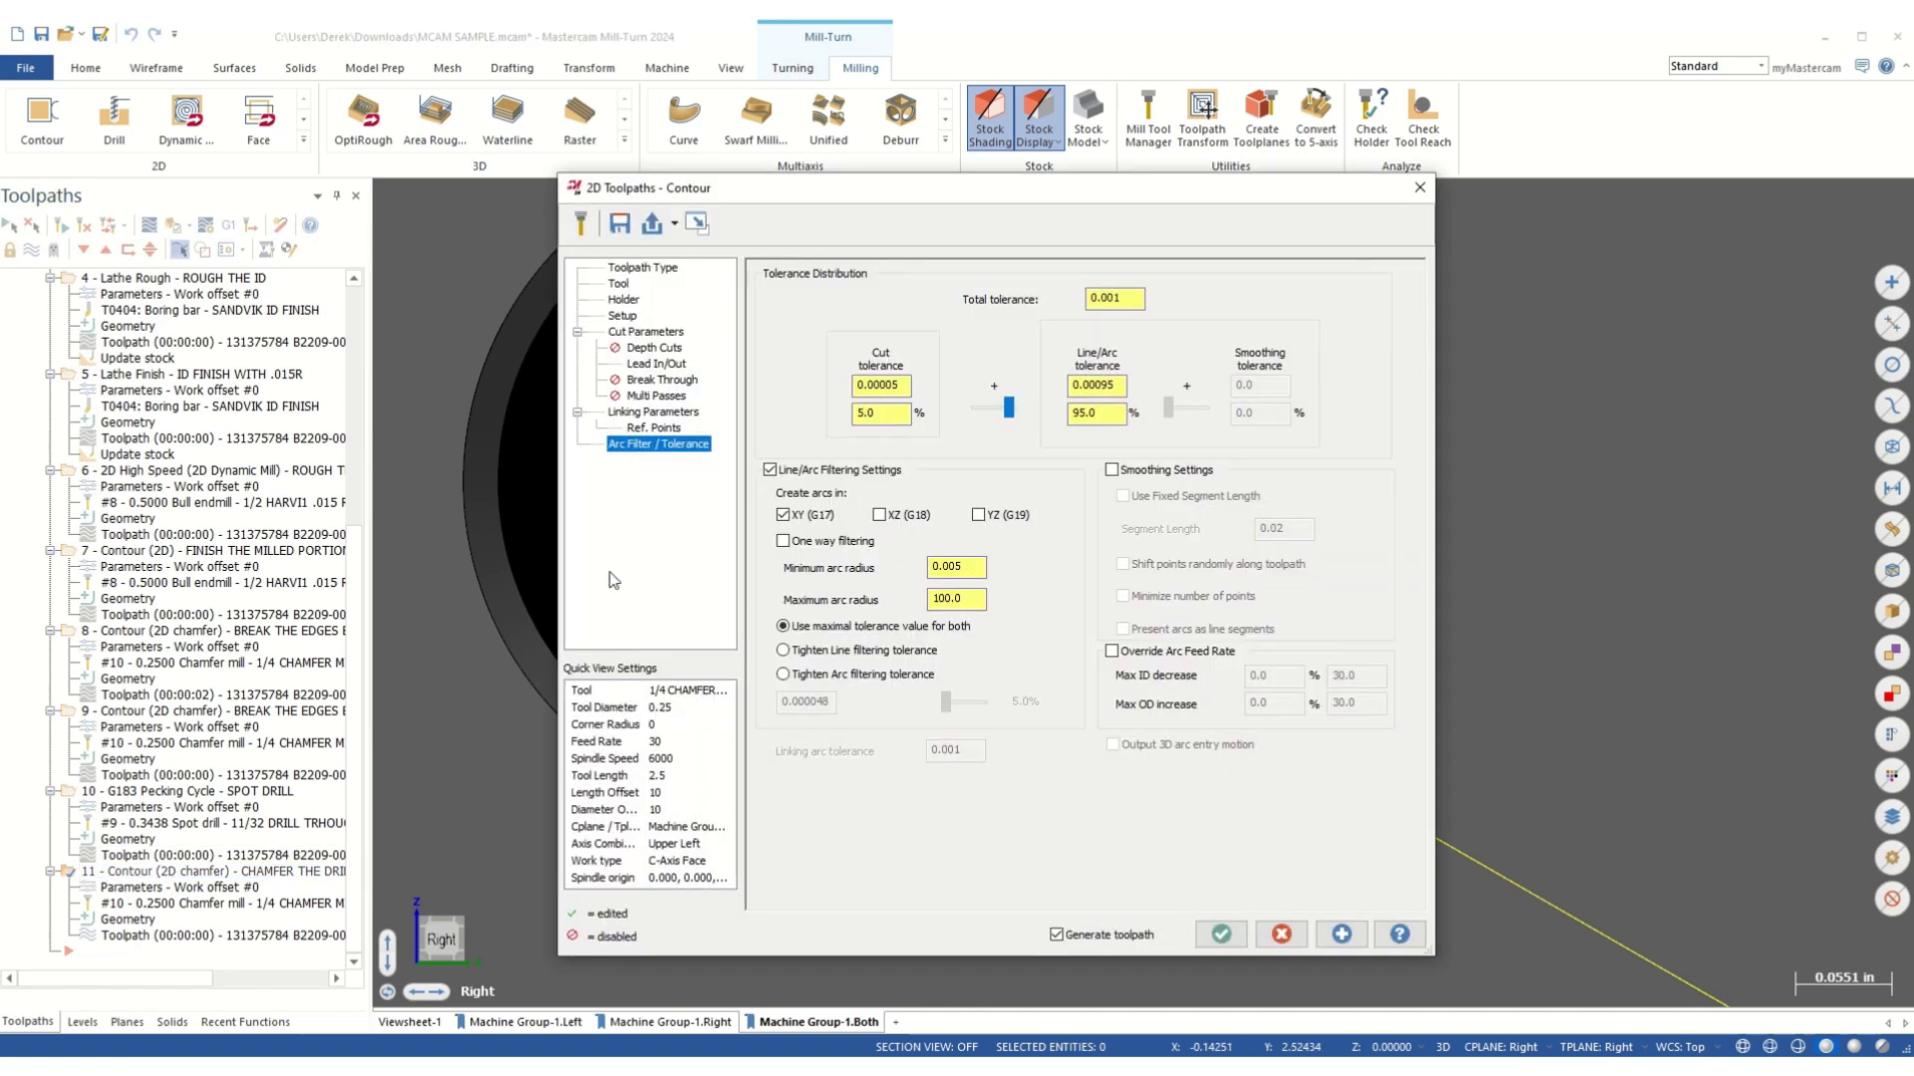
left_click(653, 364)
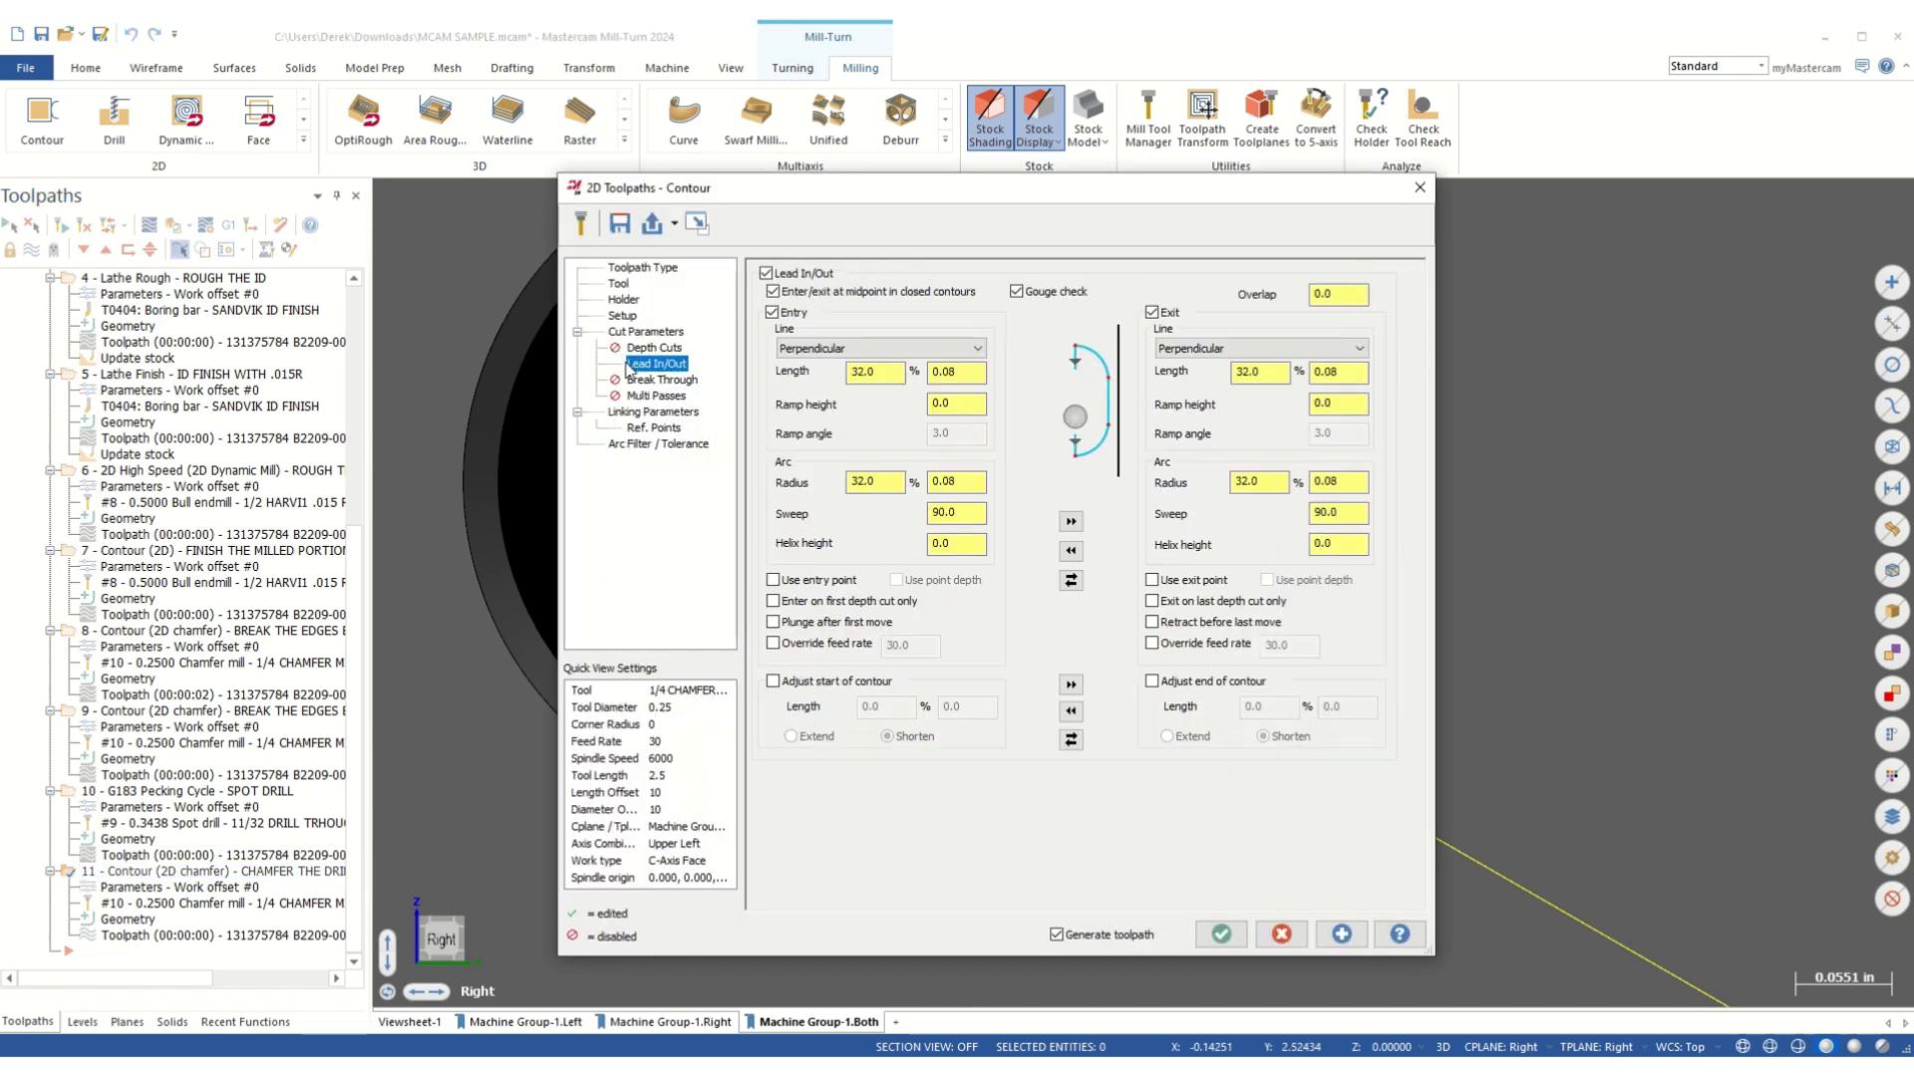
left_click(879, 349)
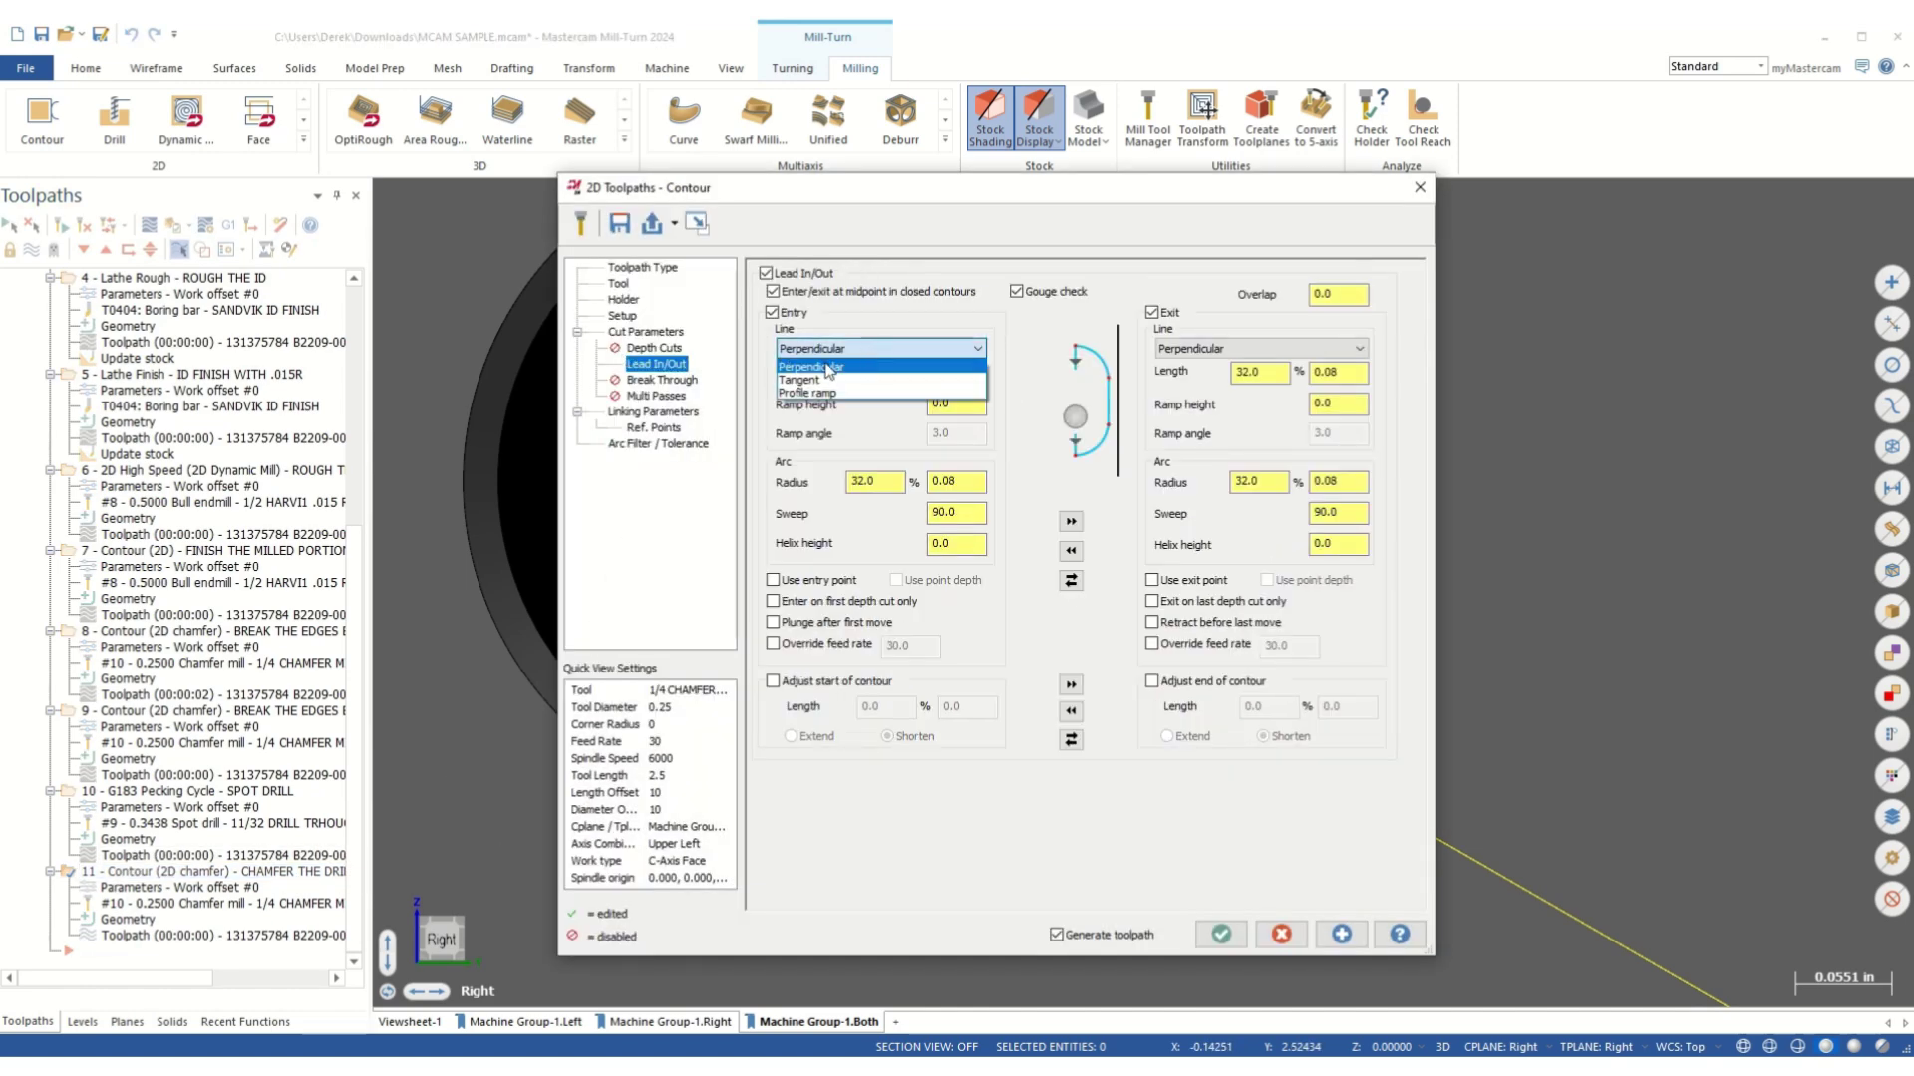
left_click(893, 350)
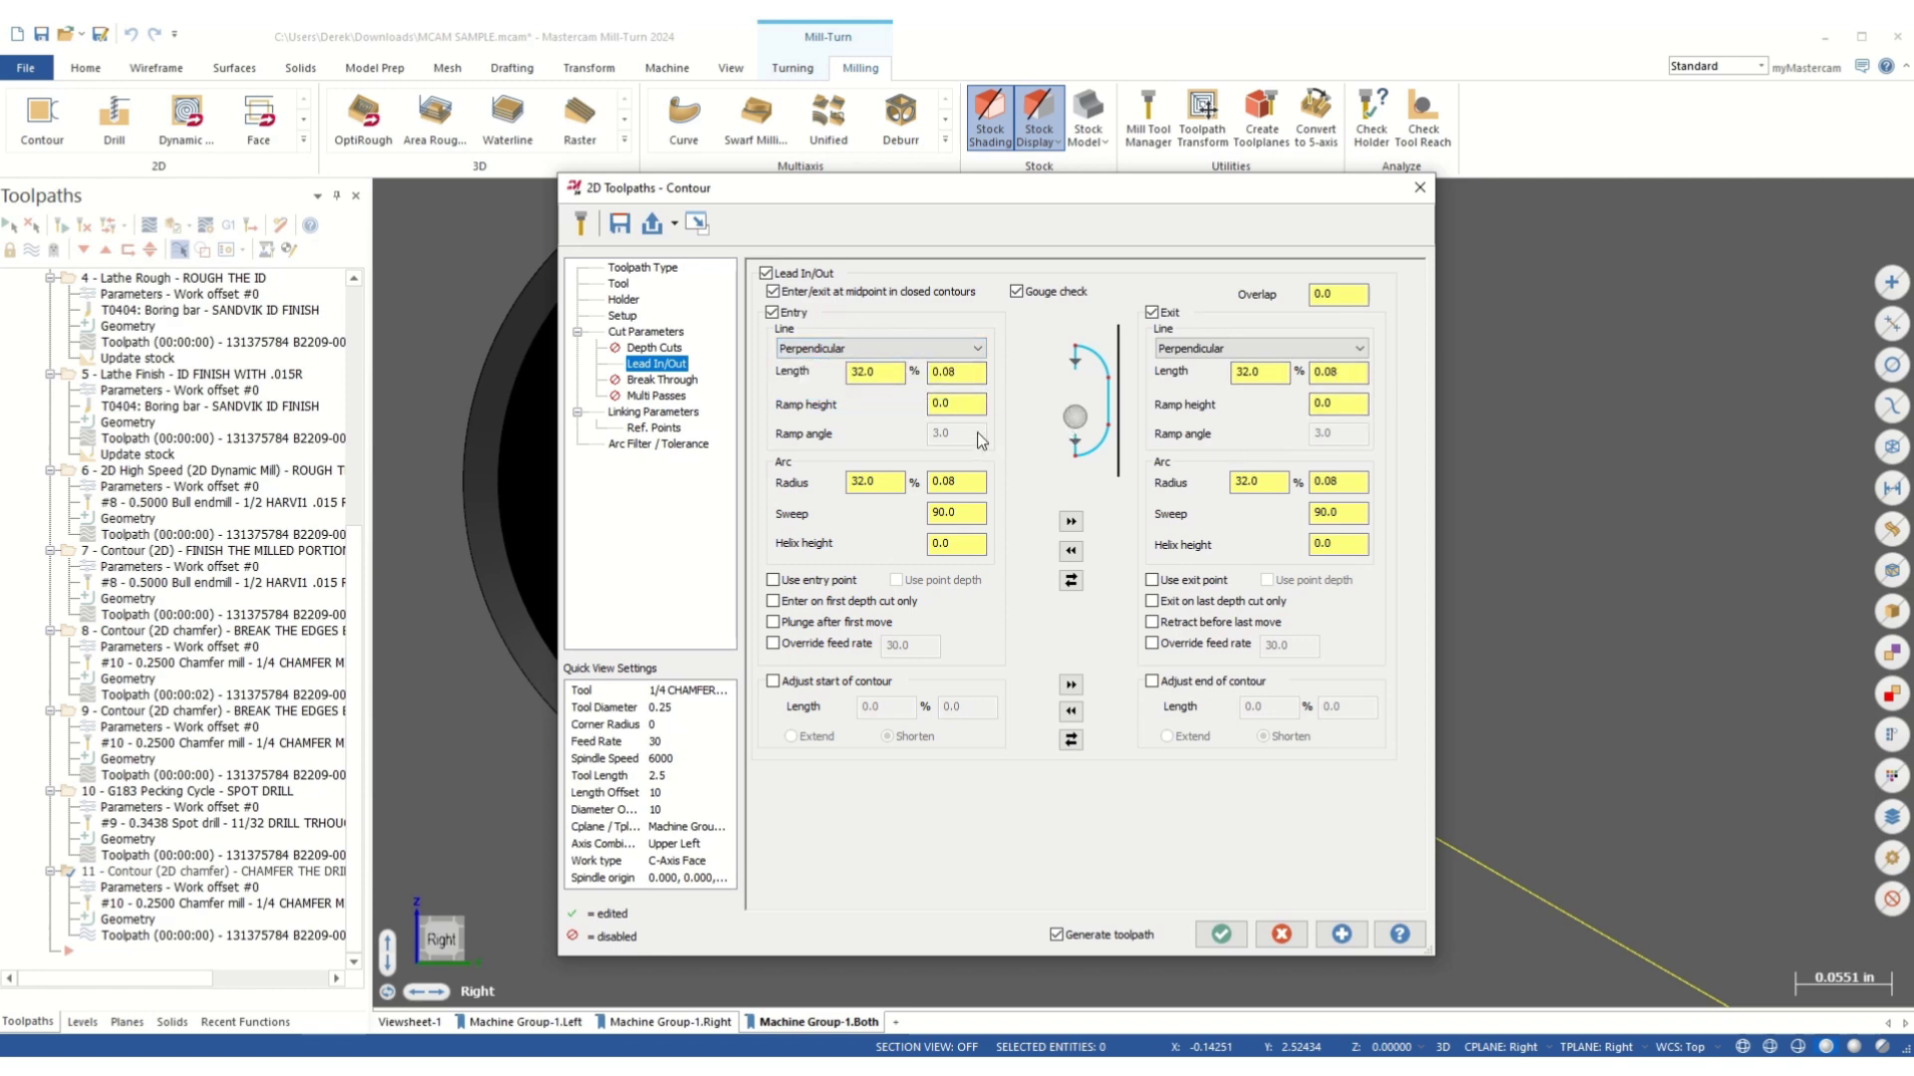
left_click(1221, 934)
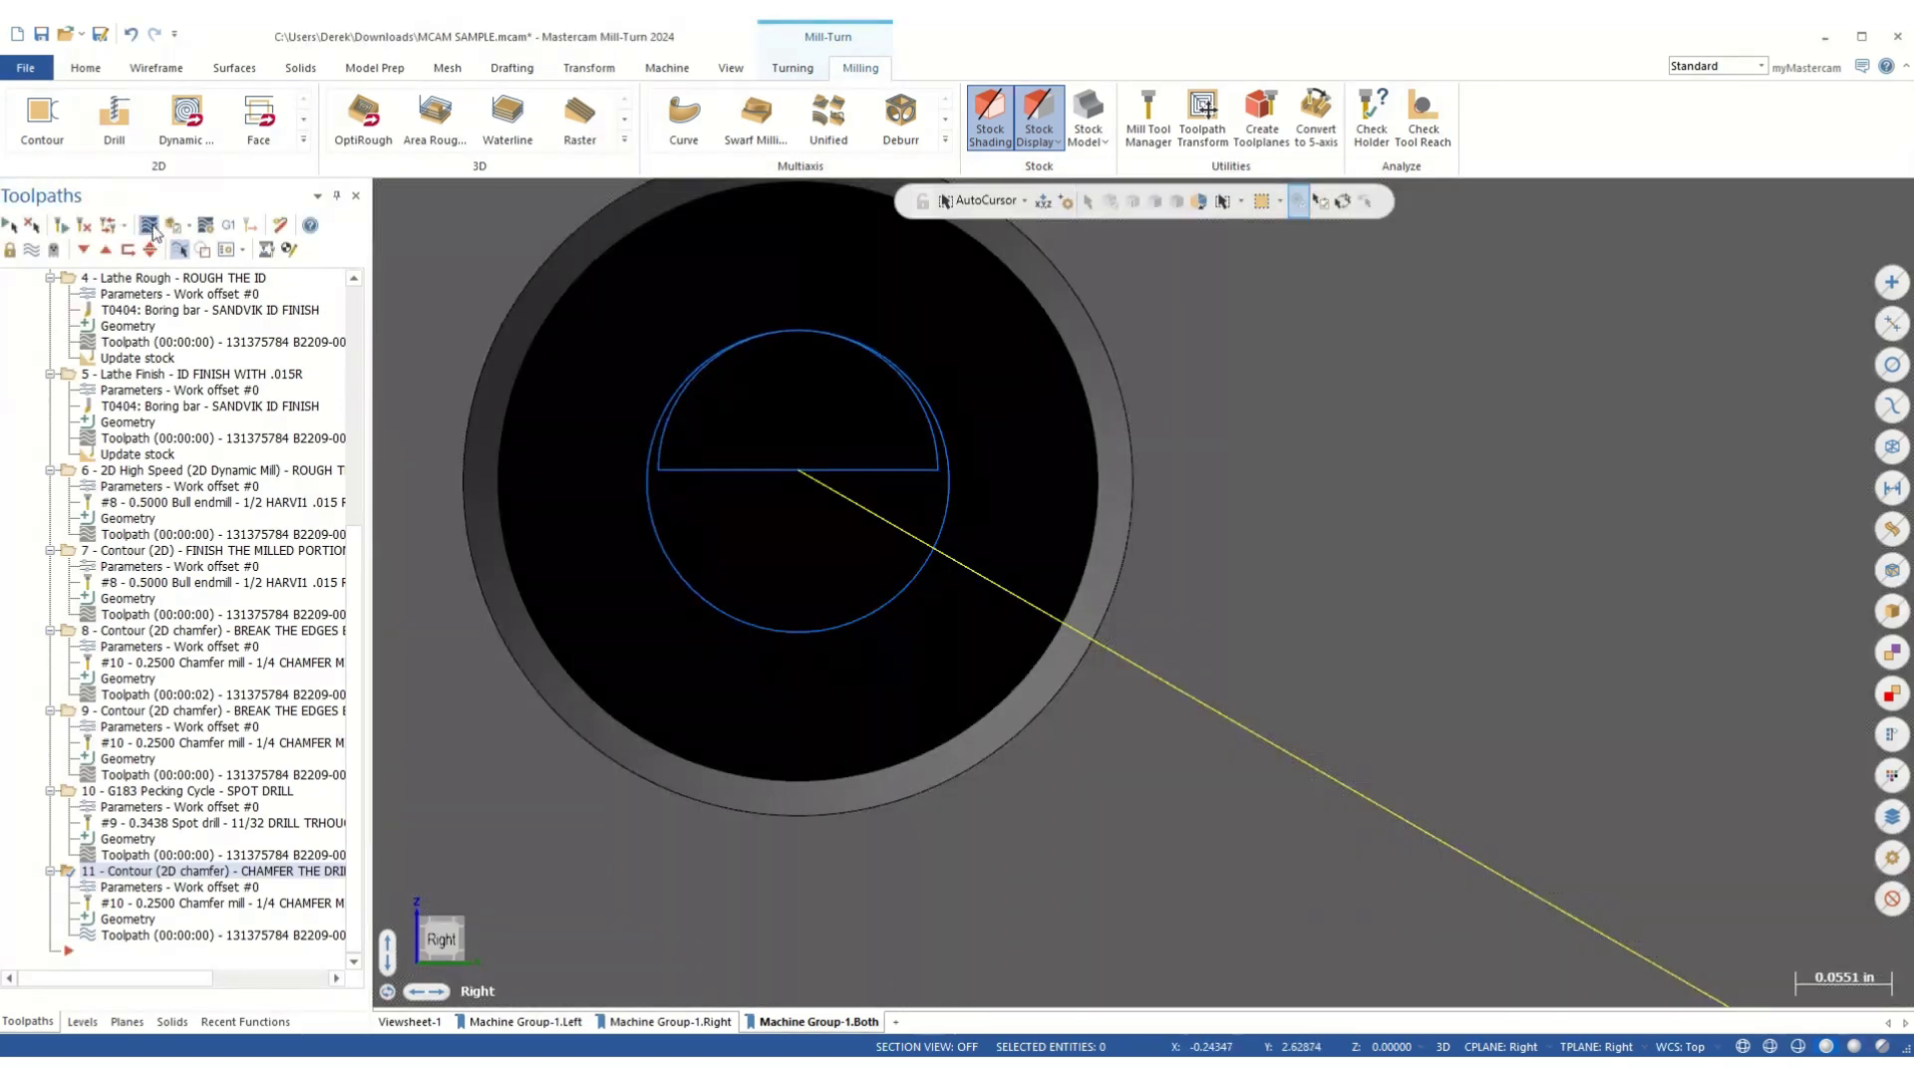
- Backplot operation 11's bolt-hole chamfer in the Right view, then close the backplot
left_click(151, 228)
scroll(753, 1001, "down", 2)
left_click(384, 191)
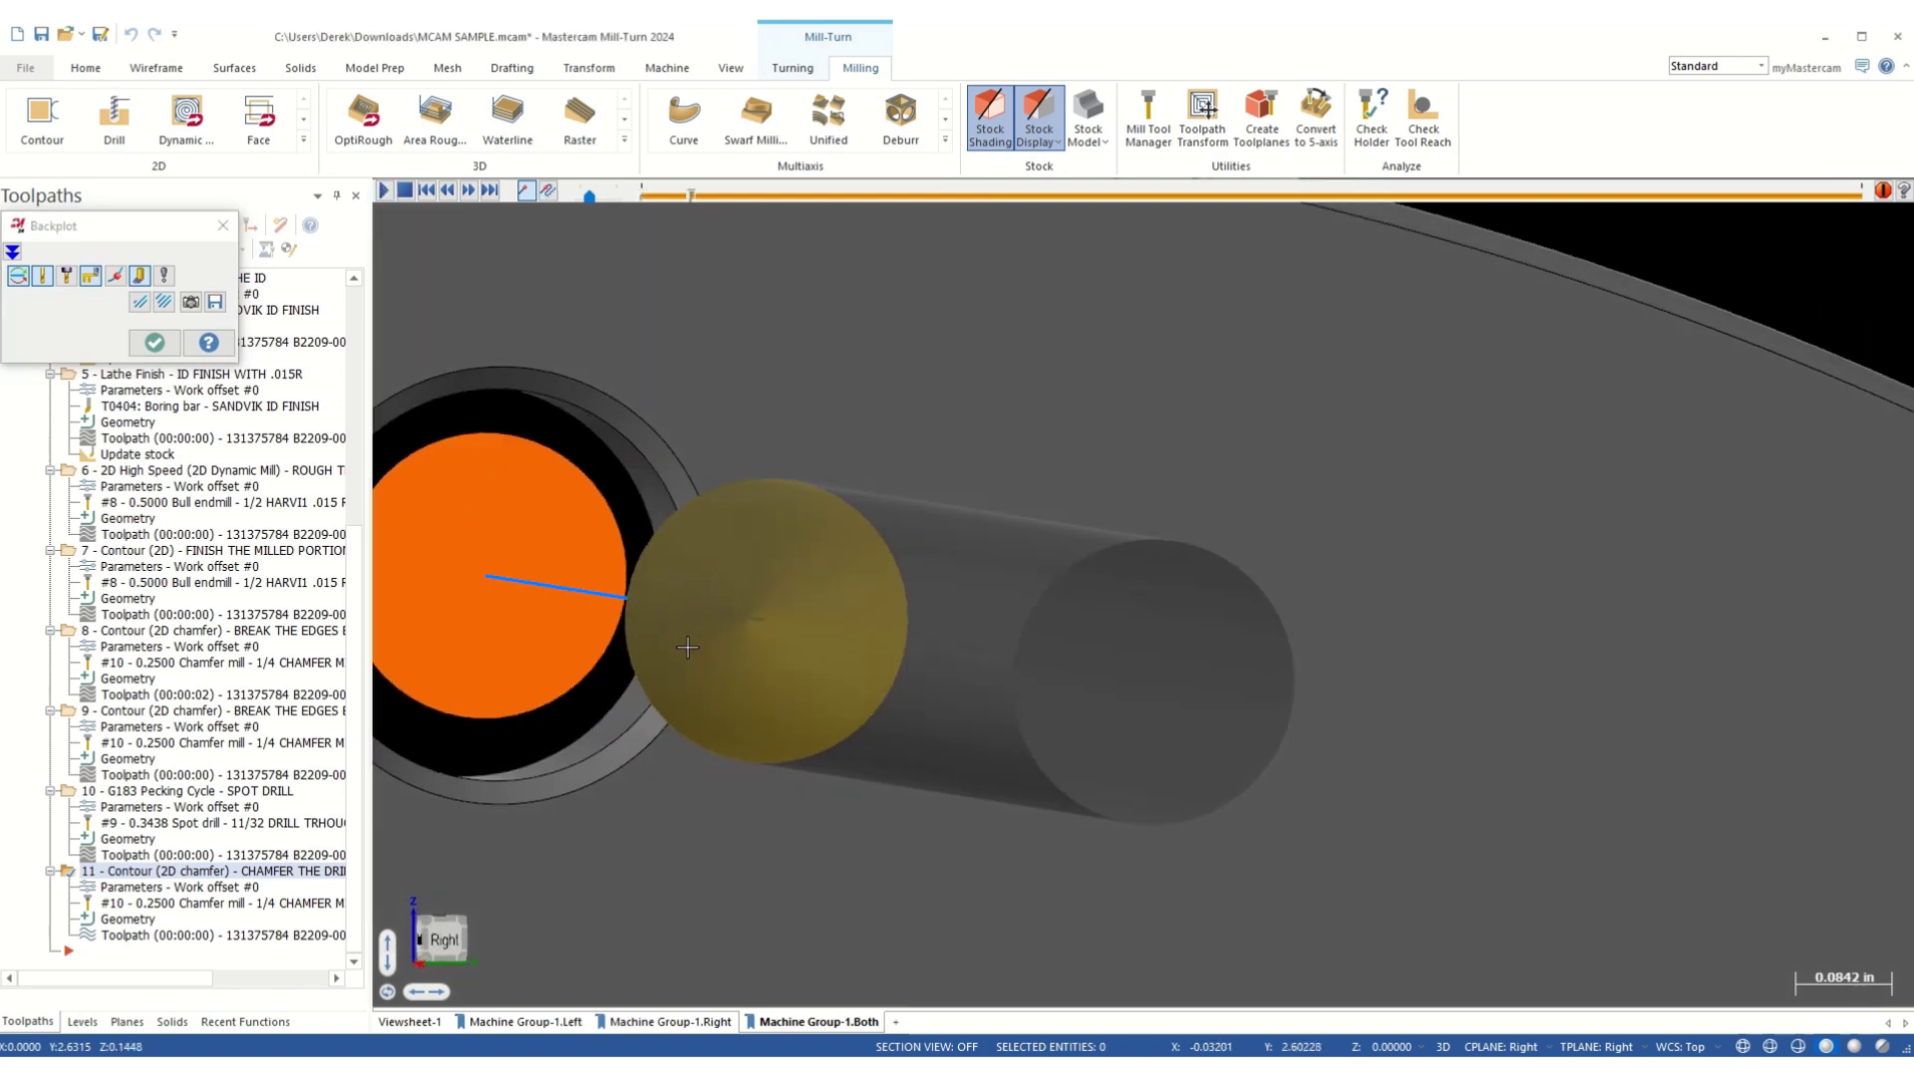
scroll(656, 545, "down", 1)
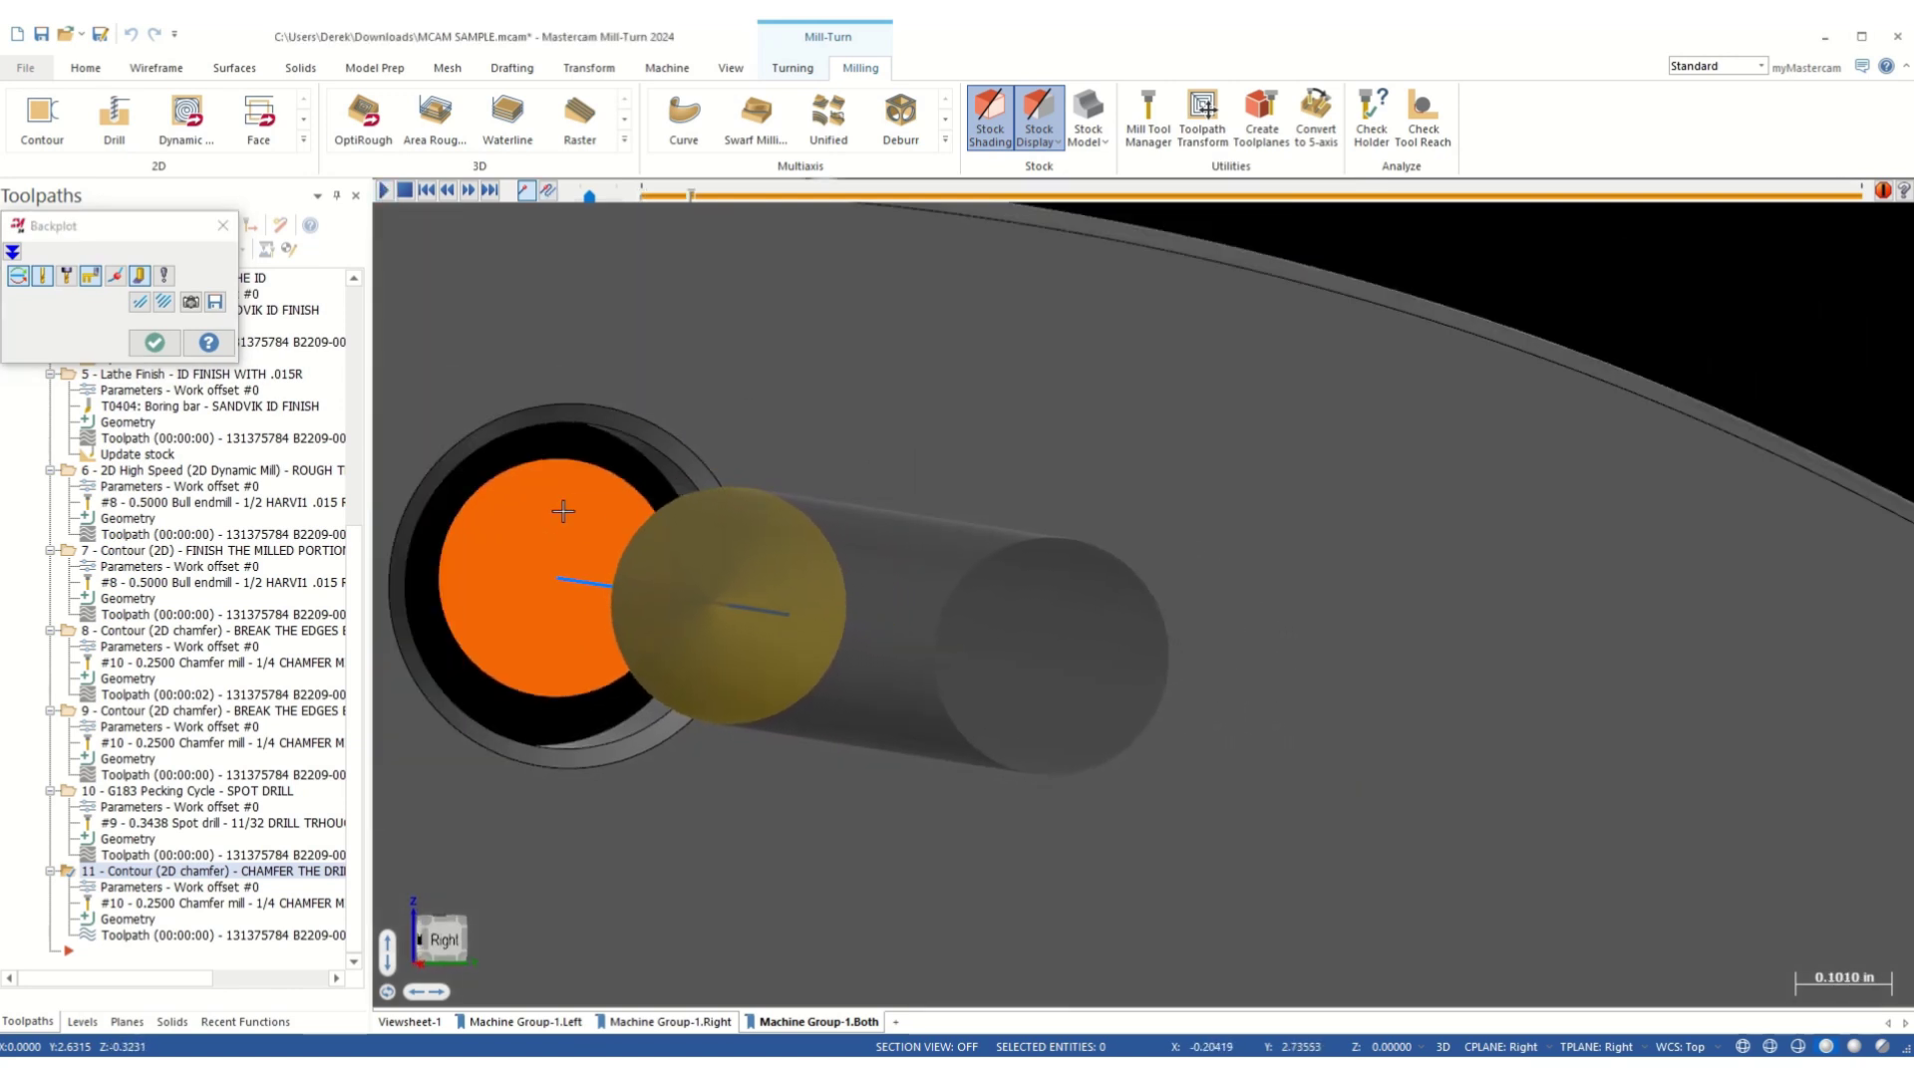
right_click(564, 441)
left_click(647, 644)
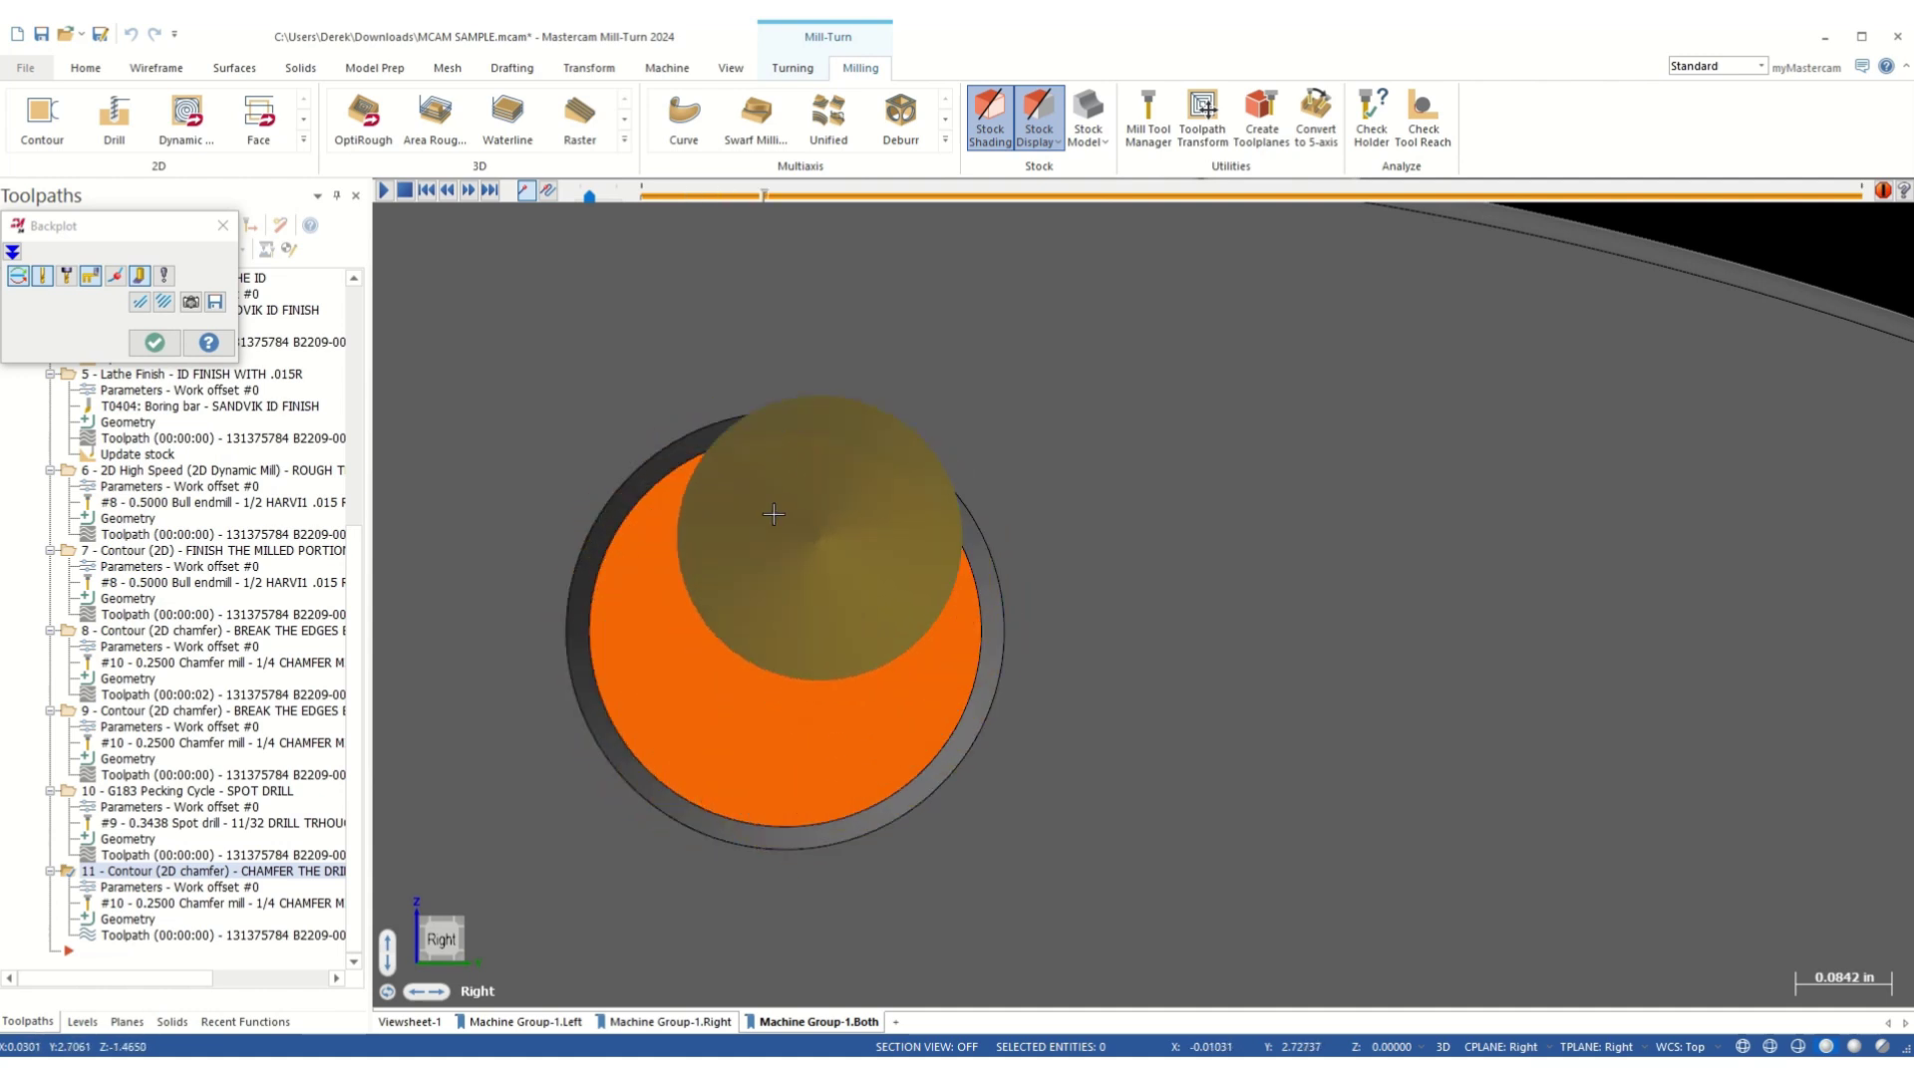
left_click(222, 225)
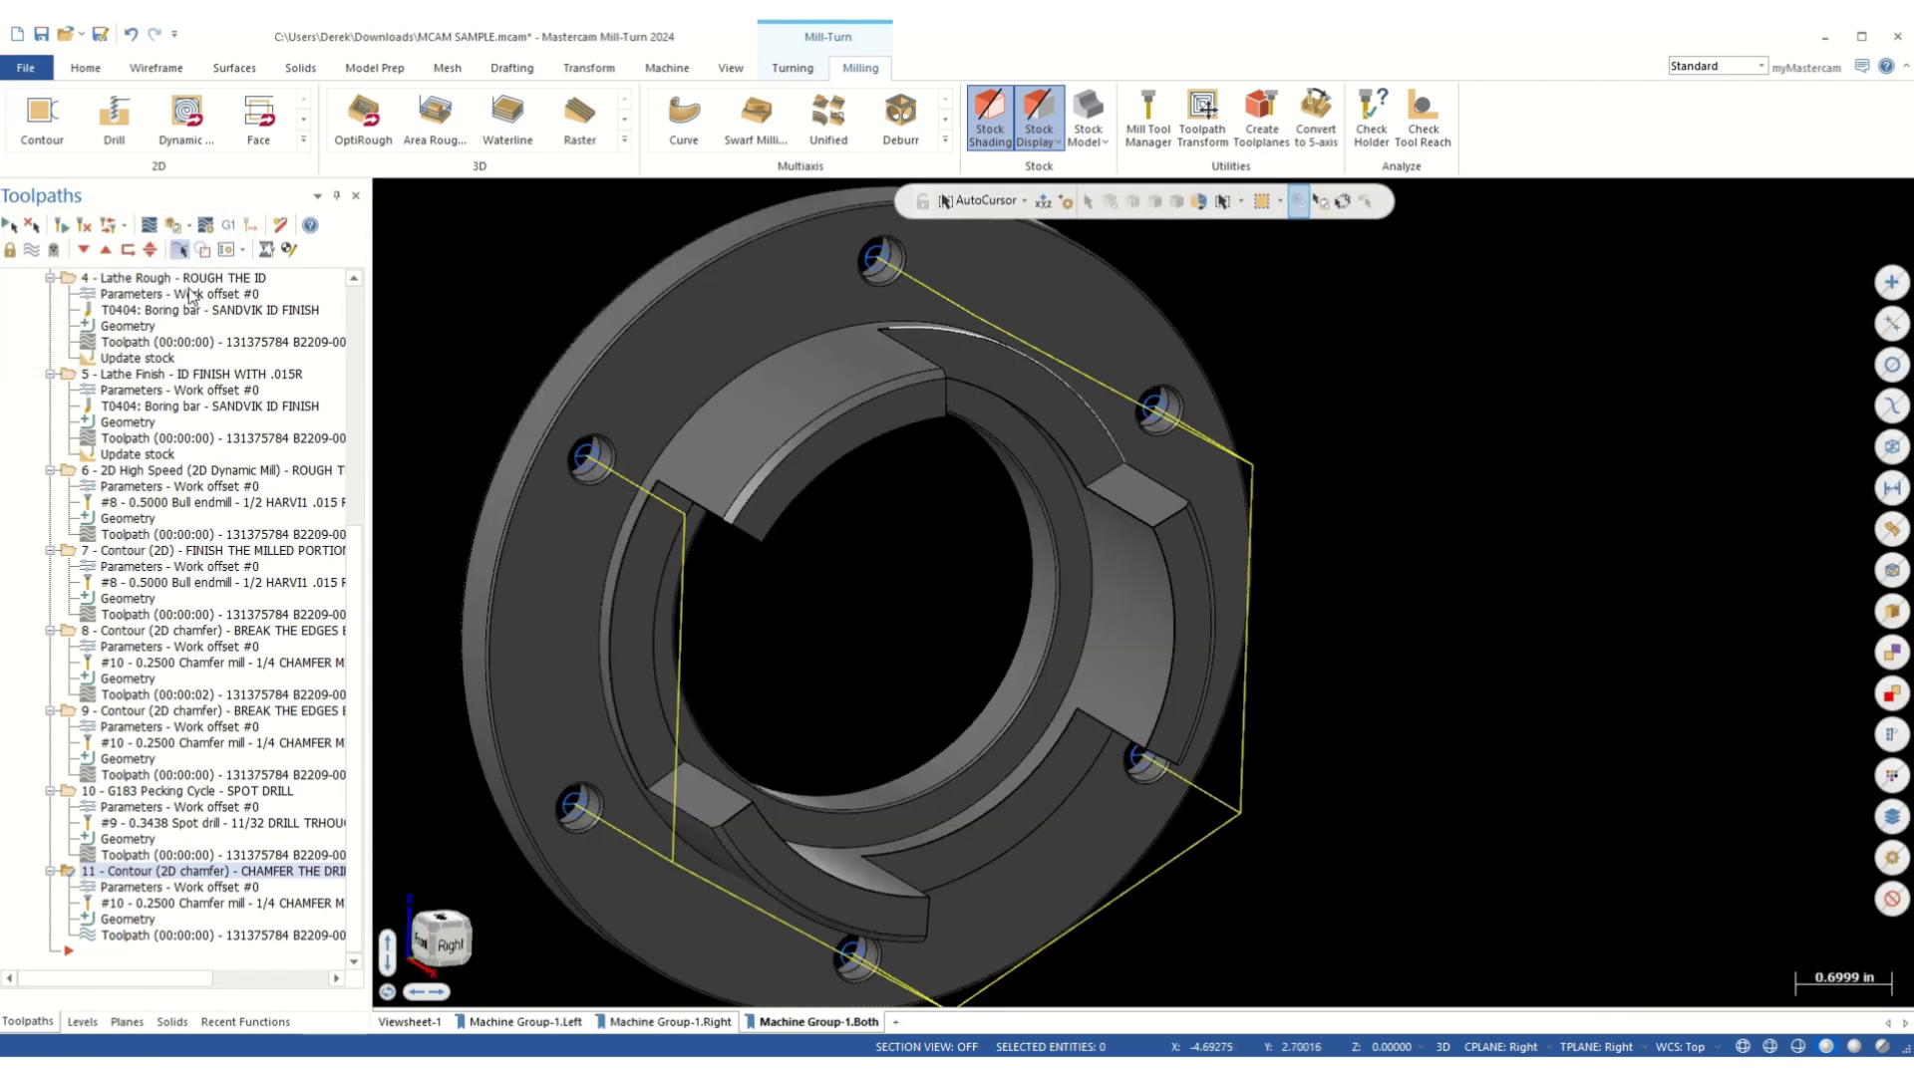
- In Tool Setup Manager, mount the SINGLE OD TURNING MAIN AND SUB holder and T01 on Upper Turret Index 1
scroll(1156, 495, "down", 3)
scroll(1157, 495, "up", 1)
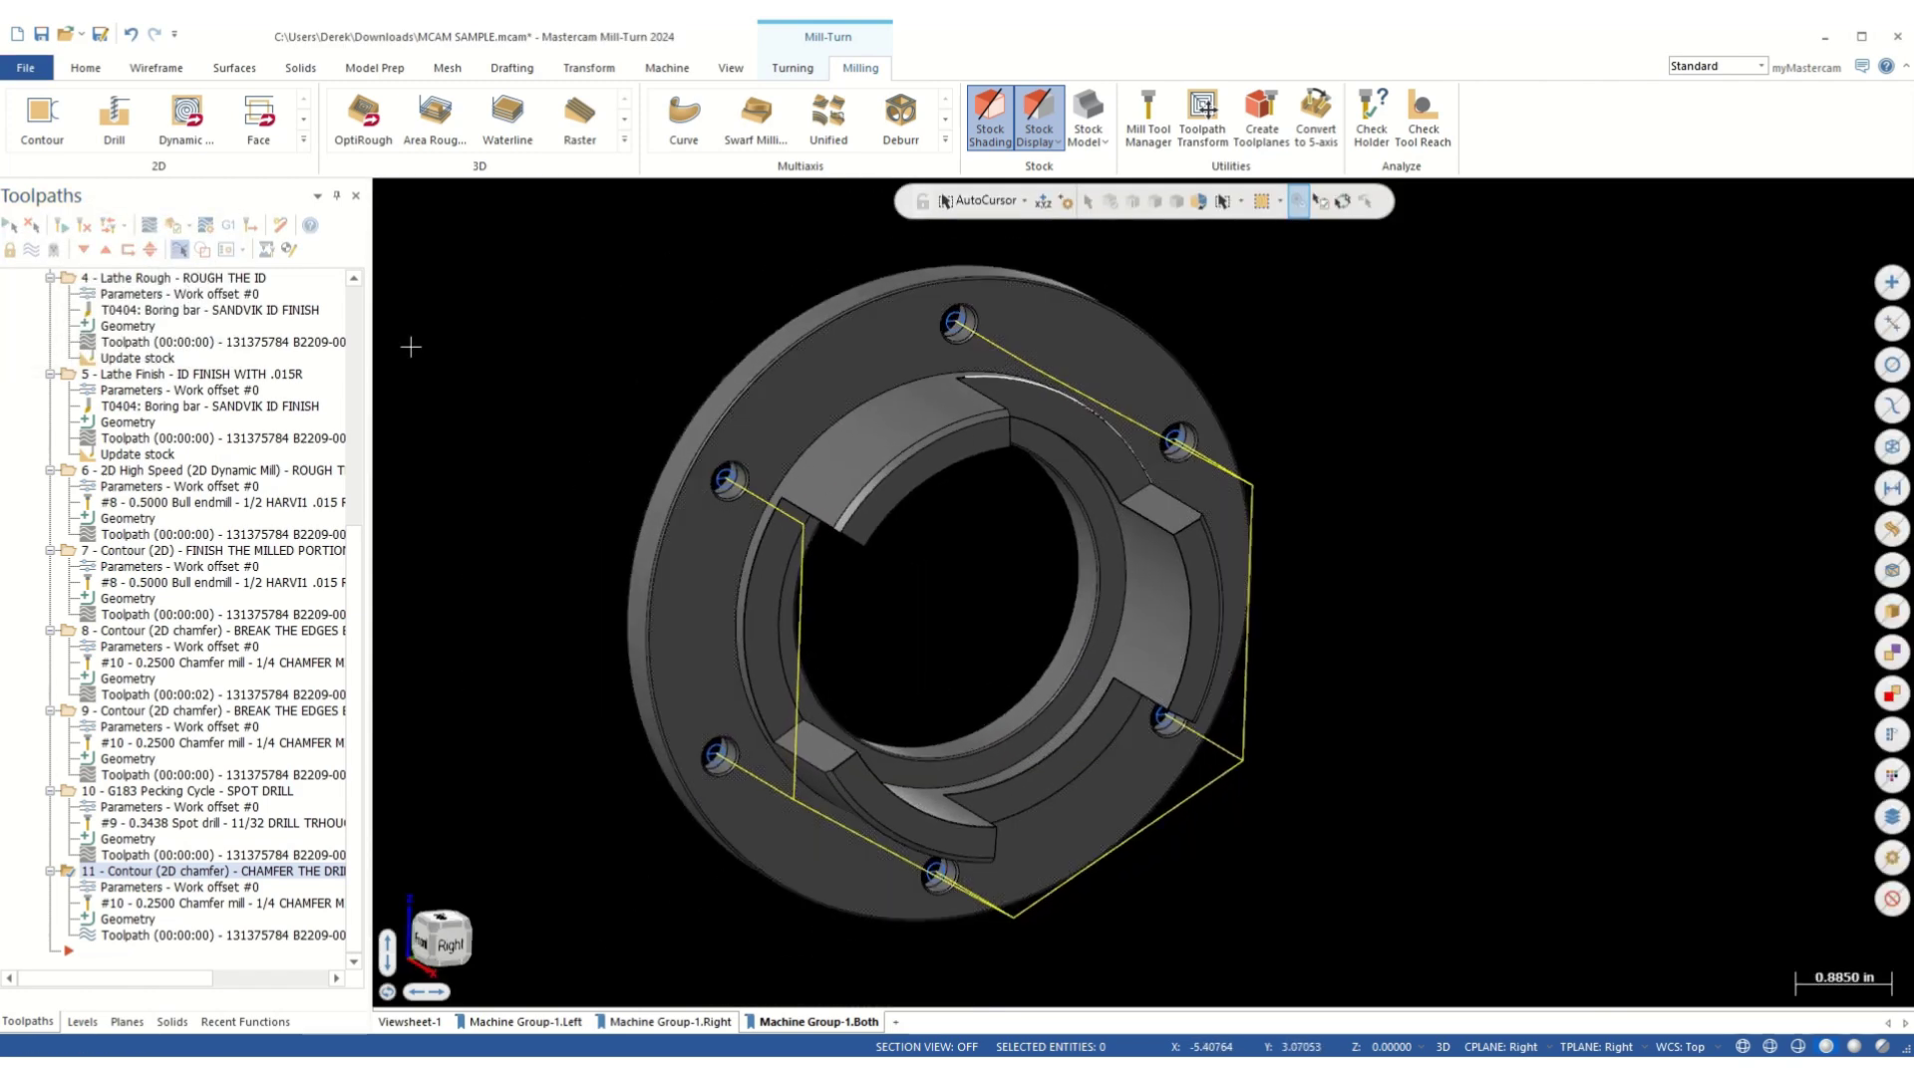
left_click(265, 253)
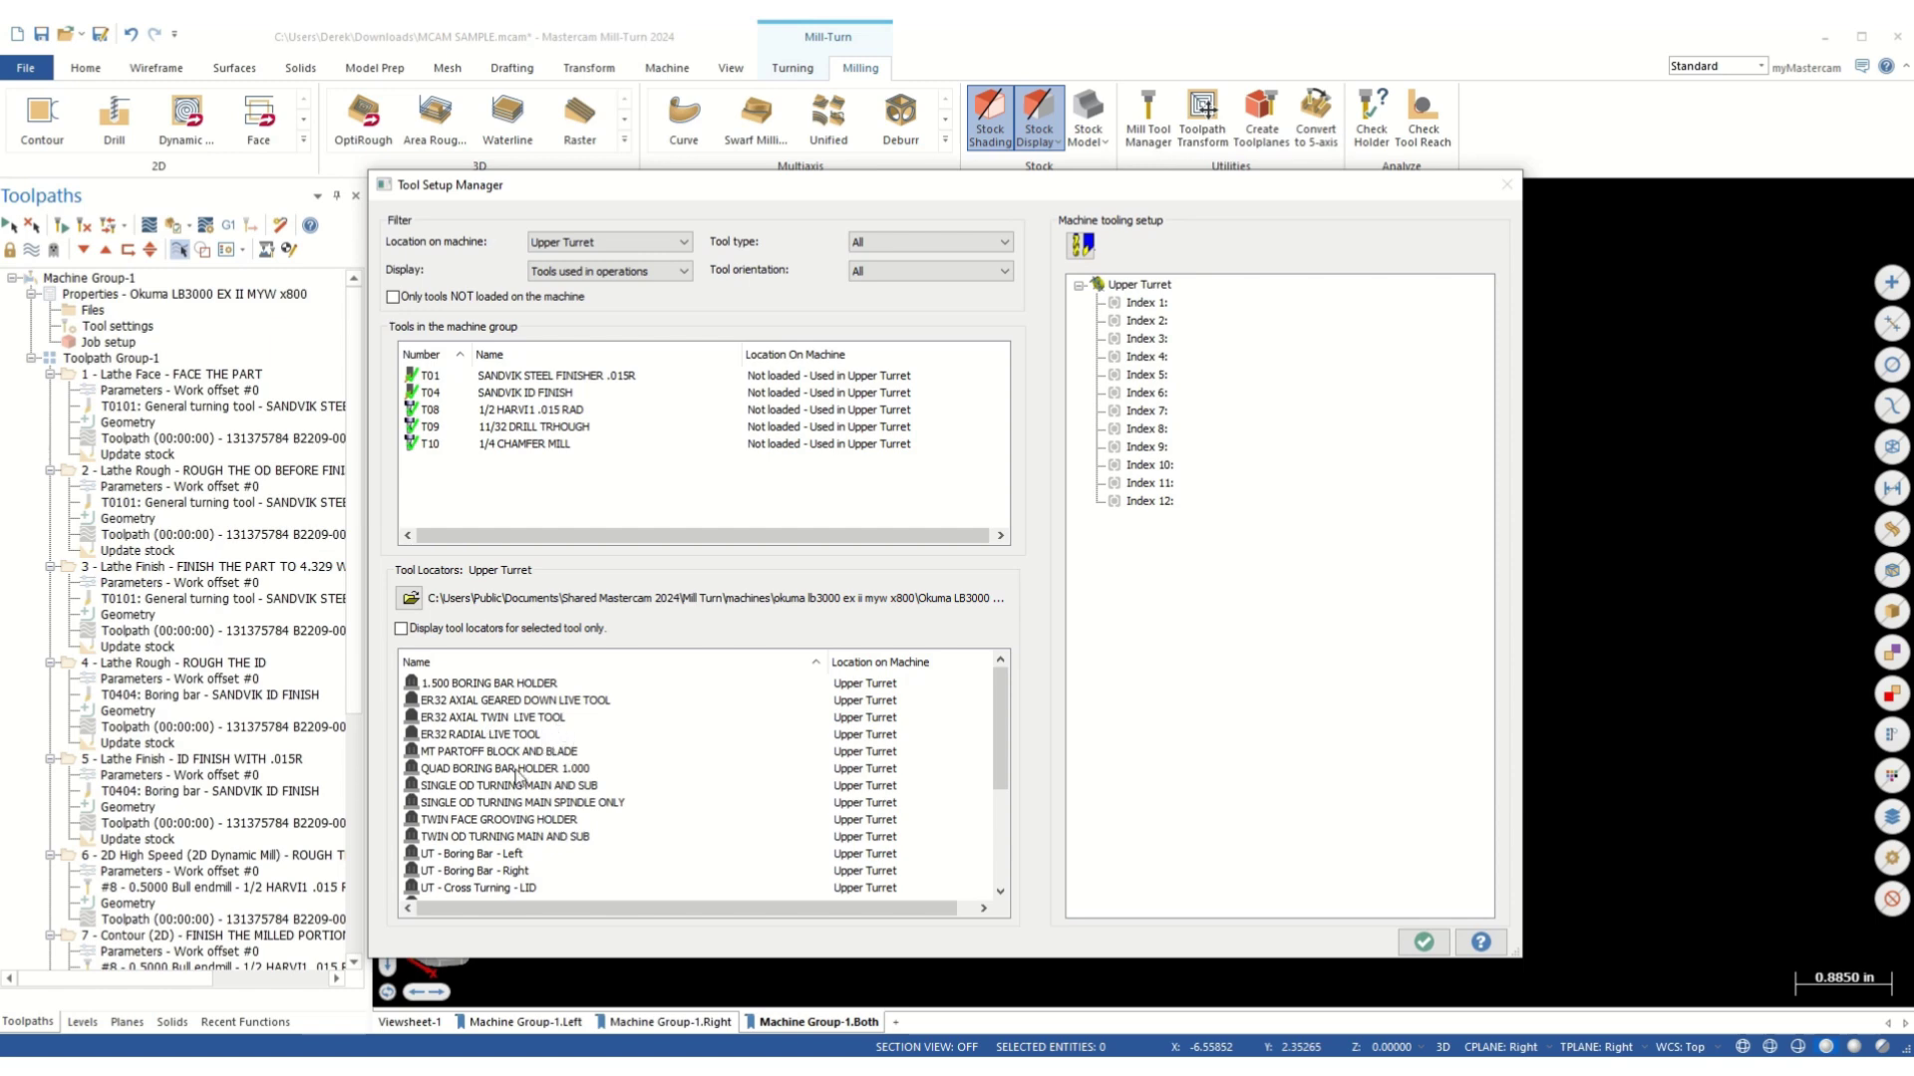
mouse_move(511, 801)
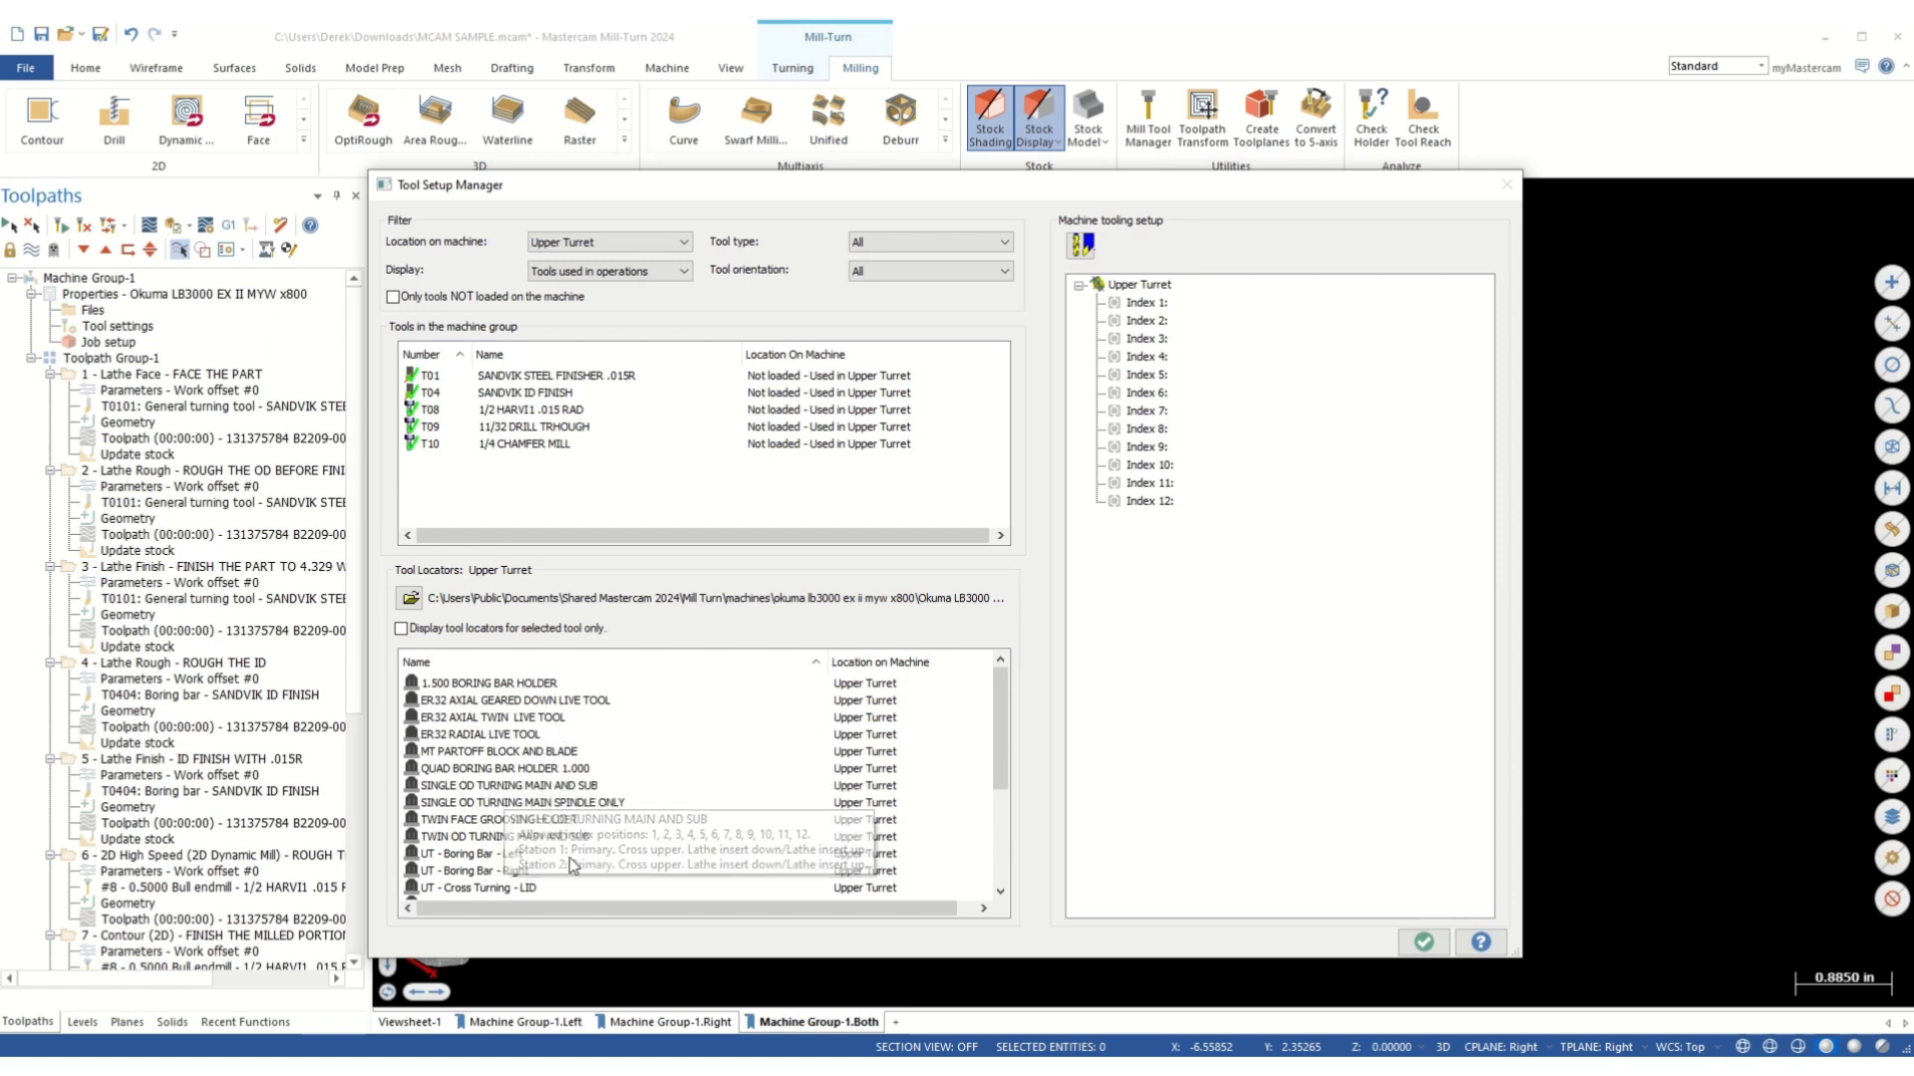
left_click(500, 793)
left_click_drag(491, 794, 1122, 304)
left_click_drag(510, 382, 1199, 325)
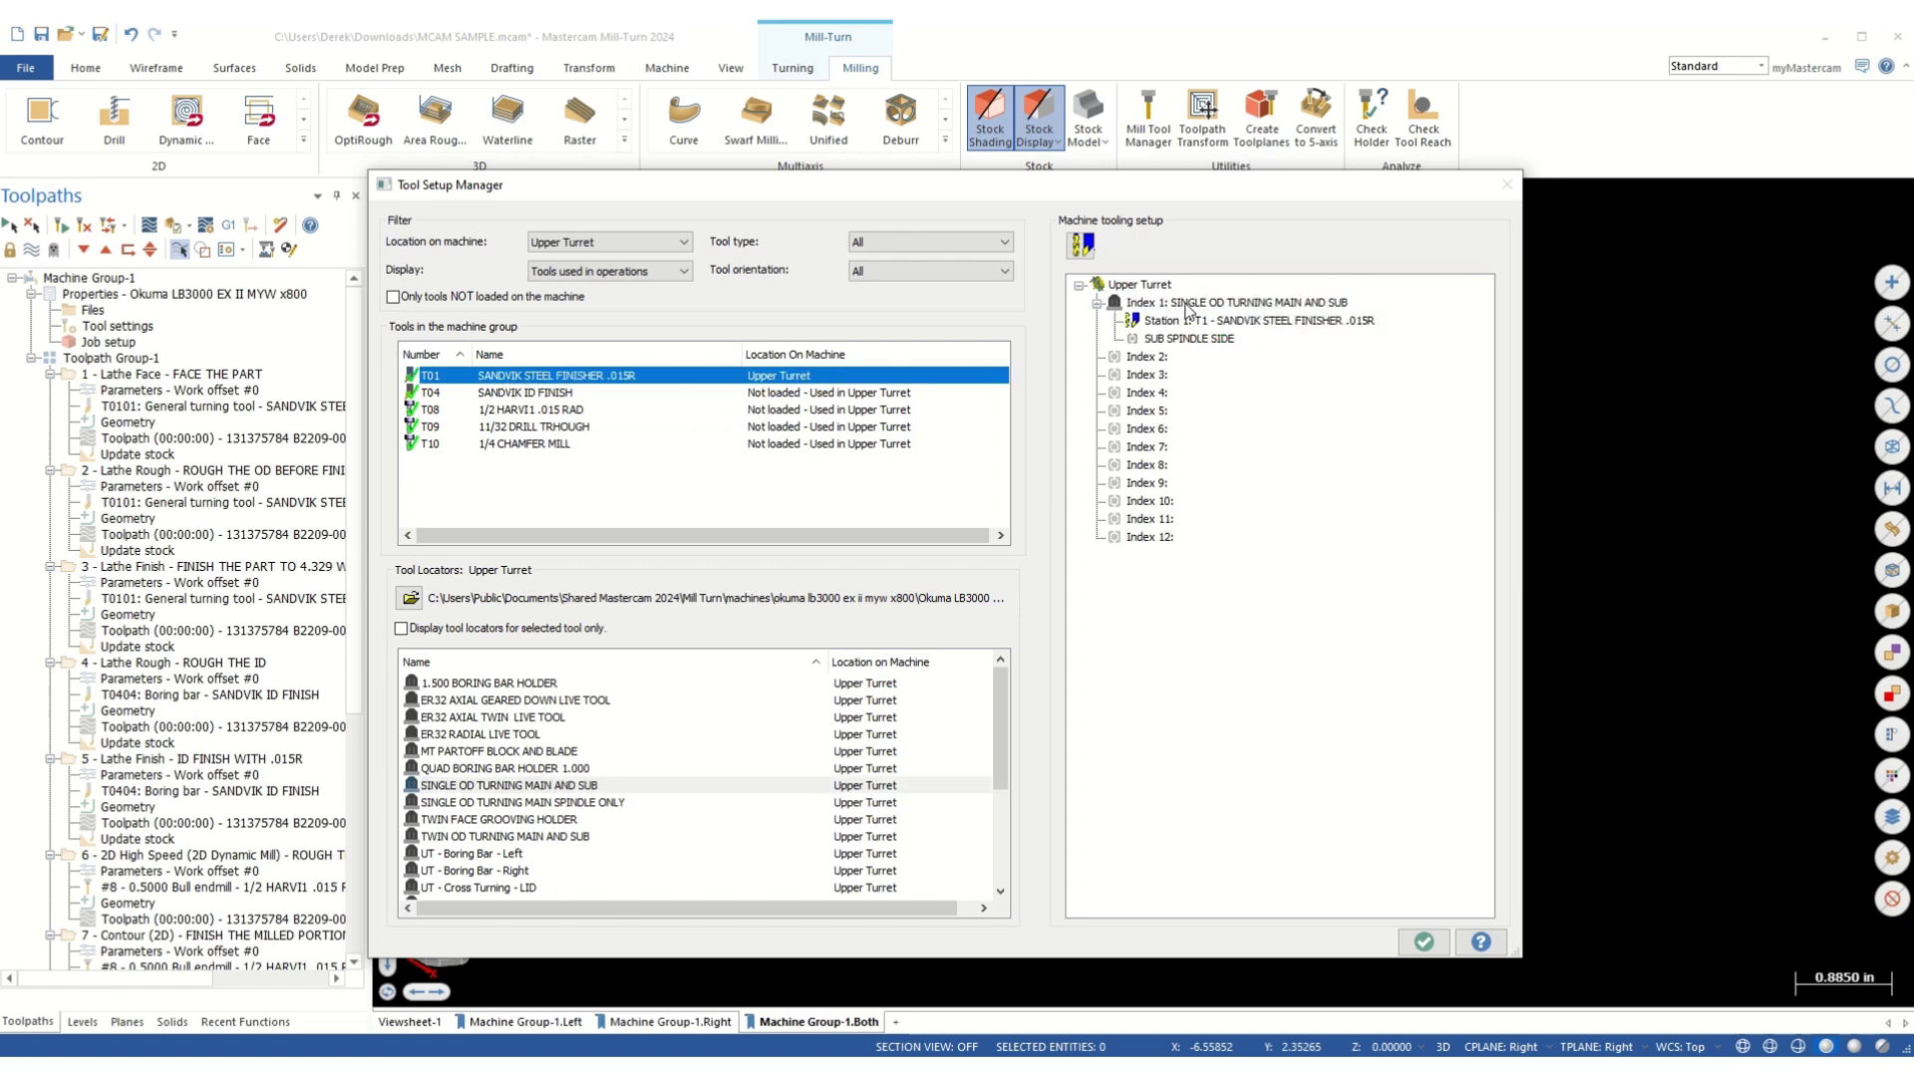
- Preview the whole upper turret in 3D using the Isometric reverse view
right_click(1188, 309)
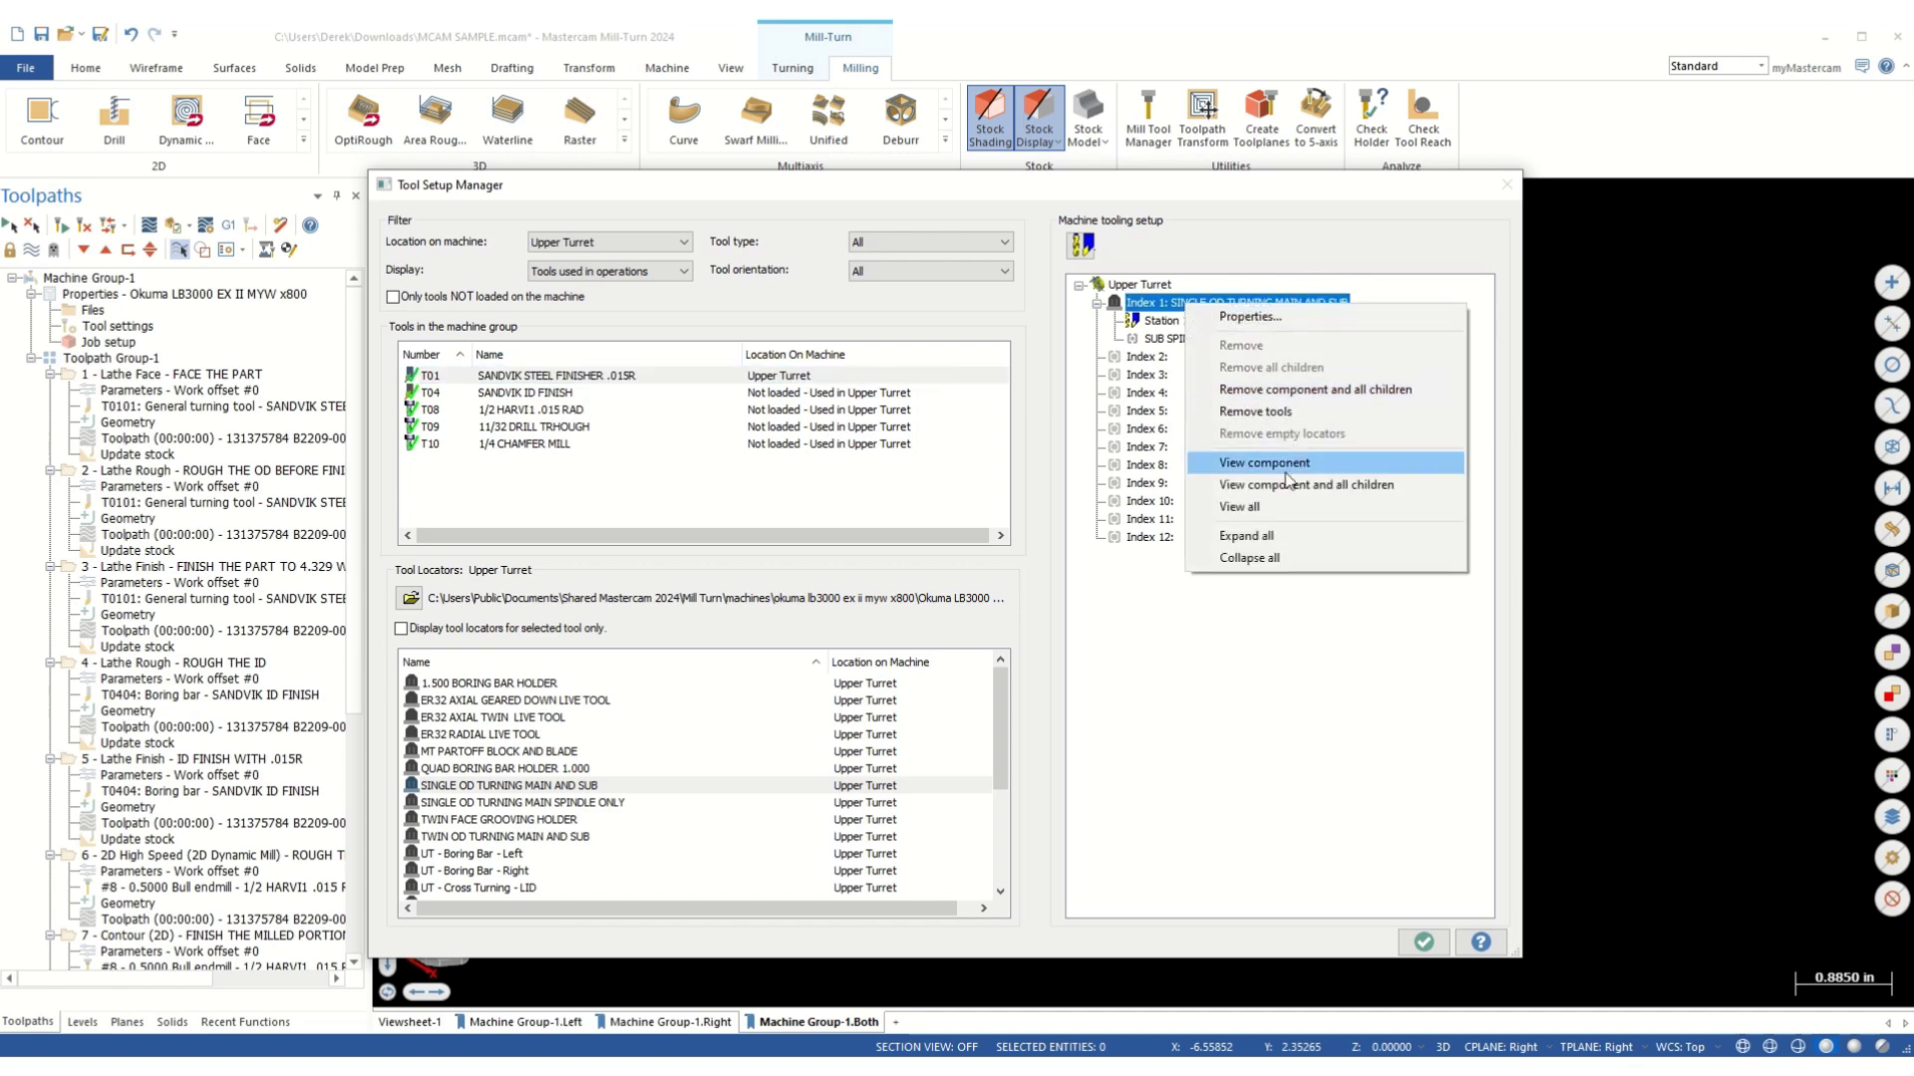
left_click(1243, 507)
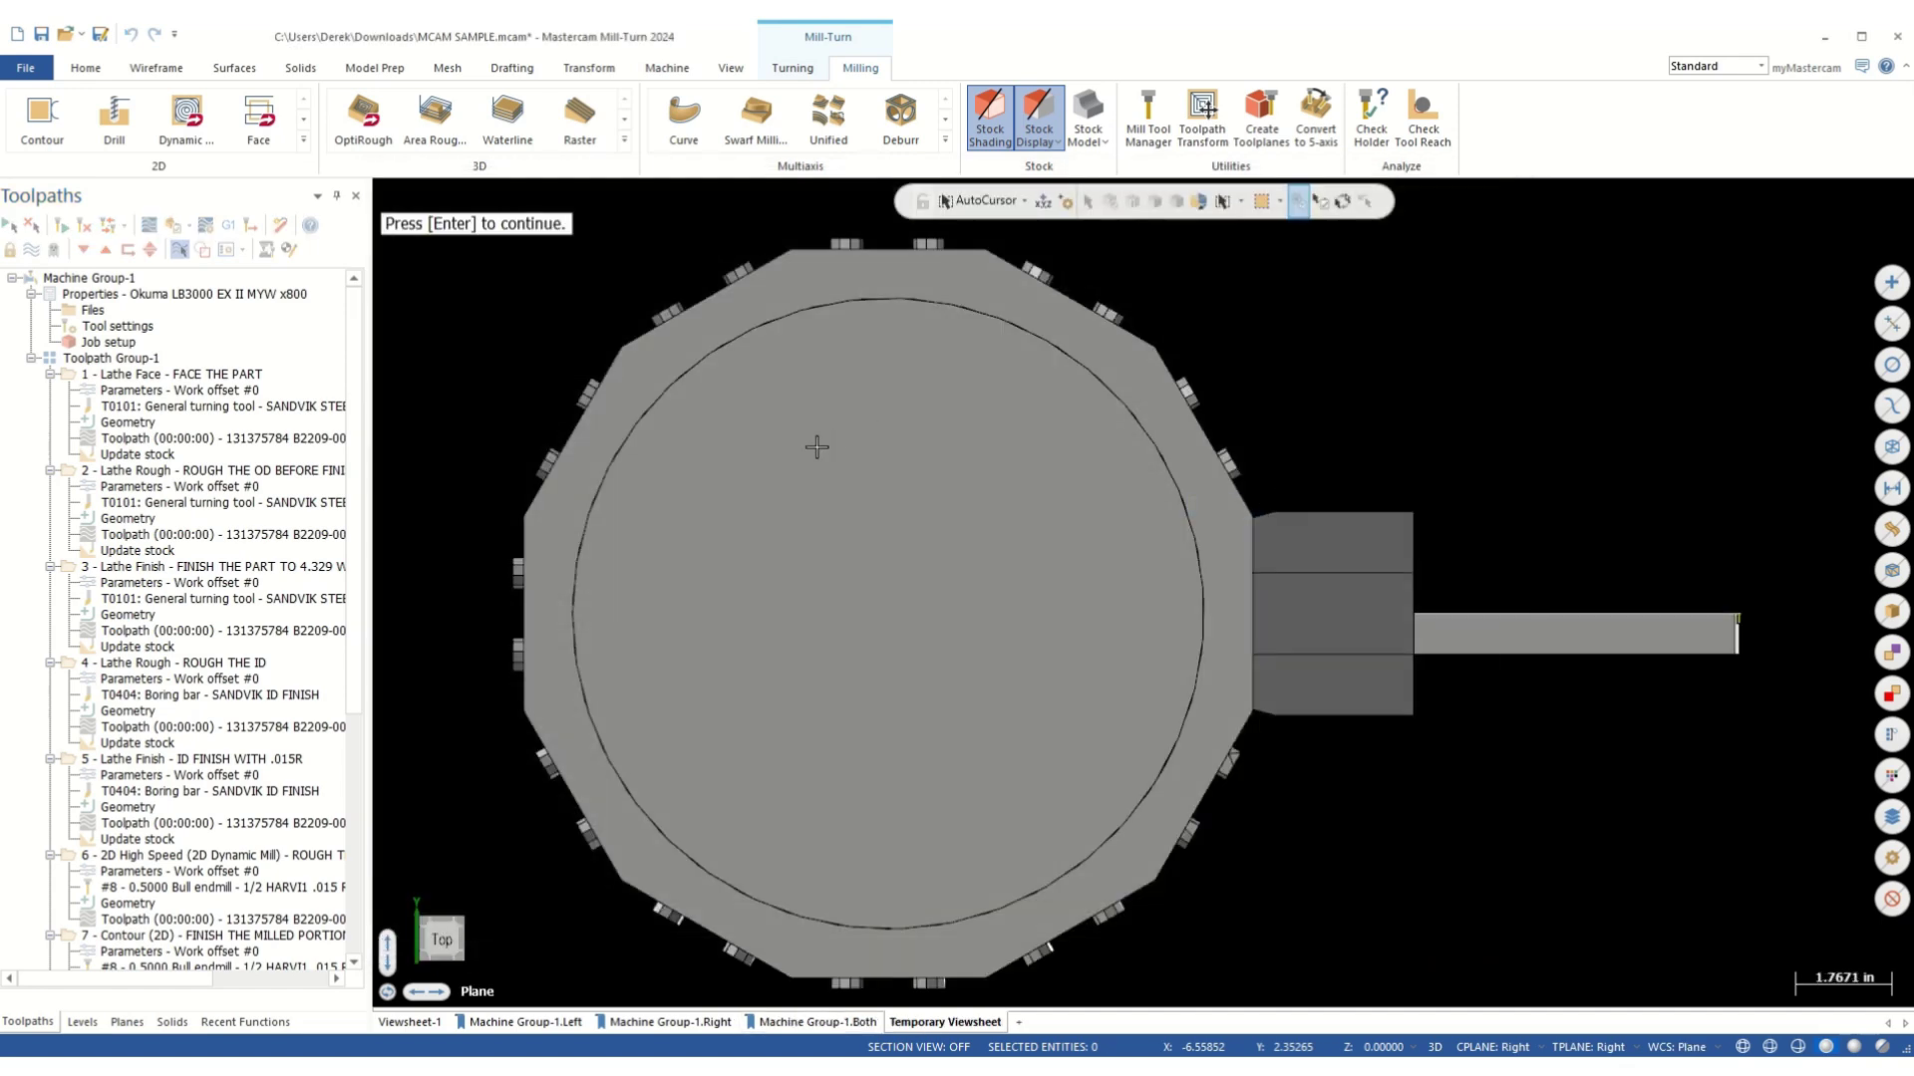
right_click(892, 610)
mouse_move(1165, 807)
mouse_move(1341, 813)
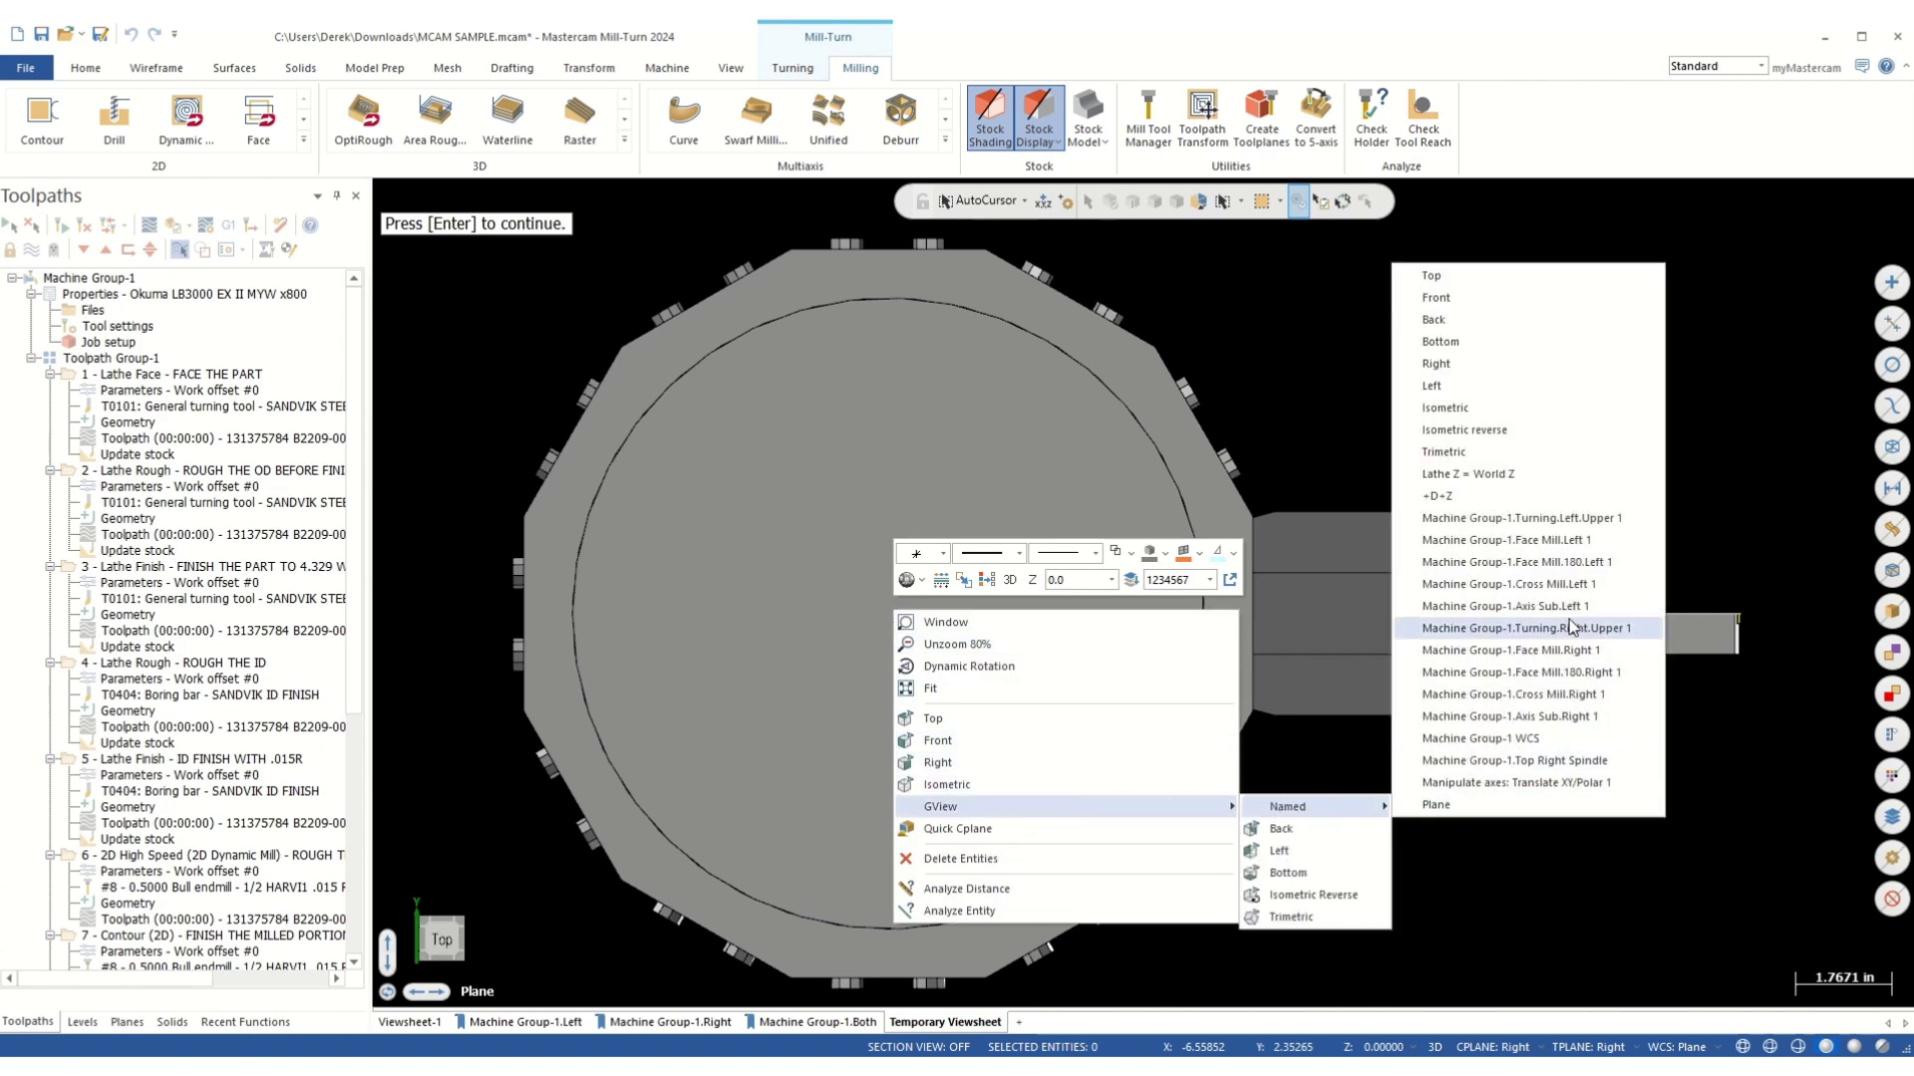
left_click(1473, 429)
- Show the axes and zoom and orbit onto the Index 1 holder and T01
scroll(812, 244, "down", 4)
key("F9")
scroll(1037, 431, "up", 4)
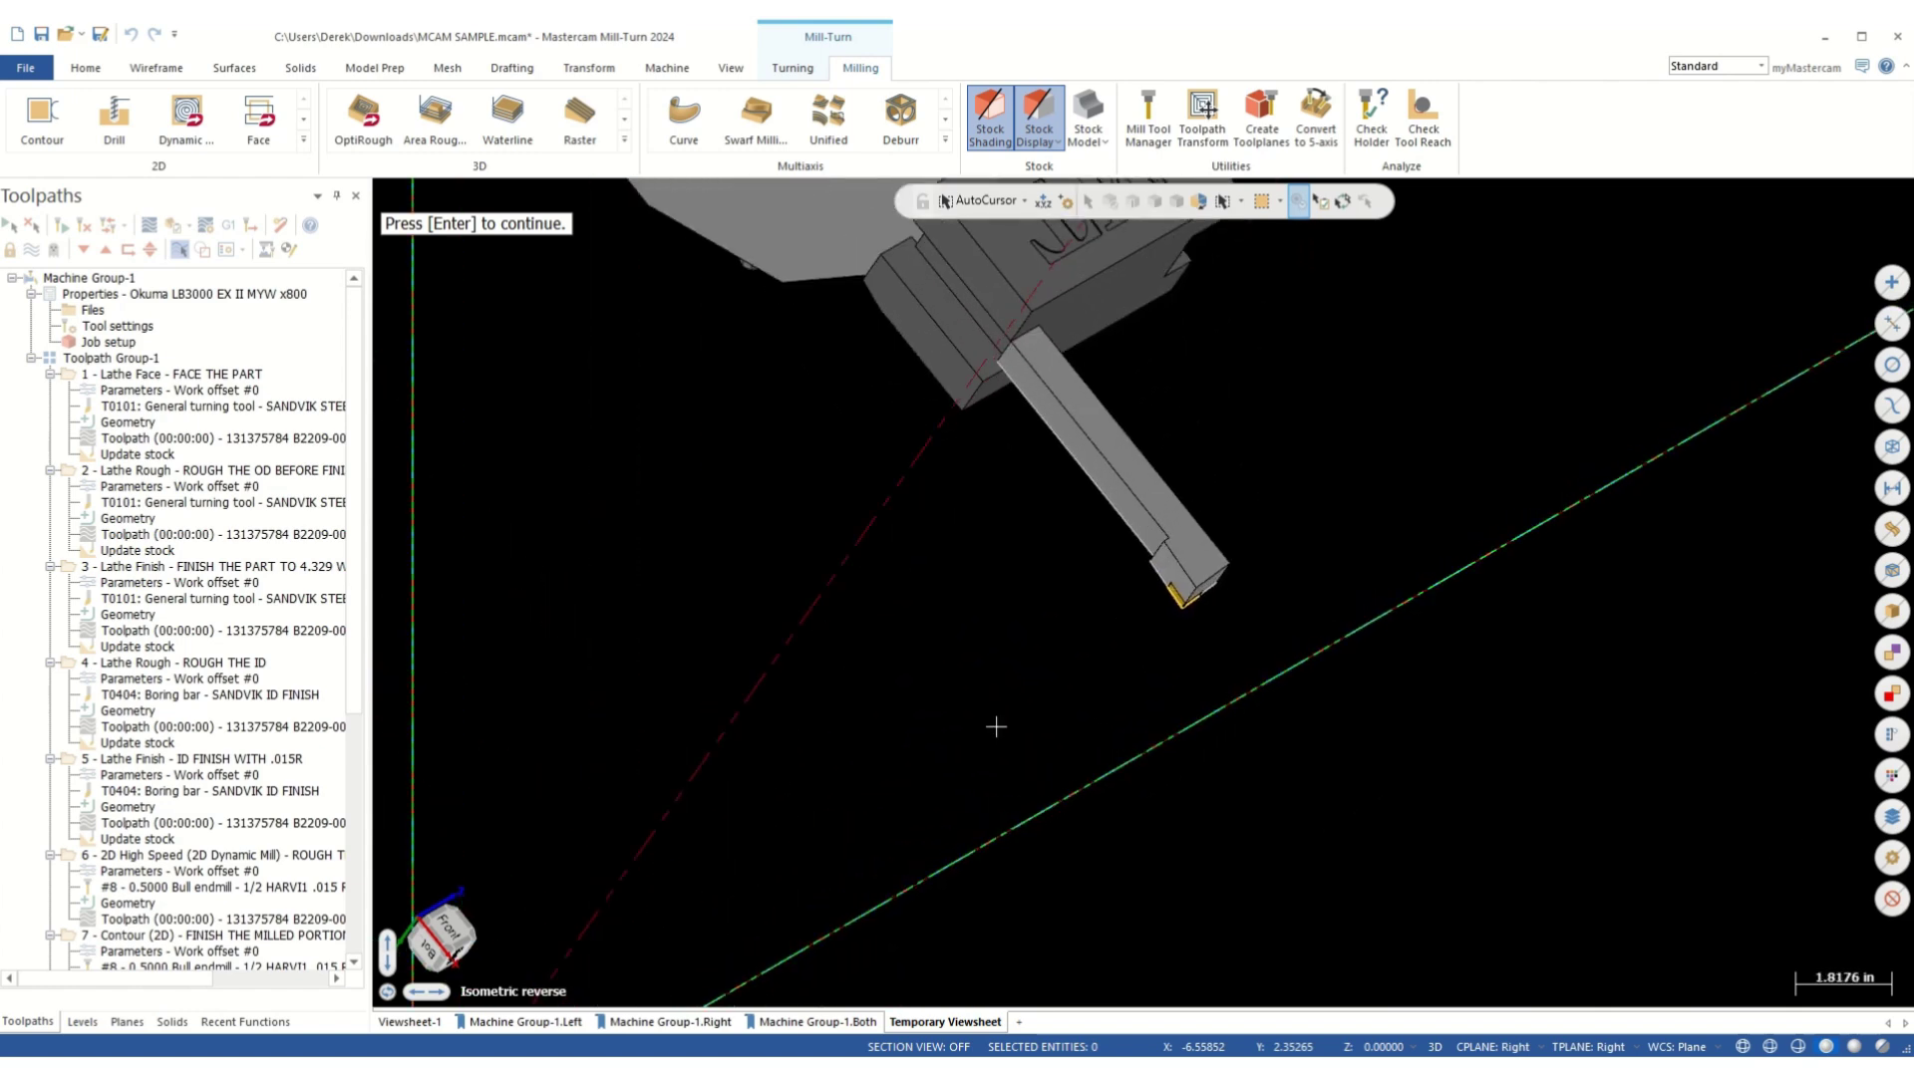
middle_click_drag(964, 736, 963, 429)
scroll(963, 429, "up", 3)
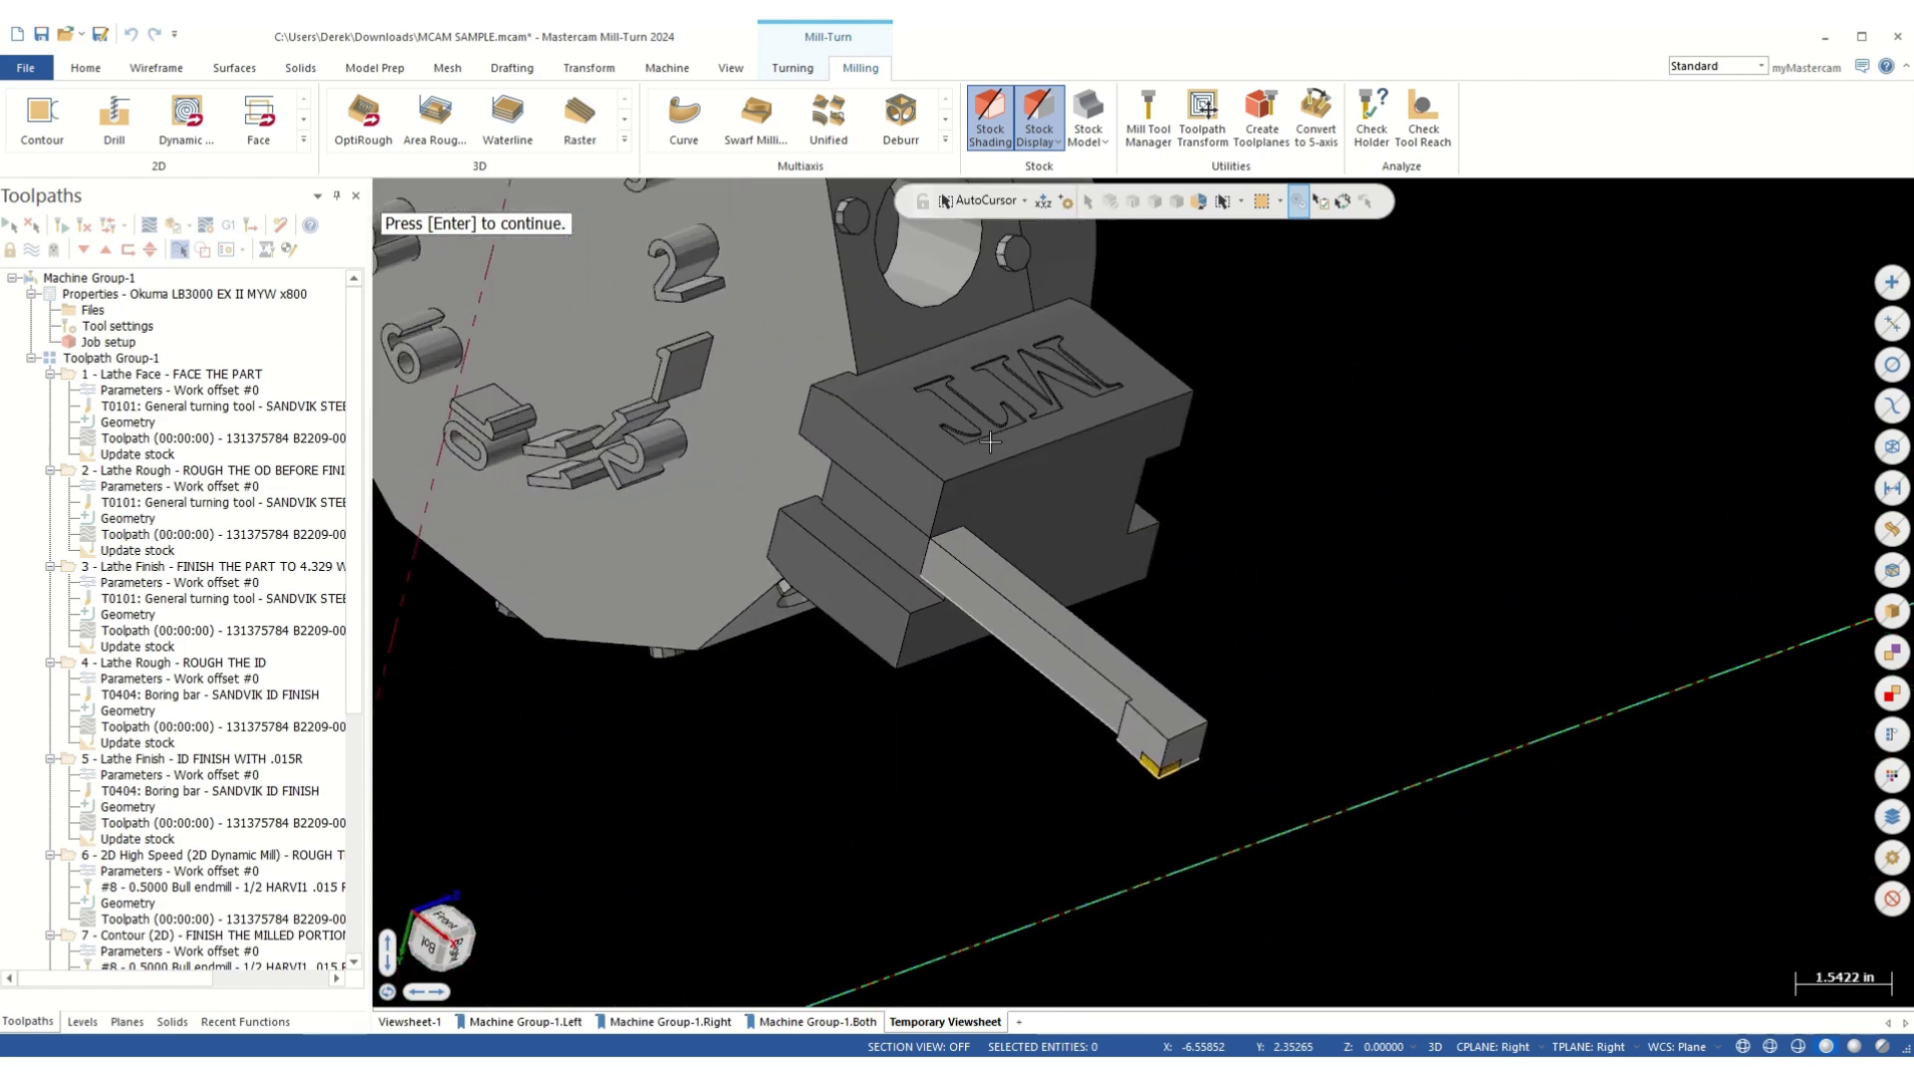
- Replace the Index 1 holder with SINGLE OD TURNING MAIN SPINDLE ONLY and reload T01 at Station 1
key("Return")
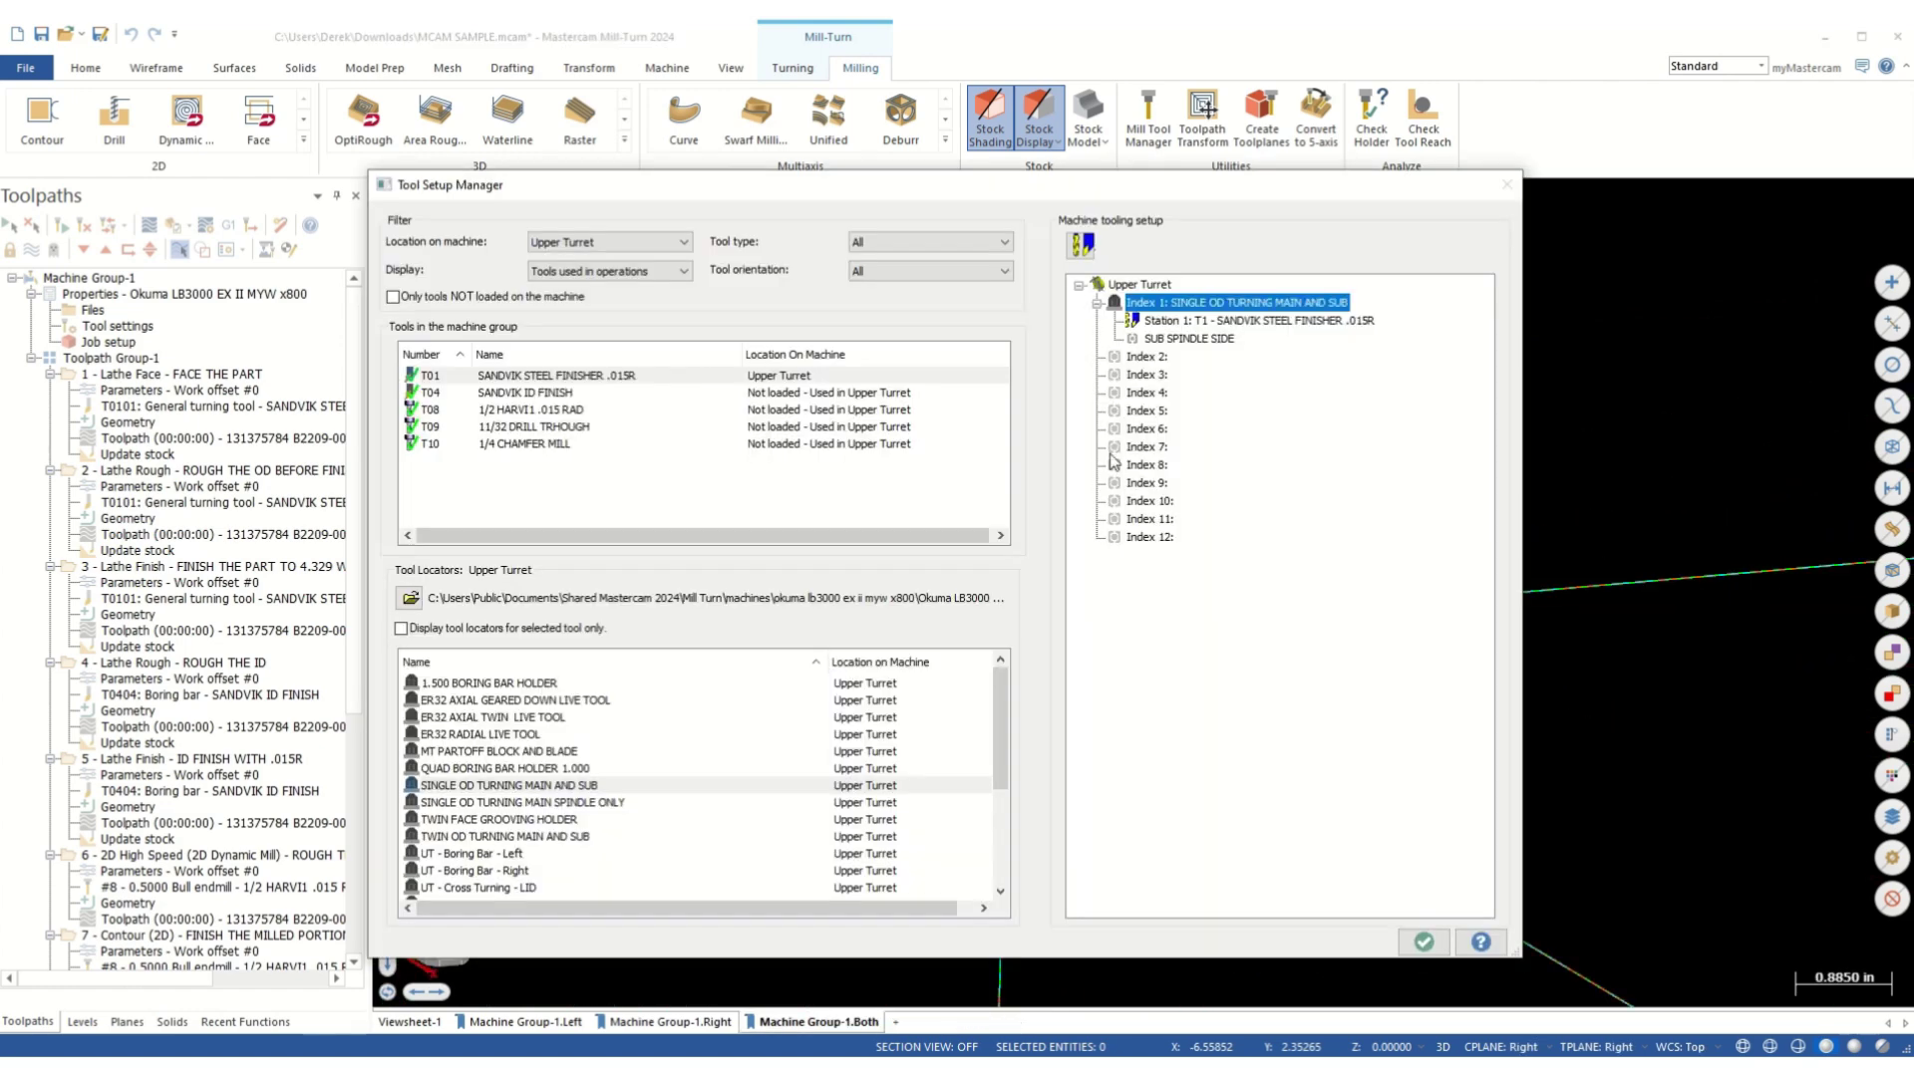
right_click(1186, 306)
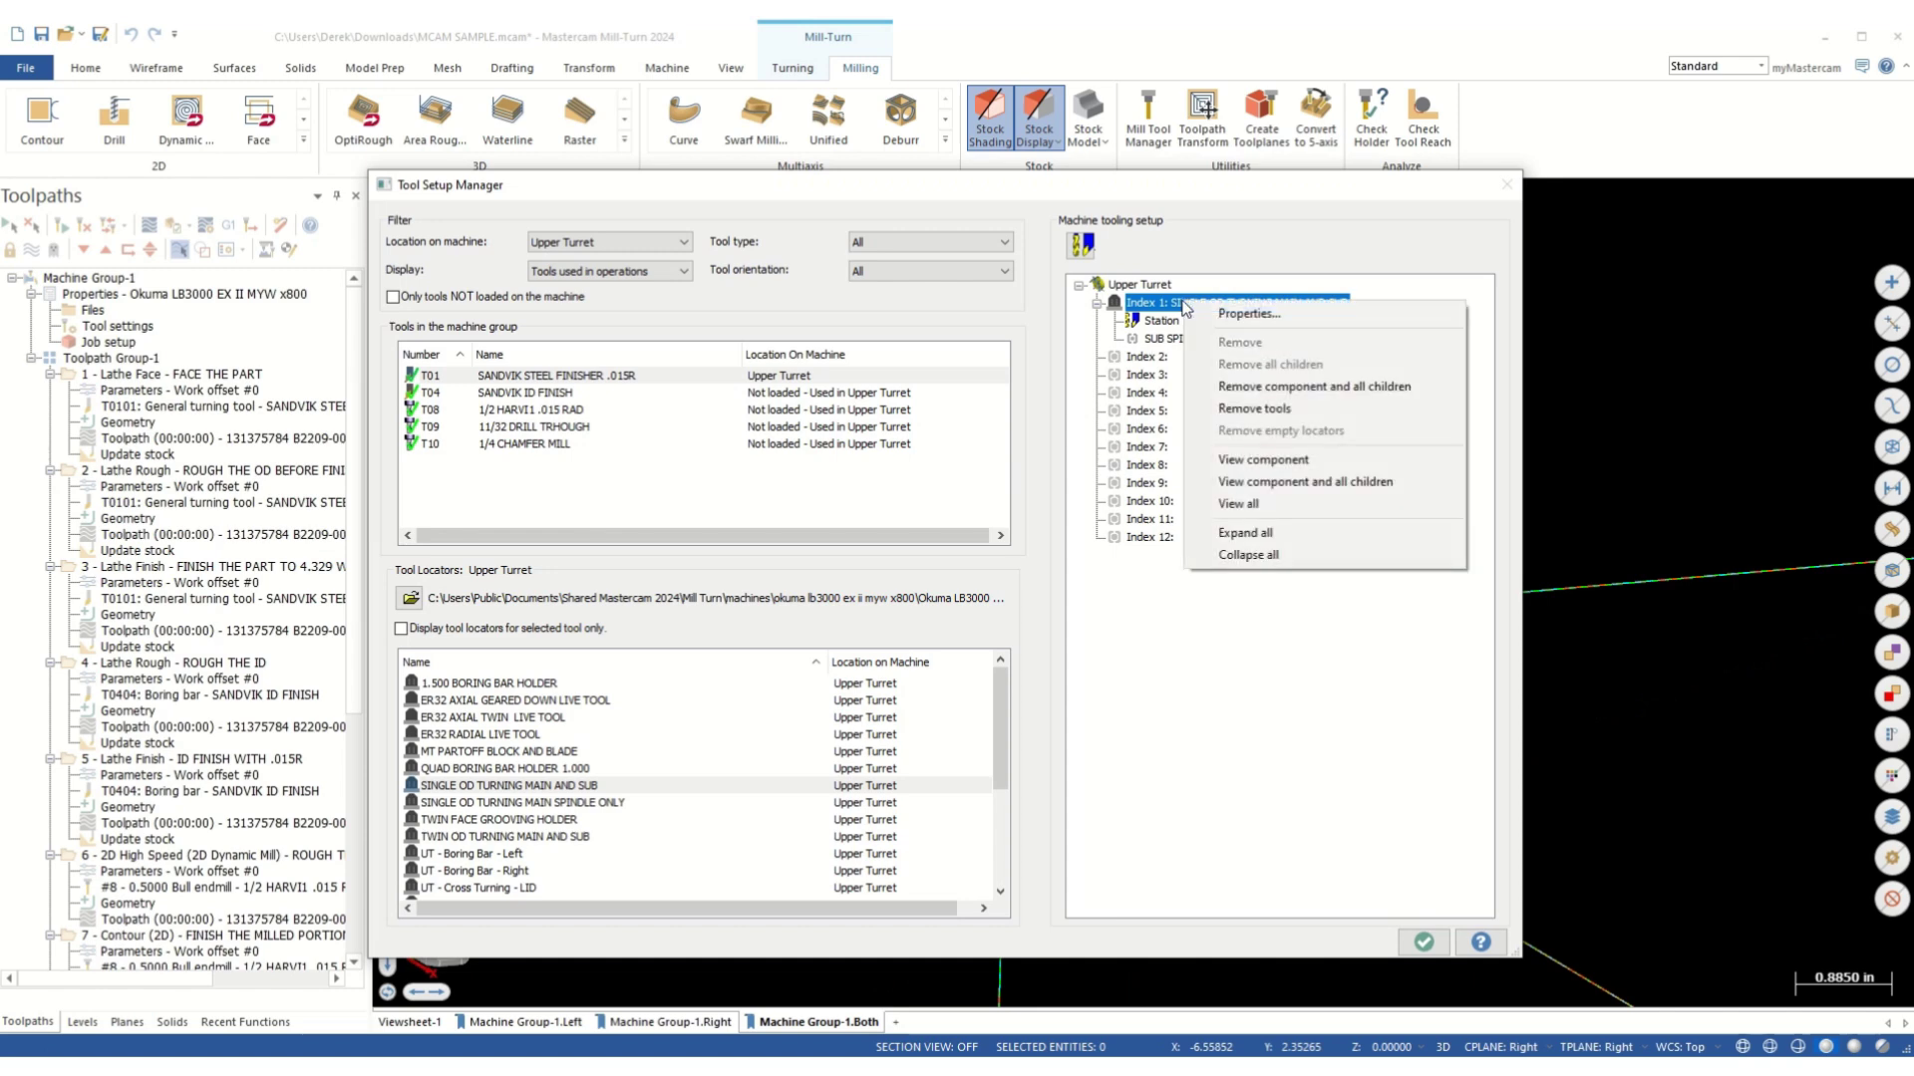
left_click(1274, 389)
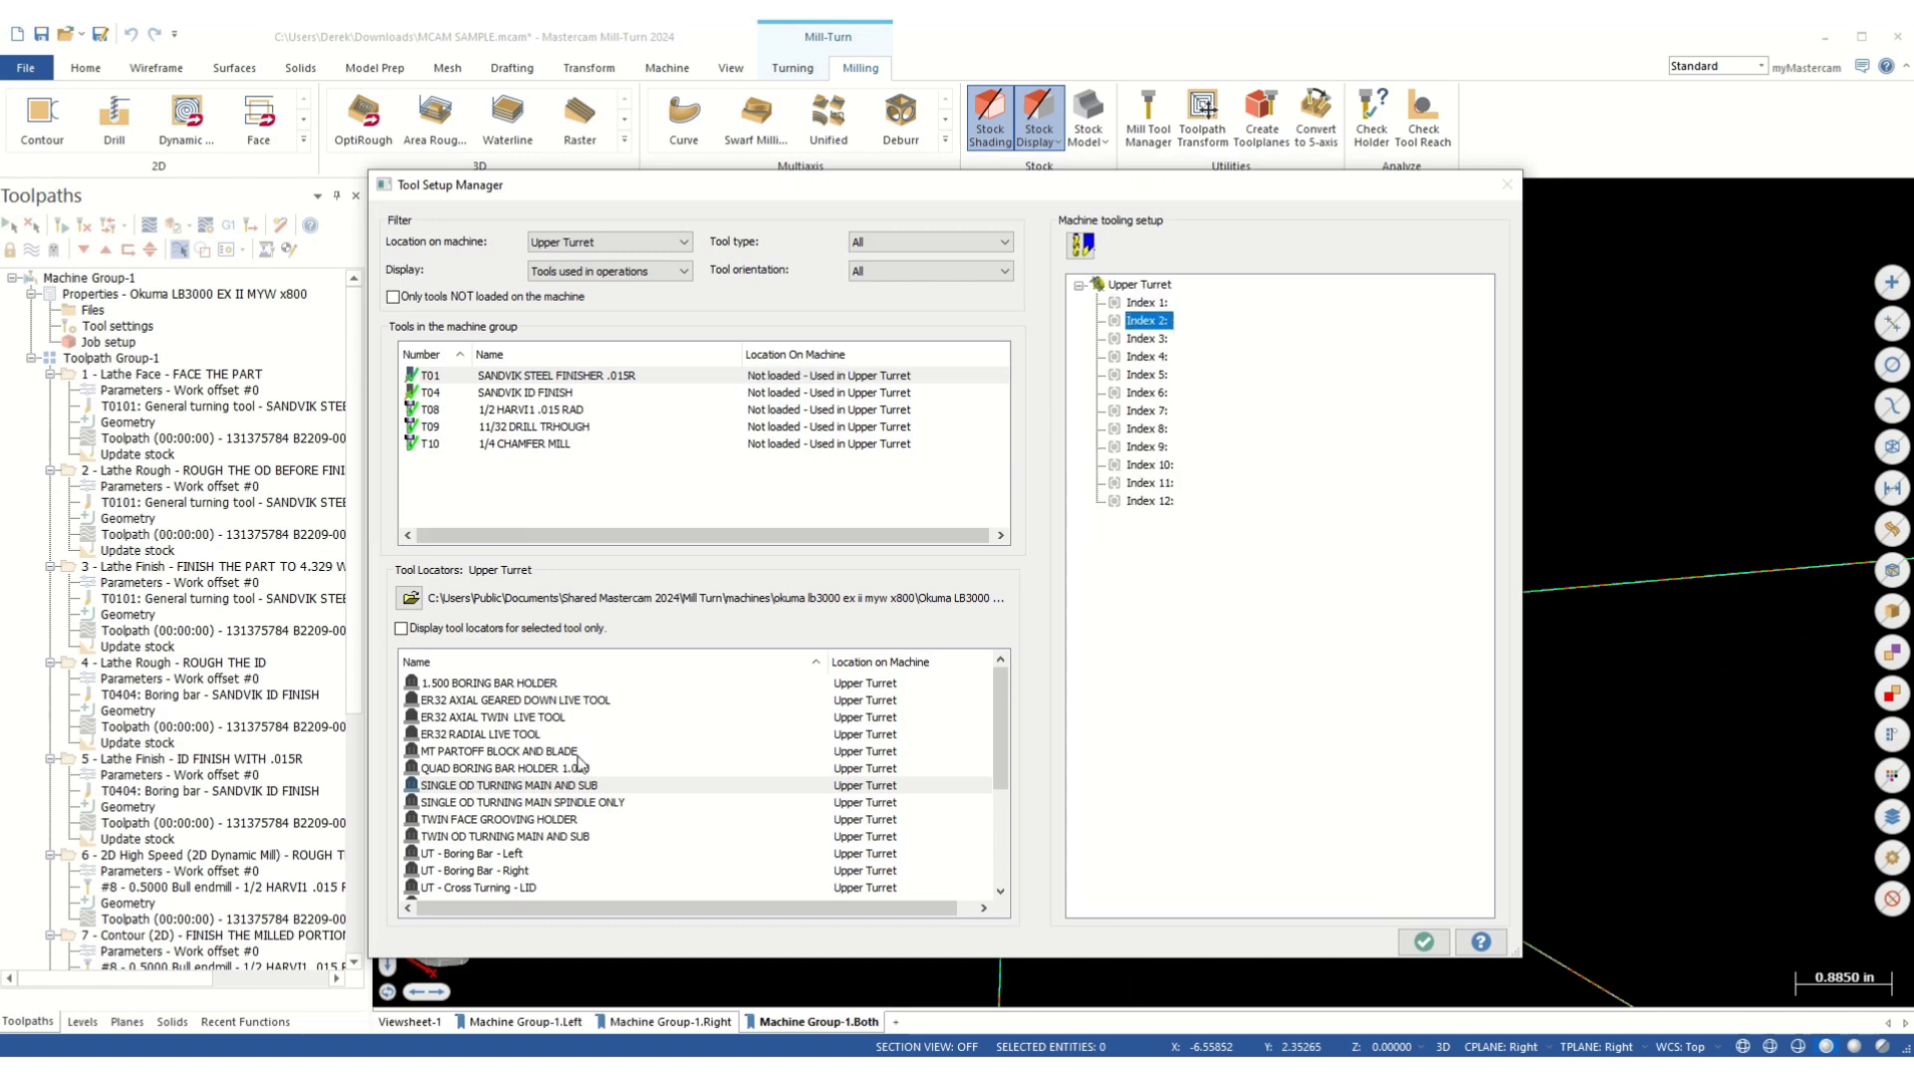
left_click(492, 809)
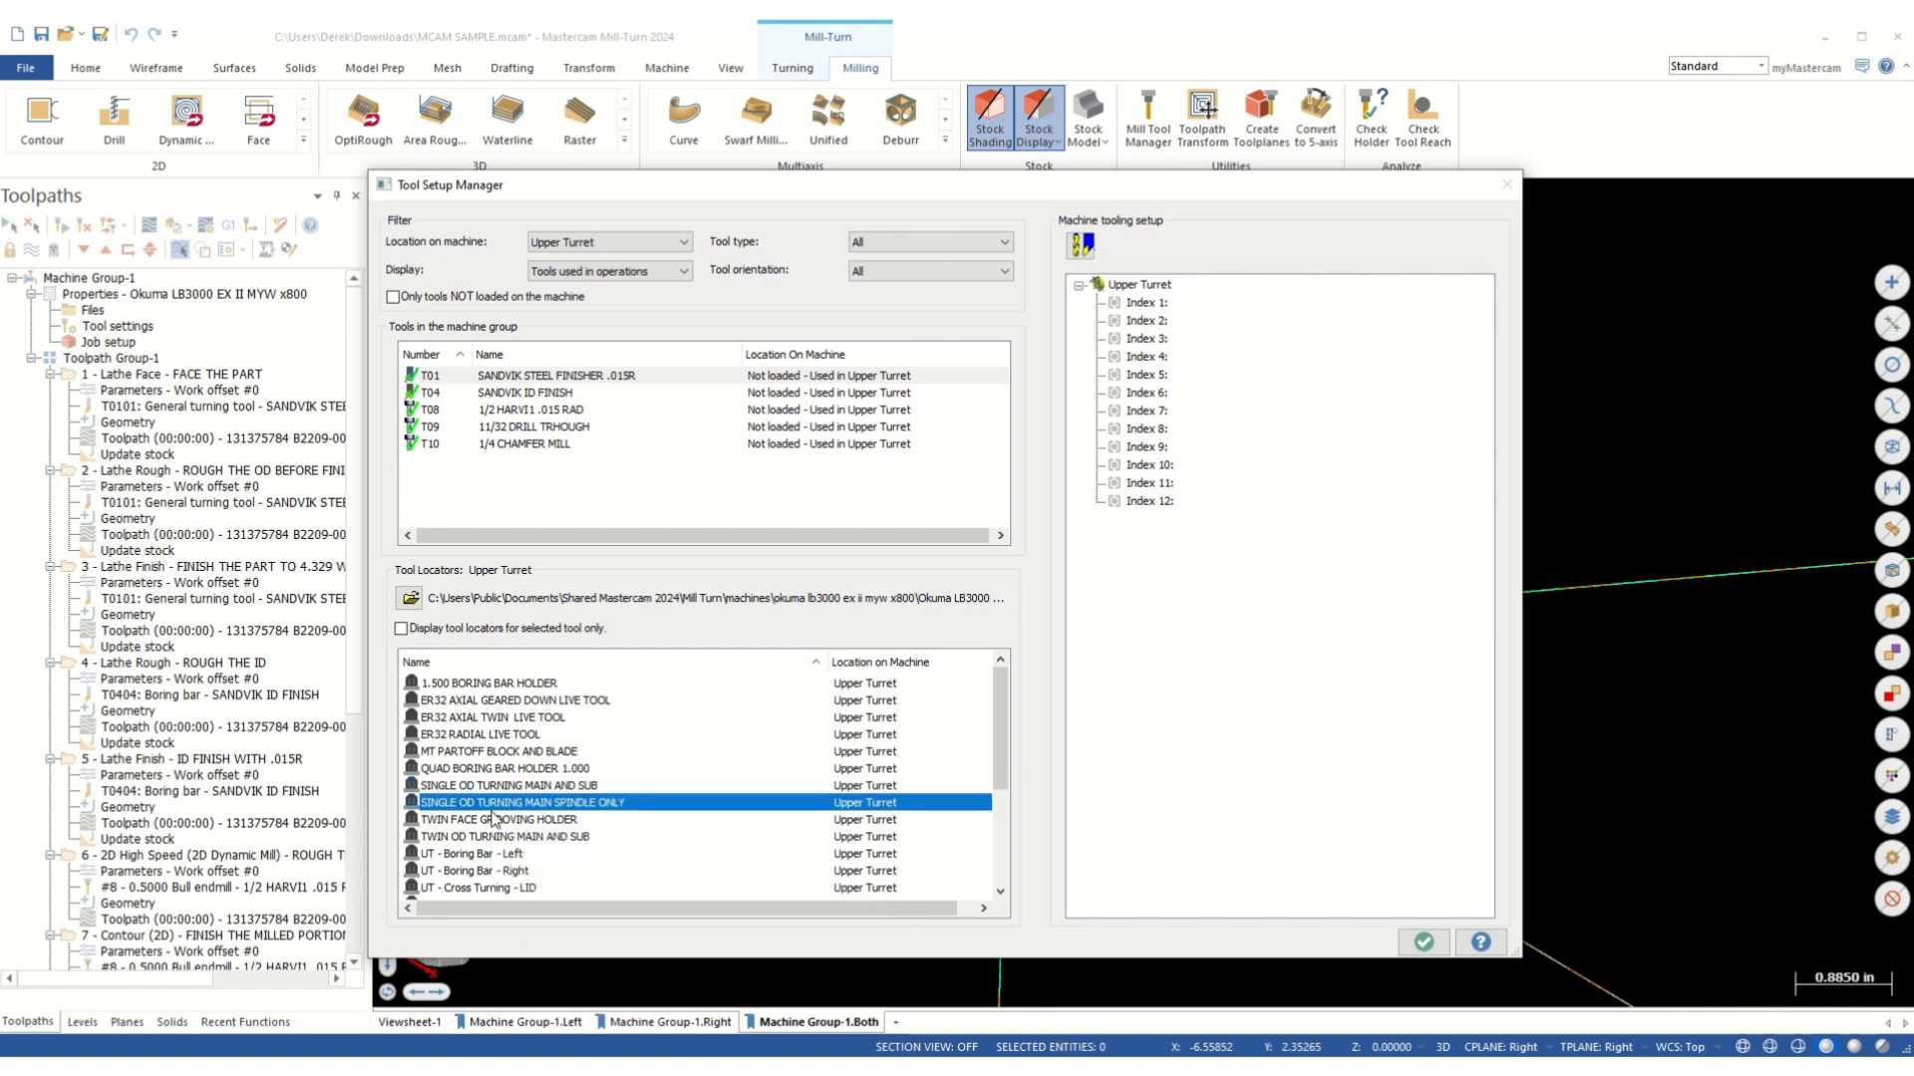
left_click_drag(490, 813, 1137, 301)
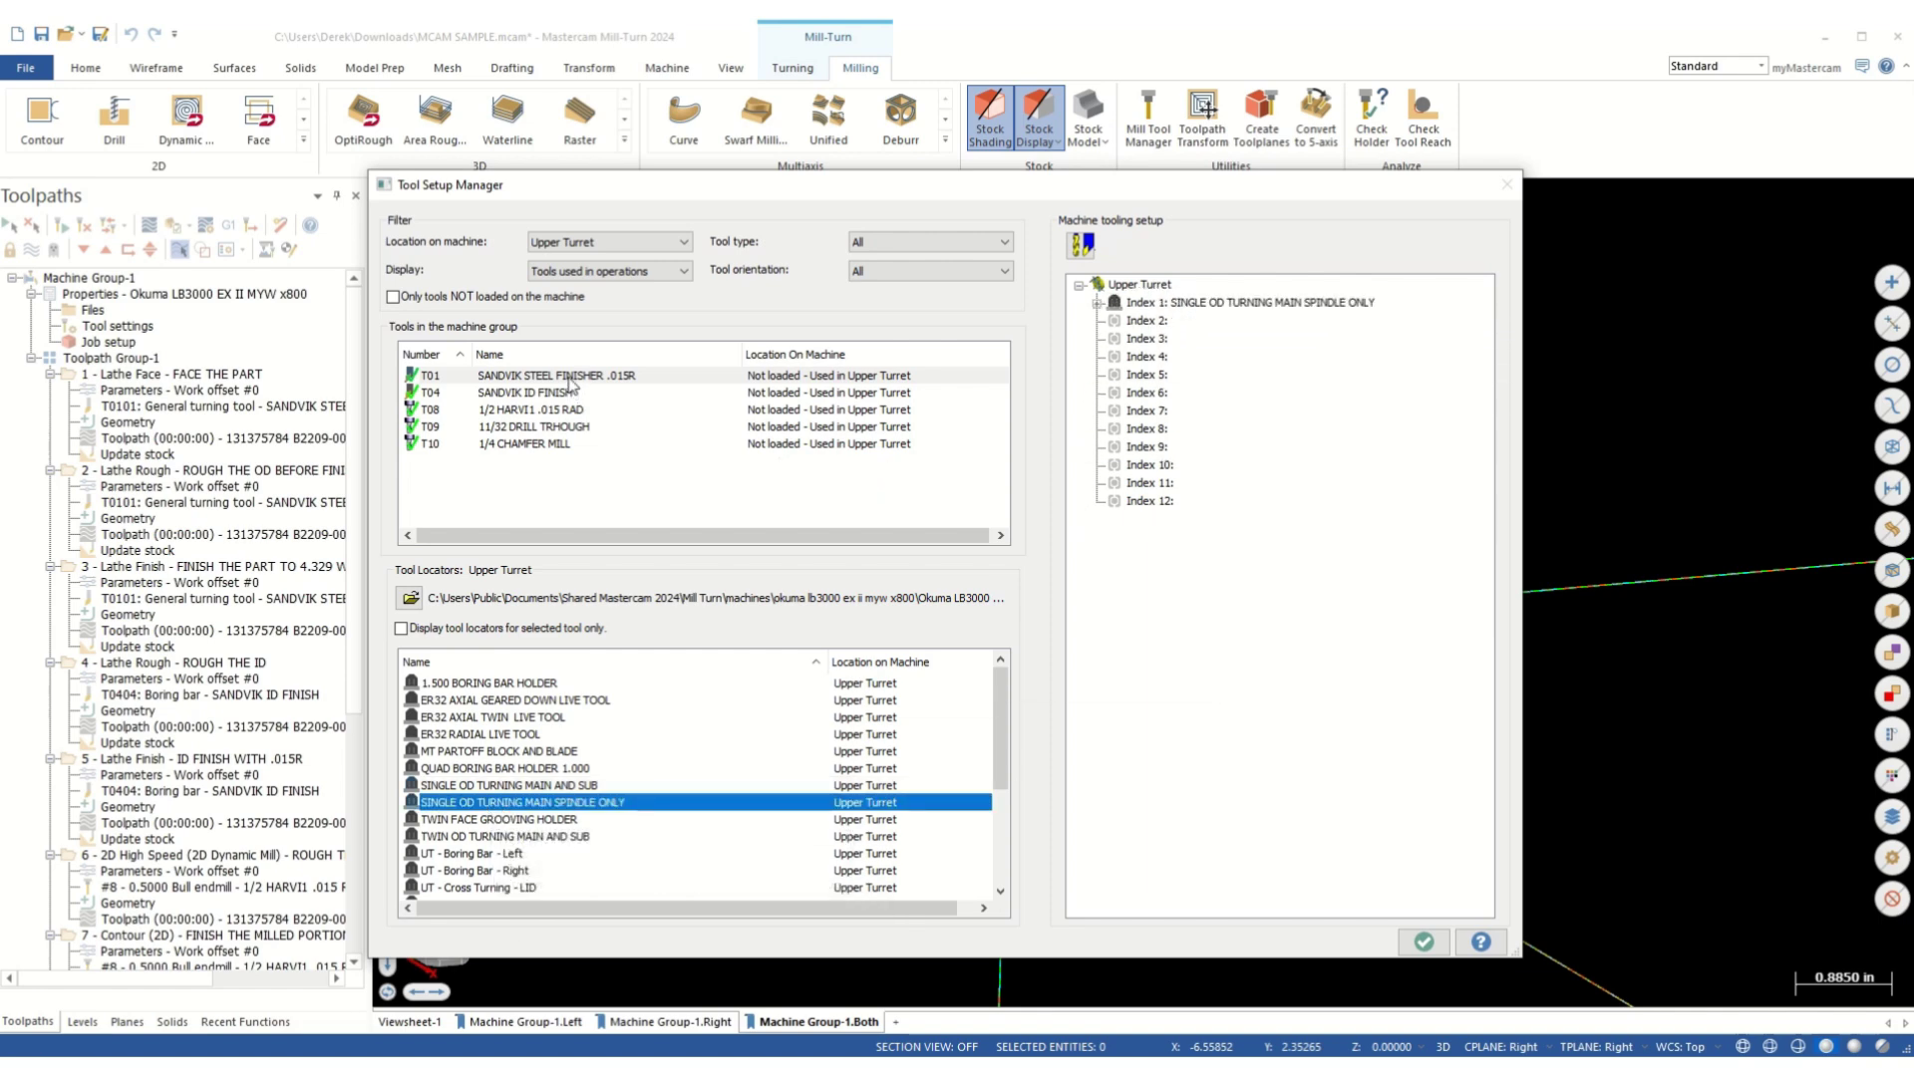
left_click_drag(569, 379, 1186, 326)
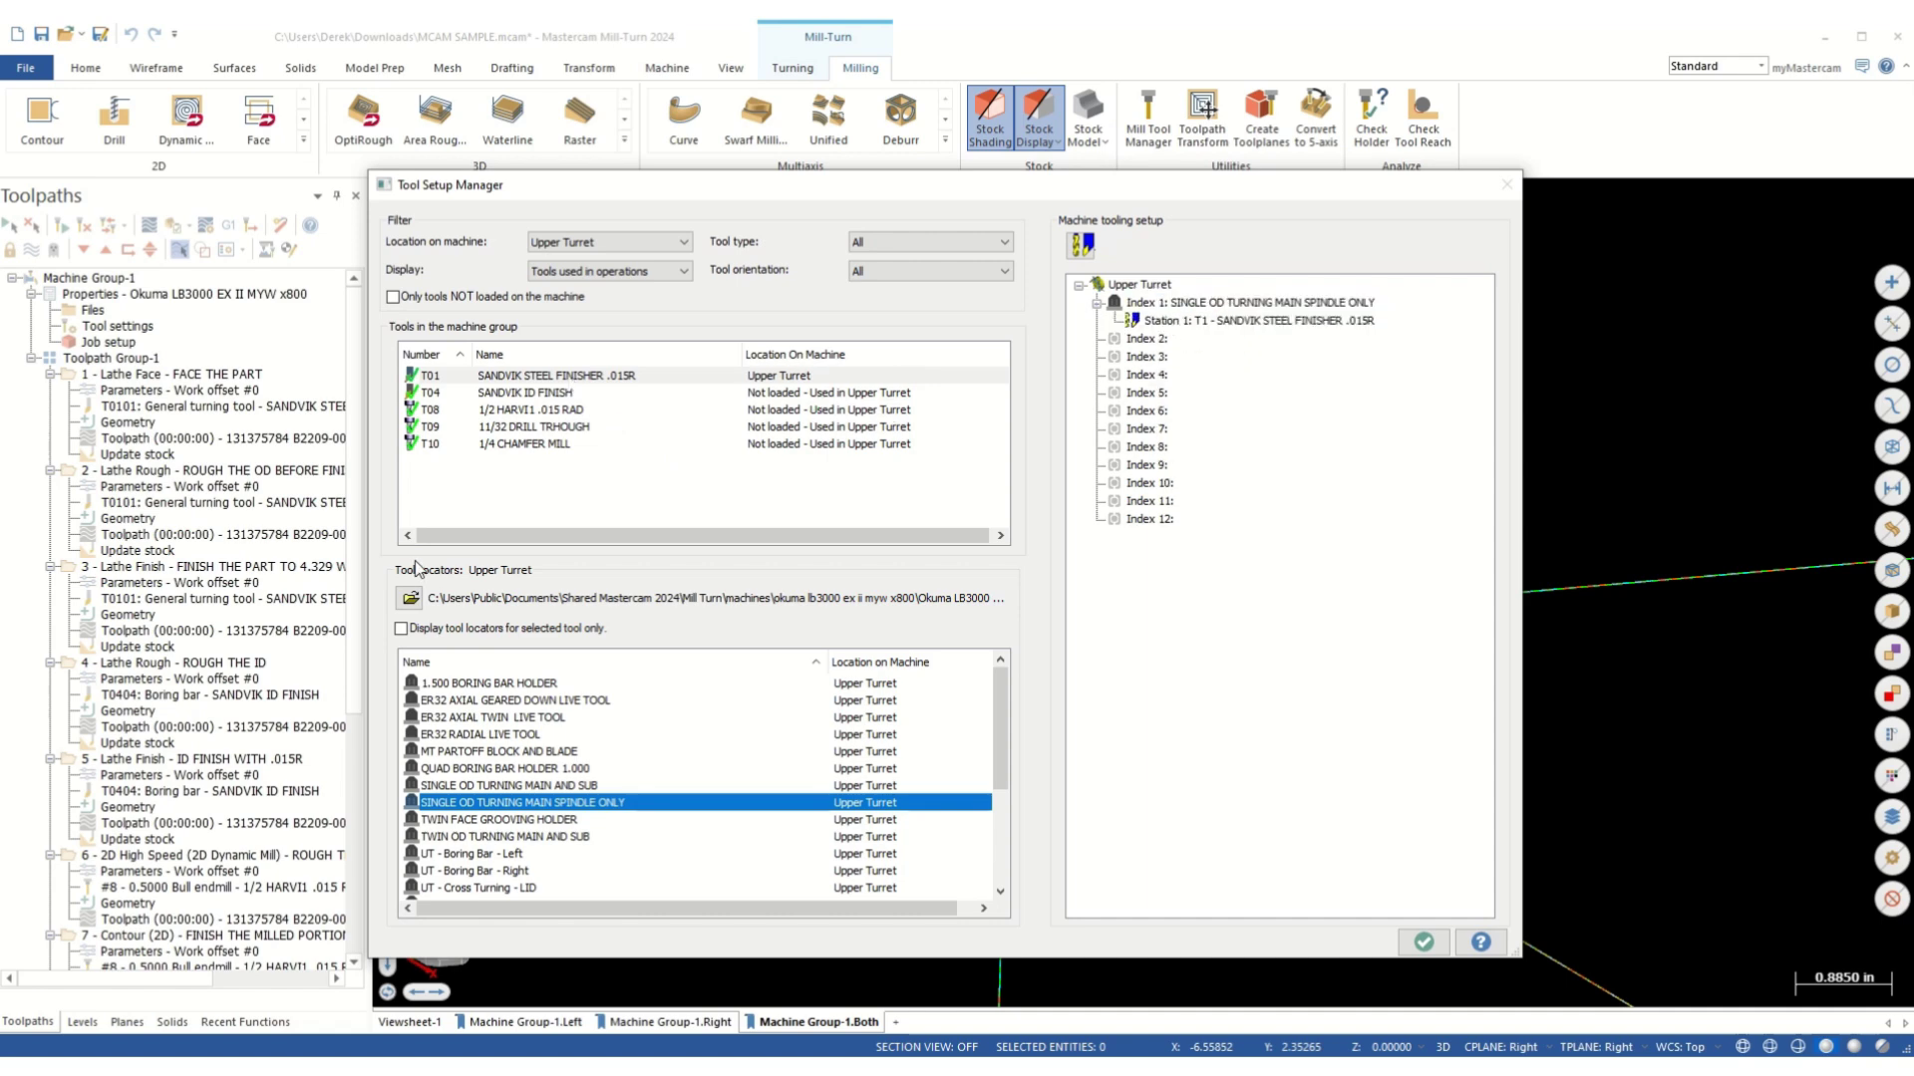
right_click(1212, 307)
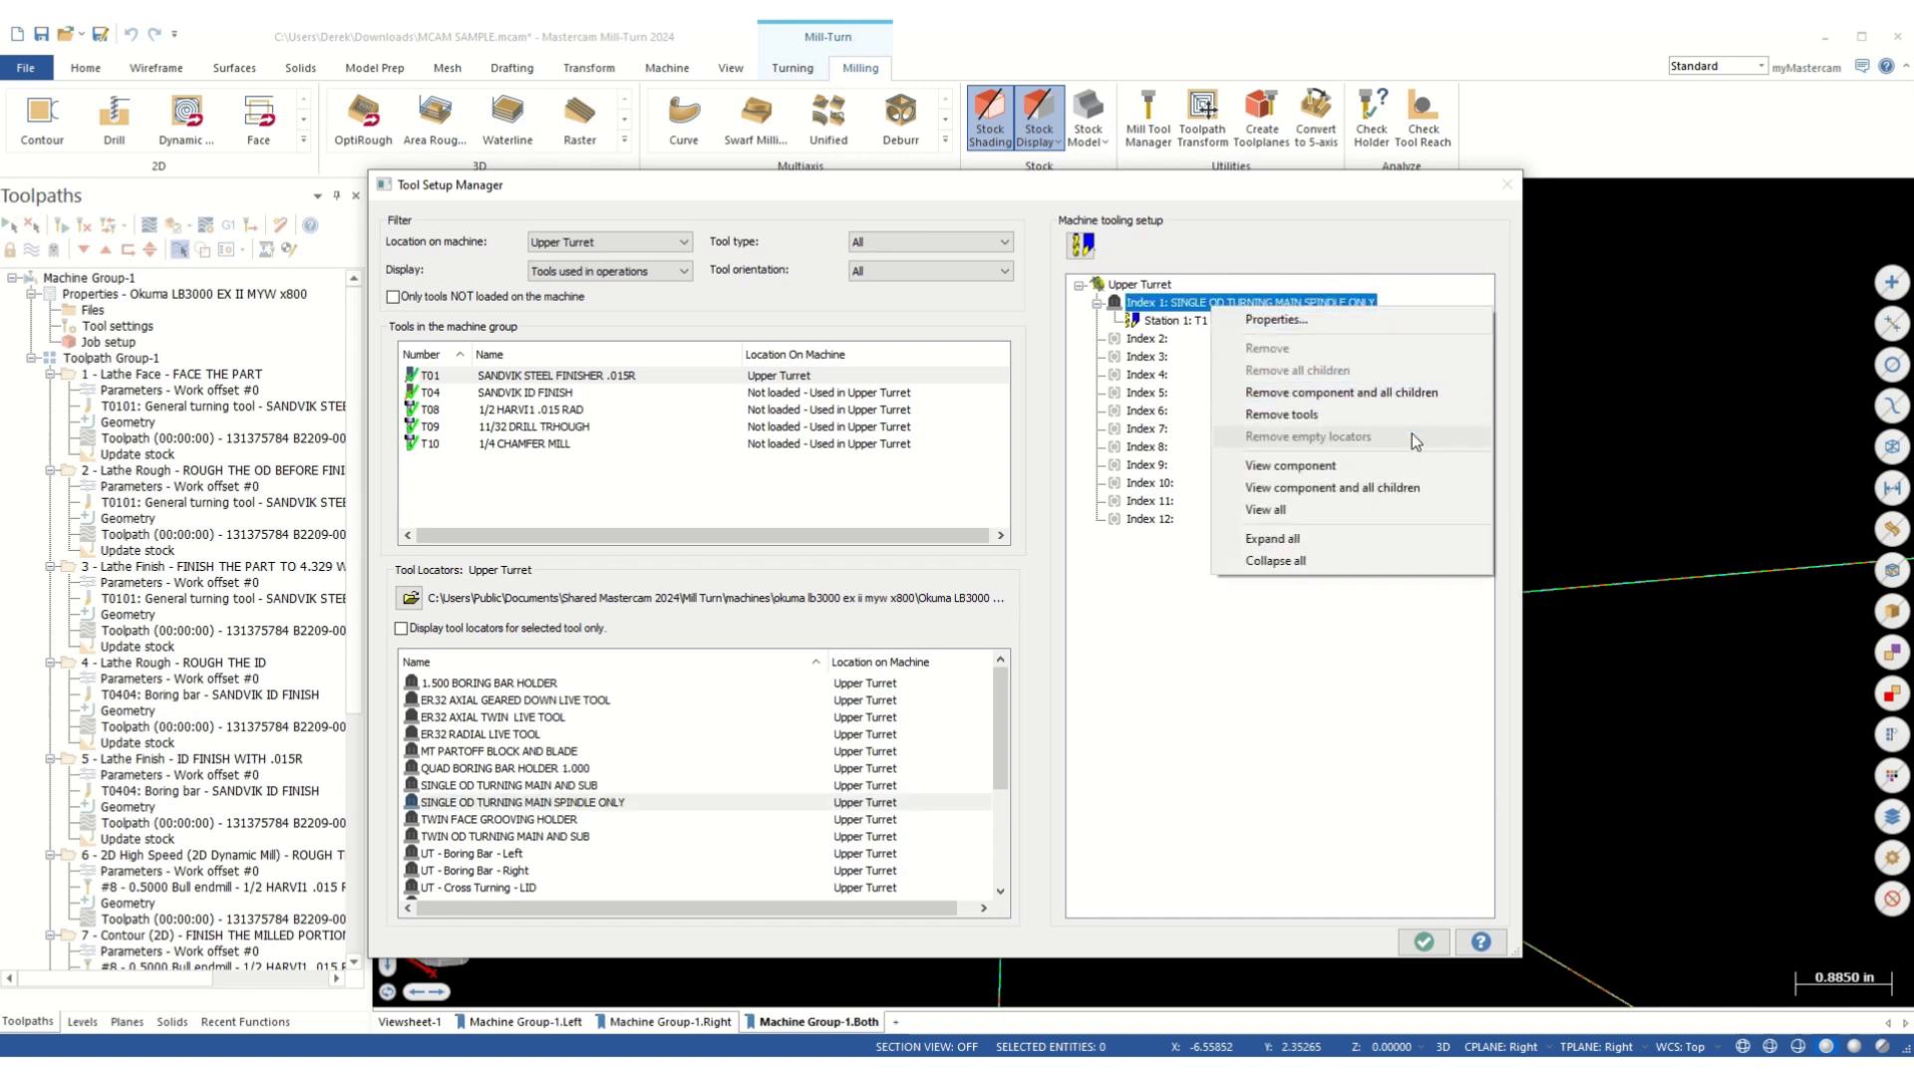
right_click(1173, 321)
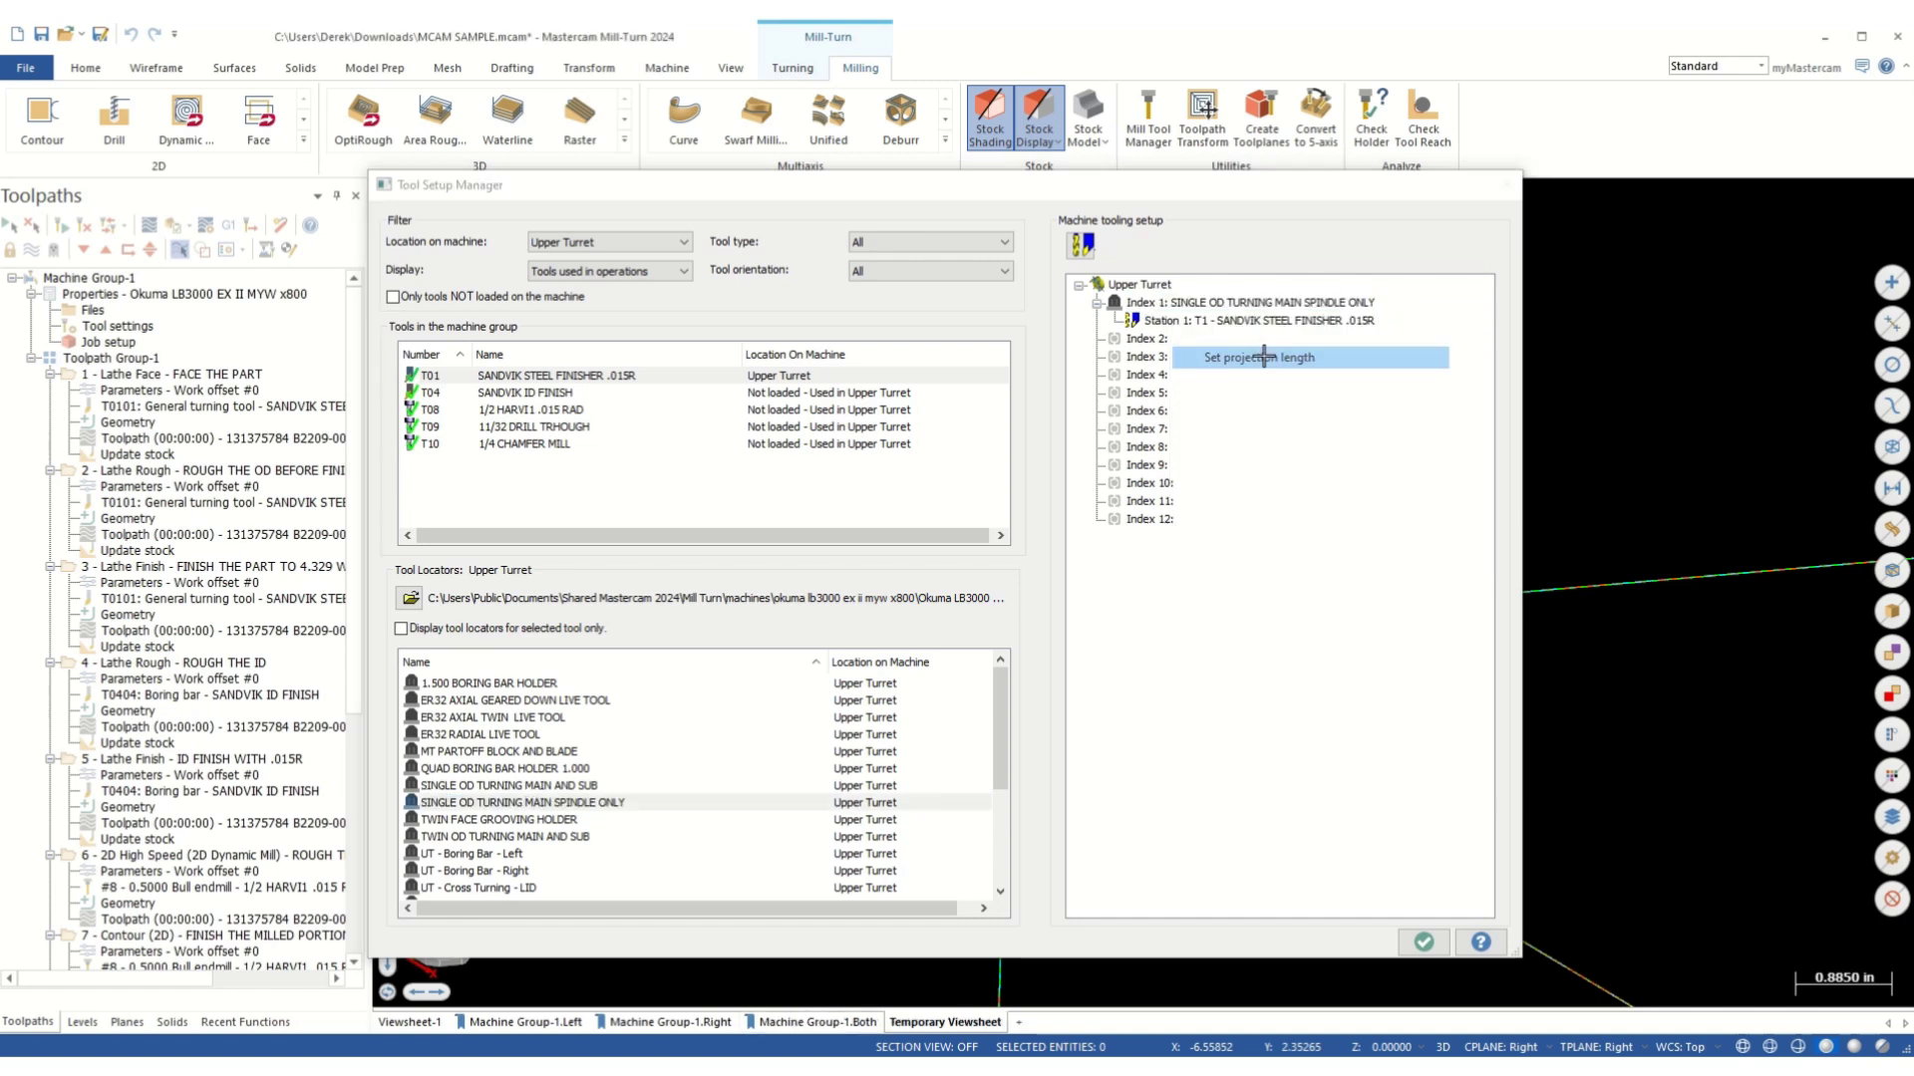
- Shorten T01's projection length from its Index 1 holder
left_click(1263, 359)
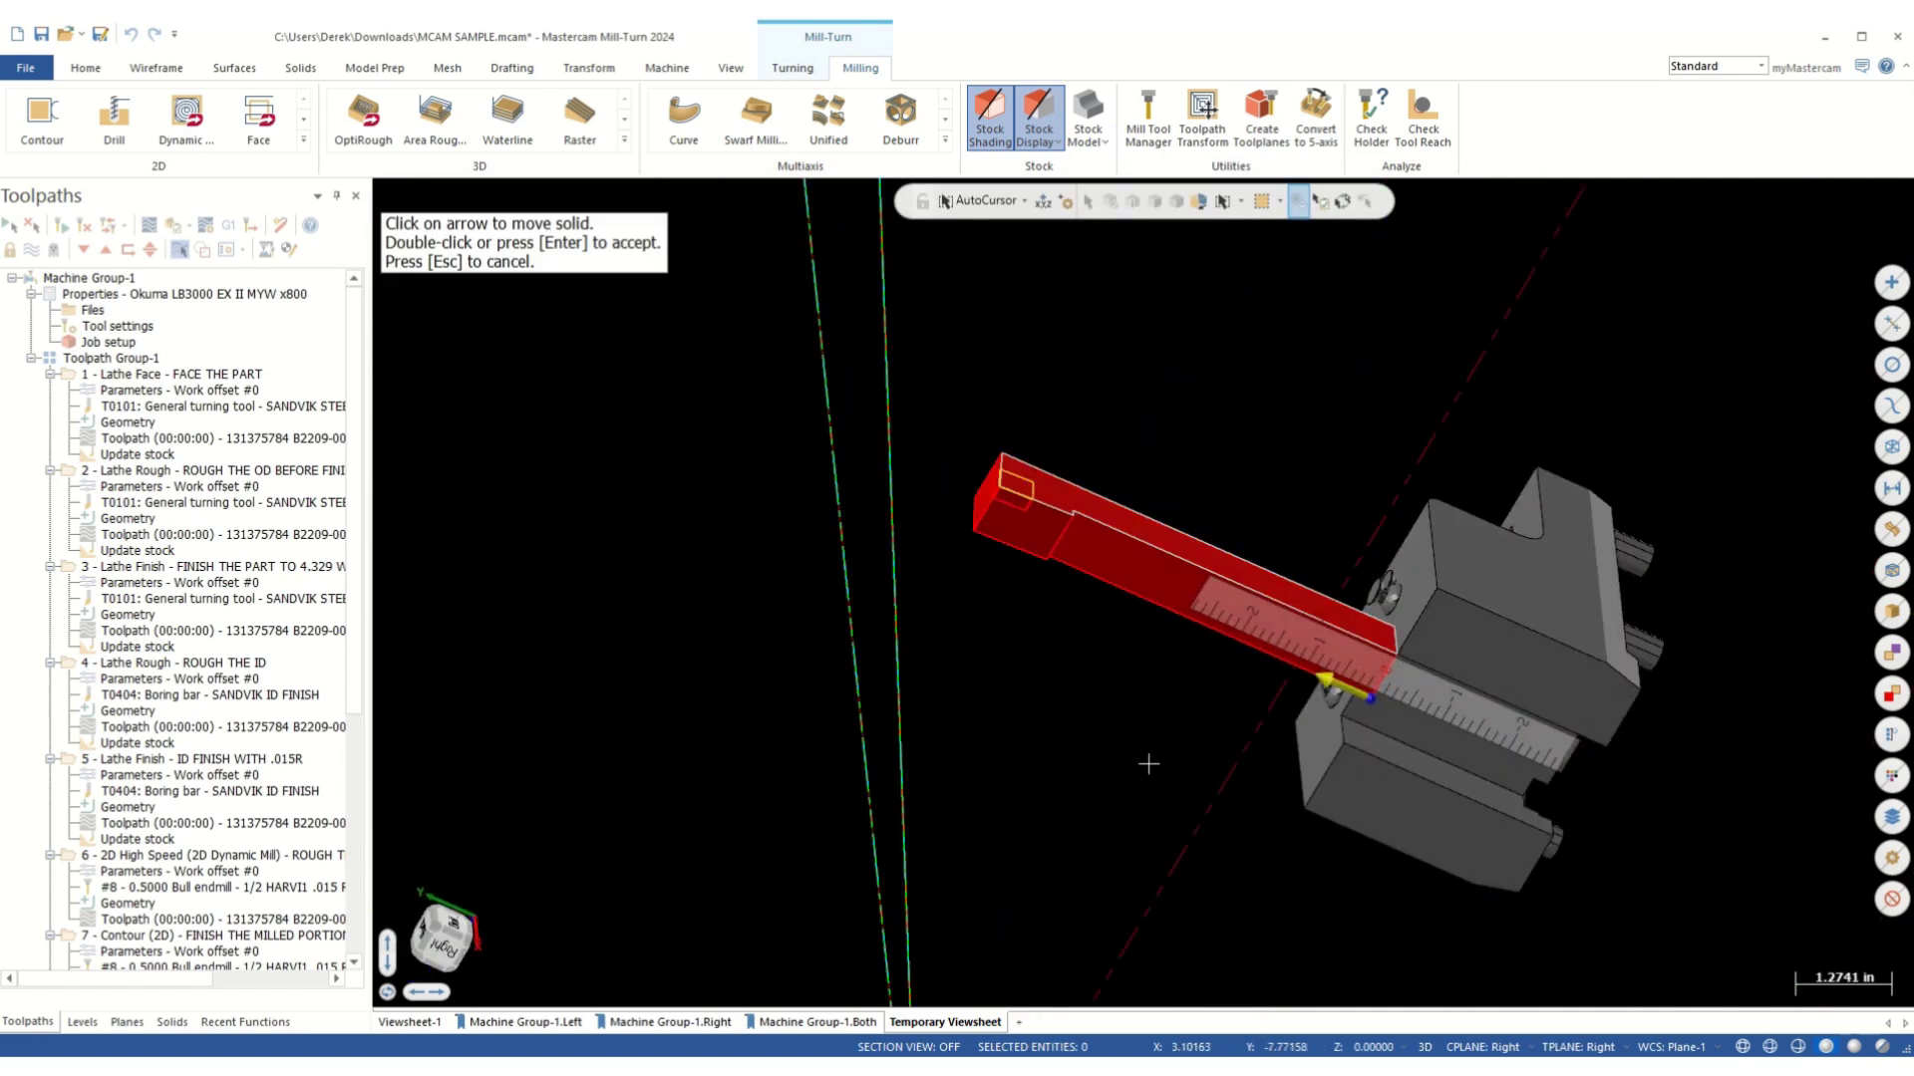
left_click(1345, 690)
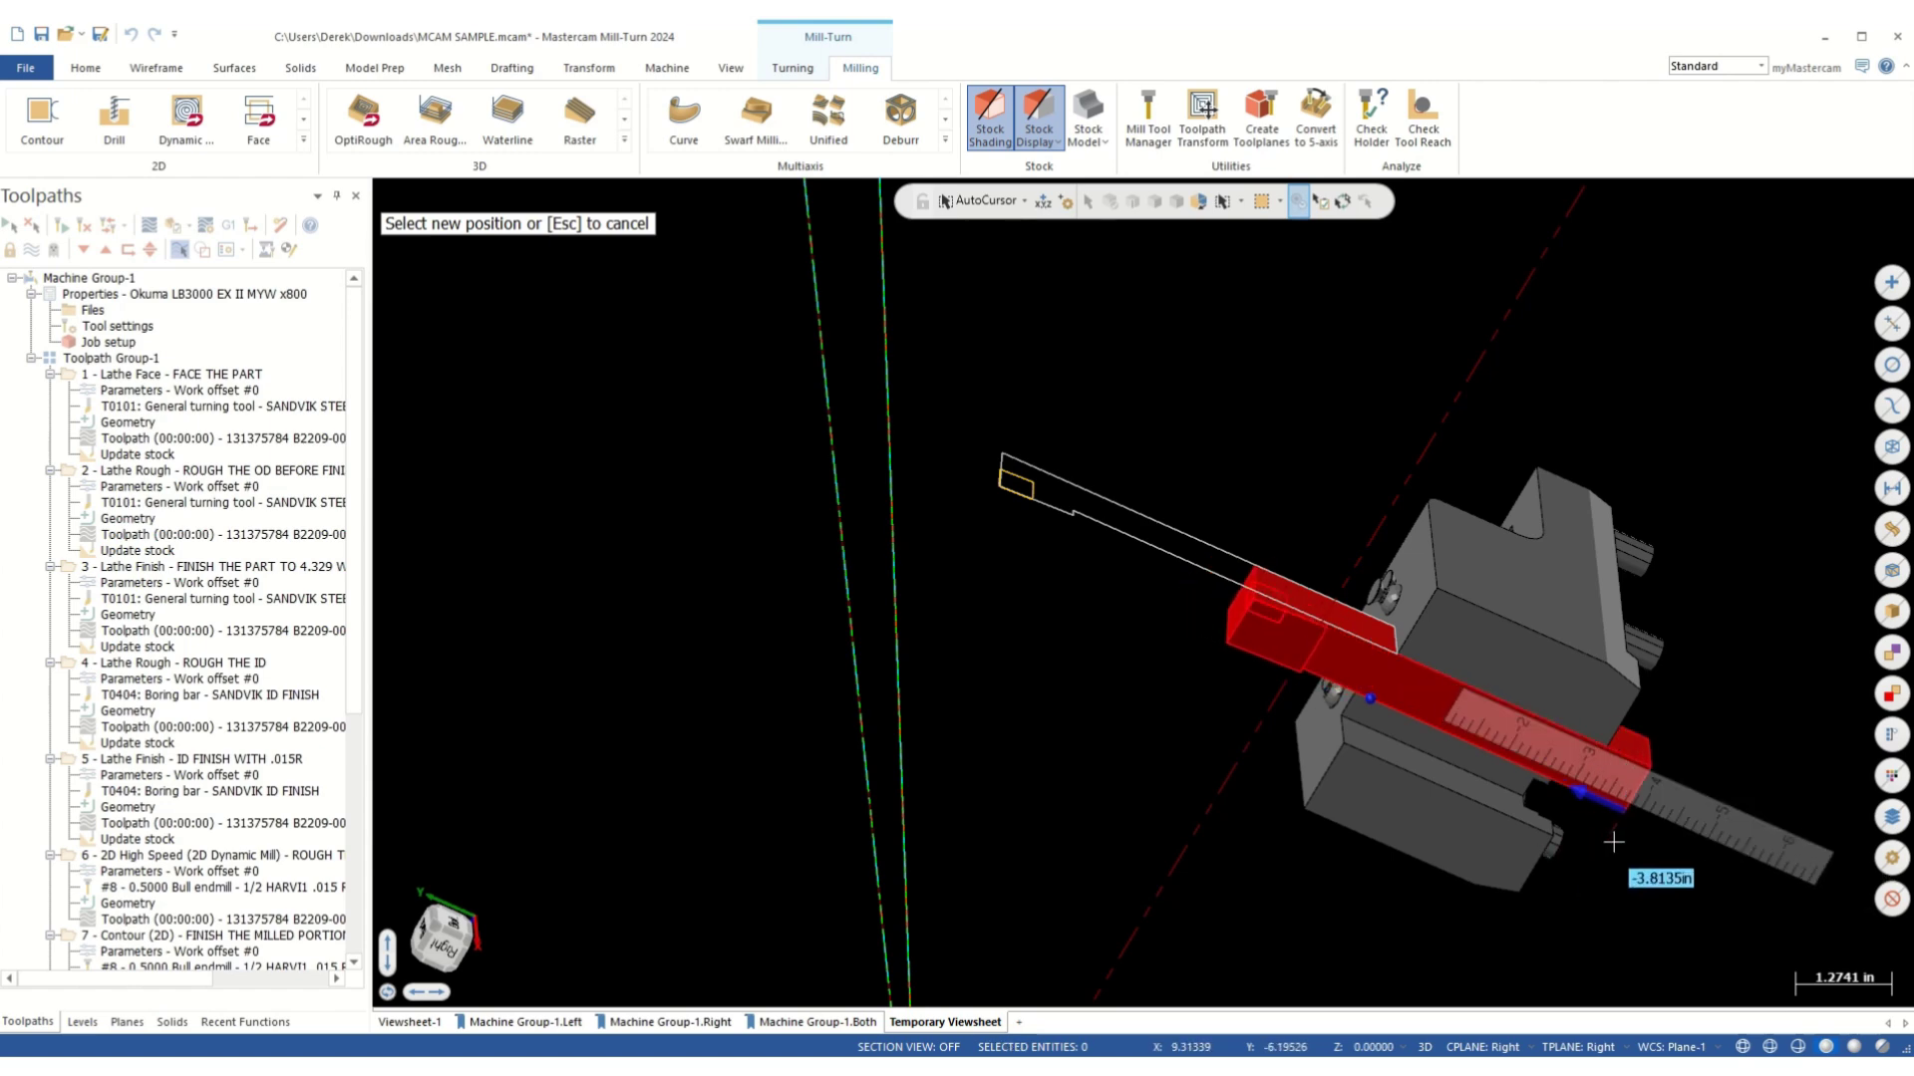
left_click(1681, 842)
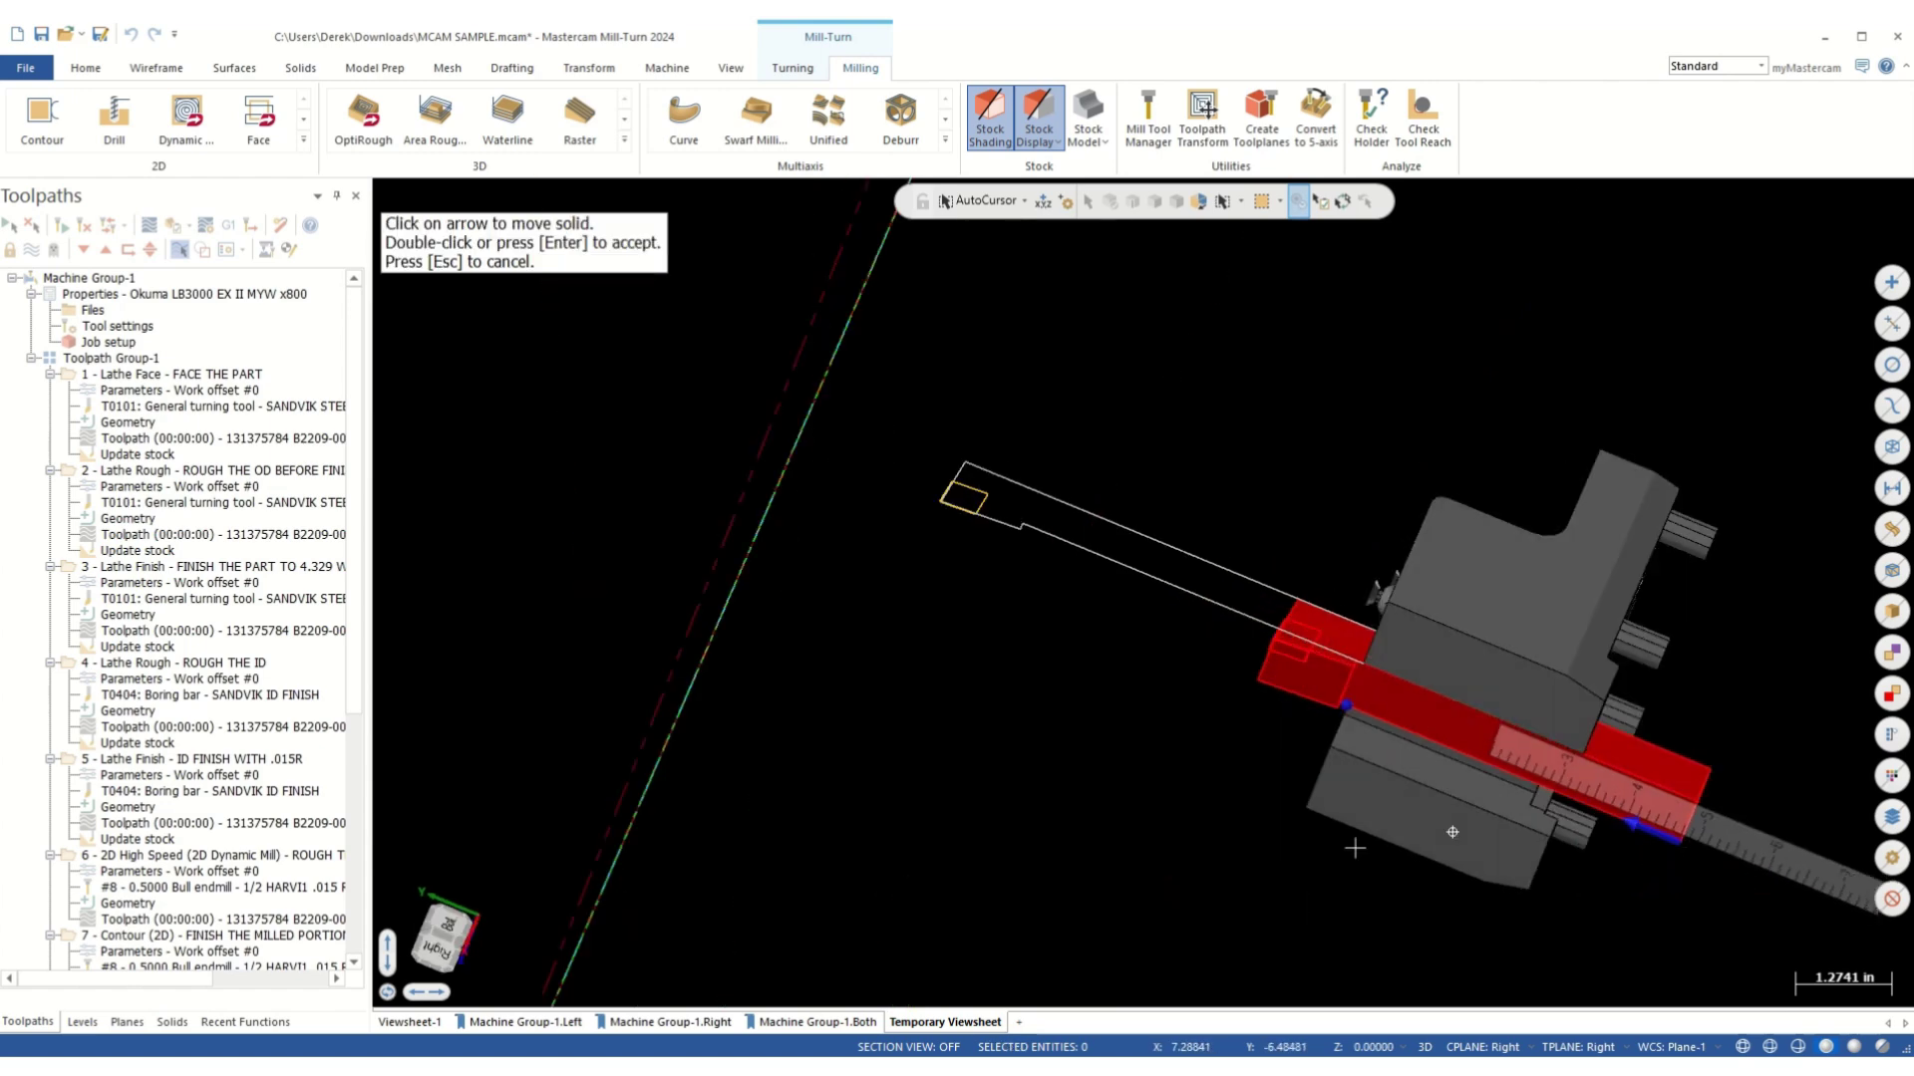
double_click(1009, 715)
- Check the turret in a 3D Isometric reverse preview, then return to the tool setup
right_click(1191, 304)
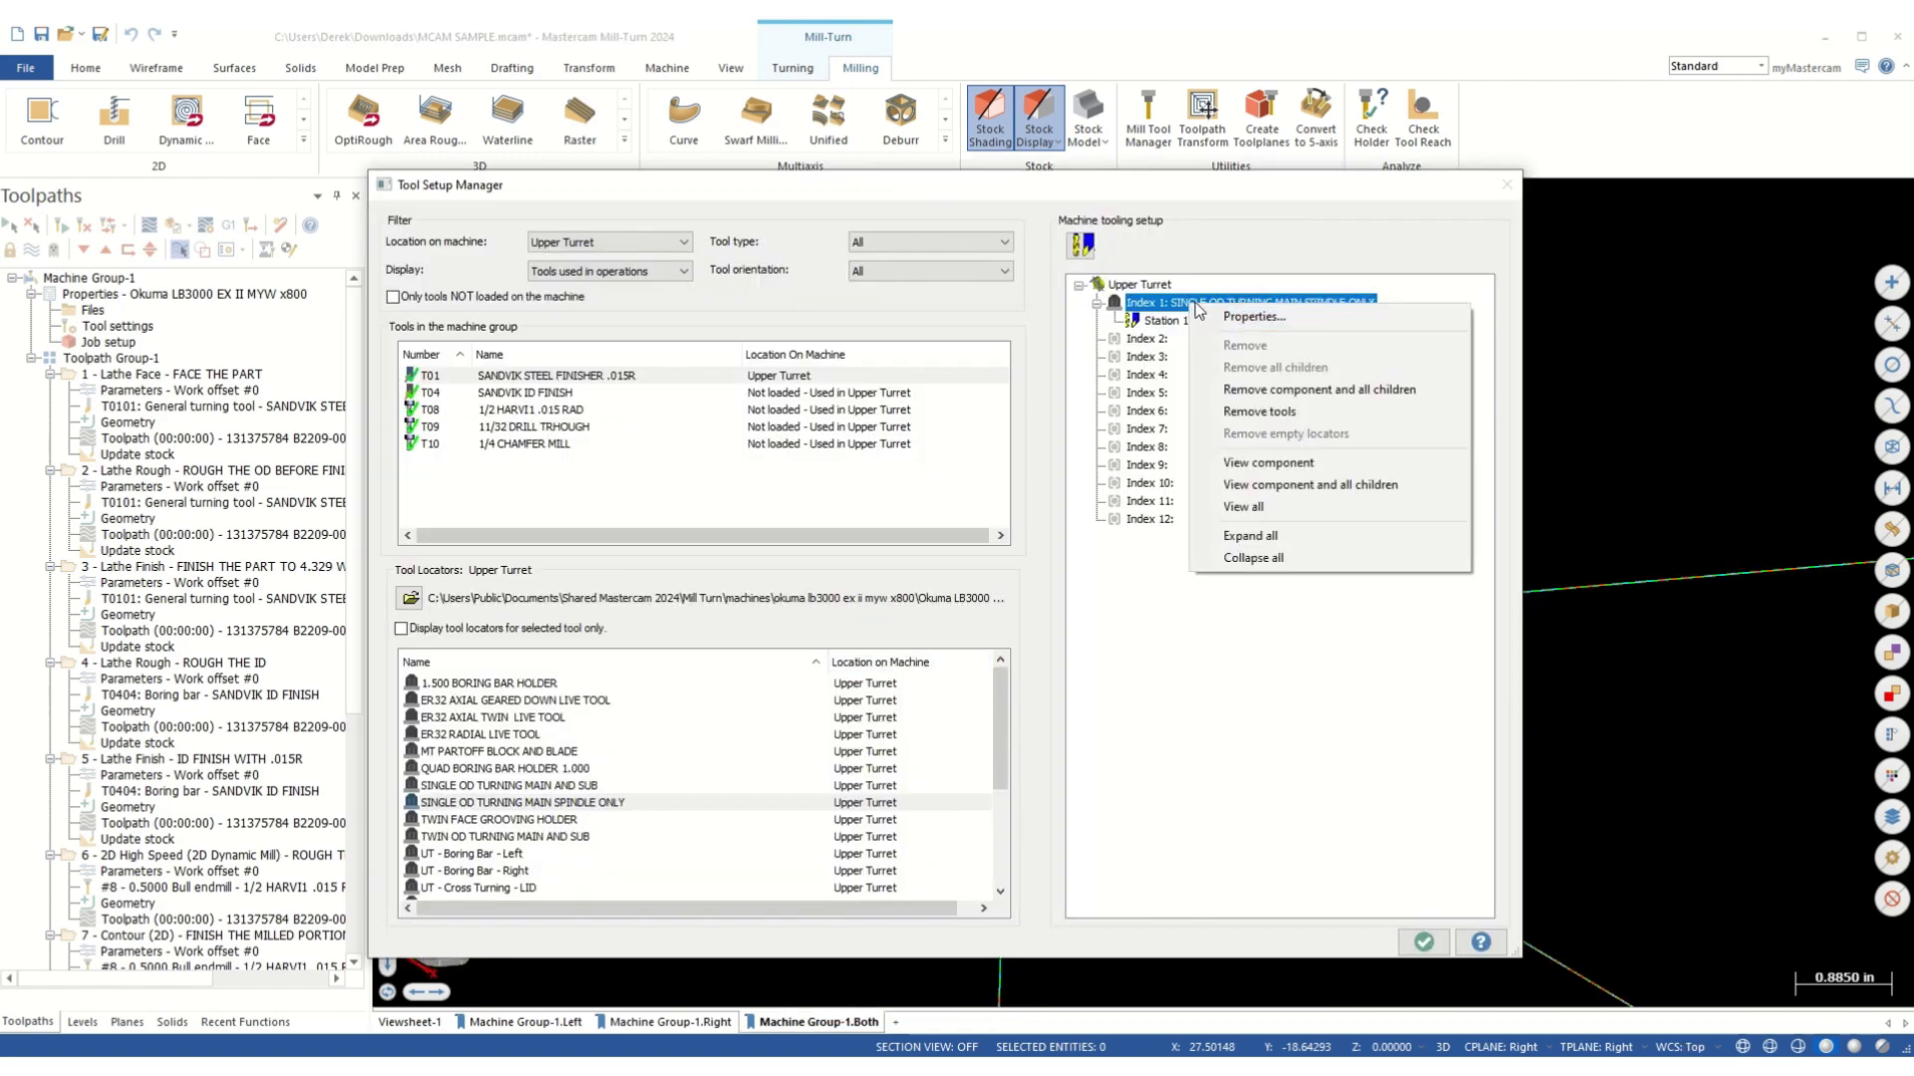
left_click(1238, 509)
right_click(1008, 536)
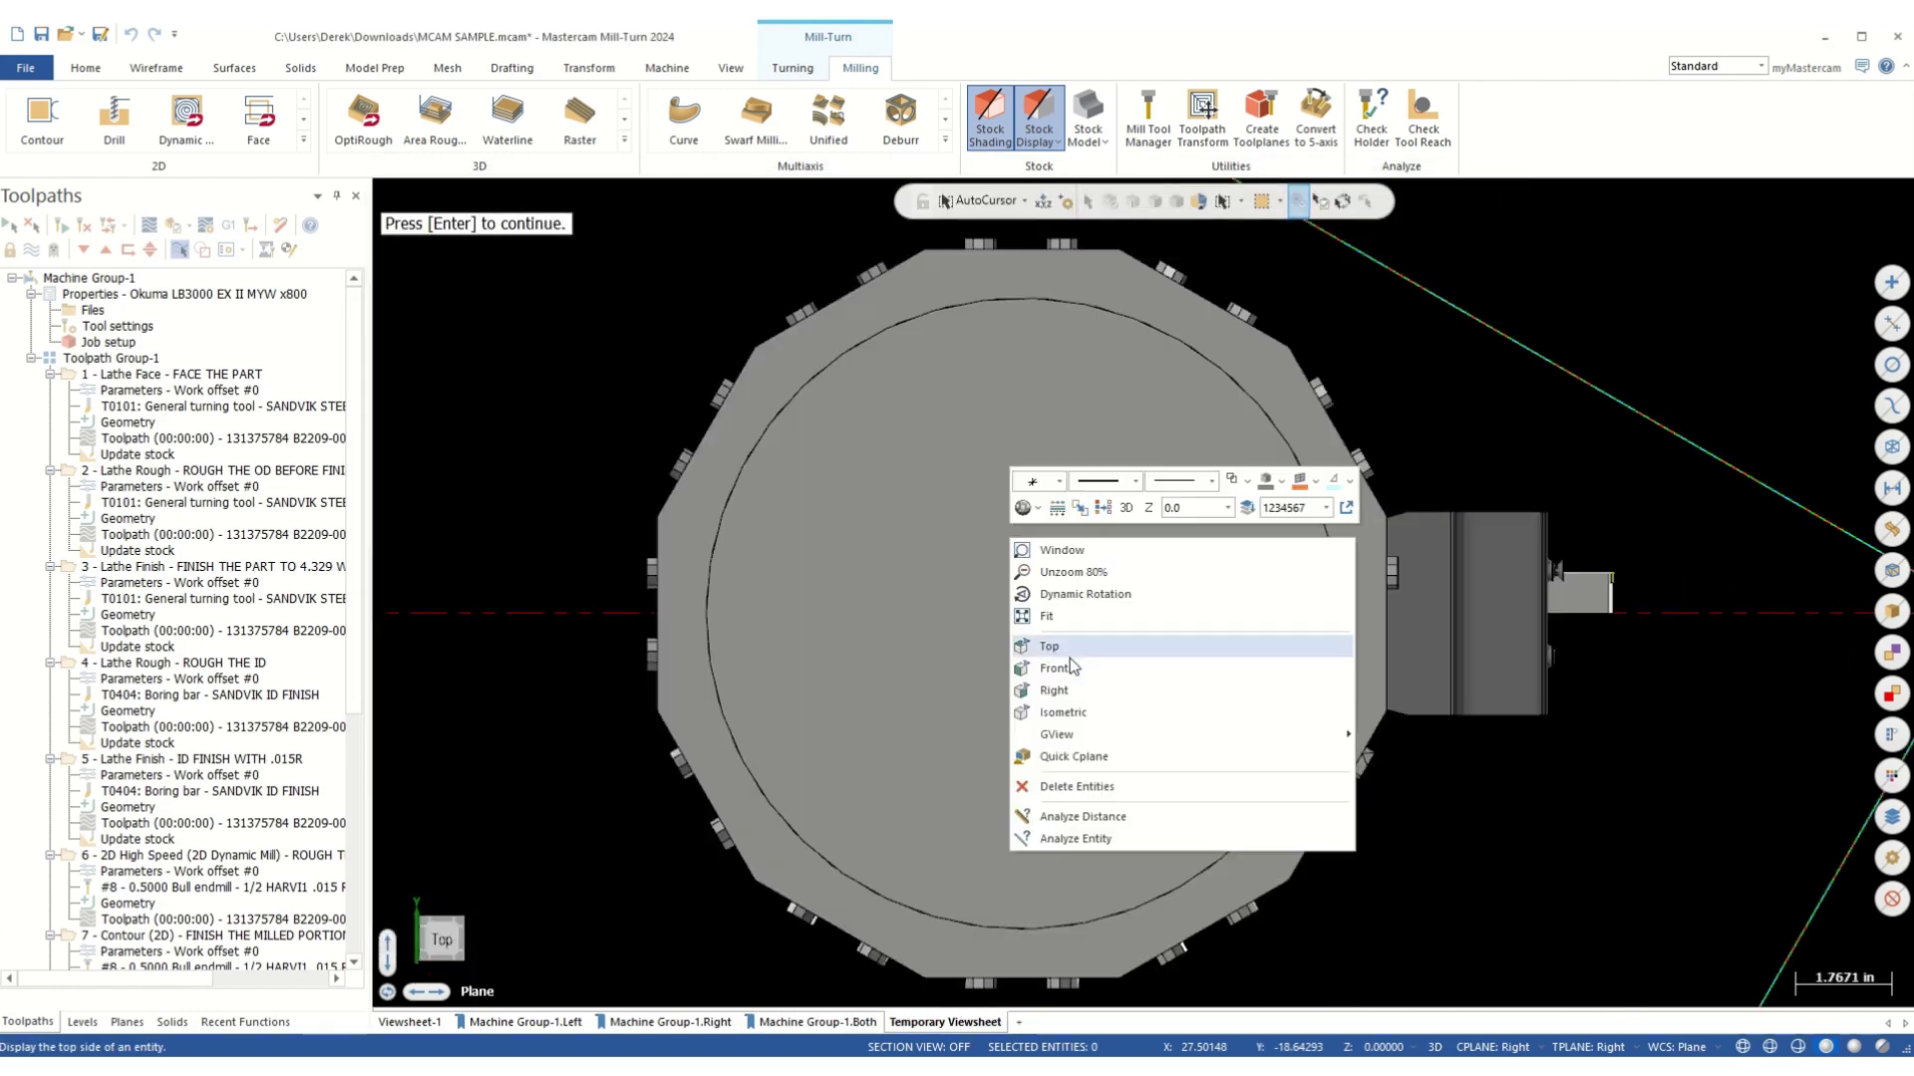
mouse_move(1259, 739)
mouse_move(1435, 734)
left_click(1595, 336)
middle_click_drag(1091, 561, 1071, 661)
scroll(1124, 521, "up", 2)
scroll(1100, 422, "down", 2)
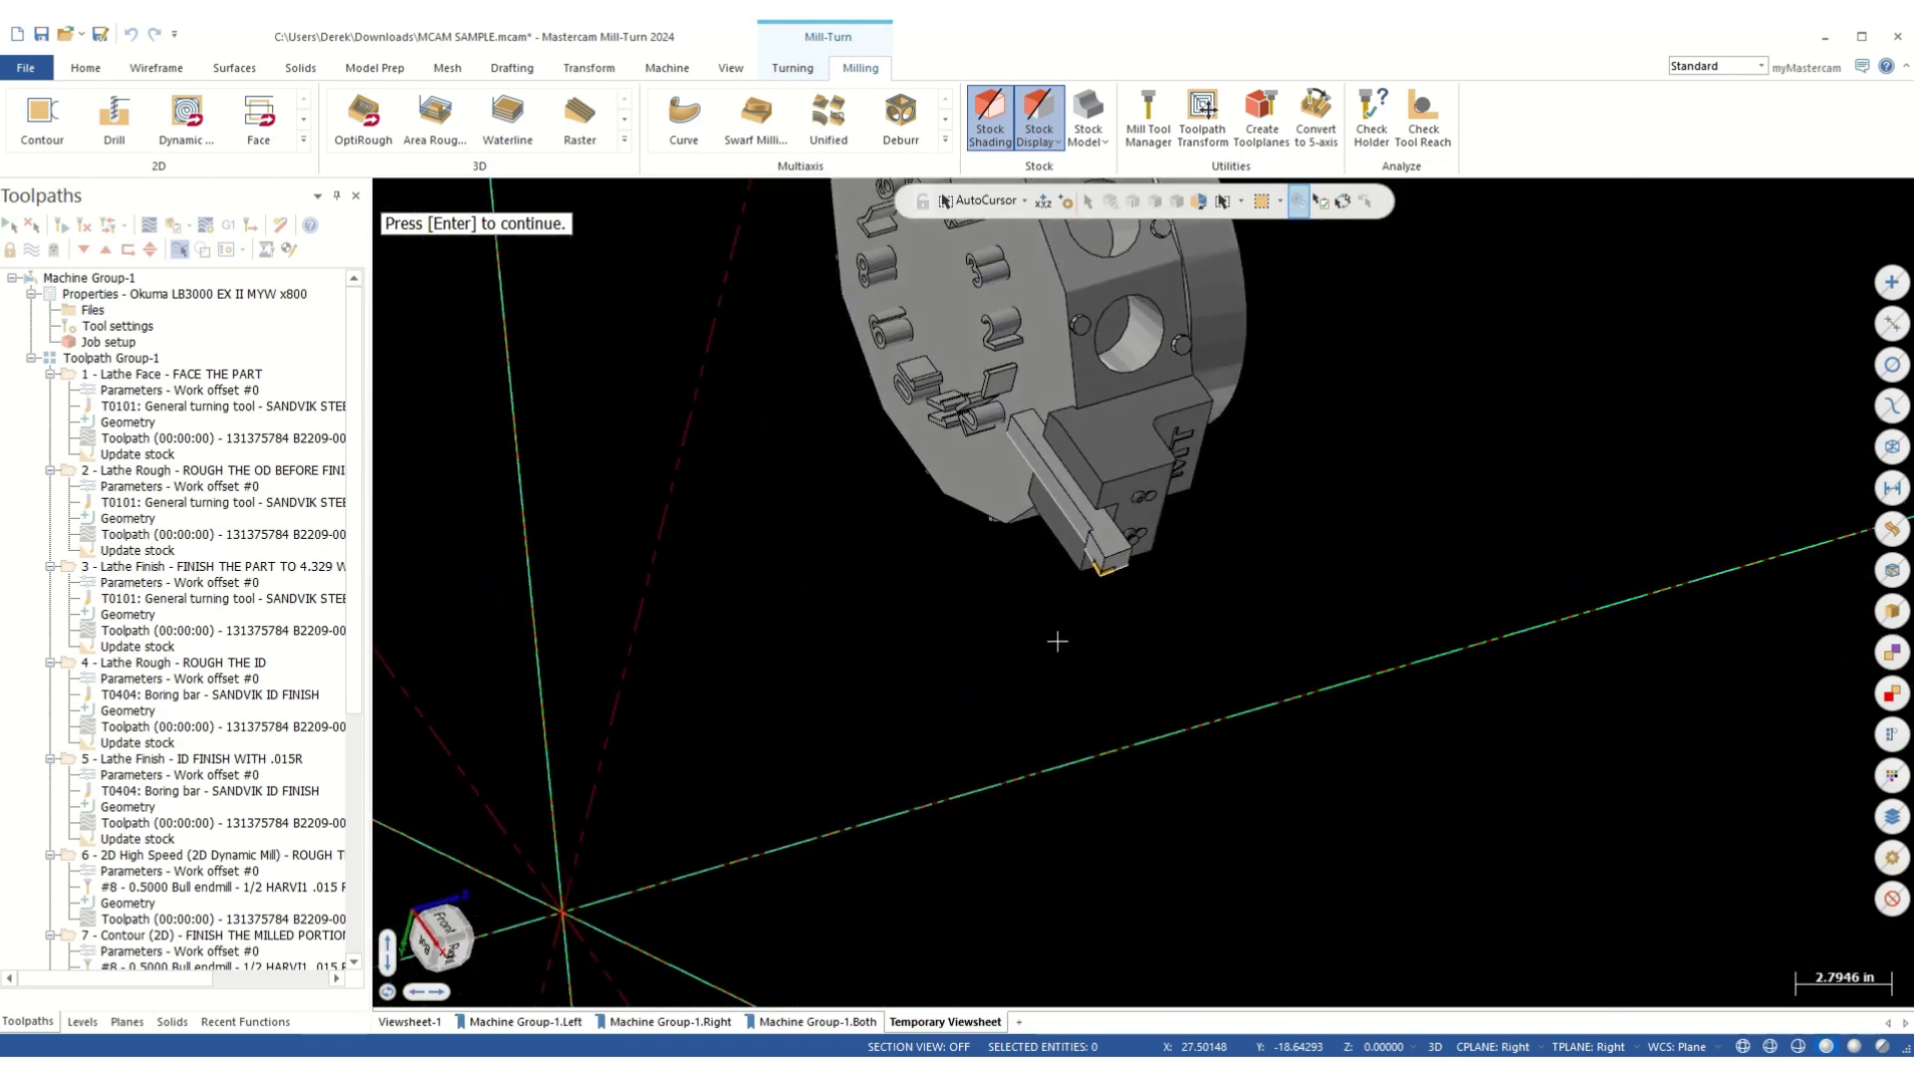
key("Return")
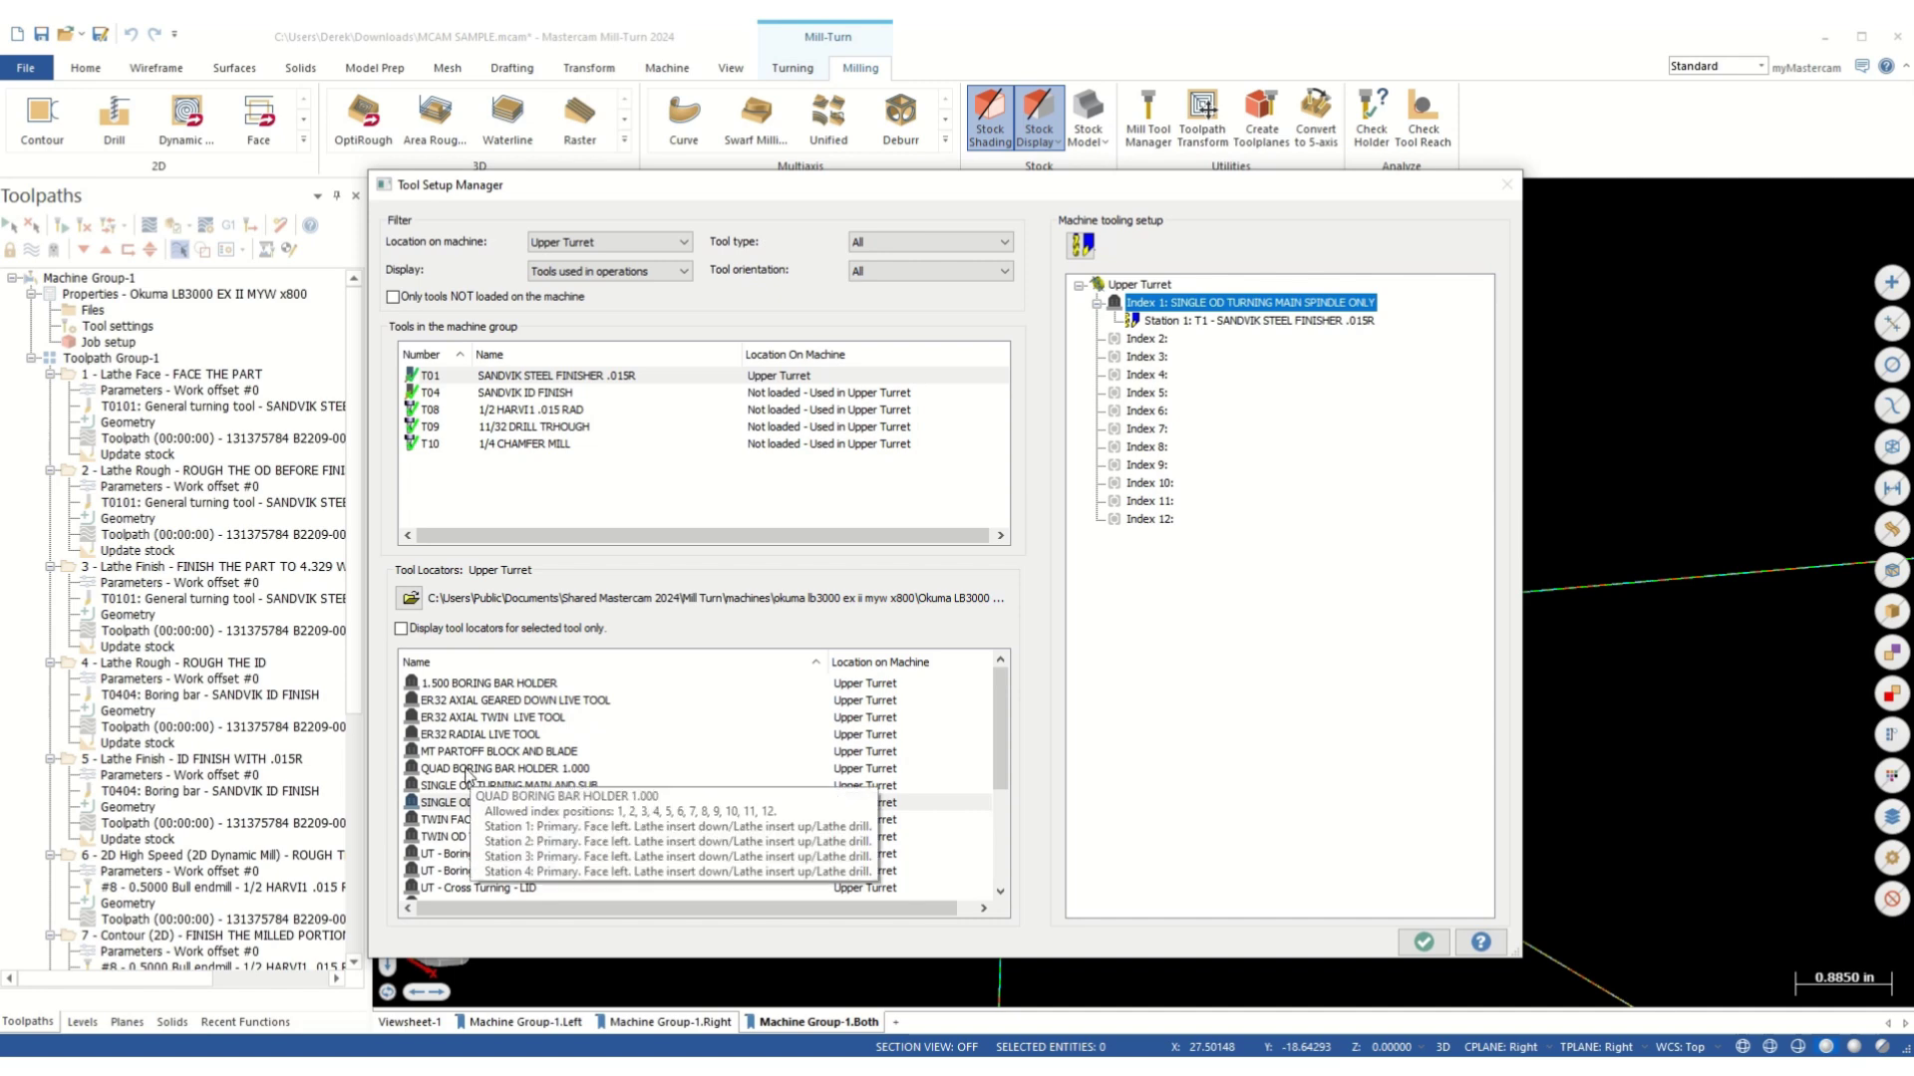
- Mount the 1.500 BORING BAR HOLDER at Index 4 and load T04 SANDVIK ID FINISH
left_click(464, 685)
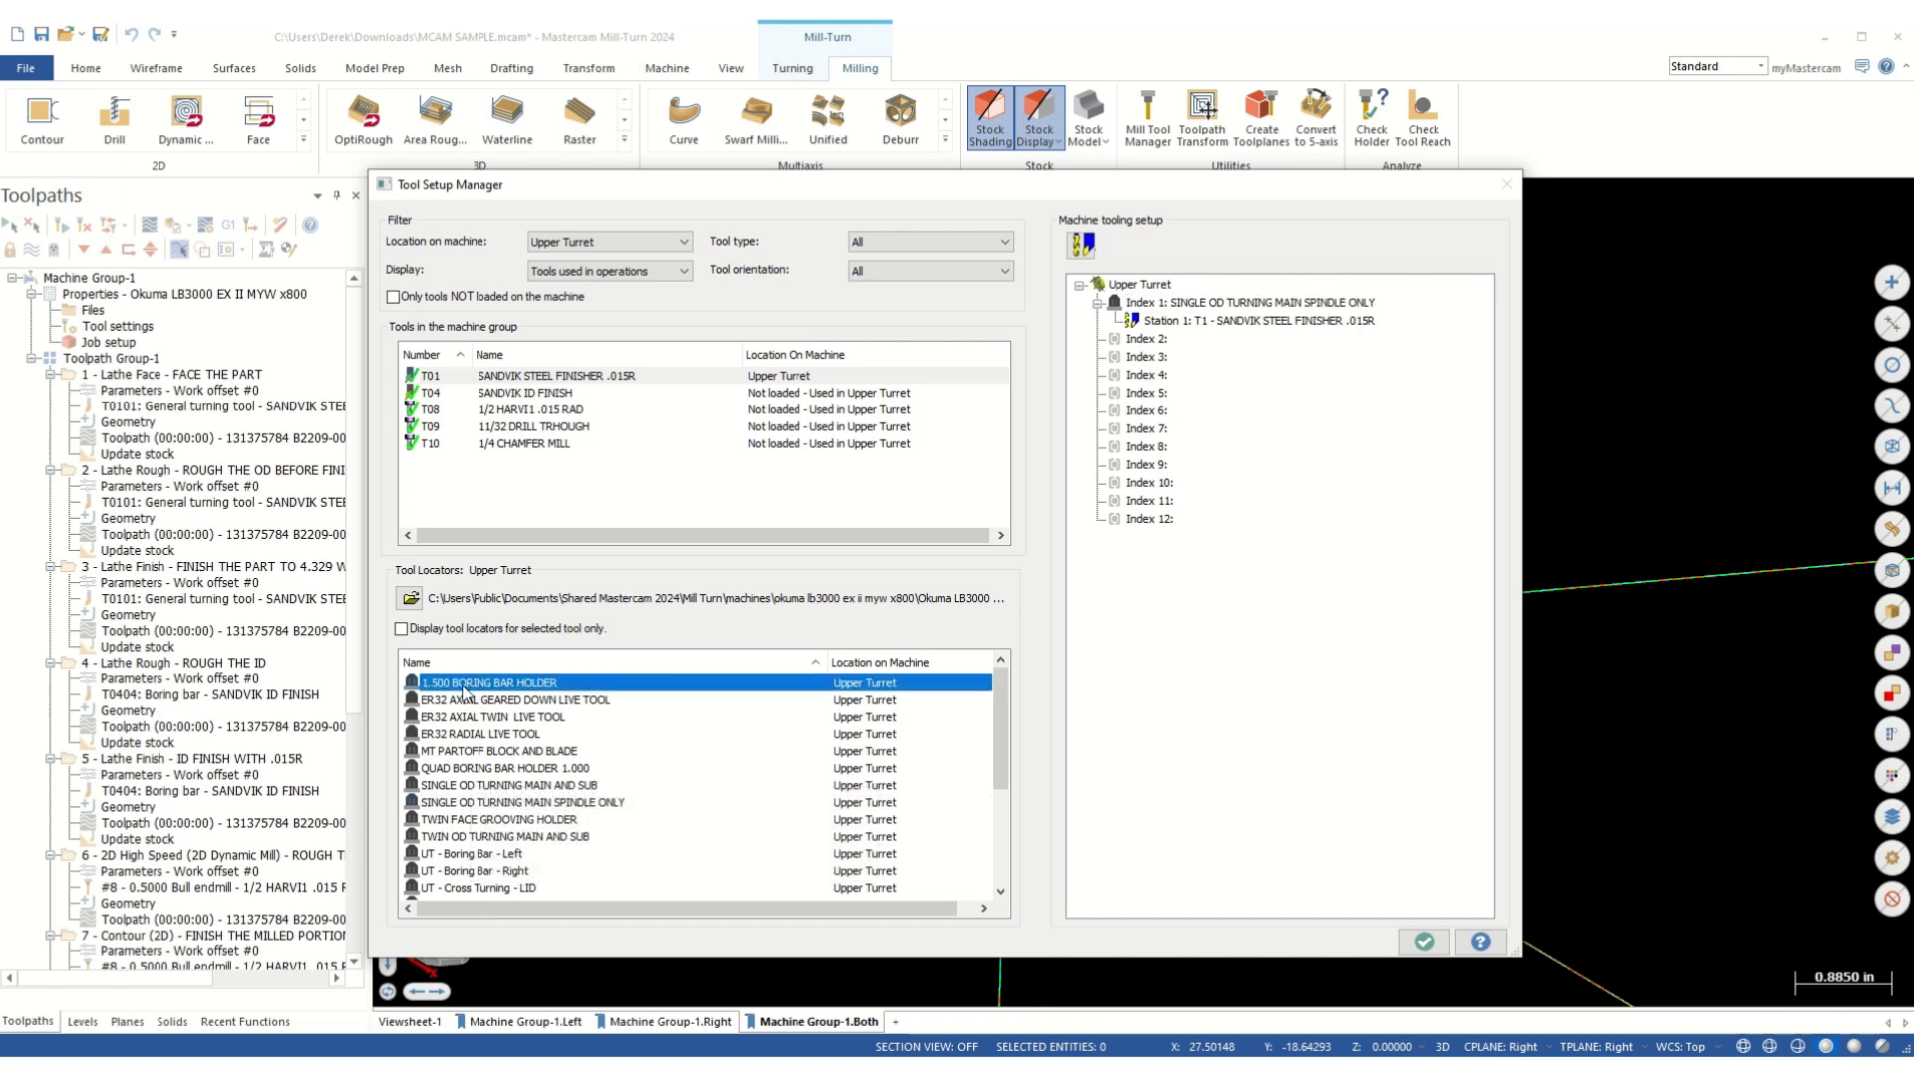
left_click_drag(463, 688, 1153, 381)
left_click(1097, 376)
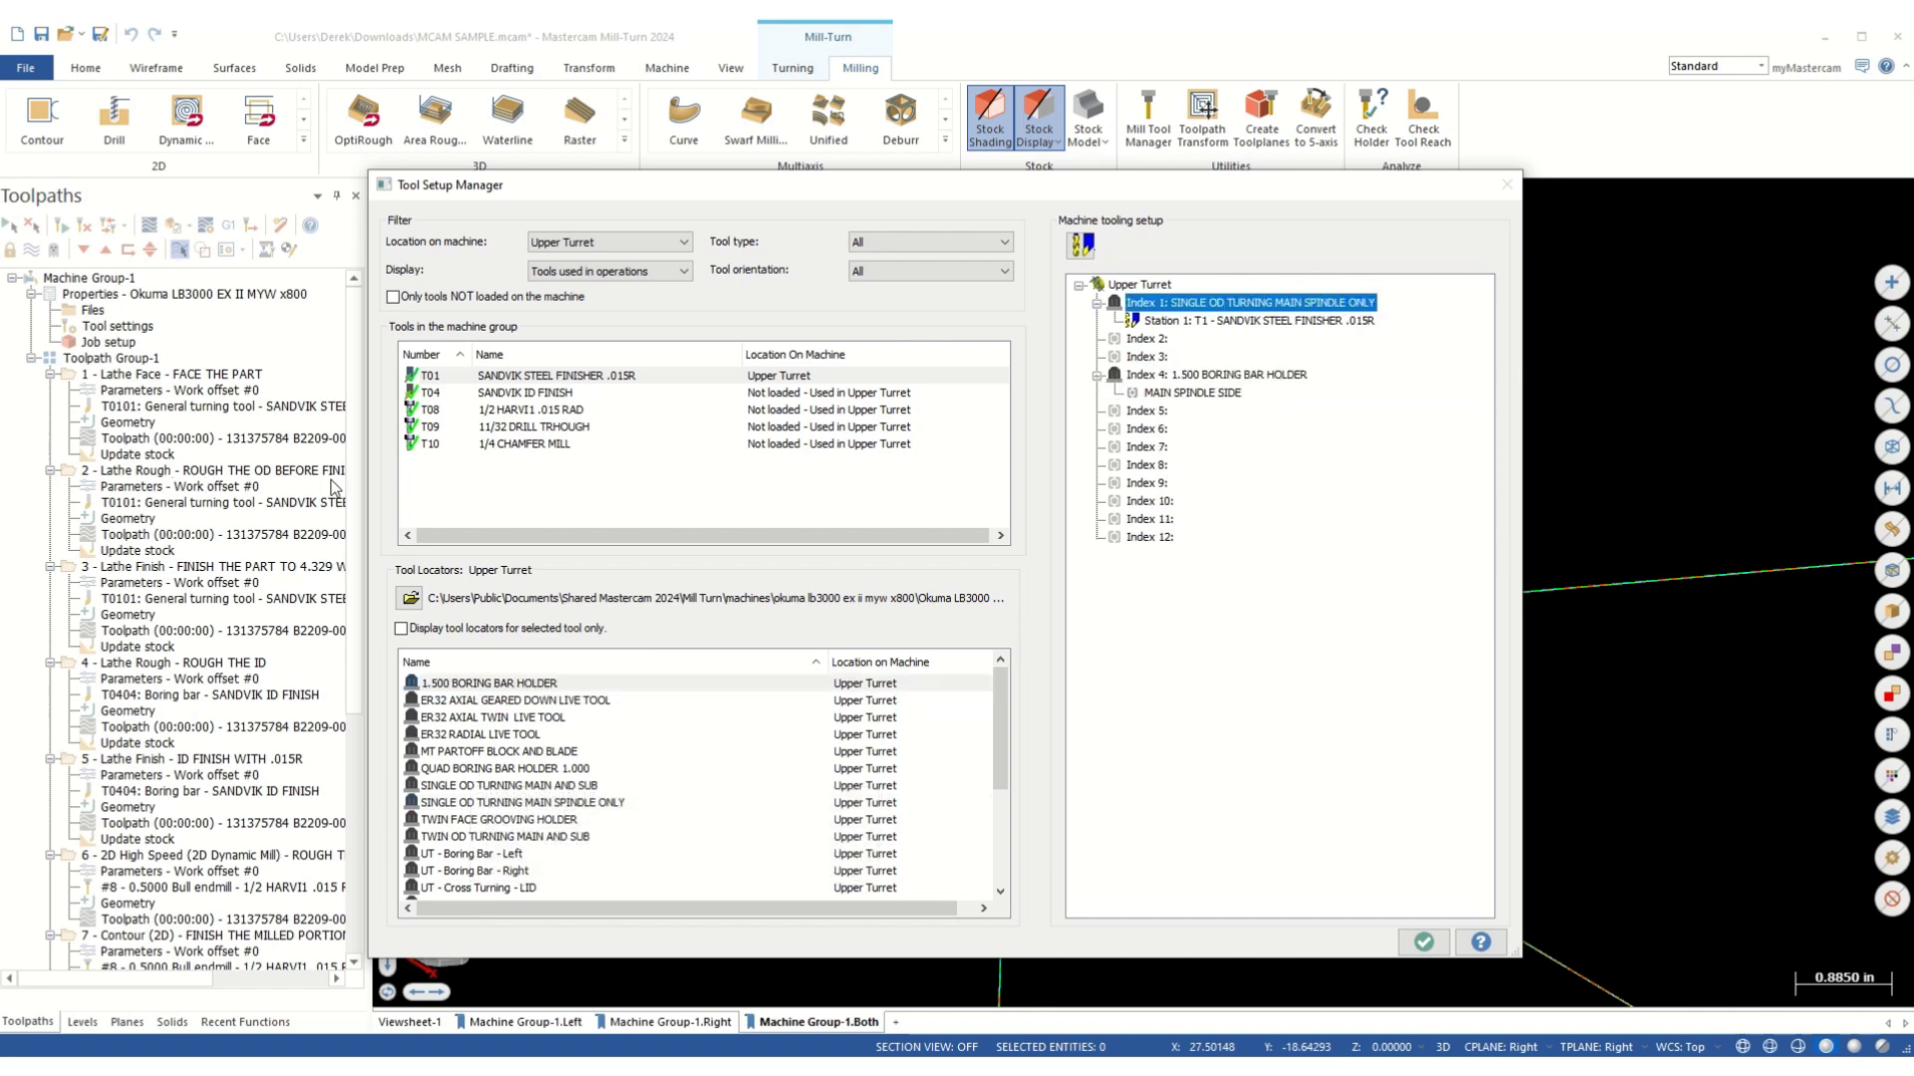
left_click(546, 395)
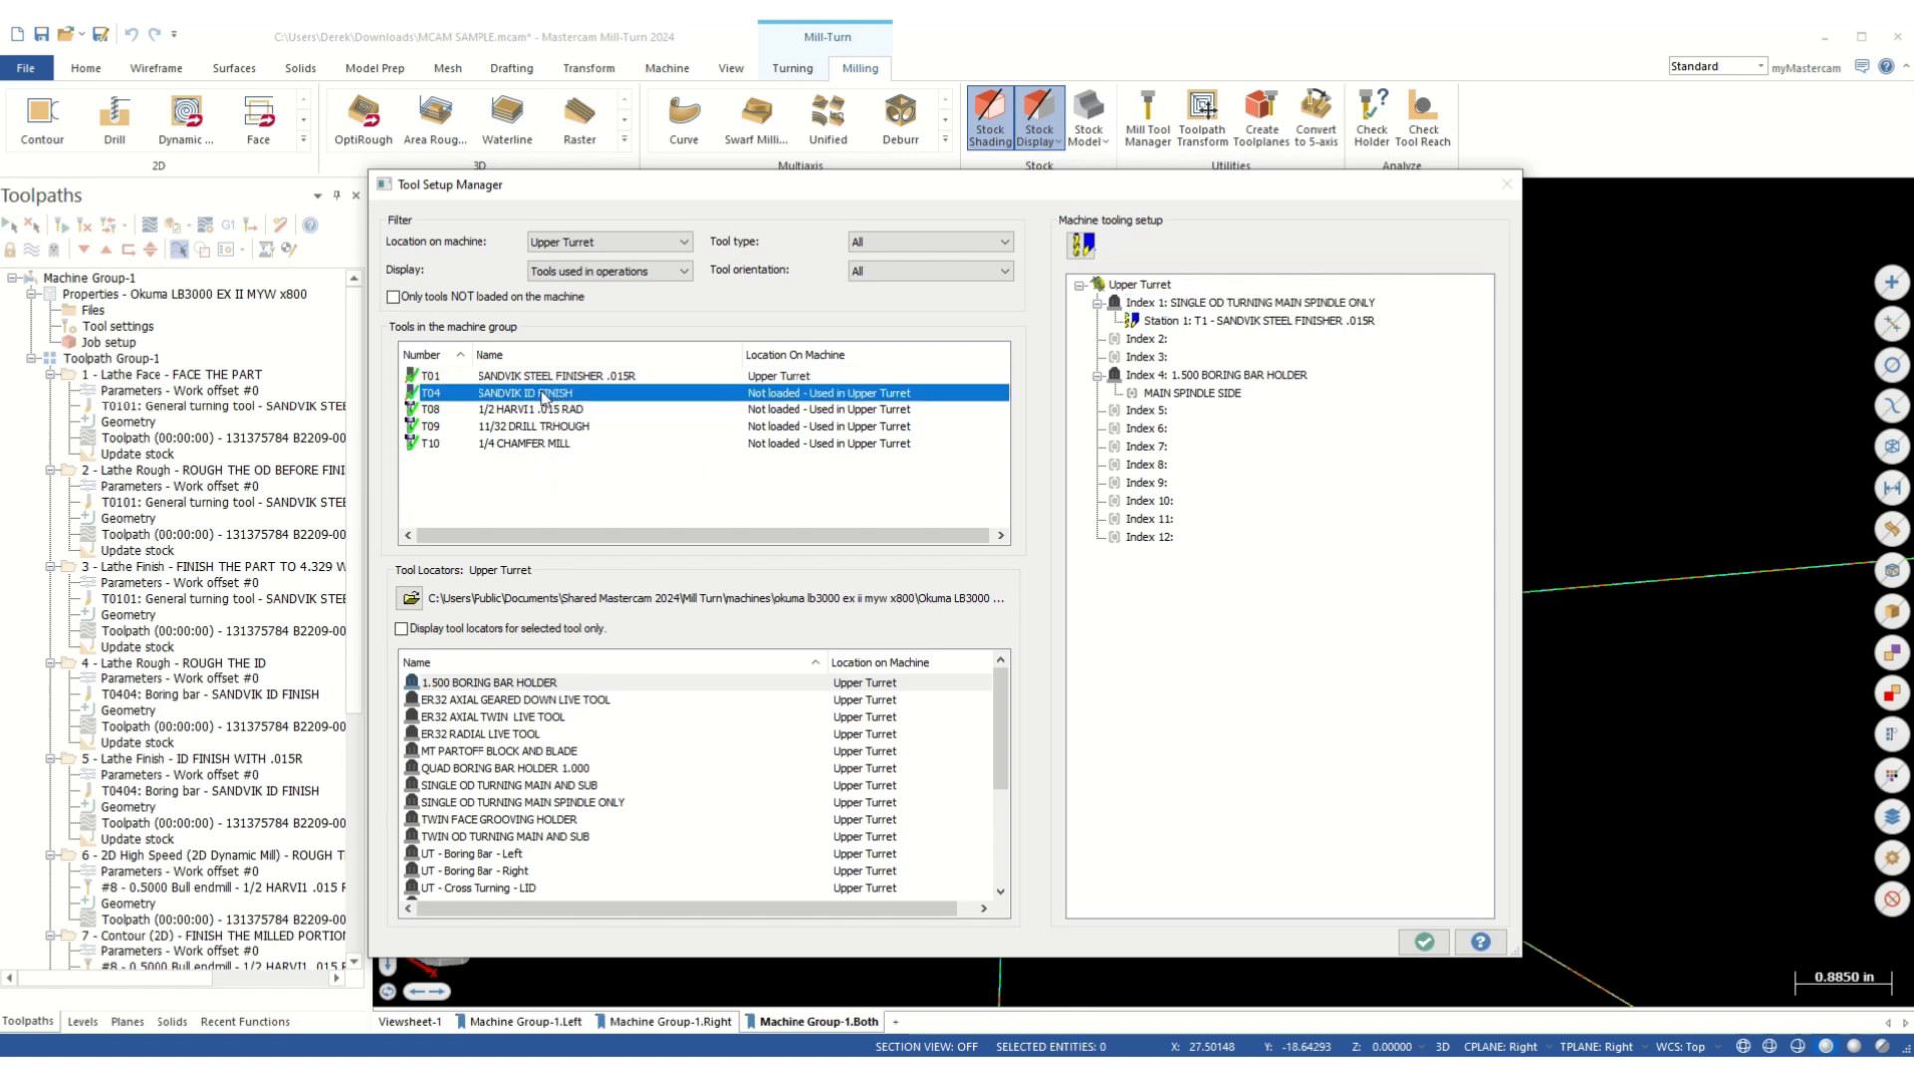
- Check the boring bar in an angled 3D turret preview, then return to the tool setup
right_click(1188, 375)
left_click(1296, 718)
right_click(1078, 546)
left_click(1694, 349)
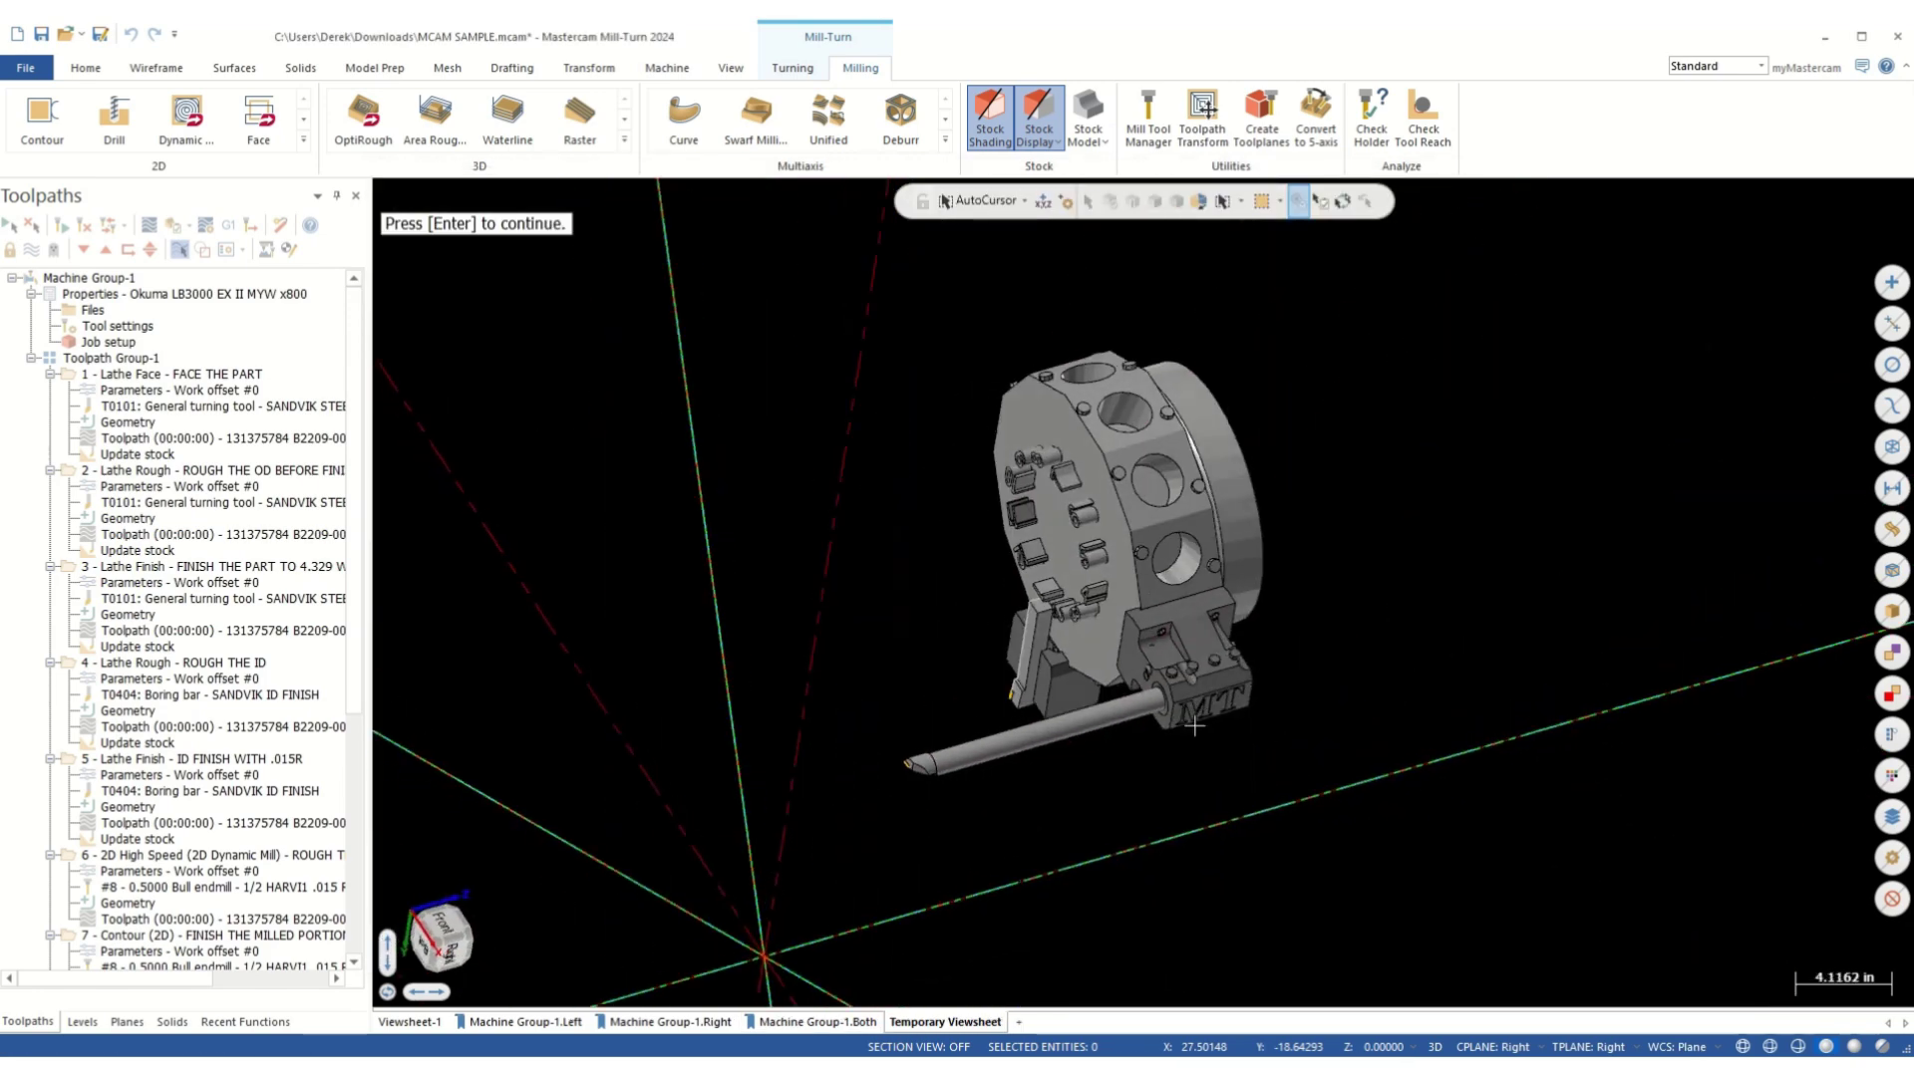
scroll(1144, 592, "up", 8)
middle_click_drag(1140, 616, 1548, 611)
key("Return")
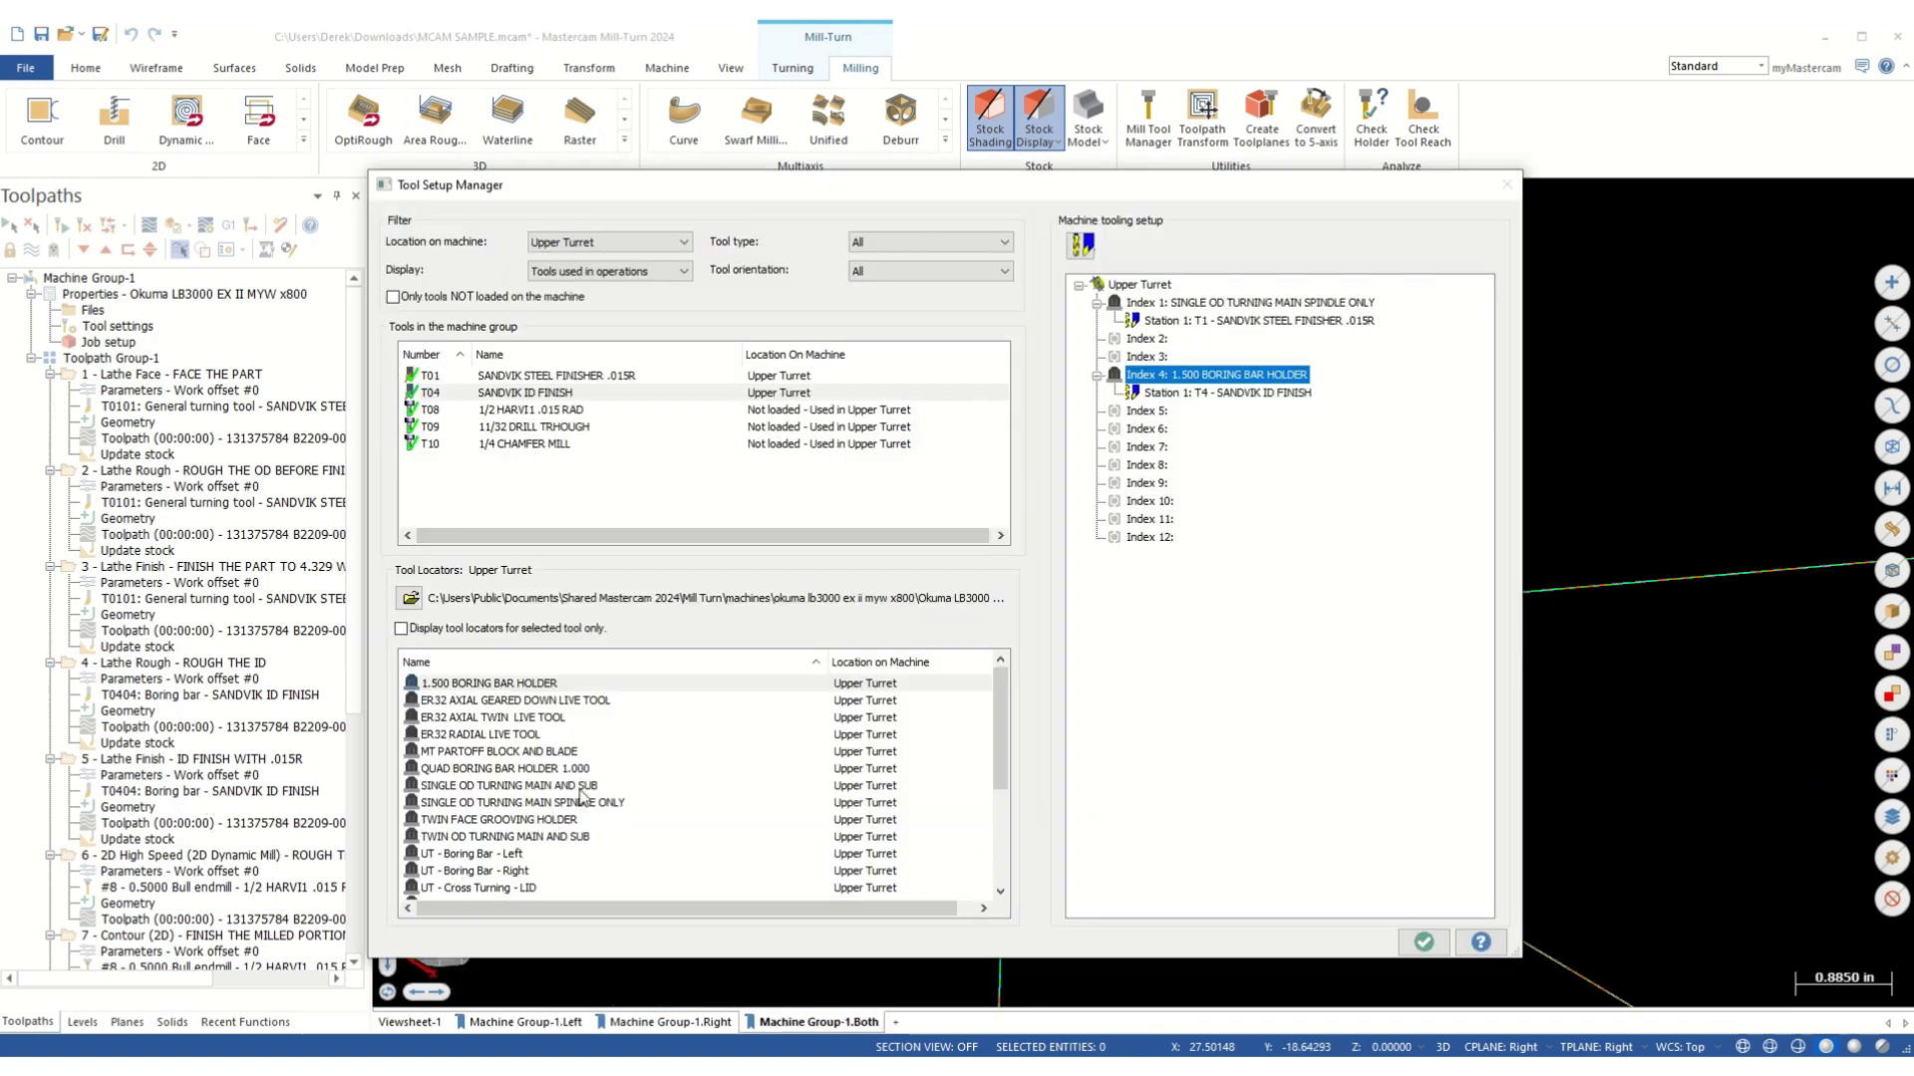
- Mount ER32 AXIAL TWIN LIVE TOOL holders at Indexes 8 and 9, loading T08 1/2 HARVI1 .015 RAD
mouse_move(523, 744)
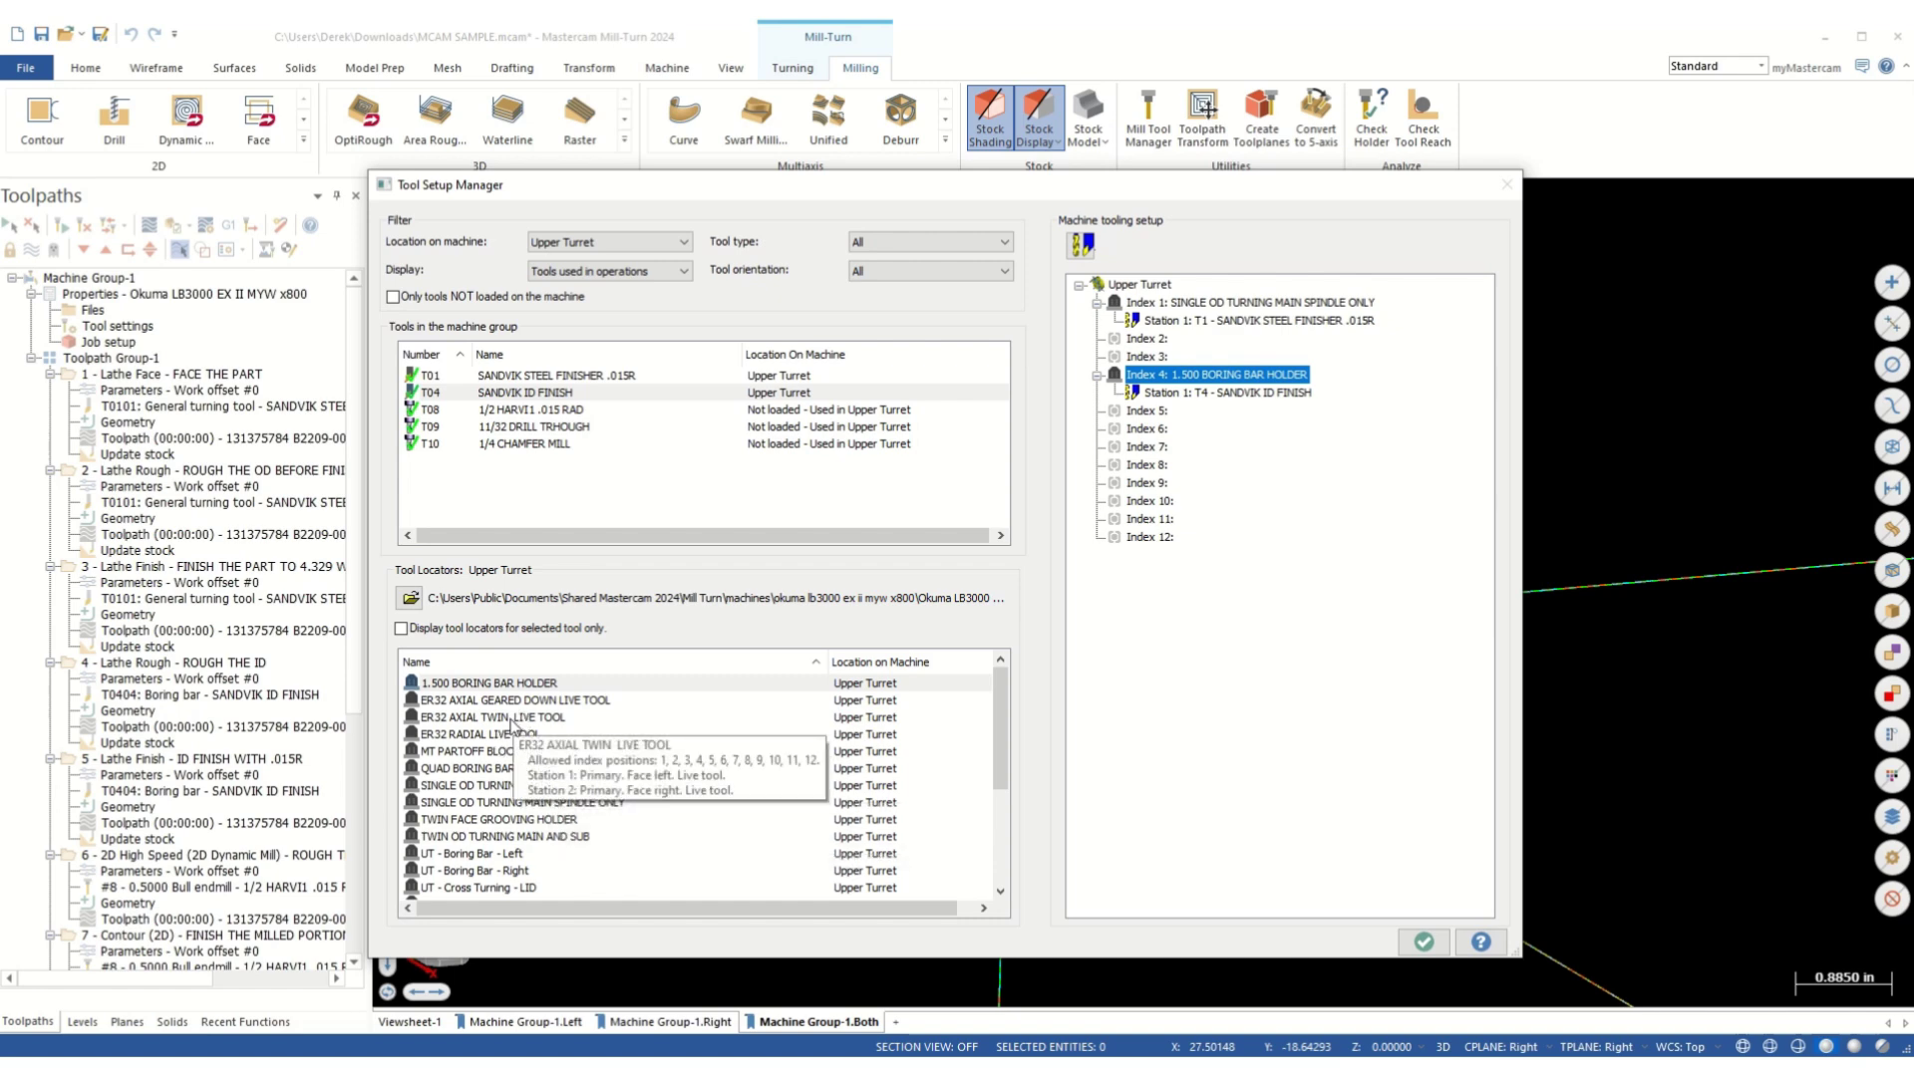
left_click(508, 719)
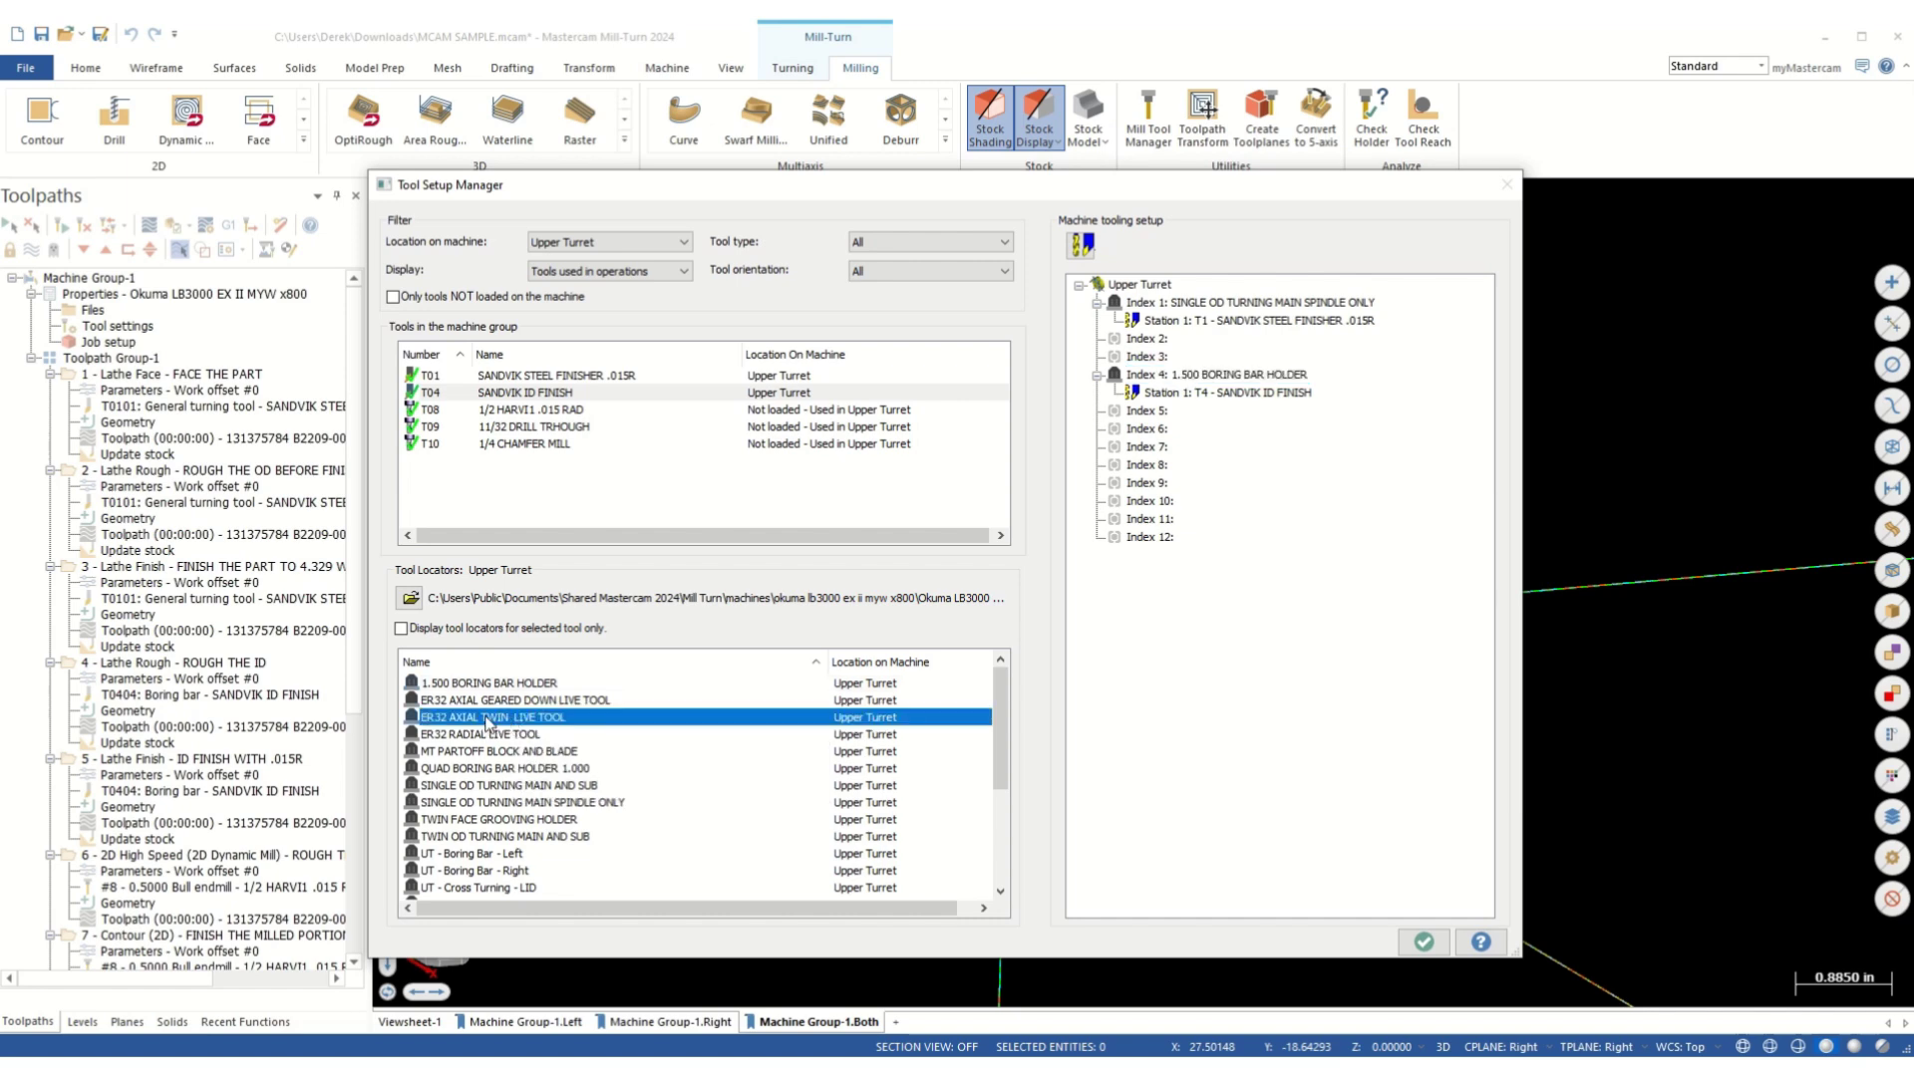
left_click_drag(486, 720, 1162, 469)
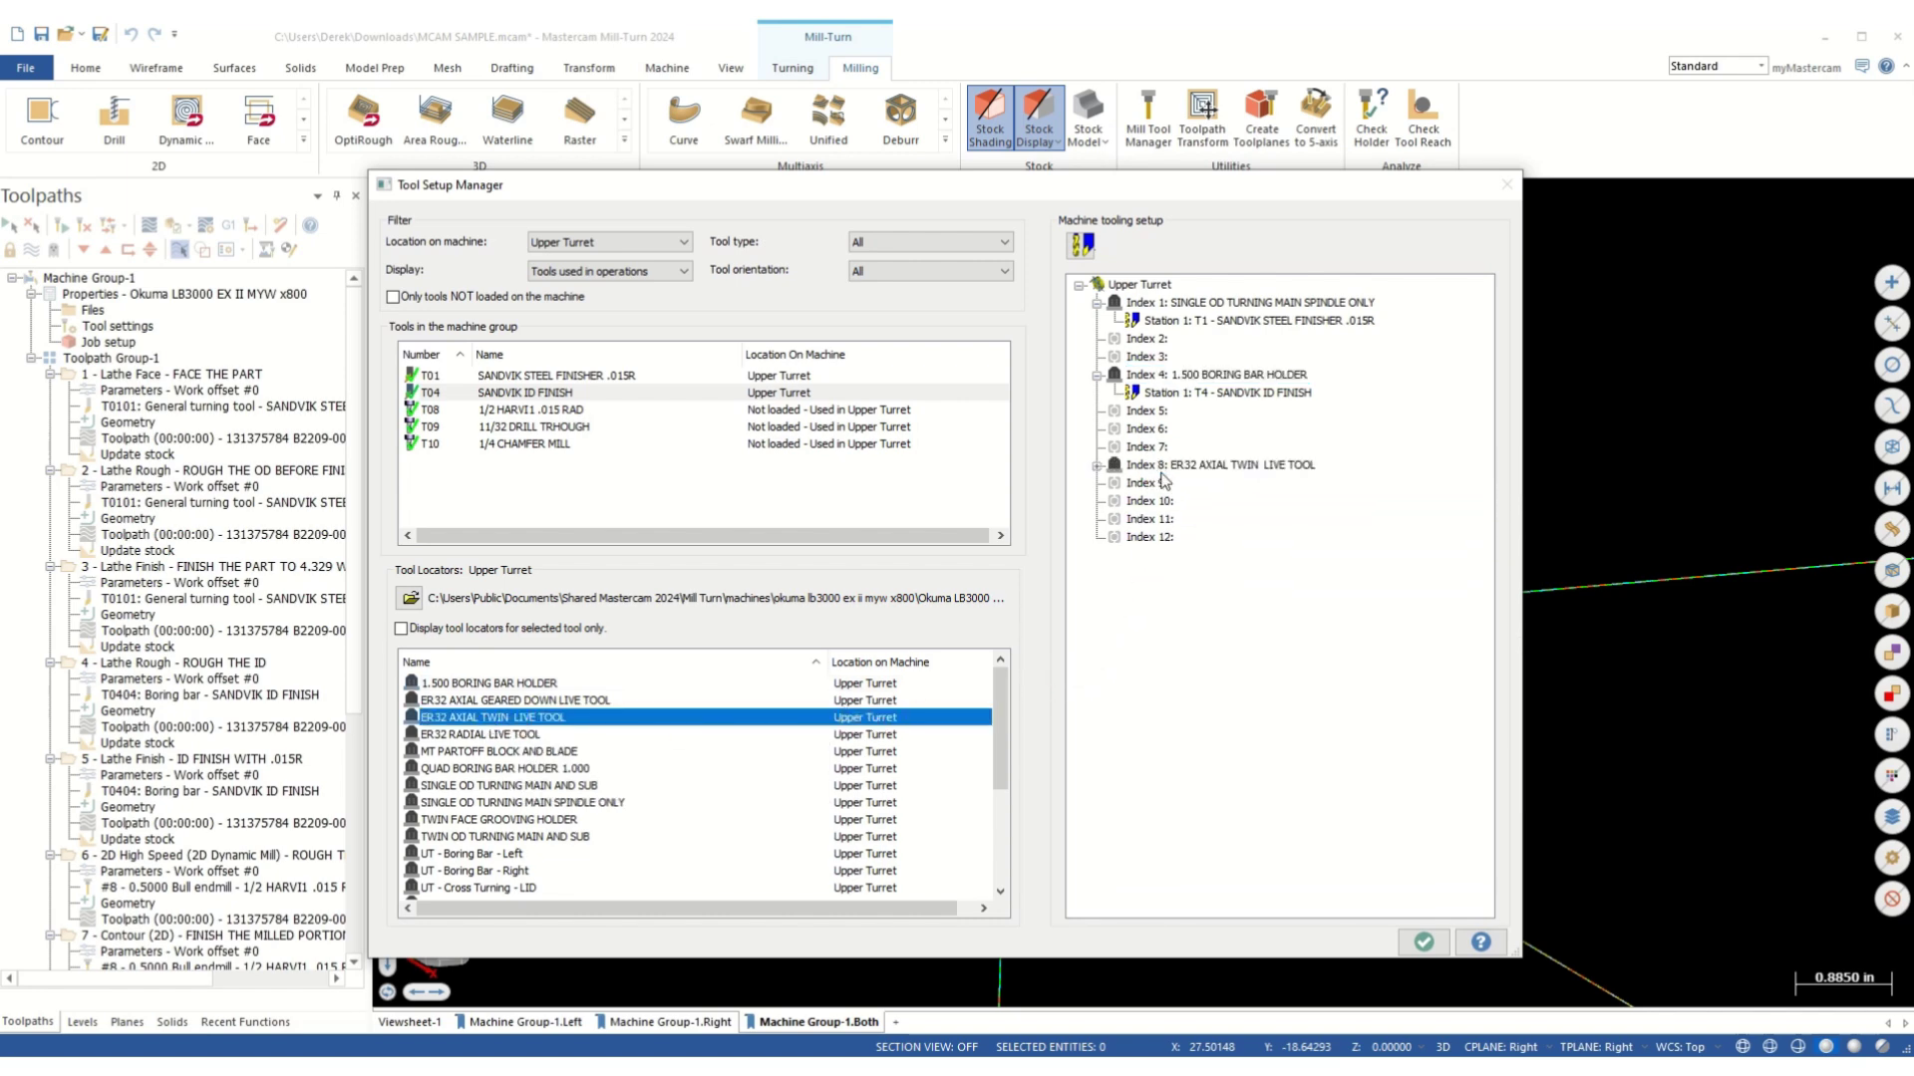
left_click(1097, 466)
left_click(504, 410)
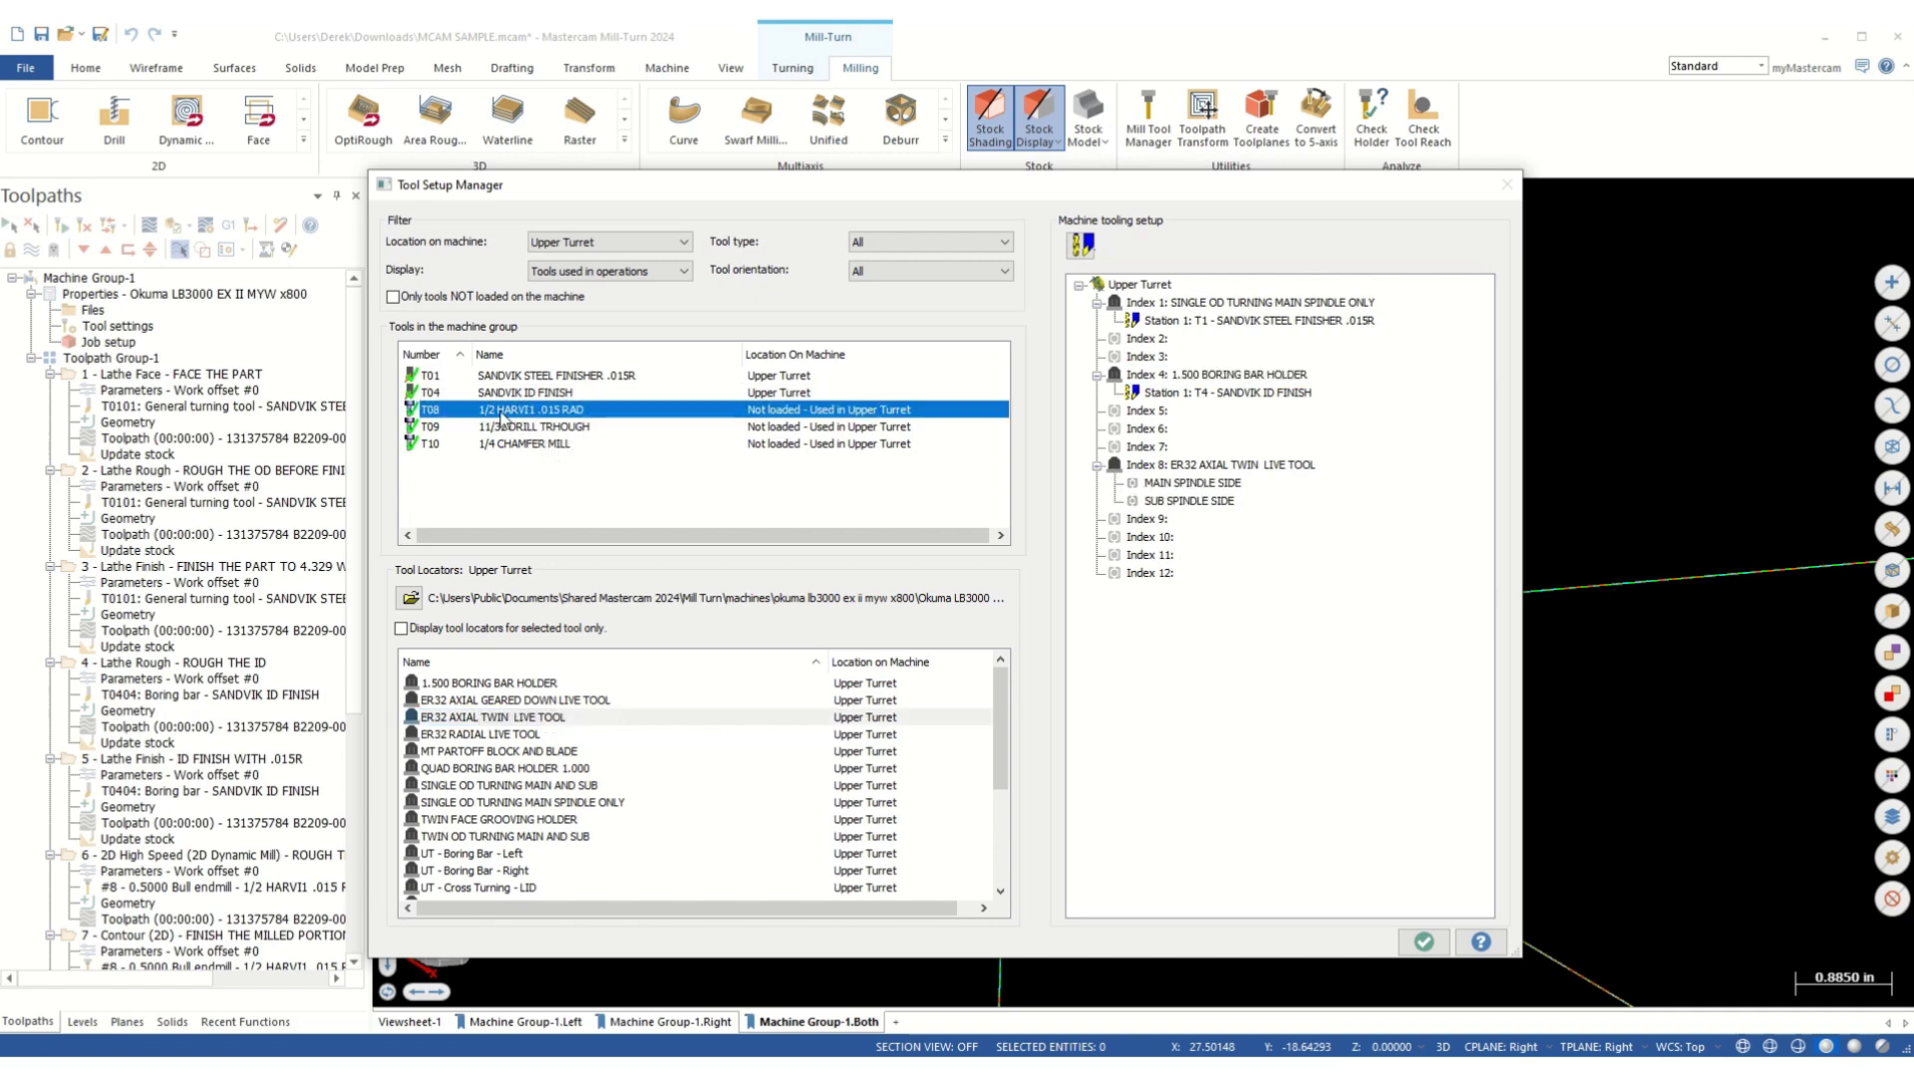
double_click(1204, 501)
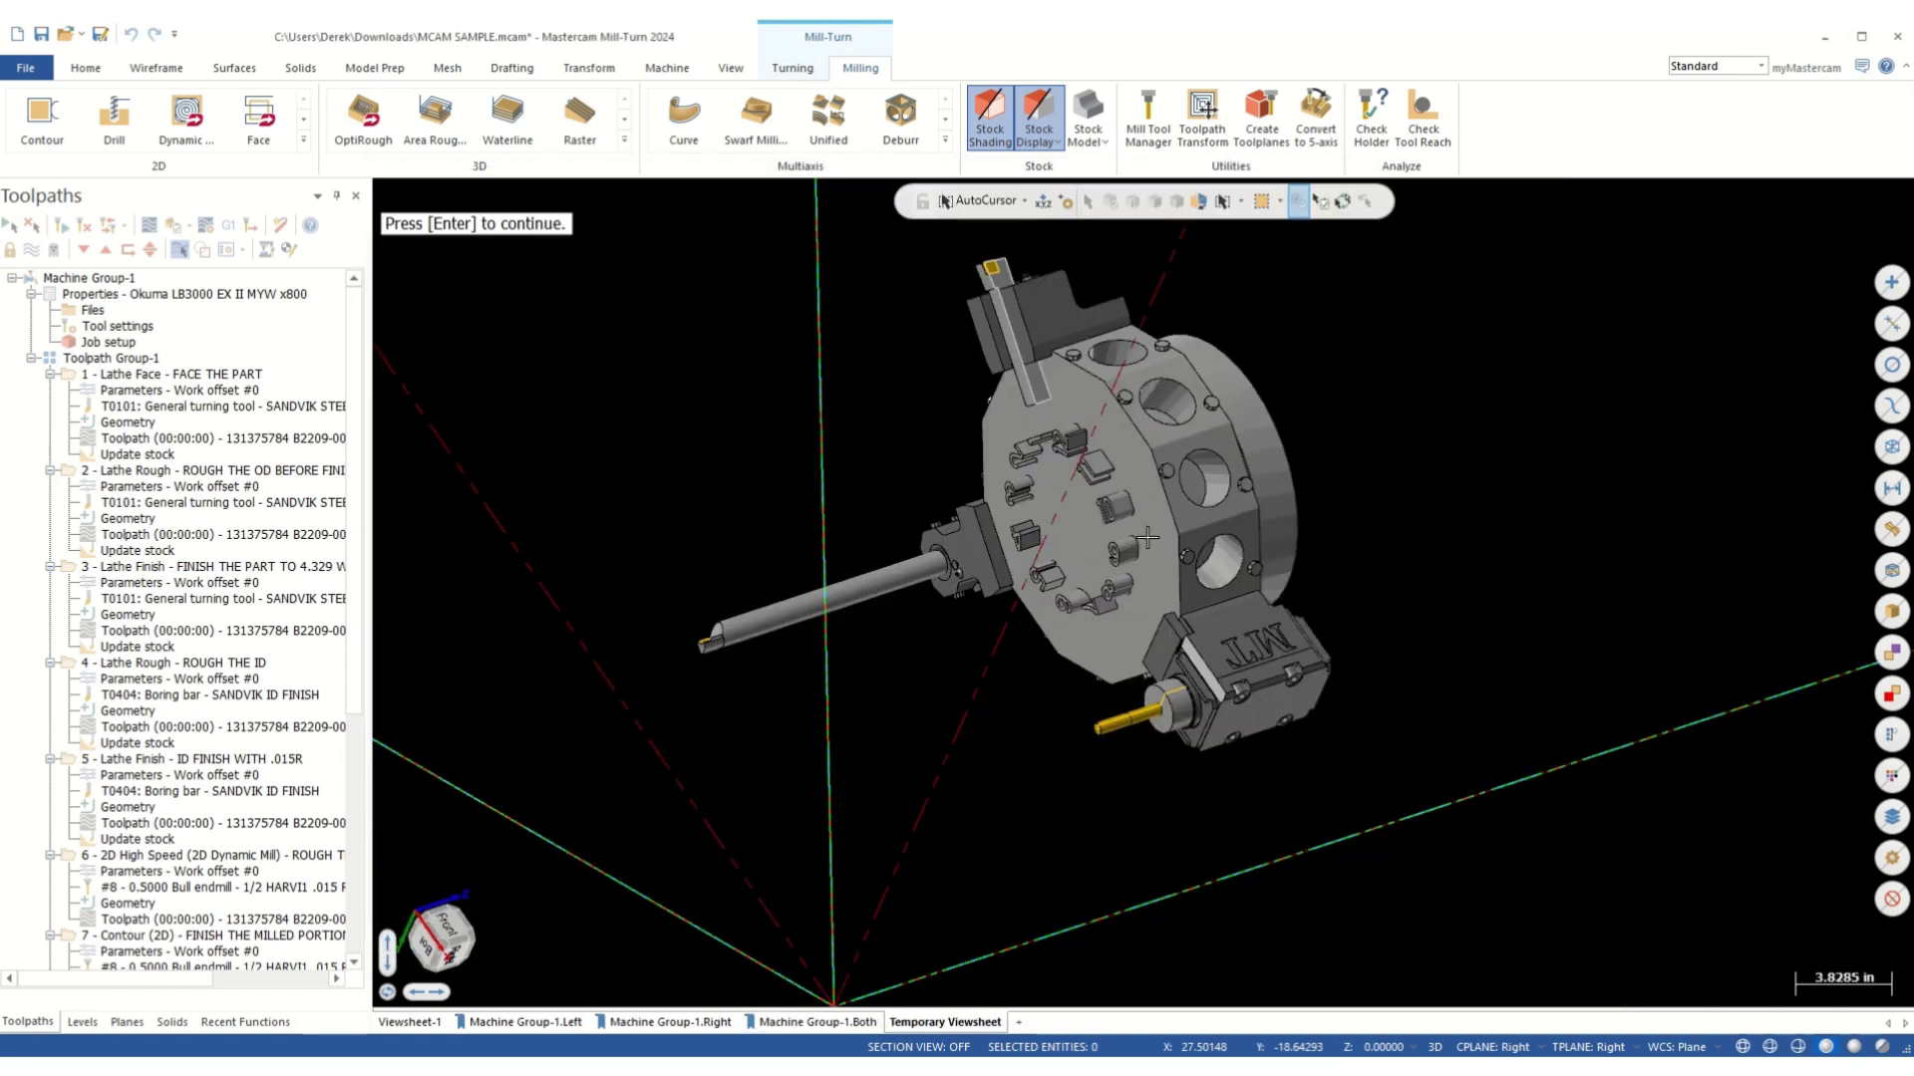
key("Return")
left_click_drag(493, 718, 1182, 544)
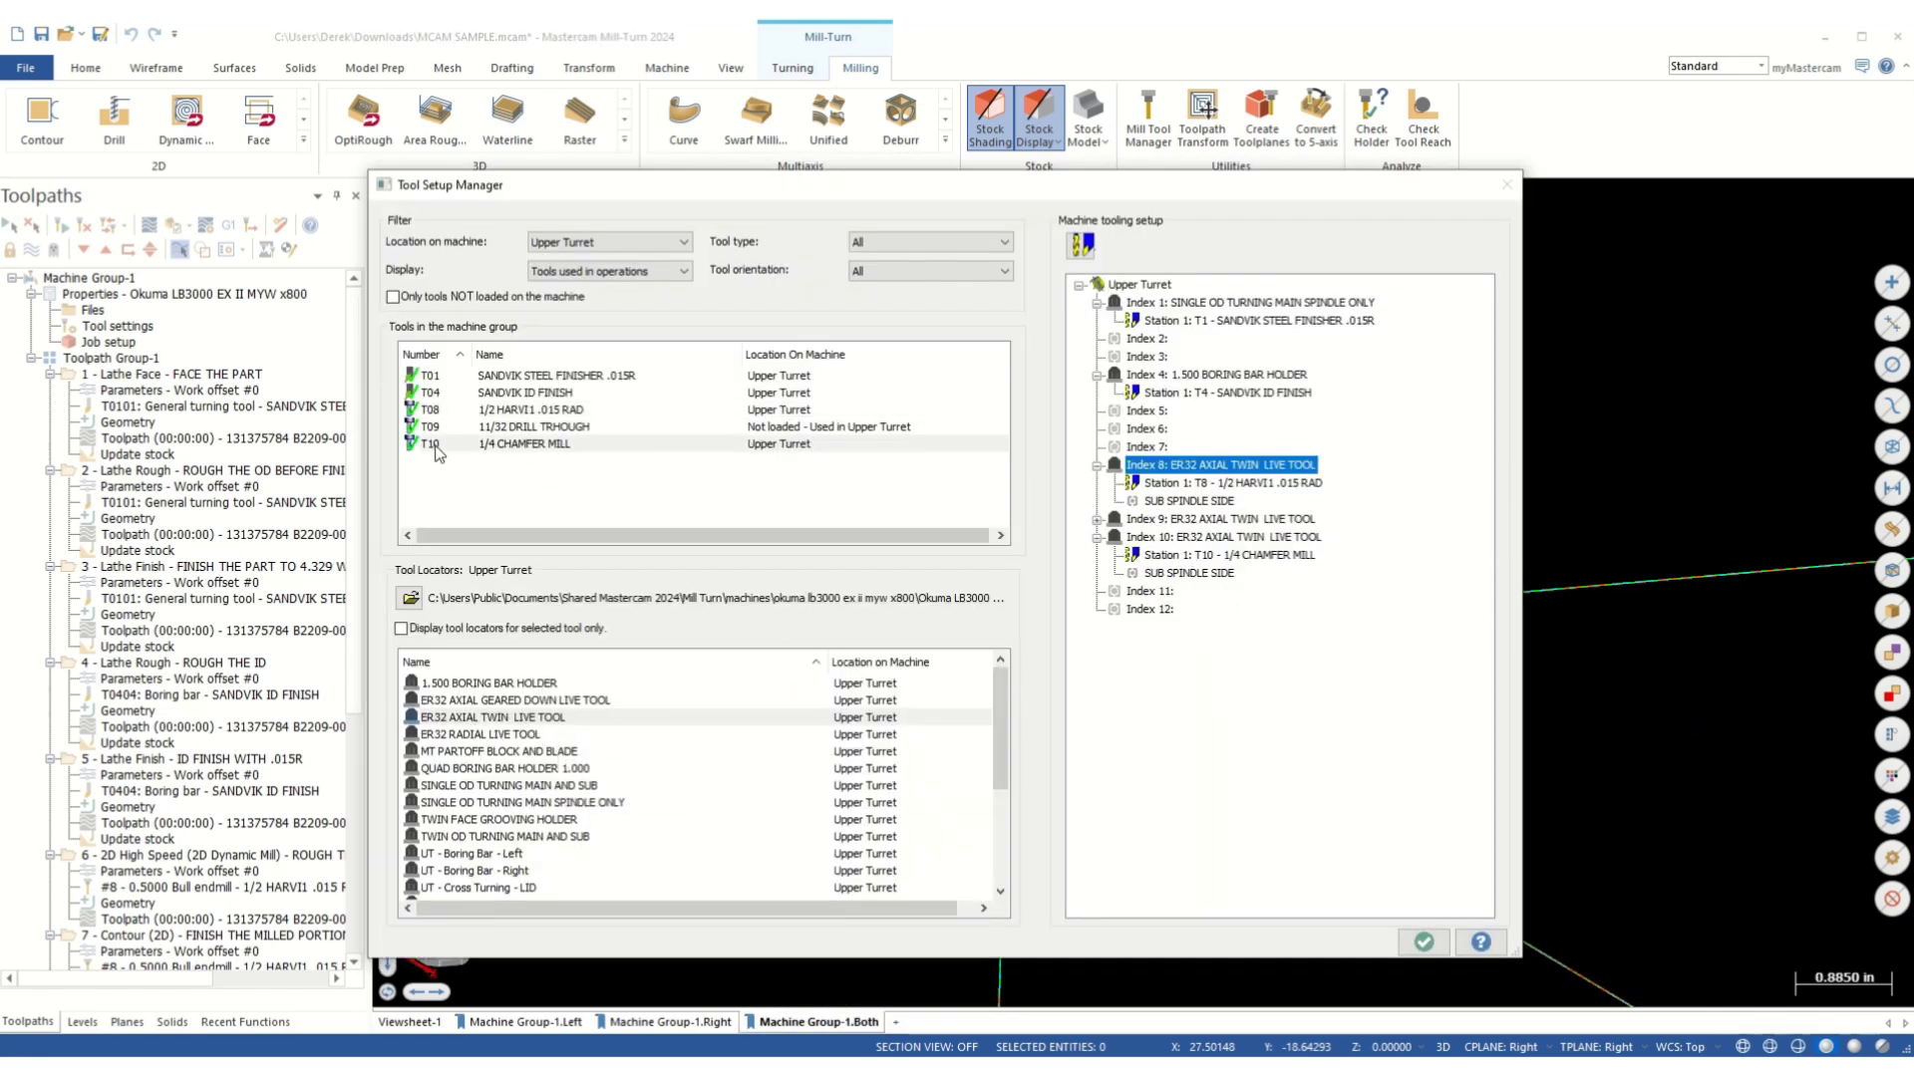
left_click(897, 488)
- Slide the boring bar to a new position in its holder
double_click(1196, 391)
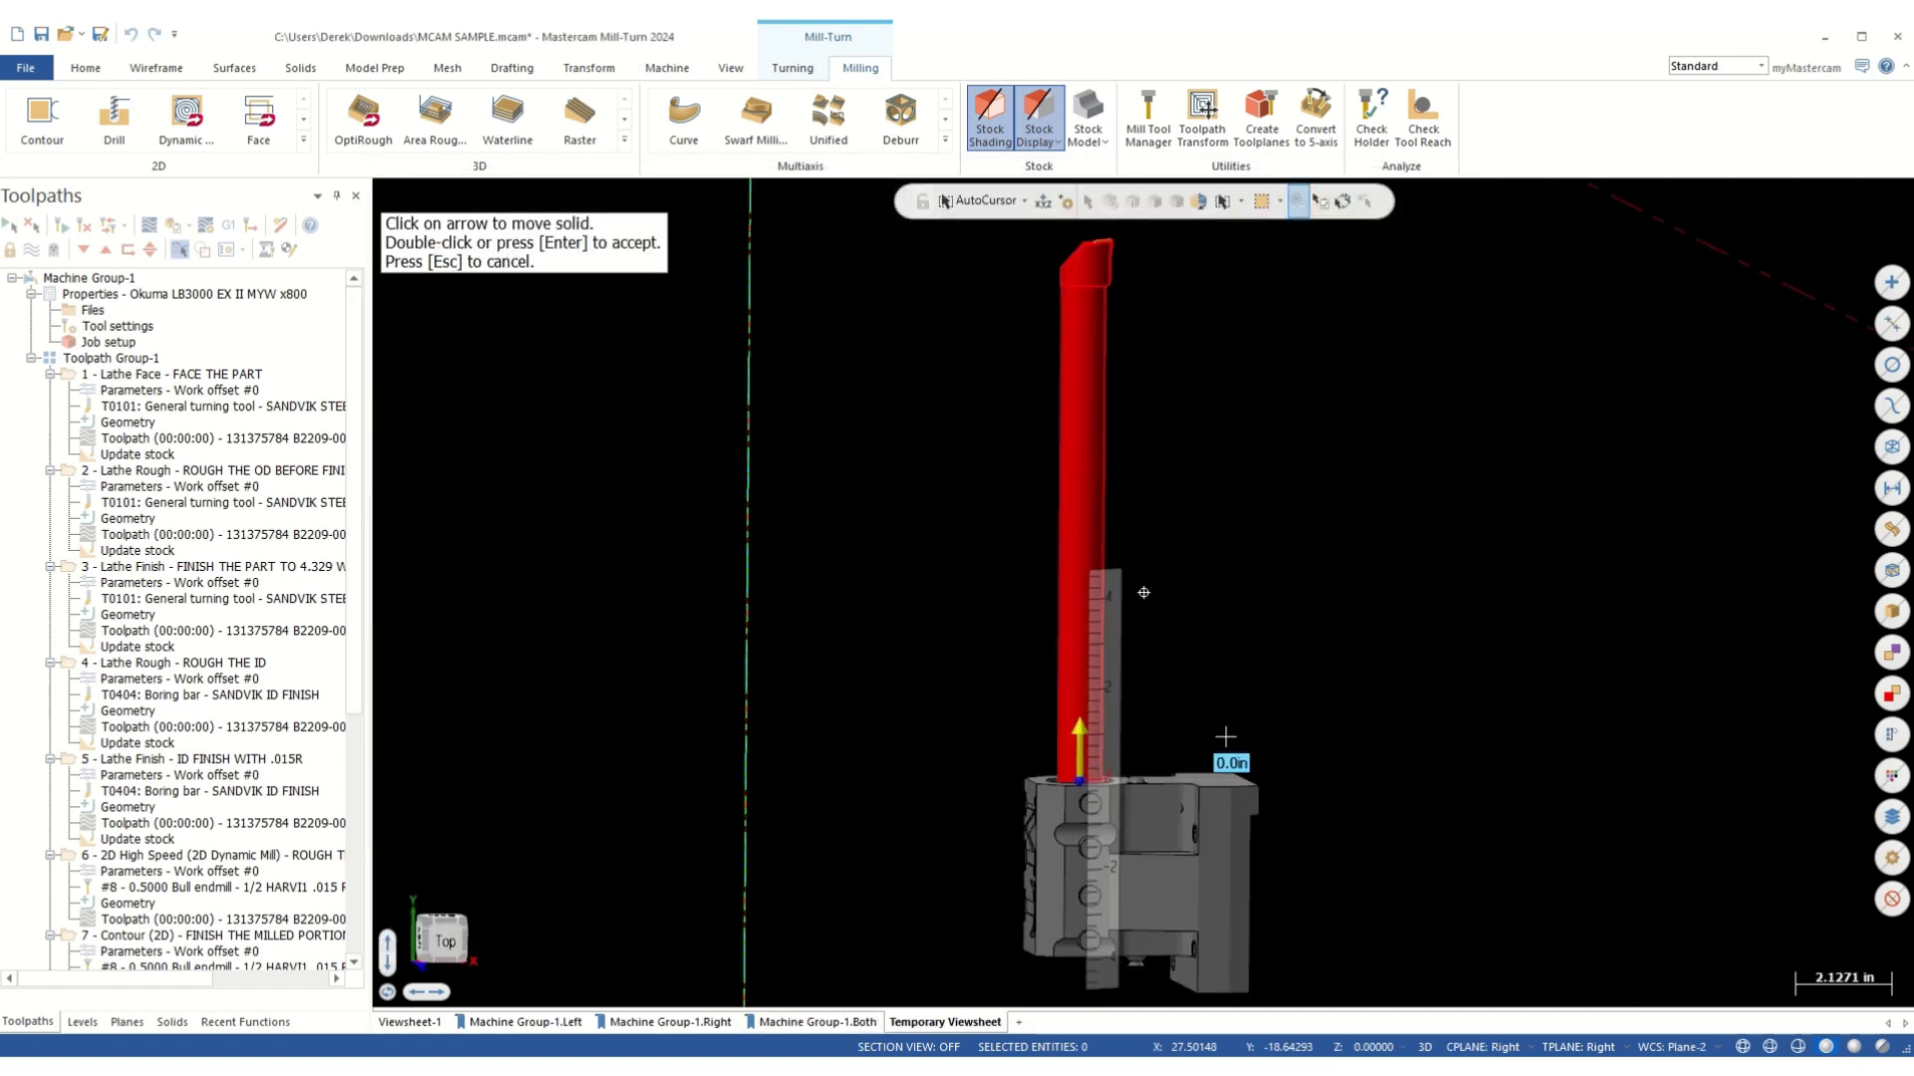
left_click(1085, 638)
left_click(1050, 937)
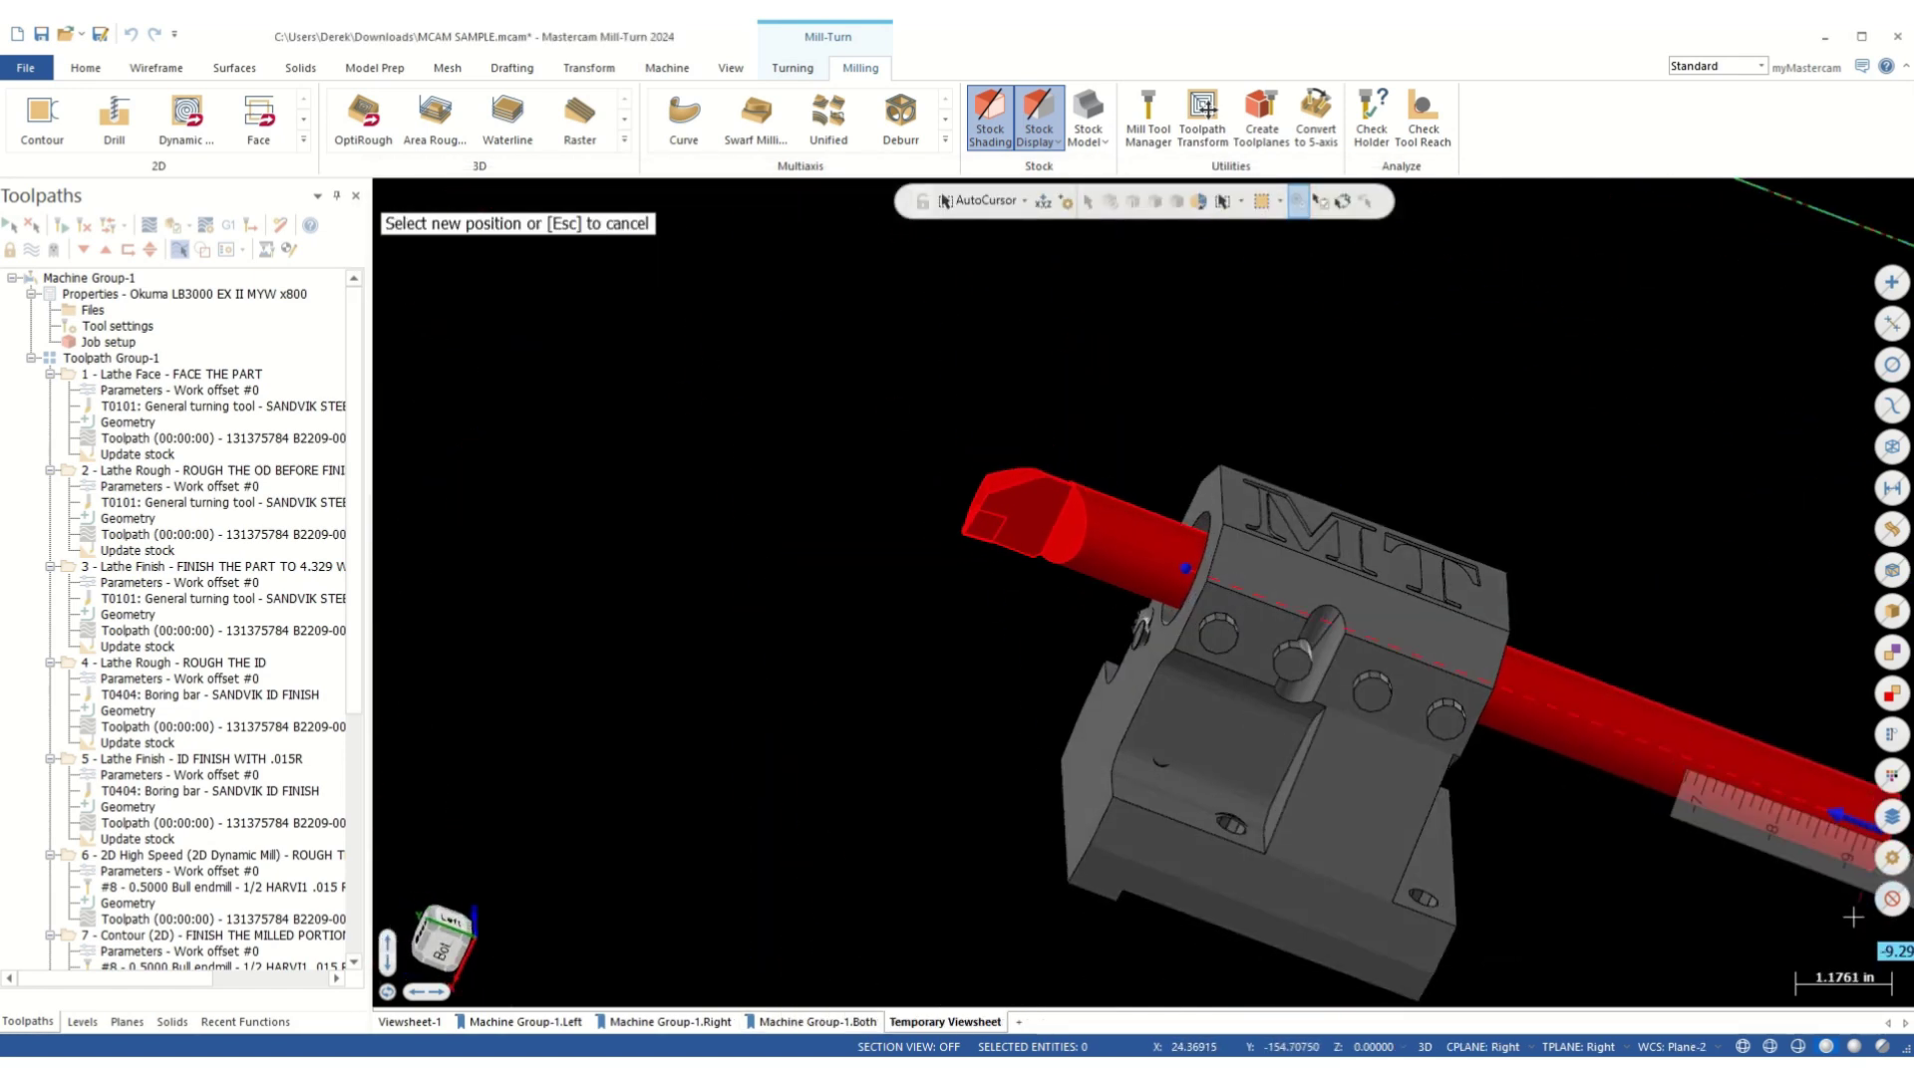
key("Return")
- Reposition the T9 tool along its axis in its holder
right_click(1196, 537)
left_click(1235, 551)
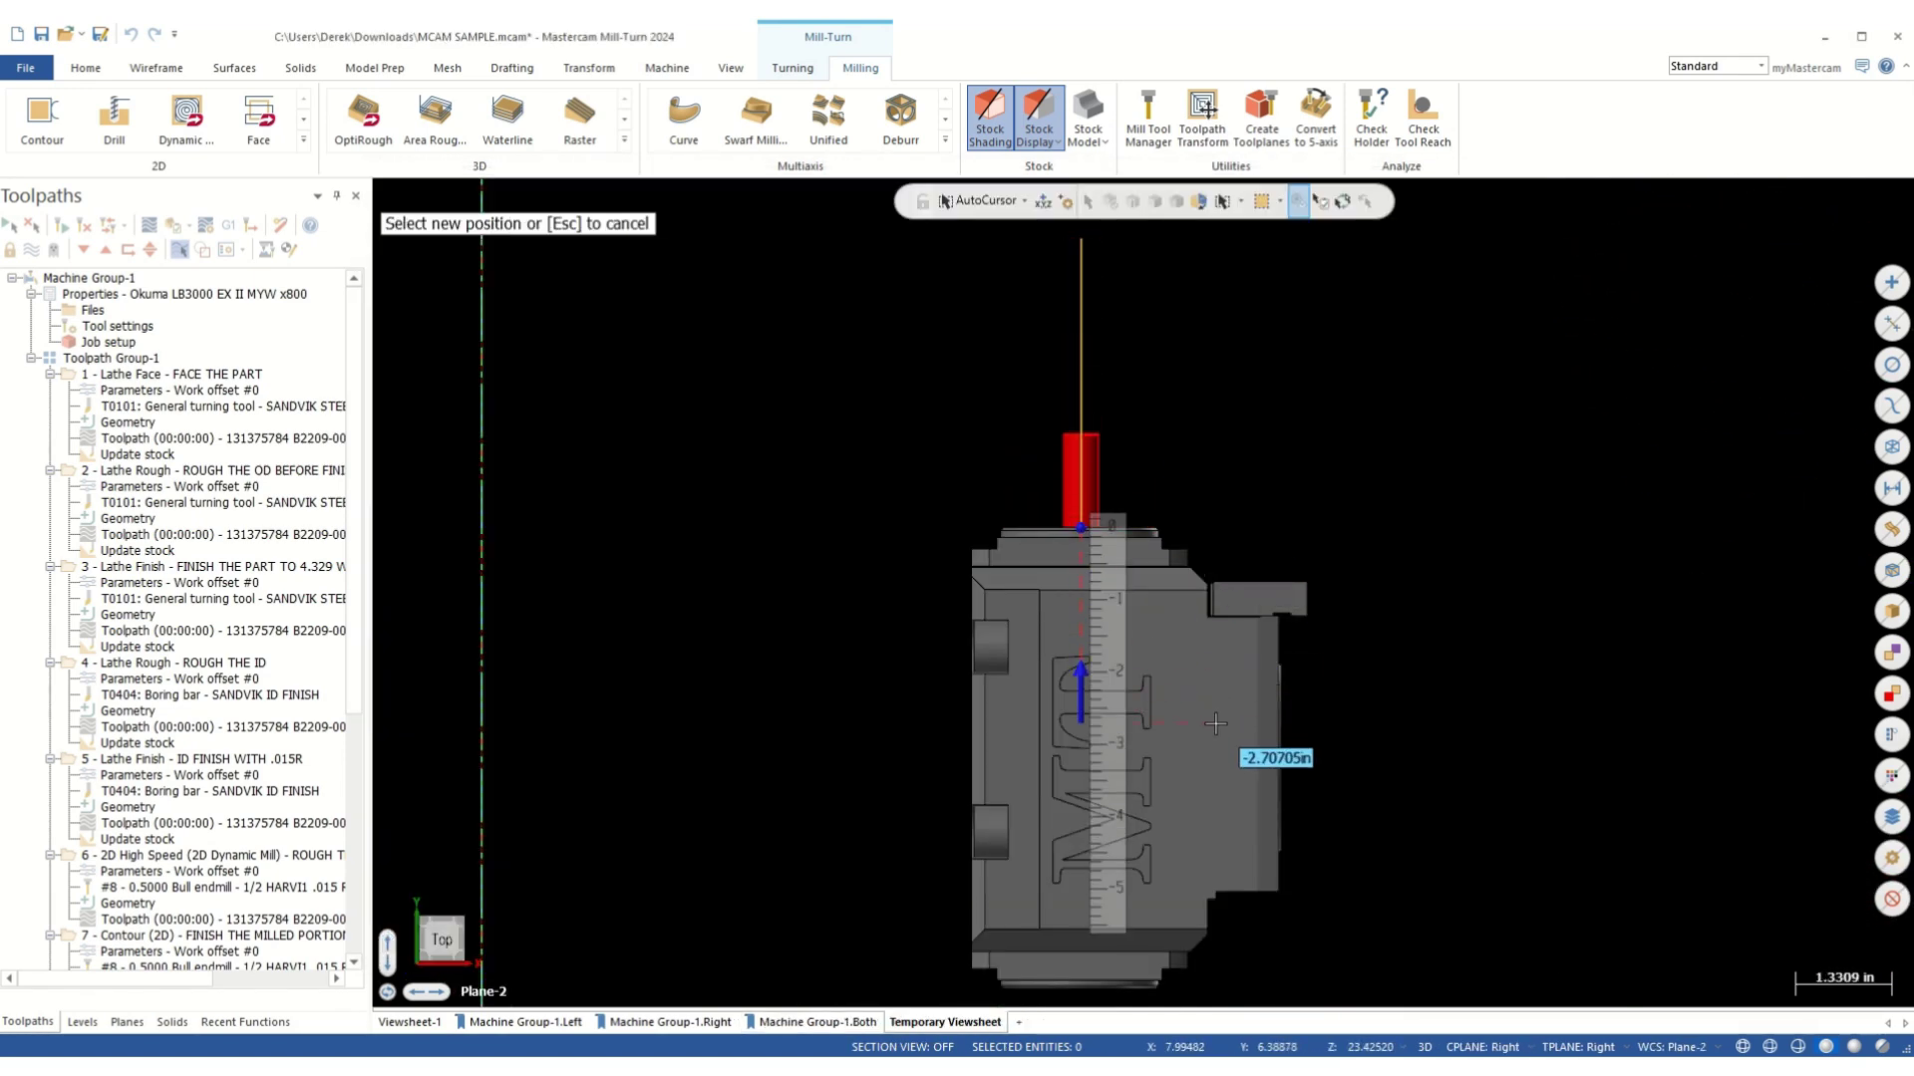
key("Escape")
double_click(1199, 540)
key("Escape")
double_click(1199, 540)
left_click(1078, 667)
left_click(1324, 703)
double_click(1286, 568)
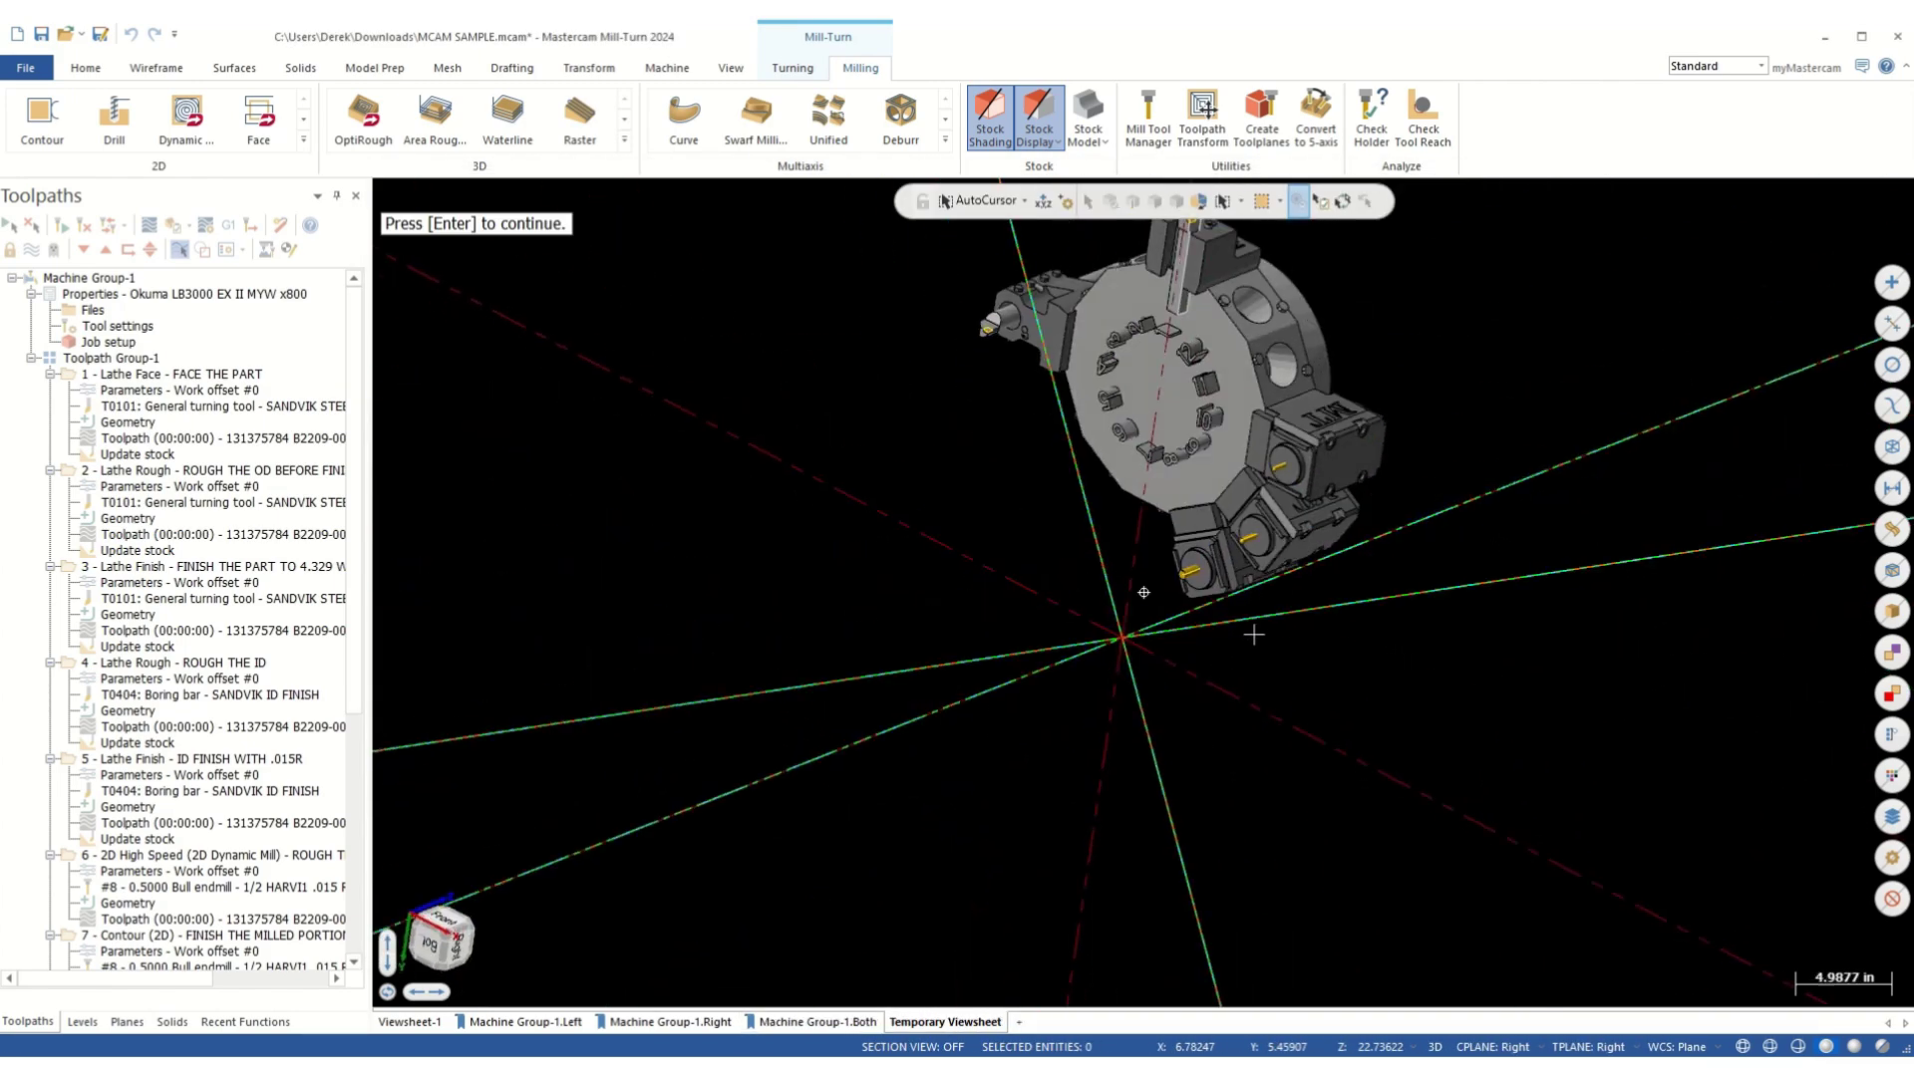
scroll(1236, 457, "up", 6)
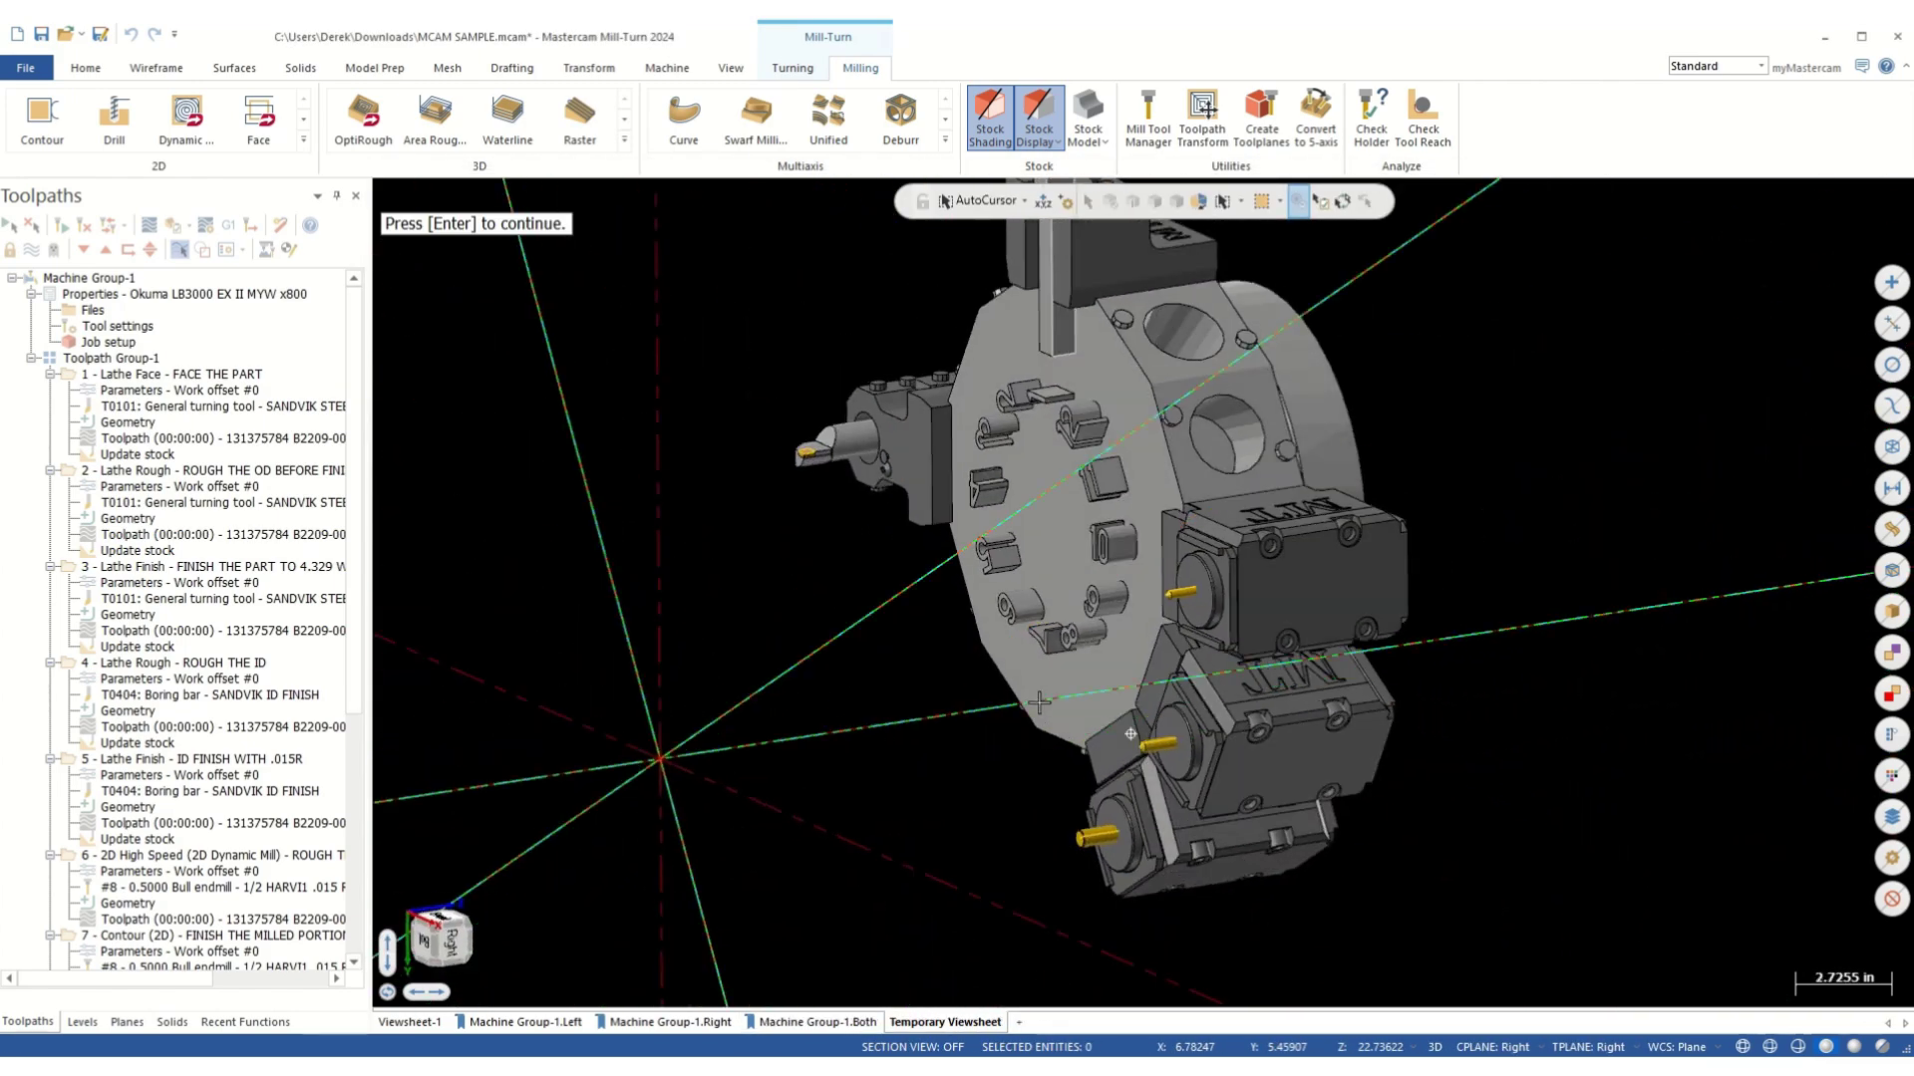
- Close the turret preview and turn the part to an oblique view
key("Return")
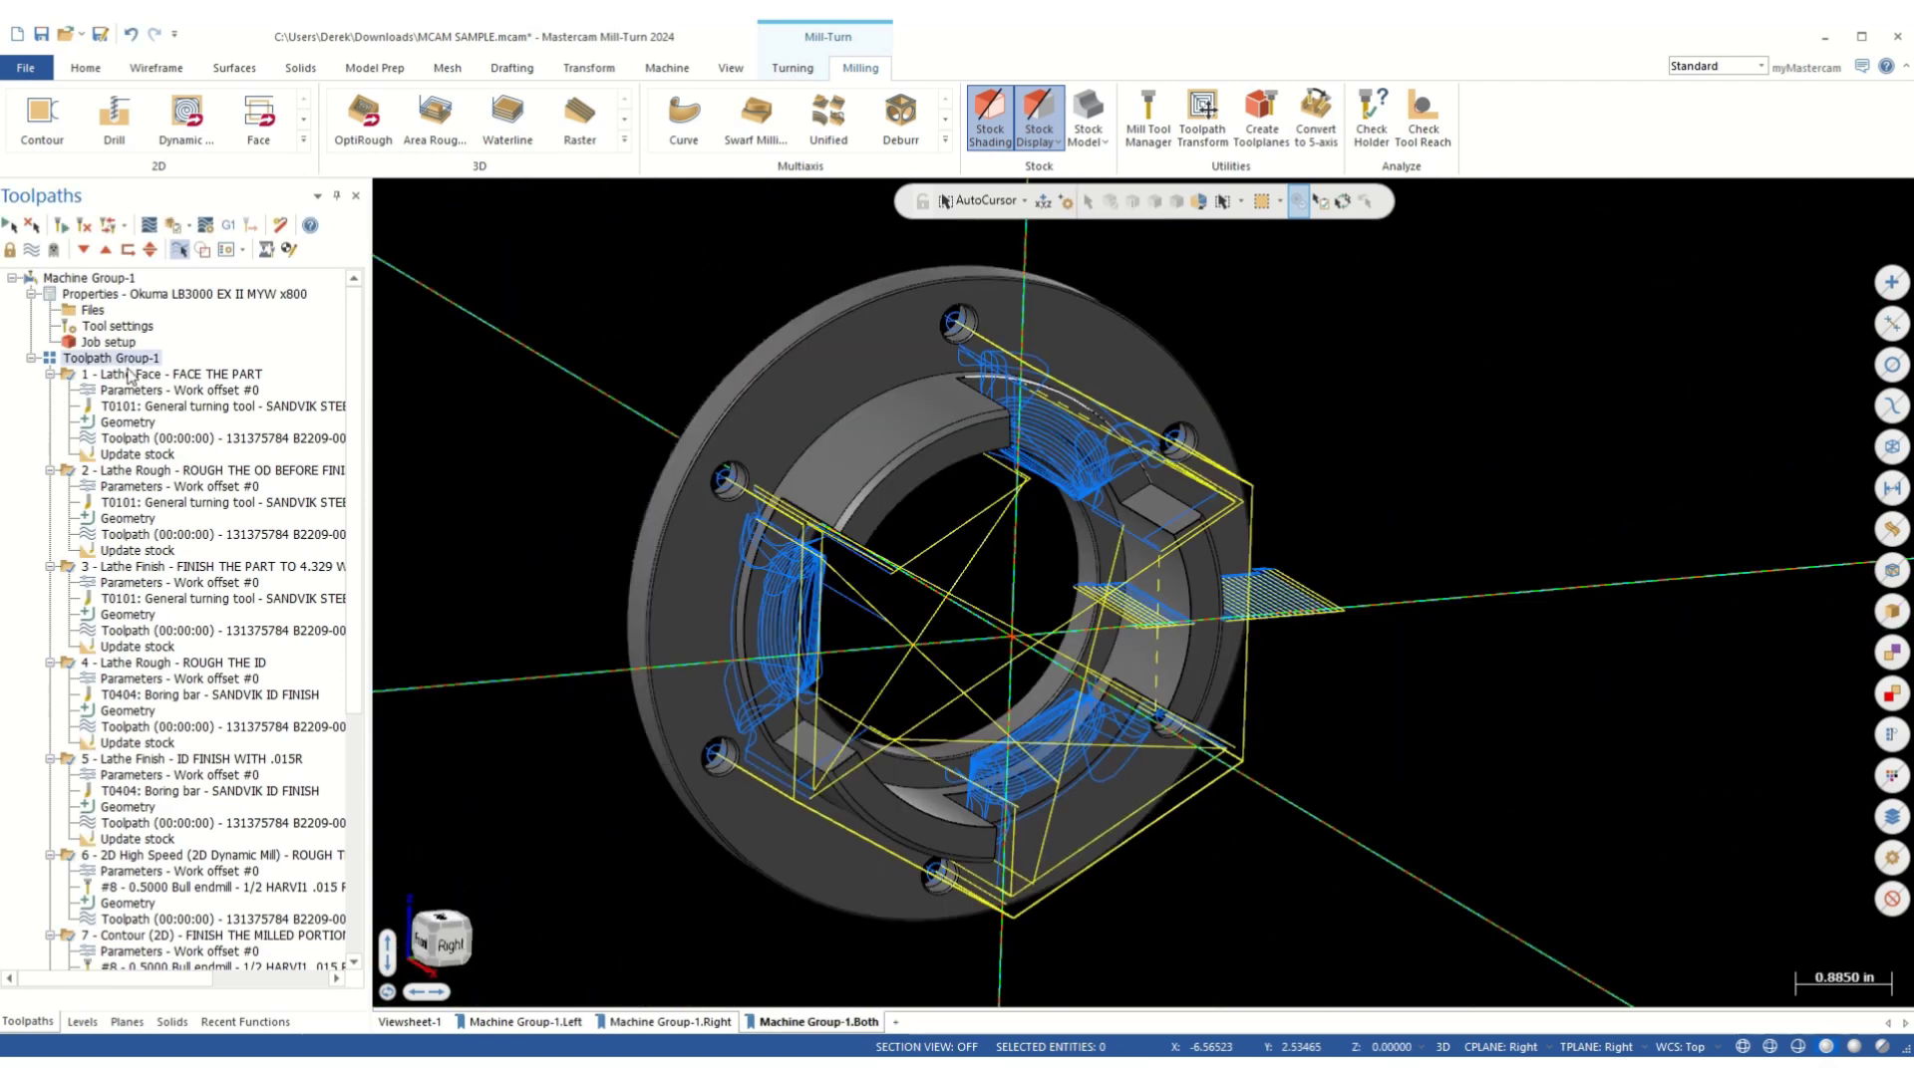
scroll(252, 558, "down", 7)
scroll(265, 476, "down", 2)
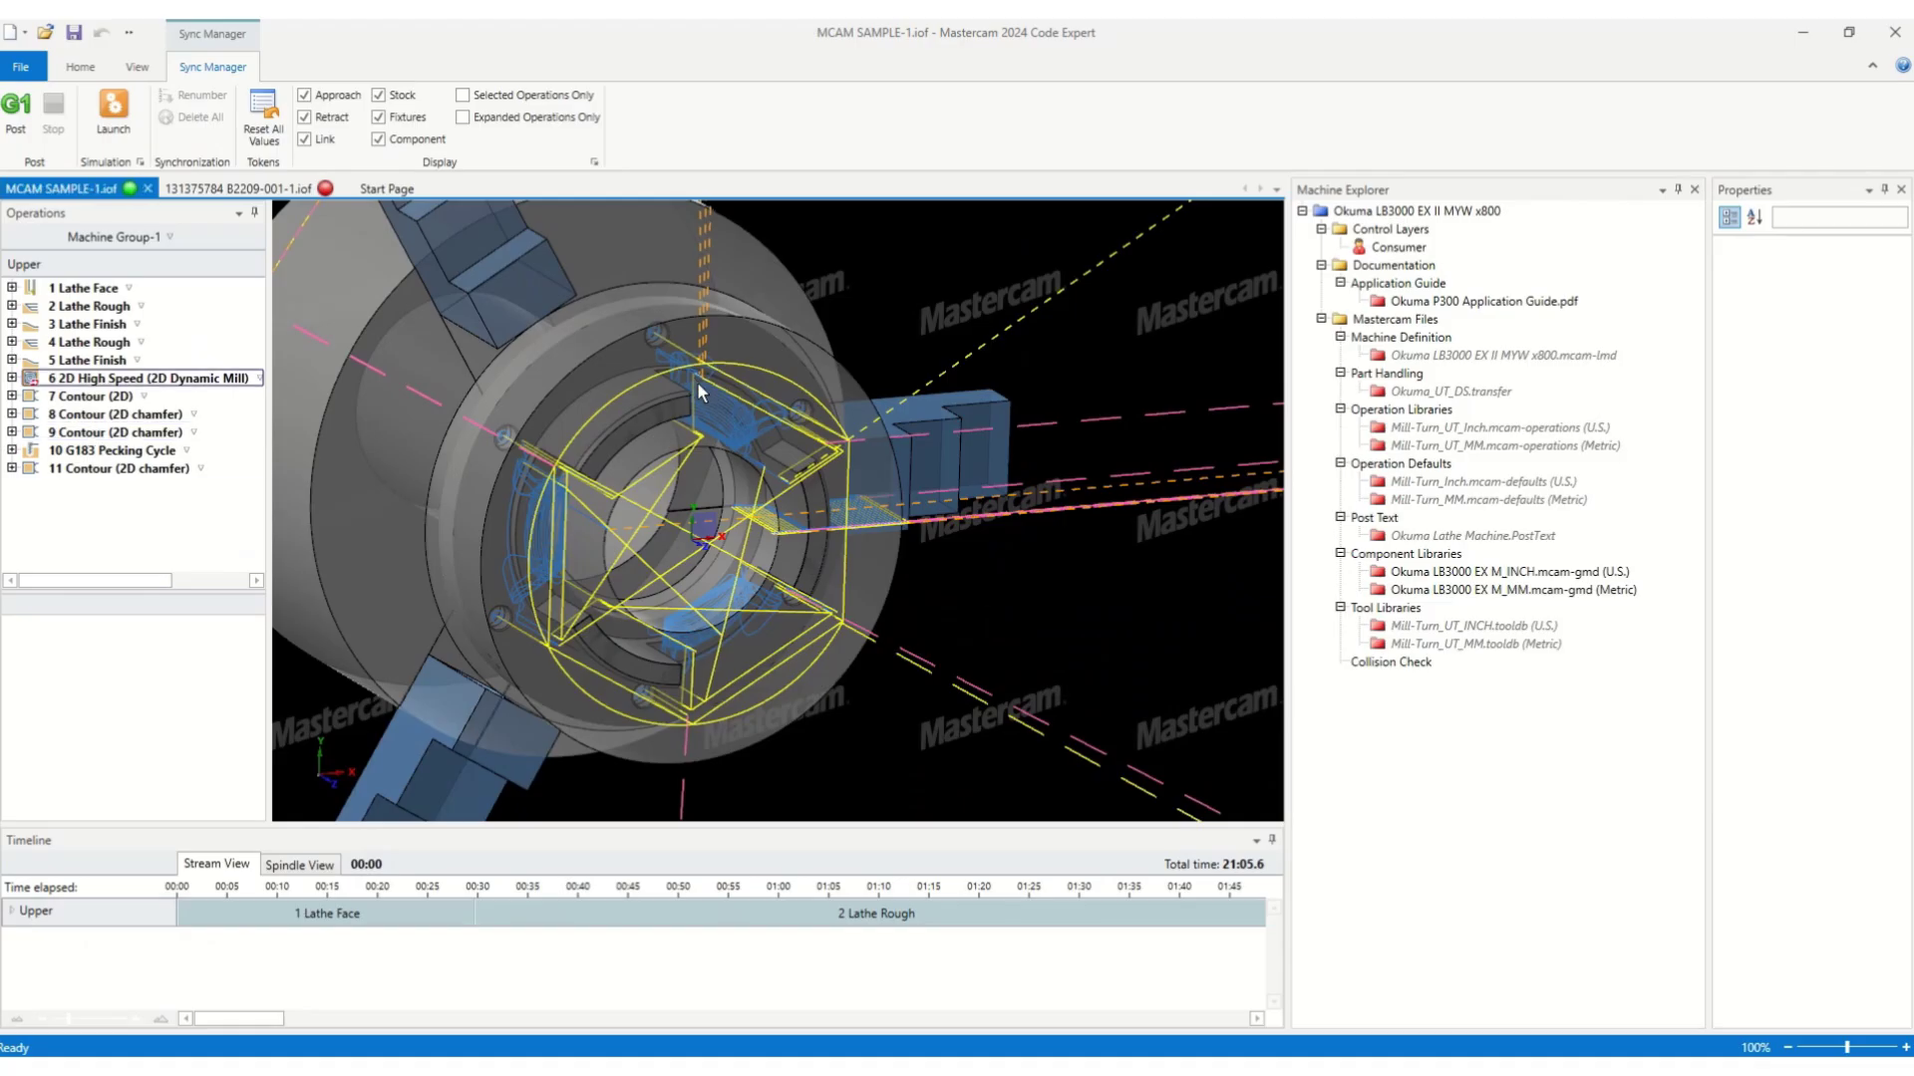
middle_click_drag(696, 390, 805, 521)
- Open the Consumer control layer and expand Arc, Comment, Modes, NC Output and Sequence Numbers
left_click(1417, 249)
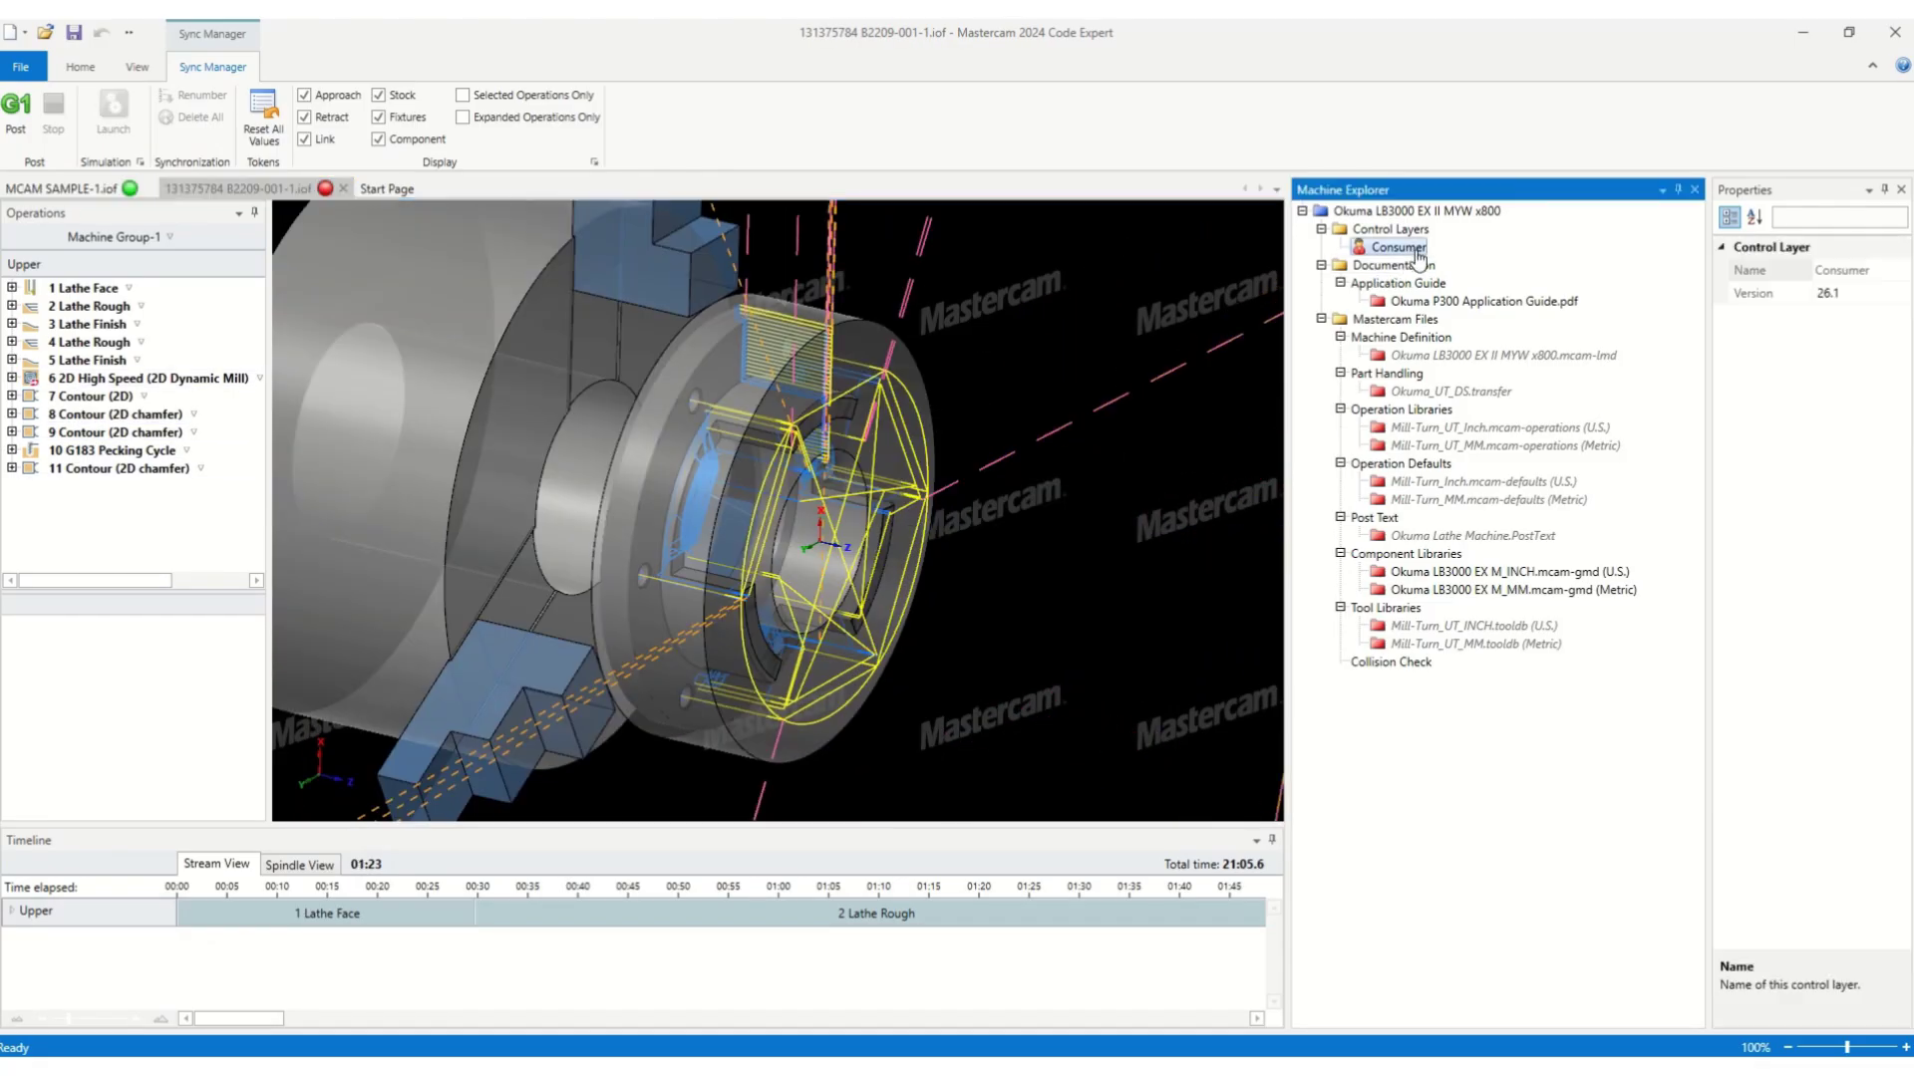
double_click(1415, 248)
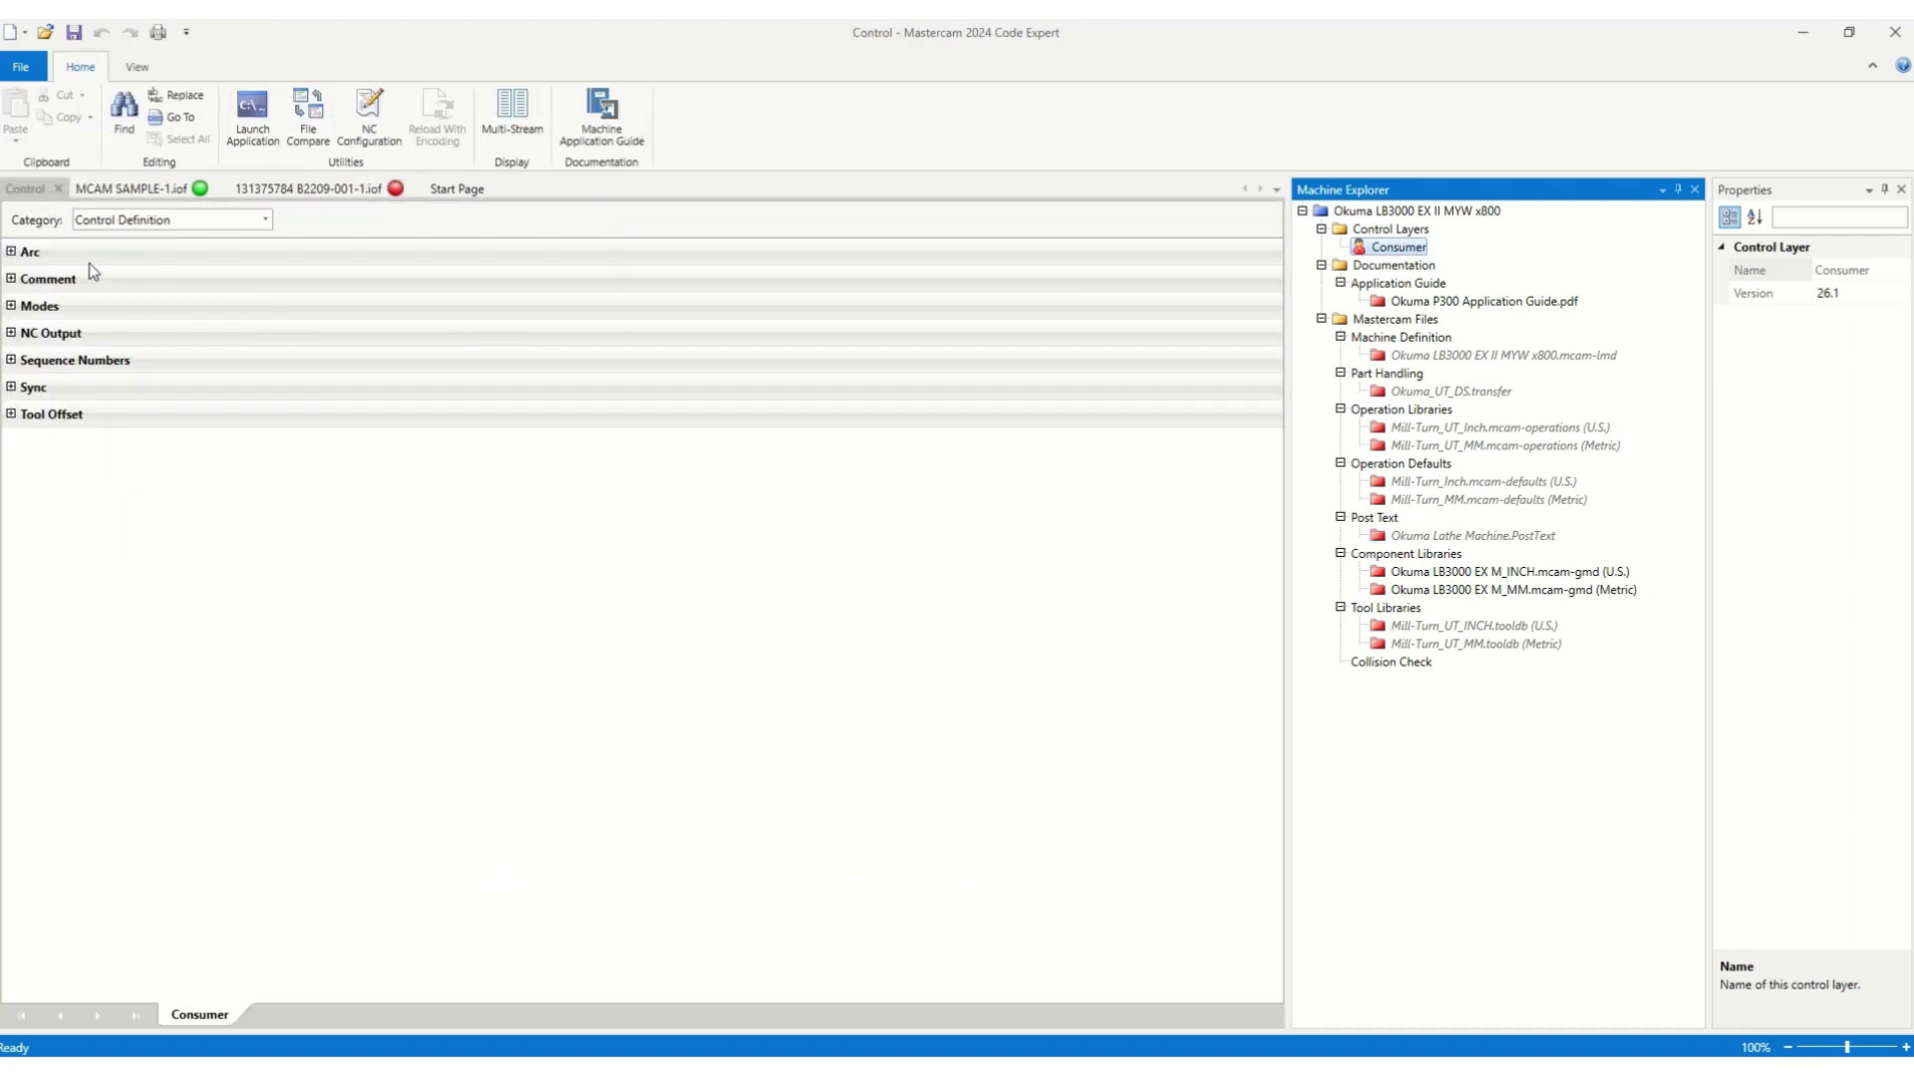
left_click(10, 252)
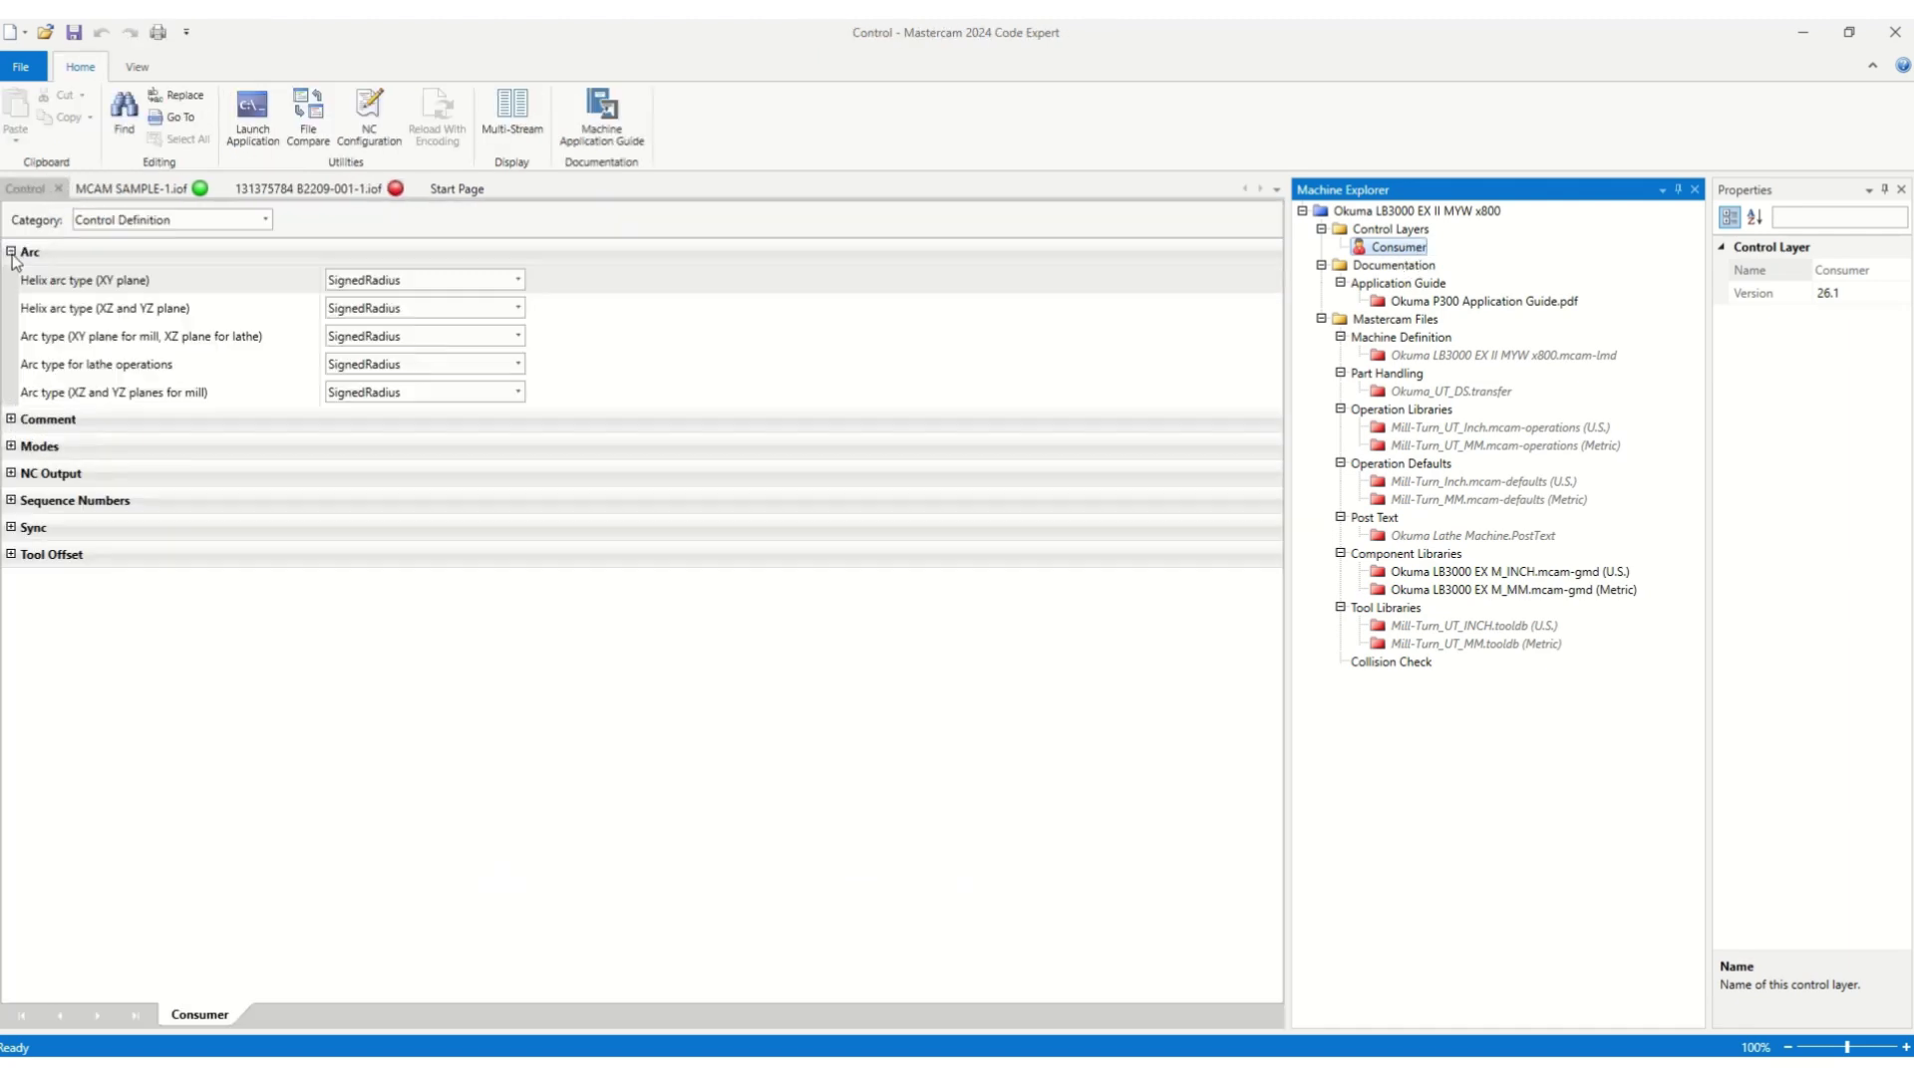
left_click(11, 423)
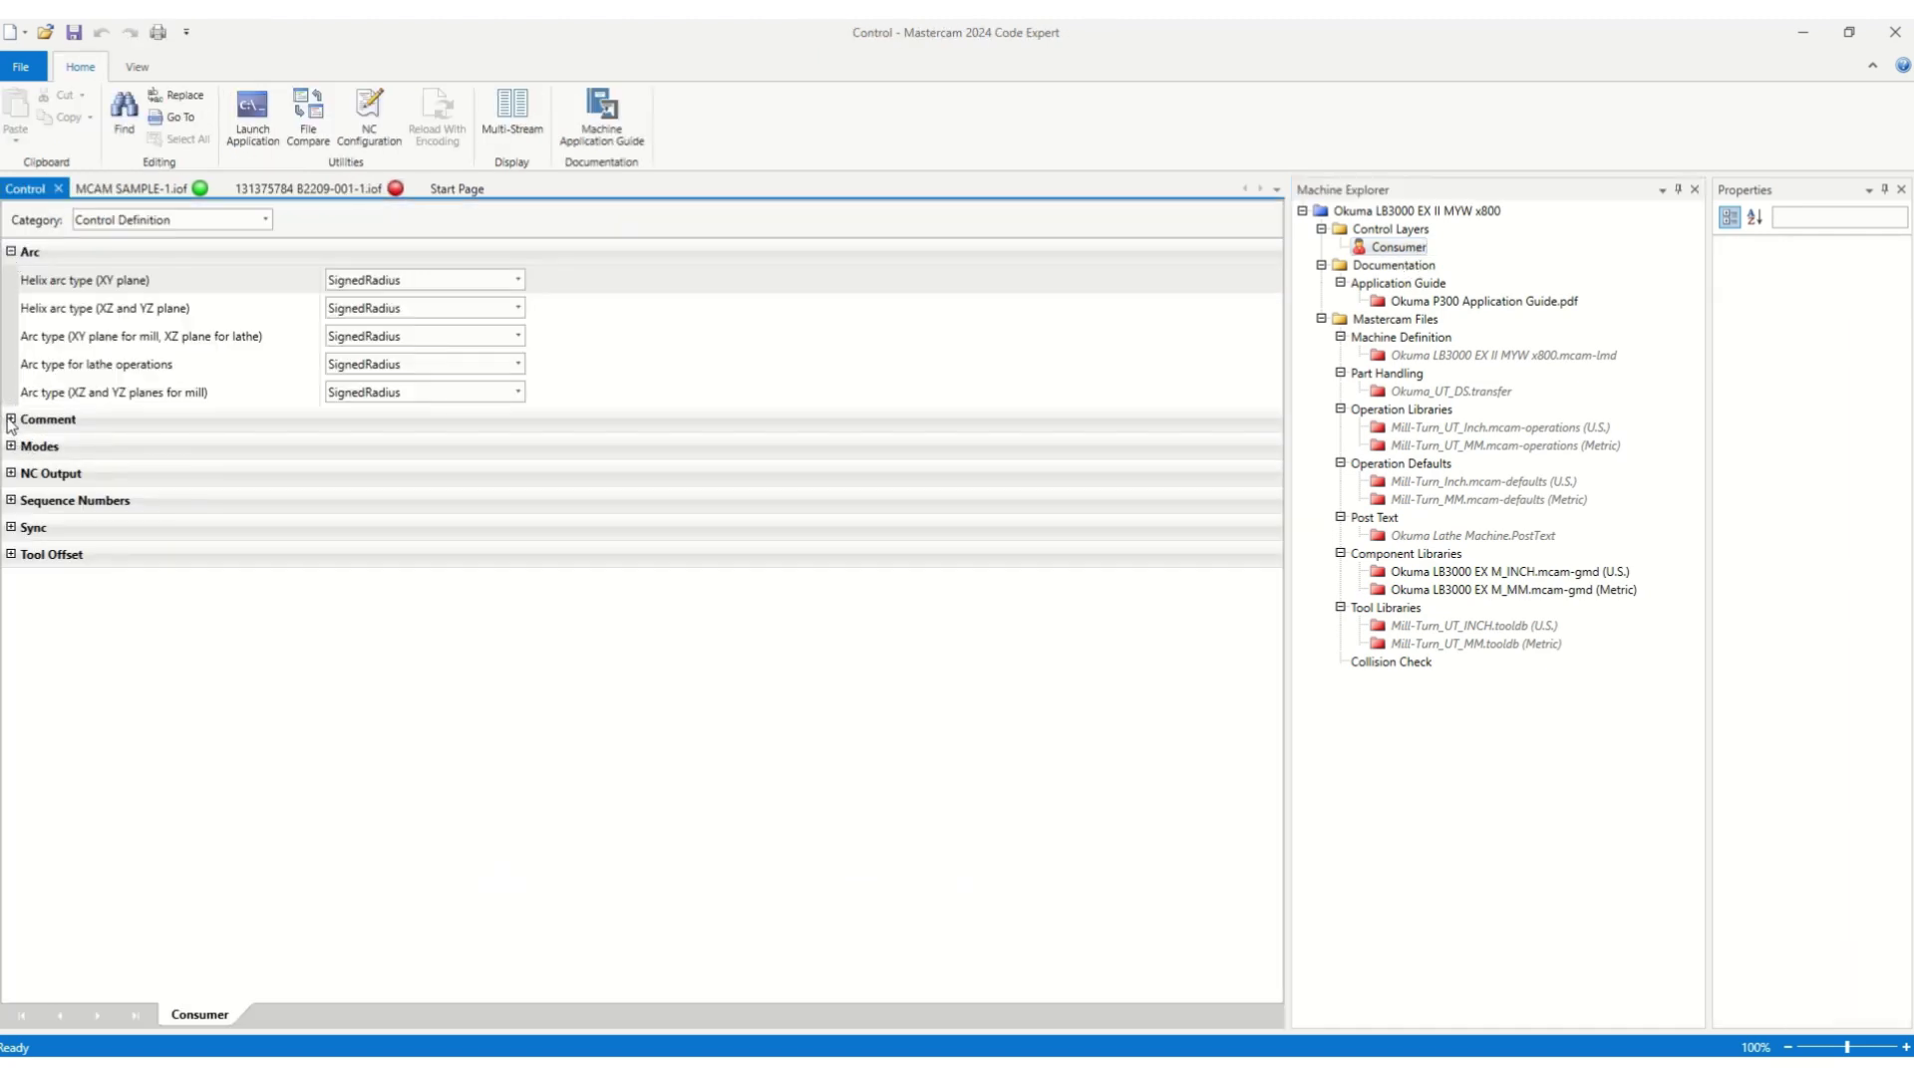
left_click(11, 420)
left_click(11, 469)
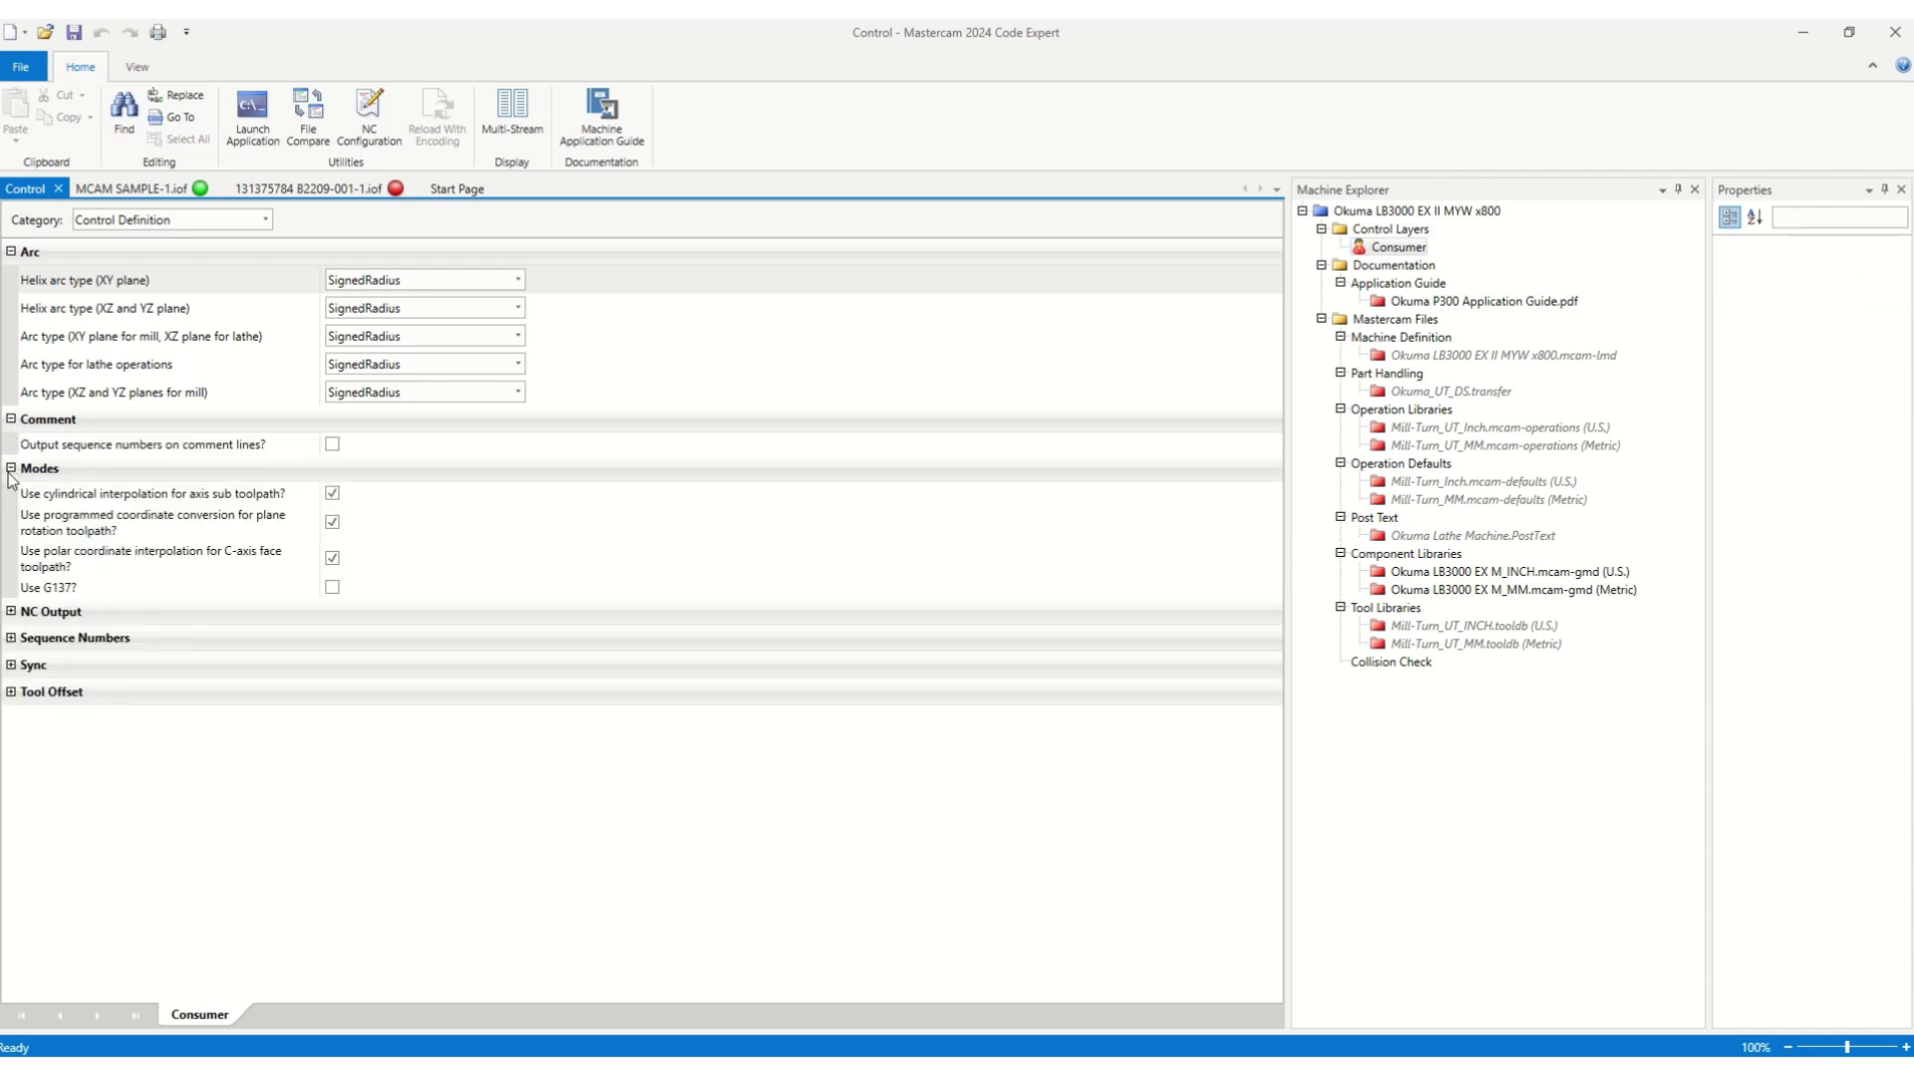
left_click(12, 612)
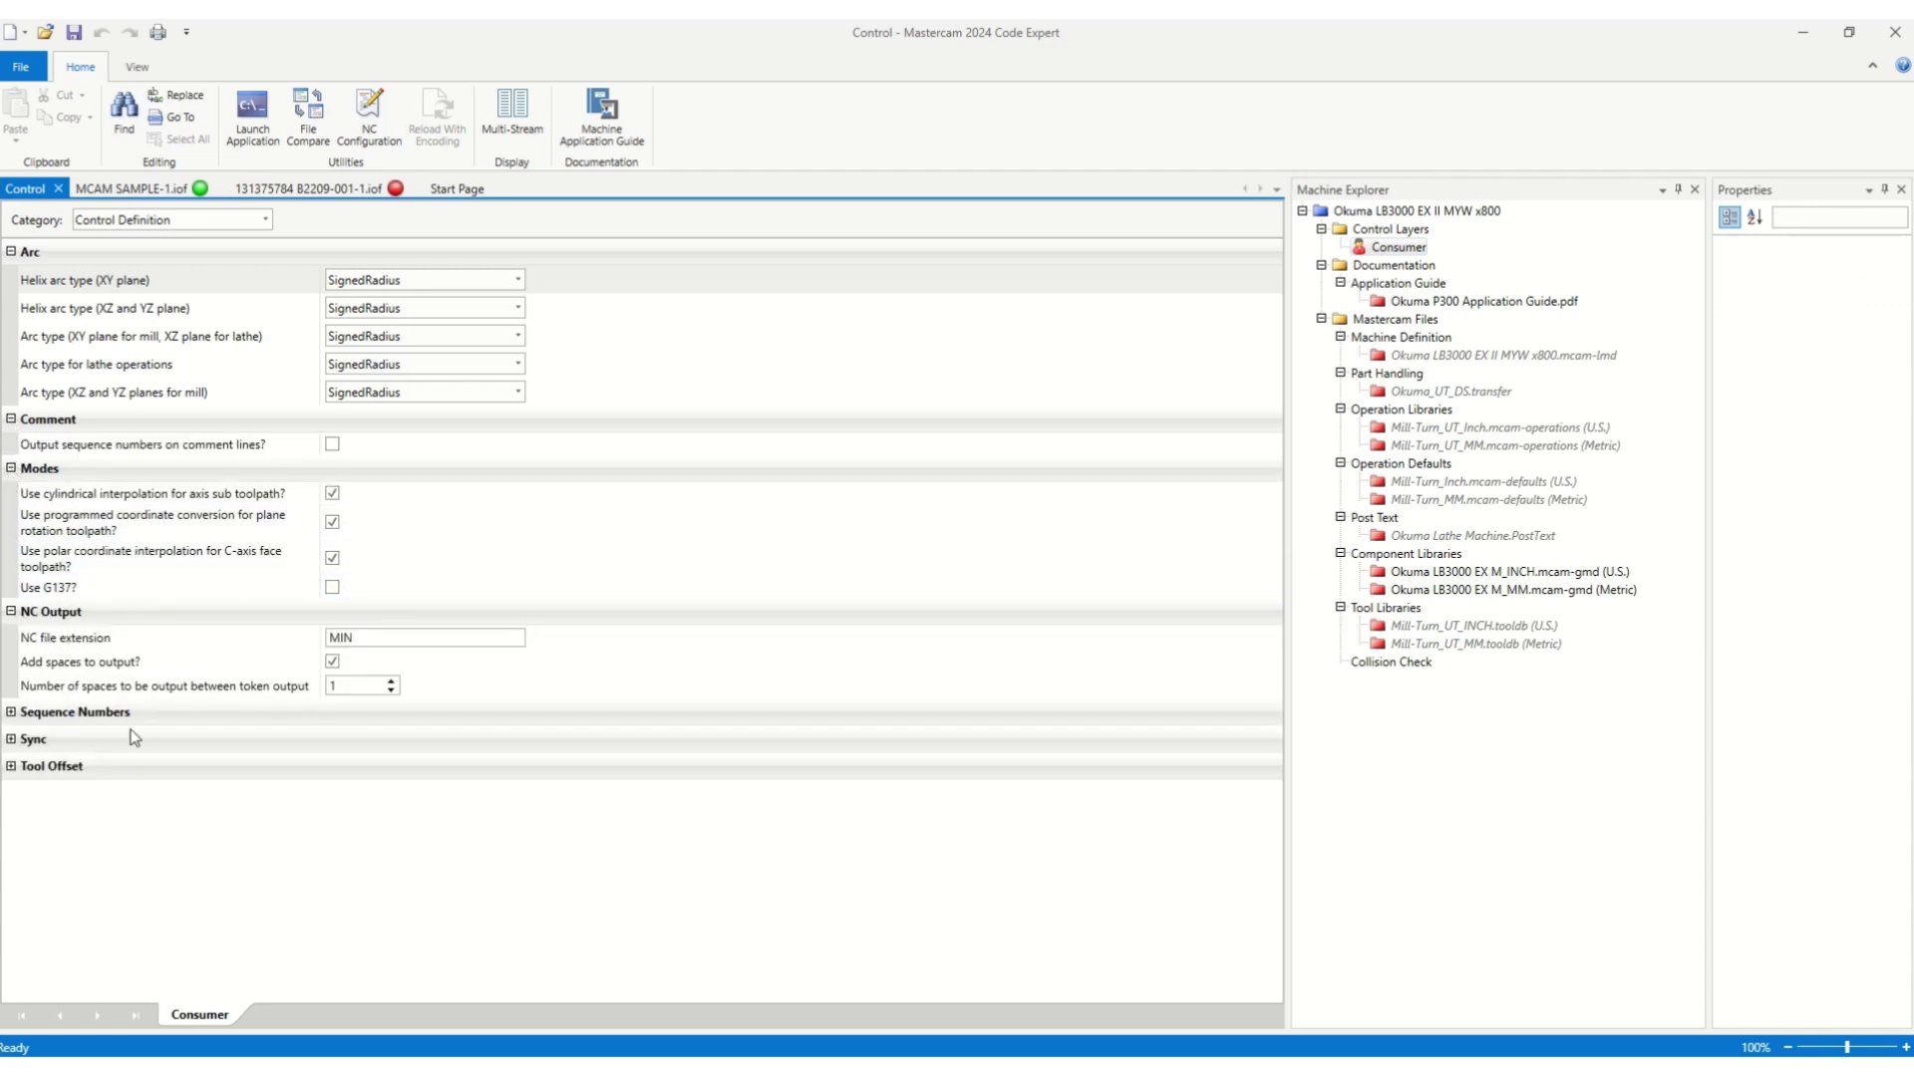
left_click(11, 713)
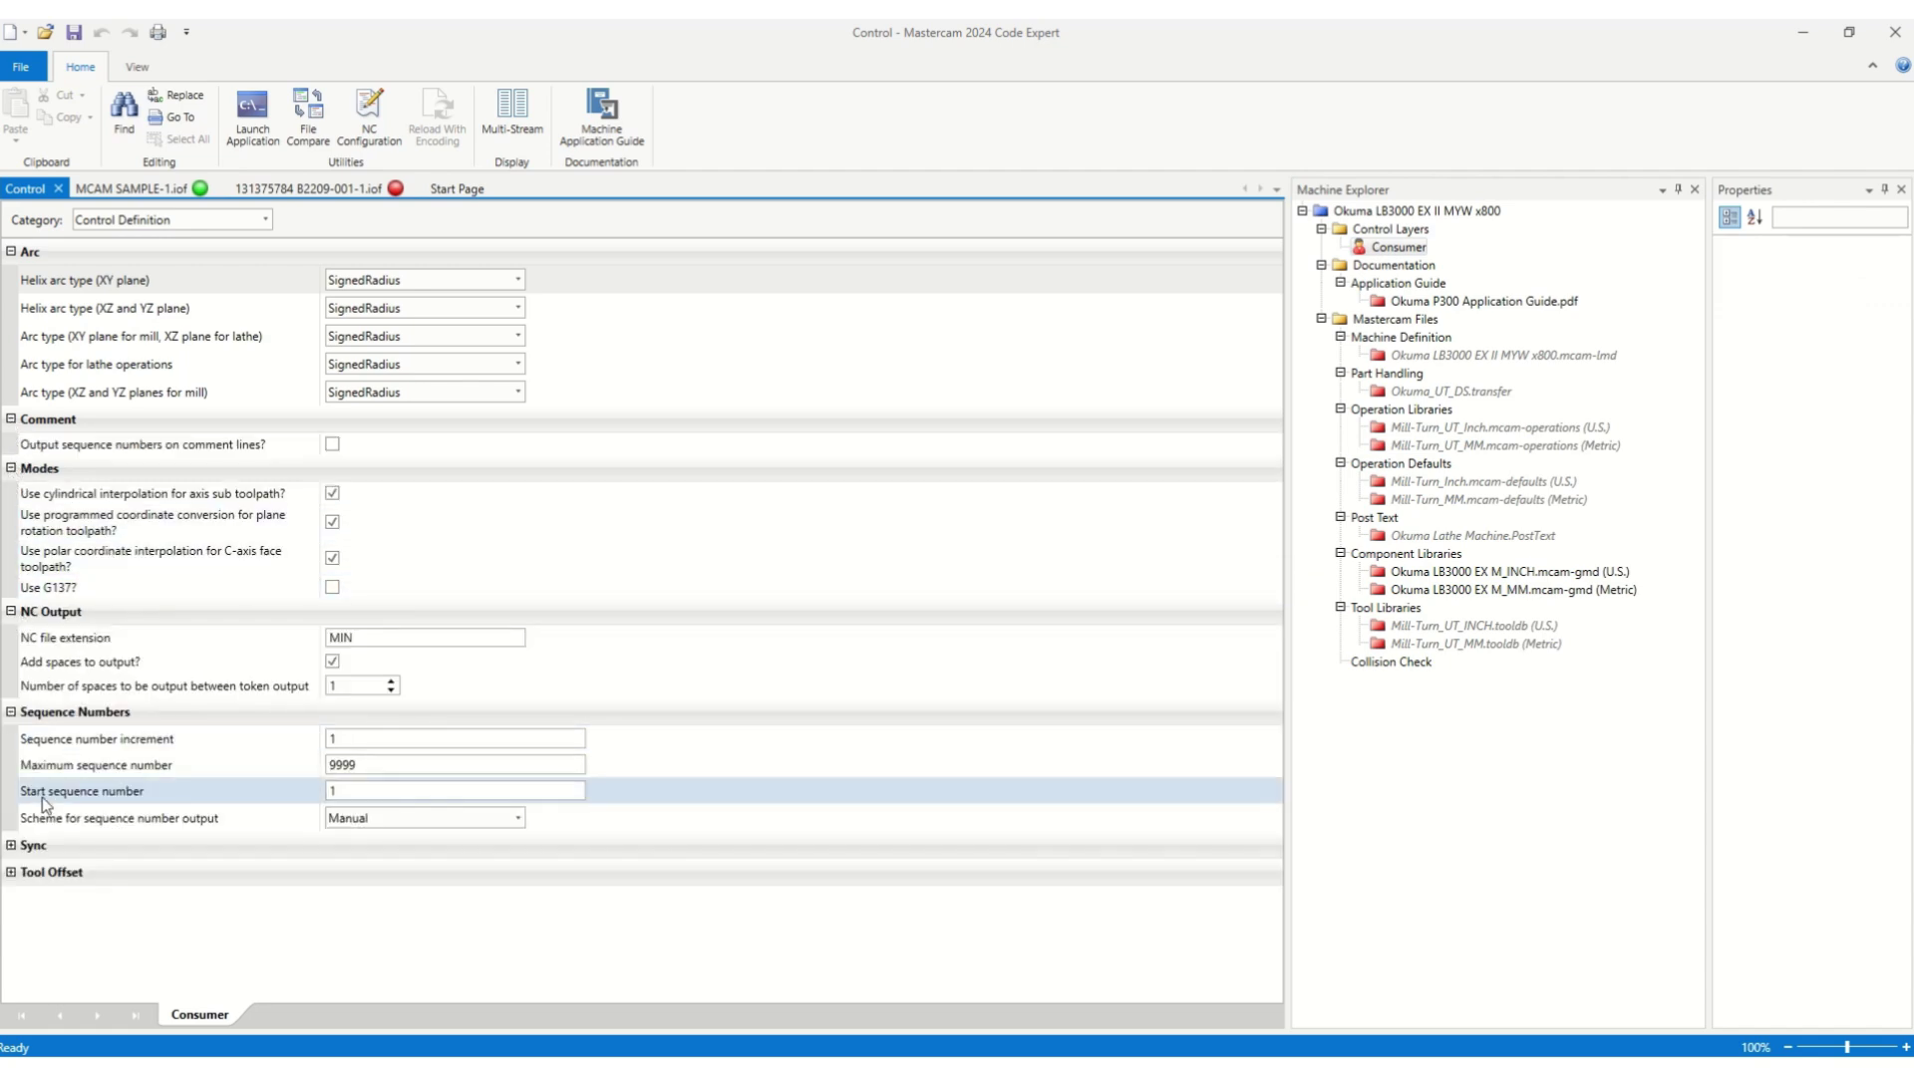
- Switch the category to Output Settings and select the XFirst Retract strategy
left_click(265, 220)
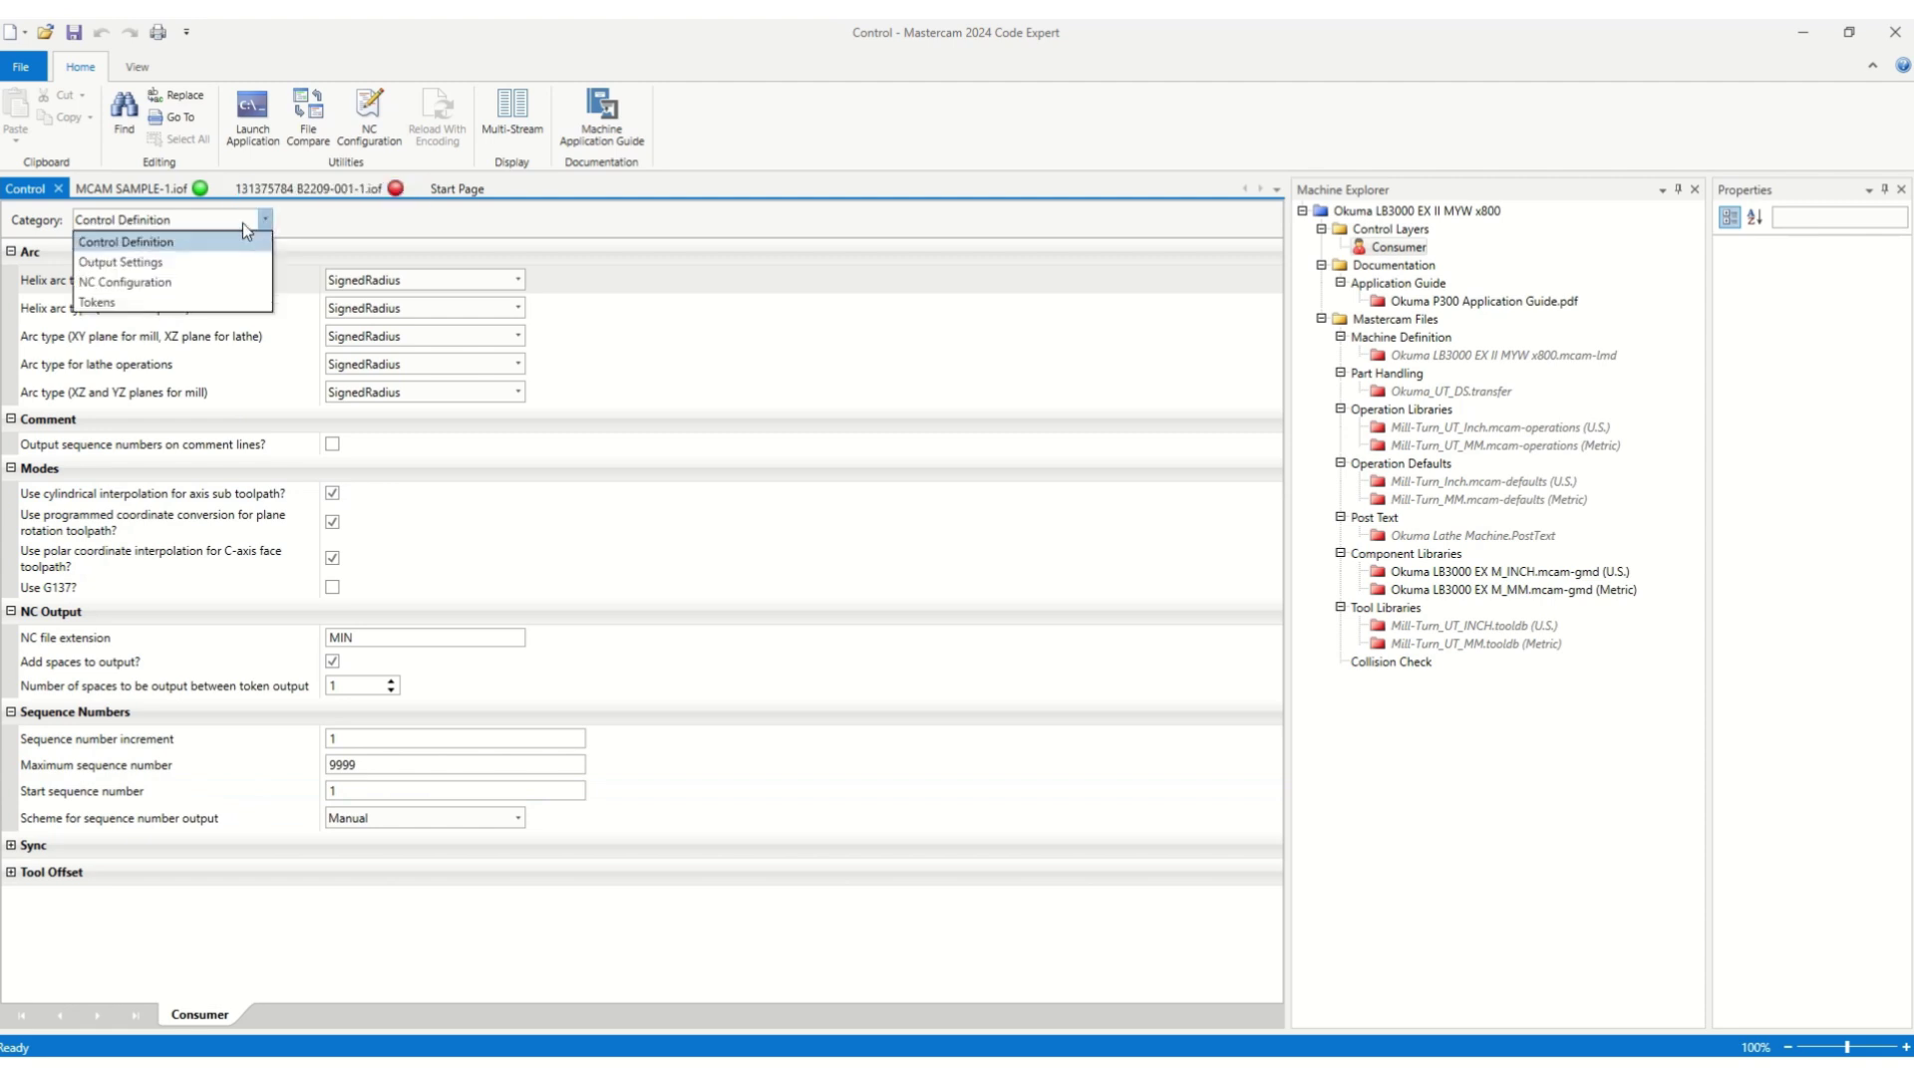
left_click(154, 260)
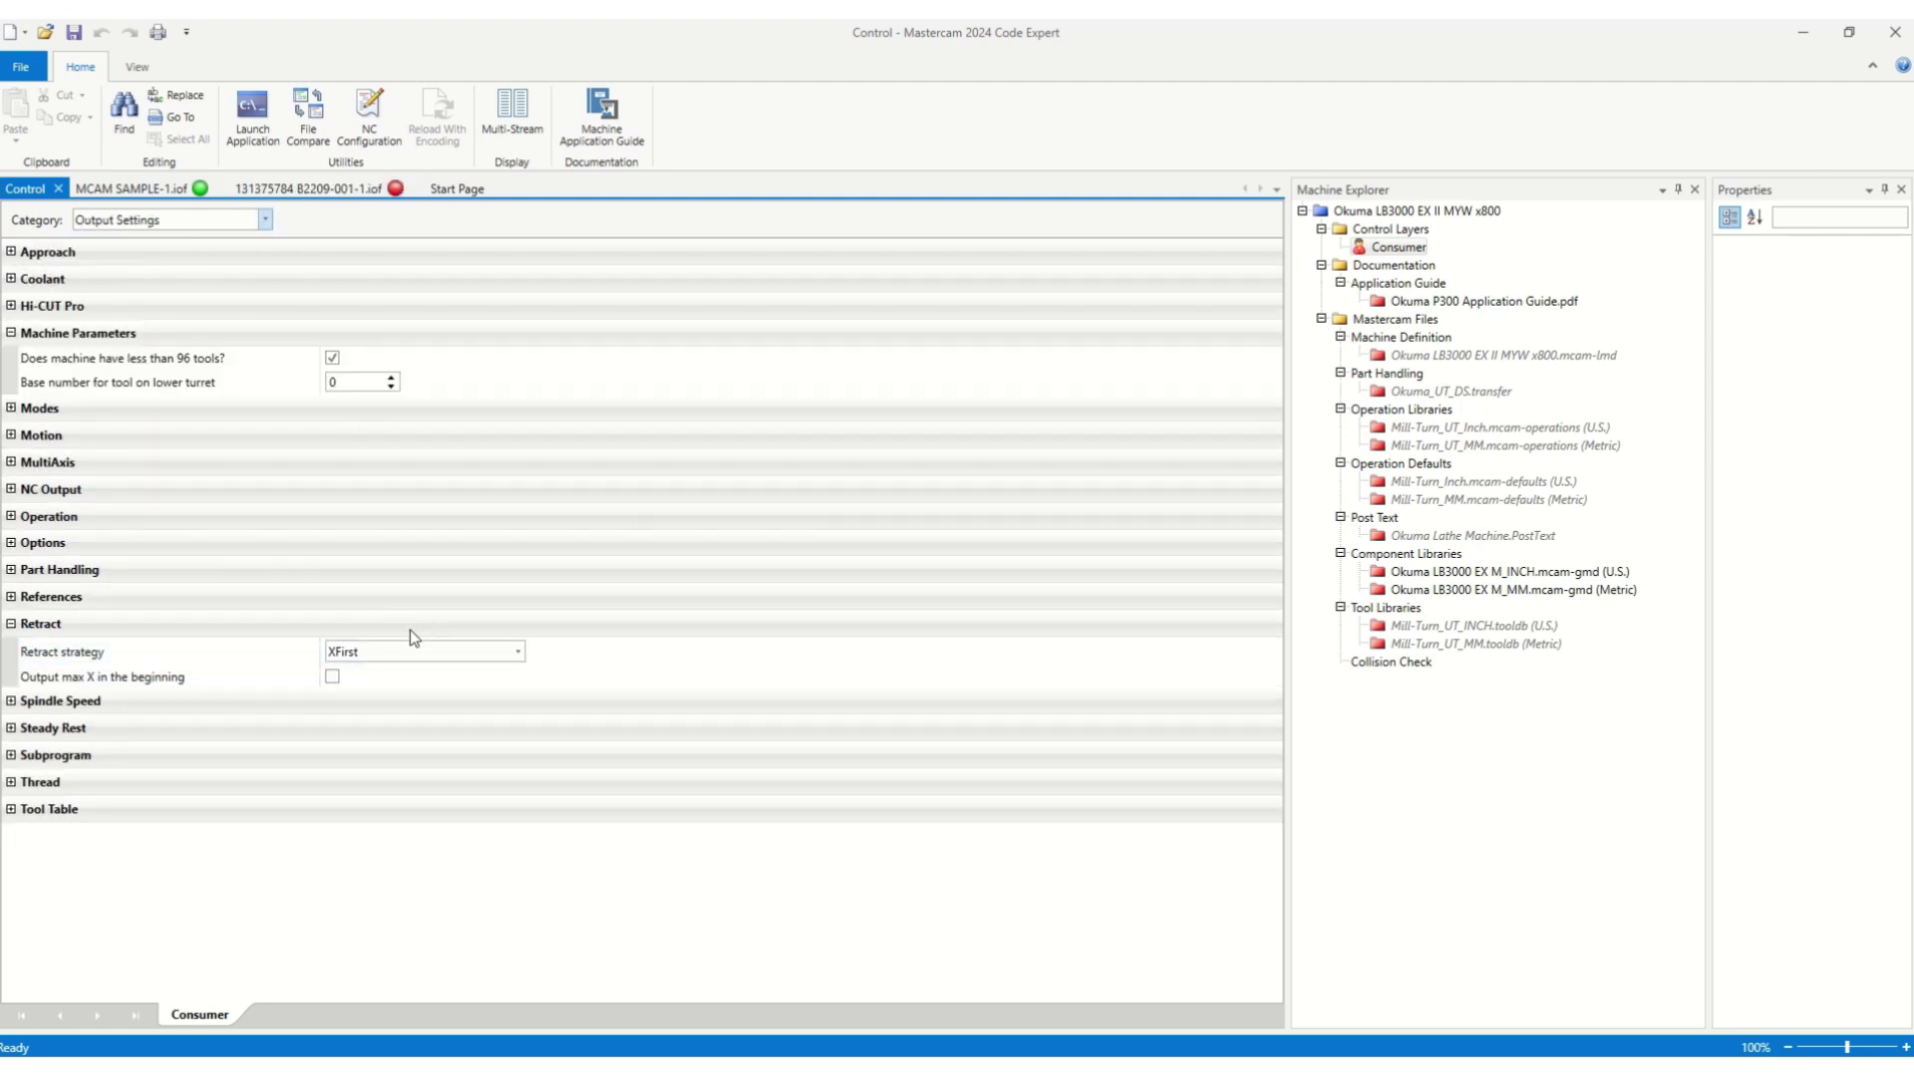
left_click(399, 646)
- Launch MCAM SAMPLE-1.iof from Code Expert into Mastercam Simulator on the Okuma LB3000
left_click(59, 189)
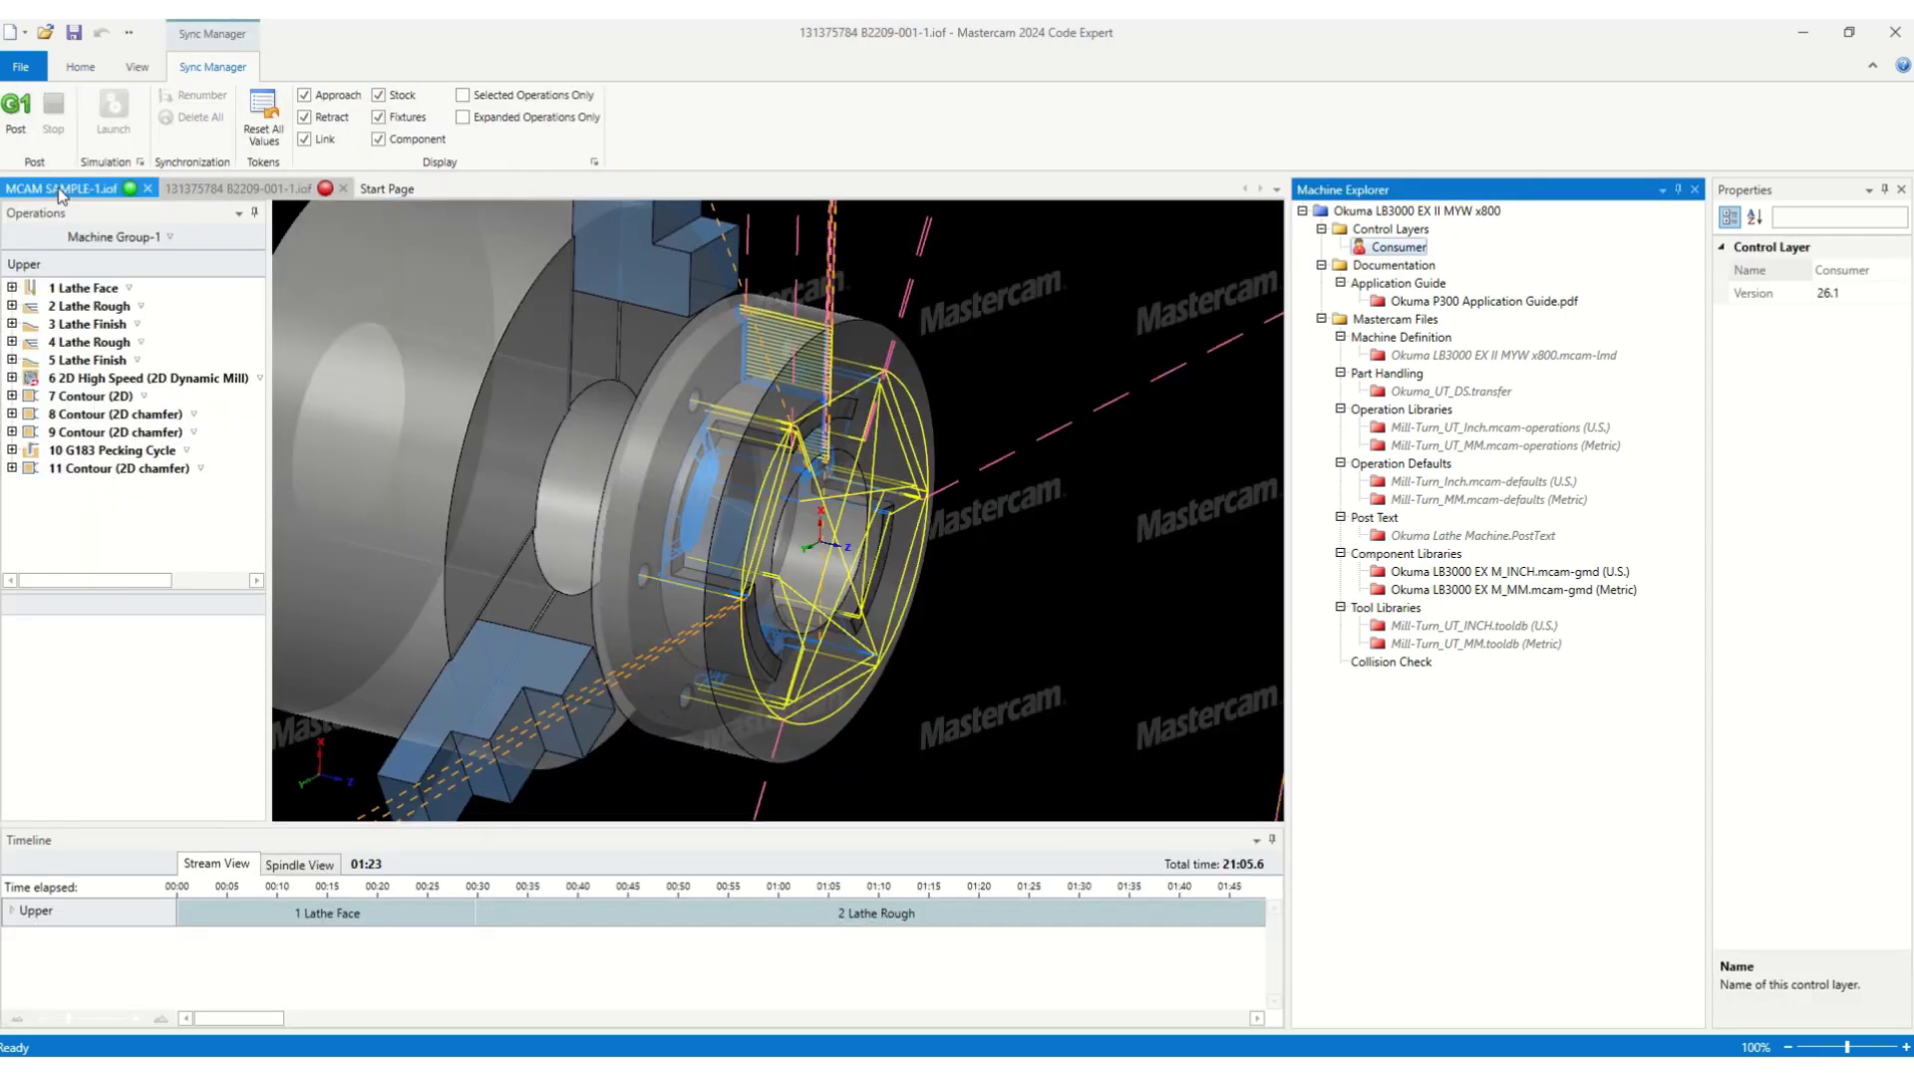
left_click(89, 192)
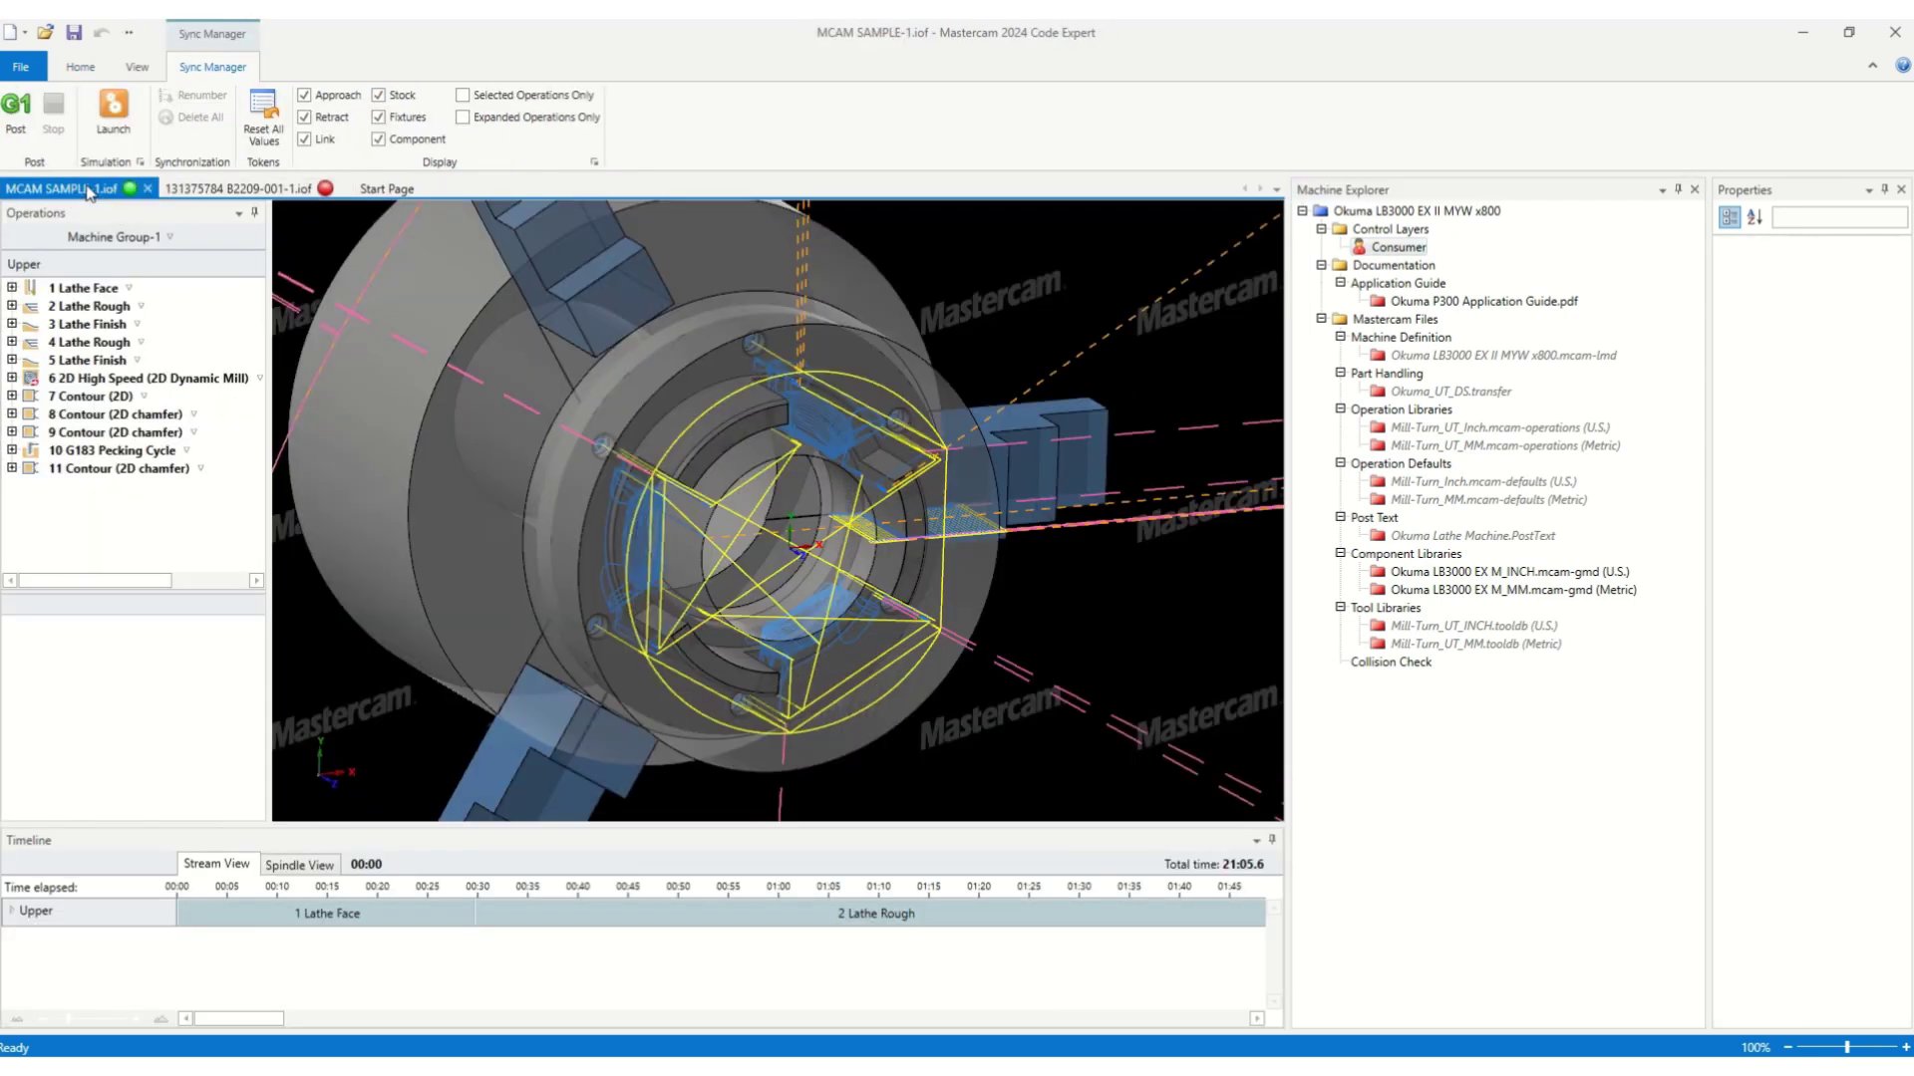
left_click(114, 120)
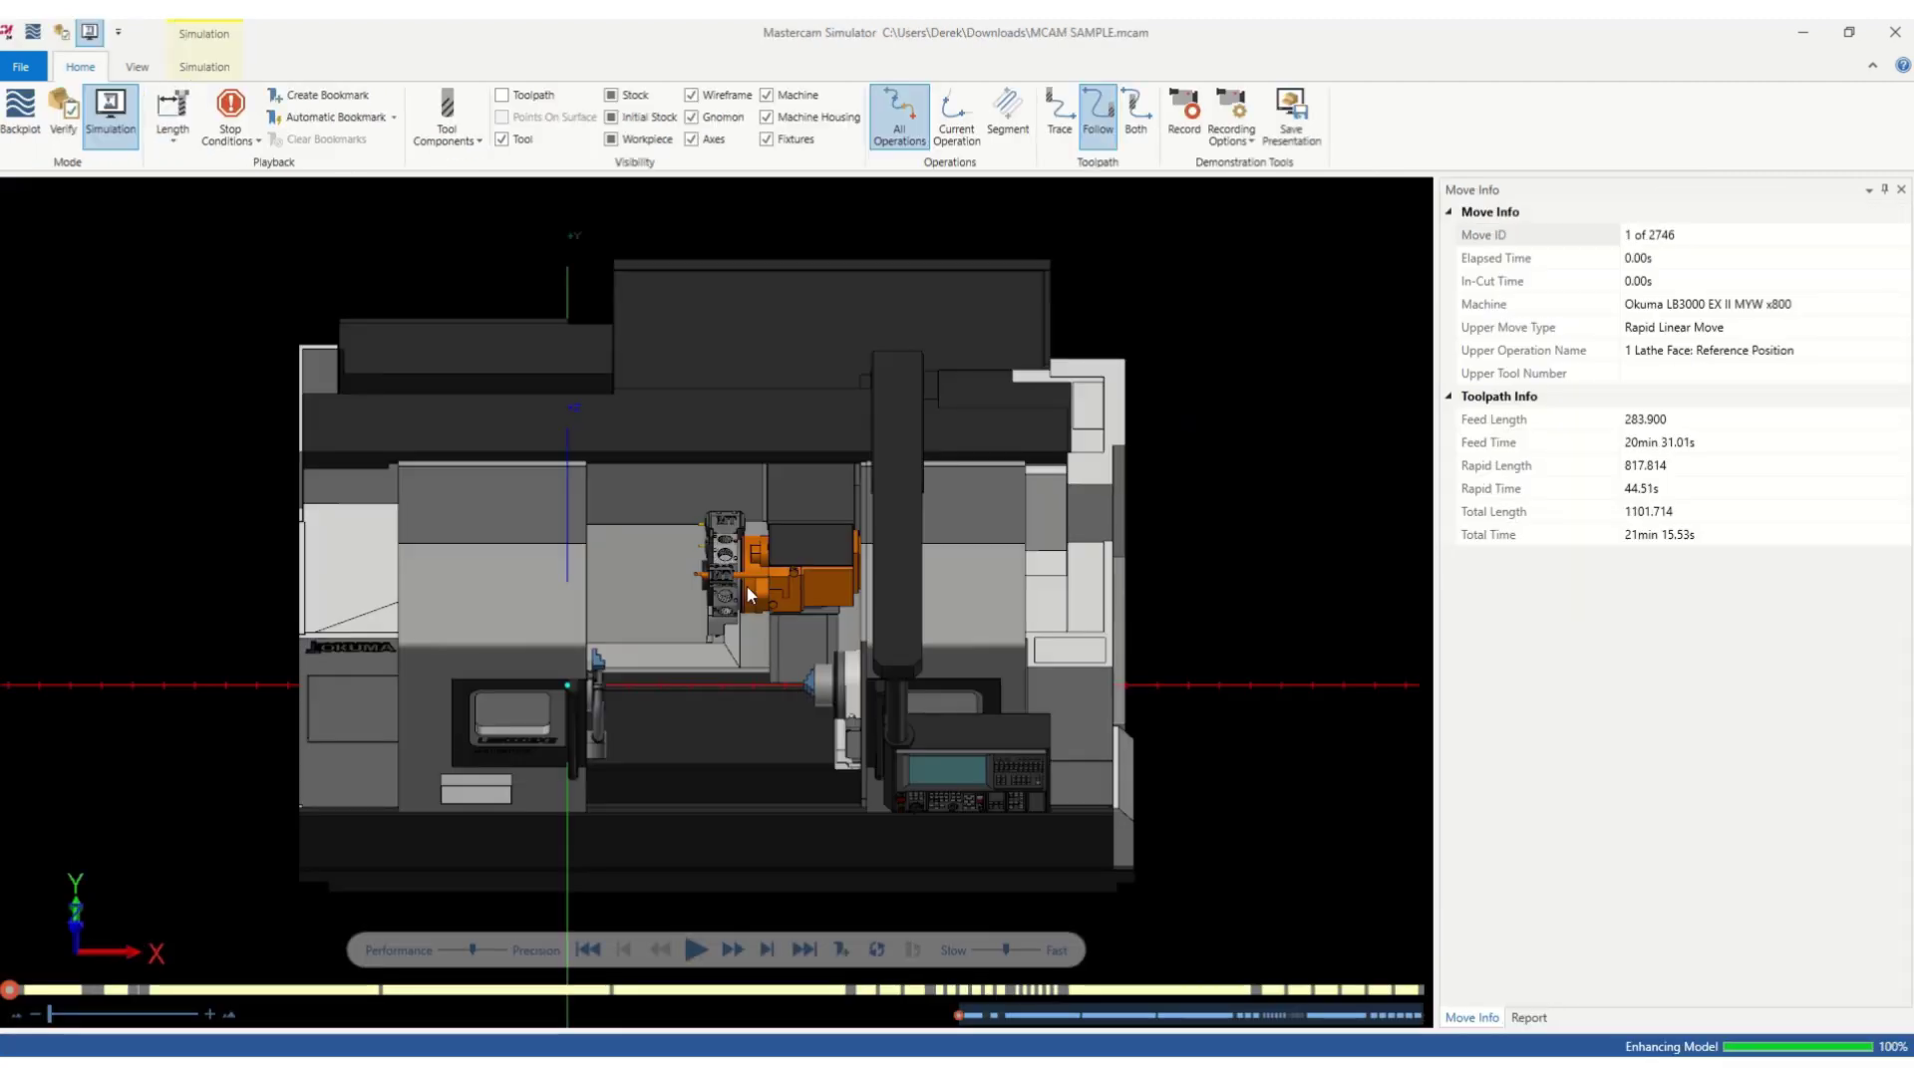
middle_click_drag(750, 595, 855, 616)
scroll(670, 636, "up", 5)
scroll(668, 632, "up", 5)
- Turn the Okuma LB3000 to a front view and start the simulation
scroll(1007, 408, "up", 3)
scroll(996, 419, "up", 3)
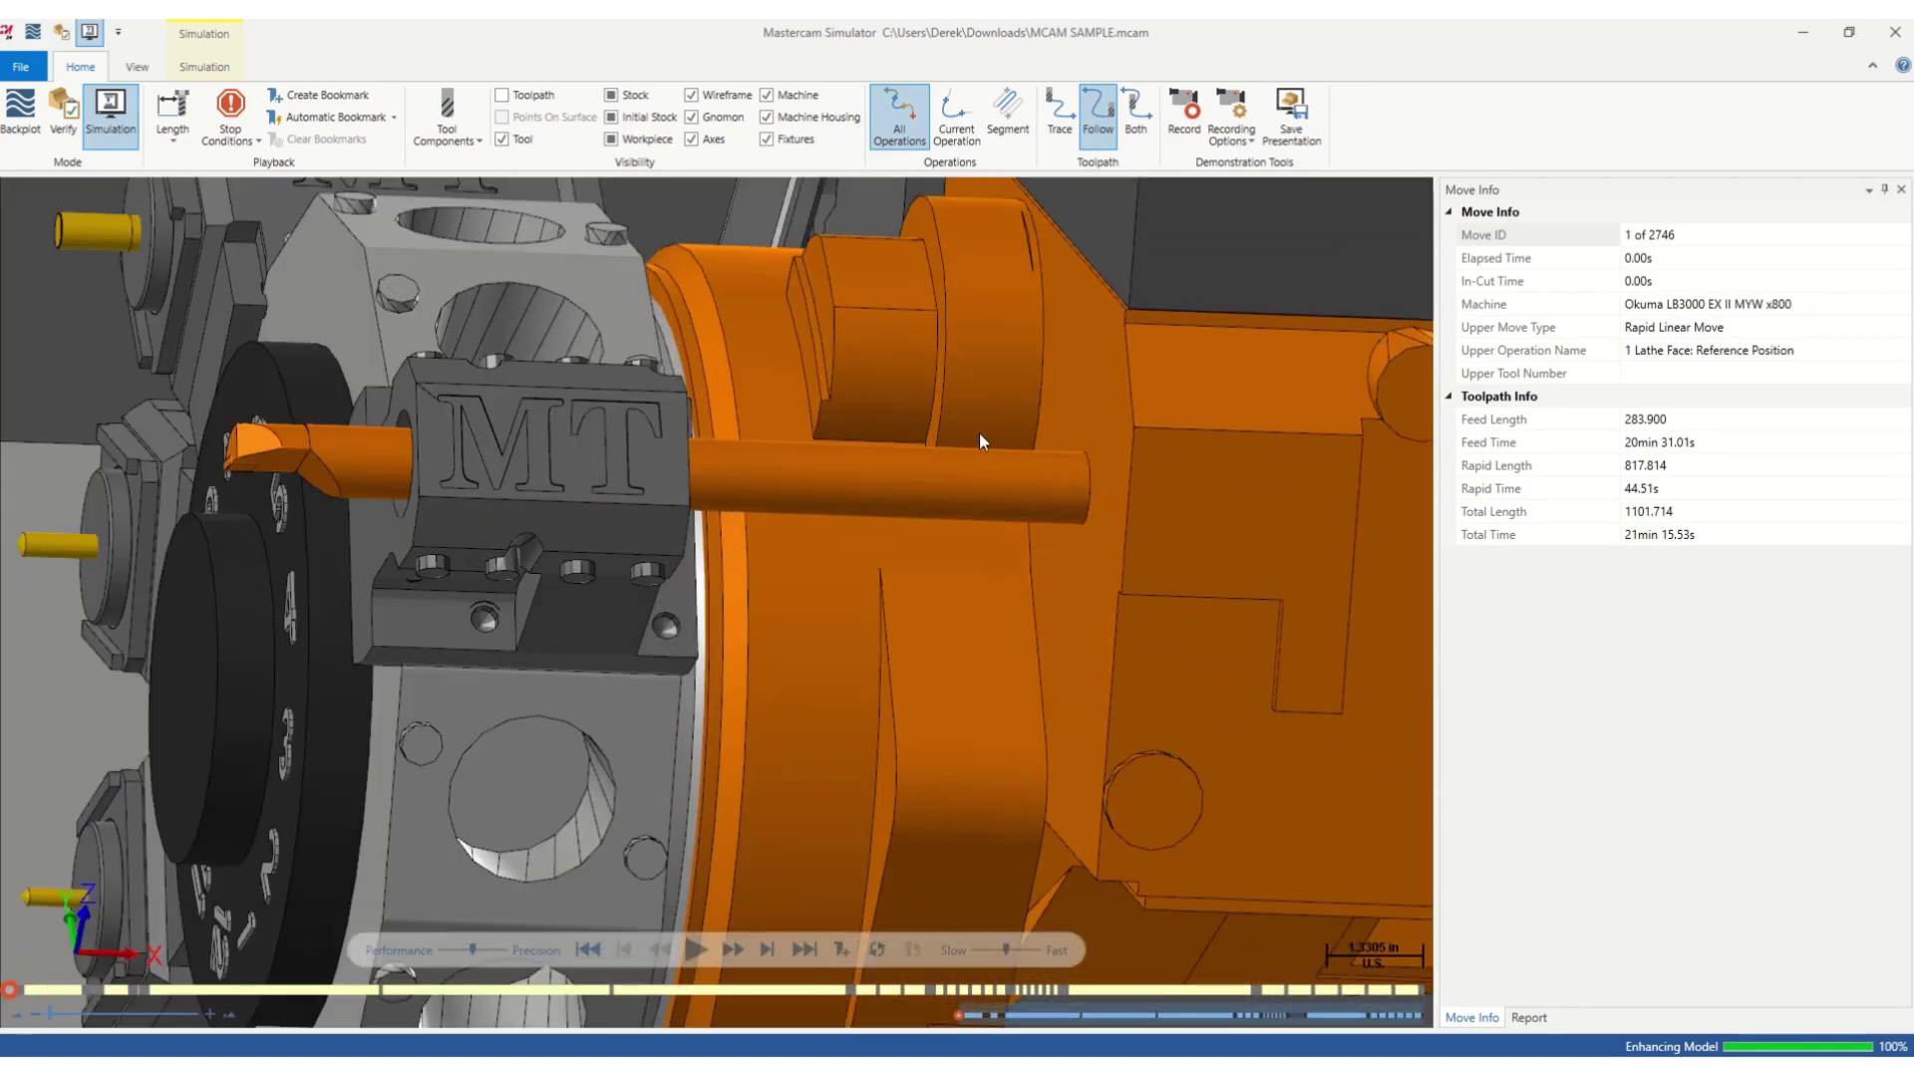
scroll(620, 516, "down", 3)
scroll(801, 394, "down", 3)
middle_click_drag(817, 452, 799, 438)
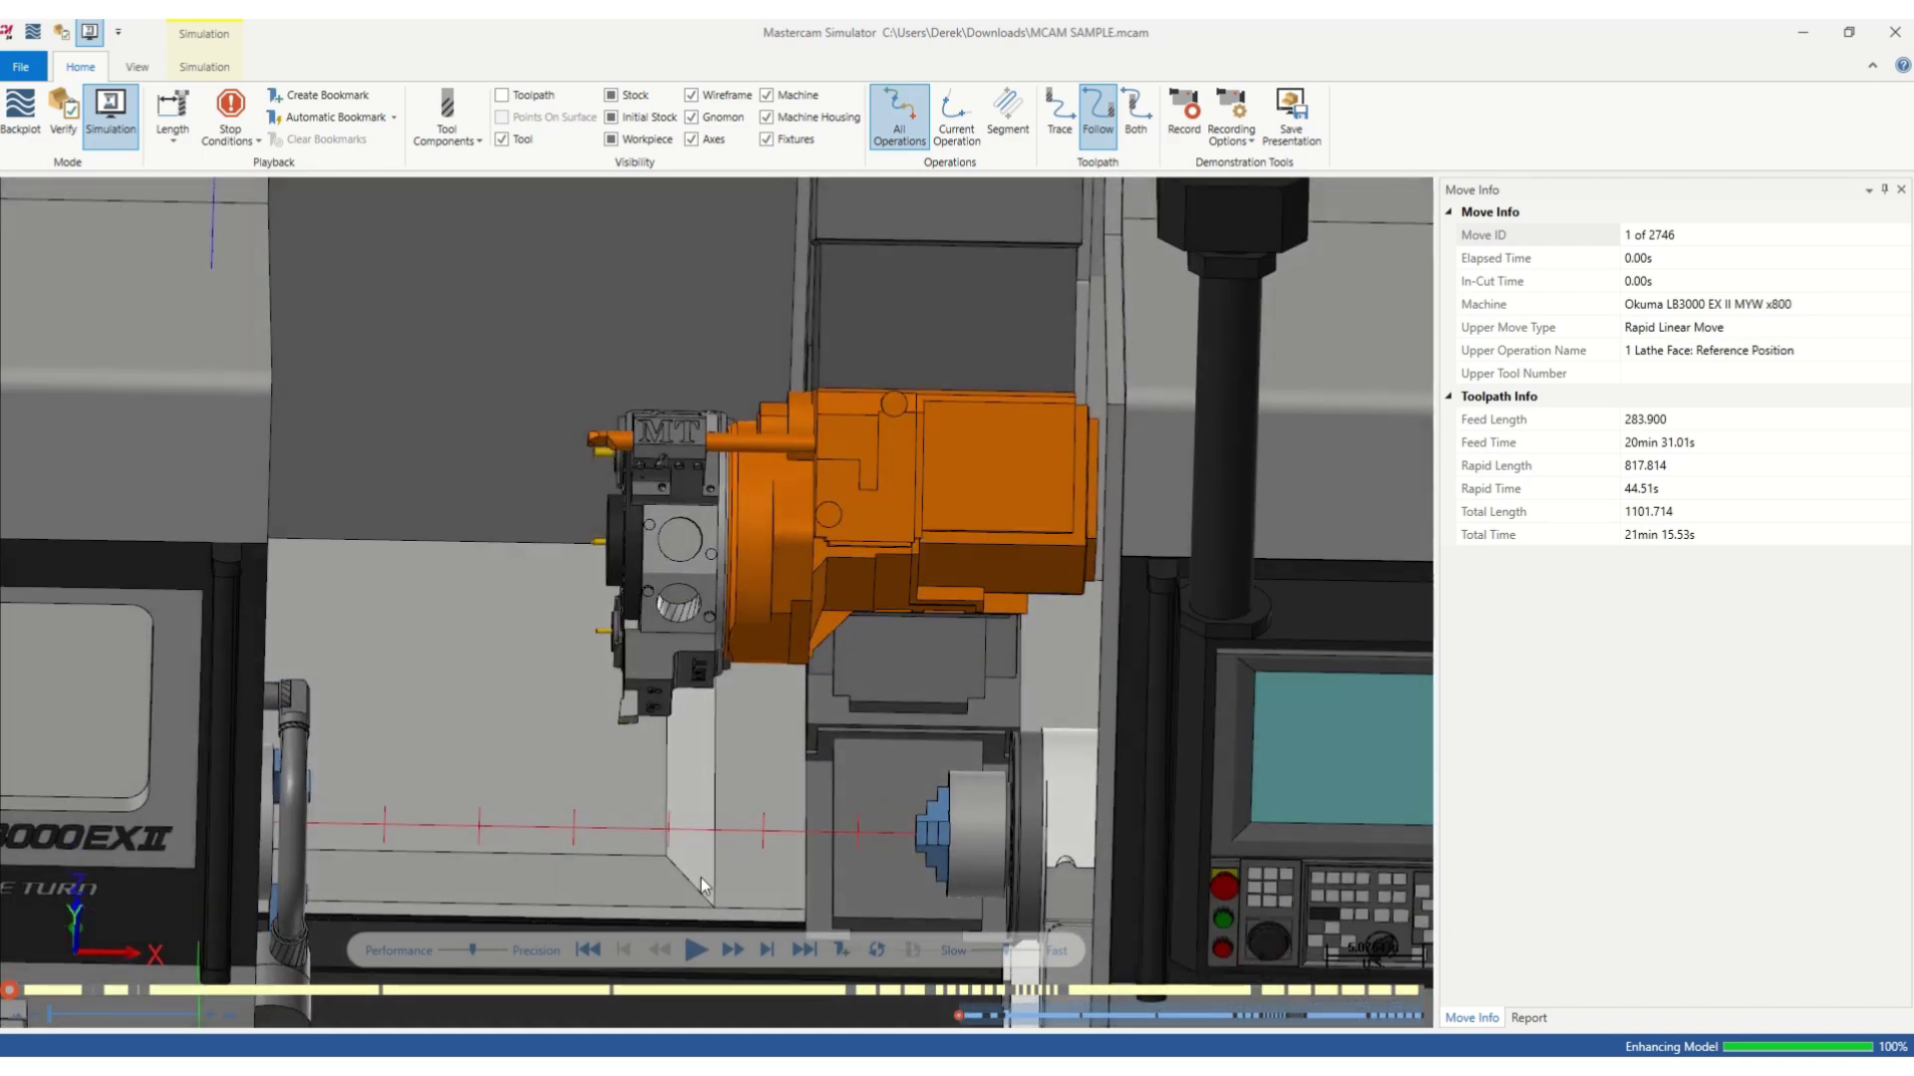
left_click(696, 949)
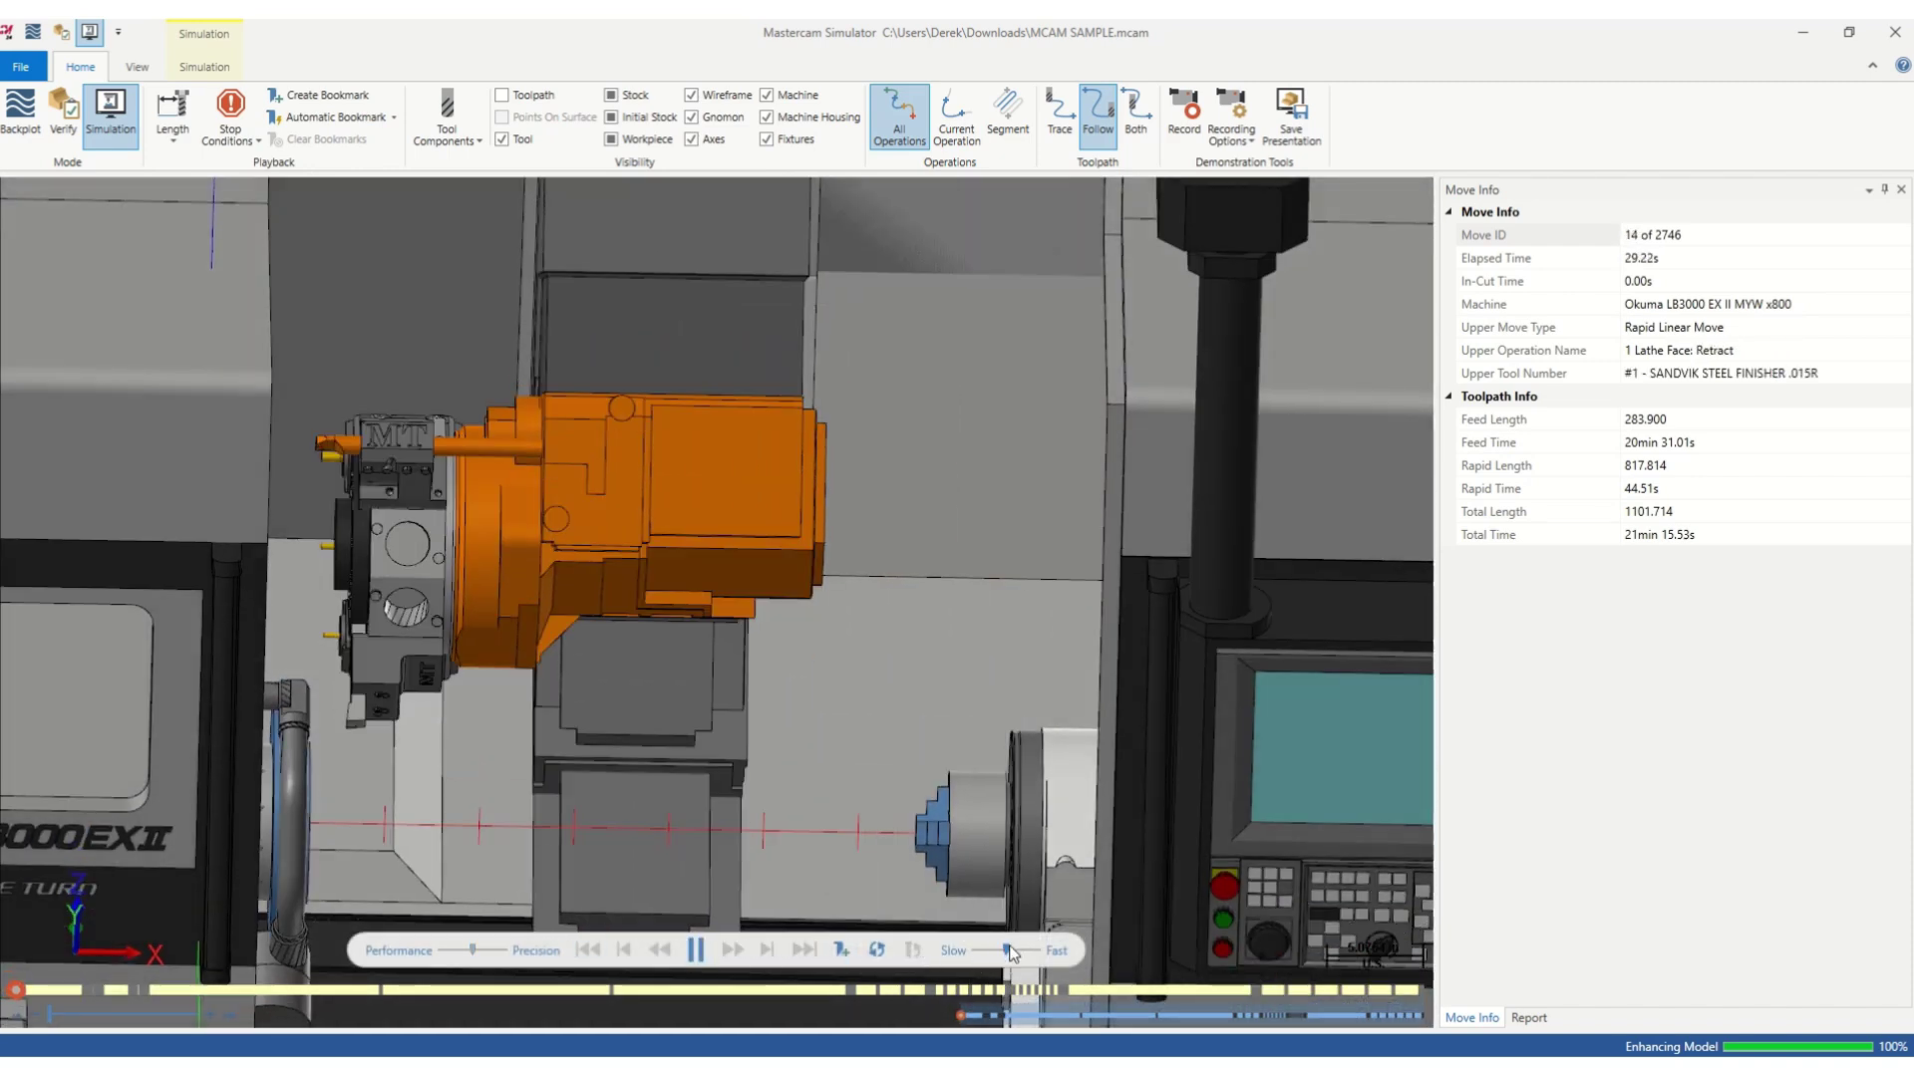
- Ease the playback speed toward Slow while zooming in on the 2 Lathe Rough pass
left_click_drag(1007, 951, 984, 951)
scroll(649, 741, "down", 3)
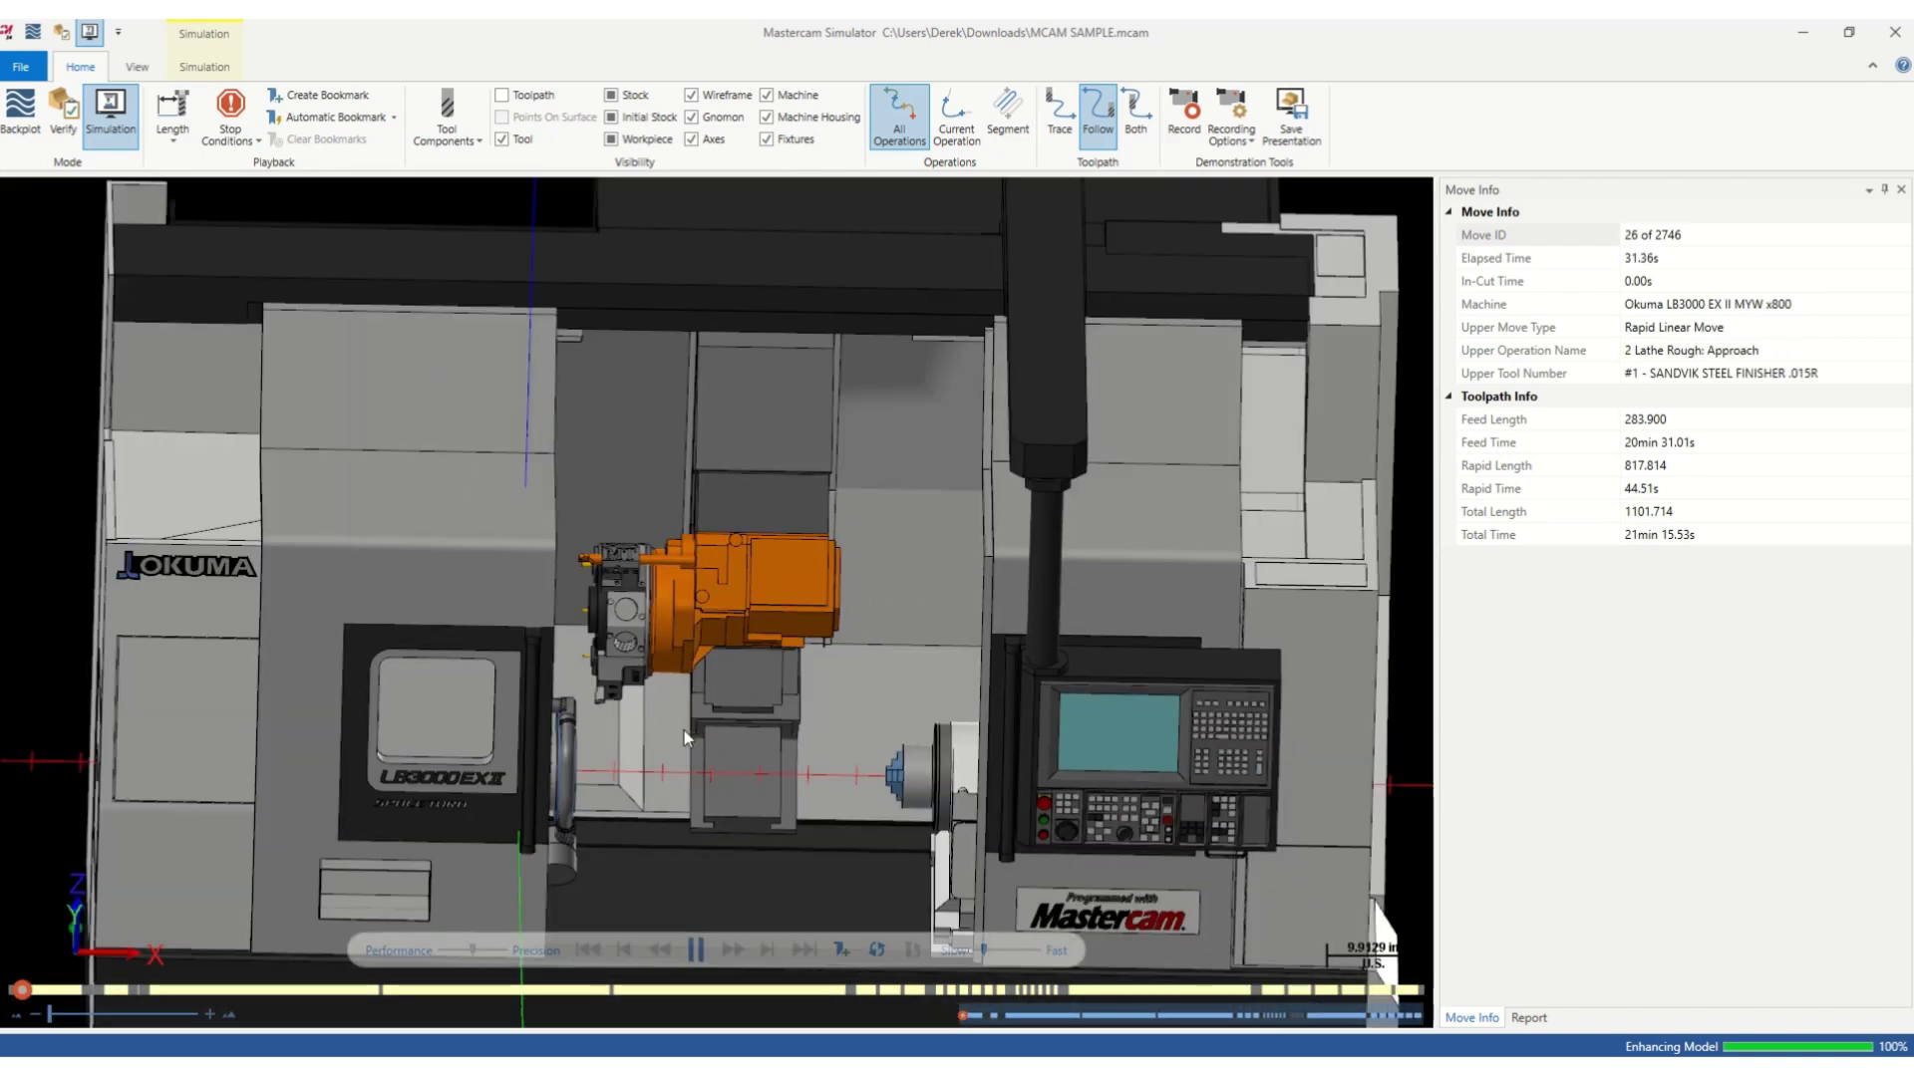
middle_click_drag(649, 734, 628, 727)
scroll(612, 722, "up", 5)
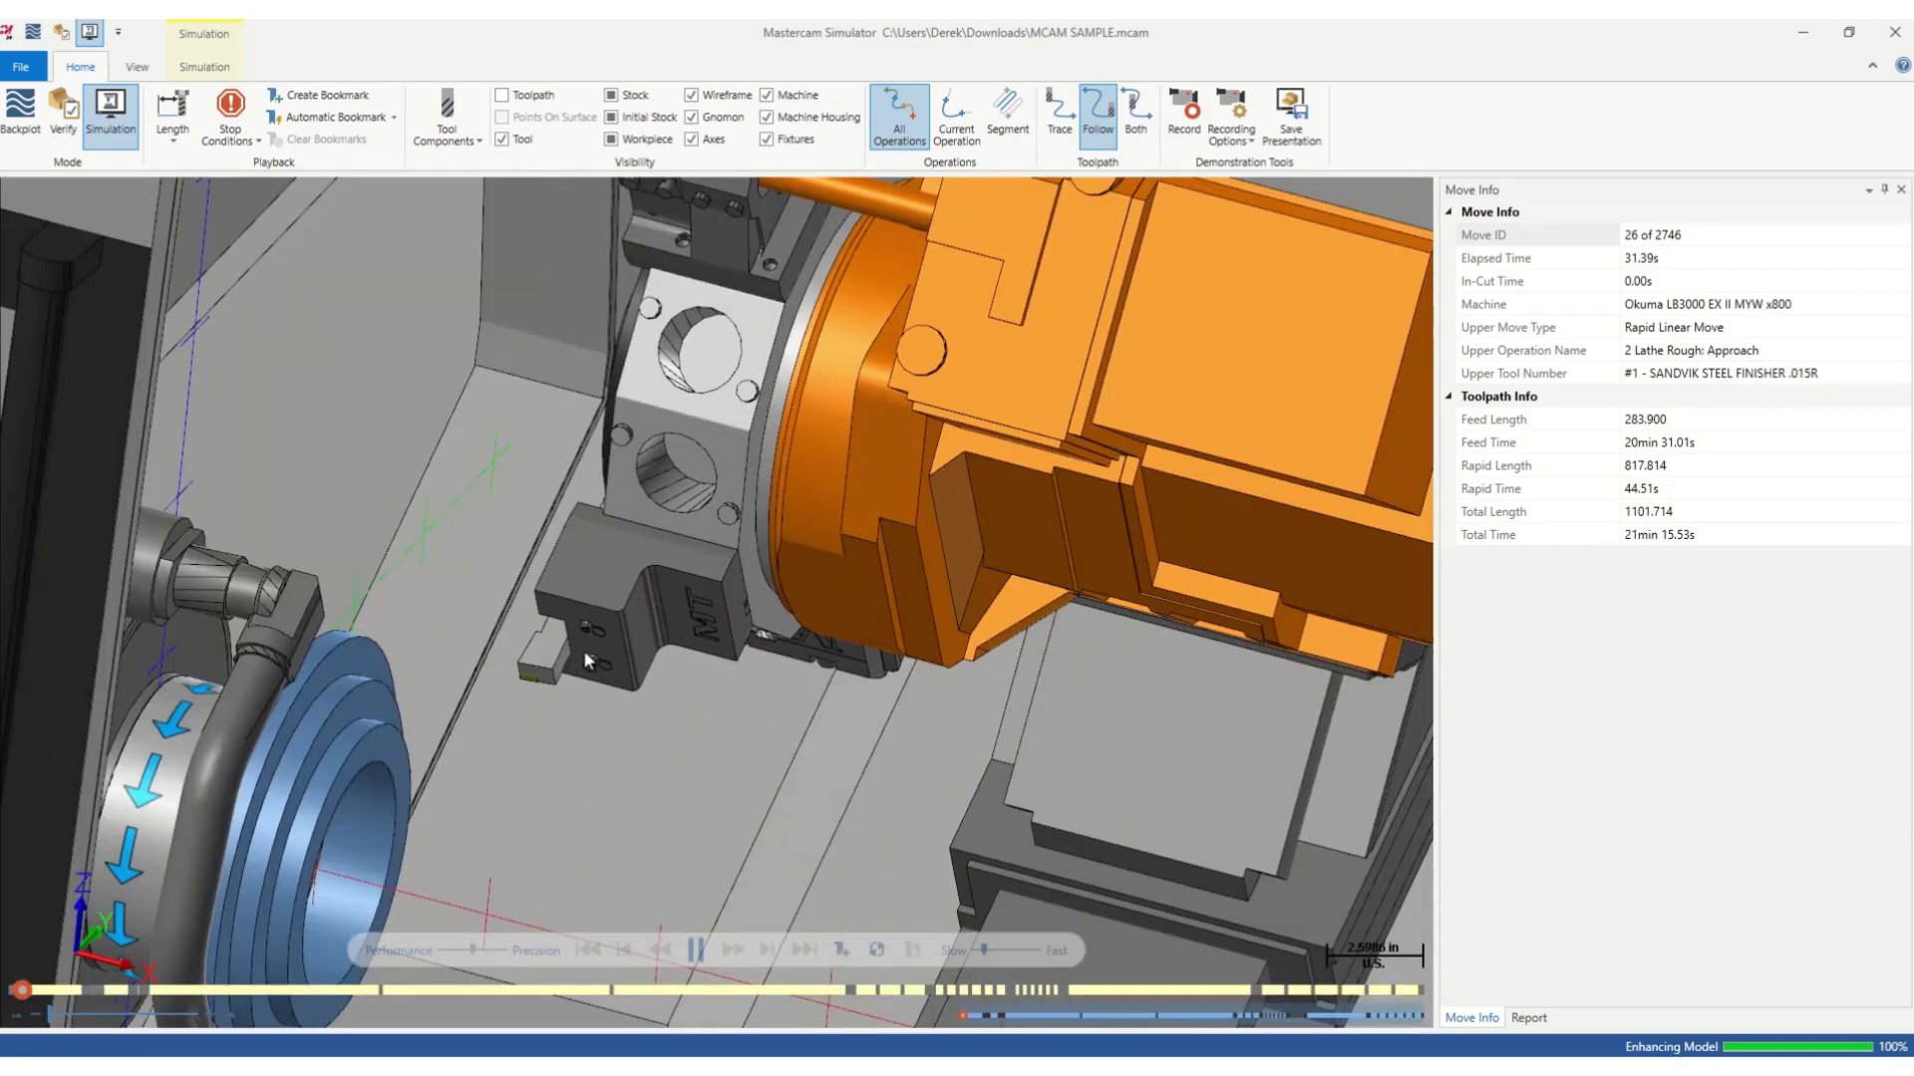
scroll(682, 743, "down", 5)
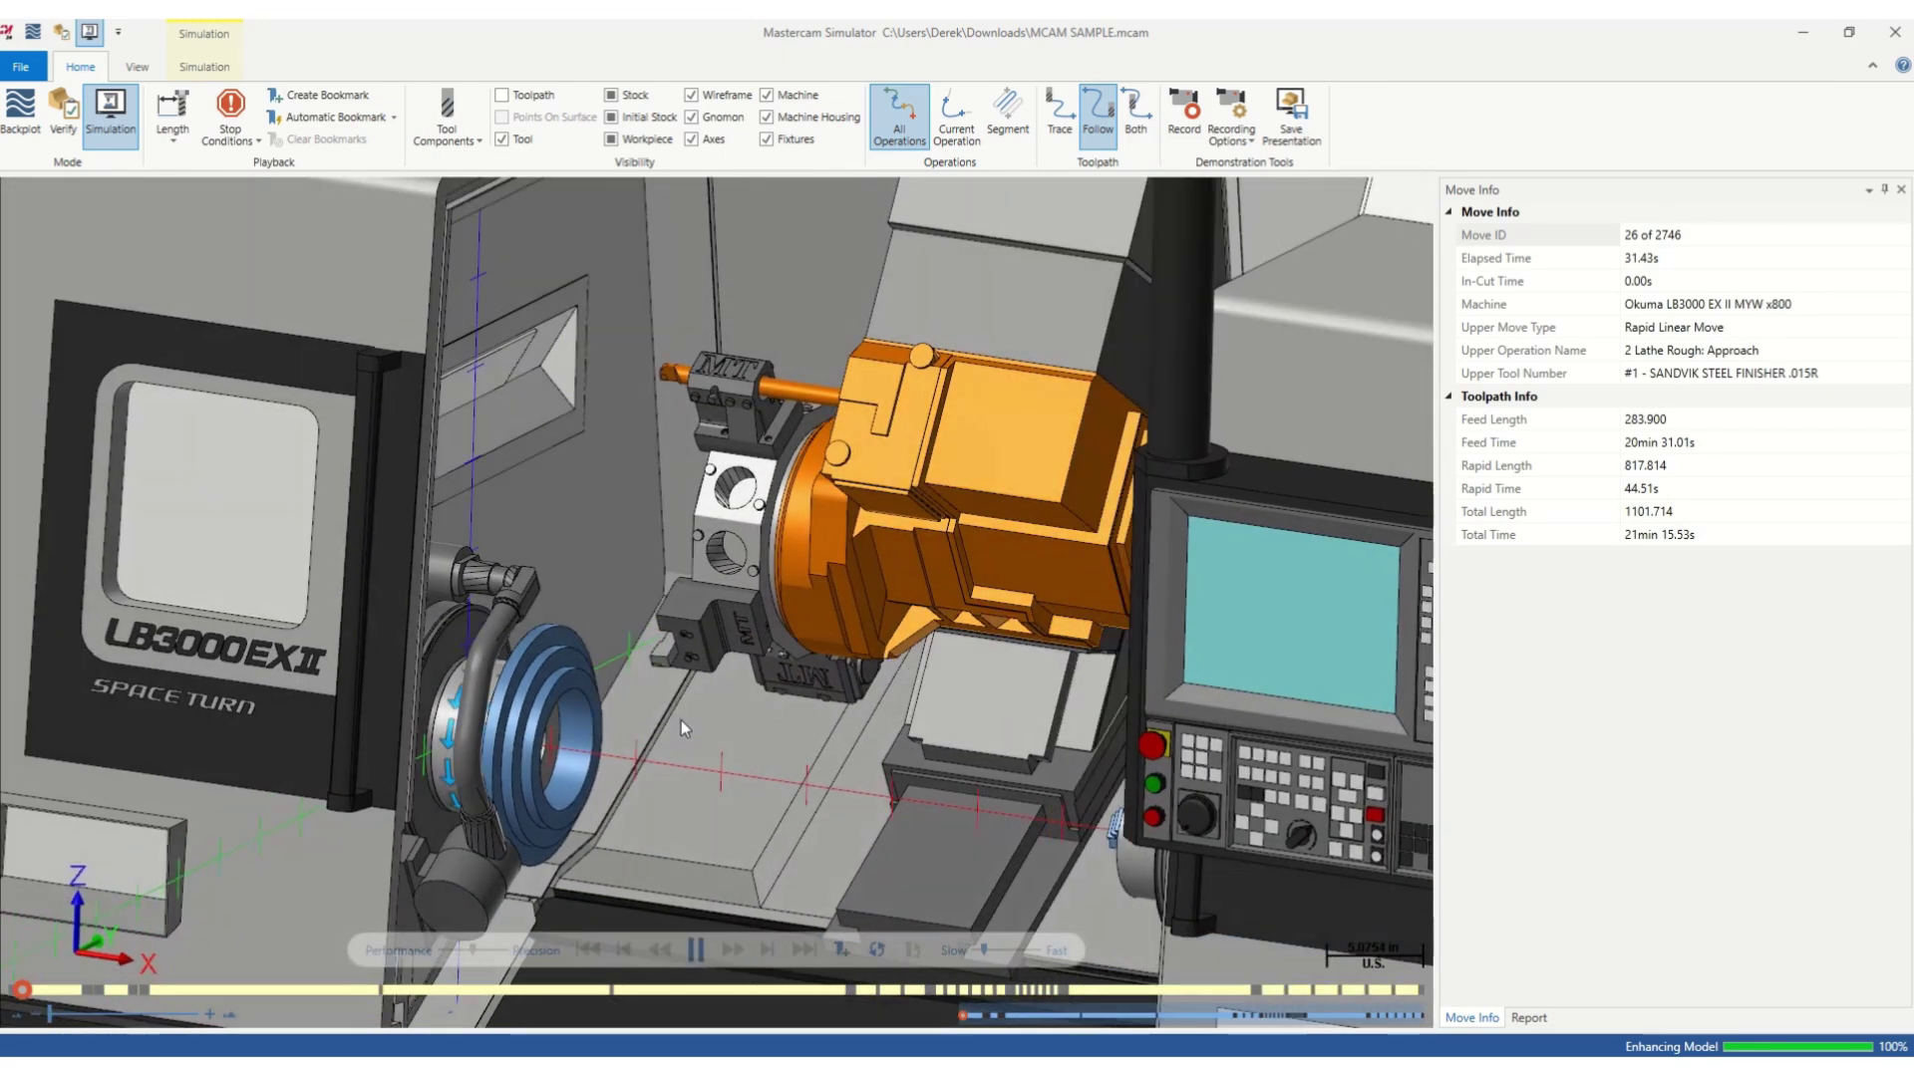
scroll(649, 732, "up", 3)
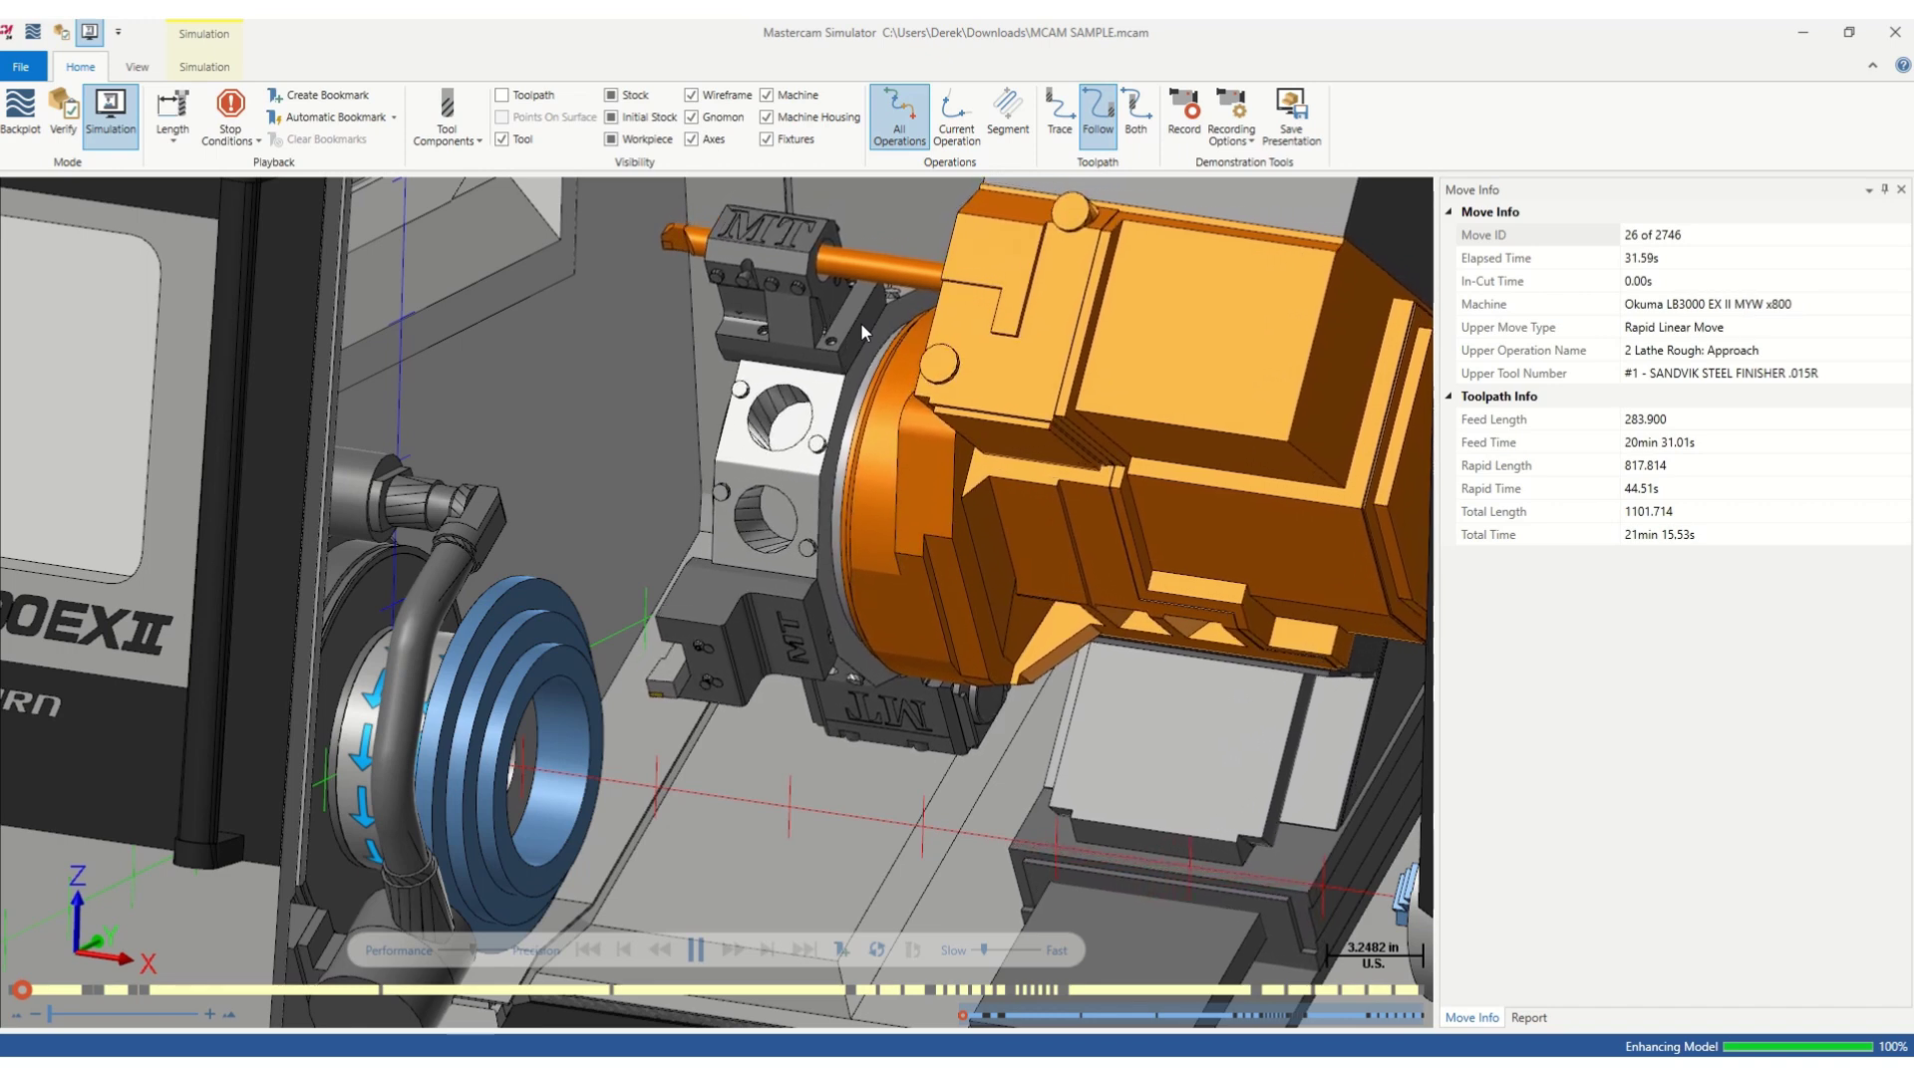
scroll(471, 799, "up", 2)
scroll(574, 758, "up", 2)
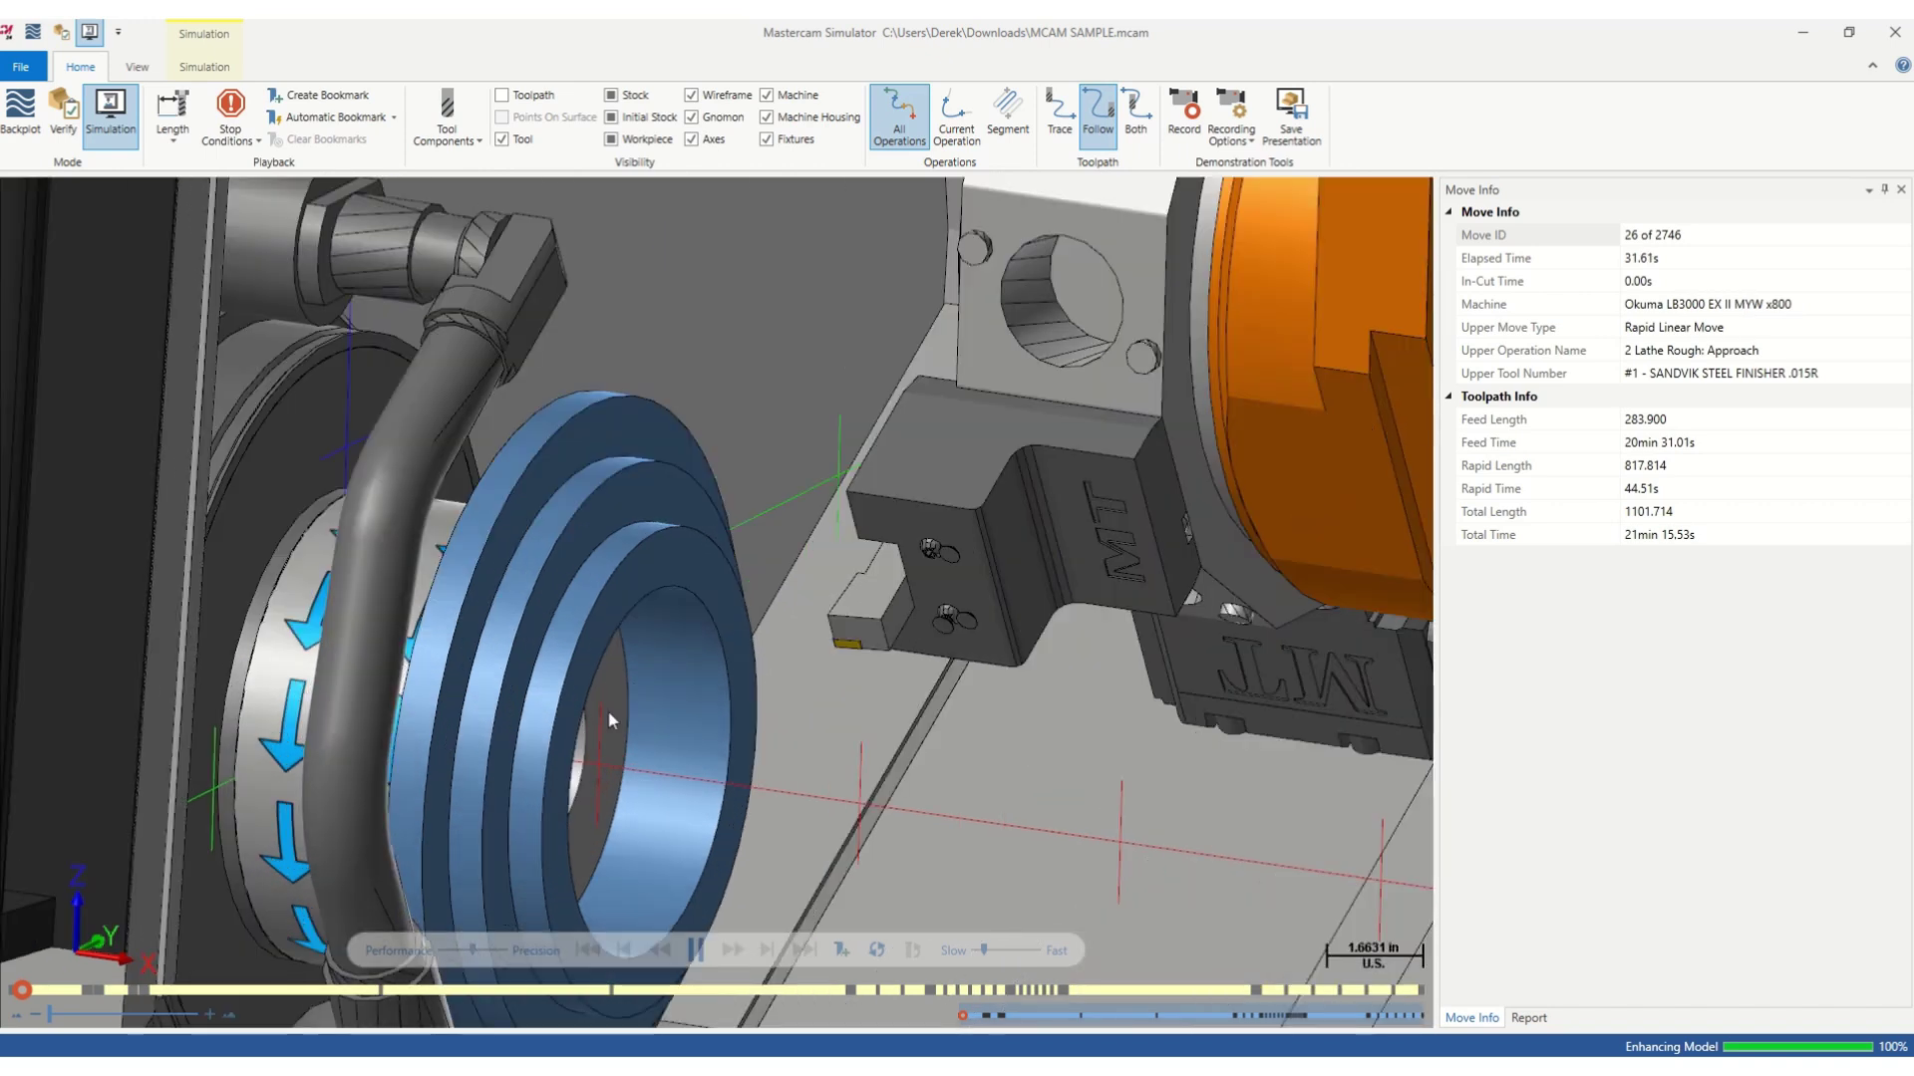
scroll(618, 703, "down", 3)
scroll(662, 649, "up", 2)
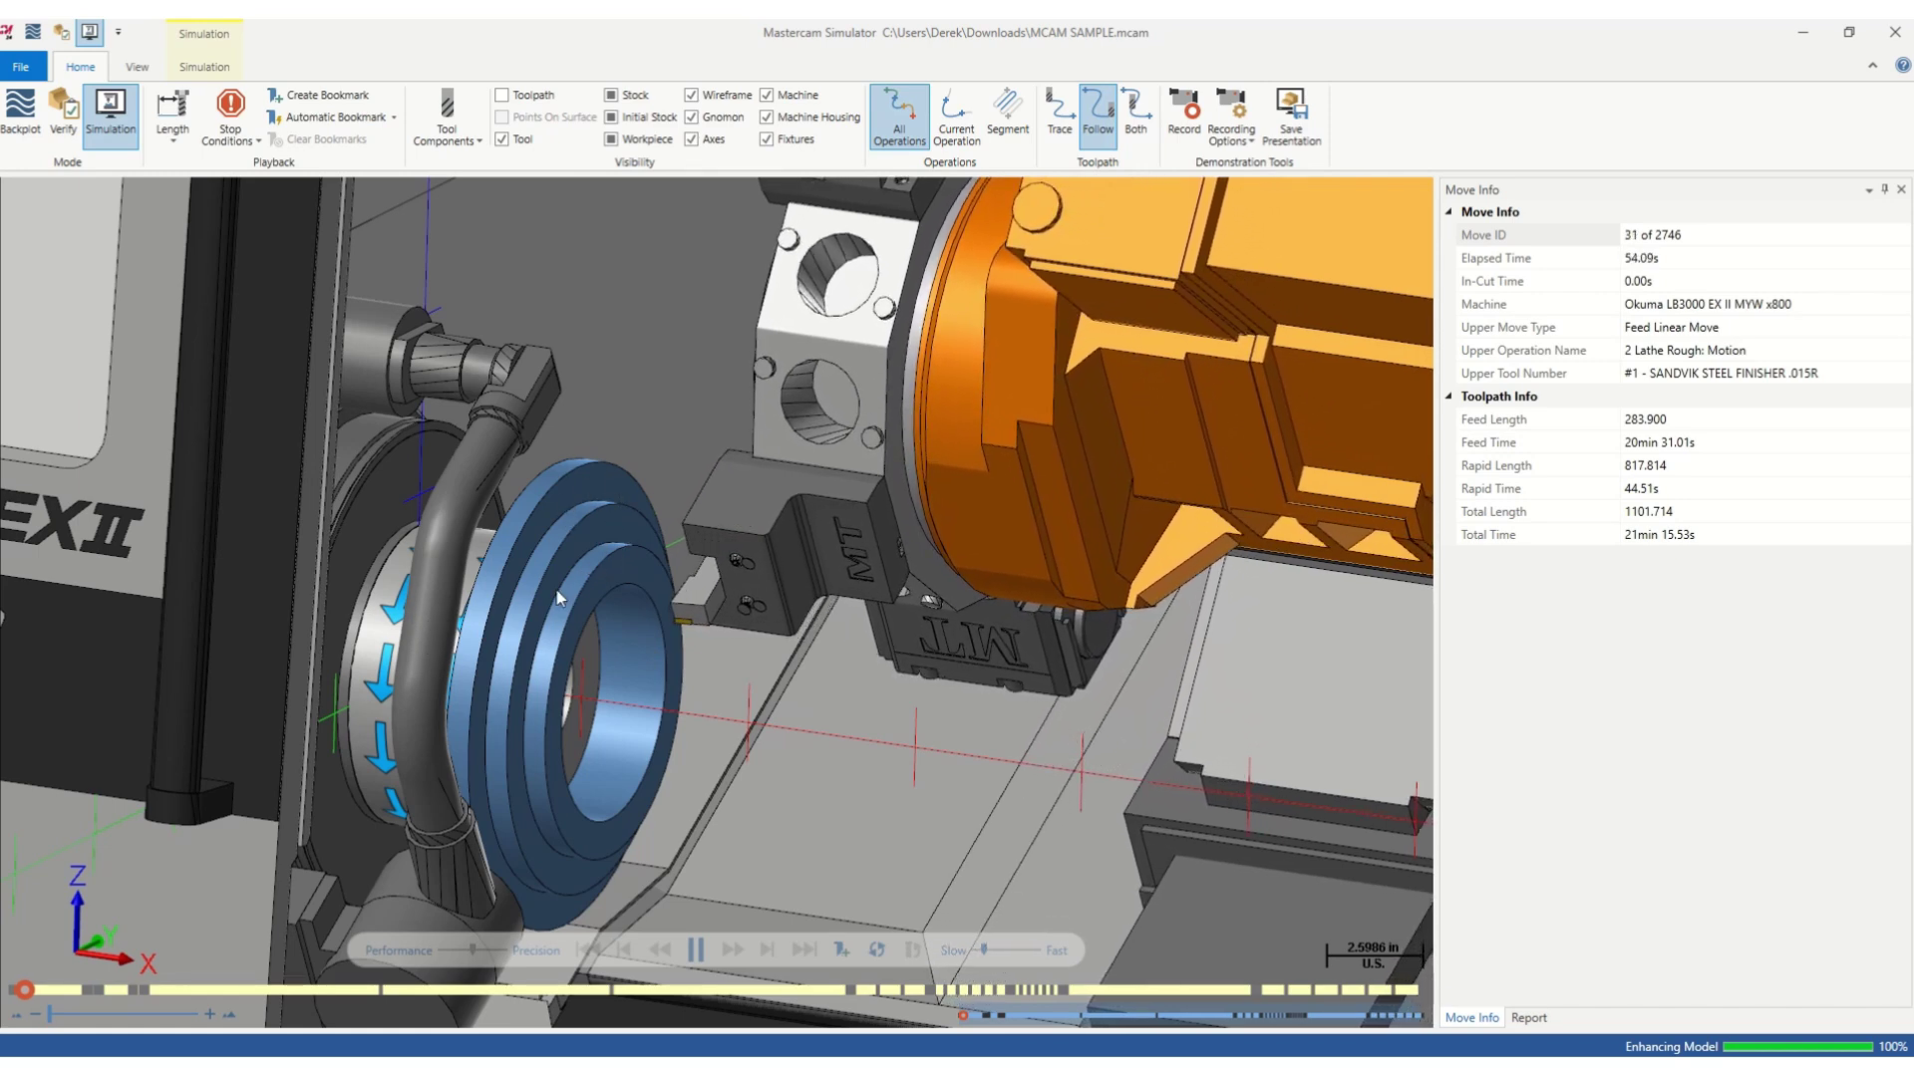
scroll(594, 560, "down", 3)
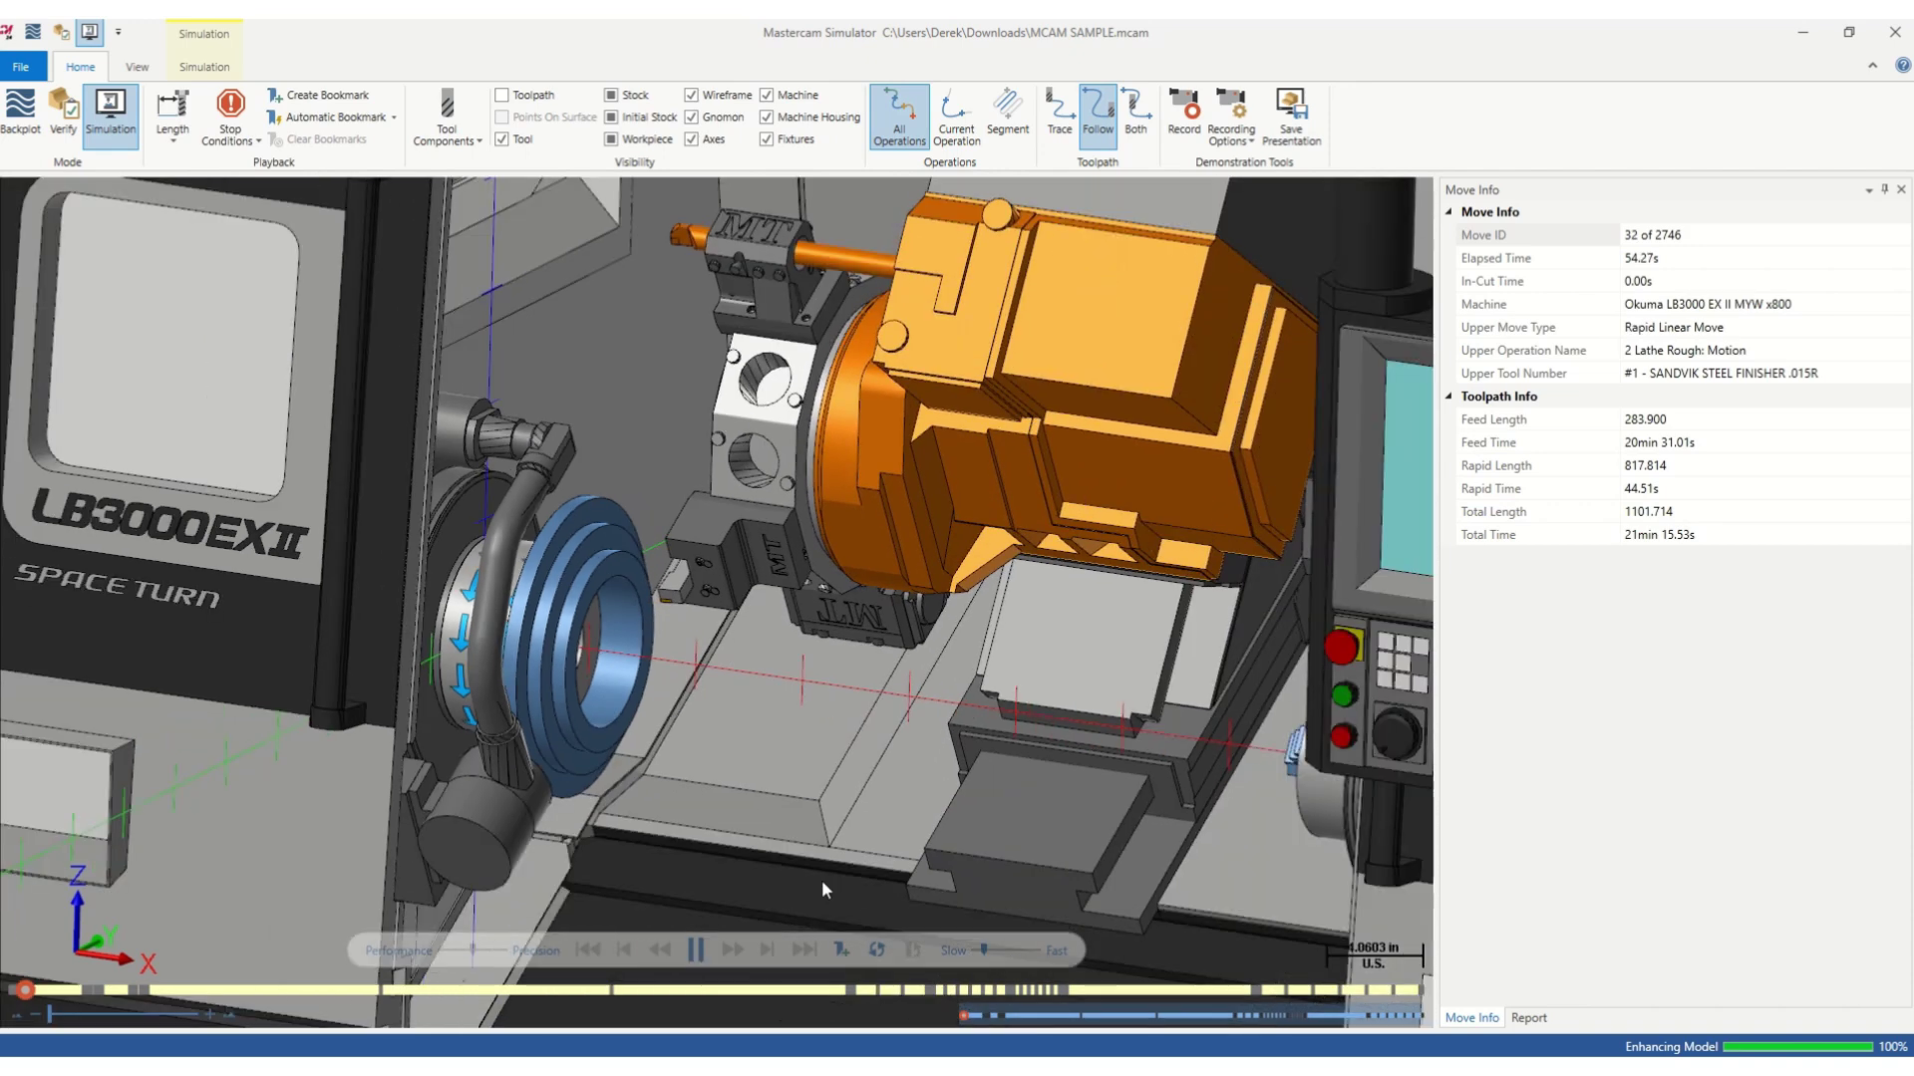
left_click(979, 945)
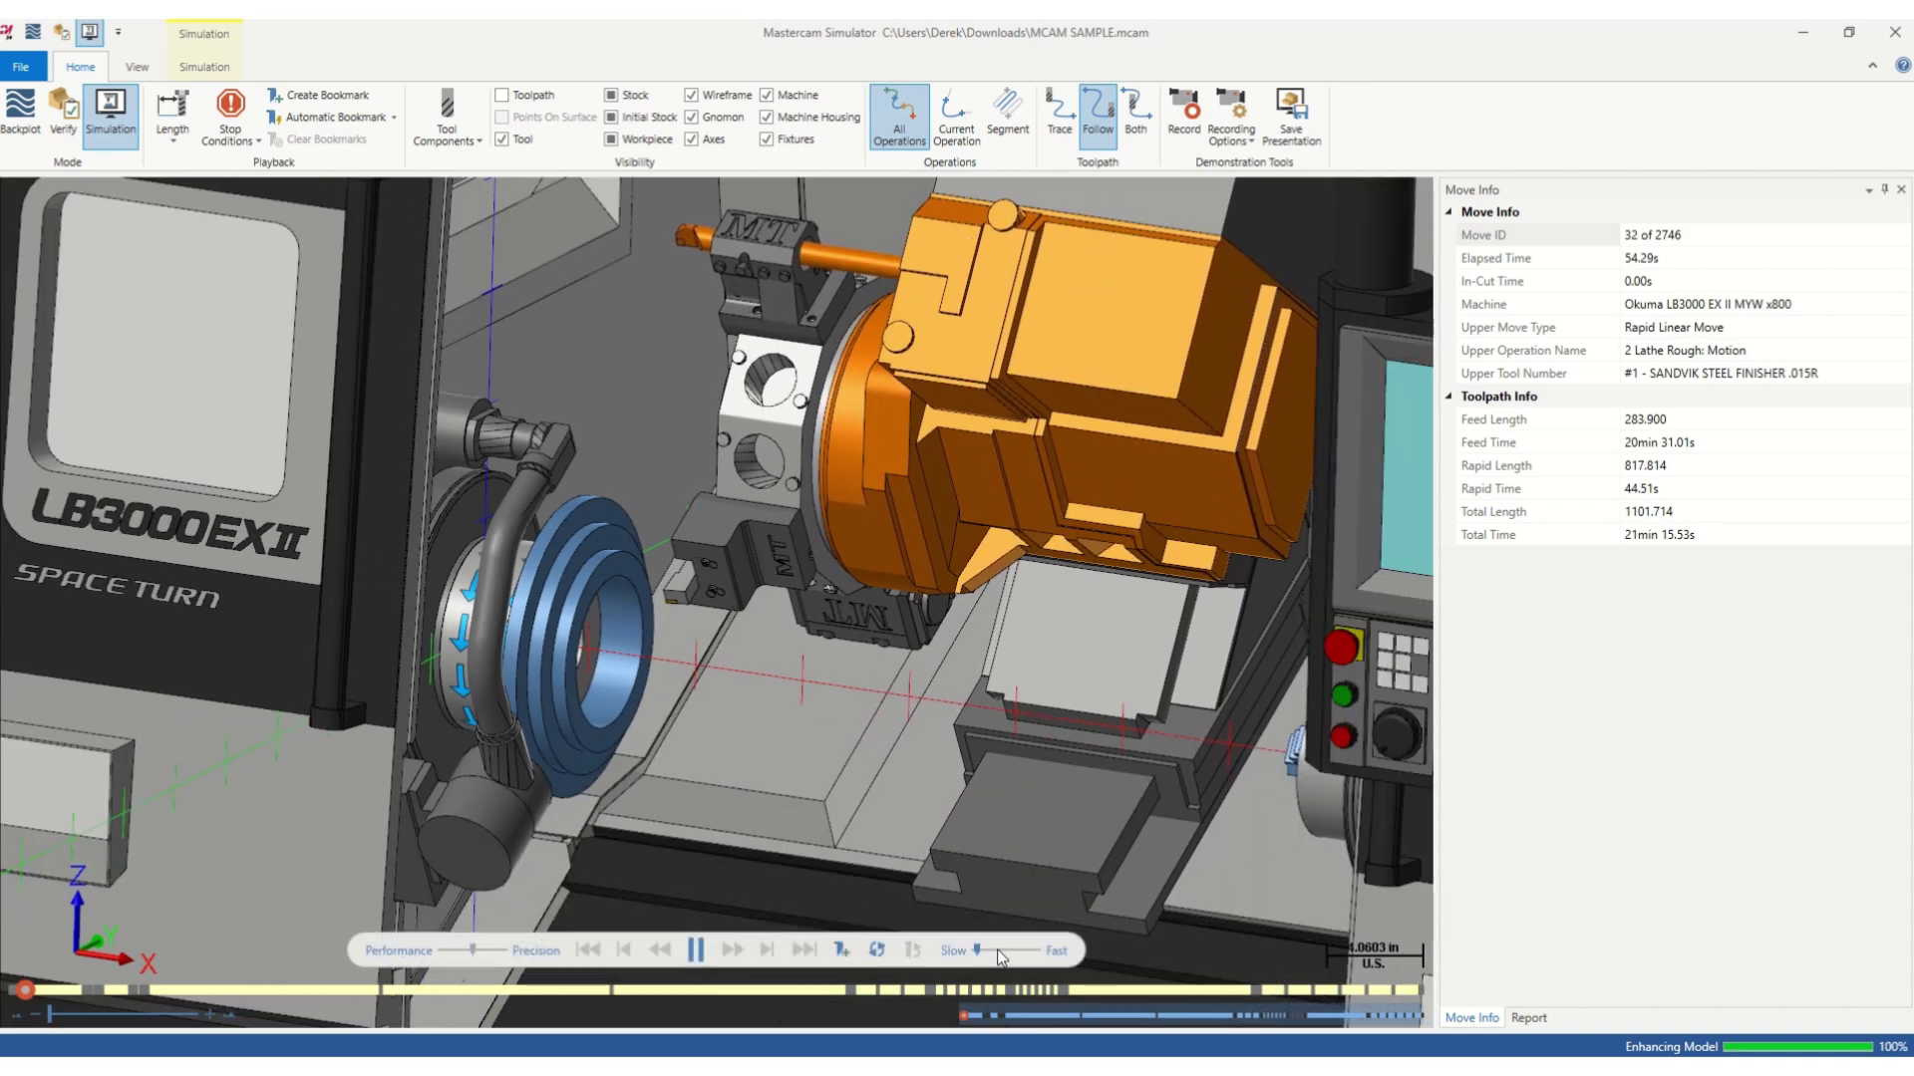
- Speed up playback past the tool #8 Dynamic Mill moves, then slow it back down
left_click_drag(984, 947, 1002, 945)
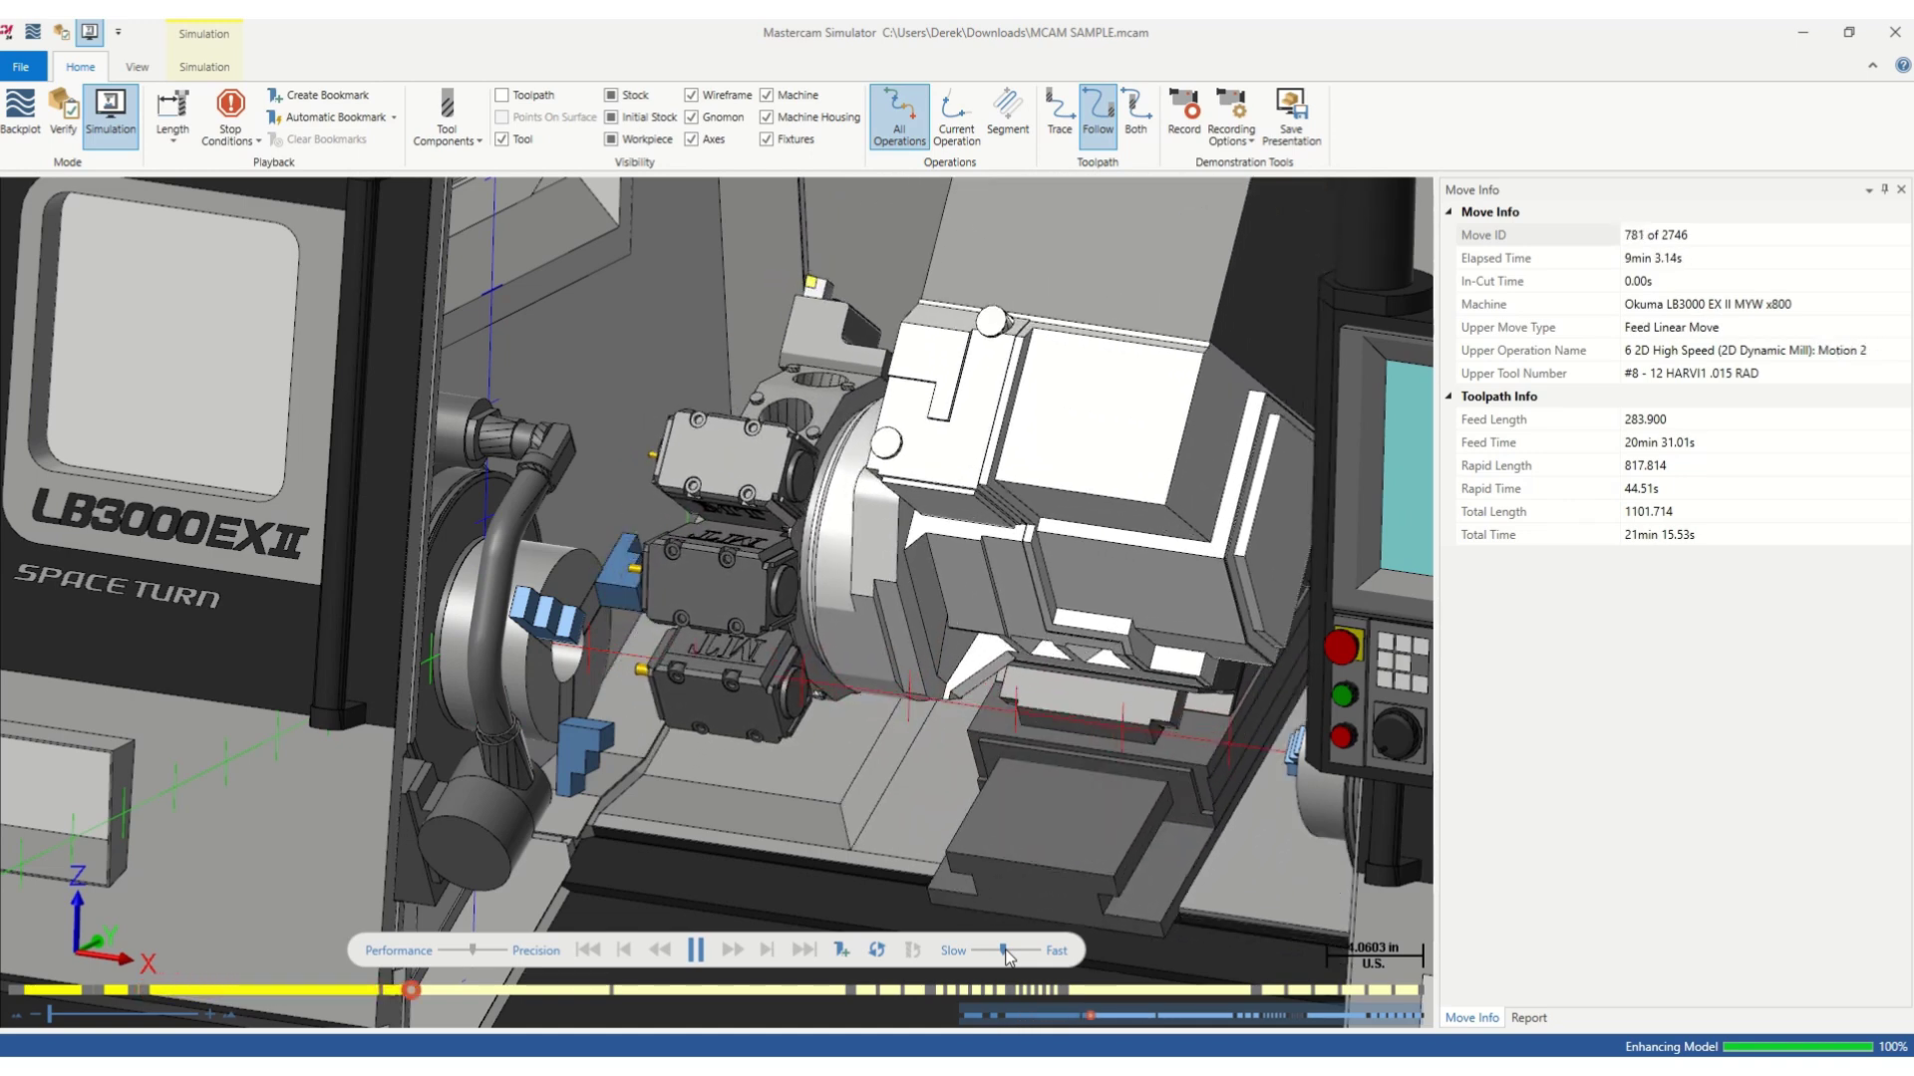
left_click_drag(1003, 951, 997, 951)
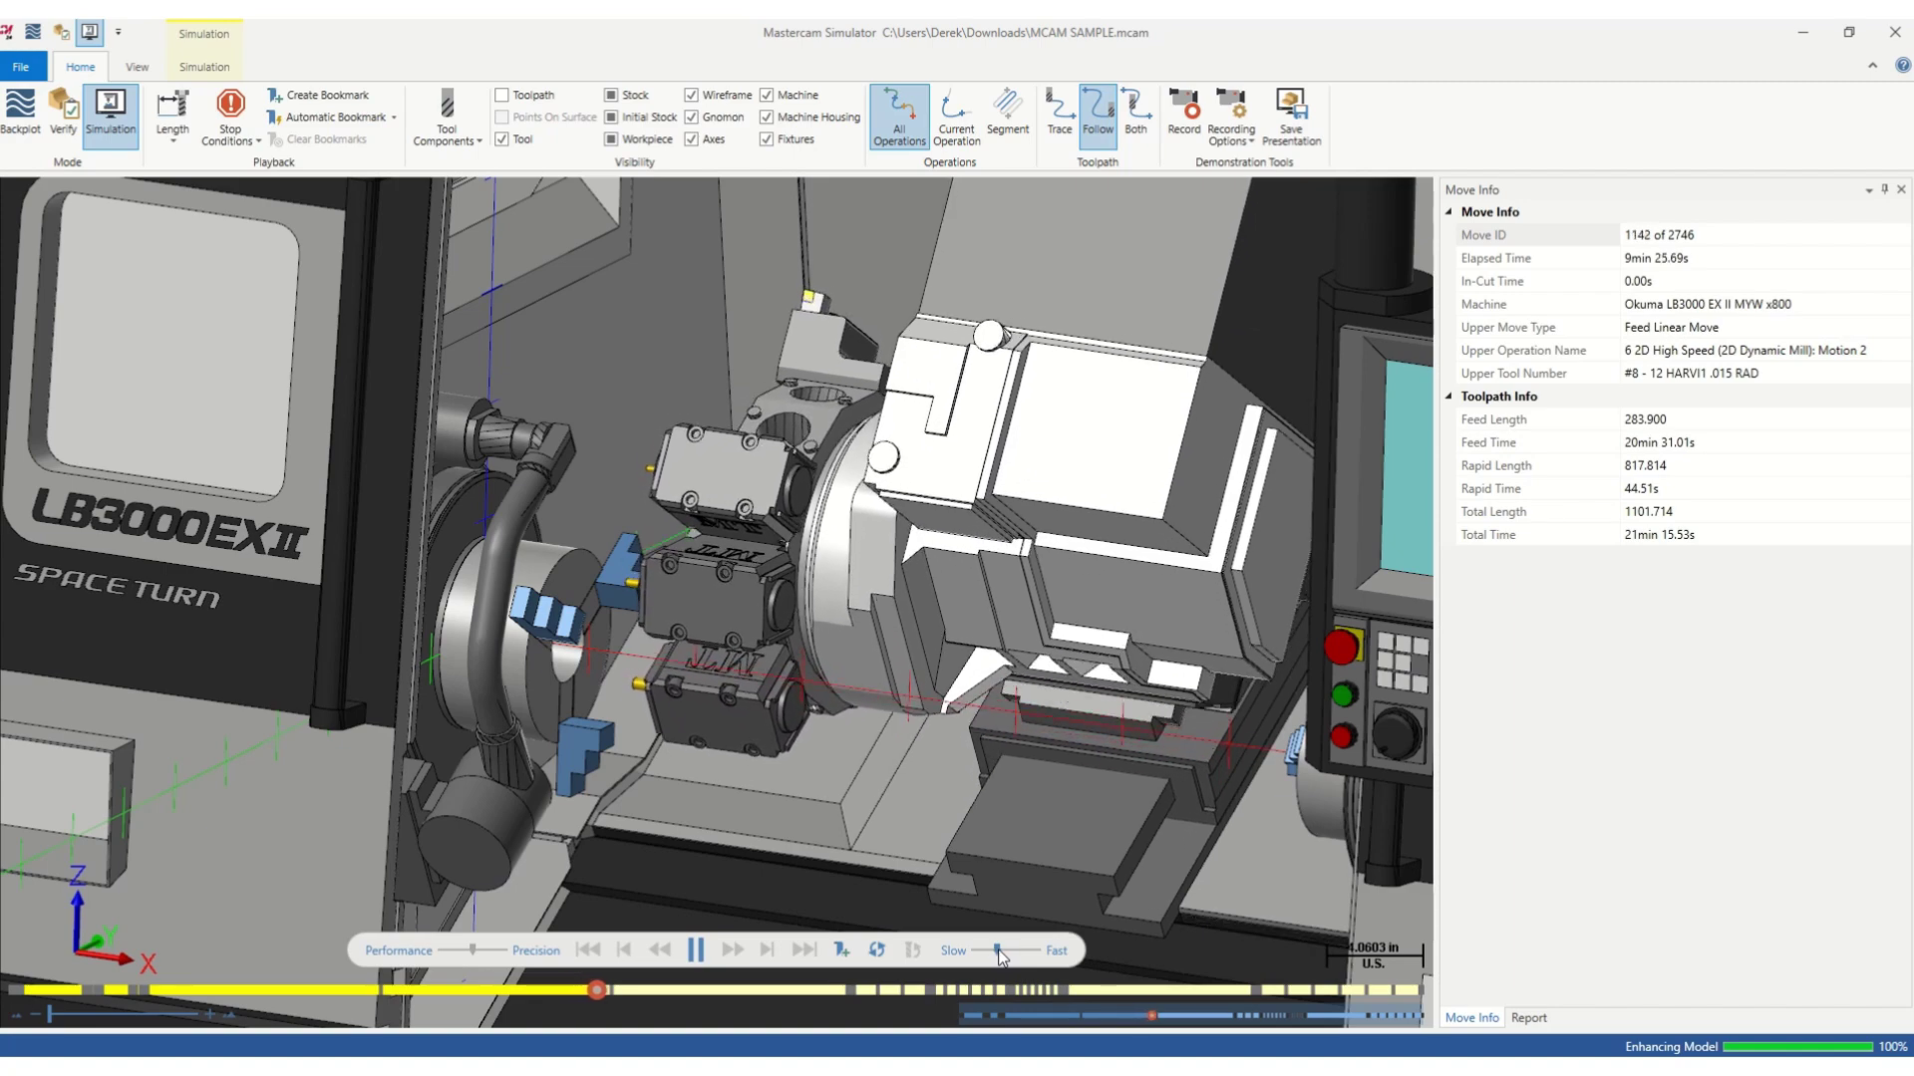
scroll(1040, 695, "up", 3)
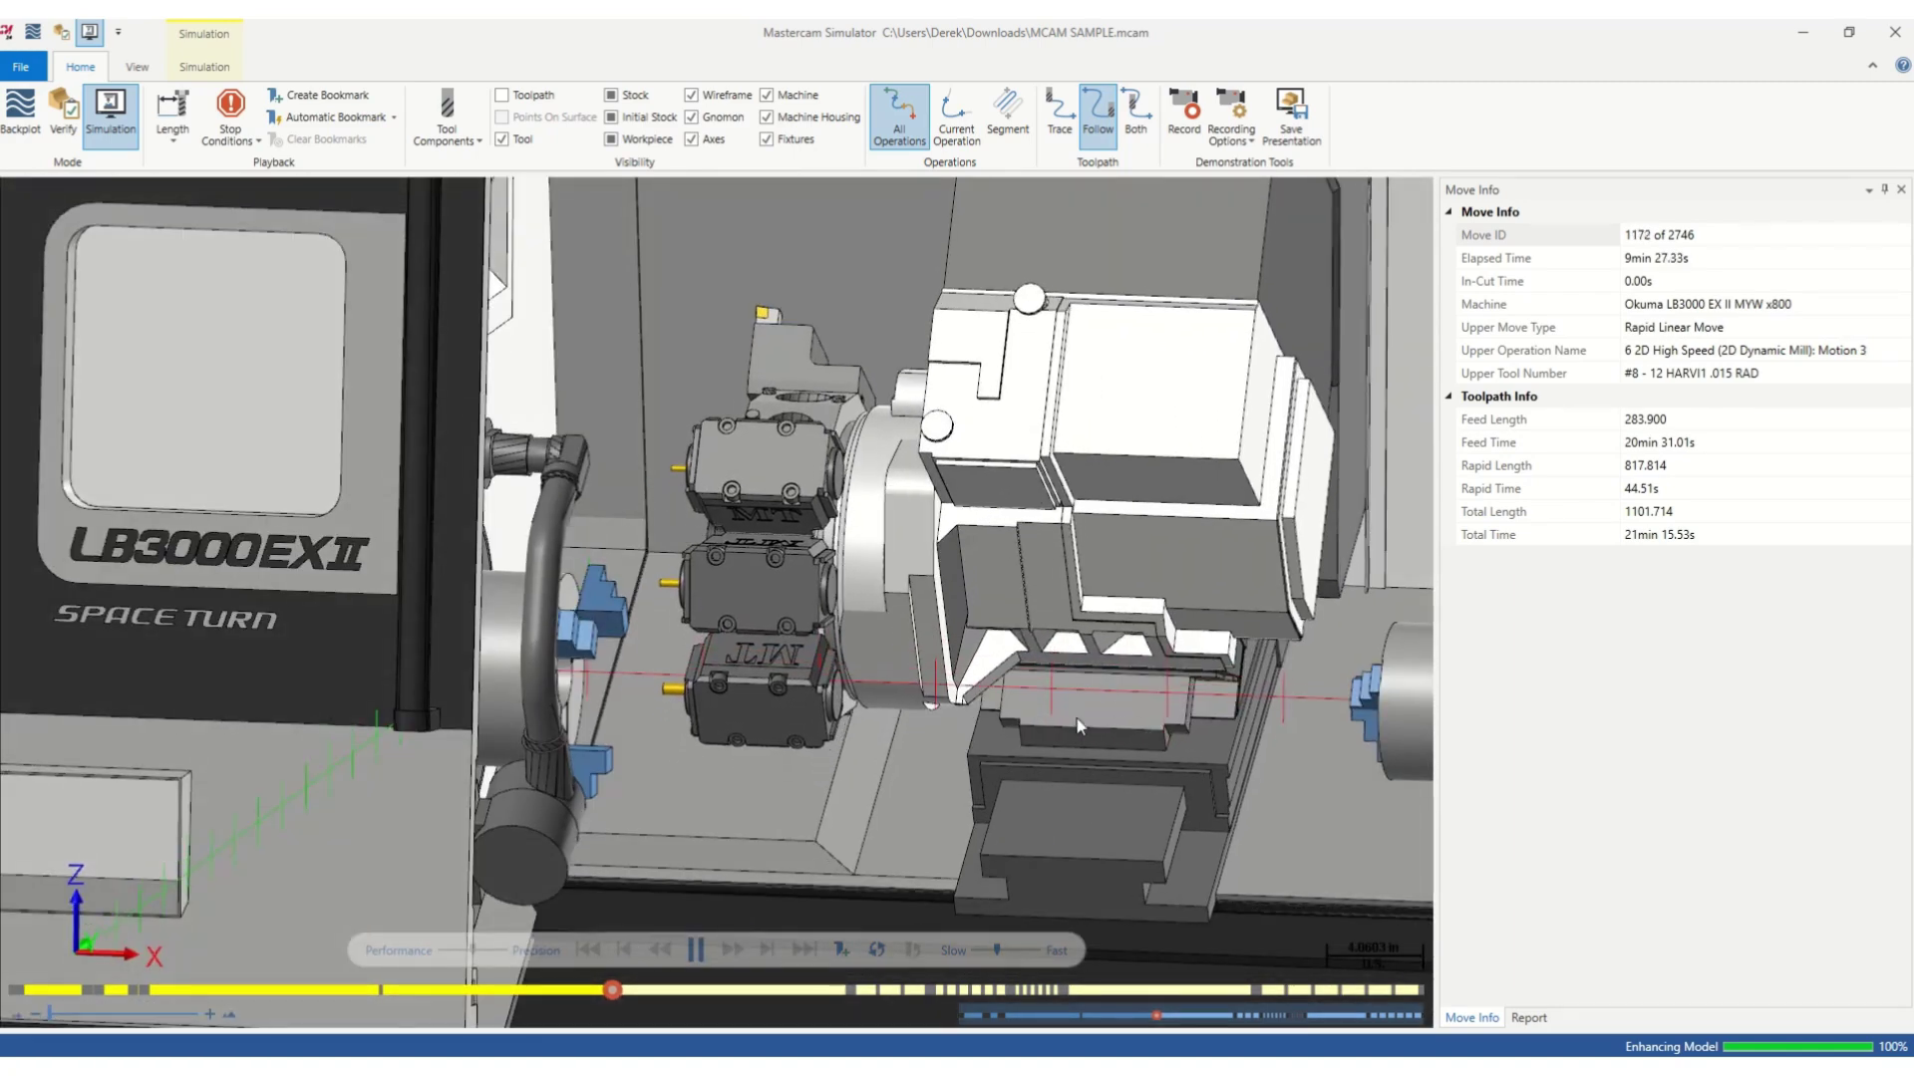
scroll(739, 634, "up", 2)
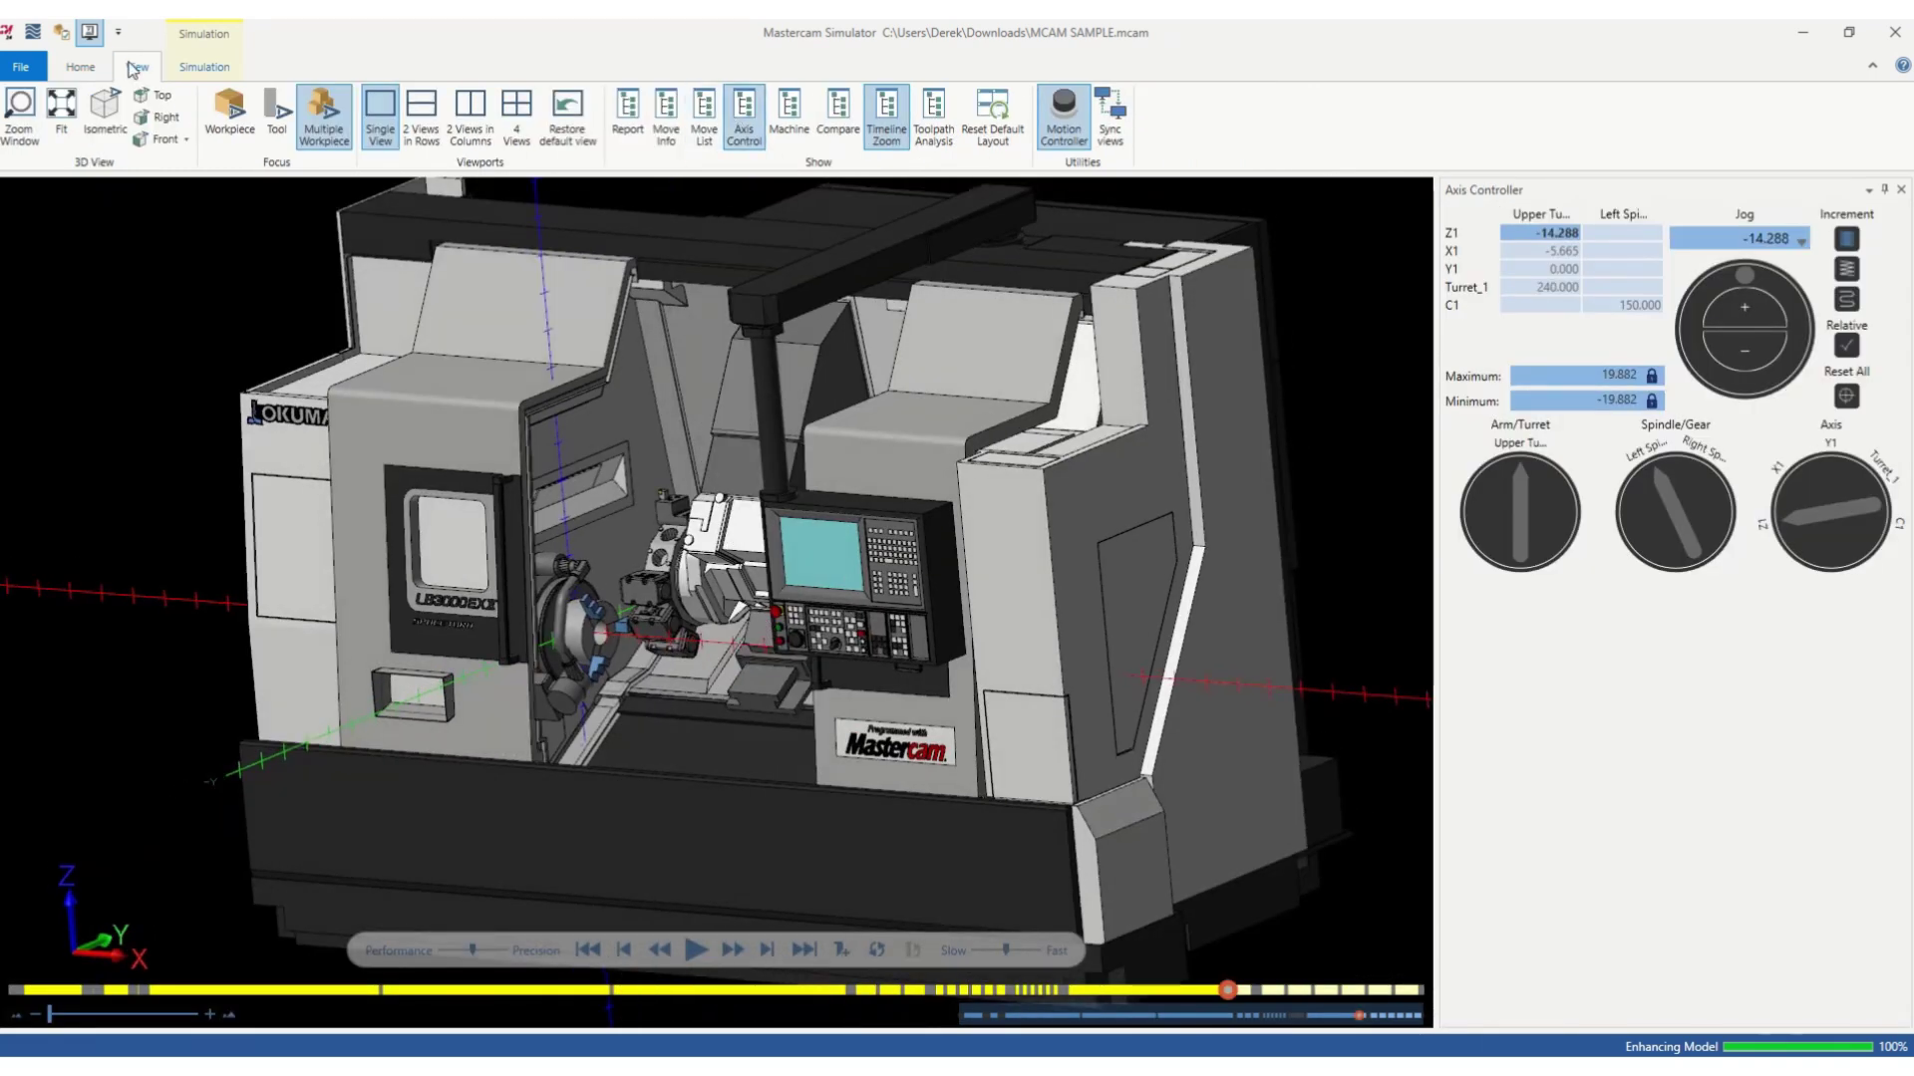
- Change the jog increment and jog the upper turret's Z1 axis to -9.000
scroll(518, 613, "up", 3)
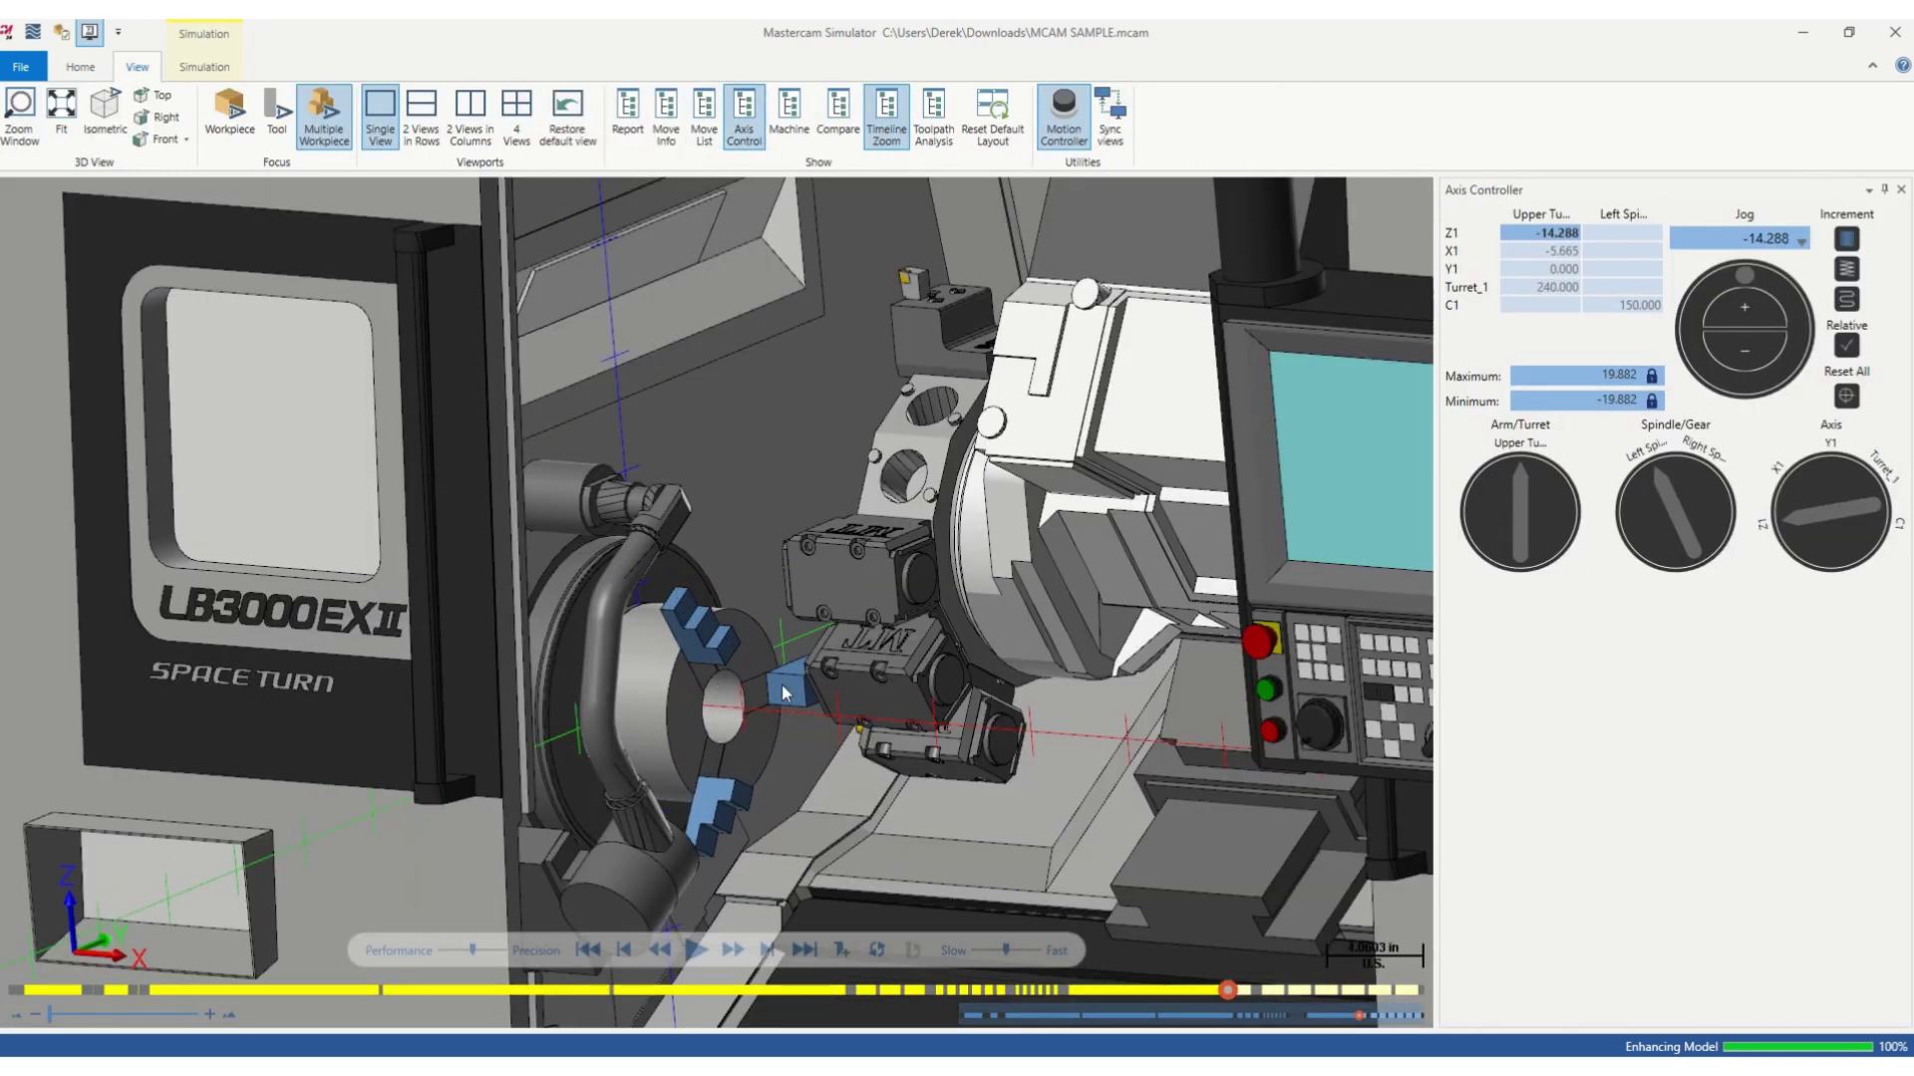
scroll(785, 693, "up", 1)
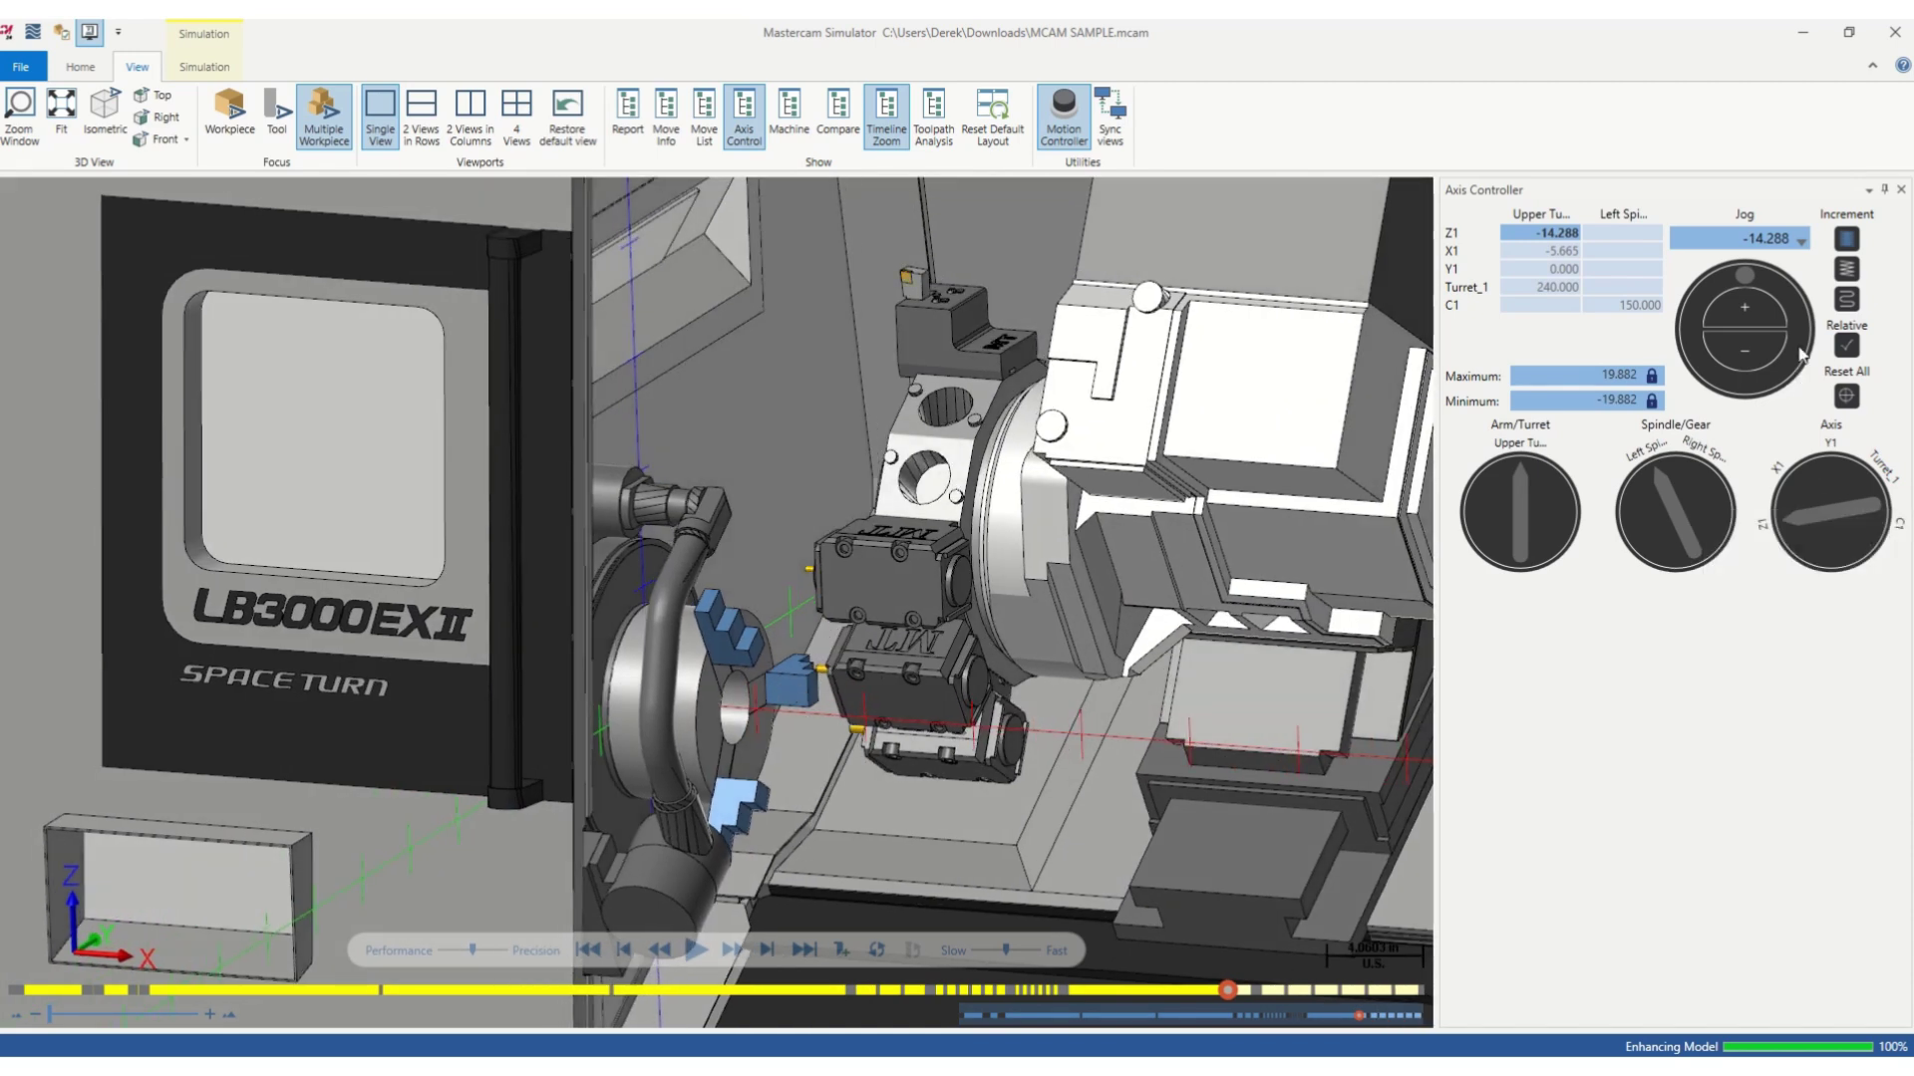
left_click(1849, 307)
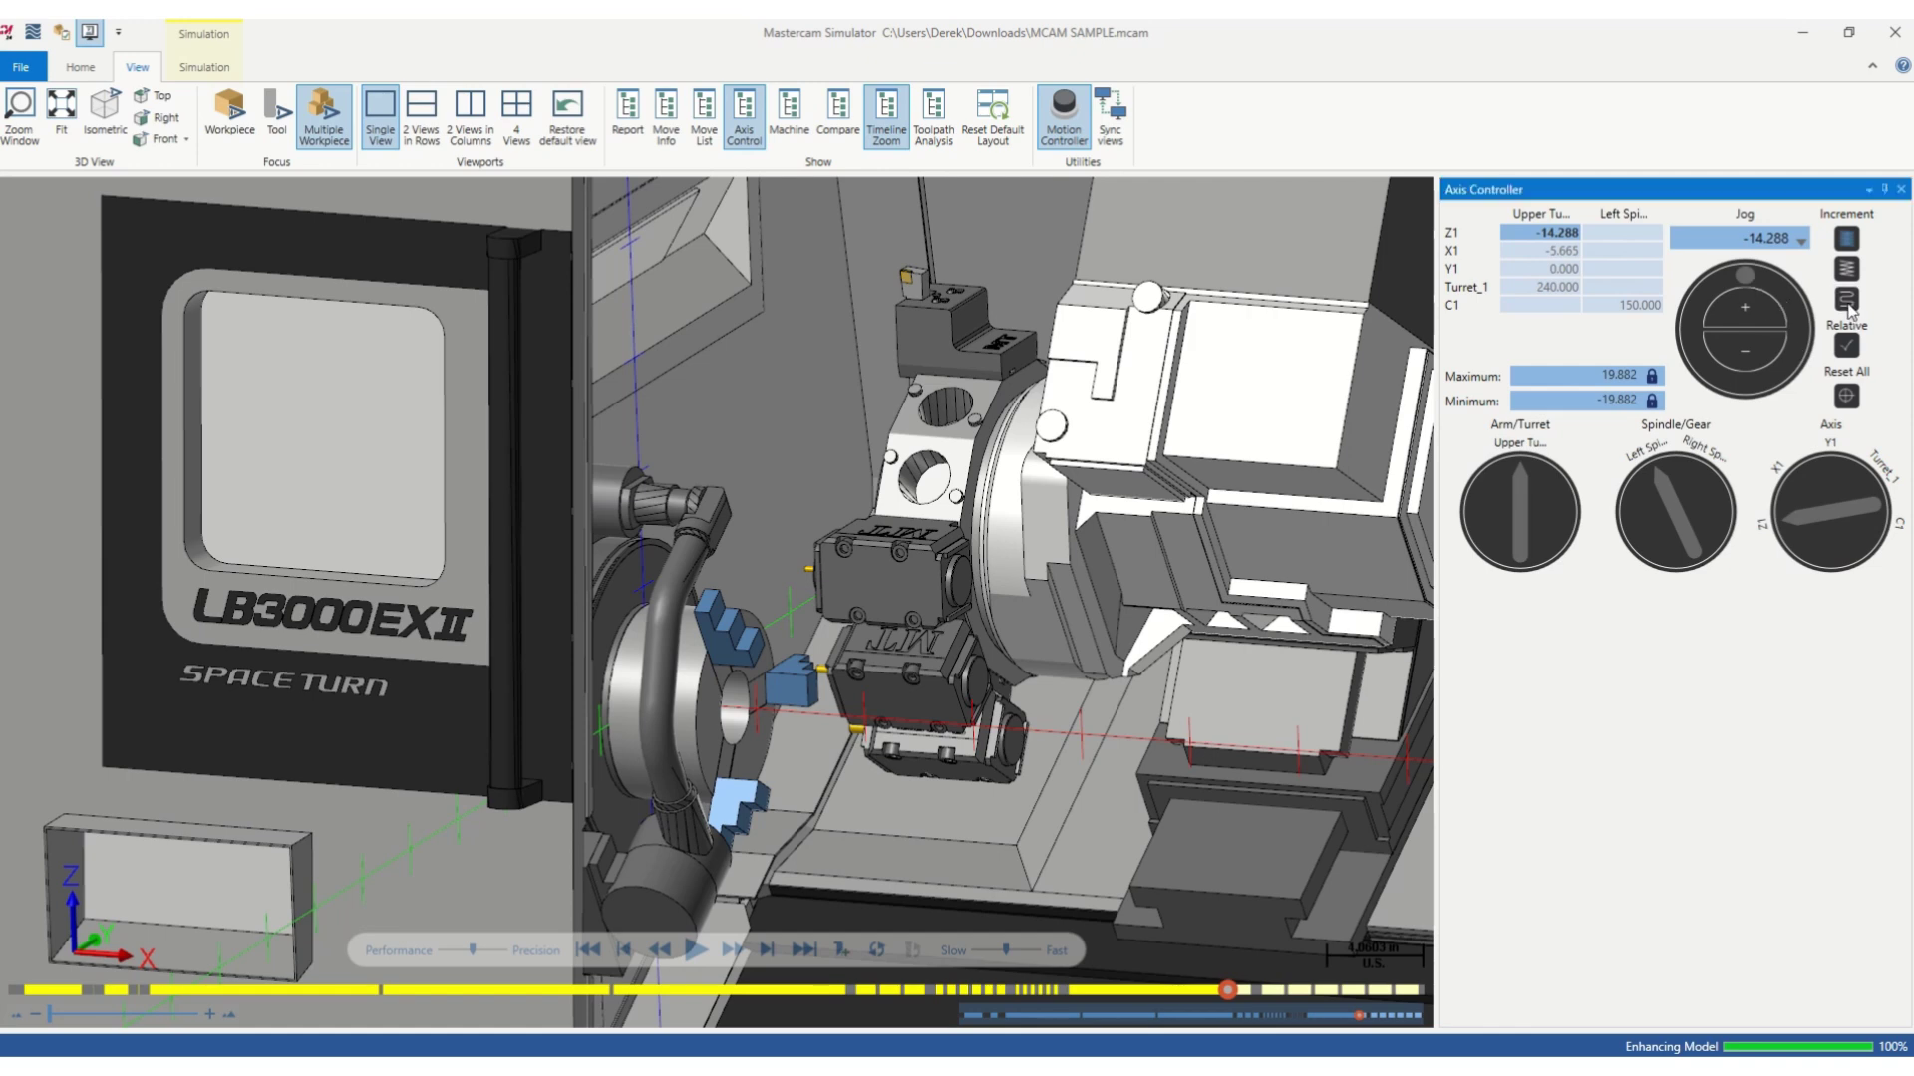
left_click_drag(1754, 284, 1776, 385)
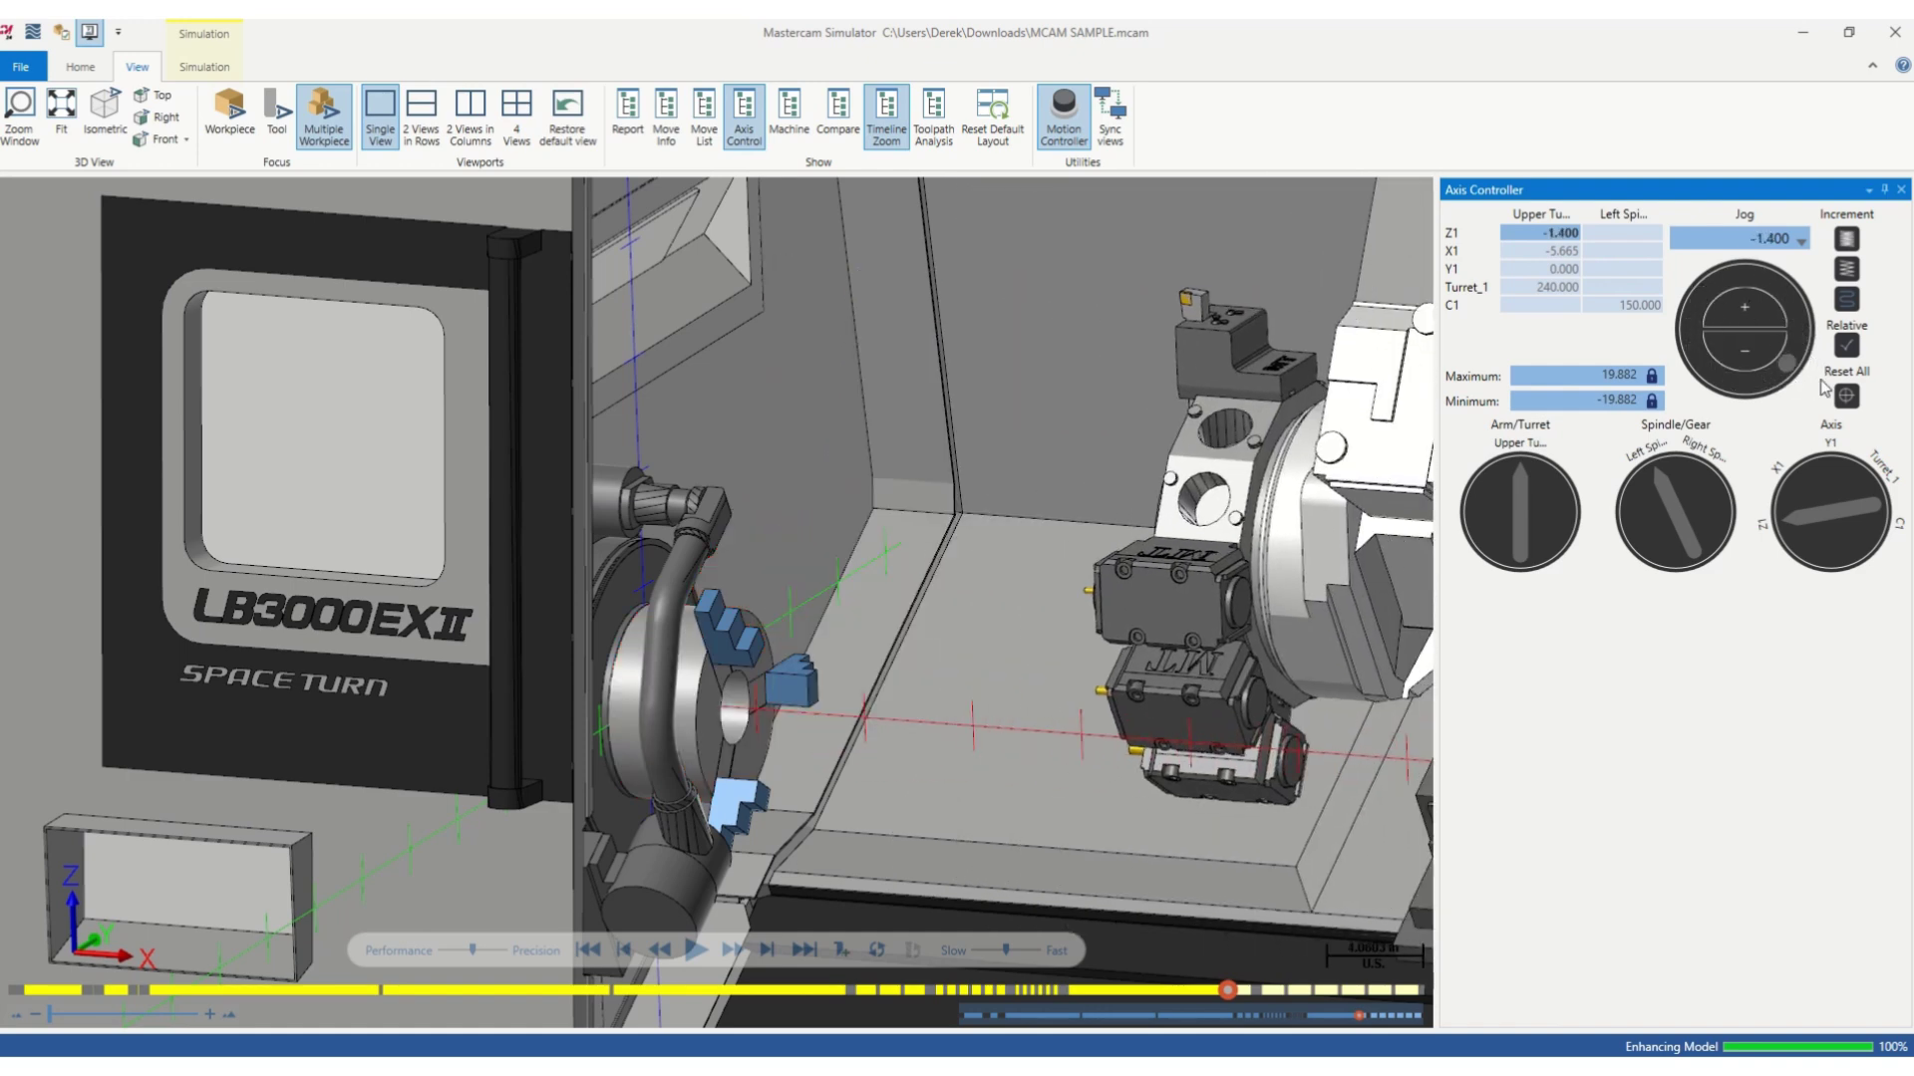
left_click_drag(1829, 387, 1829, 302)
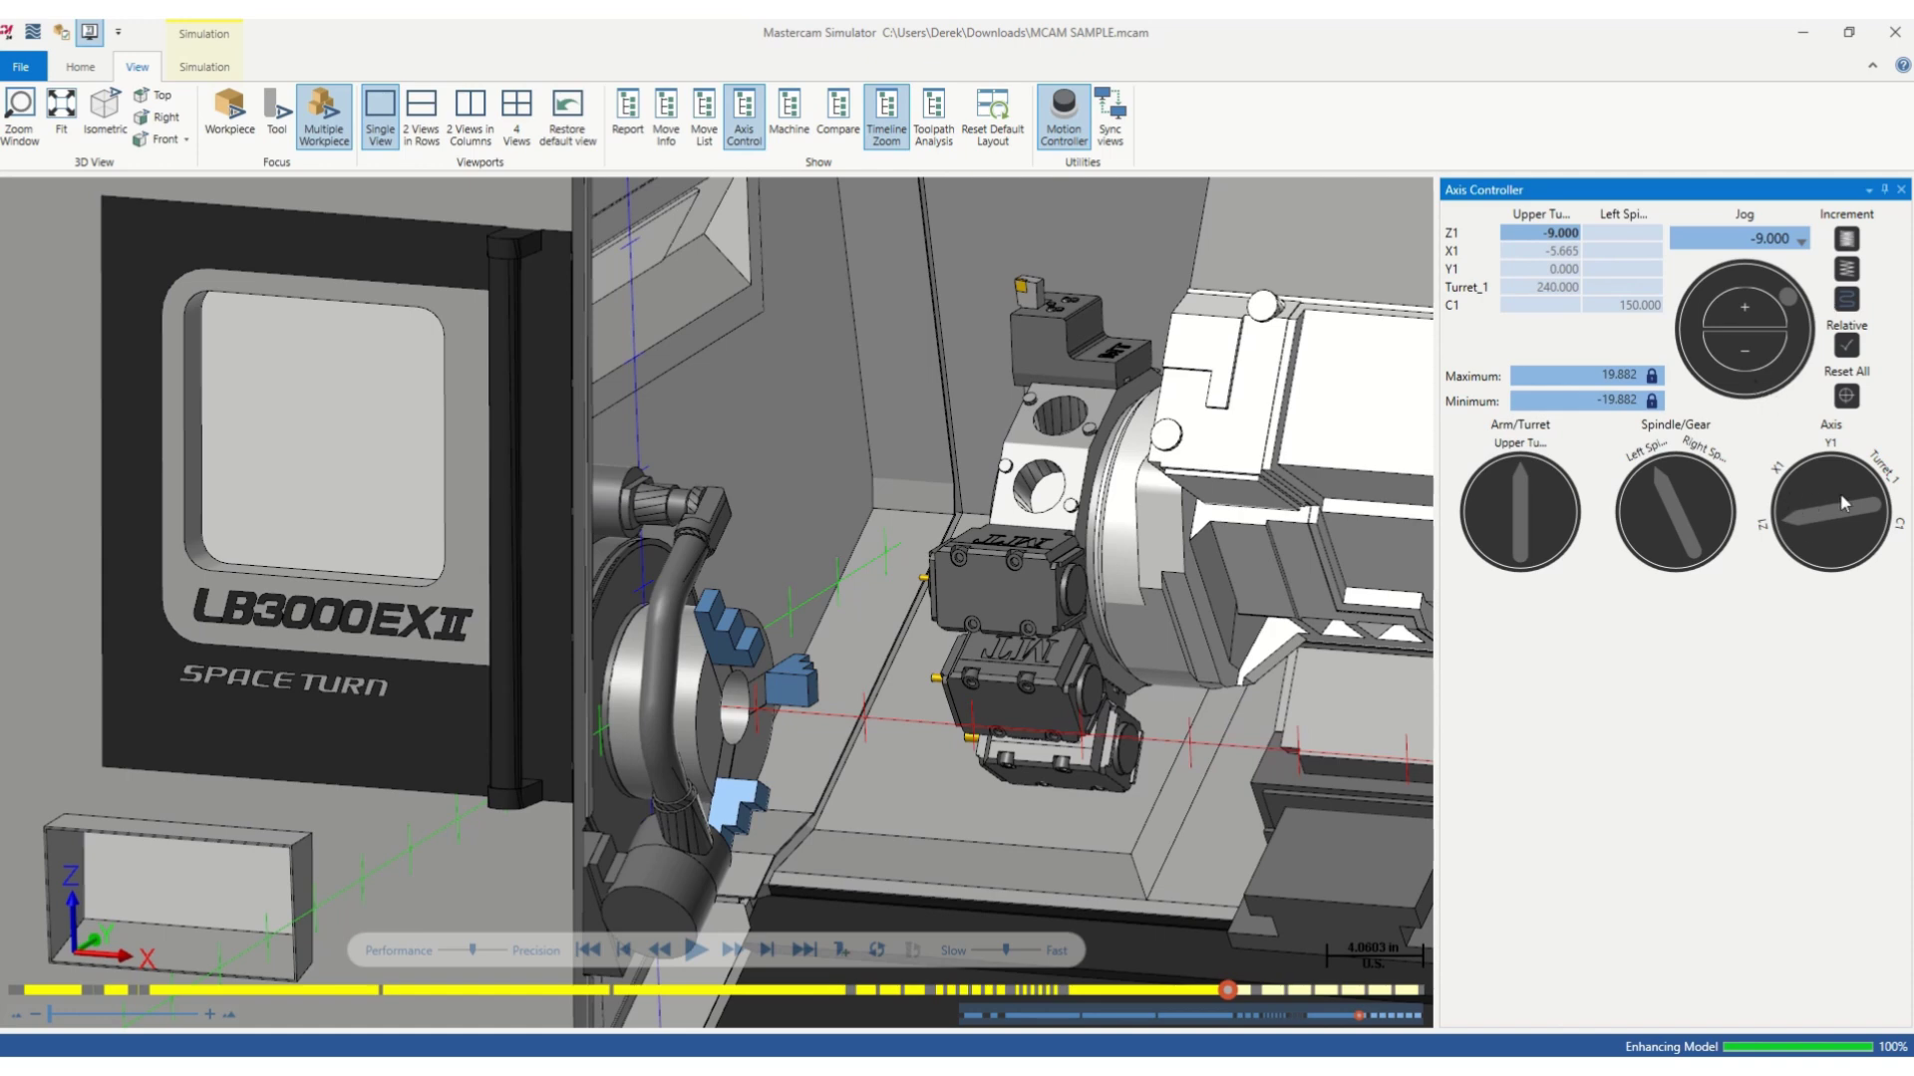
- Switch the Axis dial to Turret_1 and index the turret to -186.000
left_click_drag(1843, 504, 1876, 503)
mouse_move(1789, 312)
left_mouse_down()
mouse_move(1764, 291)
mouse_move(1784, 292)
left_mouse_up()
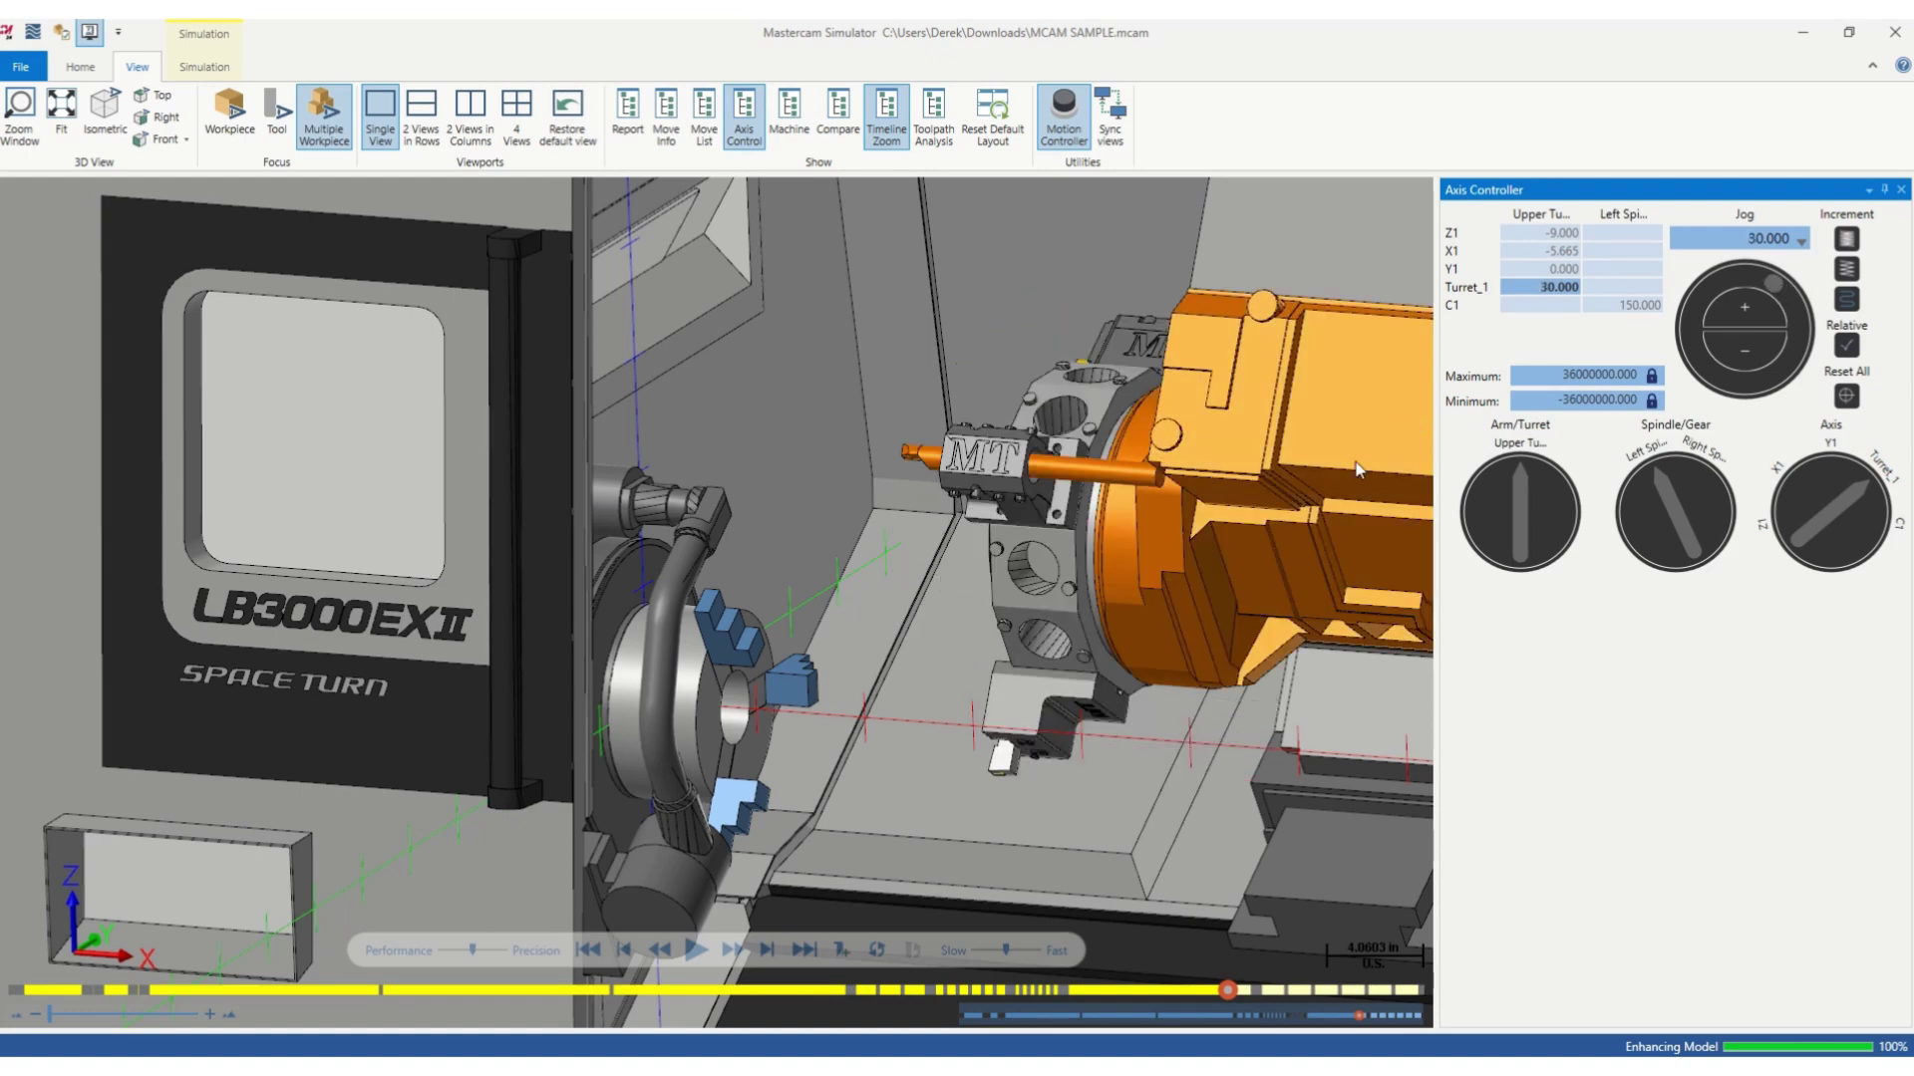
scroll(1306, 489, "up", 6)
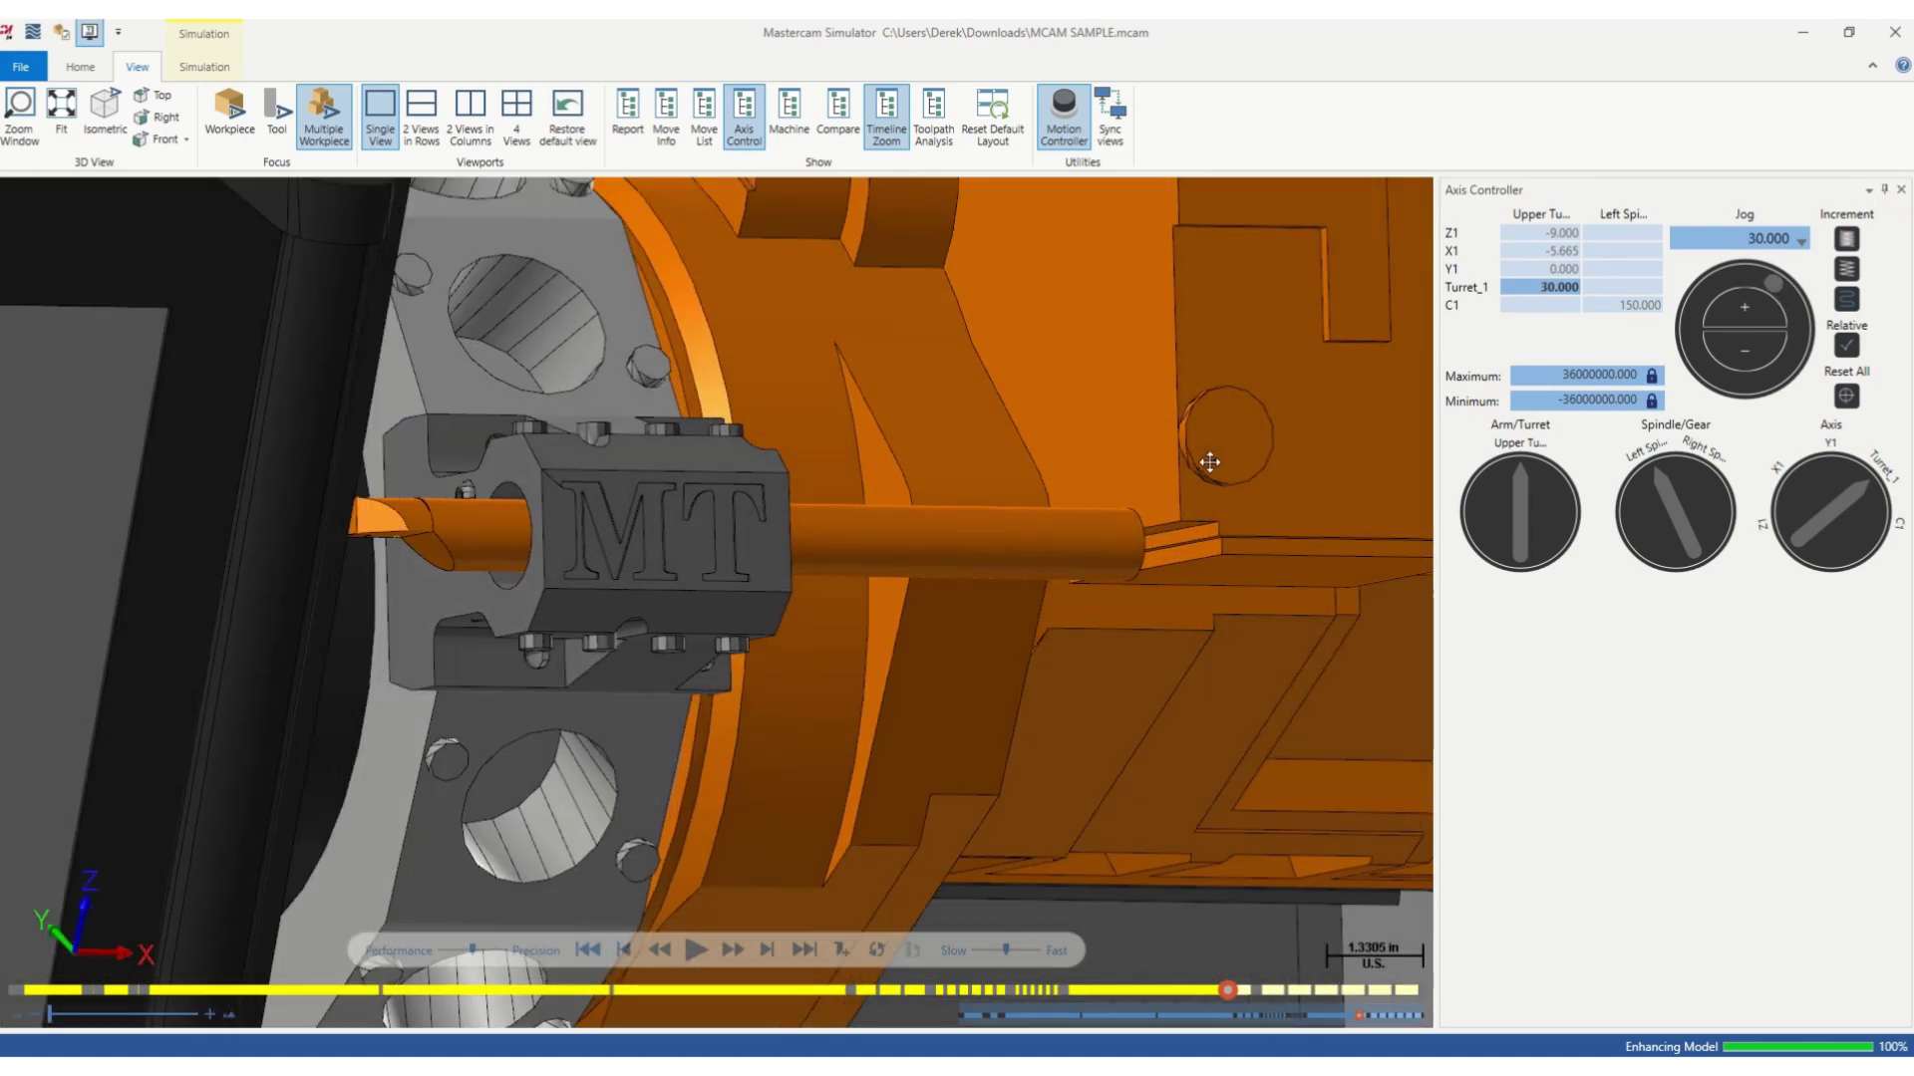
middle_click_drag(1209, 461, 1193, 470)
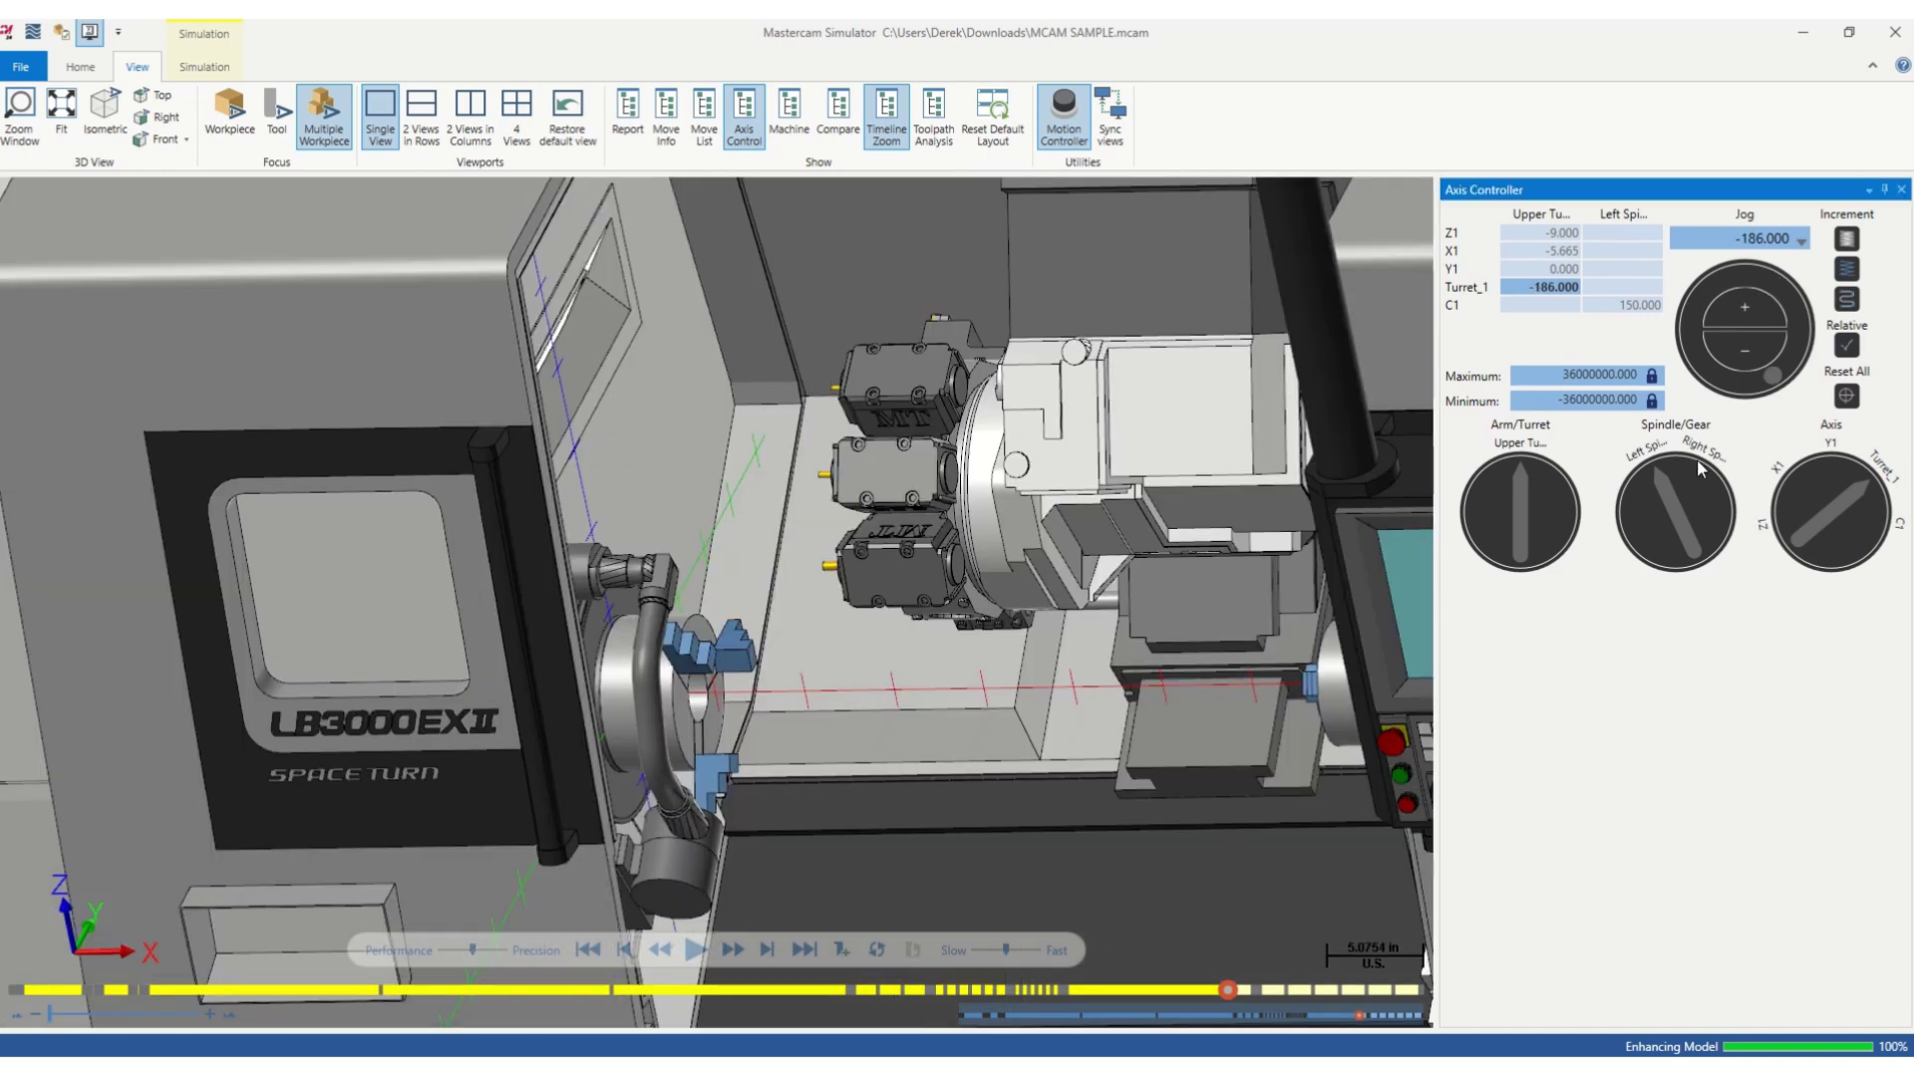
scroll(1120, 588, "down", 5)
- Jog the upper turret Z1 to -7.670 and the tailstock W axis to -2.100
scroll(1390, 564, "up", 5)
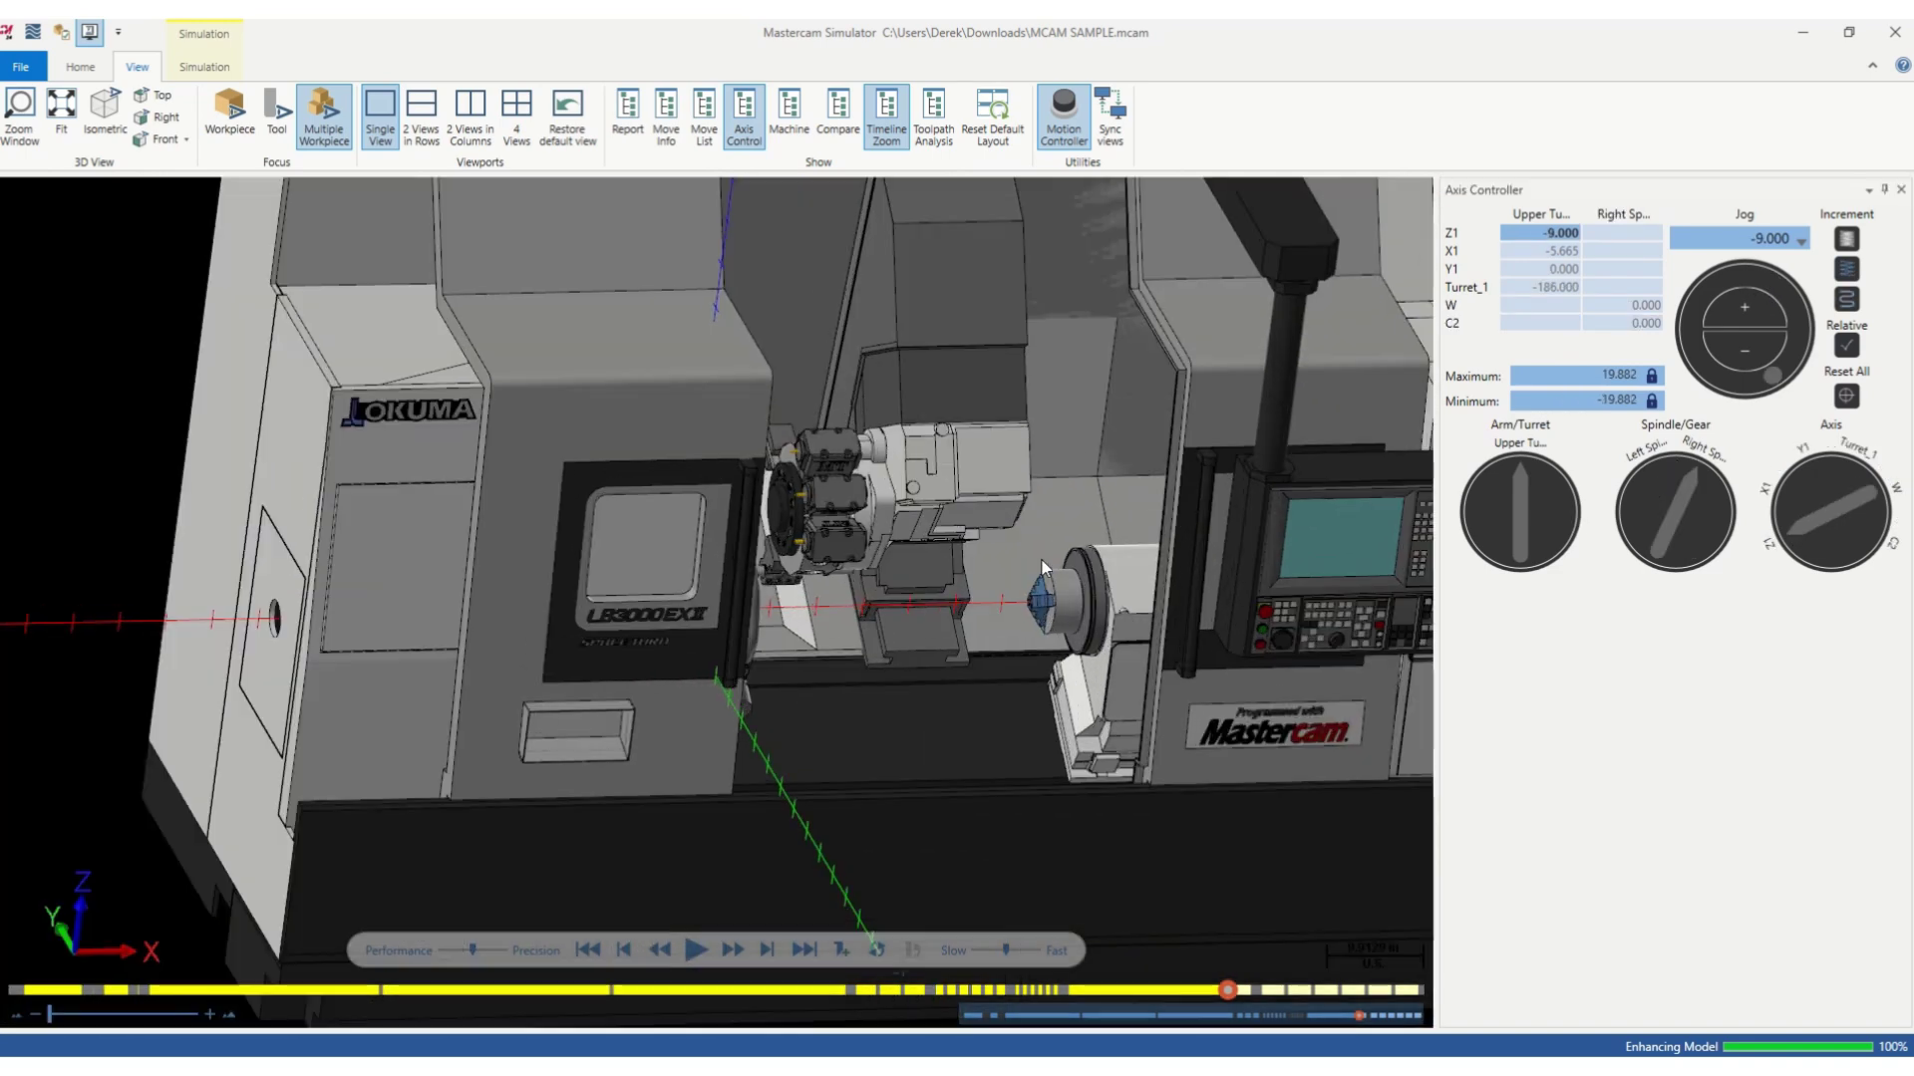
left_click_drag(1770, 376, 1712, 257)
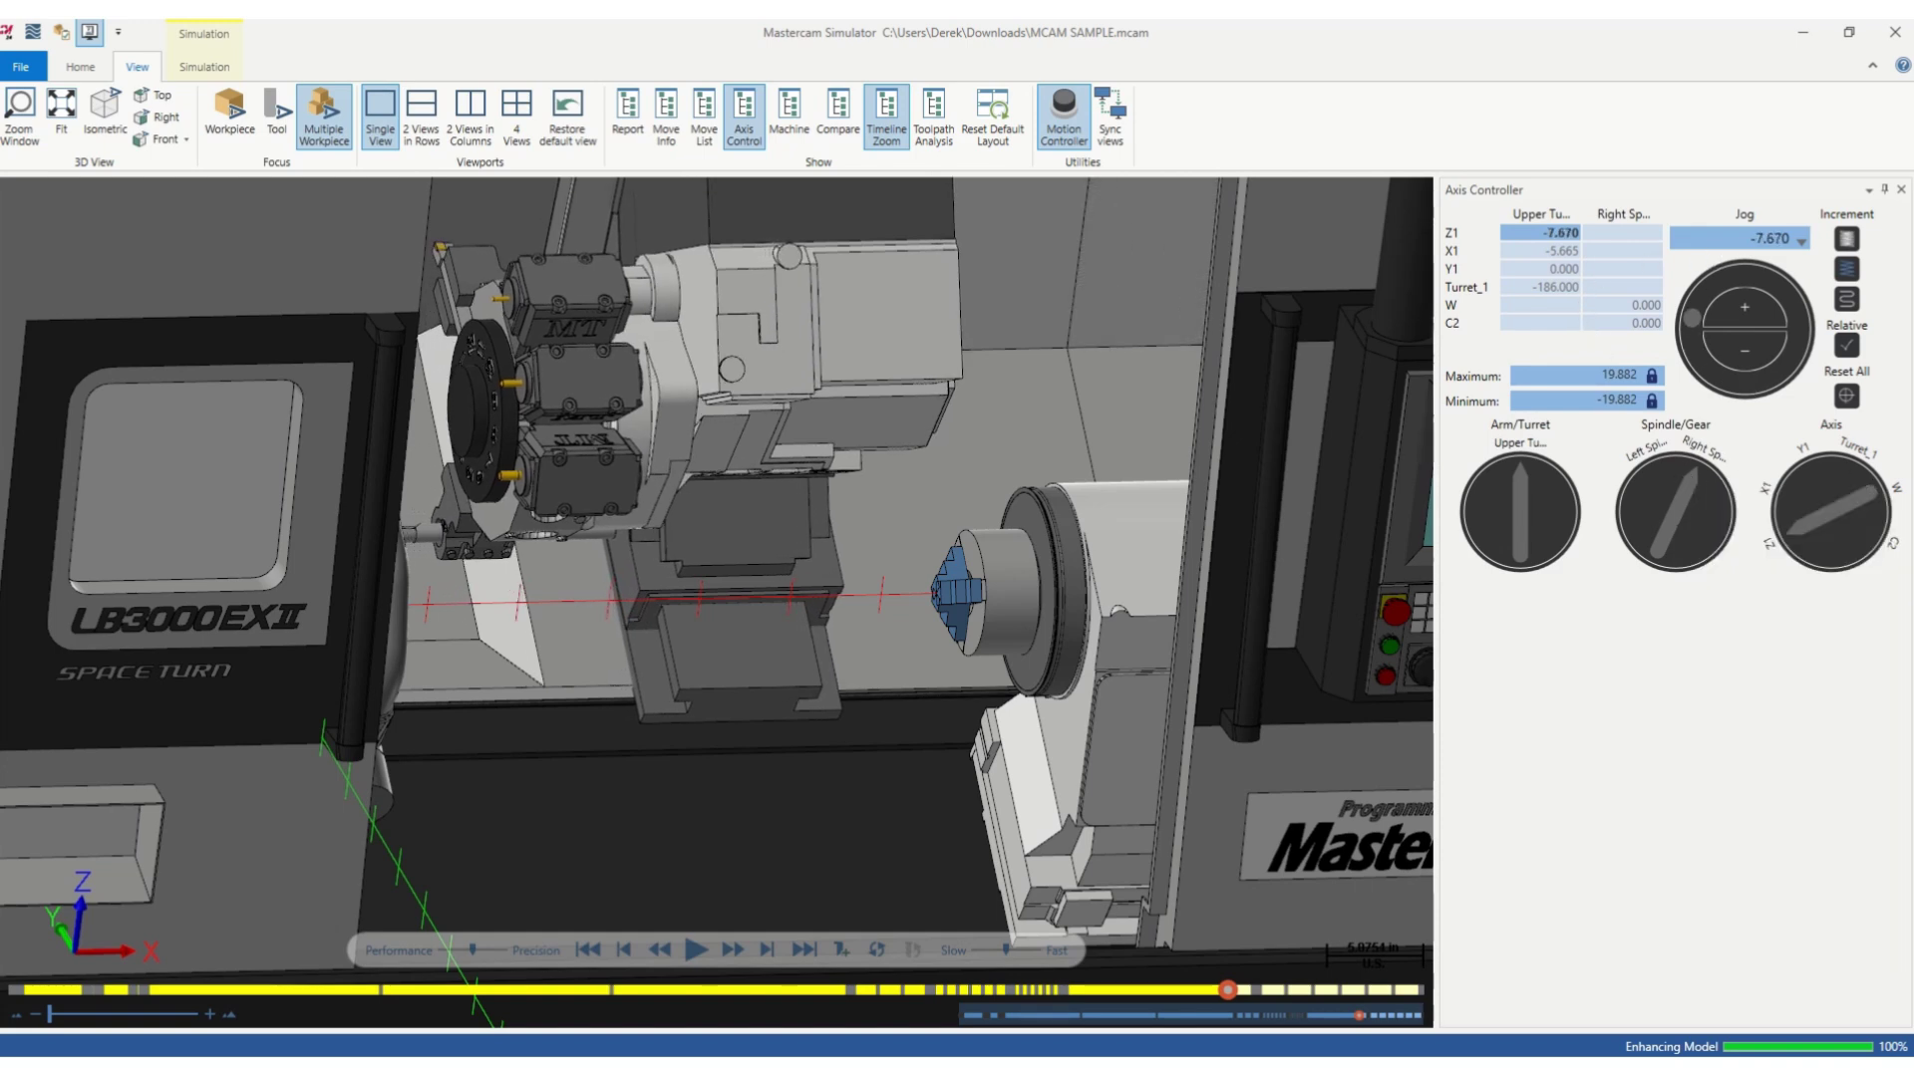
left_click(1893, 506)
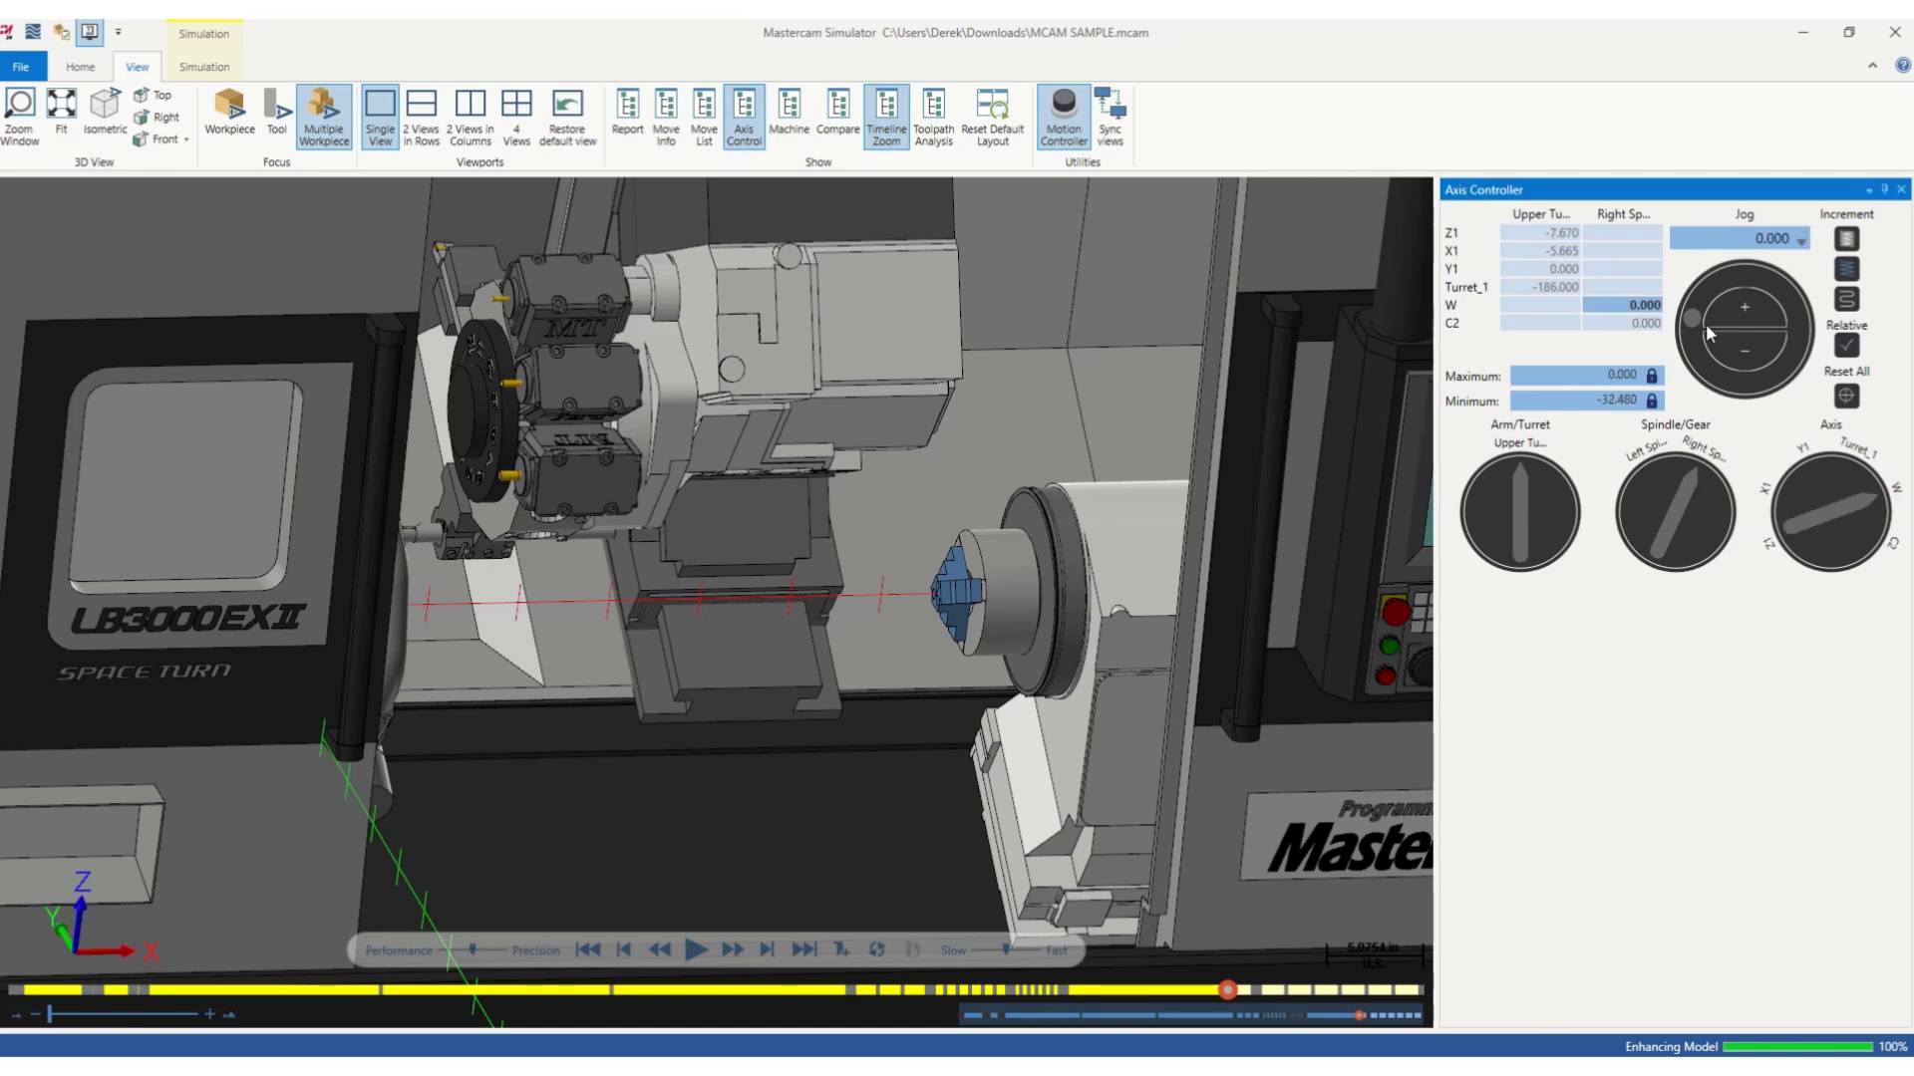
left_click_drag(1695, 336, 1806, 399)
- Rotate the right spindle C2 axis through 154 to 174.000
left_click(1888, 546)
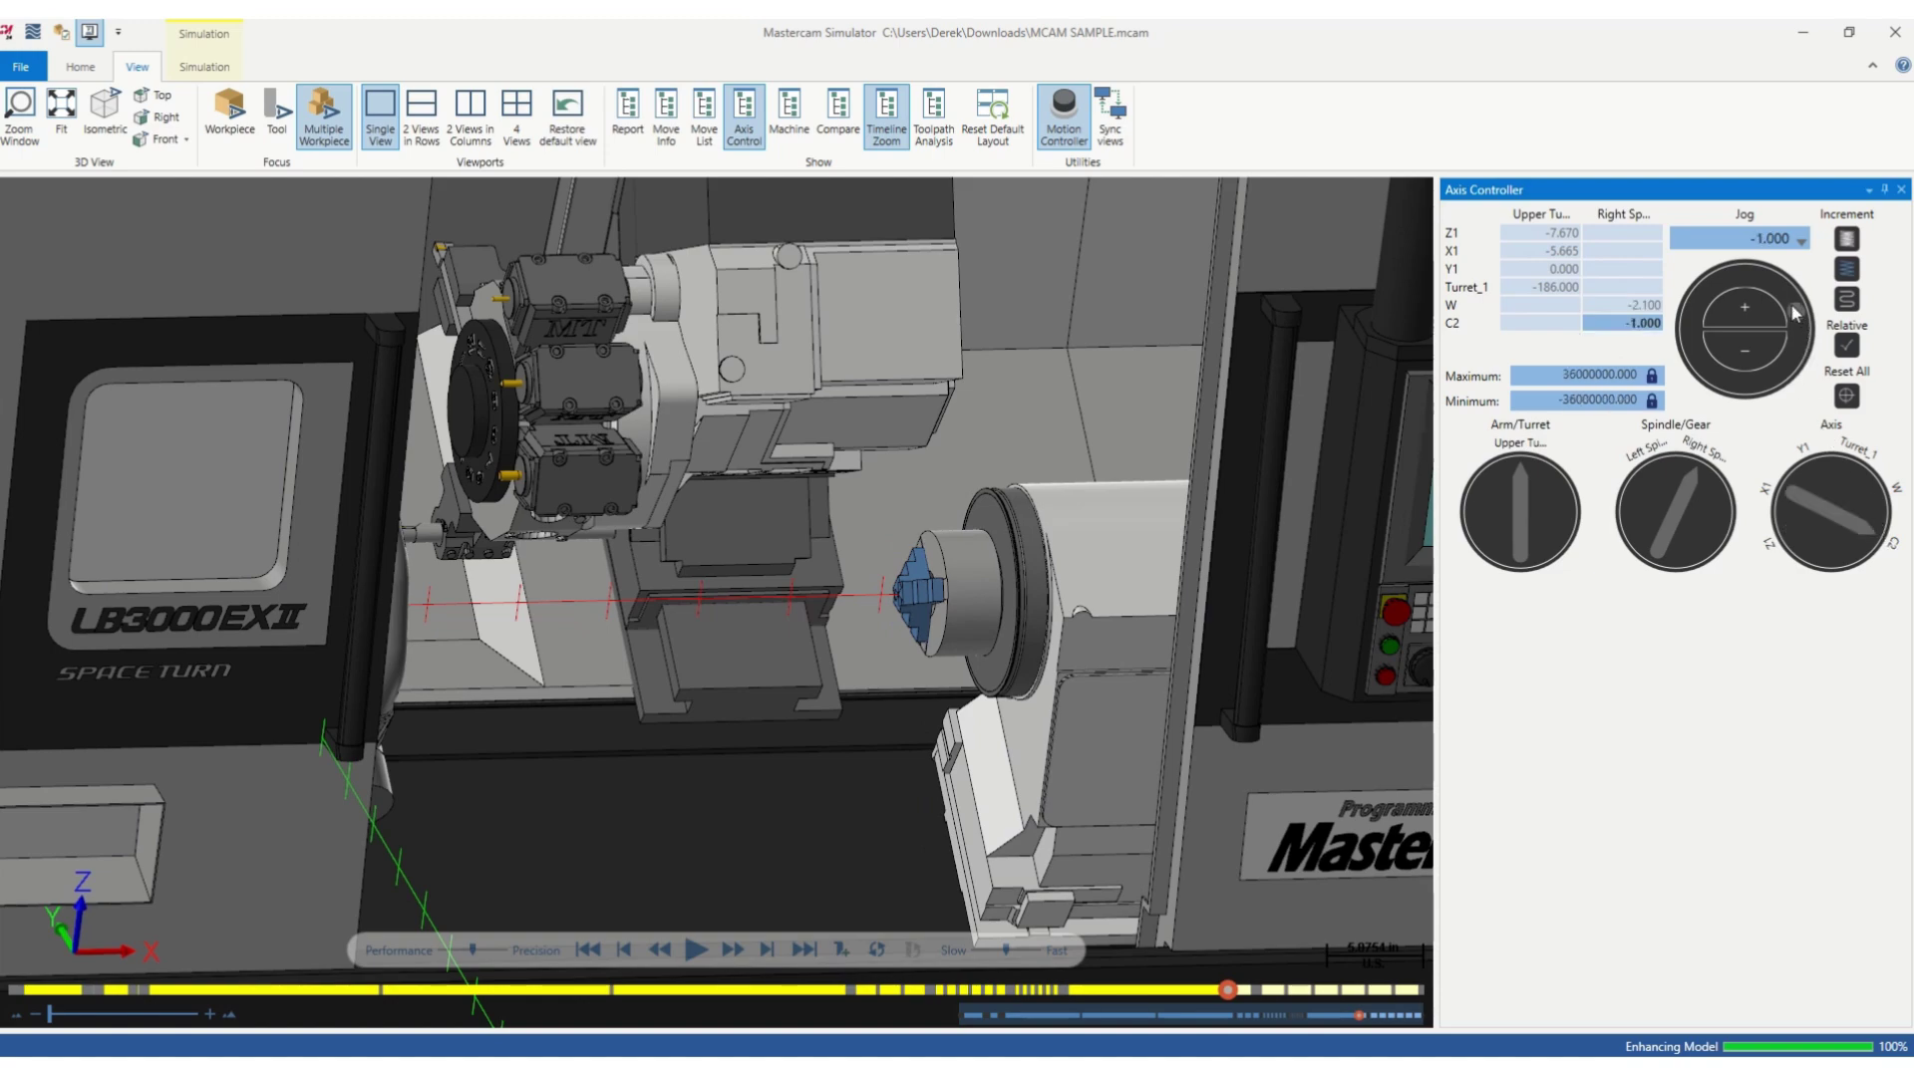
left_click_drag(1794, 314, 1000, 572)
middle_click_drag(1000, 572, 817, 473)
- On the Home tab, toggle Machine off and back on, then uncheck Machine Housing
left_click(80, 66)
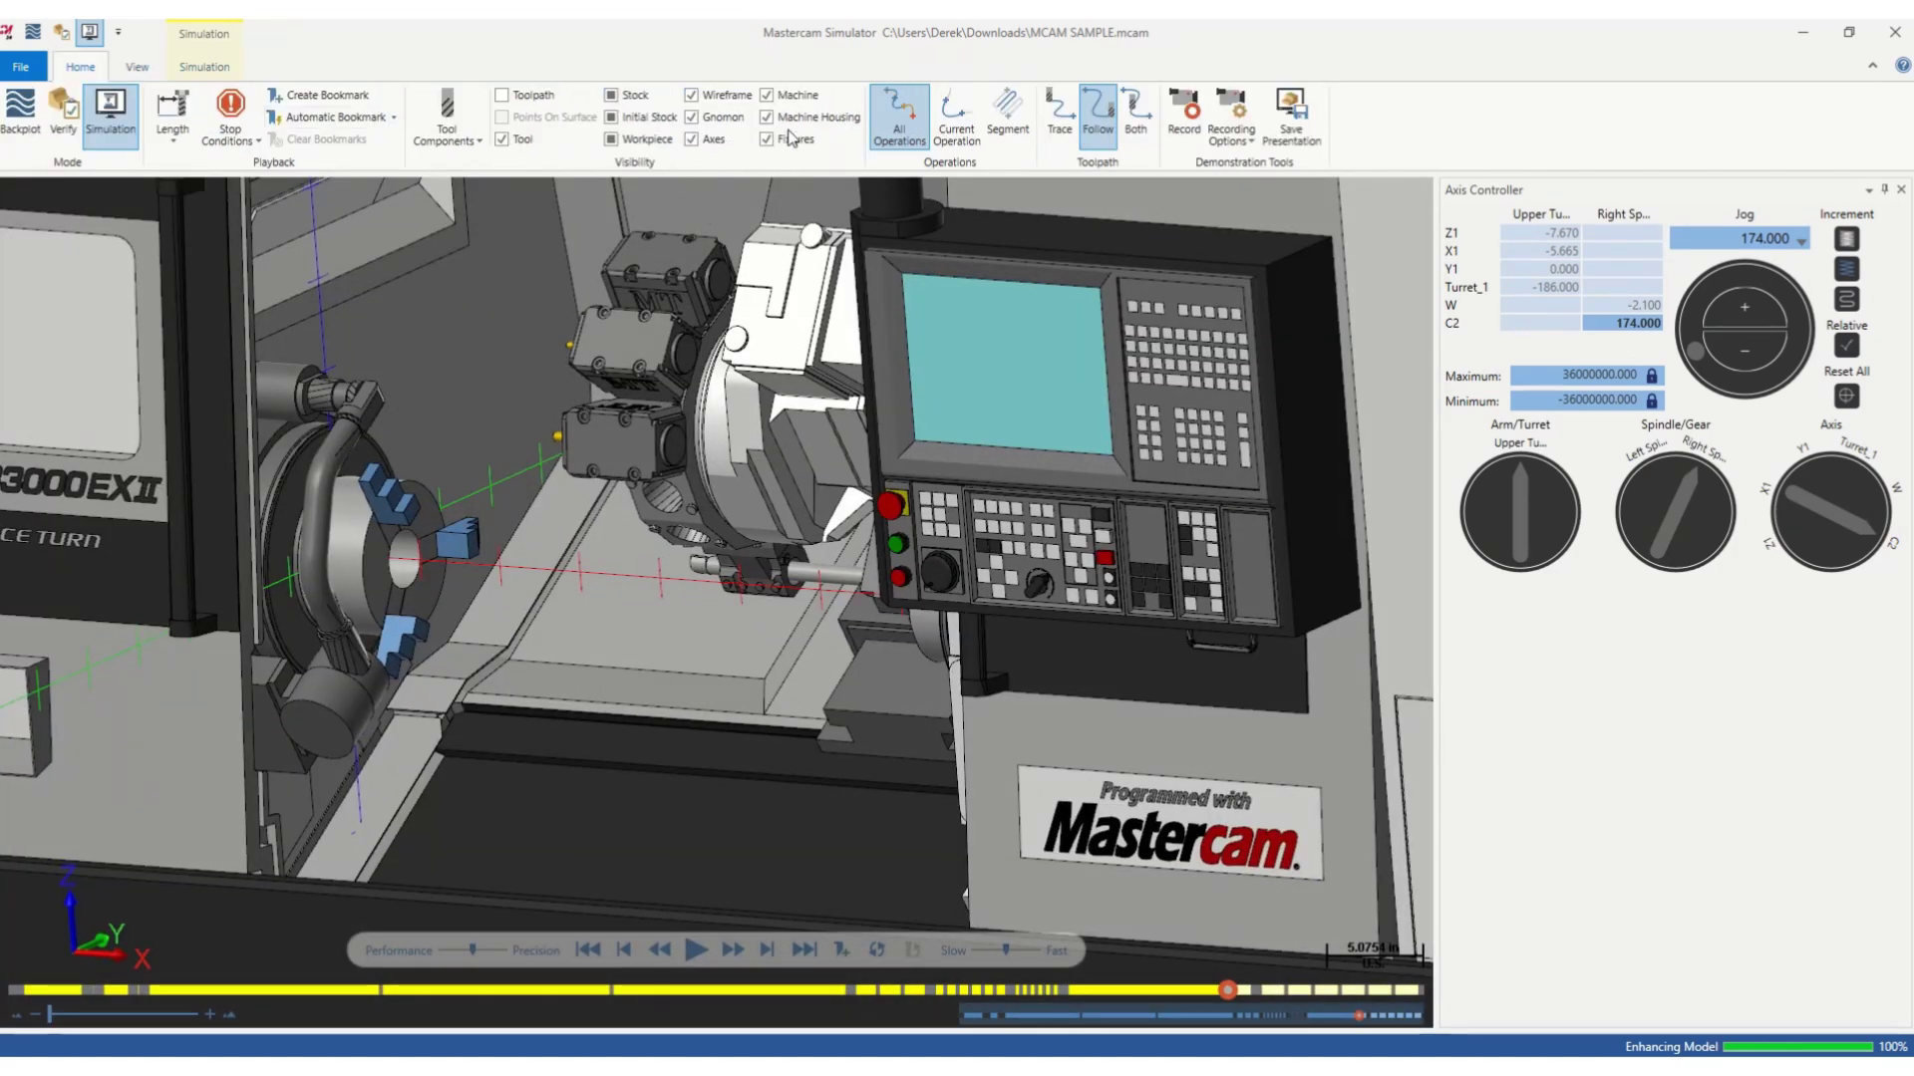
left_click(766, 95)
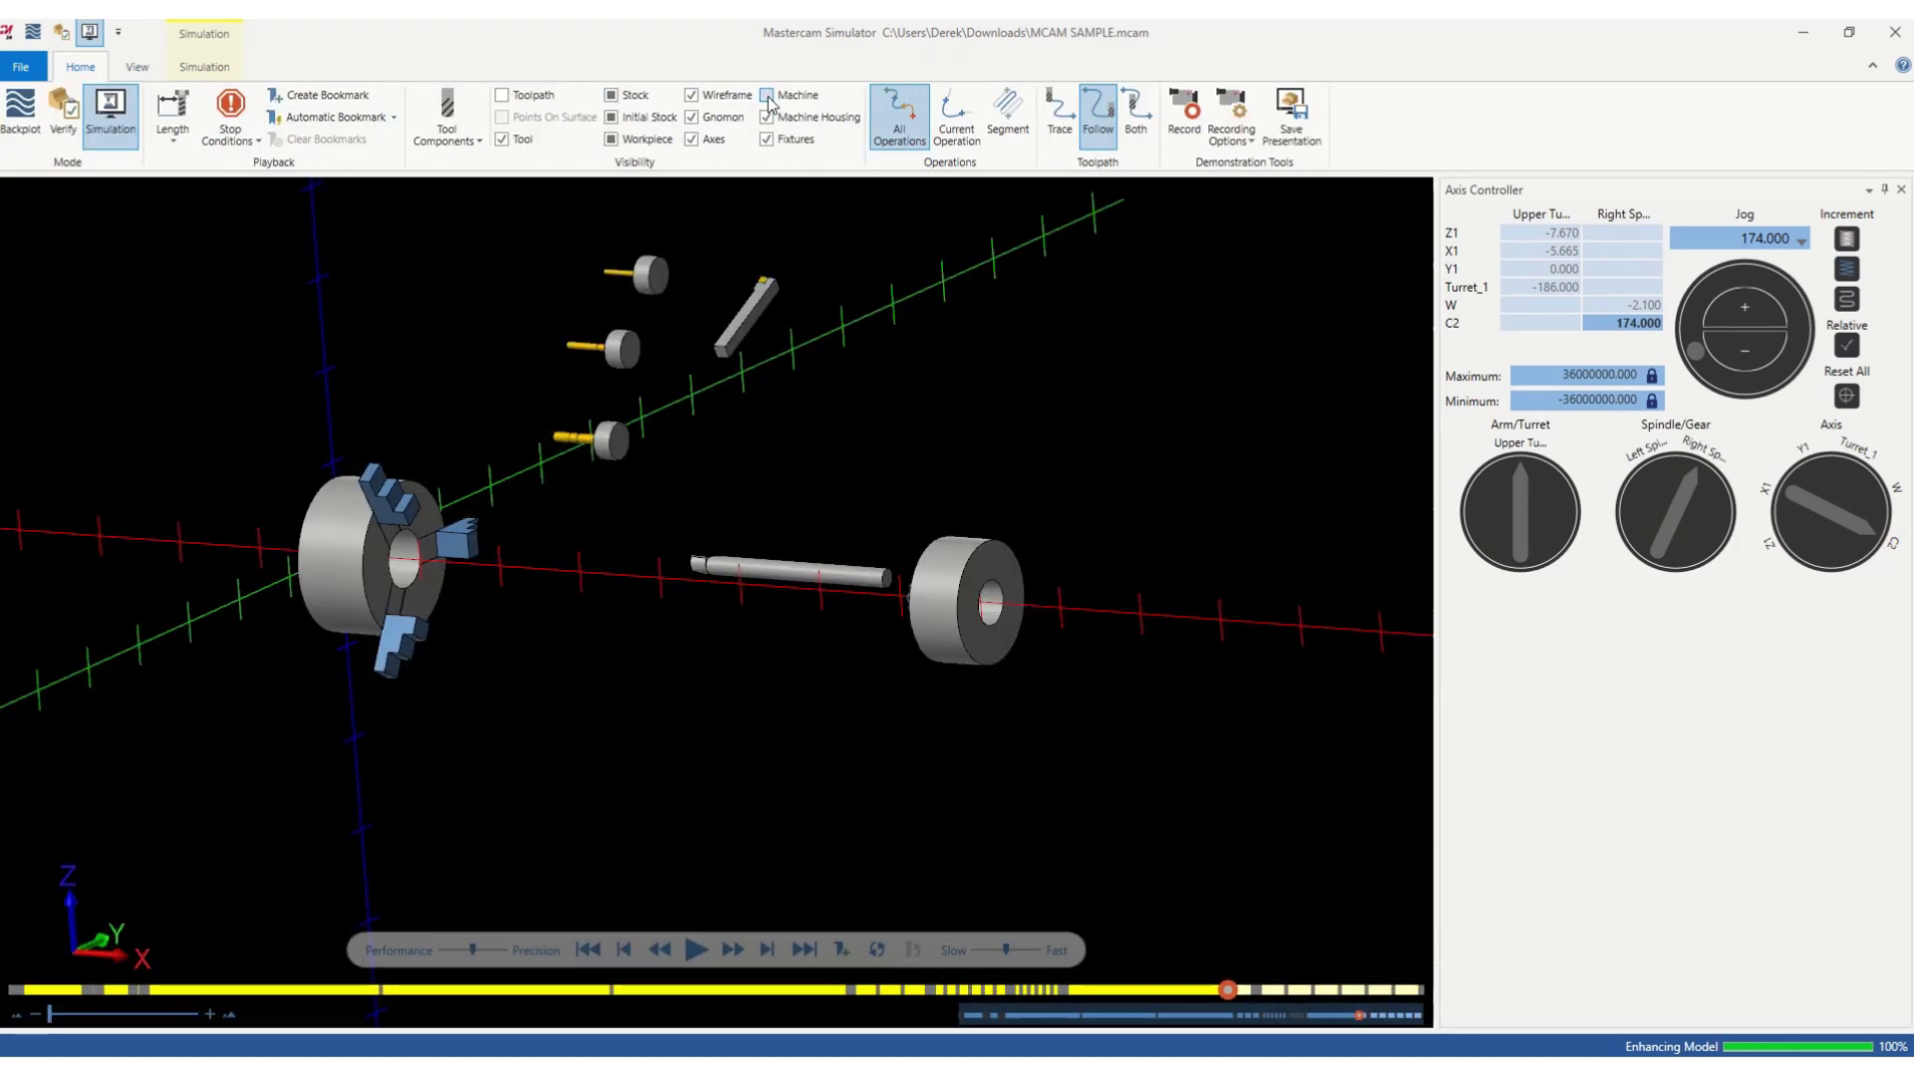
left_click(767, 96)
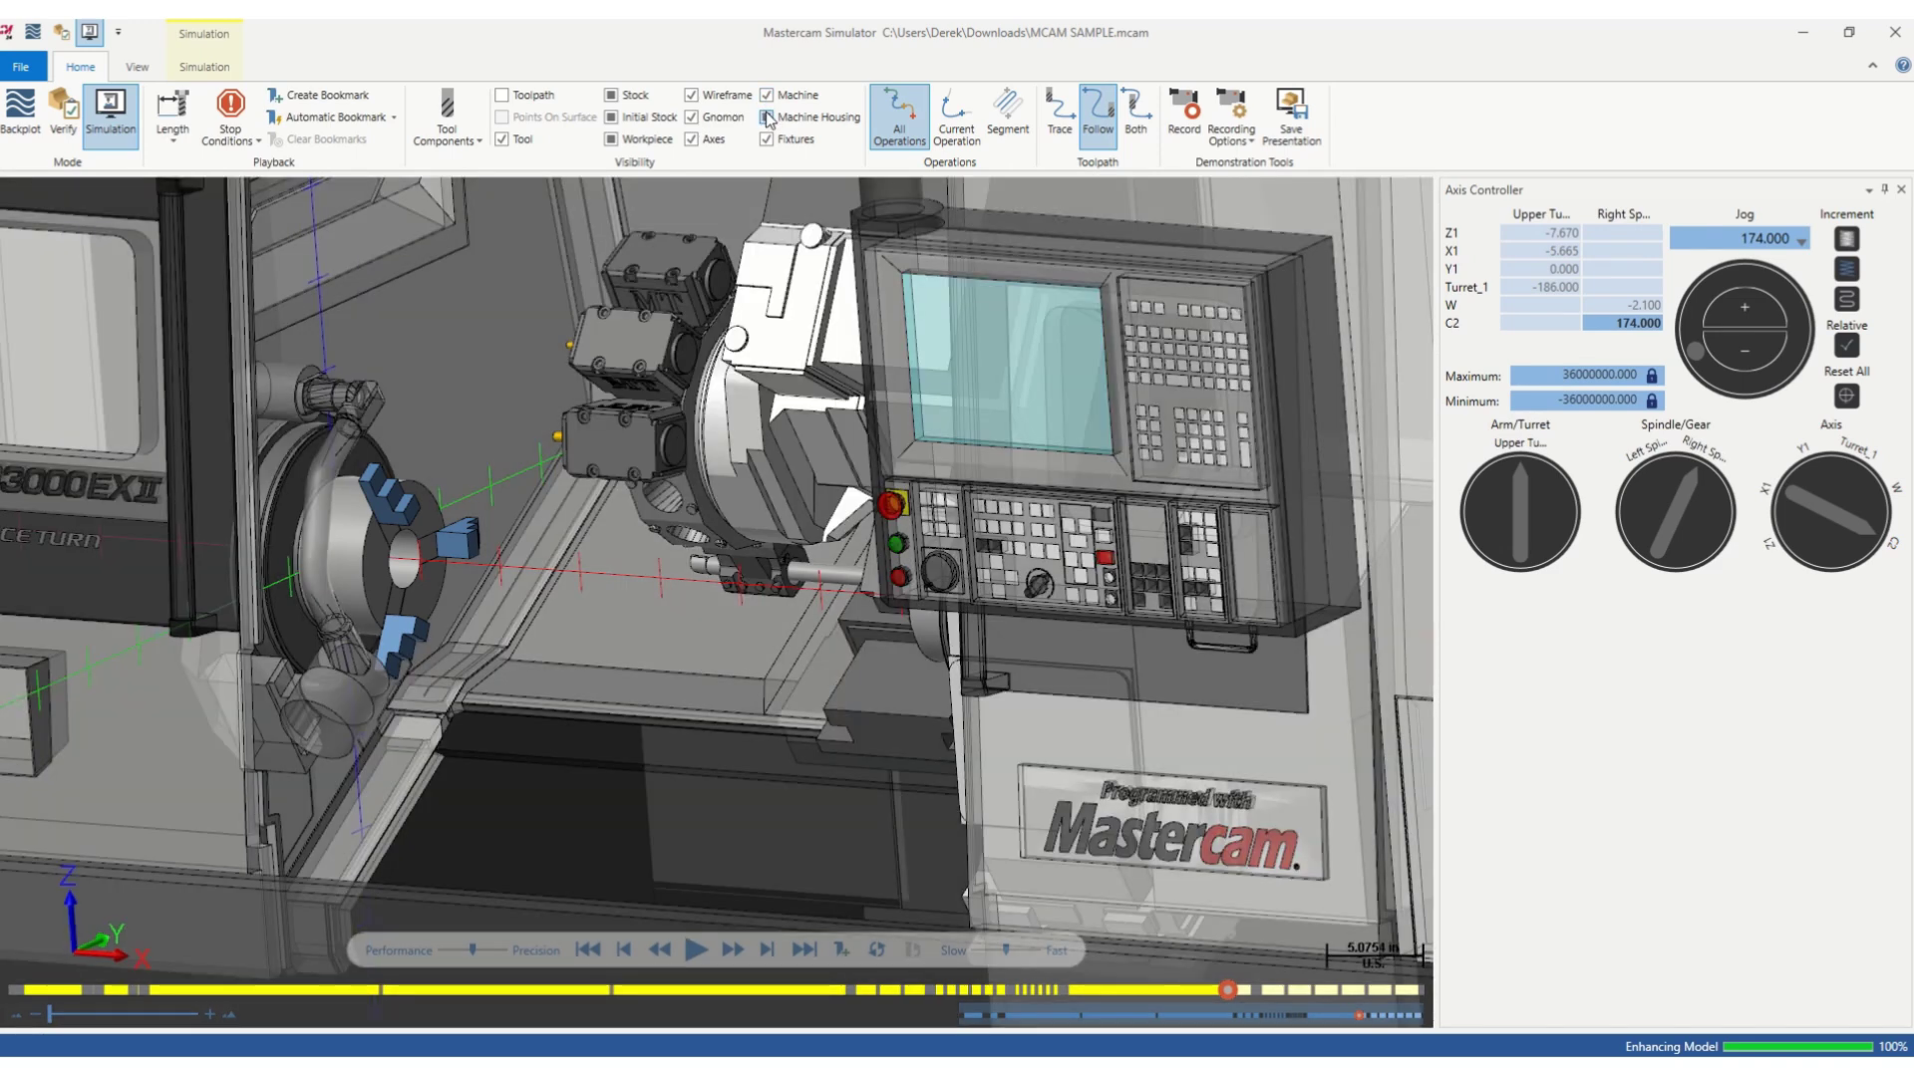
left_click(767, 118)
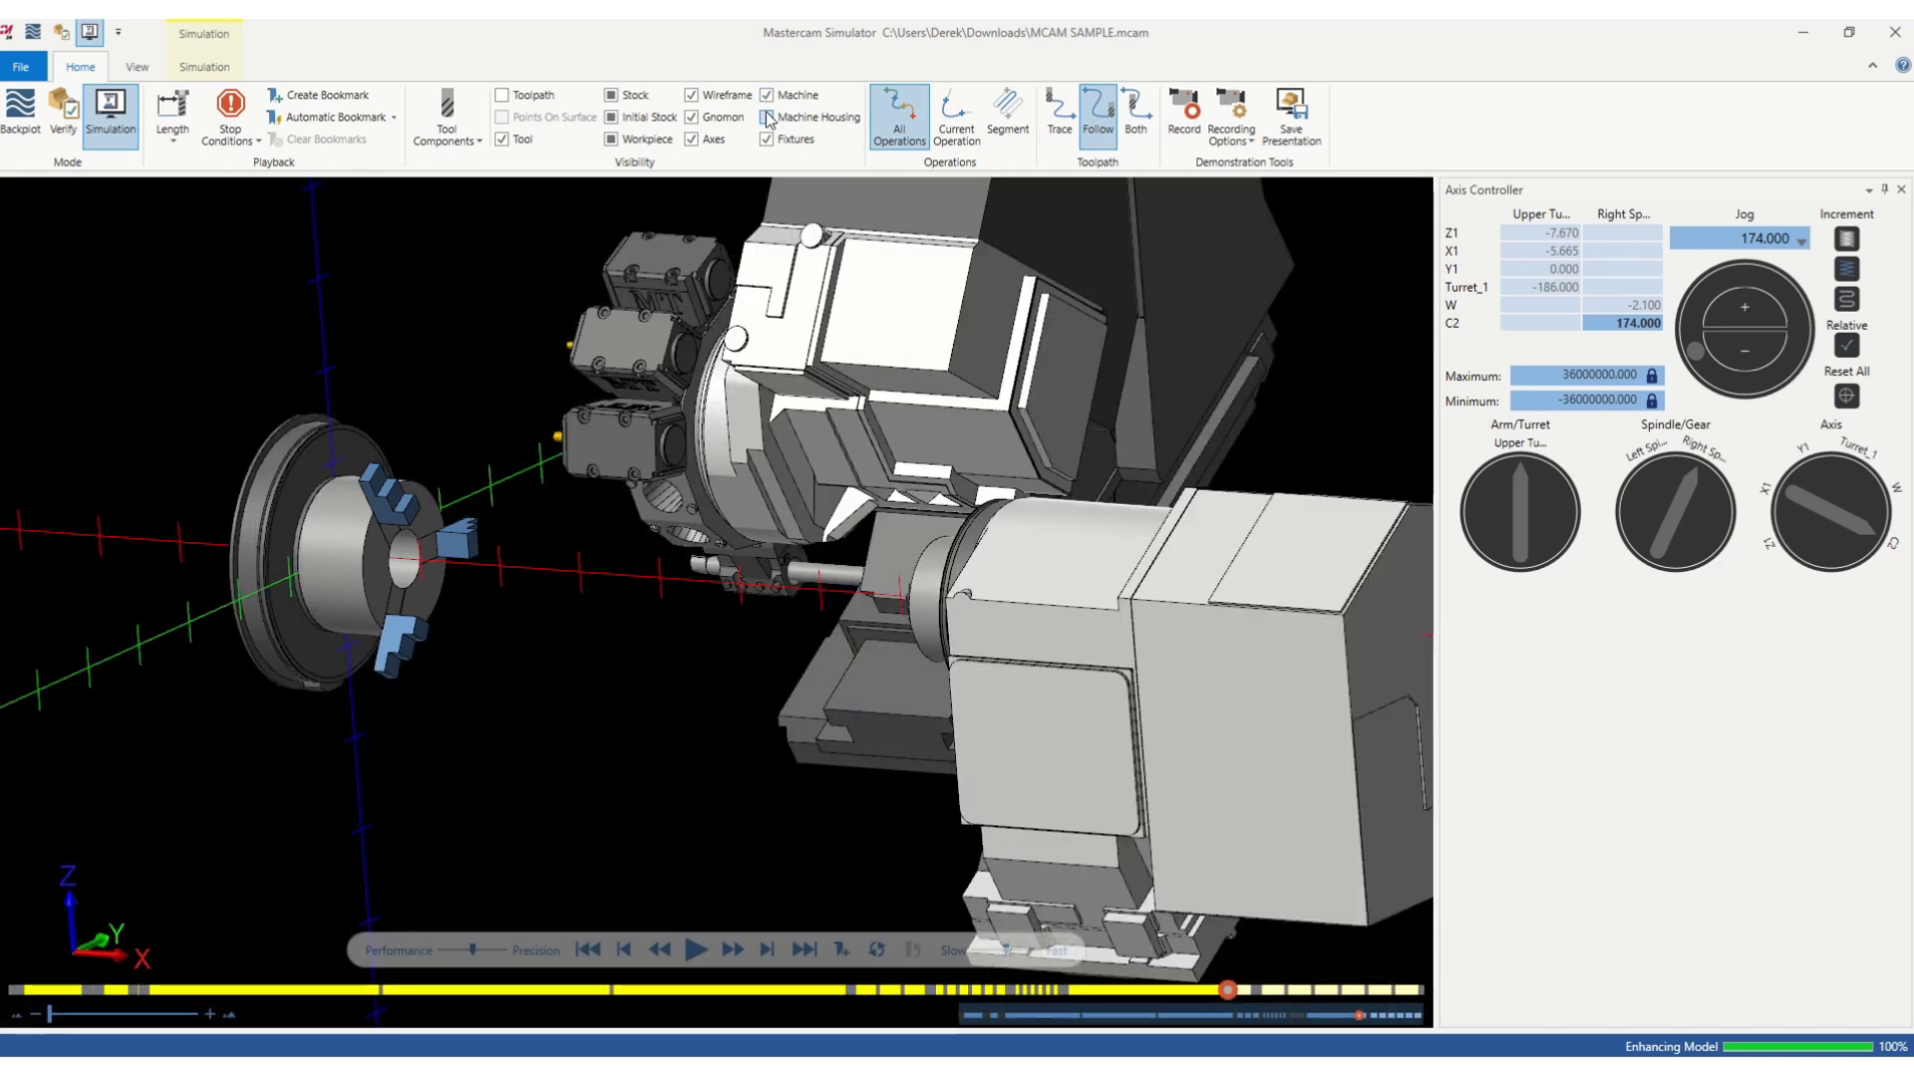